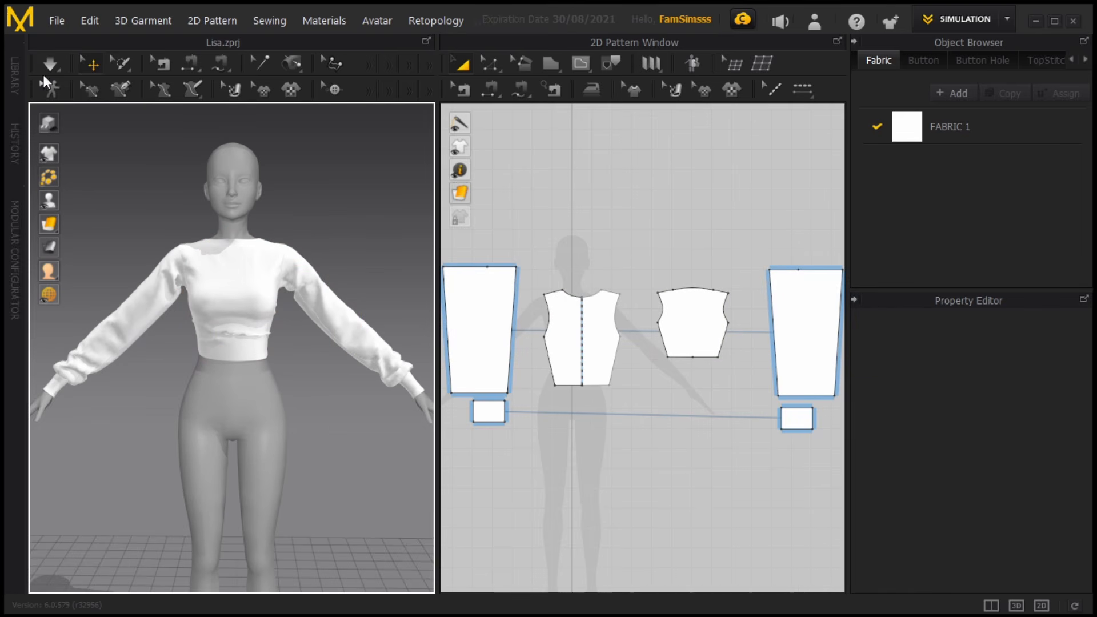
- Look over the simulated top on the avatar and the overlapping pattern pieces around the origin in the UV Editor
right_click_drag(299, 374, 599, 109)
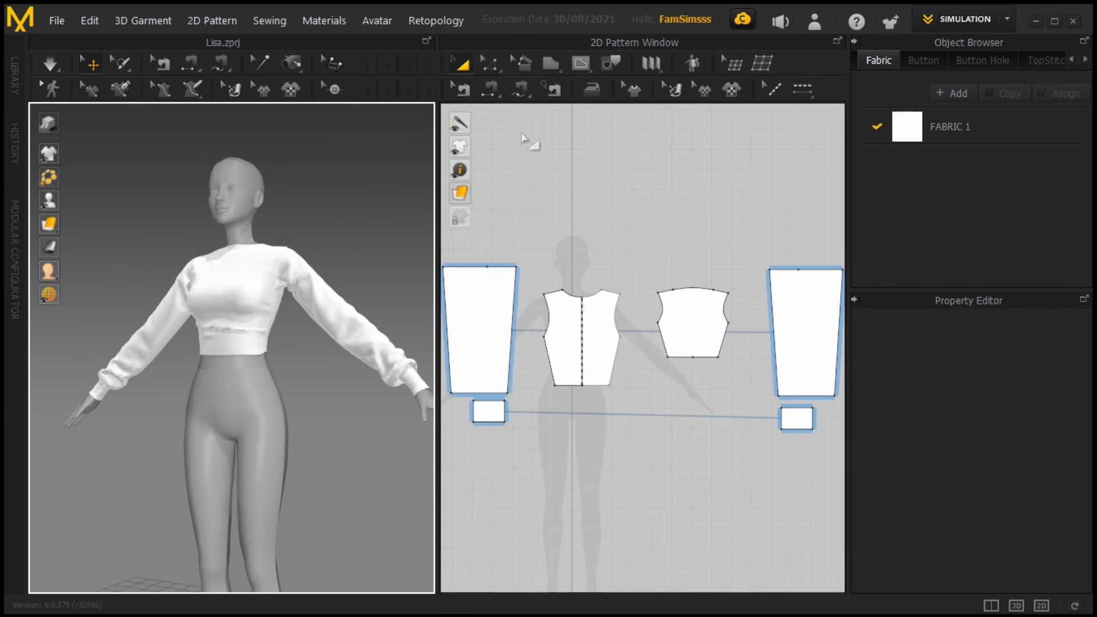
right_click_drag(377, 192, 370, 230)
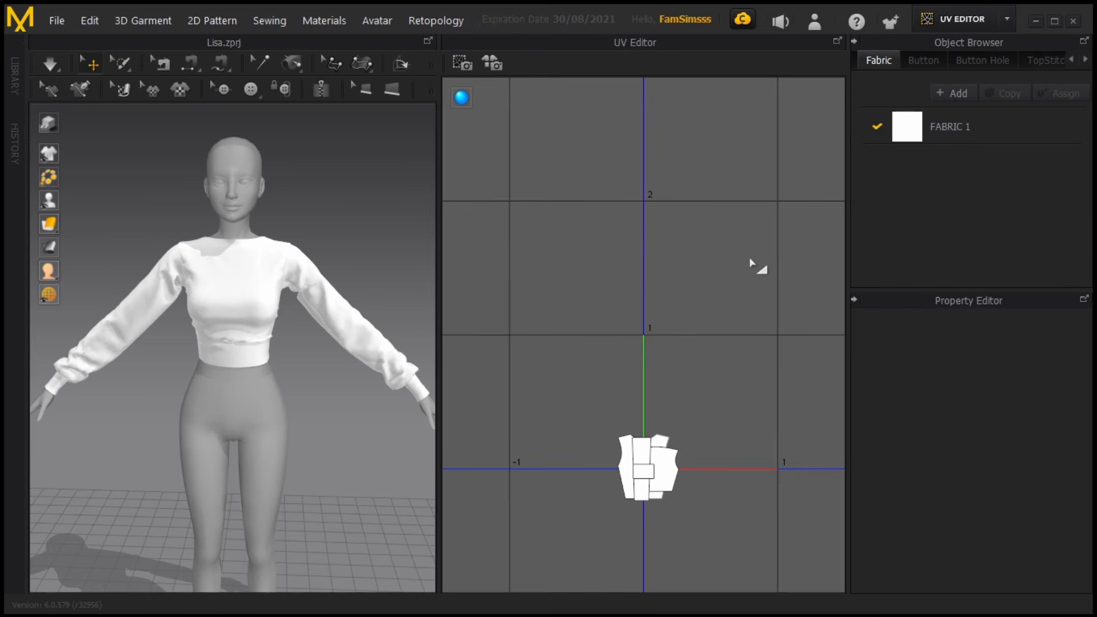
middle_click_drag(723, 408, 723, 300)
scroll(724, 300, "up", 3)
scroll(692, 355, "up", 3)
scroll(691, 363, "down", 5)
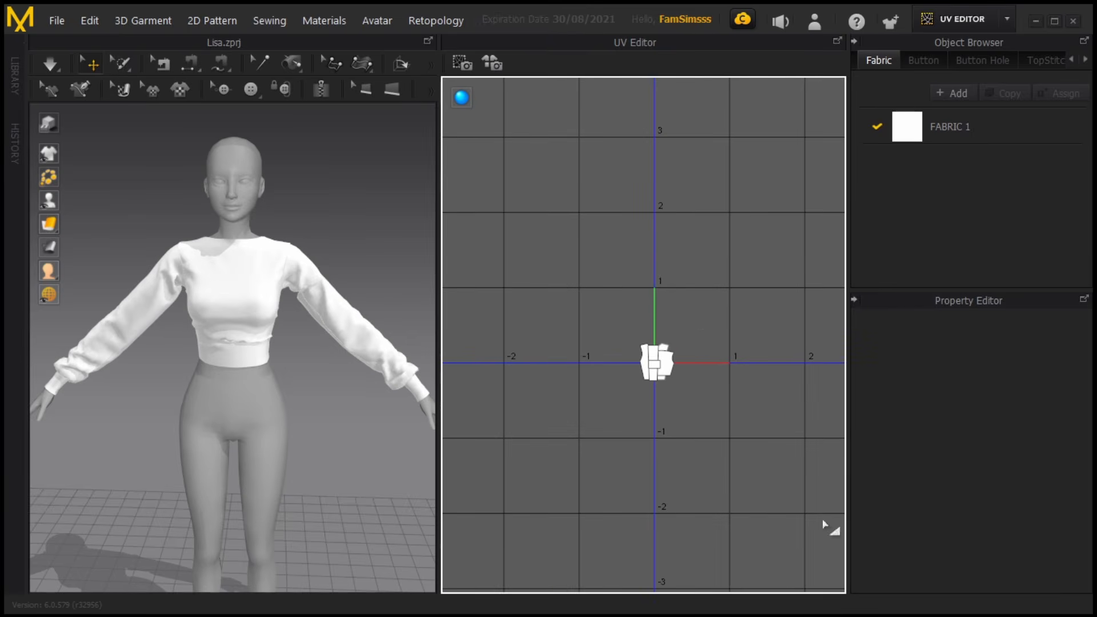
scroll(769, 501, "up", 3)
middle_click_drag(621, 395, 693, 515)
scroll(686, 503, "up", 3)
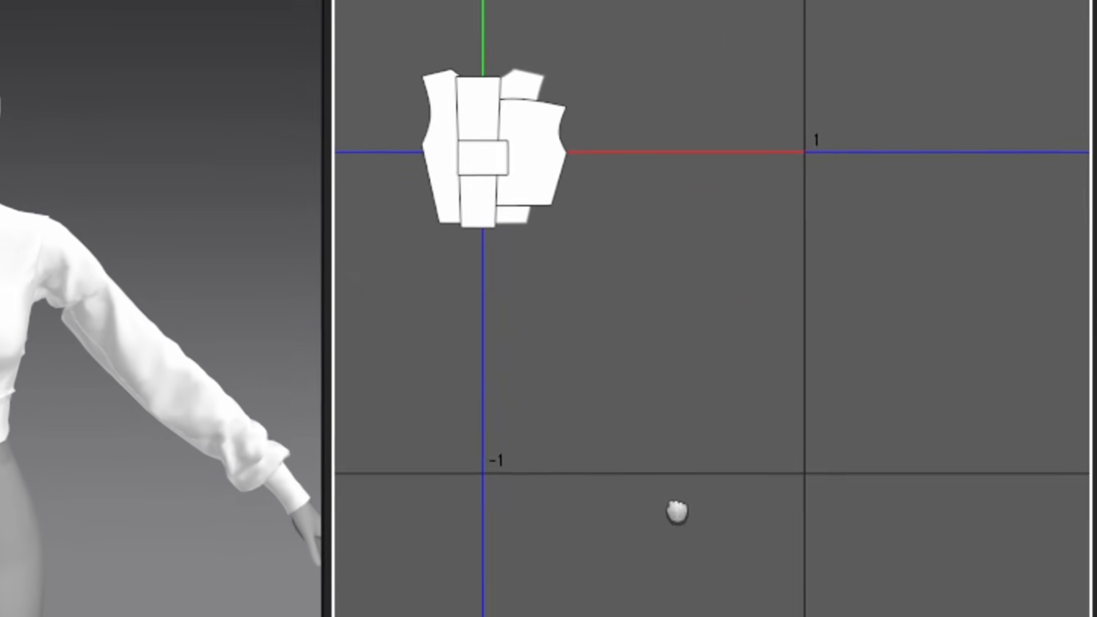
scroll(764, 506, "down", 3)
middle_click_drag(759, 494, 763, 597)
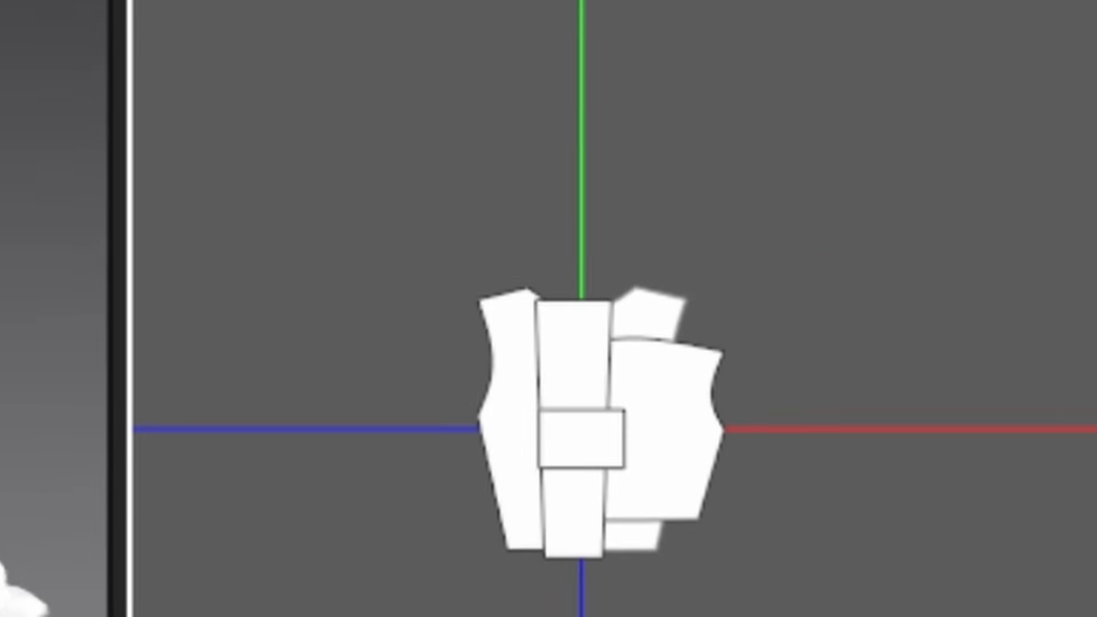
scroll(737, 597, "up", 3)
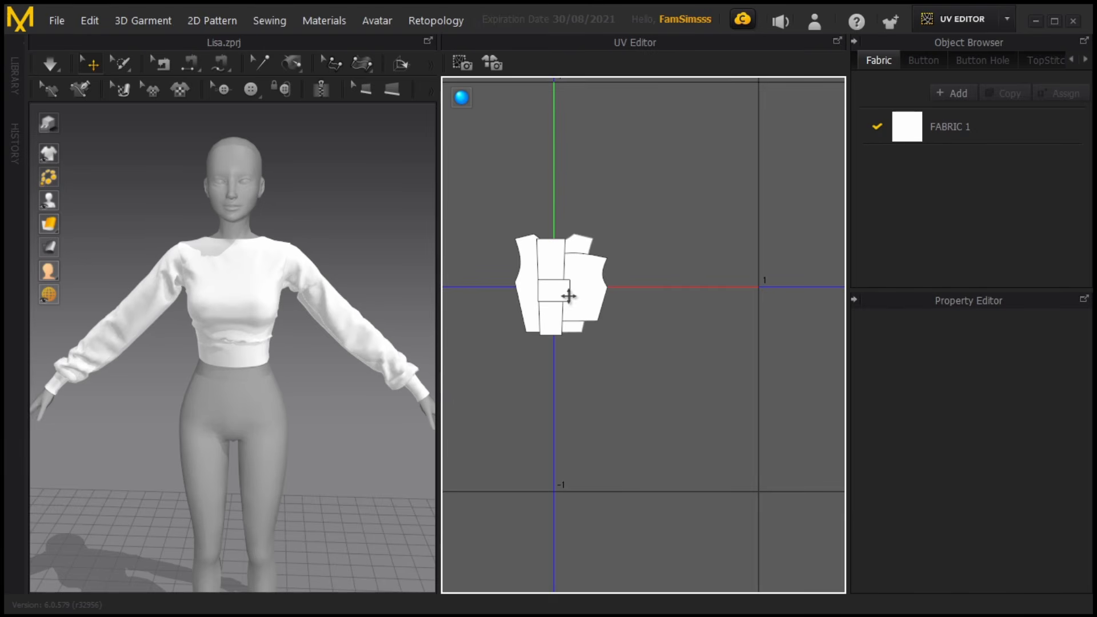
- Move both sleeve pieces out of the overlapping UV stack, one into the first tile and the other into the next tile
left_click_drag(545, 260, 610, 169)
left_click_drag(563, 274, 697, 177)
right_click_drag(644, 310, 568, 383)
scroll(568, 383, "down", 1)
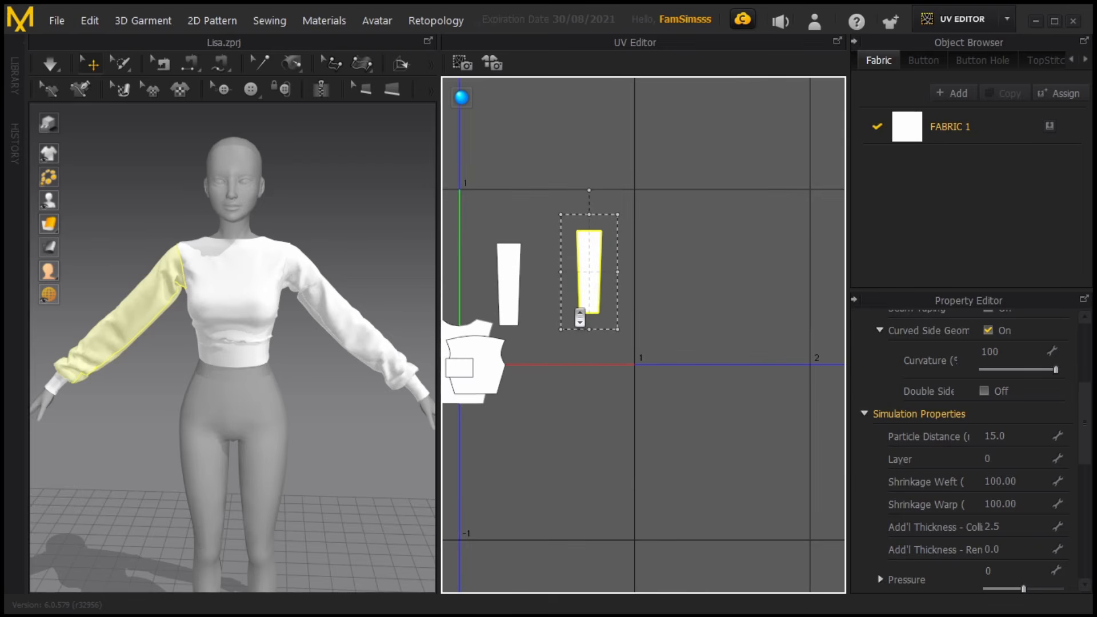
left_click_drag(588, 276, 767, 287)
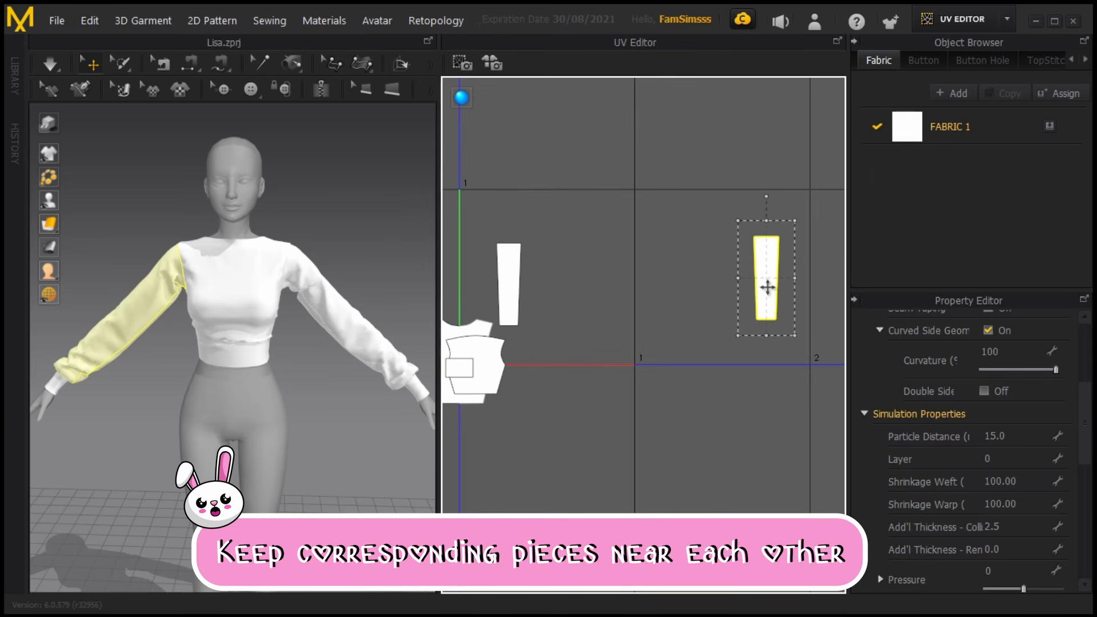
left_click(508, 268)
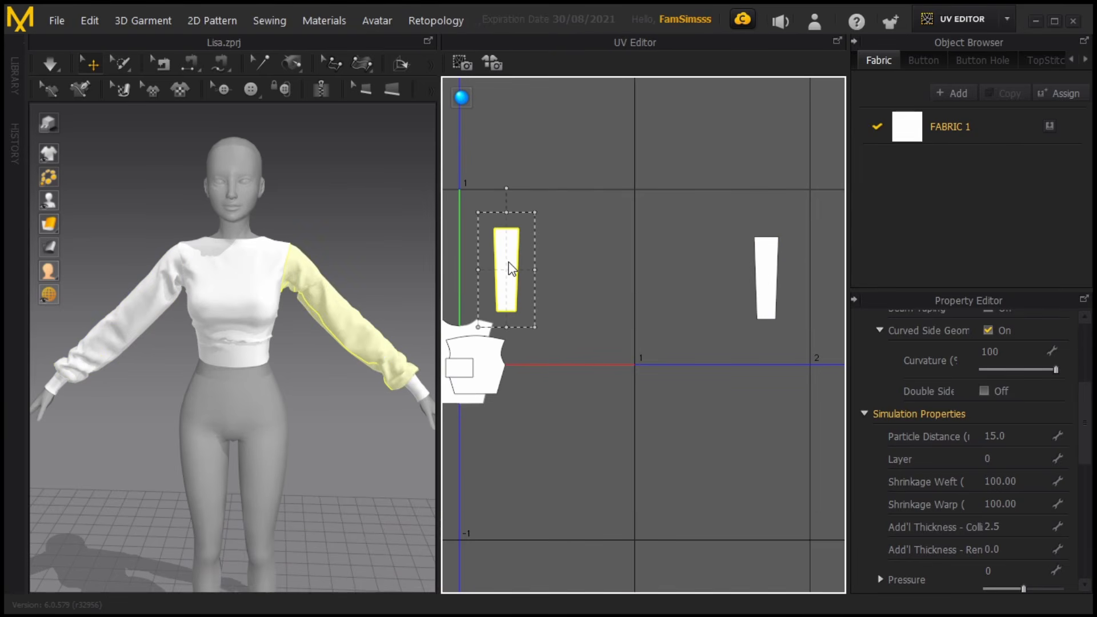
left_click(775, 288)
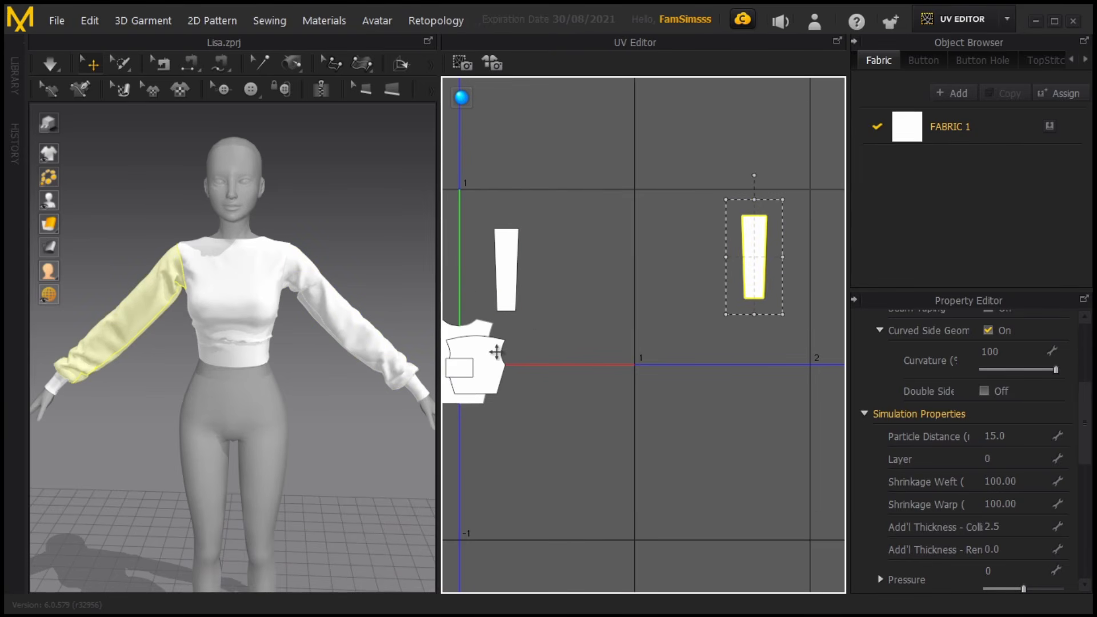
- Place the front and back bodice pieces between the two sleeves and position one cuff below each sleeve in the UV layout
left_click_drag(497, 350, 597, 245)
left_click_drag(509, 255, 498, 251)
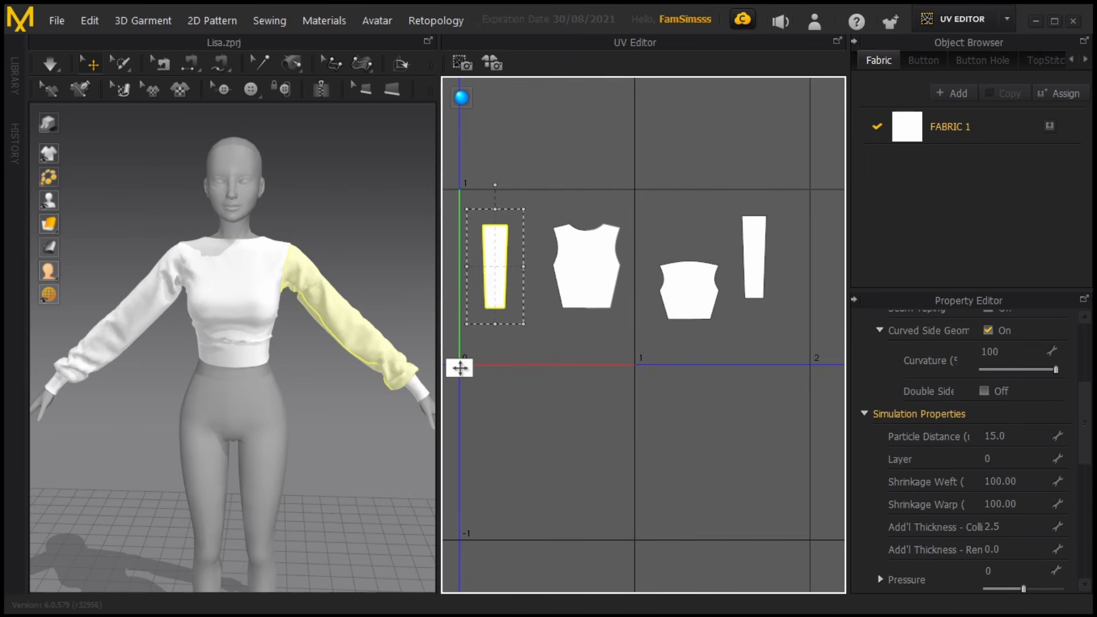
left_click_drag(458, 368, 604, 351)
middle_click_drag(607, 398, 575, 381)
left_click_drag(572, 338, 721, 330)
middle_click_drag(492, 369, 575, 380)
left_click_drag(505, 363, 540, 326)
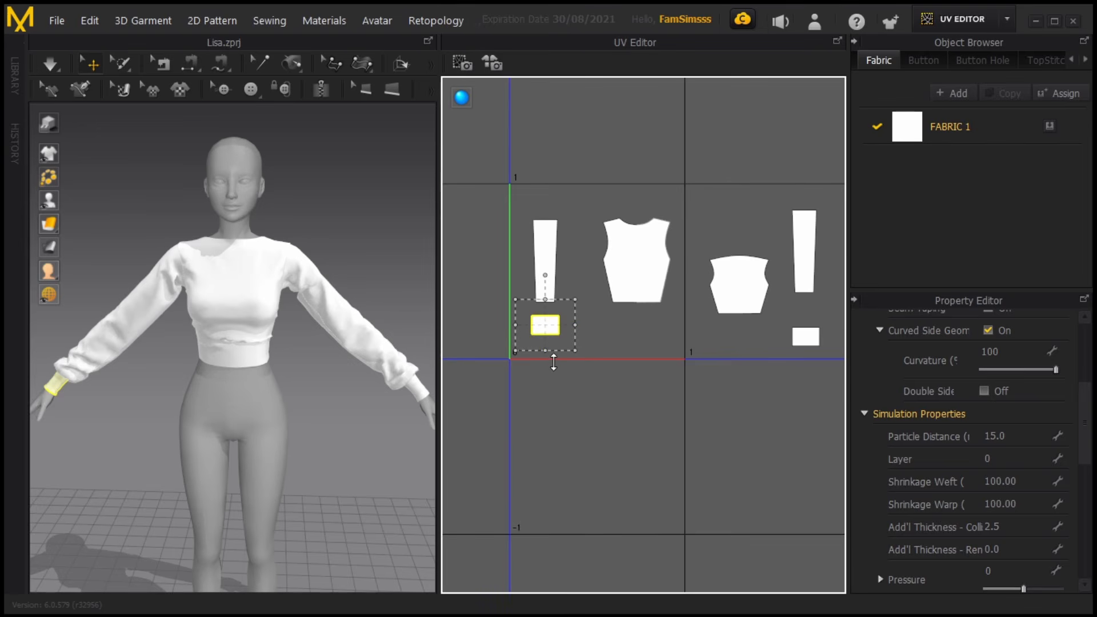
- Adjust the spacing of the bodice pieces and gather both sleeves with their cuffs side by side near the UV origin
left_click(624, 283)
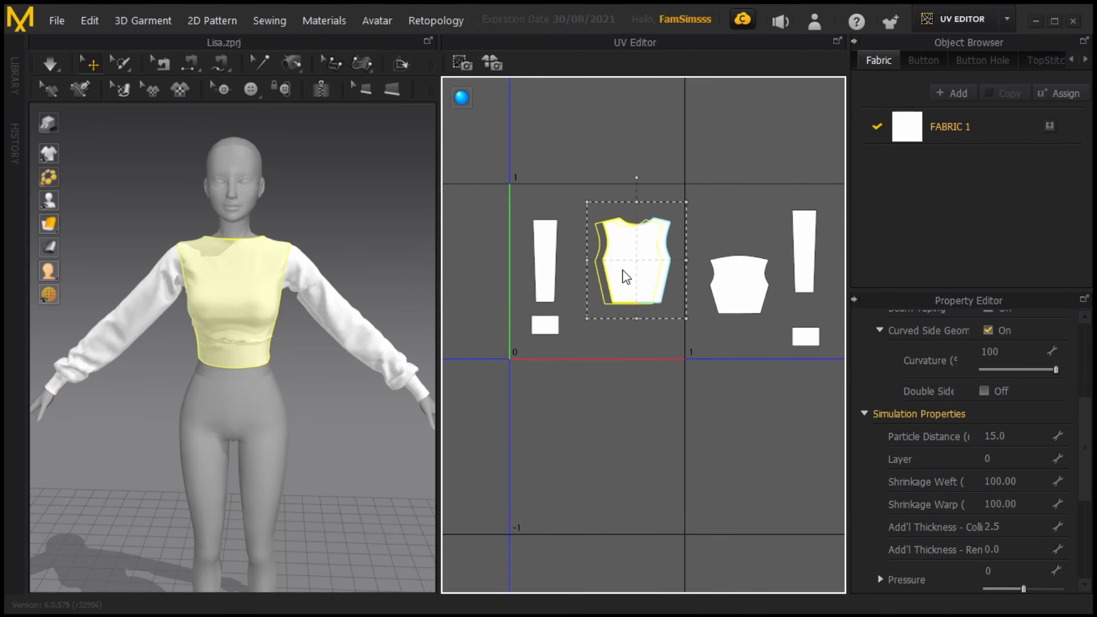
left_click(723, 291)
left_click_drag(723, 291, 706, 284)
left_click_drag(545, 284, 548, 280)
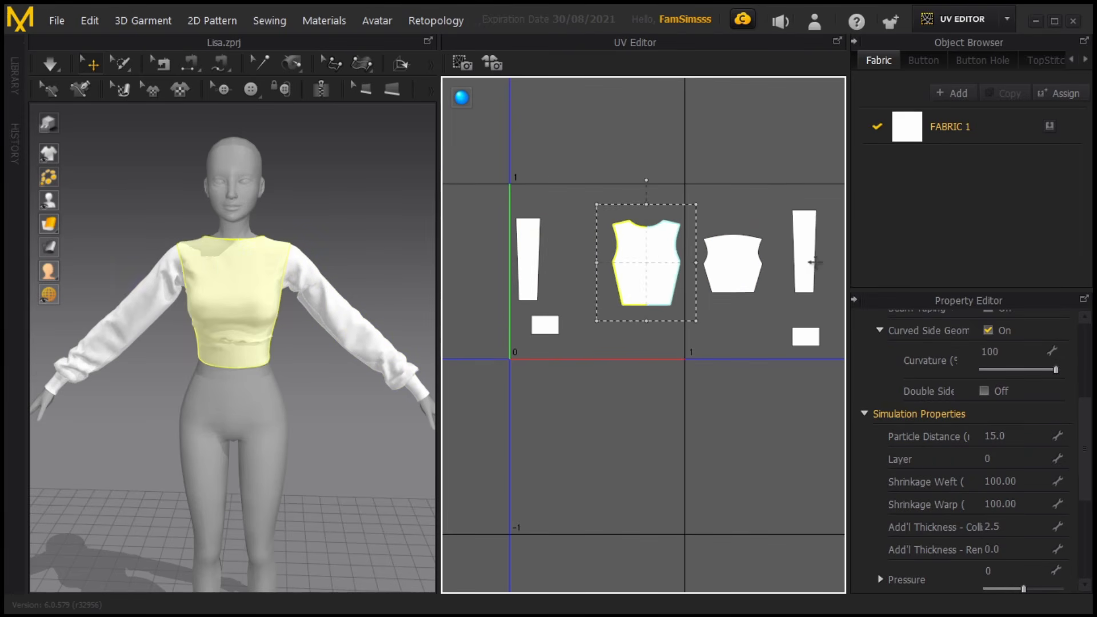
left_click_drag(814, 262, 587, 271)
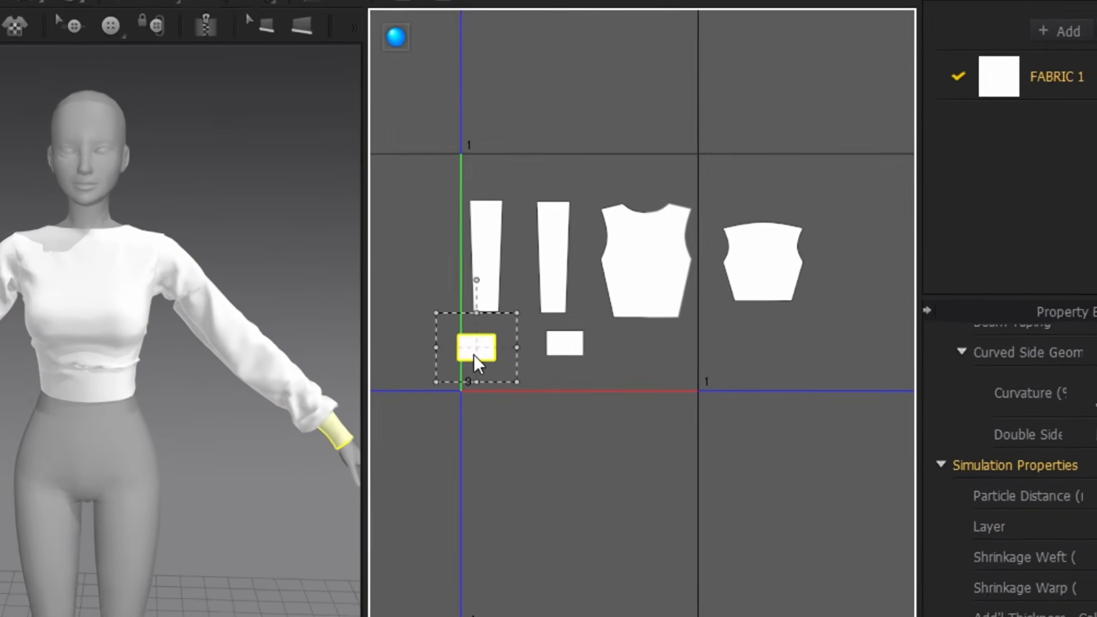
mouse_move(474, 354)
left_mouse_down()
mouse_move(491, 364)
mouse_move(493, 354)
left_mouse_up()
- Select the avatar's left sleeve with its cuff and move the pair out of the row, below the bodice pieces
left_click(281, 206)
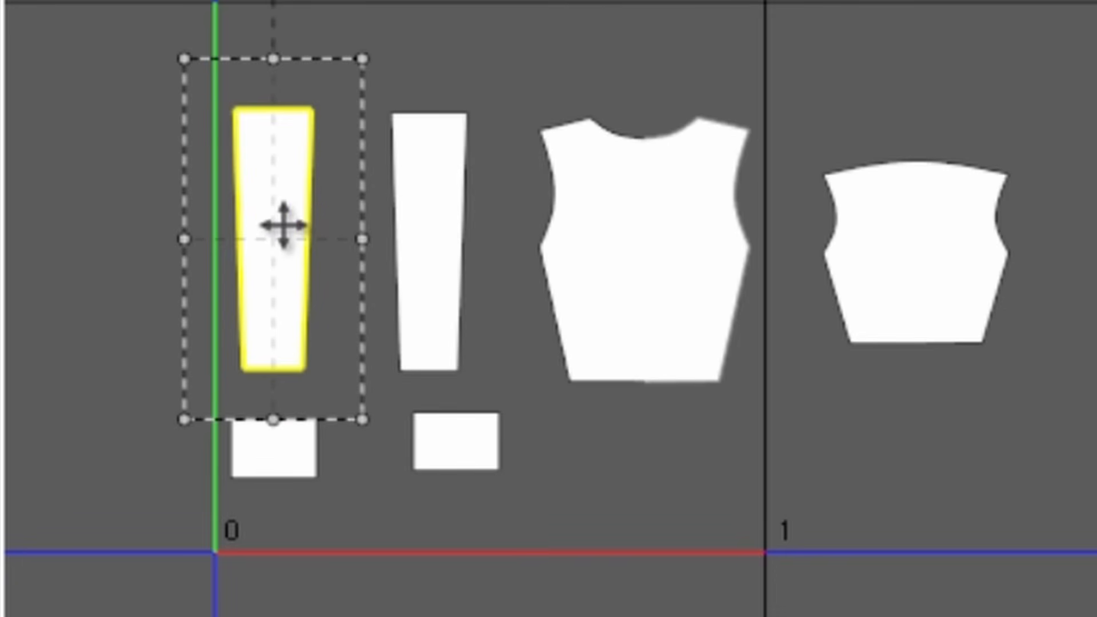
left_click(290, 468)
left_click(311, 255)
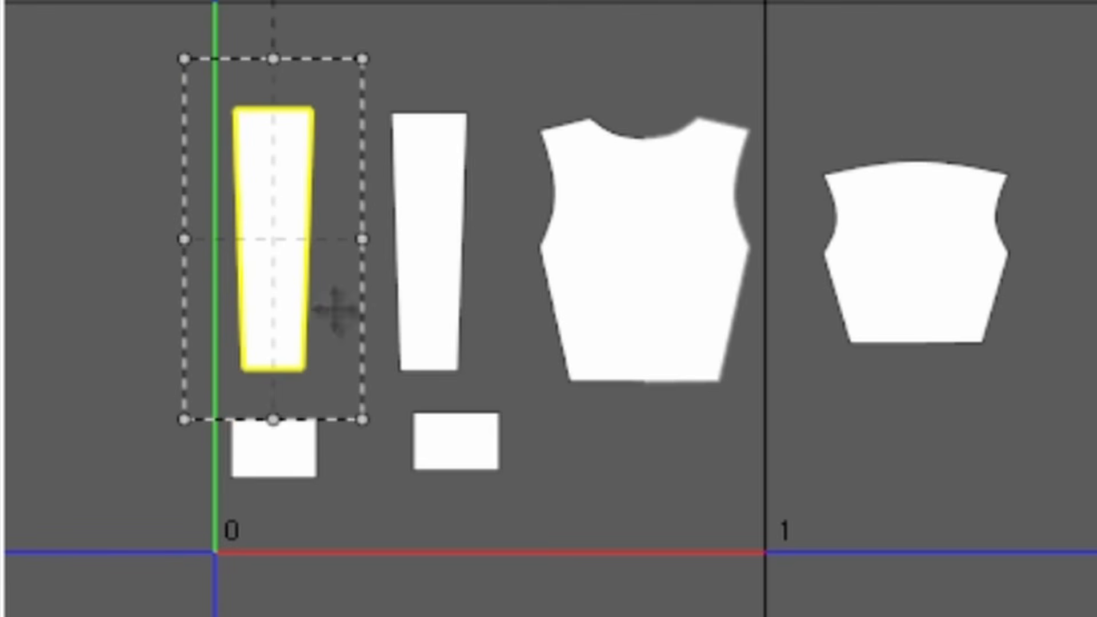
left_click(252, 440)
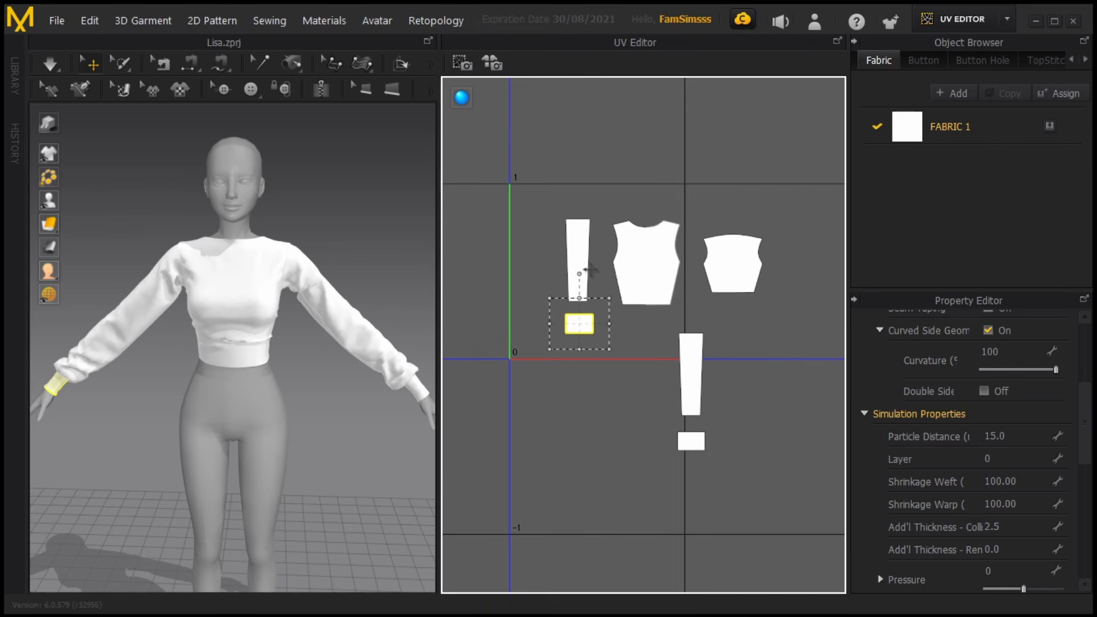
- Select the avatar's right sleeve together with its cuff and shift the pair closer to the UV origin
left_click(586, 258)
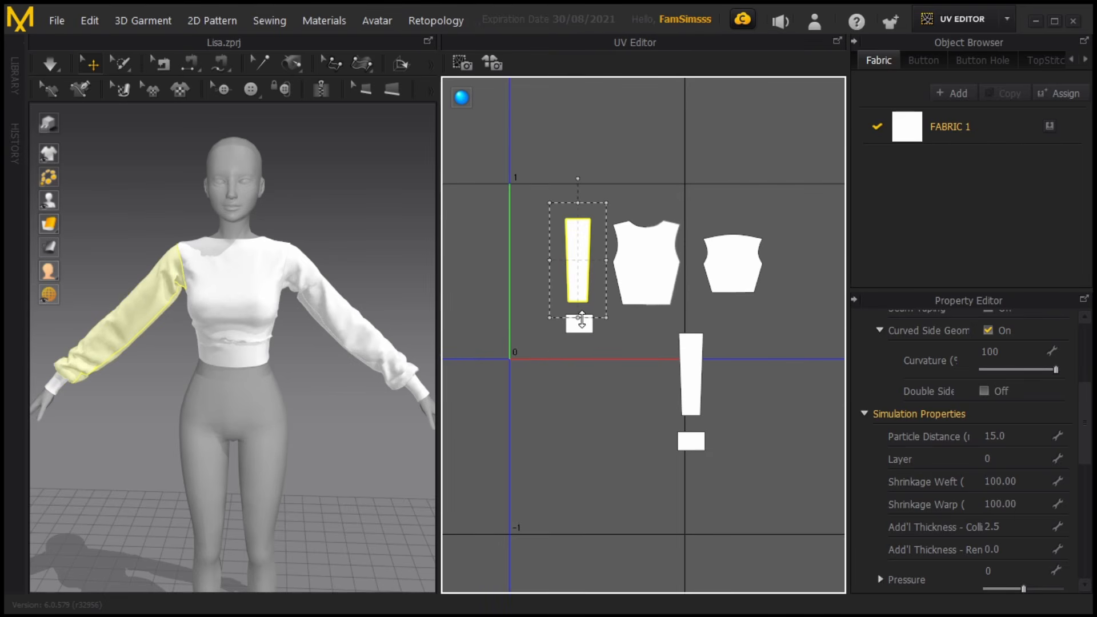
left_click(578, 324, "shift")
key("Left")
key("Left")
key("Left")
key("Left")
key("Left")
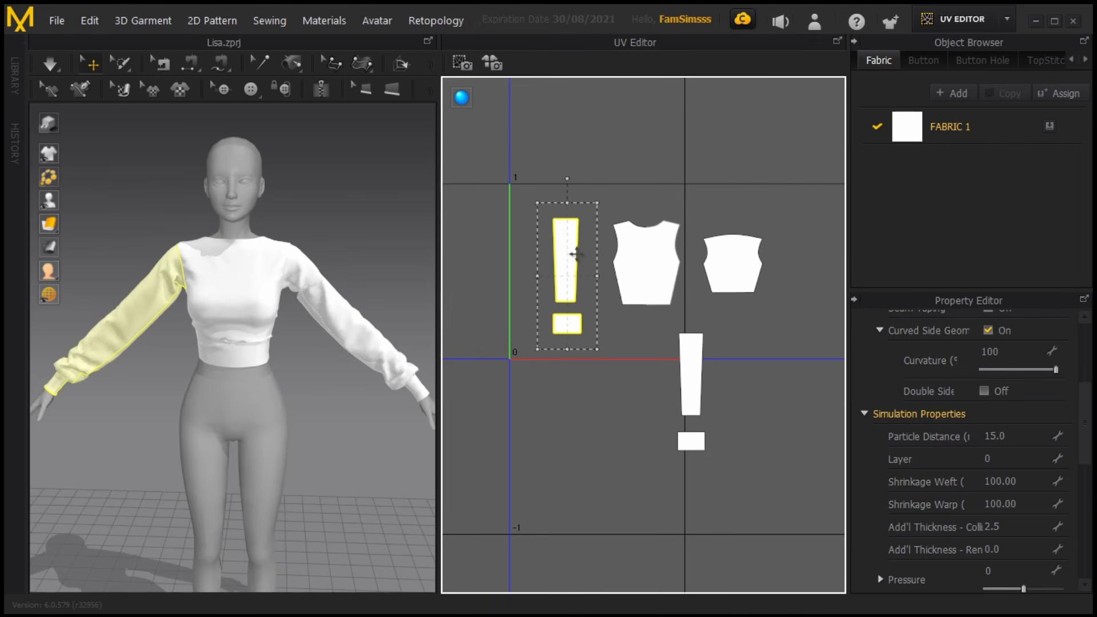
- Shift the front and back bodice pieces toward the right sleeve, keeping them side by side without overlap
left_click(630, 272)
left_click_drag(632, 269, 607, 272)
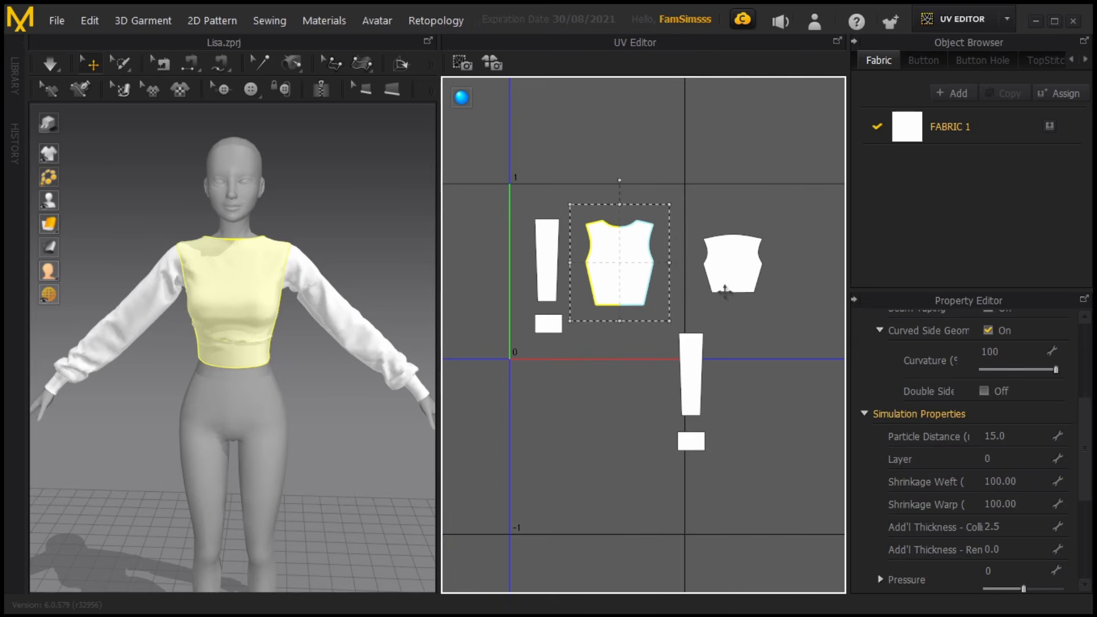
left_click_drag(725, 292, 696, 294)
- Move the avatar's left sleeve and cuff together to the far end of the row, beyond the back bodice piece
left_click(693, 372)
left_click(691, 441, "shift")
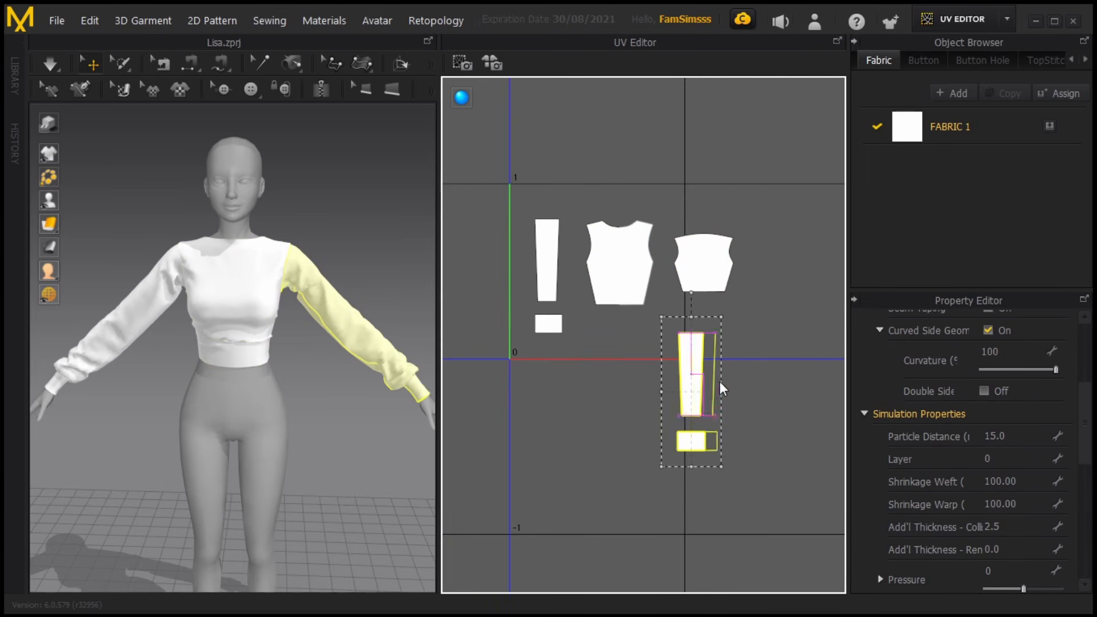
left_click_drag(694, 387, 777, 274)
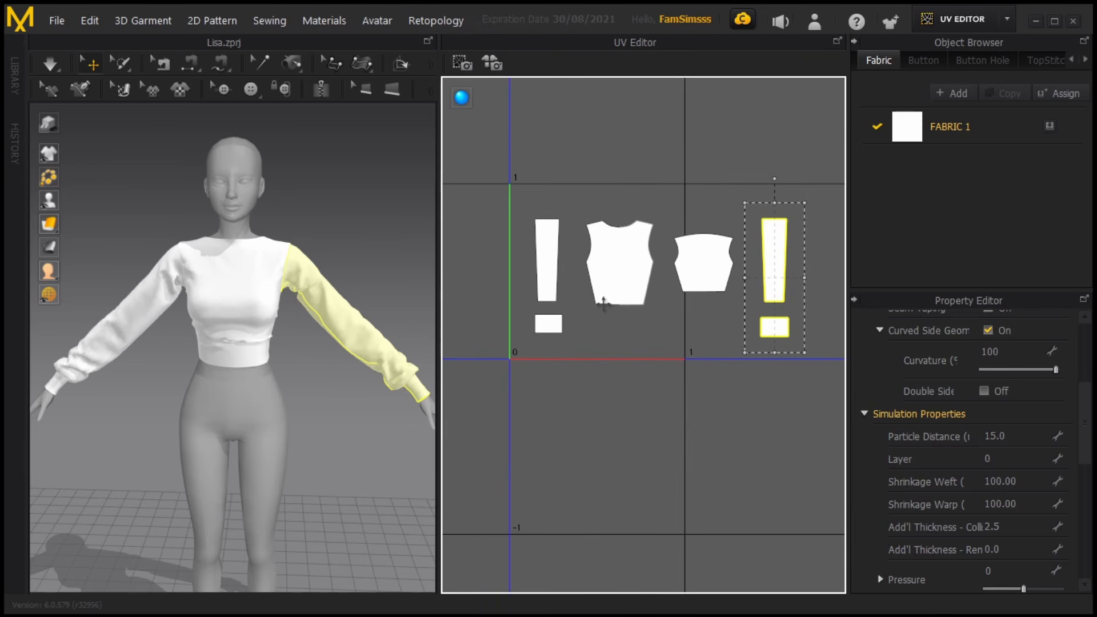
- Review the finished UV layout, checking the spacing of the pieces and their position relative to the origin
scroll(604, 304, "down", 5)
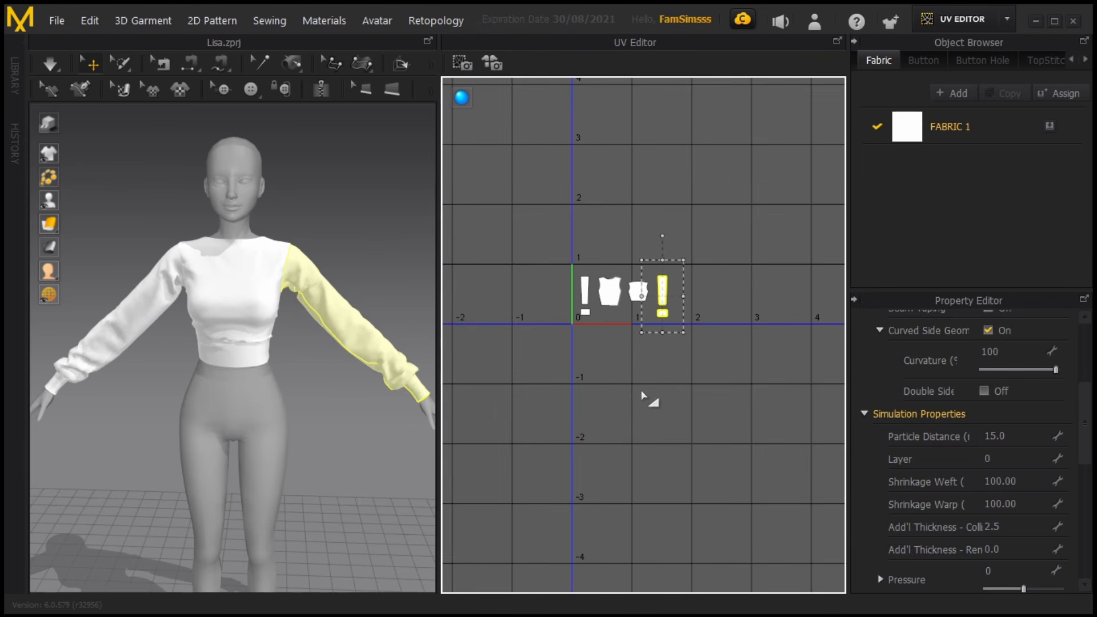
scroll(645, 394, "up", 4)
left_click(605, 360)
middle_click_drag(583, 347, 602, 448)
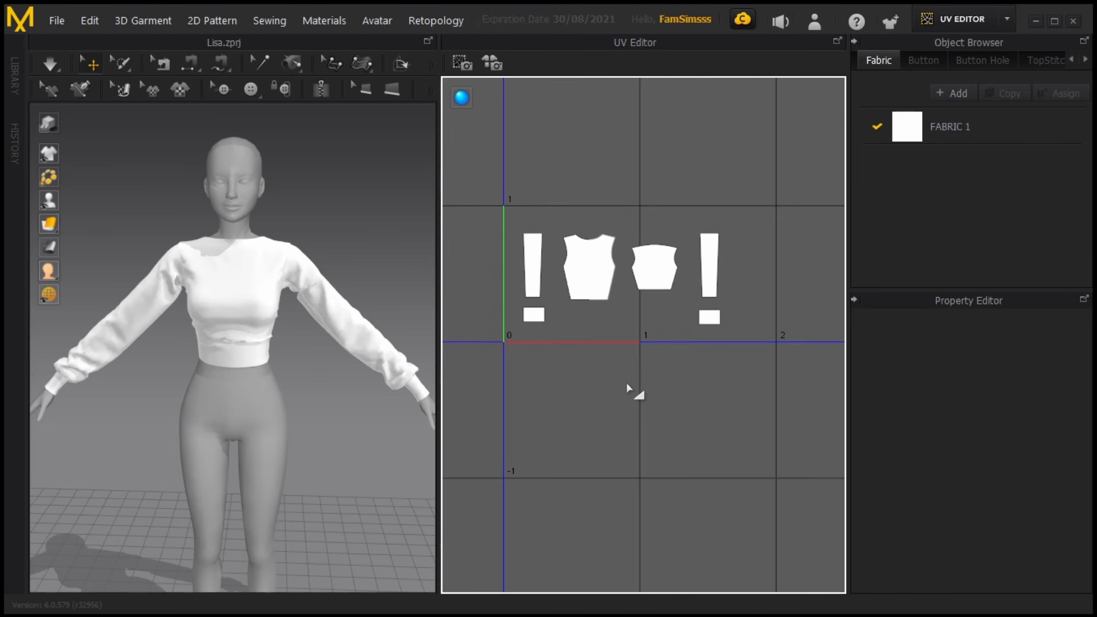
scroll(626, 382, "down", 3)
scroll(680, 391, "down", 3)
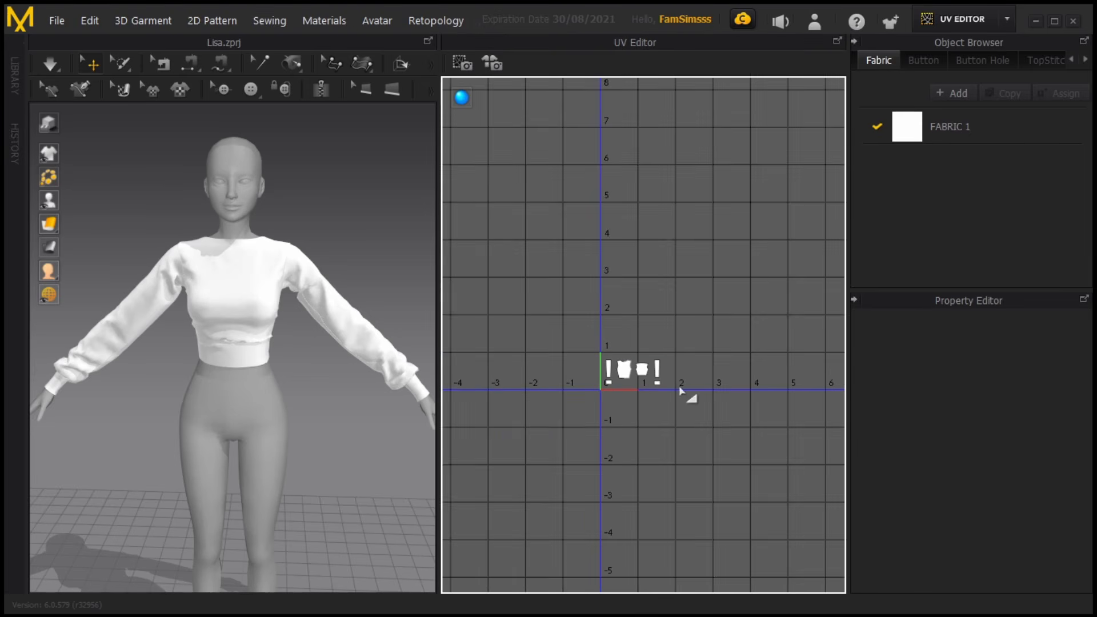
scroll(614, 382, "up", 5)
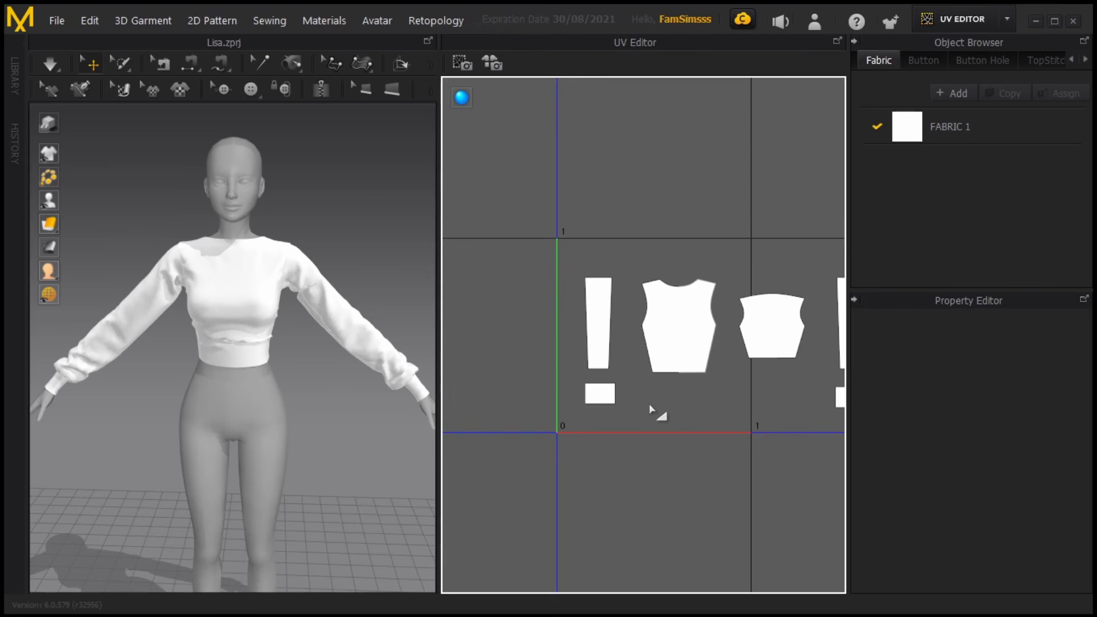
middle_click_drag(703, 453, 597, 446)
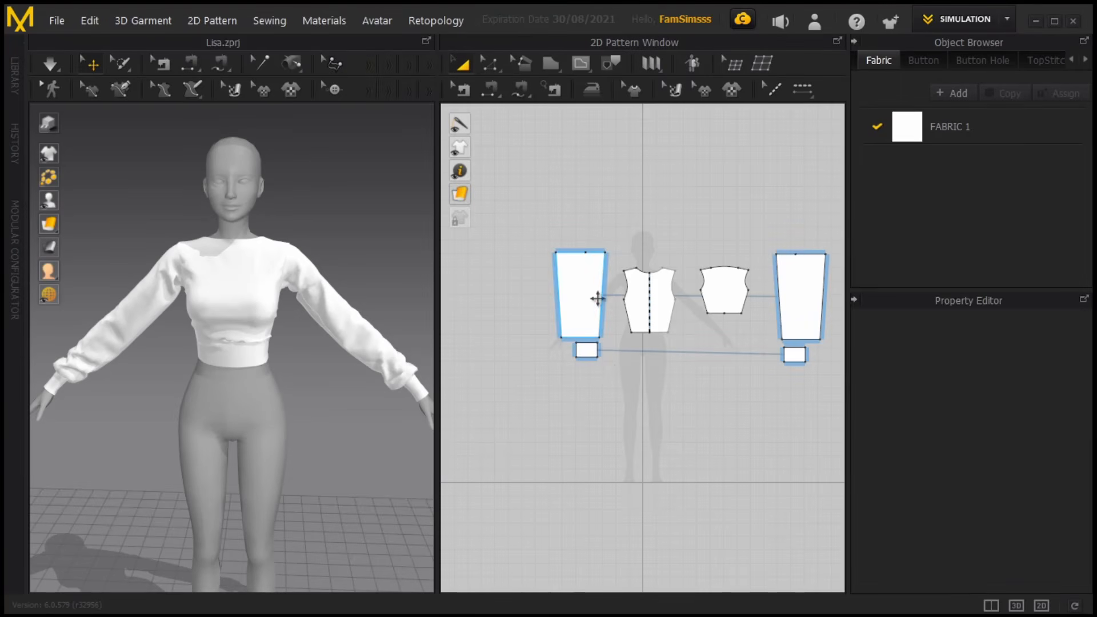
- Return to Simulation mode and start simulating the garment on the avatar
scroll(620, 374, "down", 2)
scroll(620, 374, "up", 3)
middle_click_drag(660, 456, 600, 458)
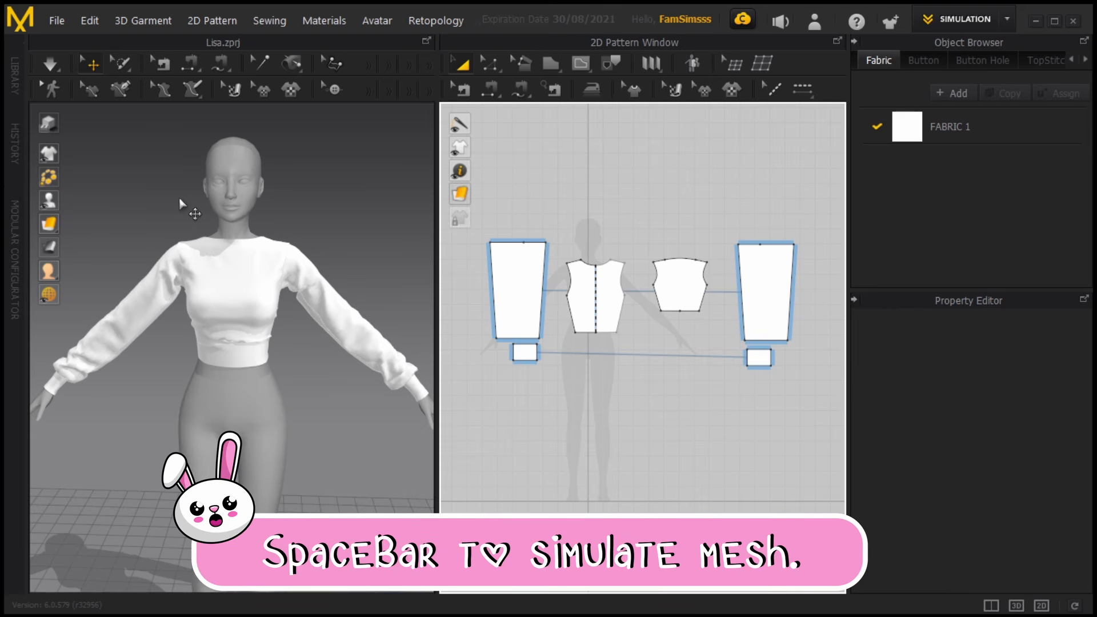
key("space")
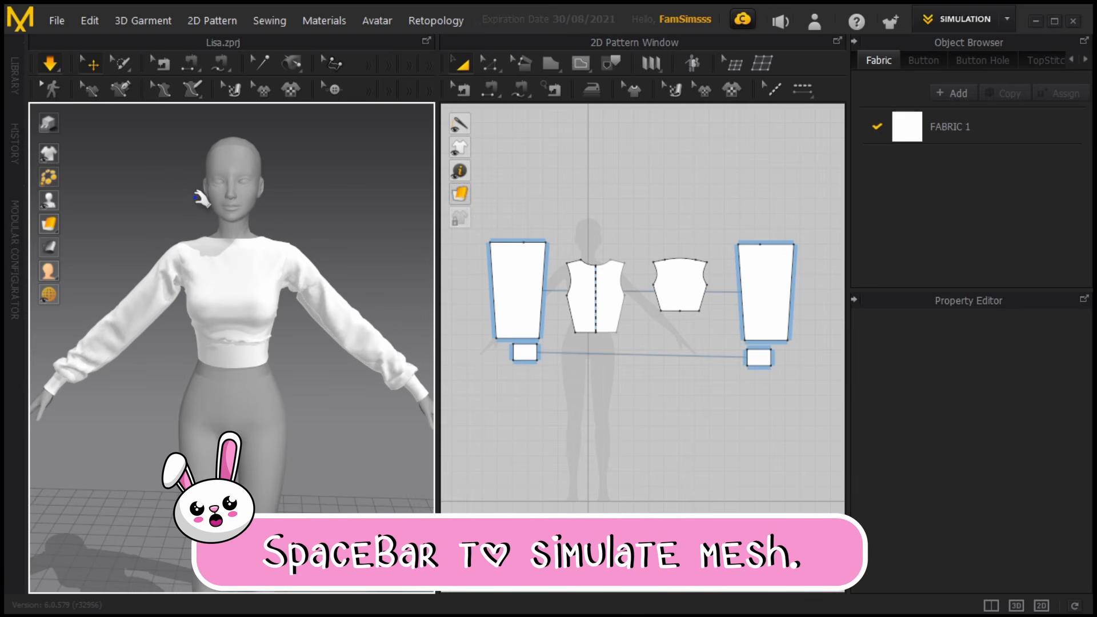
scroll(199, 208, "down", 4)
scroll(200, 208, "up", 3)
mouse_move(364, 258)
right_mouse_down()
mouse_move(313, 290)
mouse_move(352, 264)
right_mouse_up()
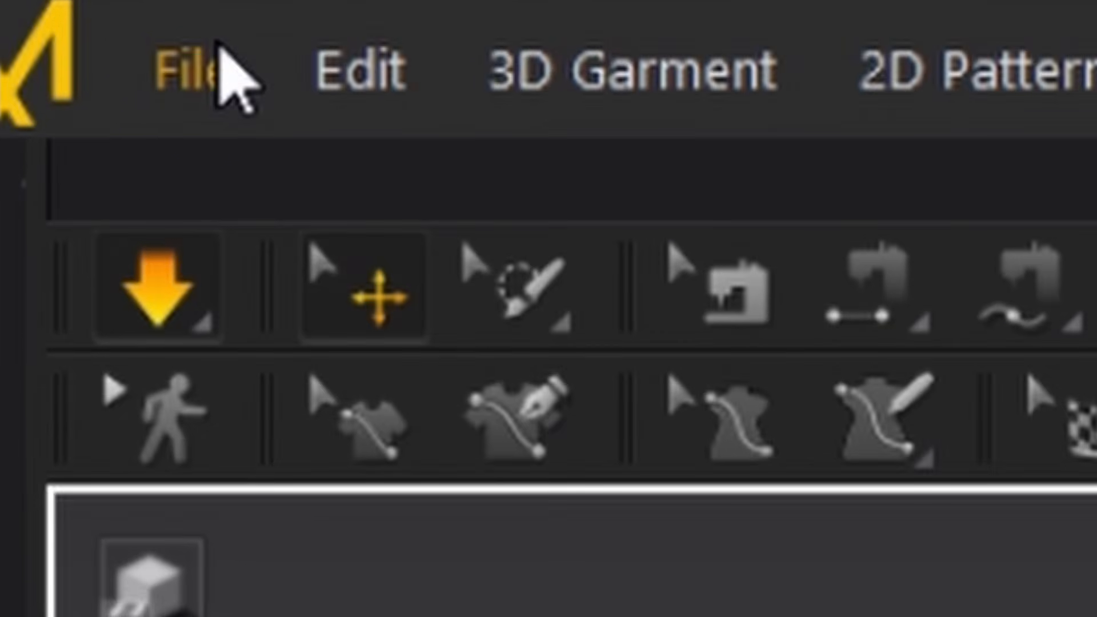
- Start an OBJ export of the project to the Documents folder with the file name Lisa
left_click(228, 74)
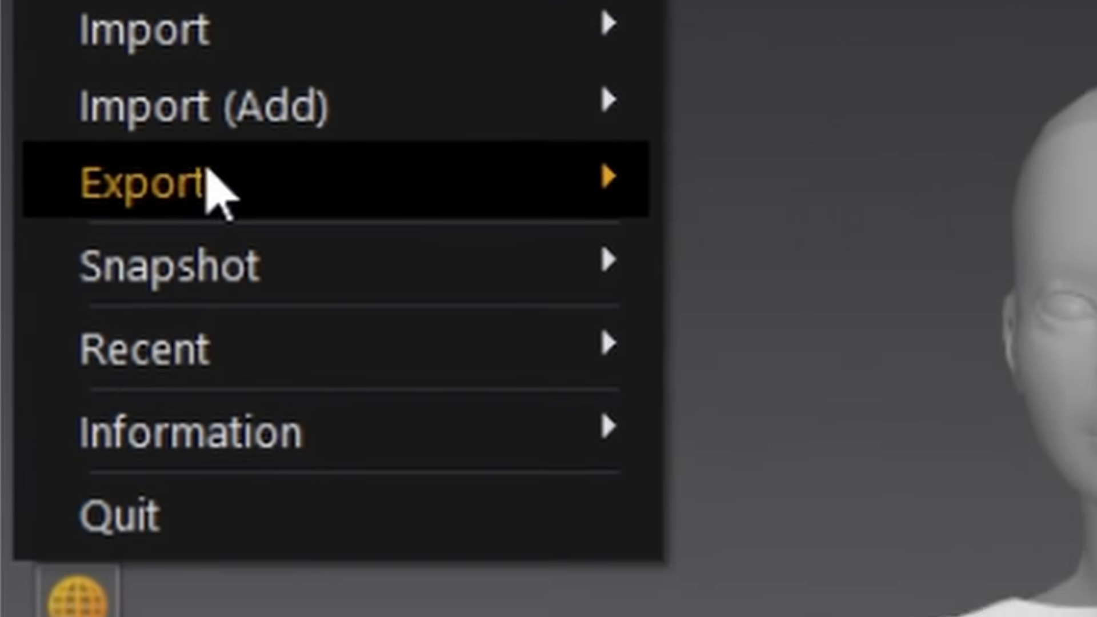
mouse_move(216, 191)
left_click(670, 93)
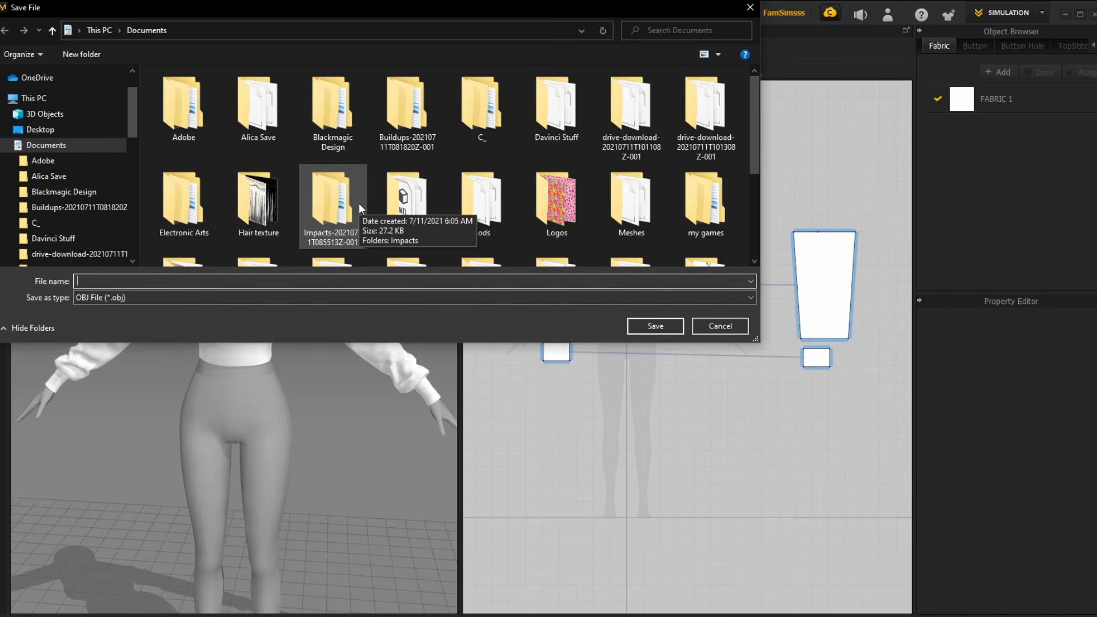
left_click(4, 145)
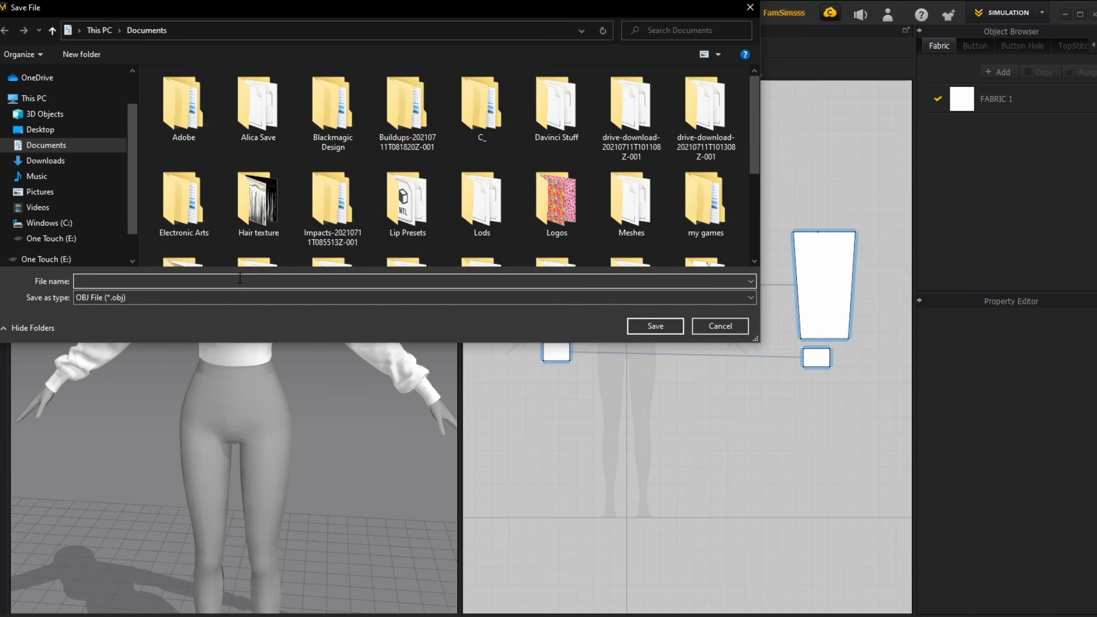
left_click(240, 280)
type("Lisa")
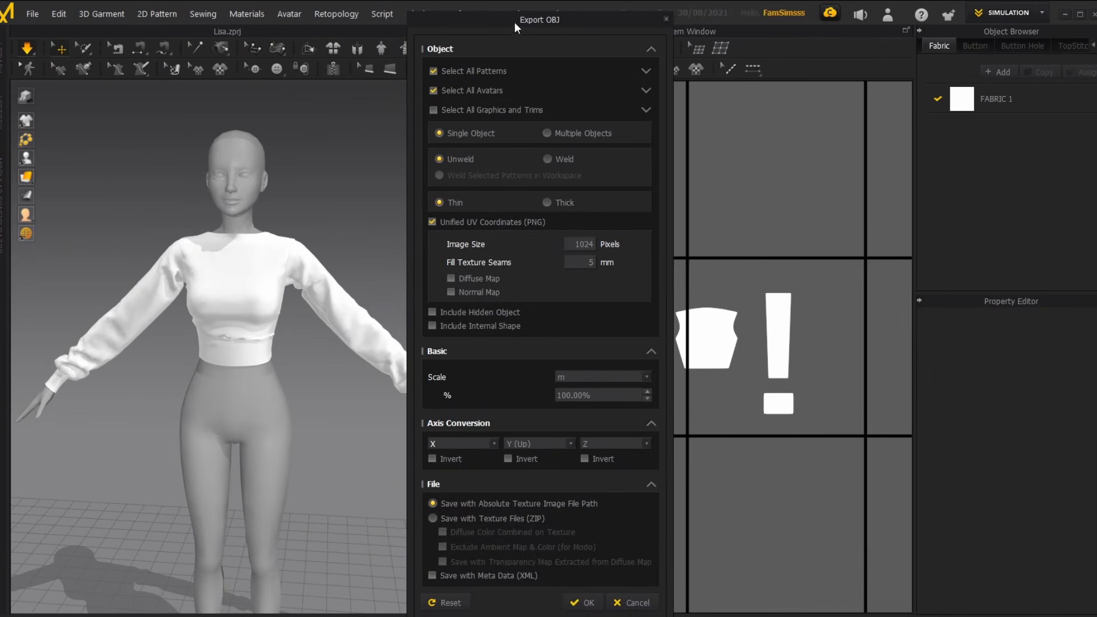
- Exclude all avatars from the OBJ export, check the graphics and trims options, and complete the export
left_click_drag(483, 22, 482, 14)
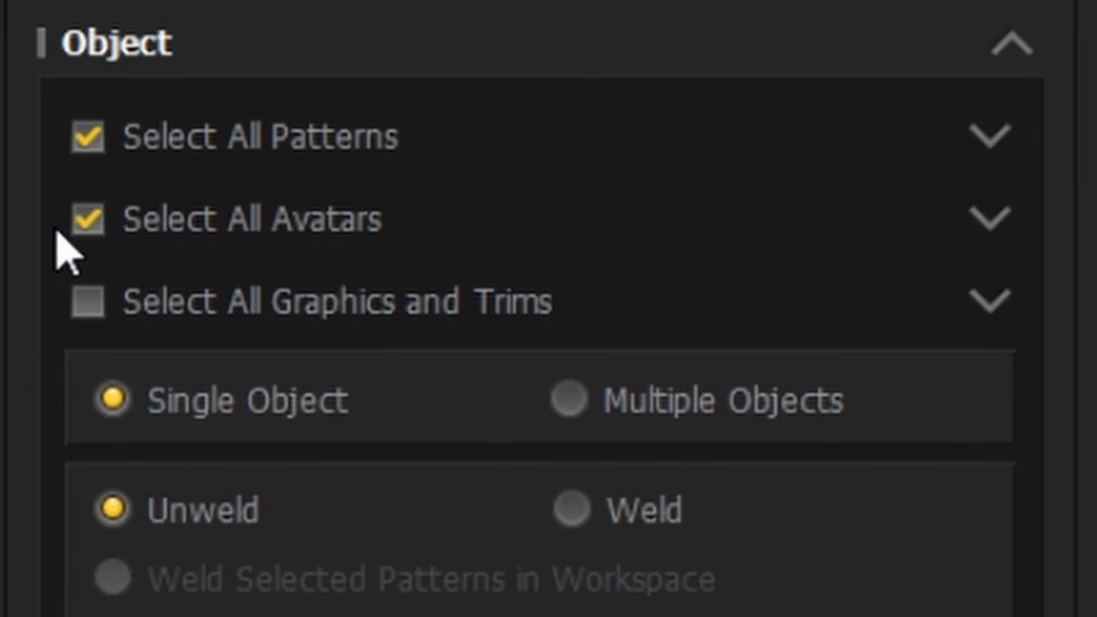
left_click(86, 220)
left_click(979, 312)
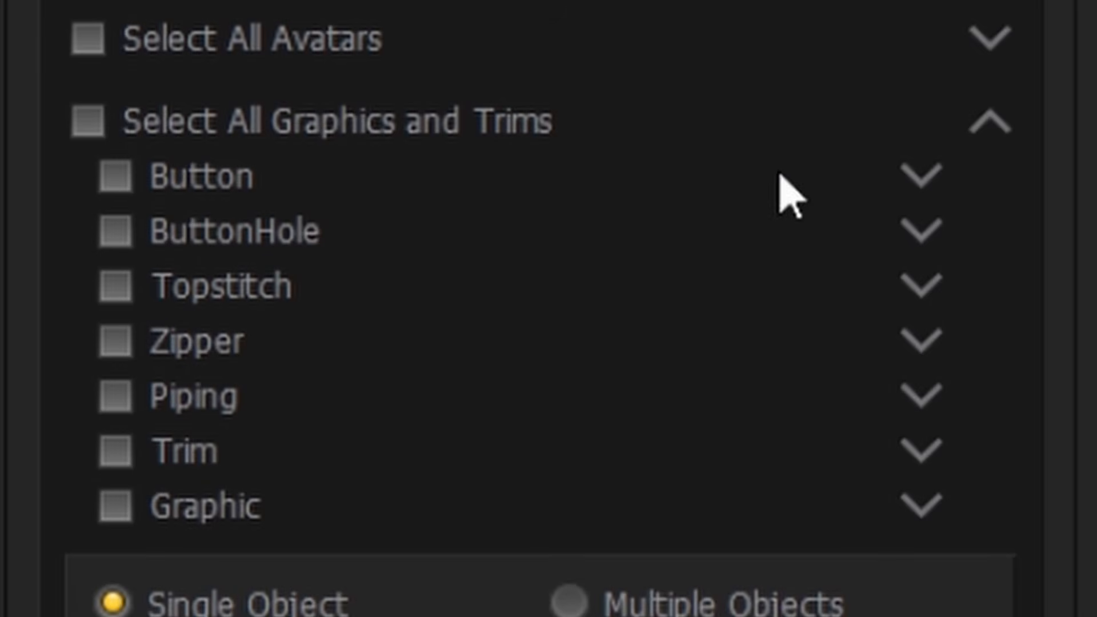
left_click(984, 123)
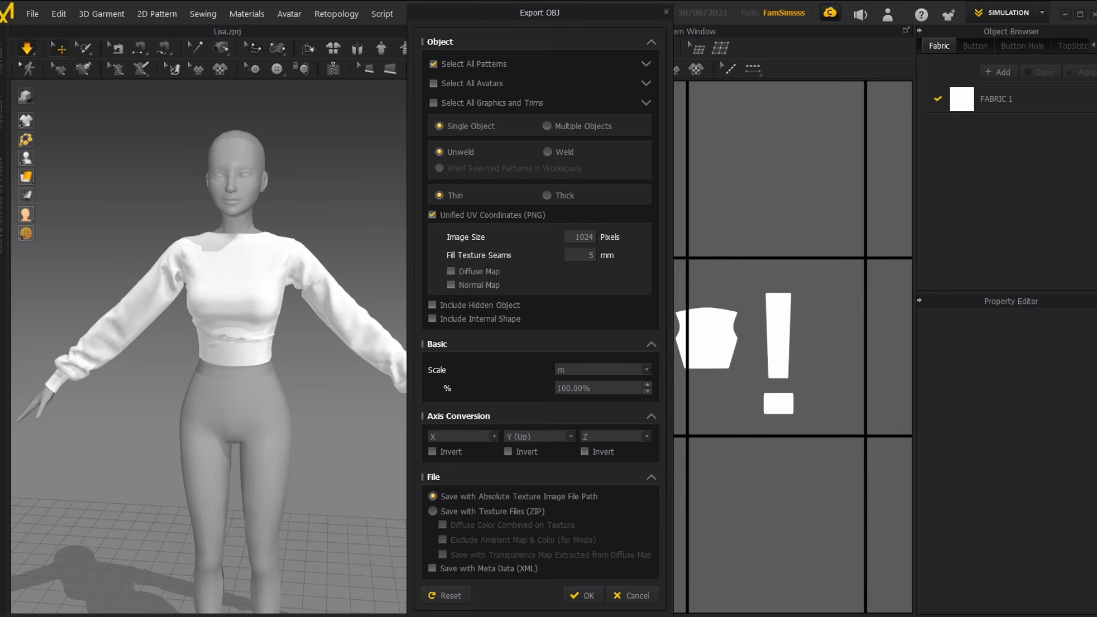
left_click(586, 589)
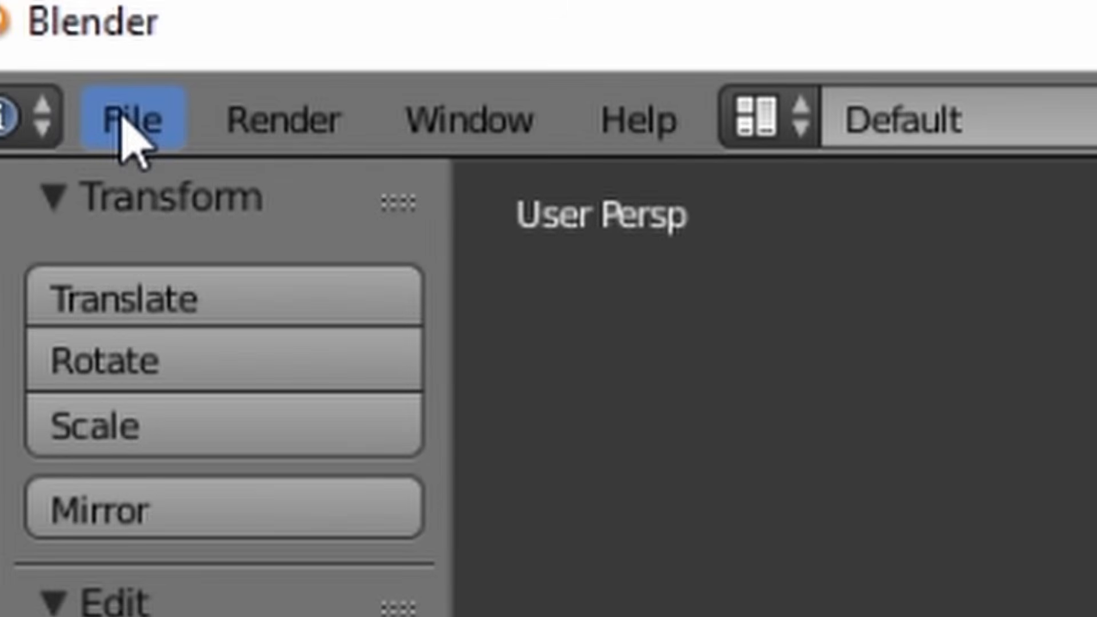
left_click(129, 120)
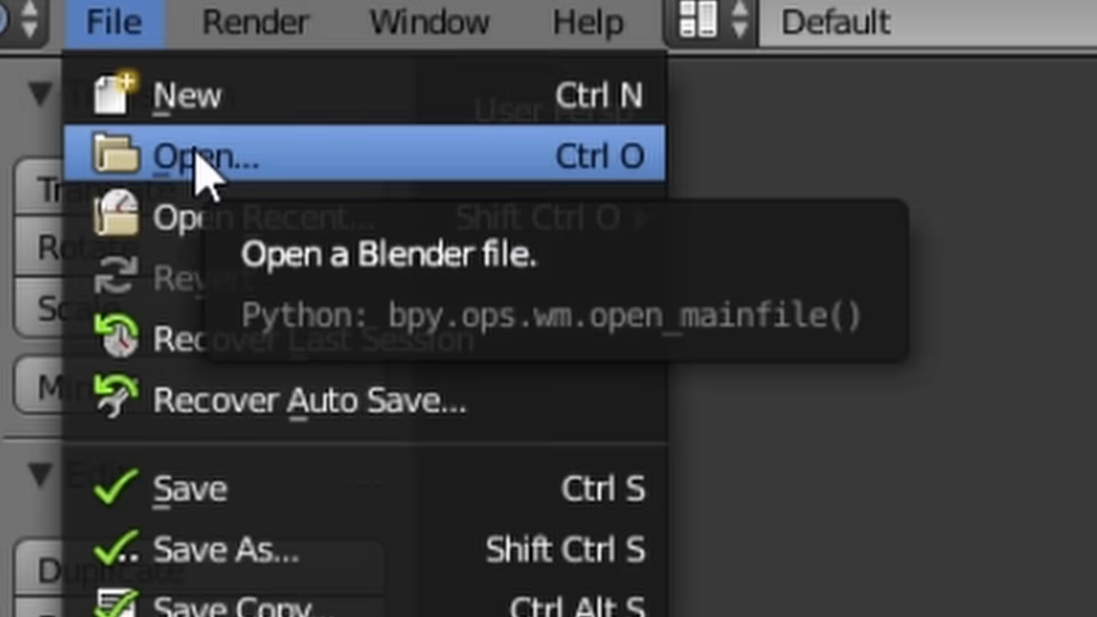
left_click(197, 153)
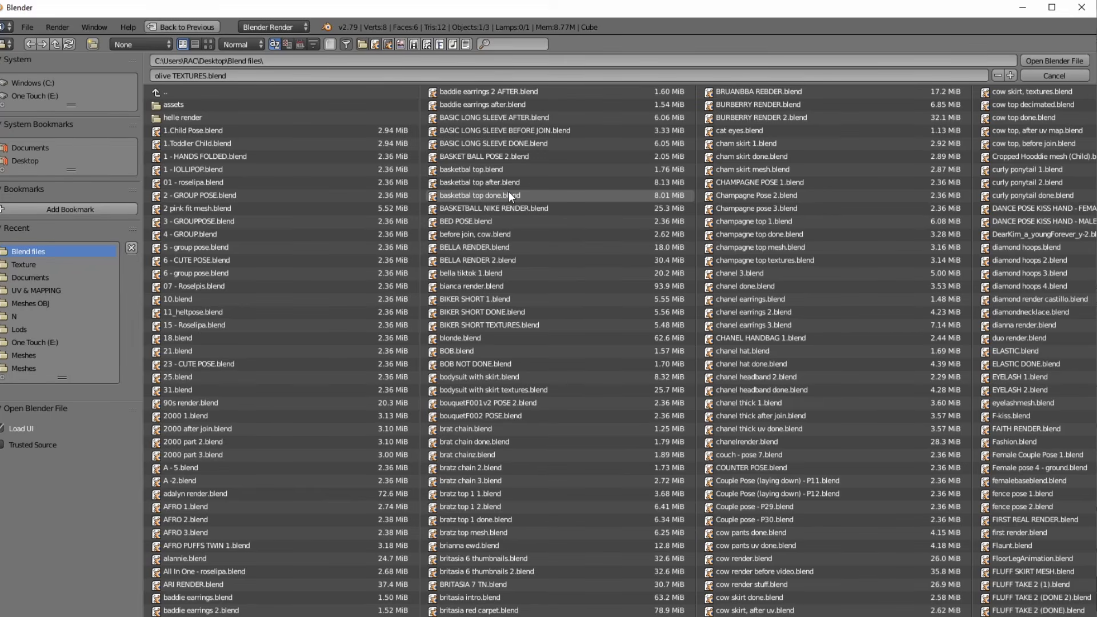
left_click(1049, 78)
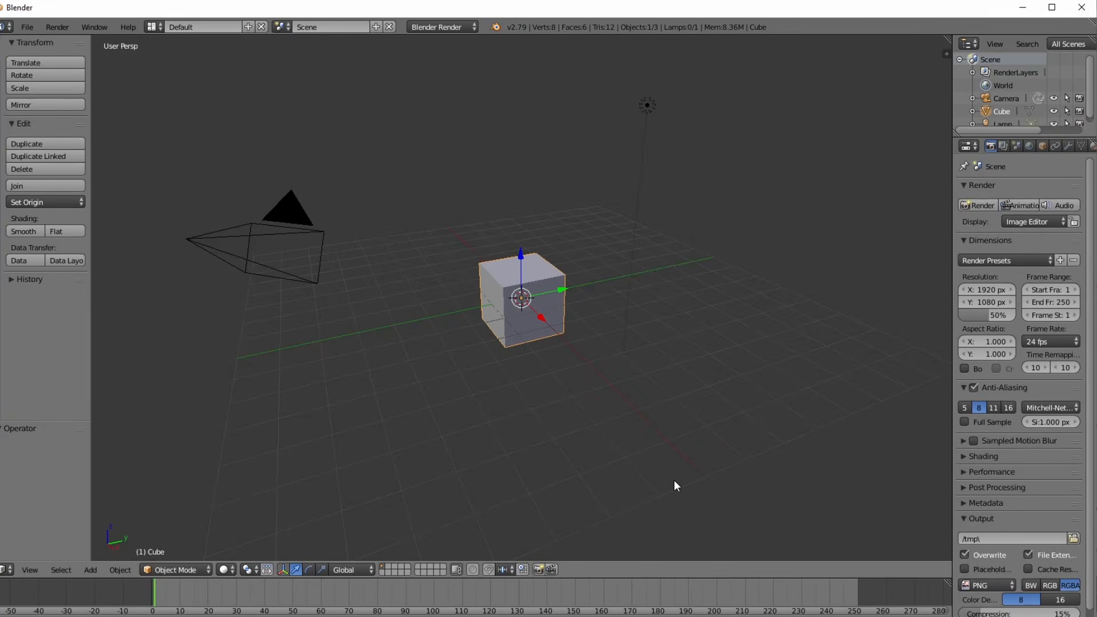
- Switch to Sims 4 Studio and start a new CAS project with the Create 3D Mesh option
left_click(591, 616)
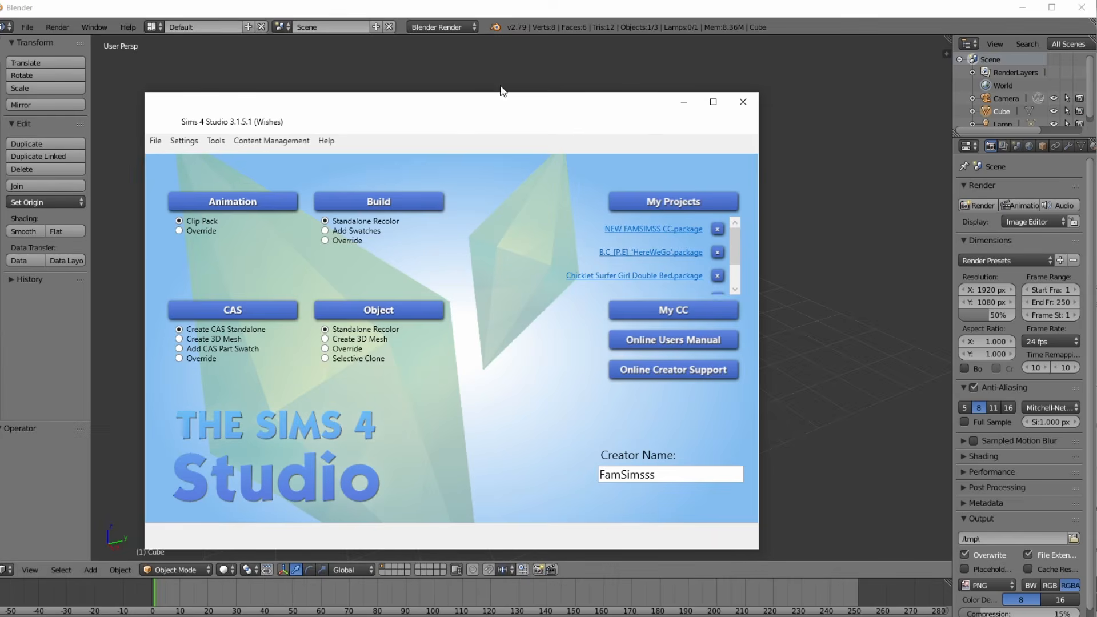
left_click_drag(453, 105, 502, 70)
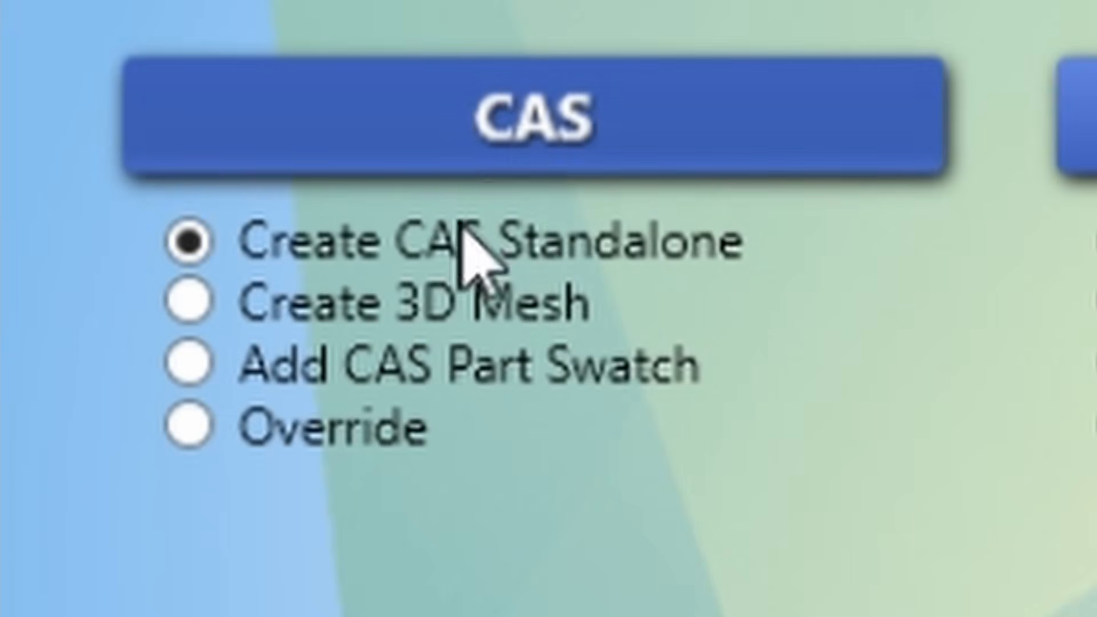
left_click(350, 297)
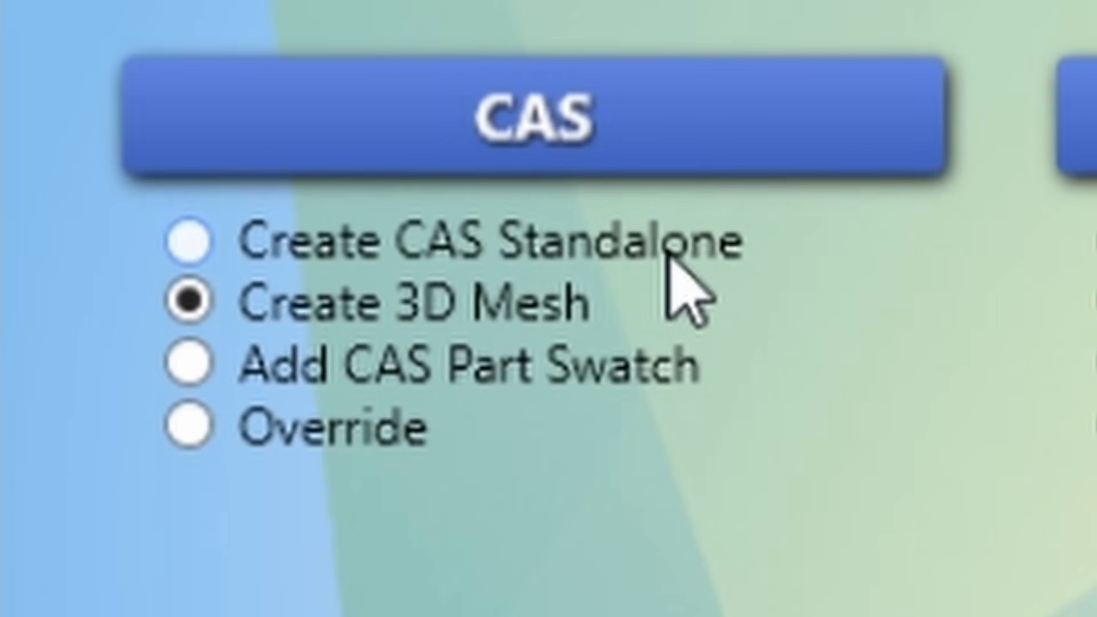
left_click(630, 118)
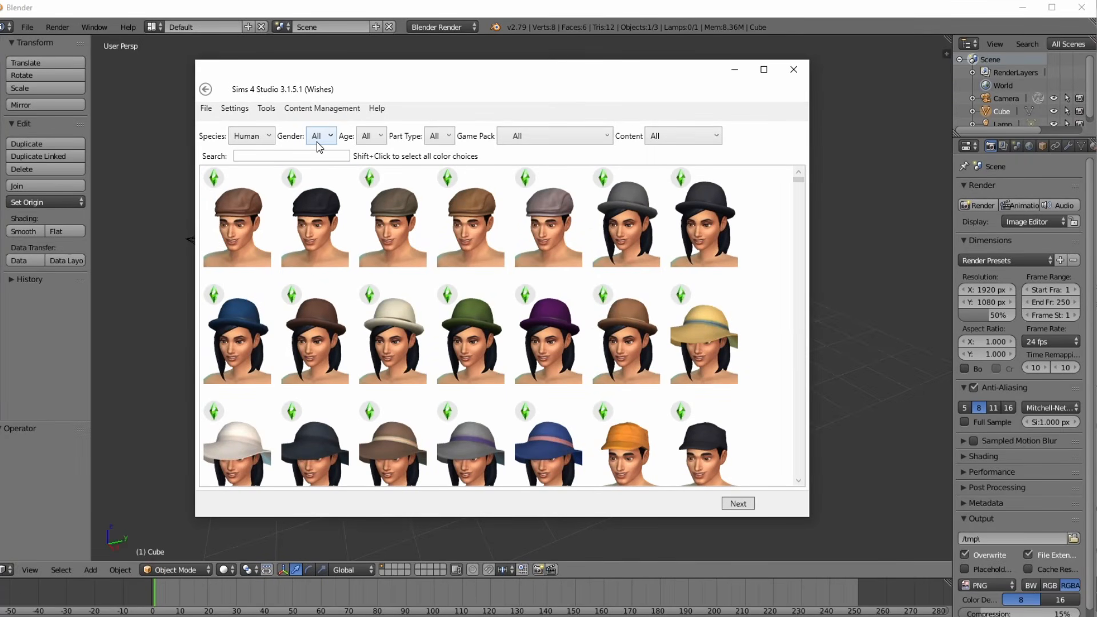
- Filter the CAS catalogue to Female, Adult, Clothing Top items from the Base Game
left_click(319, 138)
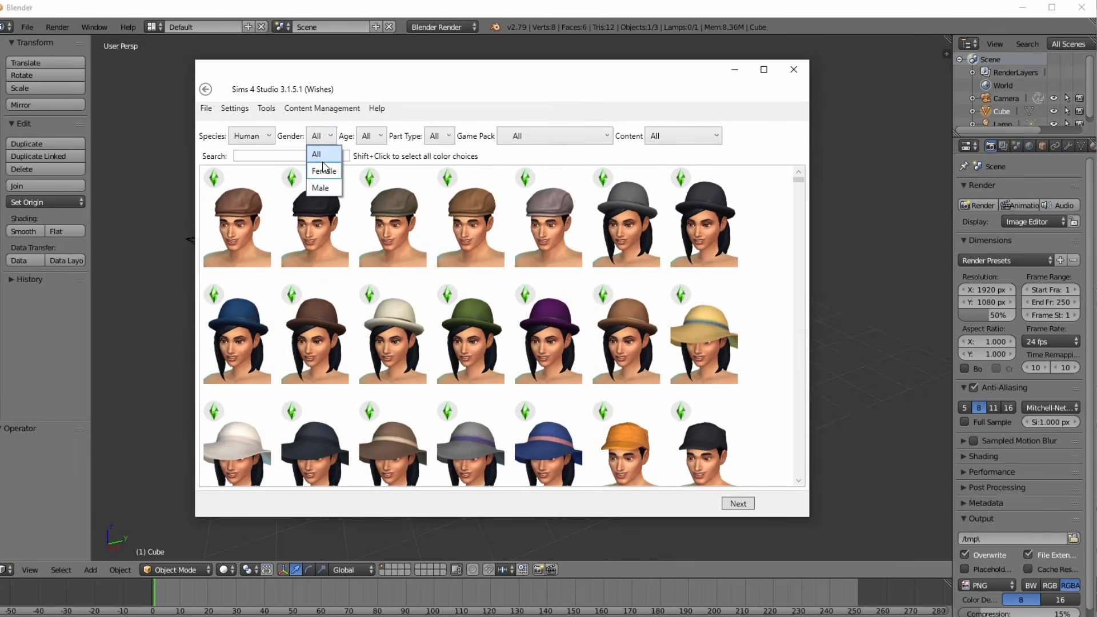
left_click(317, 172)
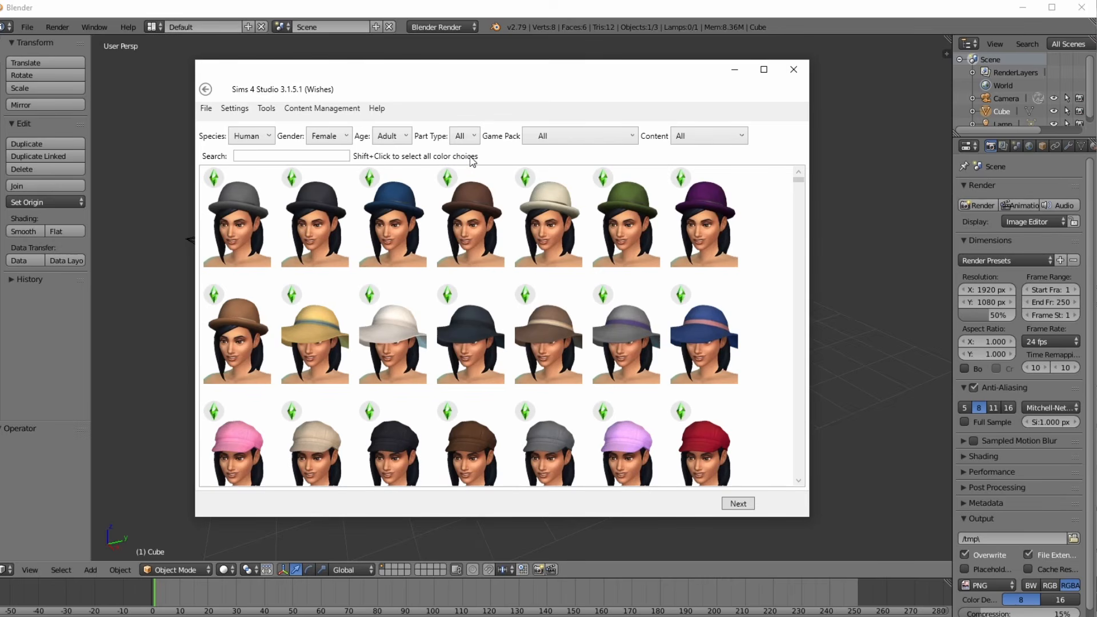
left_click(473, 135)
left_click(486, 255)
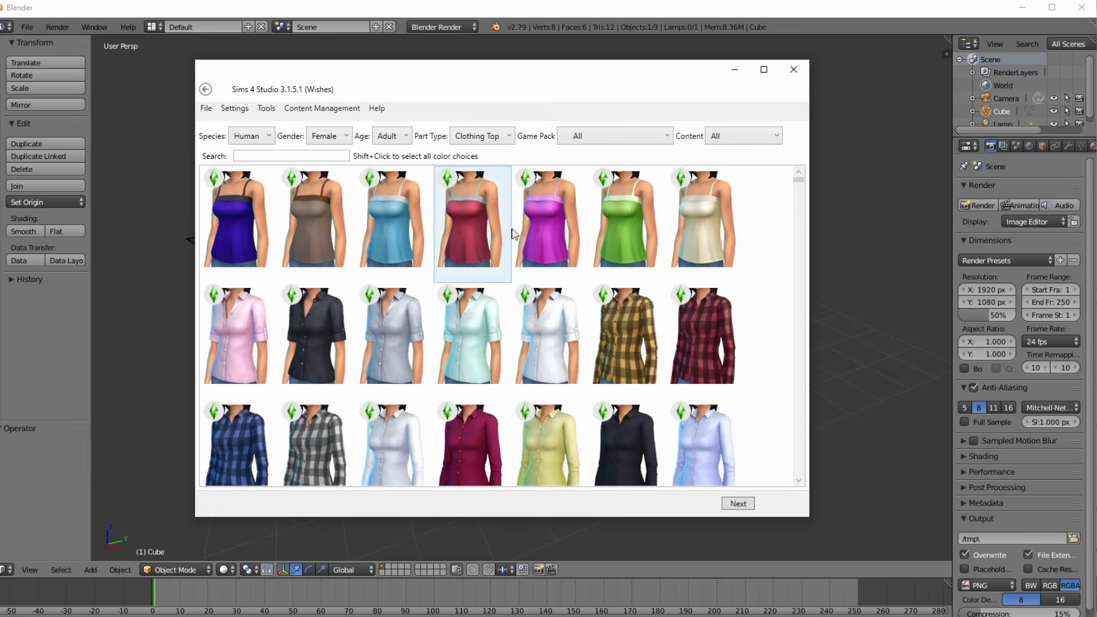
left_click(645, 137)
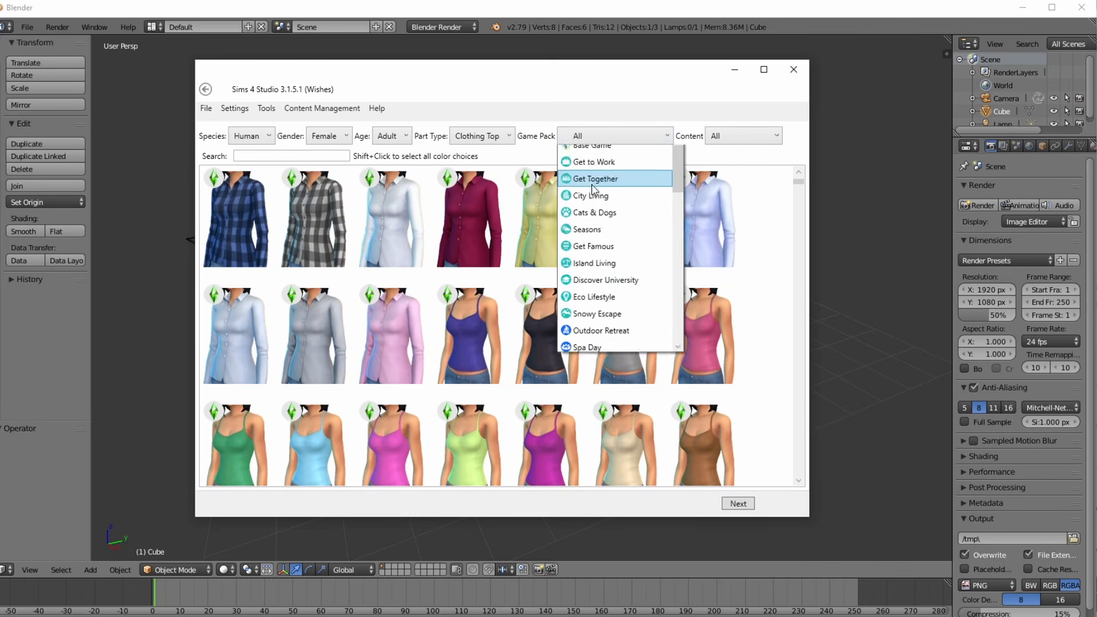
scroll(600, 171, "up", 1)
left_click(600, 170)
- Choose the bare nude top near the end of the catalogue and save its package as gbsrgws in Documents
scroll(664, 244, "down", 10)
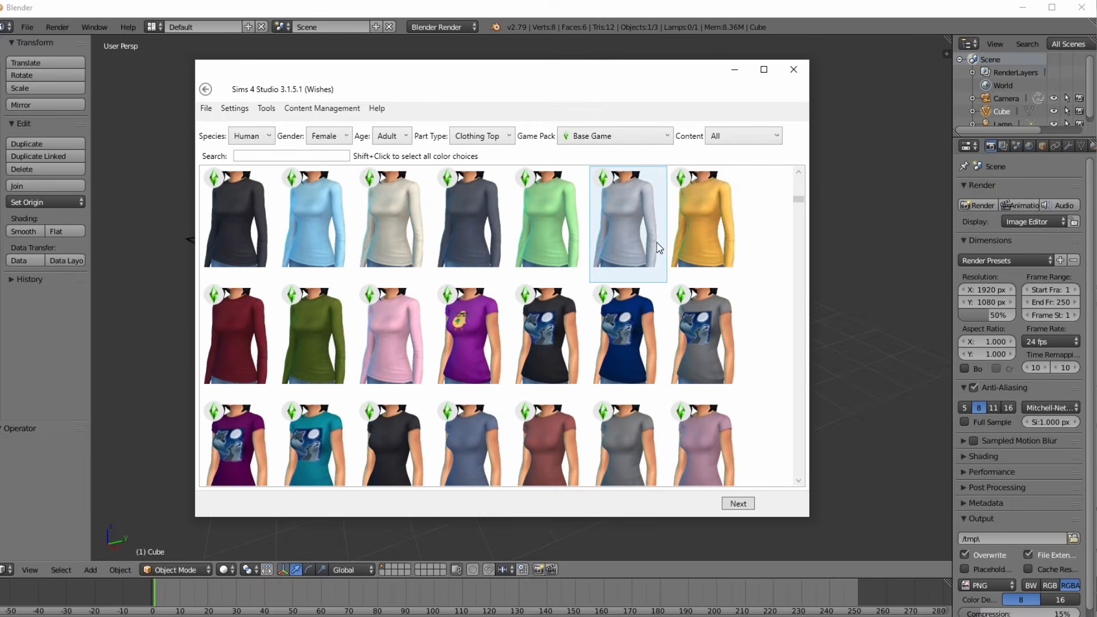
left_click_drag(791, 315, 791, 474)
left_click(238, 317)
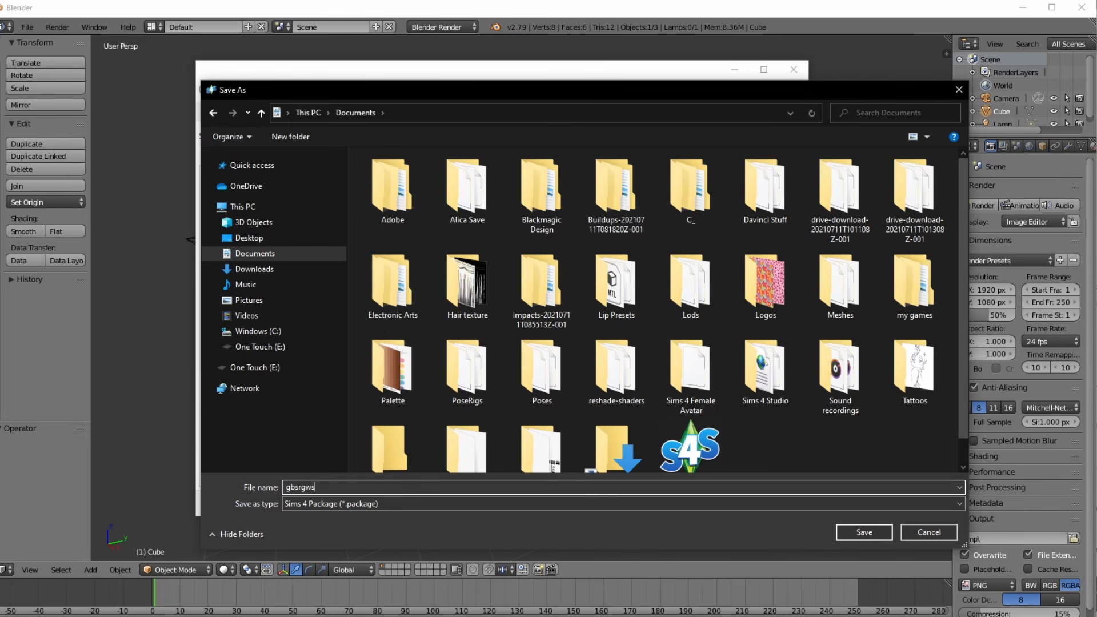
left_click(857, 534)
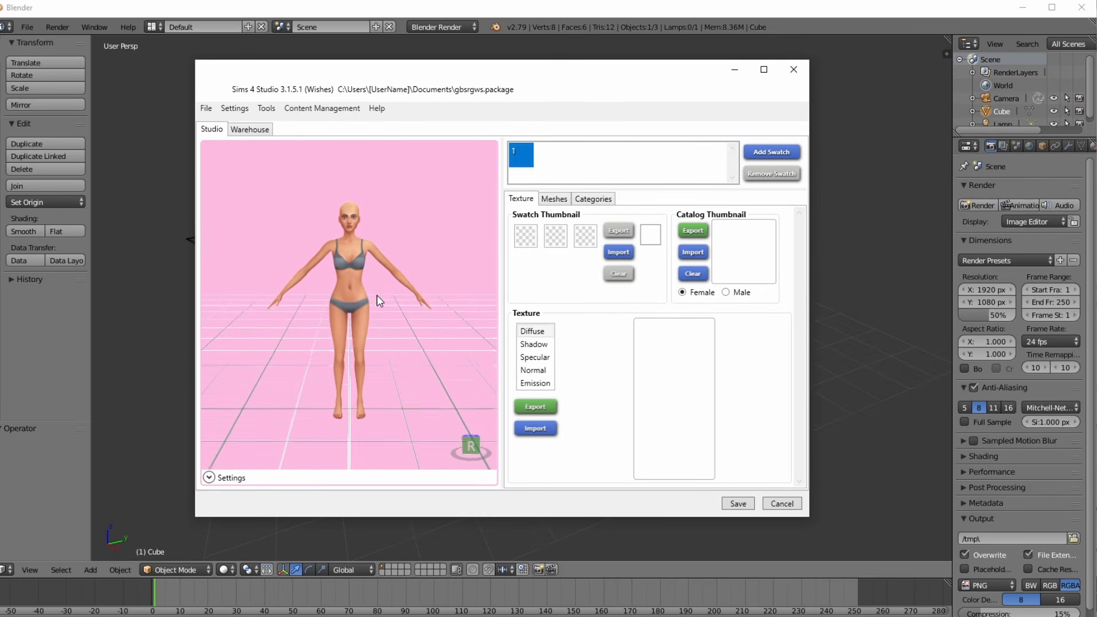
left_click_drag(376, 295, 399, 243)
left_click(548, 199)
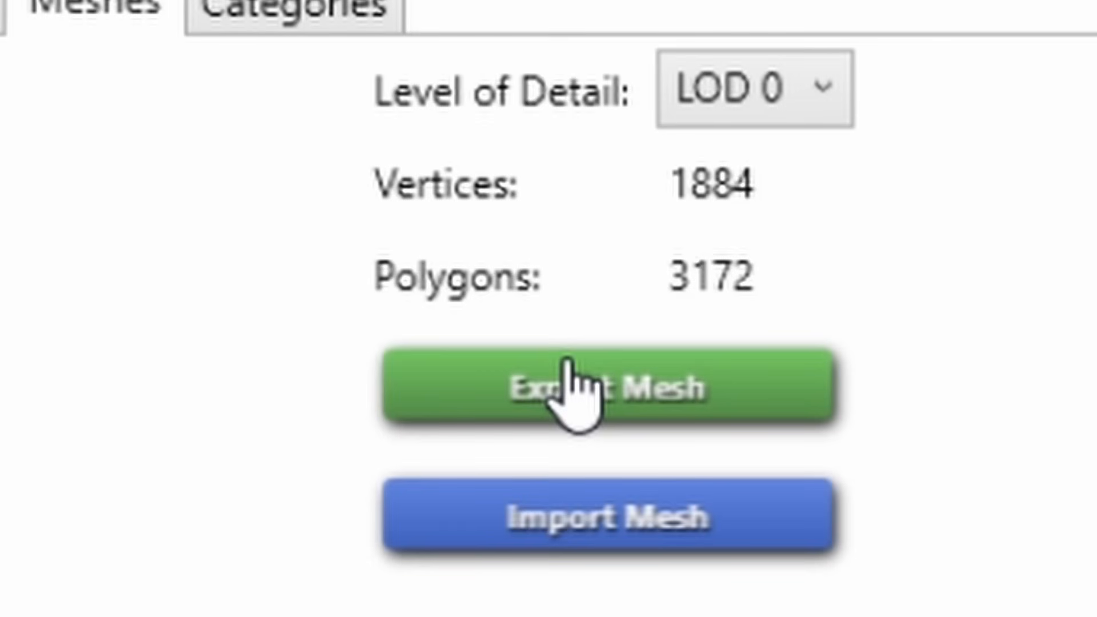
left_click(574, 394)
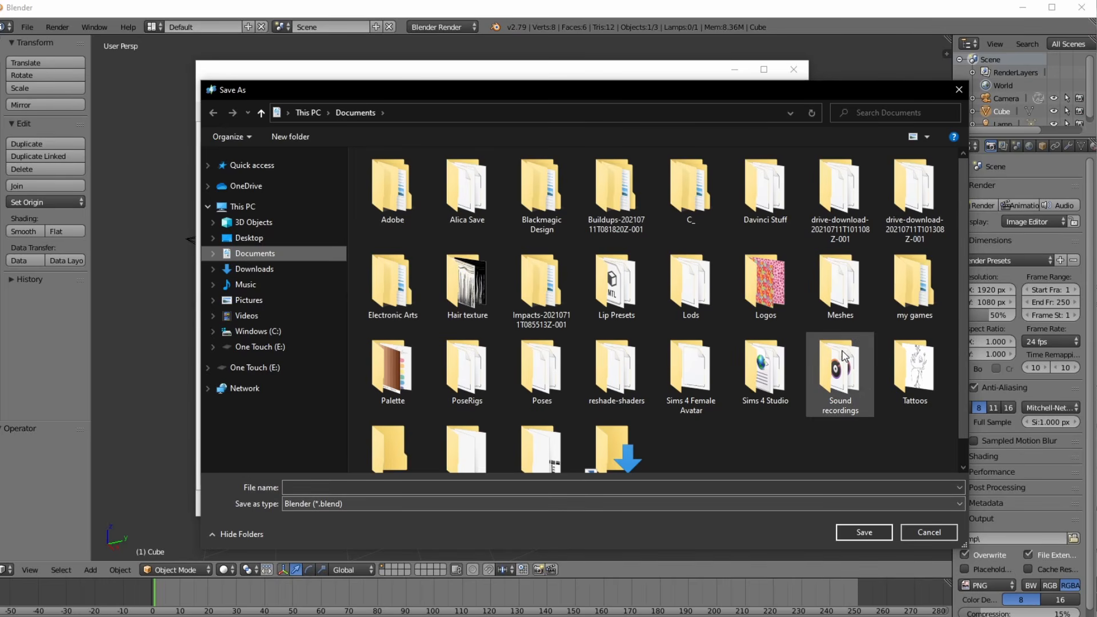
left_click(929, 532)
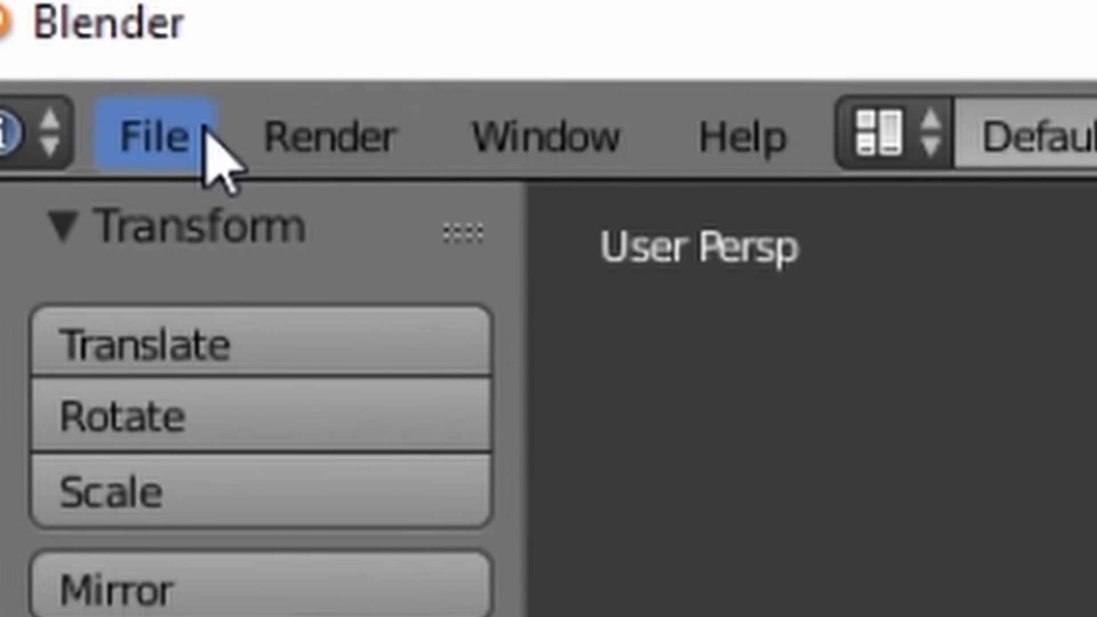
- Switch back to Blender and open Nude.blend from the N folder
left_click(34, 27)
left_click(269, 342)
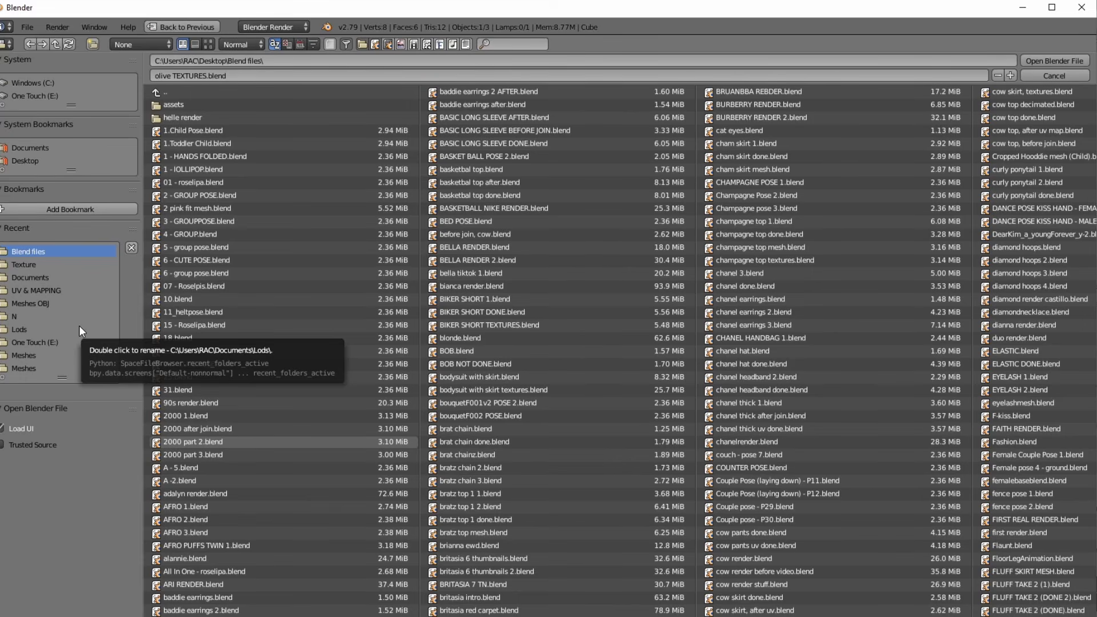
left_click(30, 317)
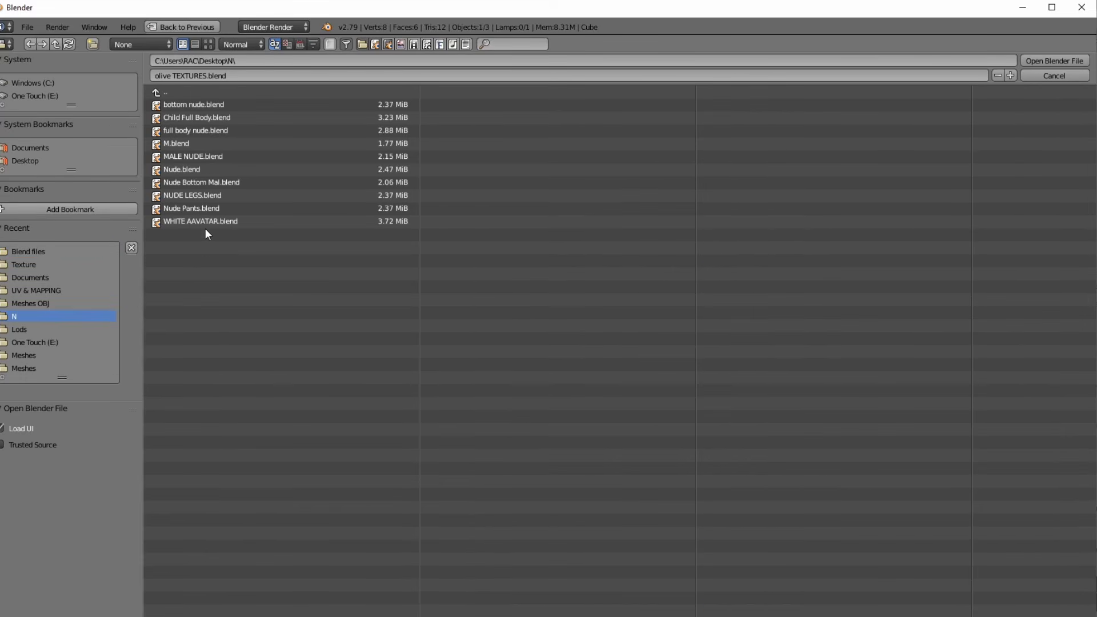
double_click(197, 169)
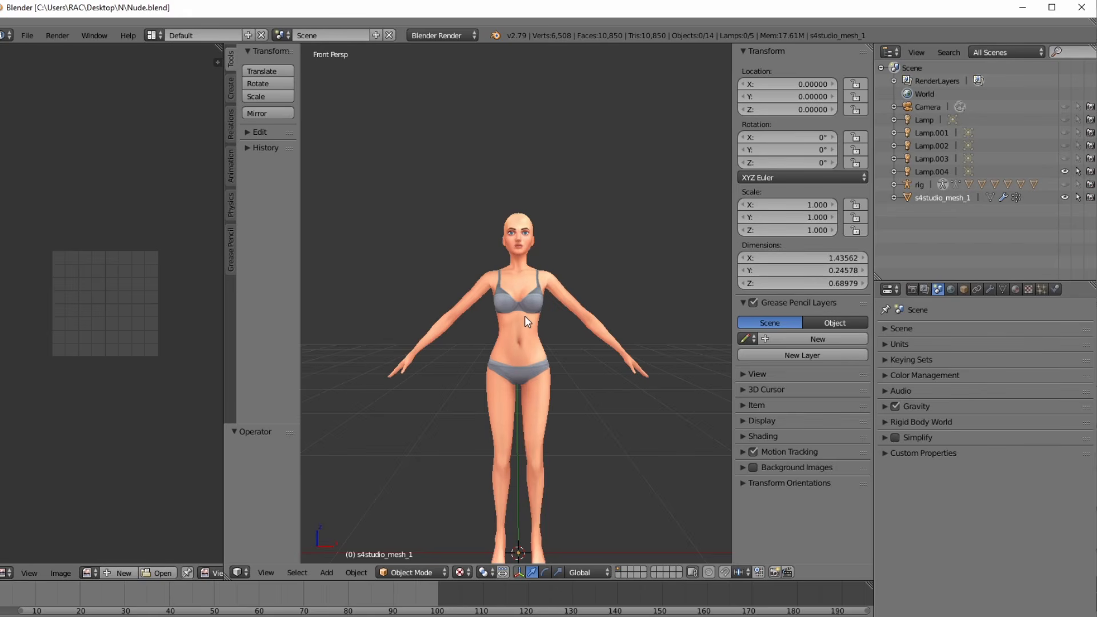
- Switch the 3D view to orthographic projection and examine the avatar's face, chin and neck at close range
middle_click_drag(528, 317, 576, 375)
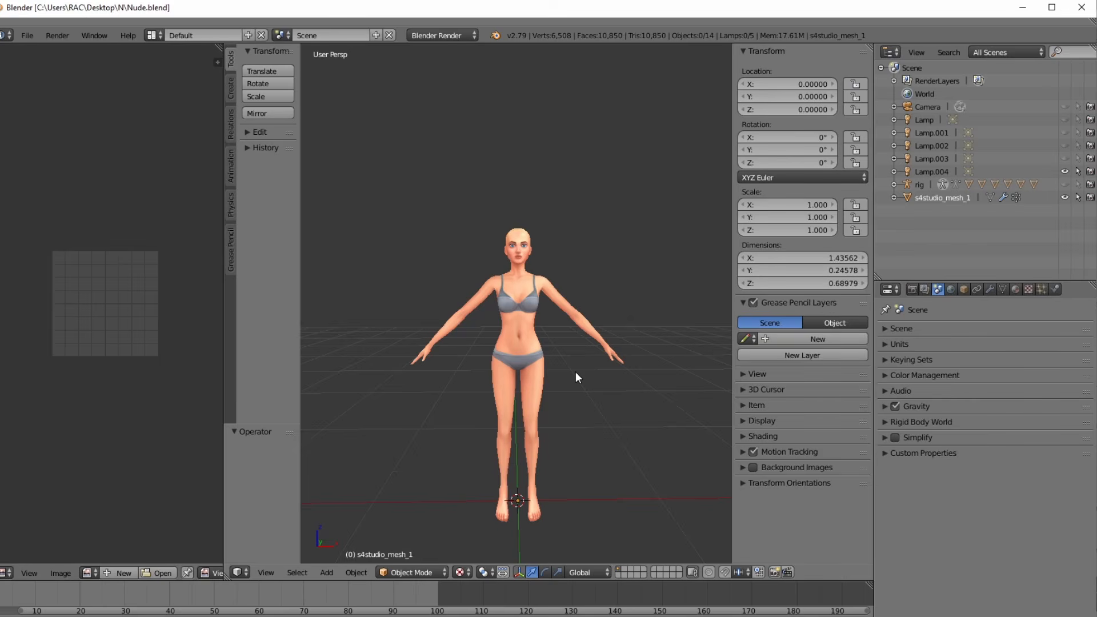
key("KP_5")
scroll(602, 337, "up", 4)
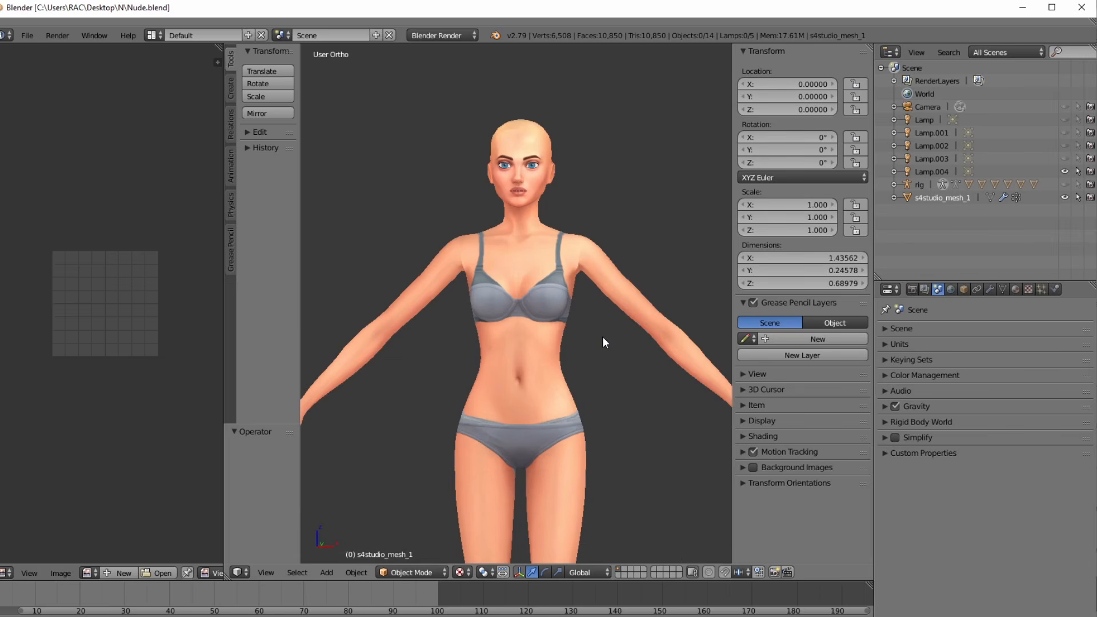
scroll(601, 320, "down", 1)
scroll(607, 318, "up", 7)
middle_click_drag(616, 314, 451, 114, "shift")
scroll(455, 365, "up", 3)
middle_click_drag(457, 370, 539, 216, "shift")
scroll(534, 265, "up", 3)
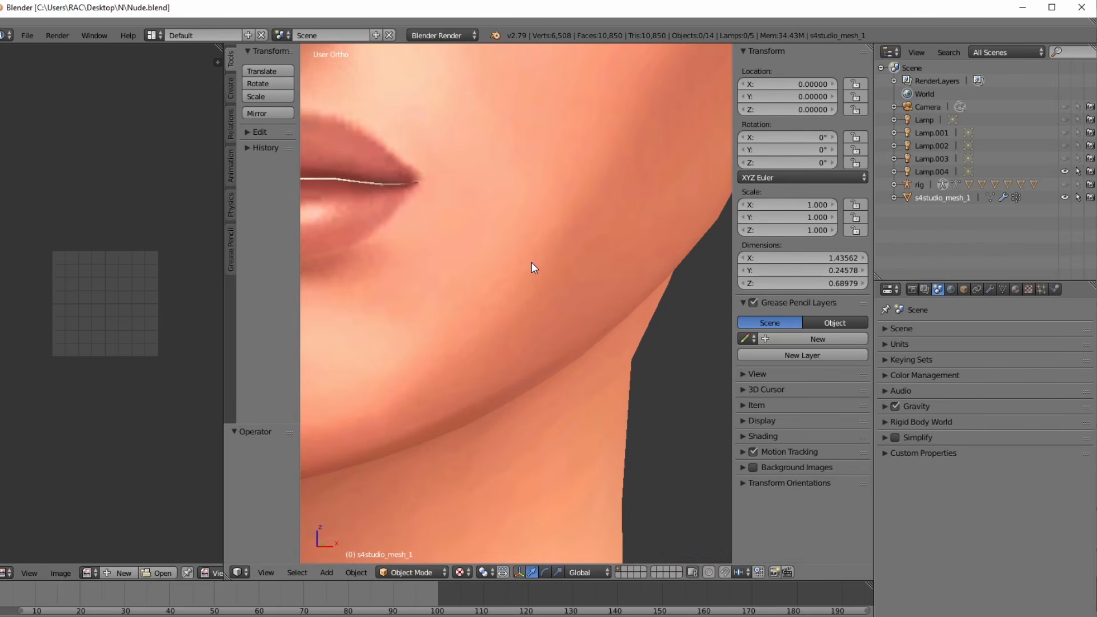
scroll(532, 266, "down", 1)
scroll(531, 263, "down", 1)
scroll(532, 263, "up", 3)
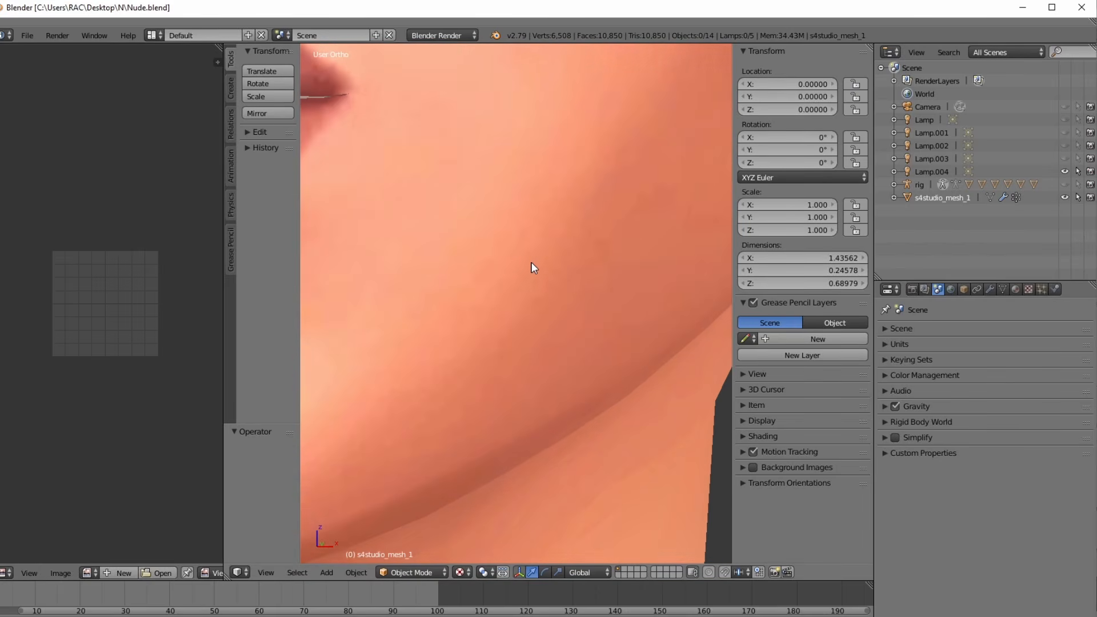
scroll(532, 263, "down", 3)
scroll(531, 262, "up", 1)
scroll(531, 263, "down", 6)
- Compare the close-up of the avatar's head in perspective view, and return to orthographic projection
key("KP_5")
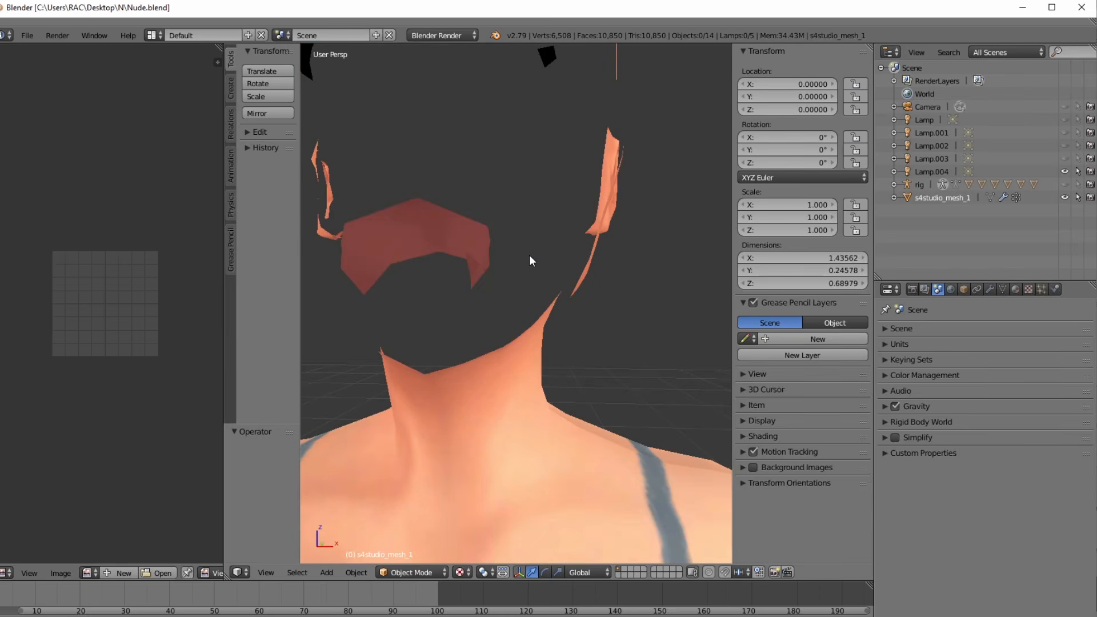
key("KP_5")
scroll(529, 255, "down", 10)
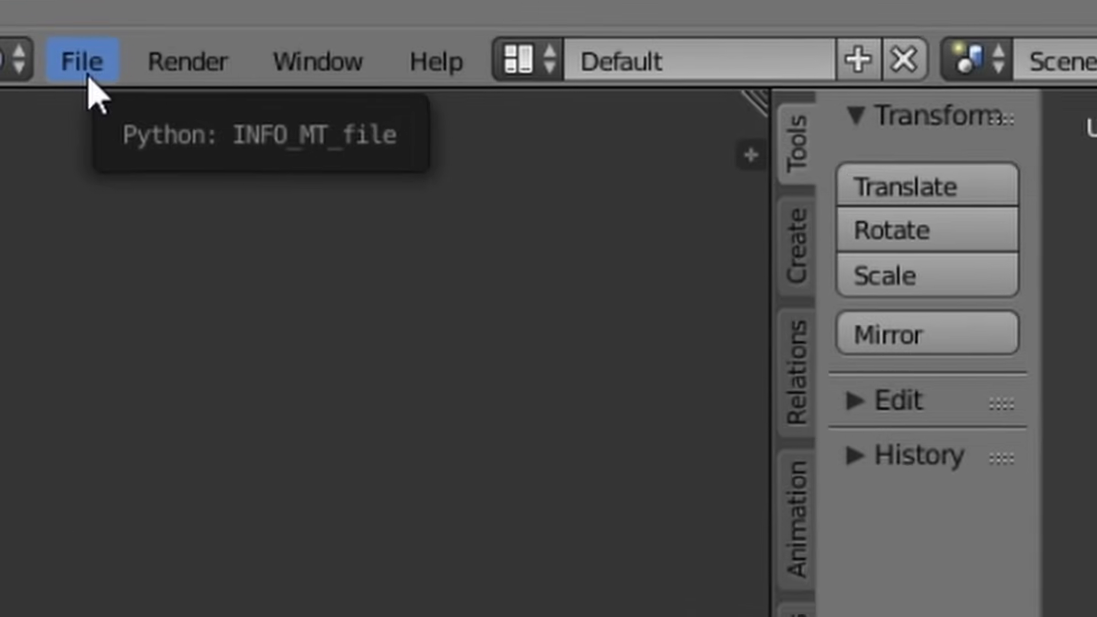
- Import the Wavefront file Lisa Top.obj from the Documents folder onto the avatar
left_click(28, 38)
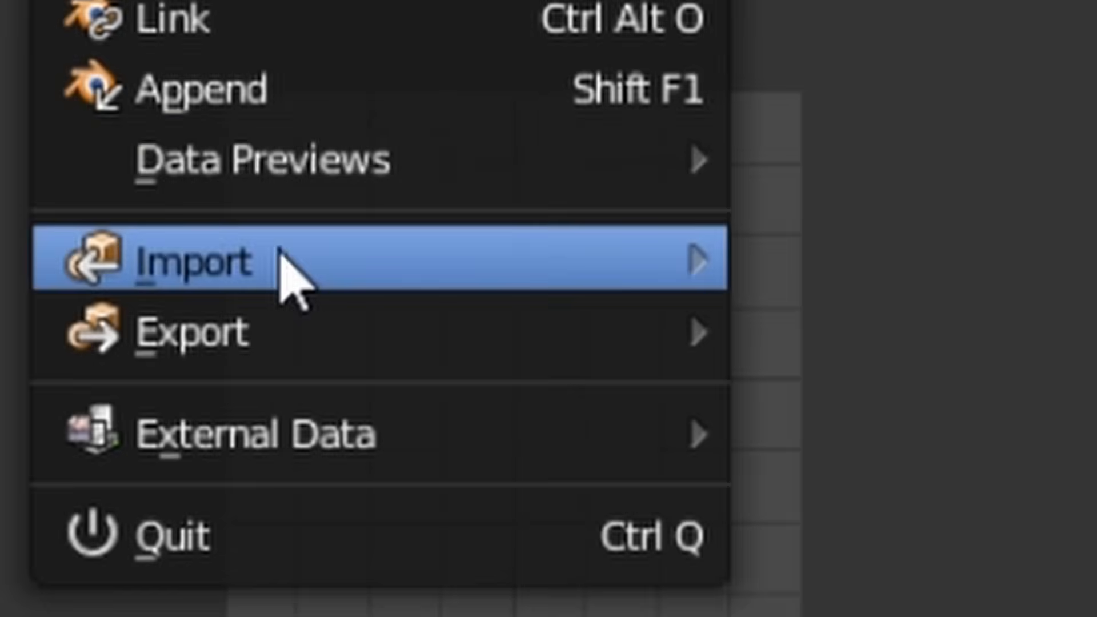
mouse_move(485, 270)
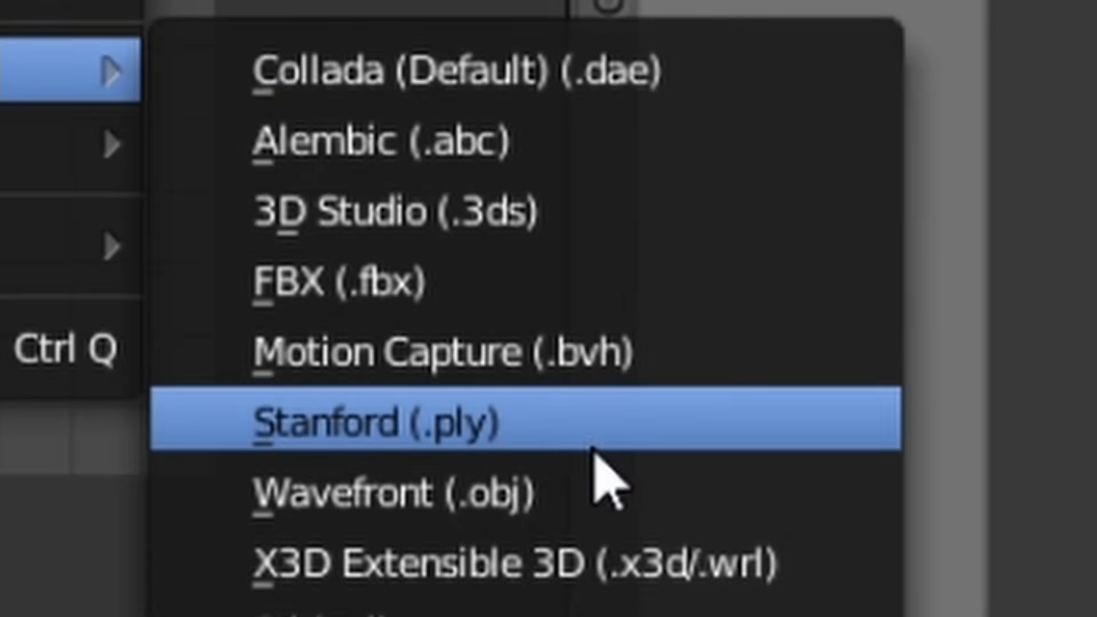
left_click(571, 508)
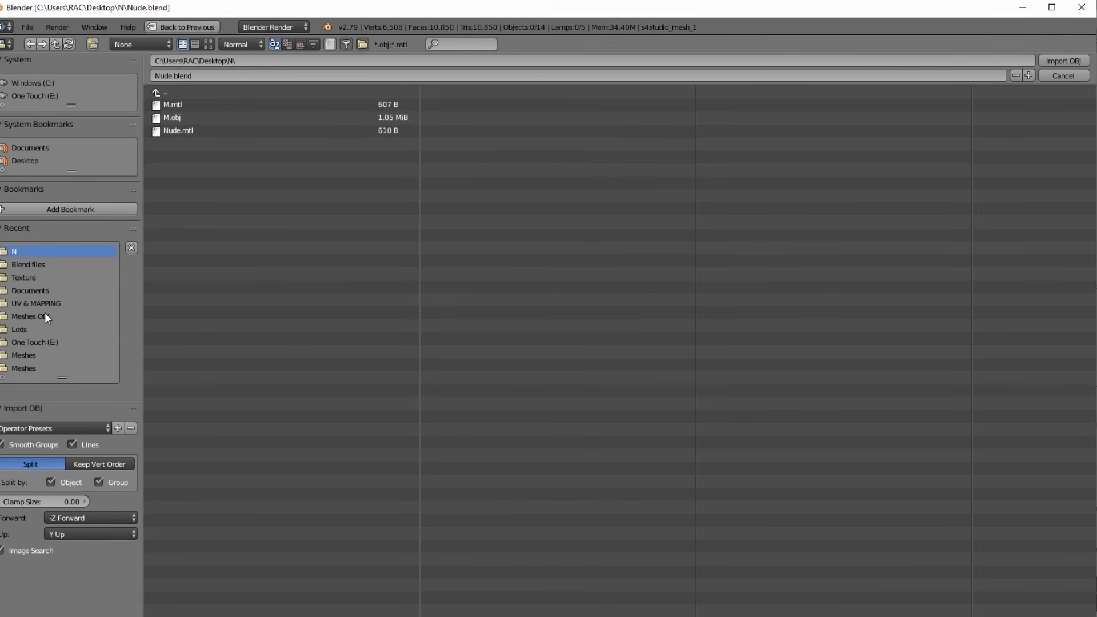
left_click(30, 290)
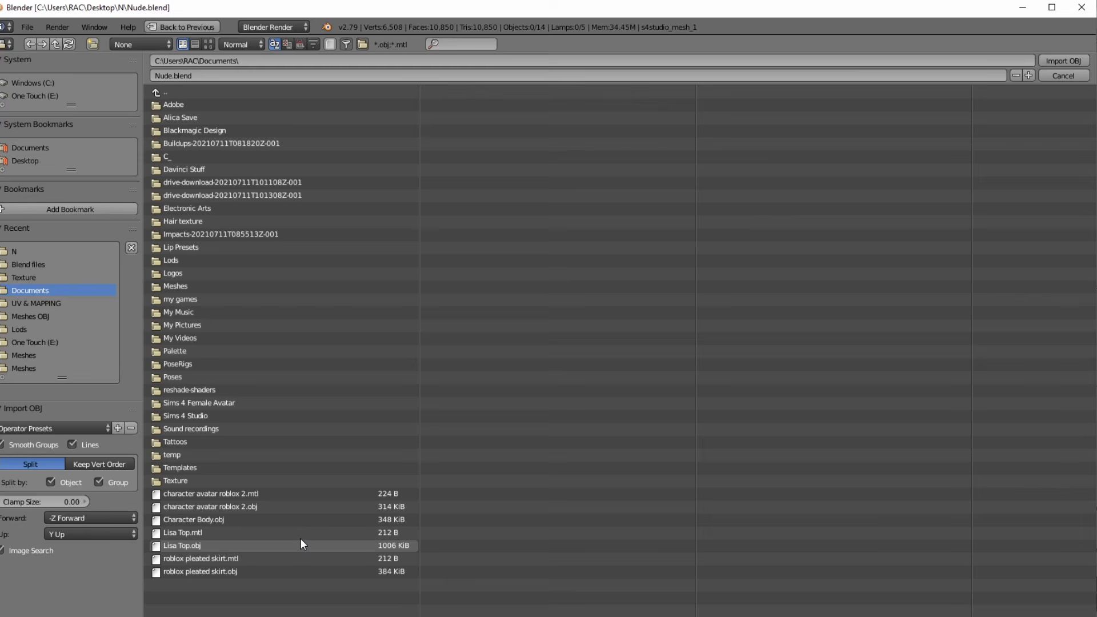
double_click(208, 543)
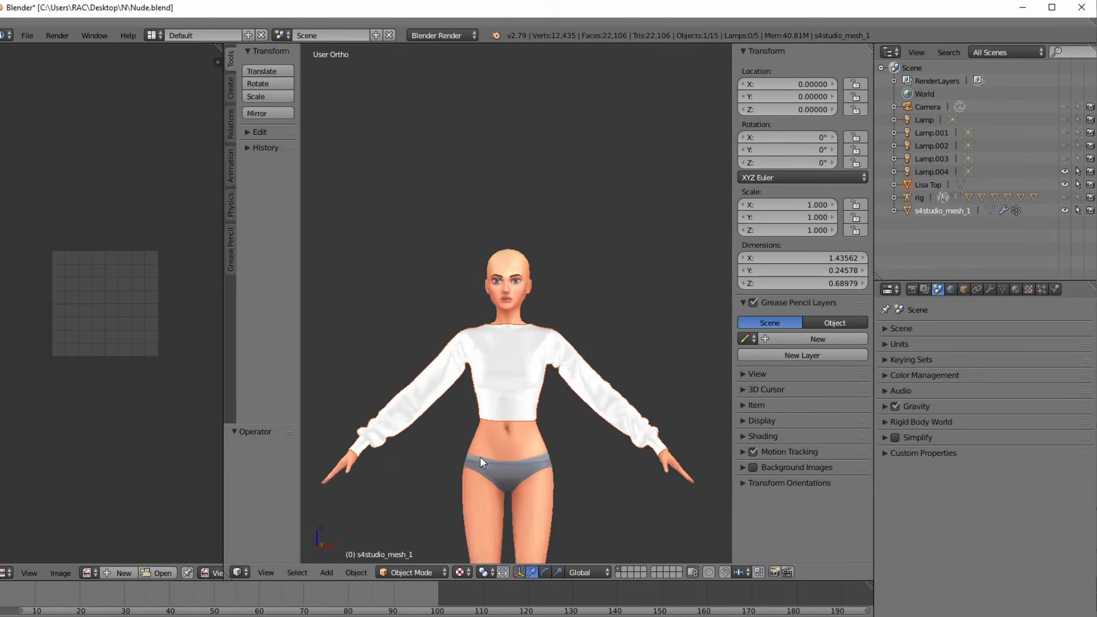
- Examine the imported top on the avatar from the back and front, and hide the 3D view's transform properties
middle_click_drag(480, 457, 419, 353)
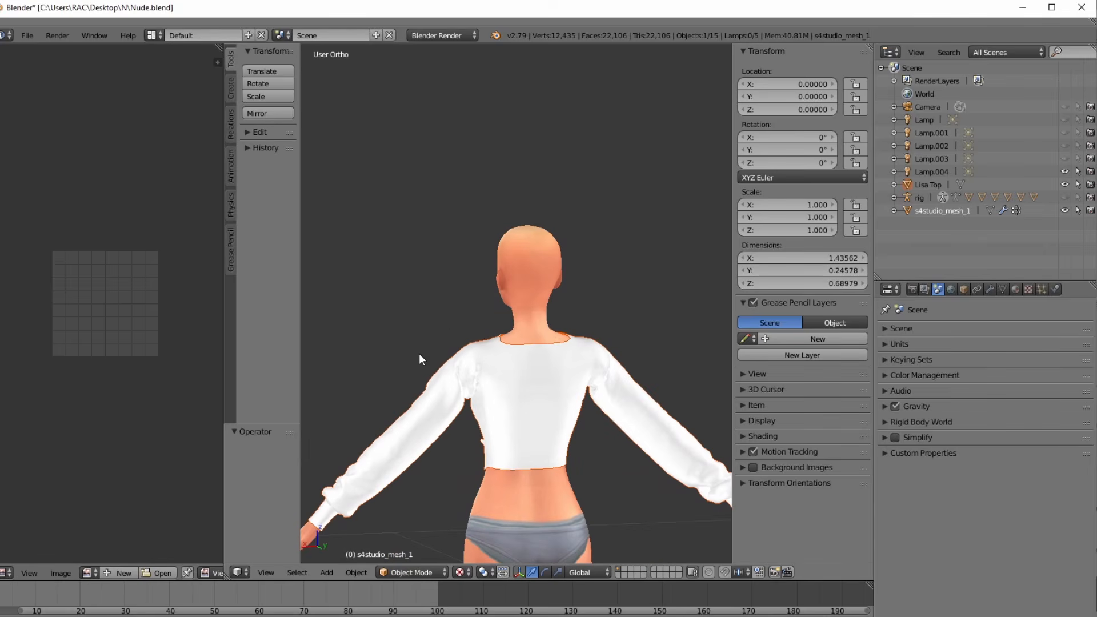
middle_click_drag(495, 369, 590, 454)
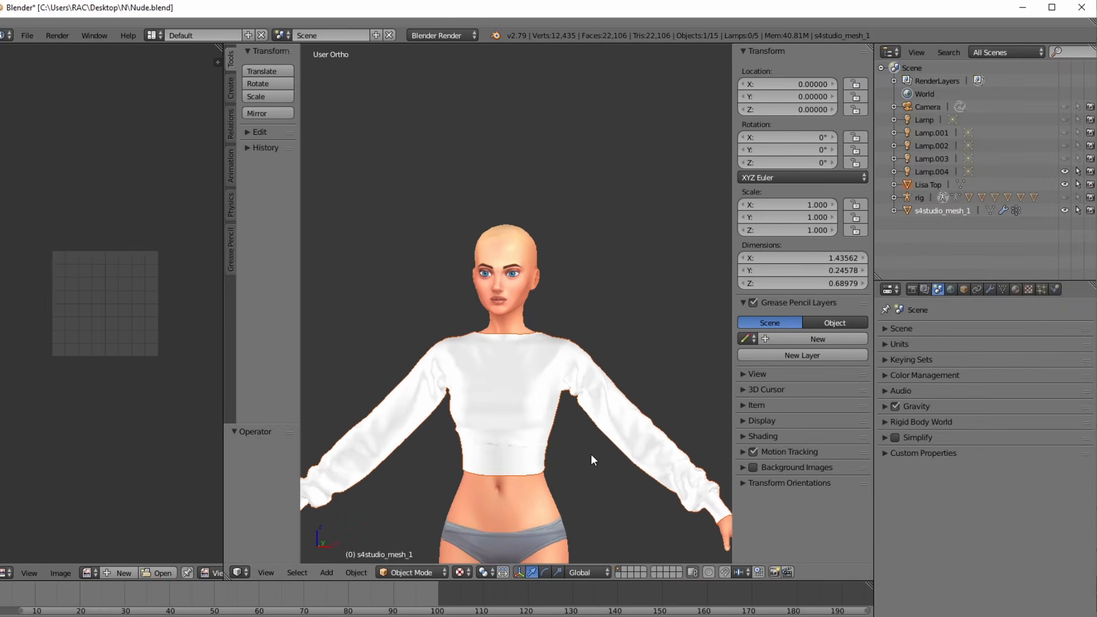
left_click_drag(733, 369, 860, 374)
scroll(558, 414, "down", 2)
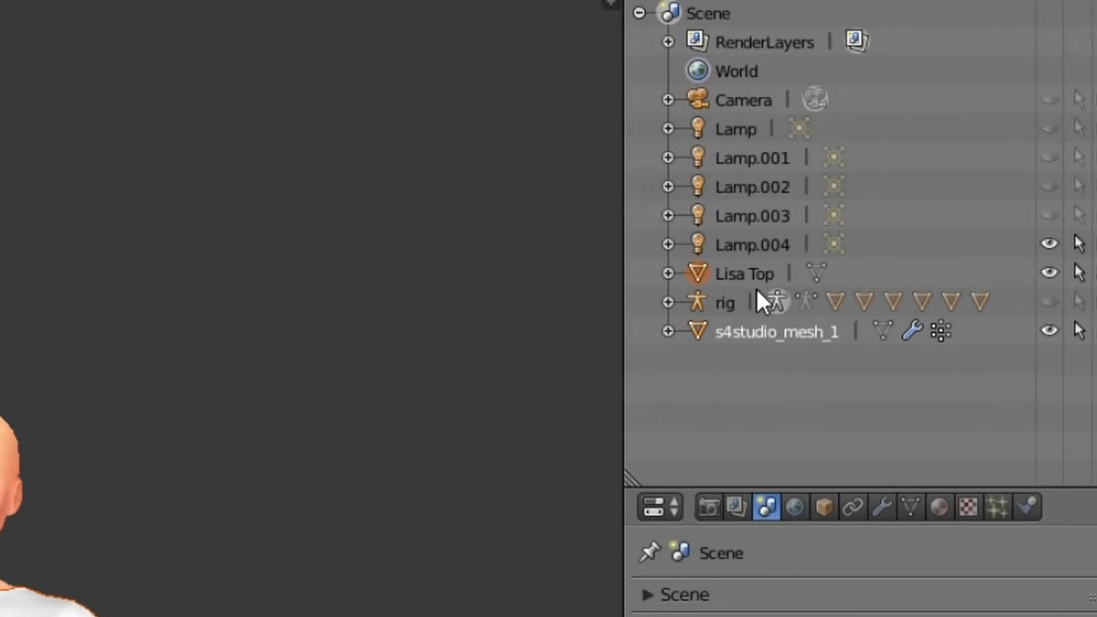
- Rename the body mesh object s4studio_mesh_1 as NUDE
left_click(499, 356)
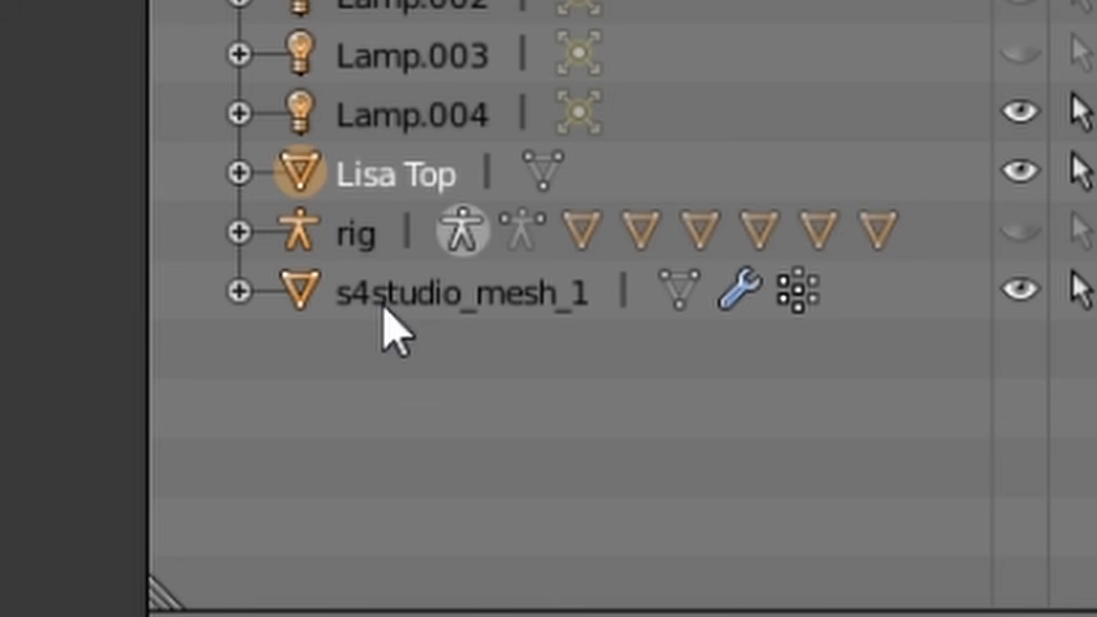
double_click(398, 294)
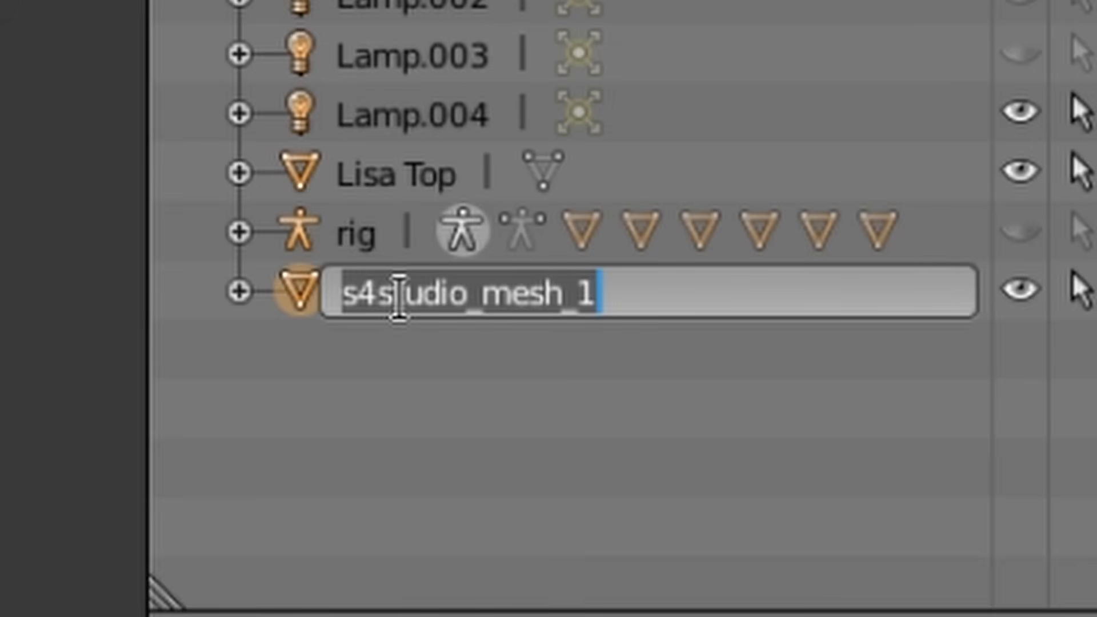
type("NUDE")
key("Return")
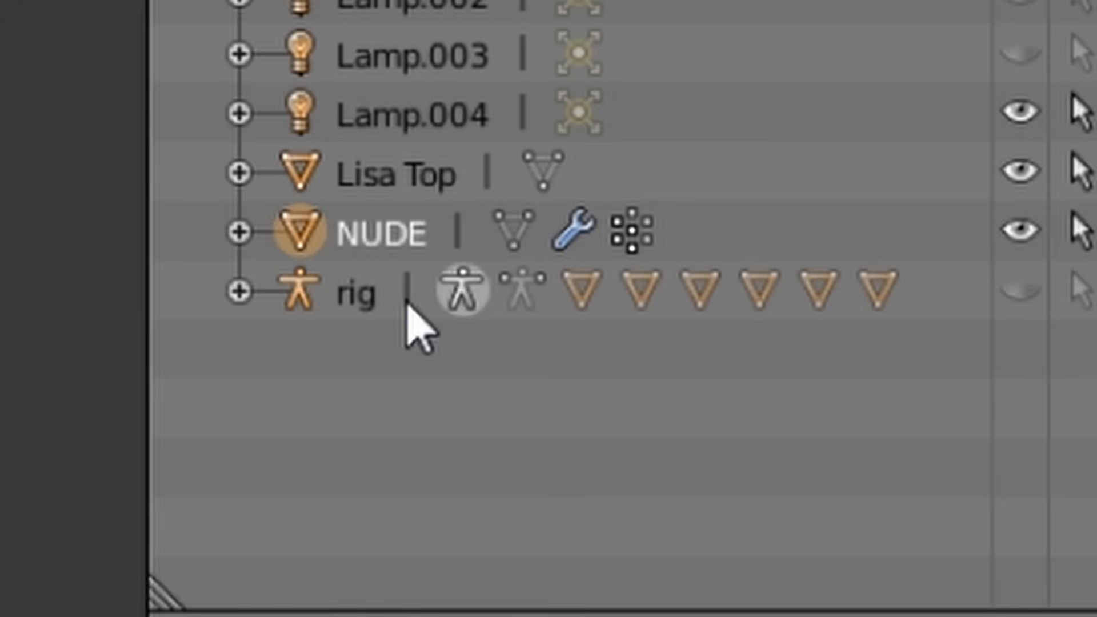
- Show the object data of Lisa Top and rename its UV map as uv_0
left_click(313, 177)
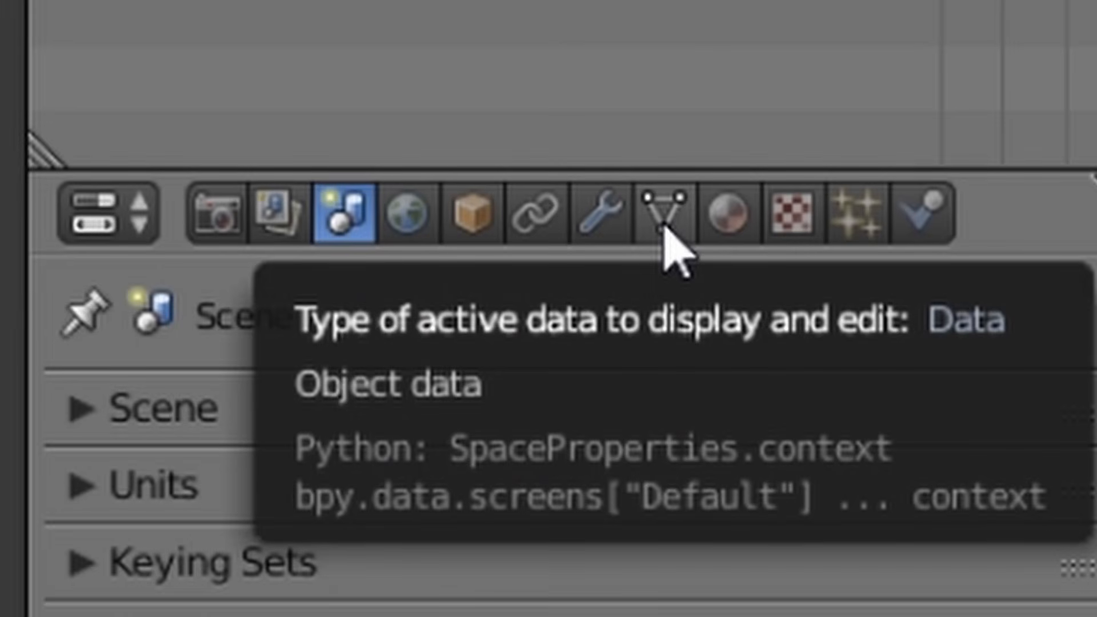
left_click(664, 229)
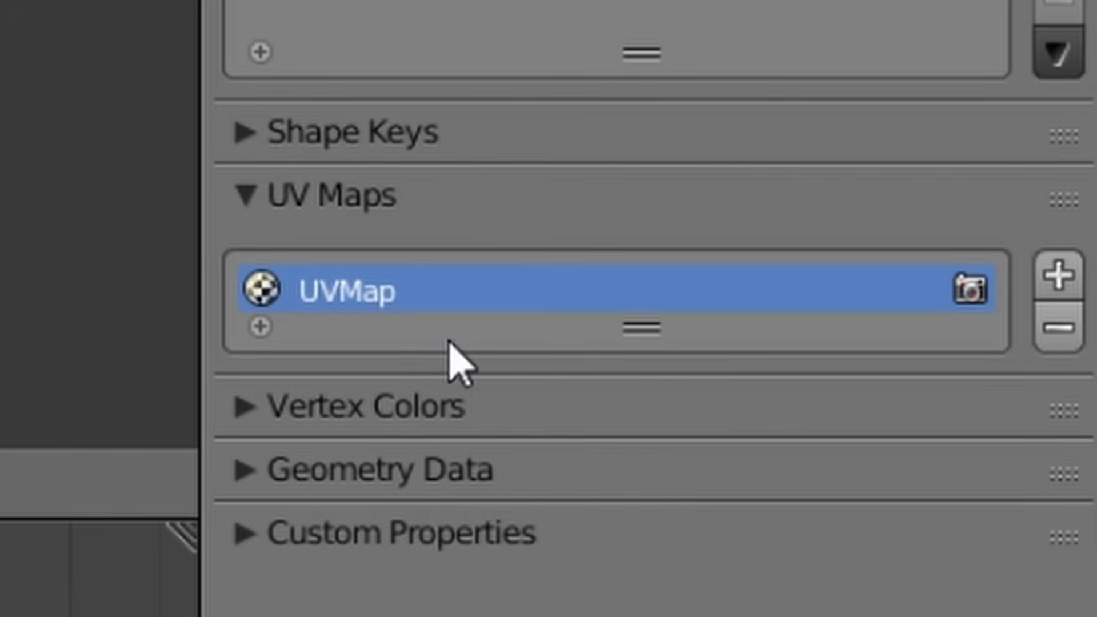
left_click_drag(640, 350, 651, 434)
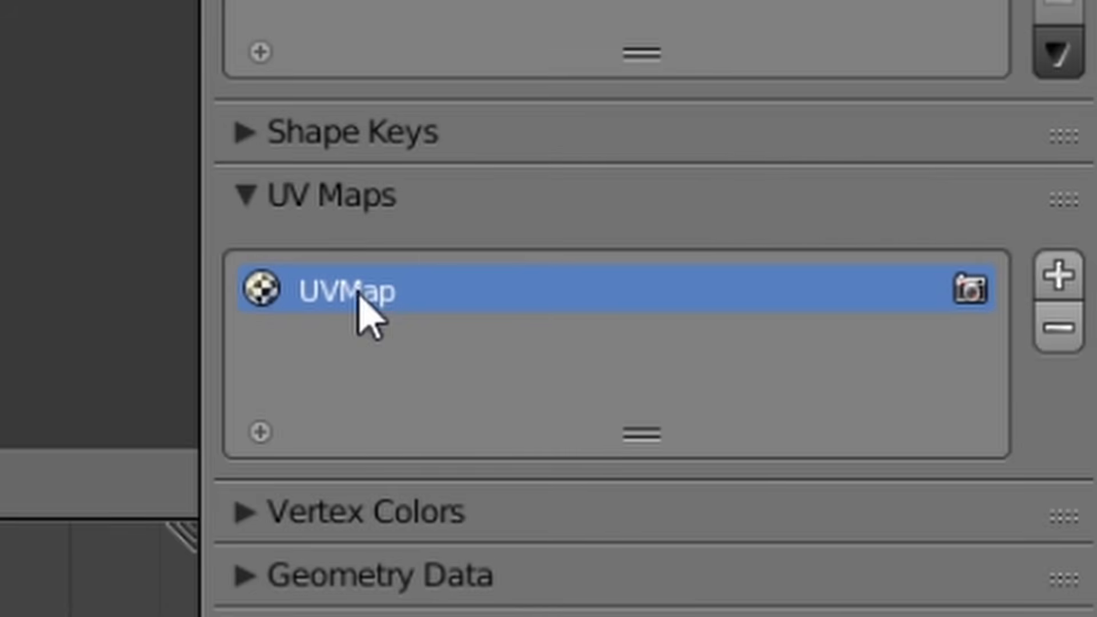
double_click(346, 287)
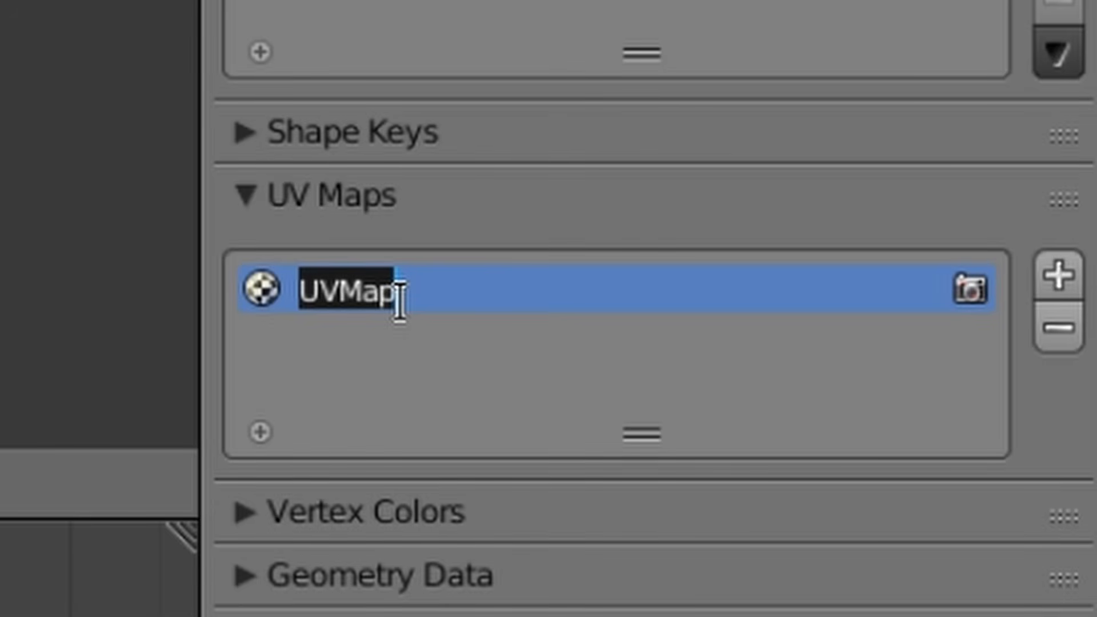
type("ui")
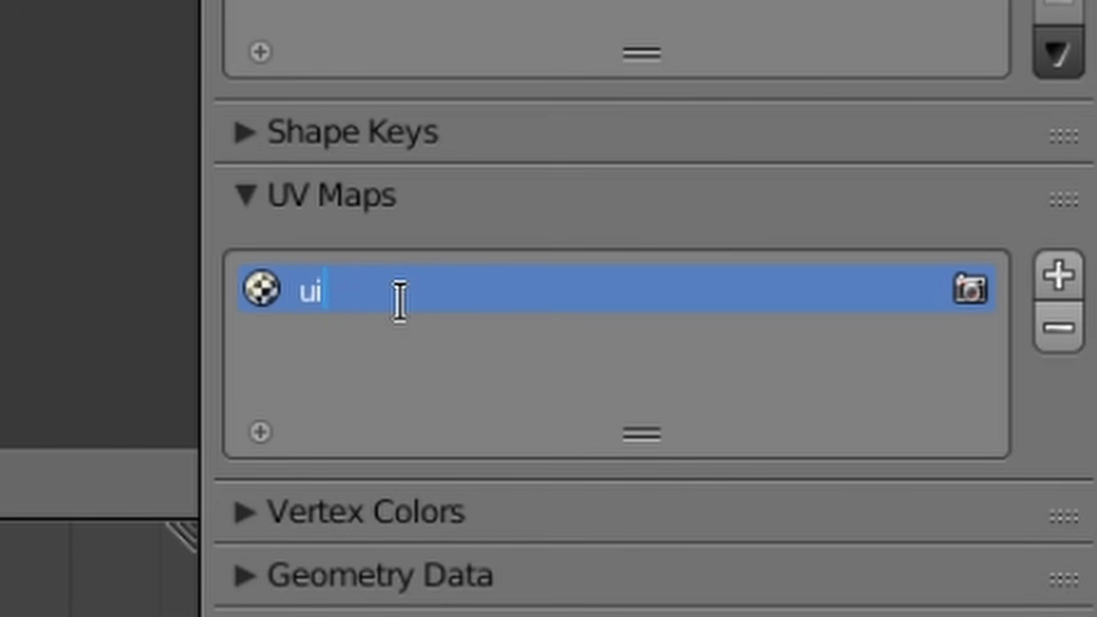
key("BackSpace")
type("v_0")
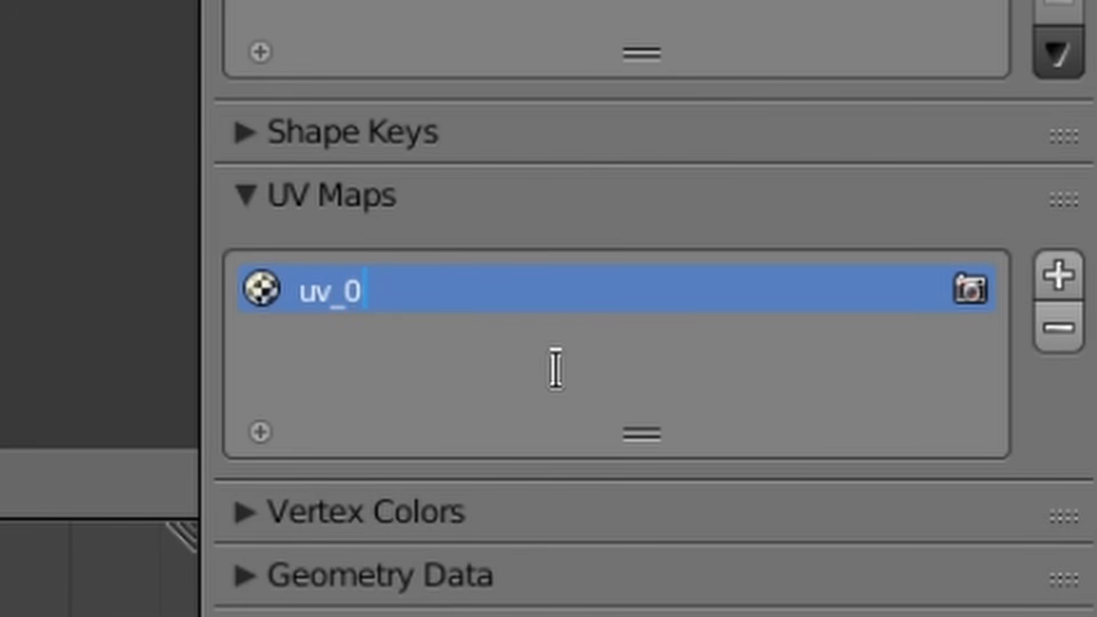
key("Return")
- Add a second UV map to Lisa Top and name it uv_1
left_click(1055, 283)
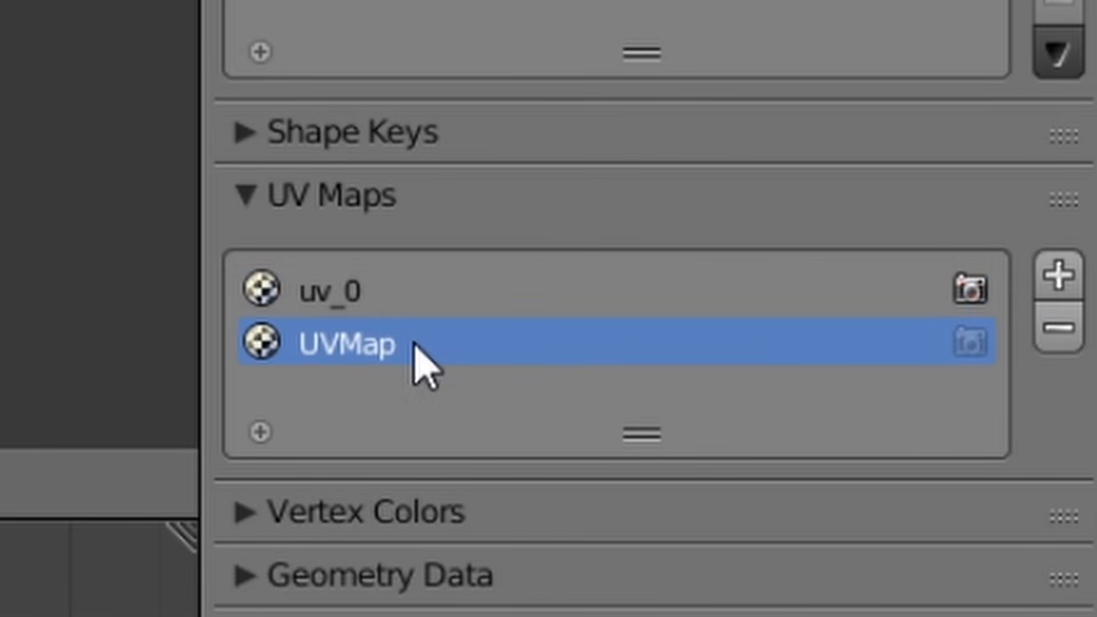
double_click(347, 355)
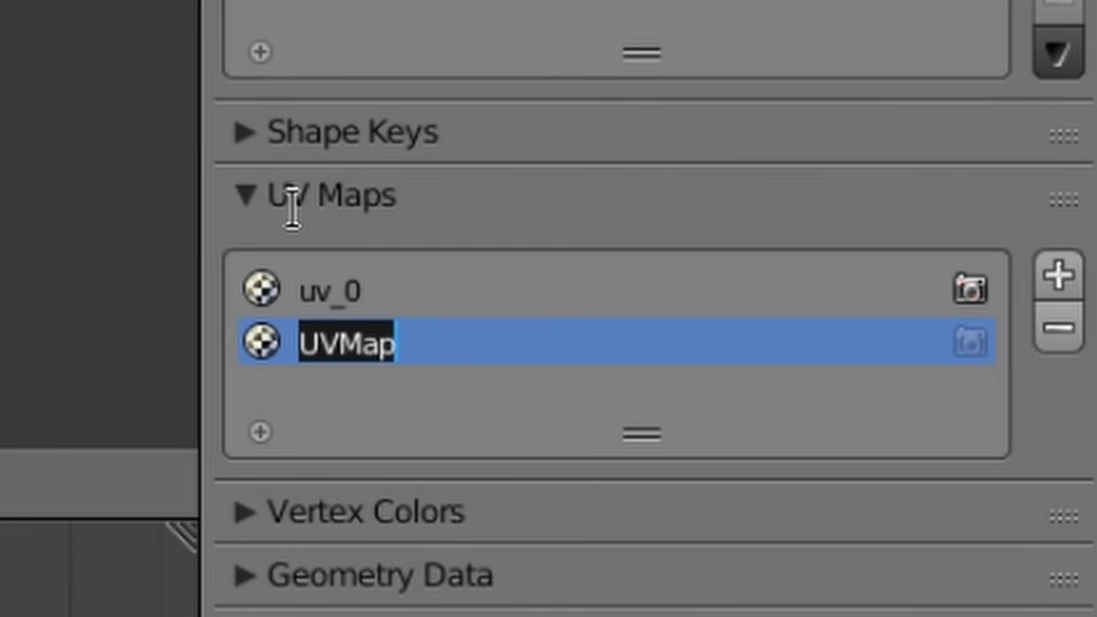
type("uv_")
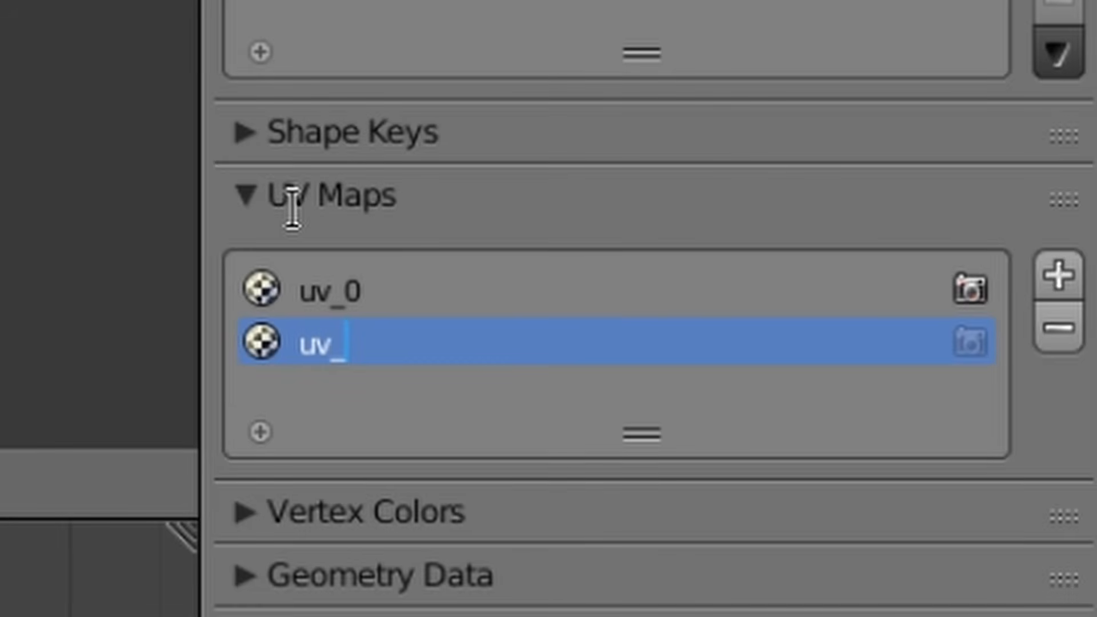
type("1")
key("Return")
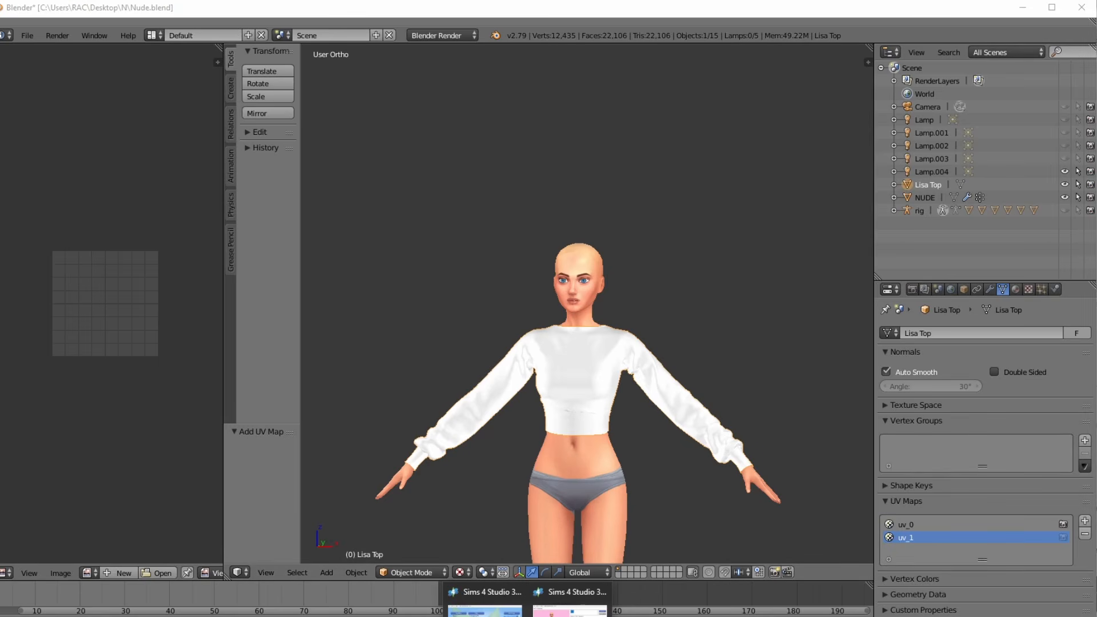
- Switch to Sims 4 Studio and start a new CAS project with the Create 3D Mesh option
left_click(571, 610)
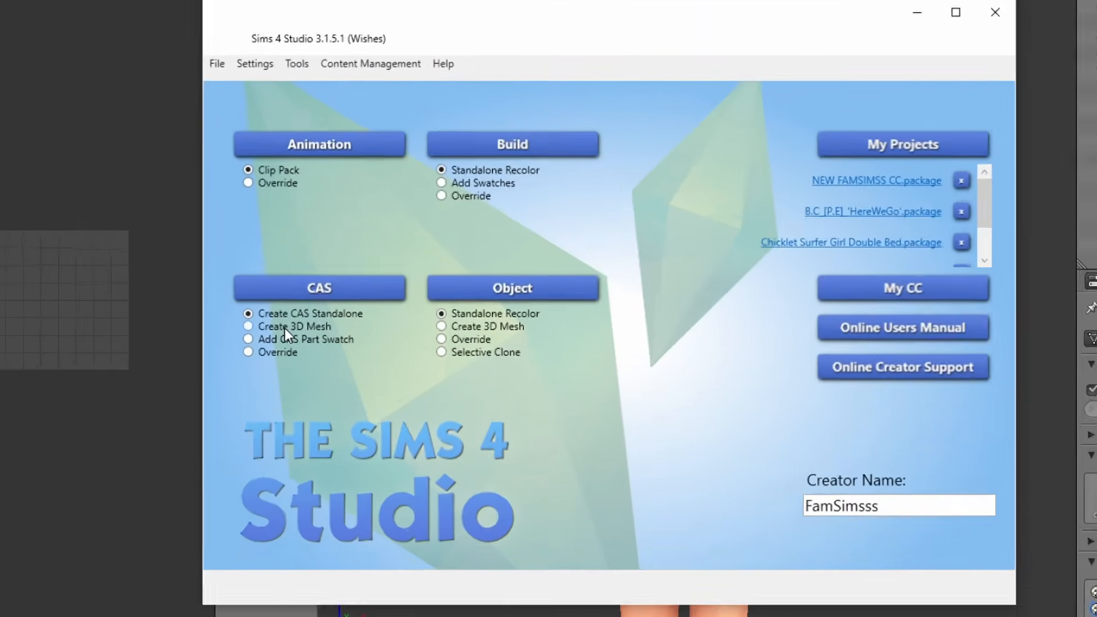
left_click(278, 325)
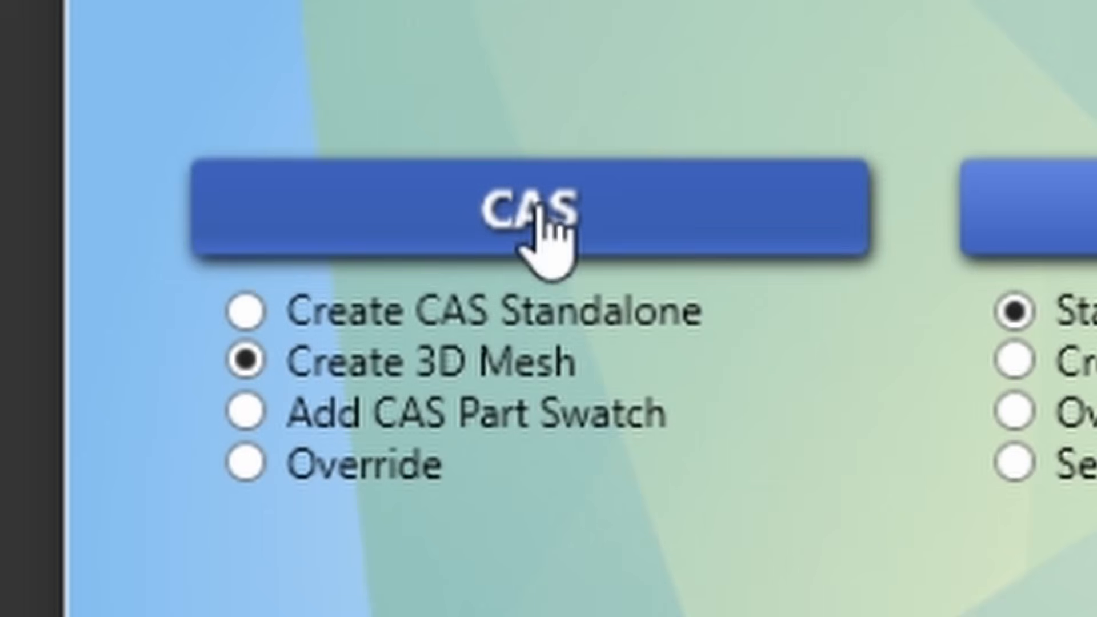
left_click(724, 193)
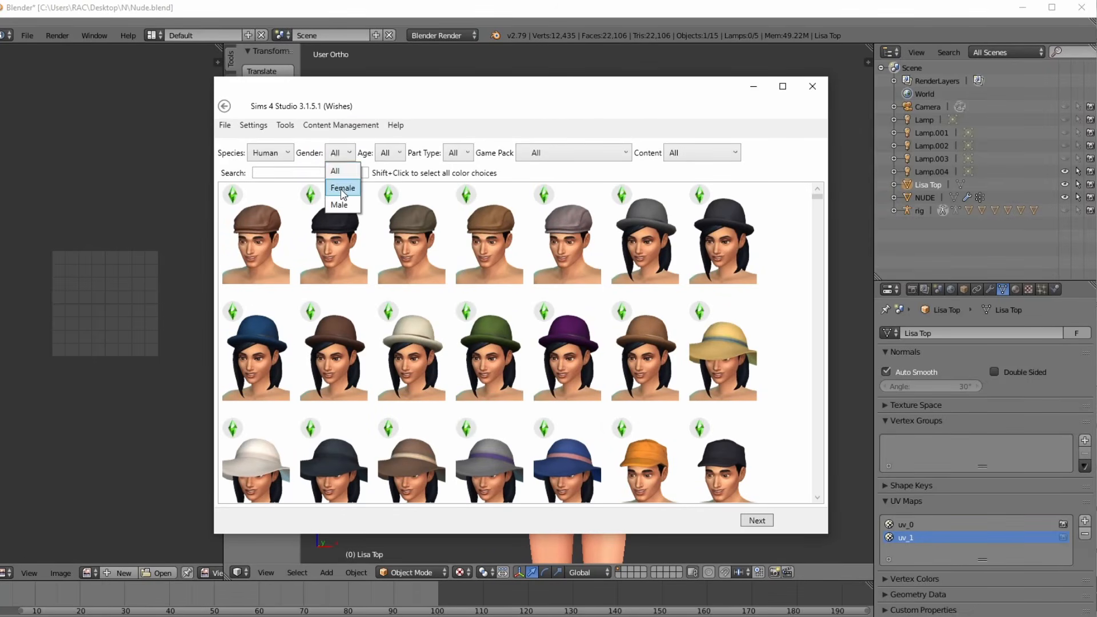
- Filter the CAS catalog to Female, Adult, Clothing Top and Base Game items
left_click(342, 195)
left_click(409, 152)
left_click(408, 192)
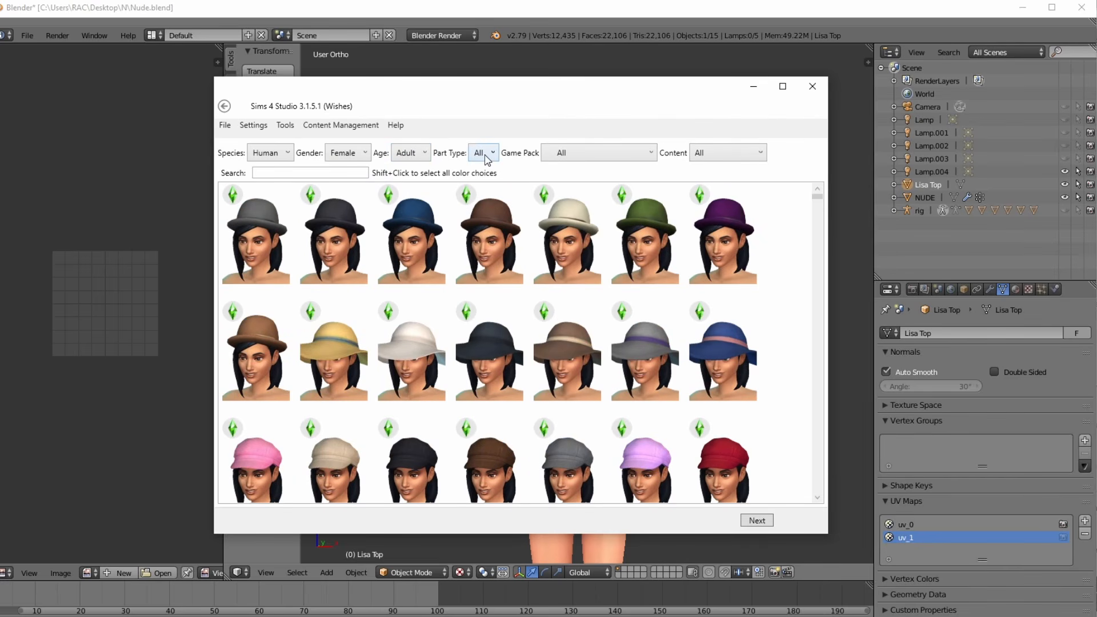
left_click(482, 153)
left_click(560, 269)
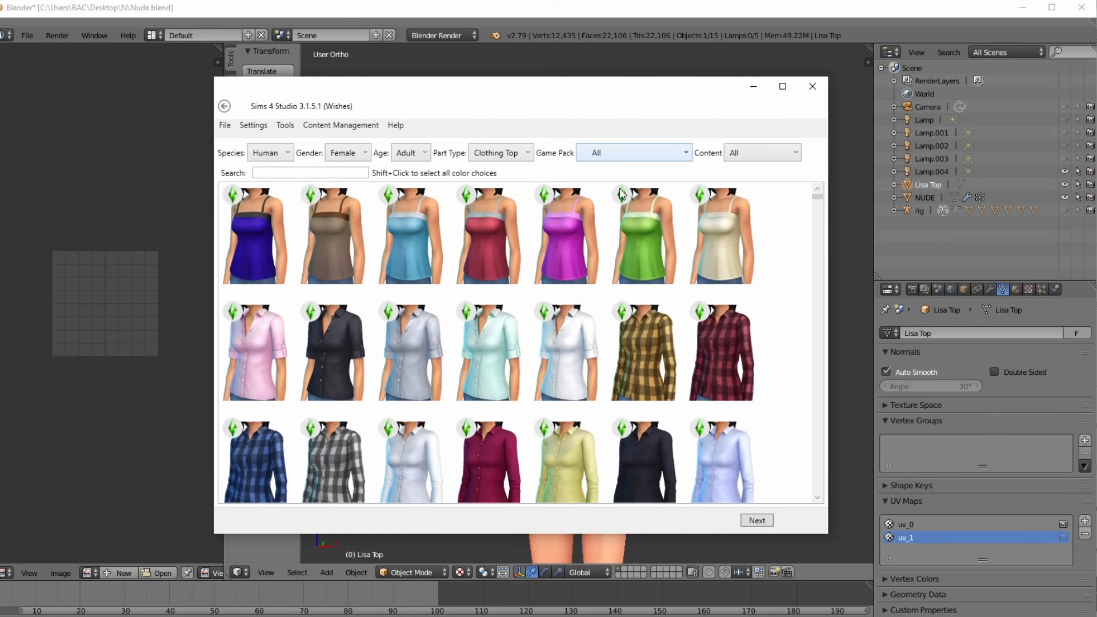
left_click(628, 152)
left_click(639, 187)
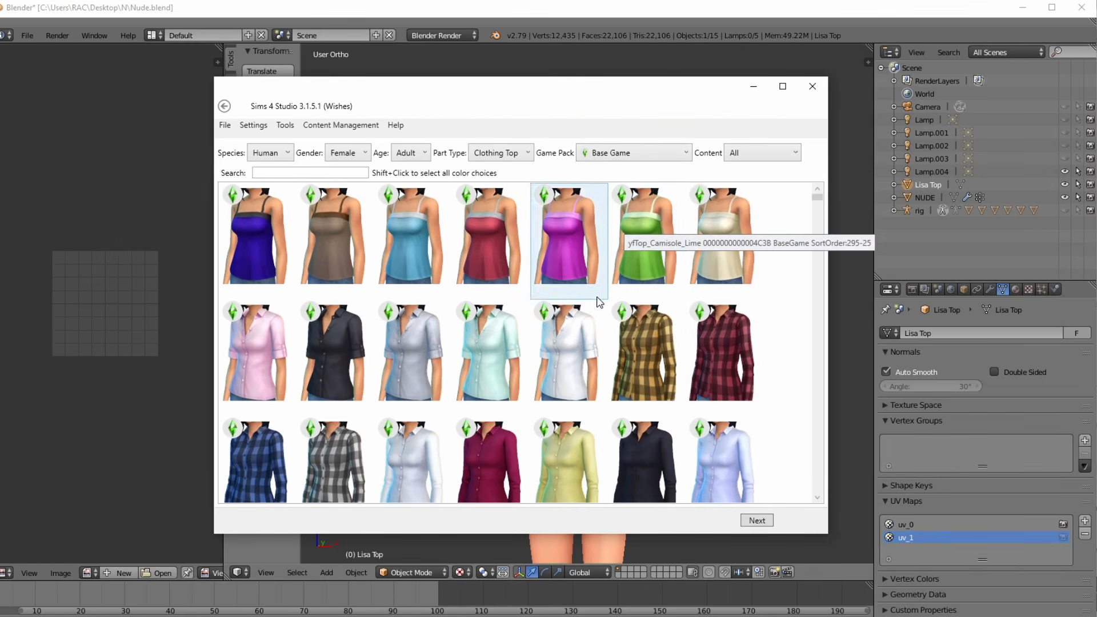
- Choose the coral strapless bandeau top as the base item and save its package as gbsrgws in the Documents folder
scroll(582, 346, "down", 4)
scroll(586, 350, "up", 2)
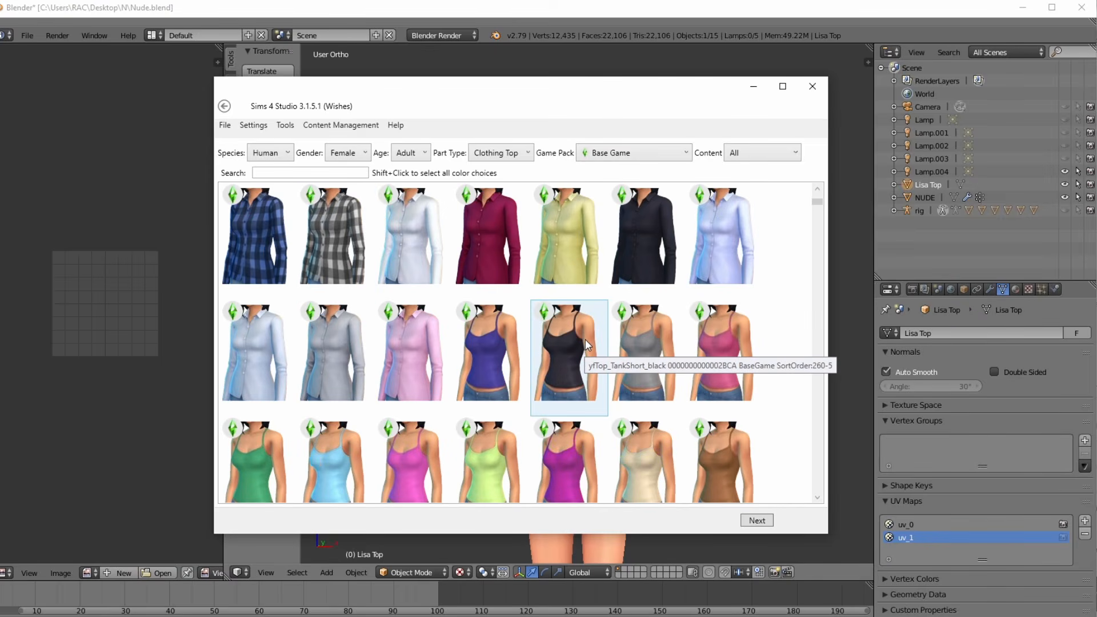
scroll(586, 346, "down", 6)
scroll(586, 331, "down", 6)
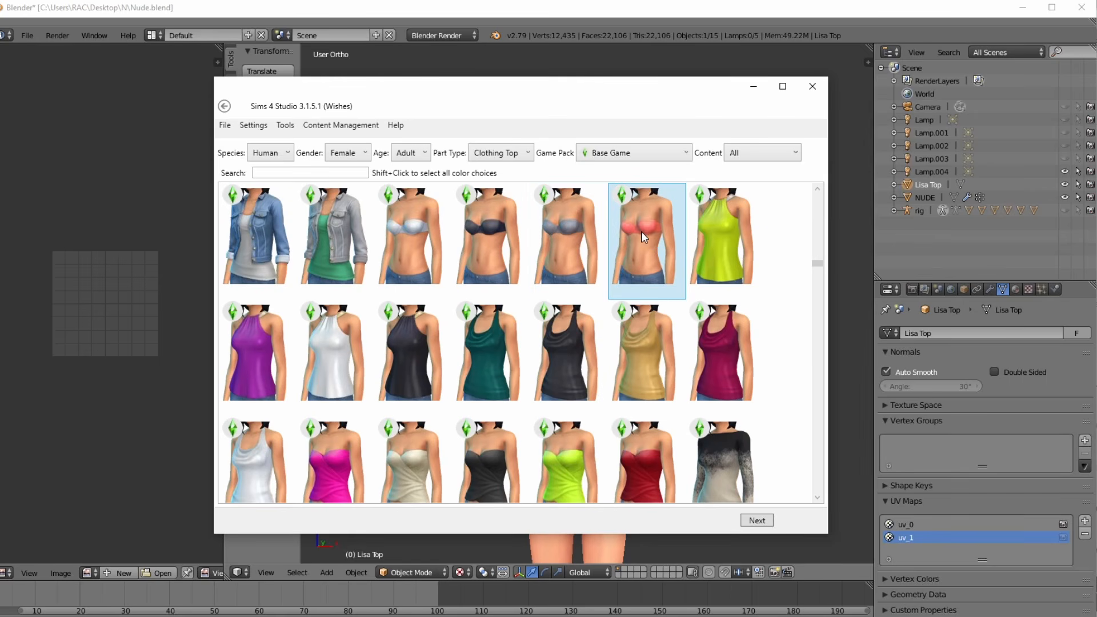
left_click(757, 521)
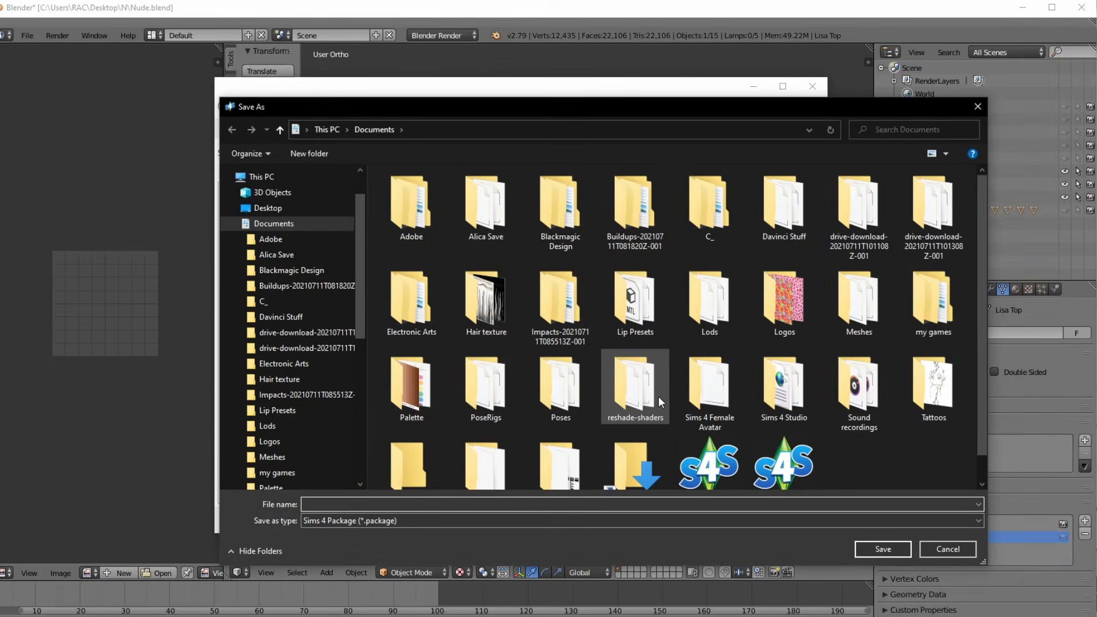
scroll(658, 395, "down", 1)
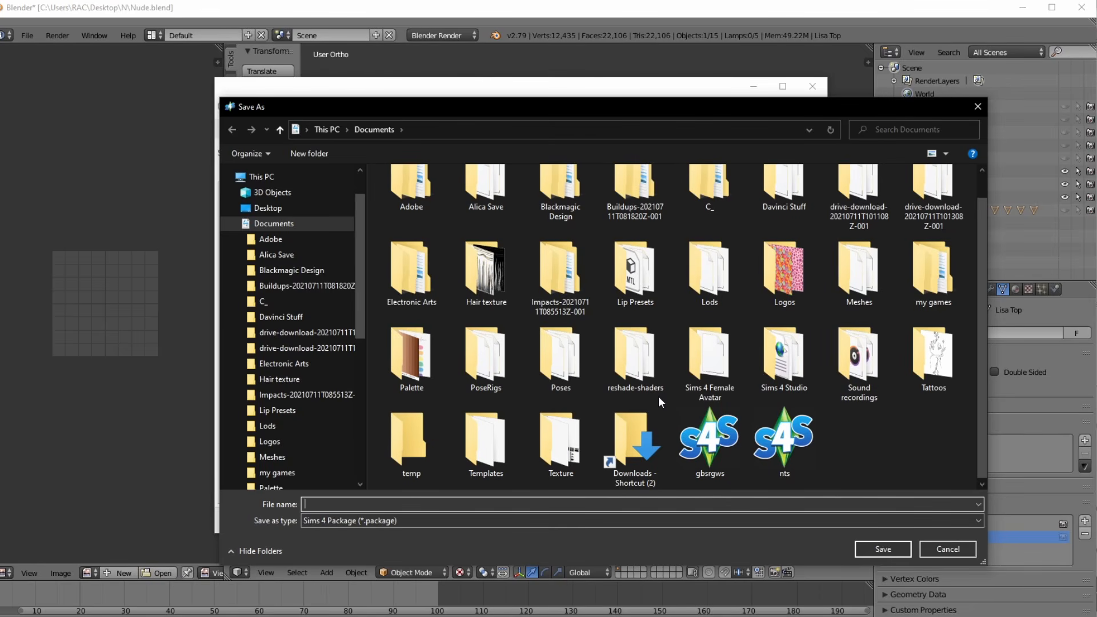
left_click(721, 466)
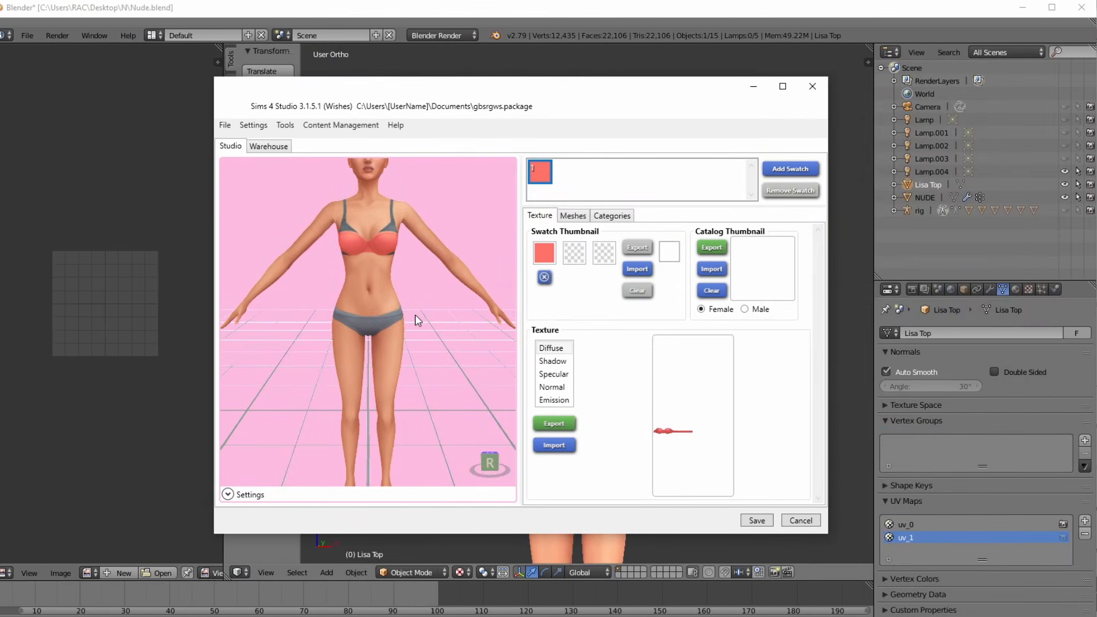
- Export the bandeau top's LOD 0 mesh as the Blender file Example Mesh in the Documents folder
mouse_move(415, 321)
left_mouse_down()
mouse_move(295, 320)
mouse_move(504, 304)
mouse_move(391, 298)
left_mouse_up()
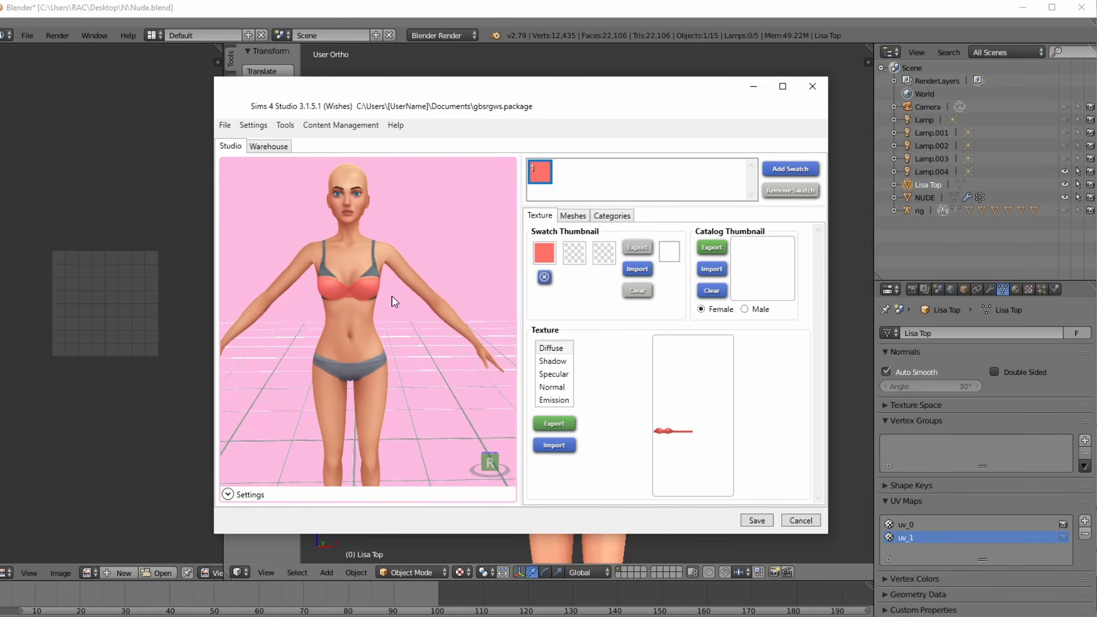
left_click(572, 217)
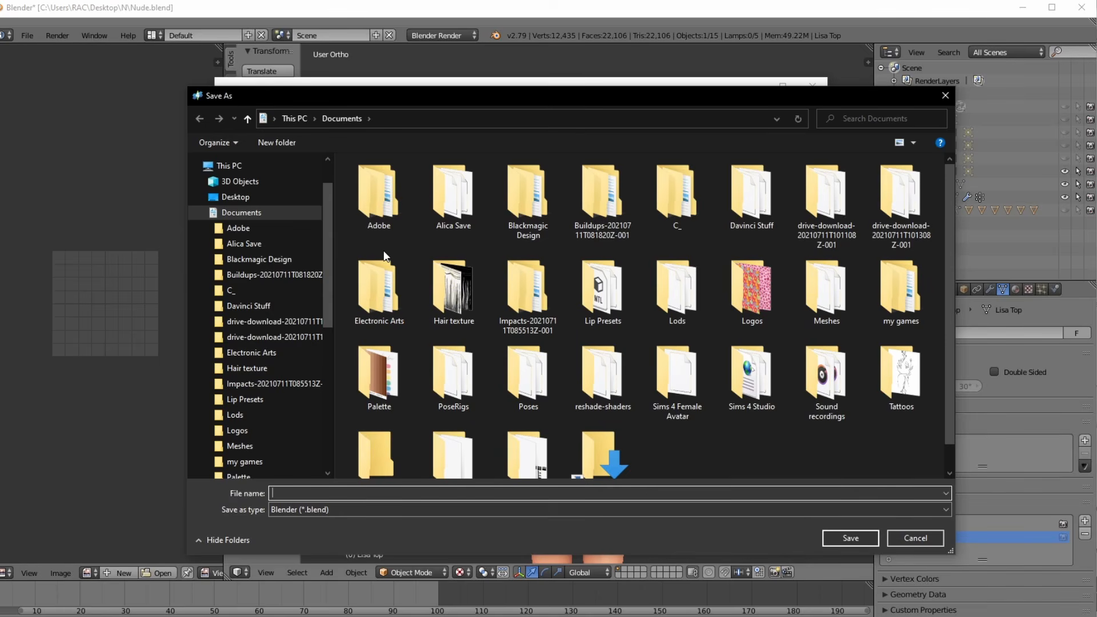
left_click(199, 213)
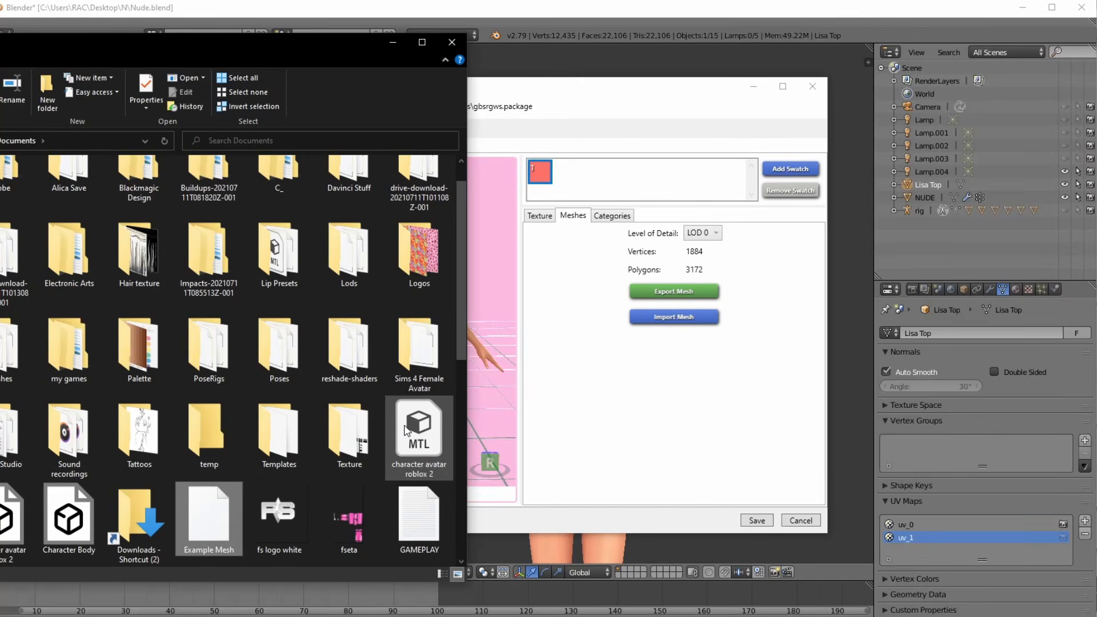
left_click(451, 42)
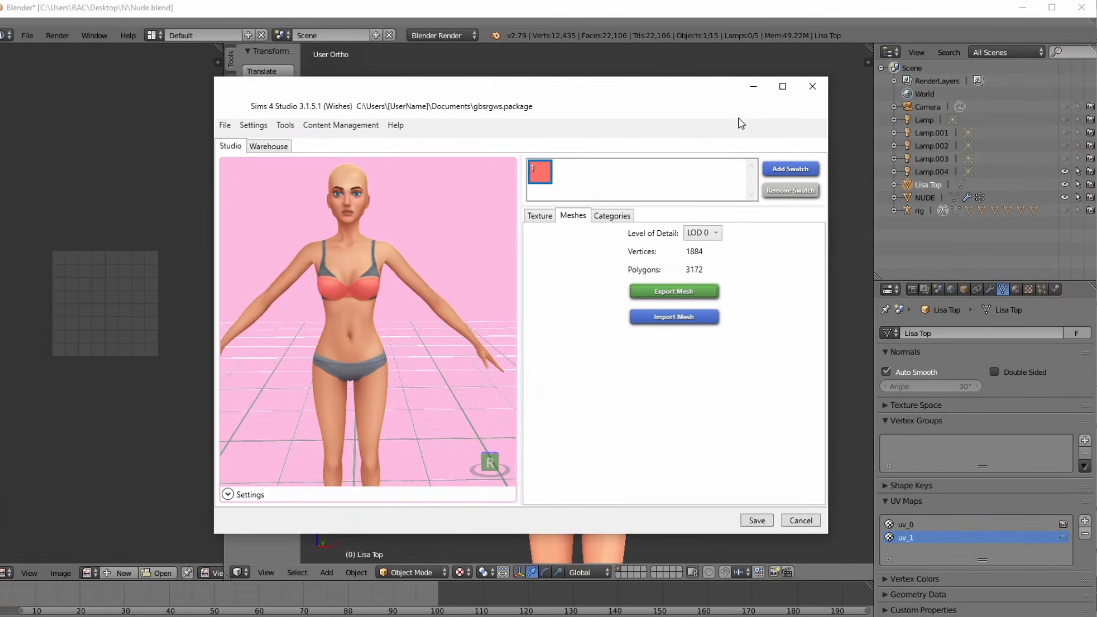
- Switch to Blender and append the s4studio_mesh_1 object from Example Mesh.blend in the Documents folder
left_click(753, 86)
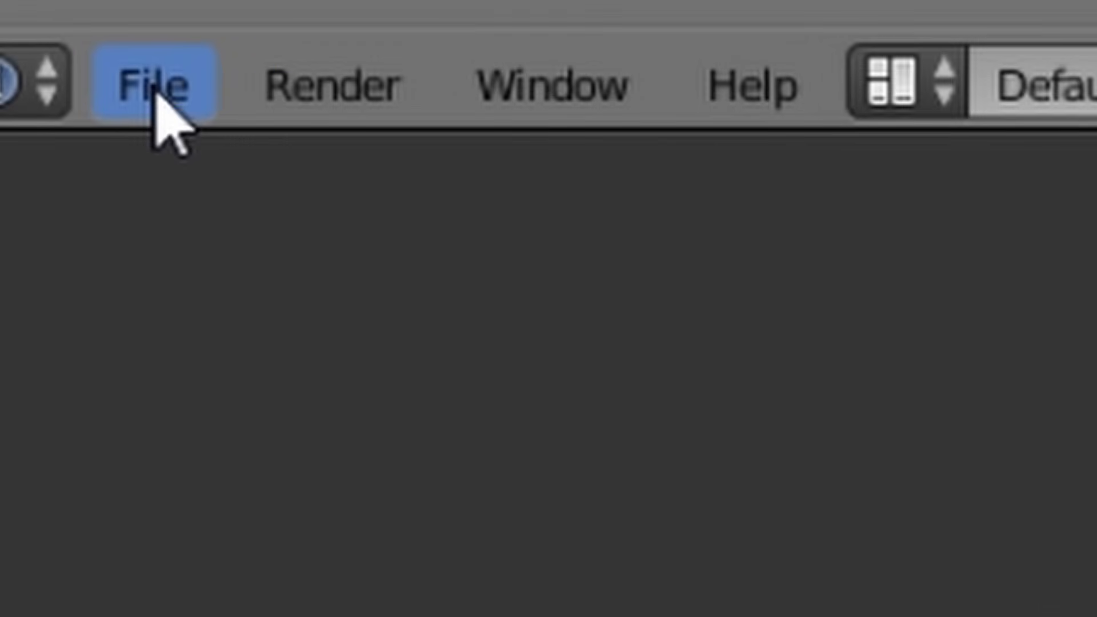
left_click(156, 91)
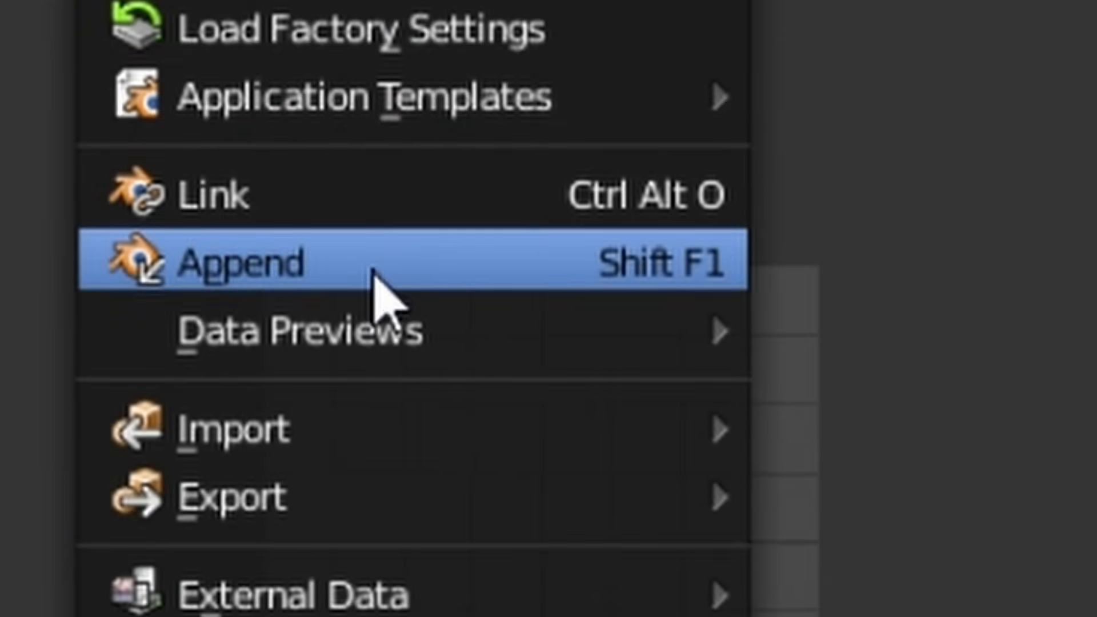
left_click(431, 284)
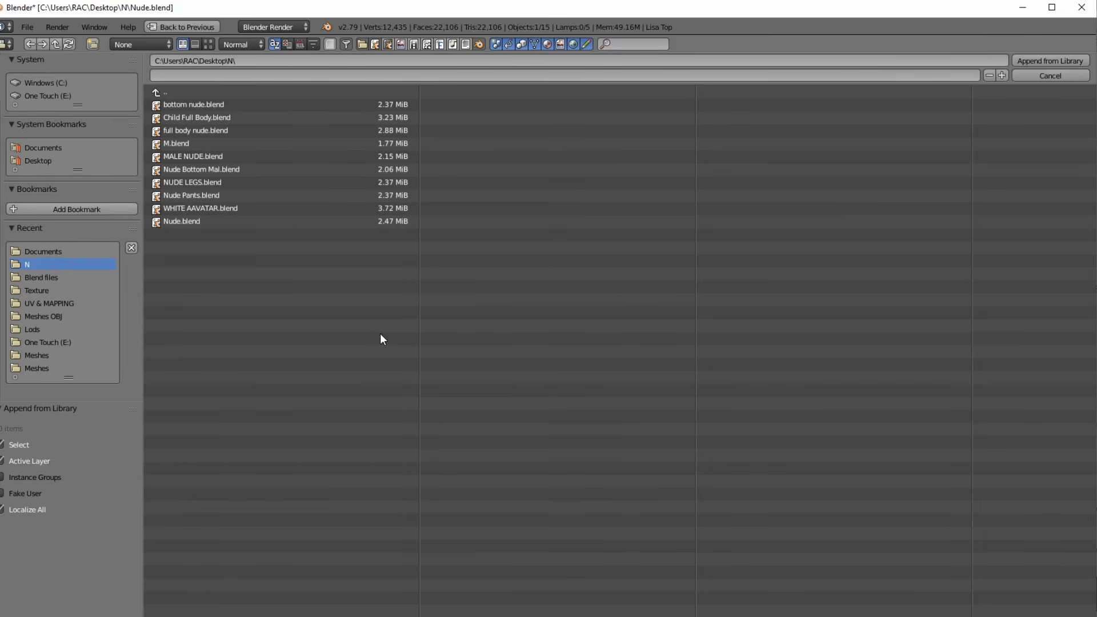
left_click(88, 279)
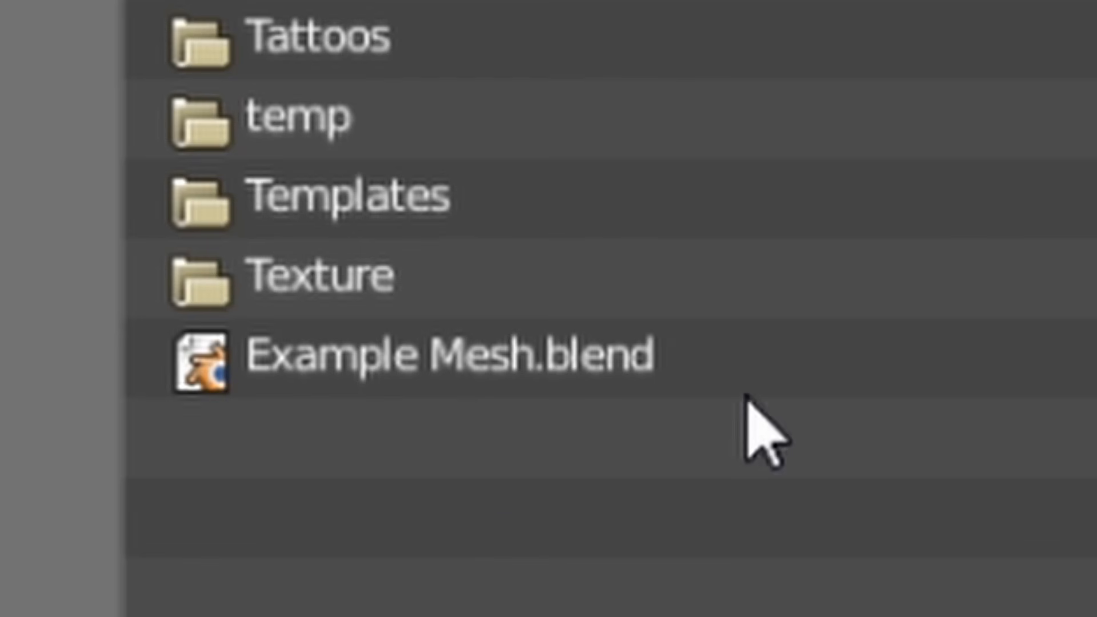
left_click(729, 378)
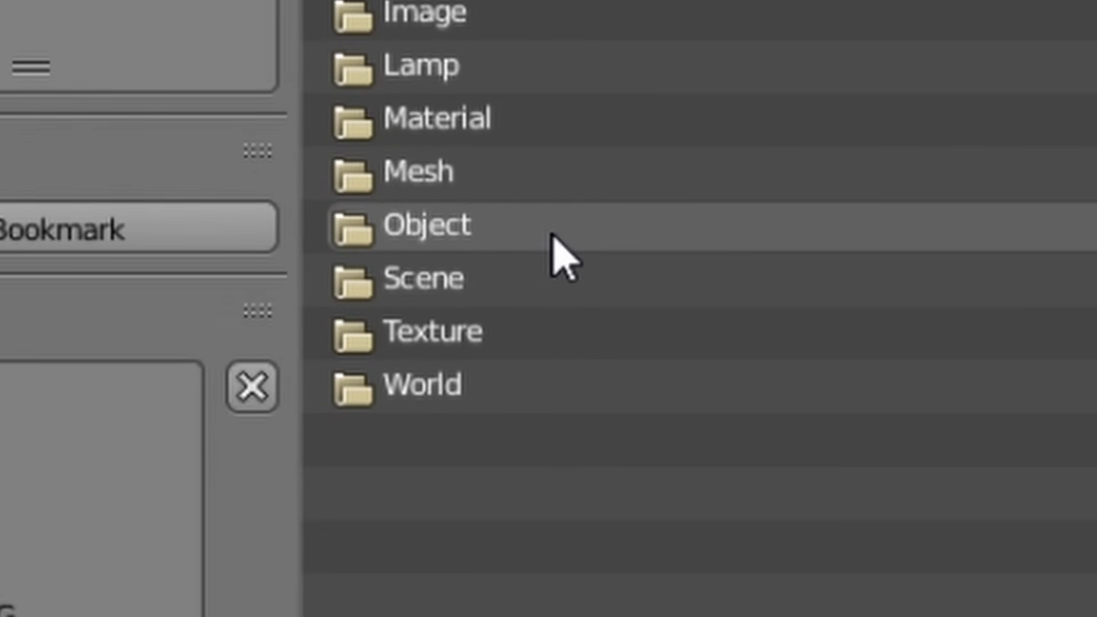
left_click(551, 235)
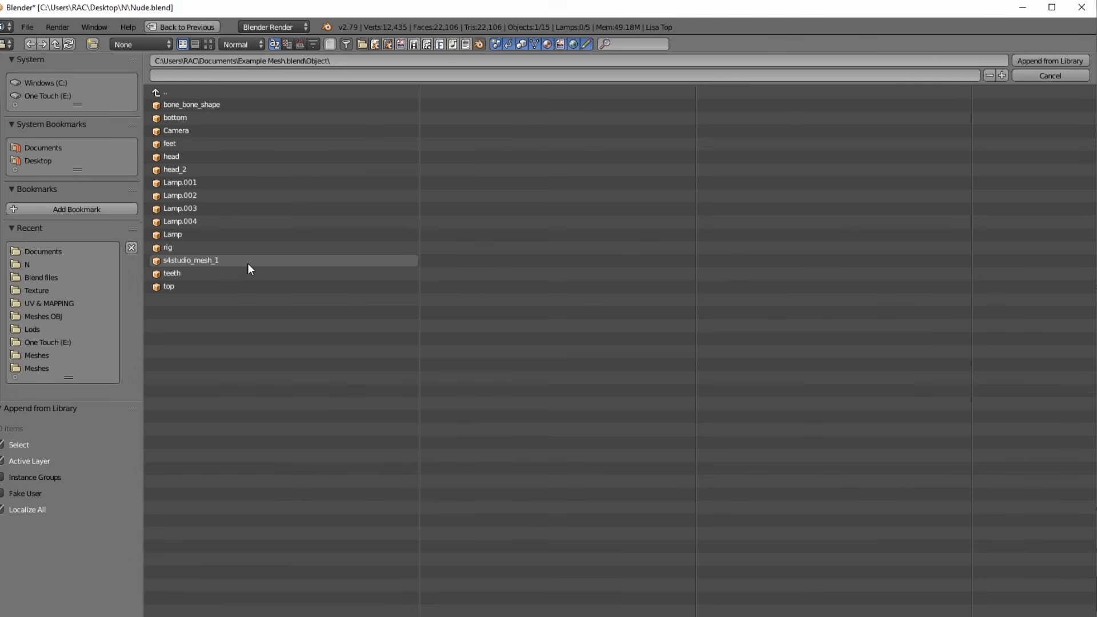
double_click(839, 224)
scroll(594, 364, "down", 2)
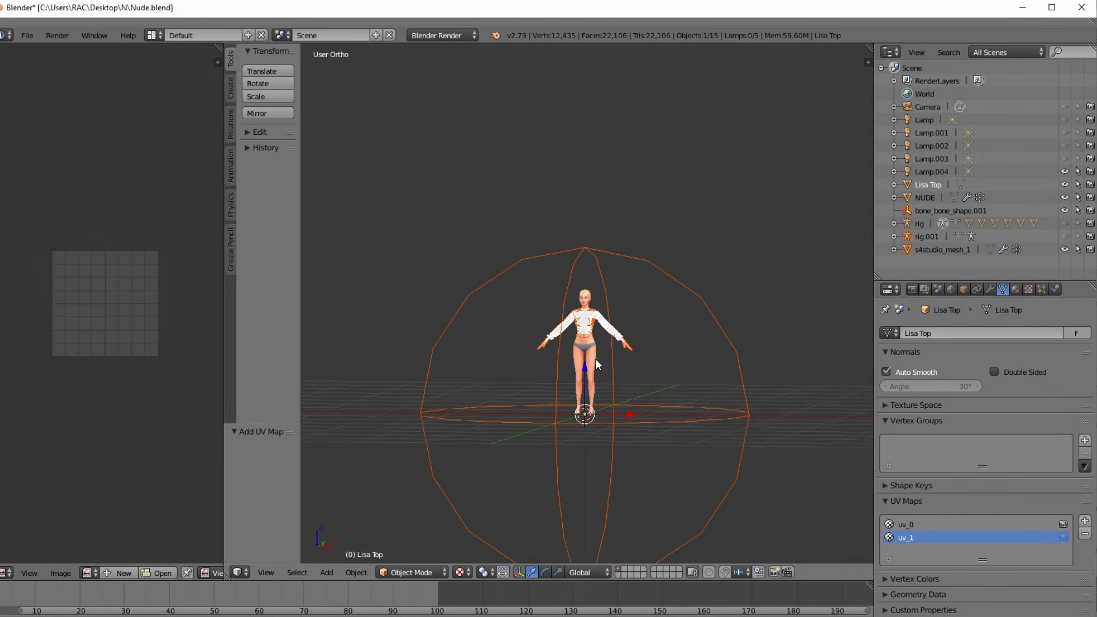
middle_click_drag(546, 350, 567, 359)
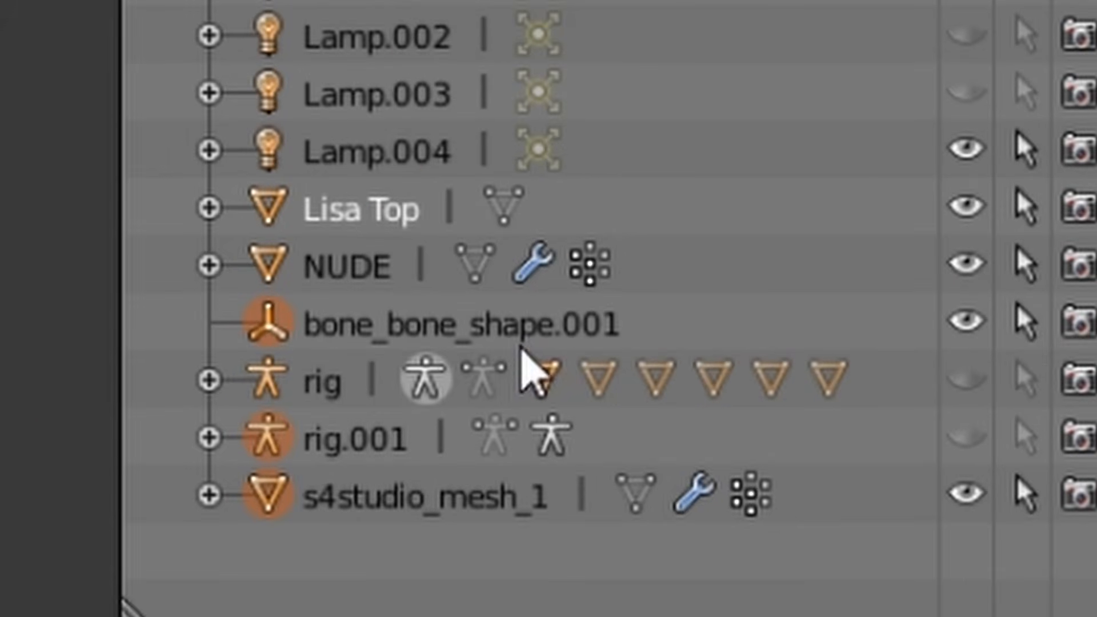
- Delete the appended bone_bone_shape.001 and rig.001 objects from the scene
left_click(510, 343)
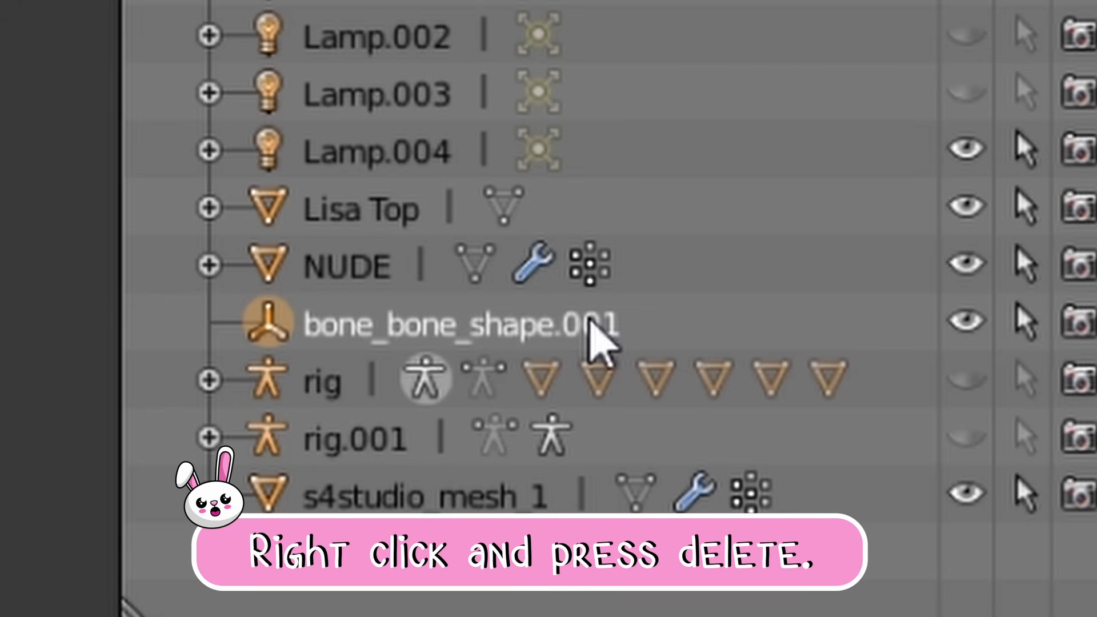
right_click(590, 323)
left_click(553, 284)
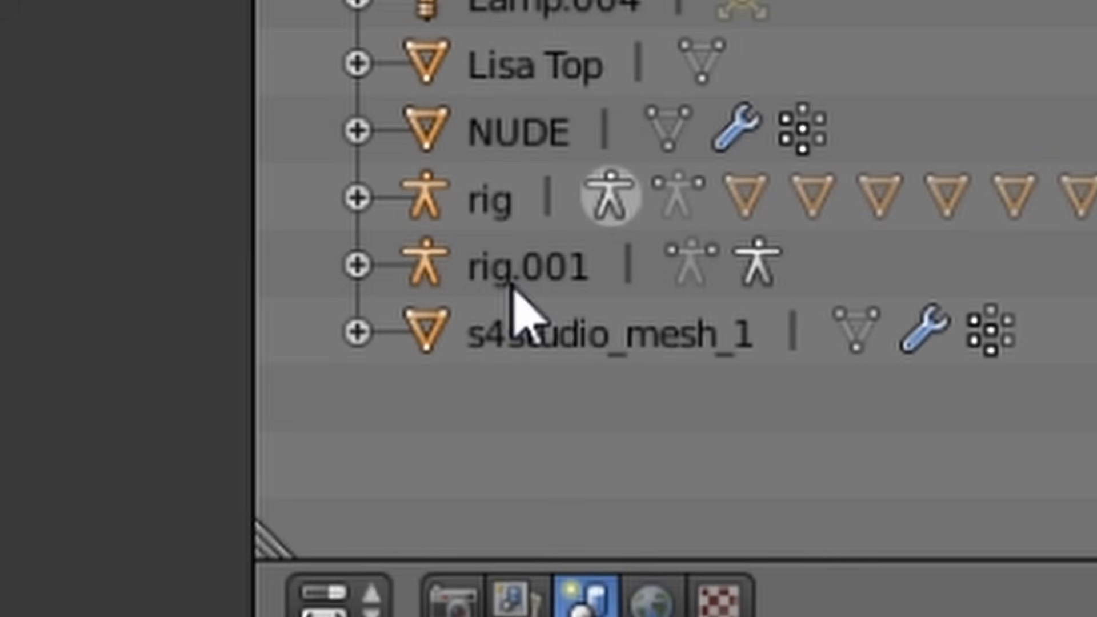
left_click(513, 282)
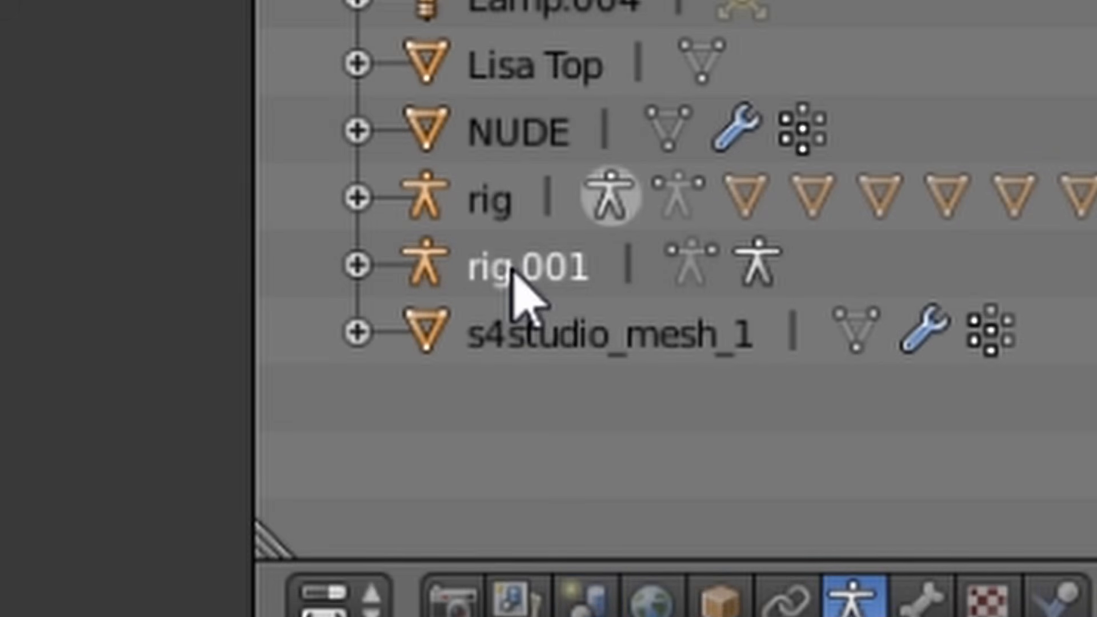
right_click(513, 282)
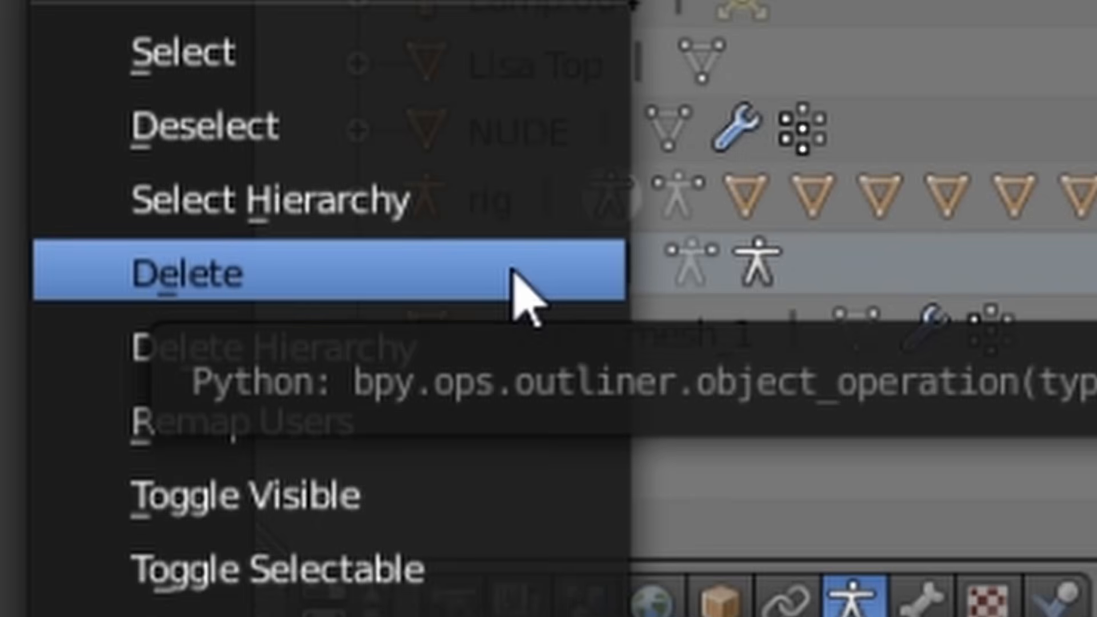
left_click(514, 282)
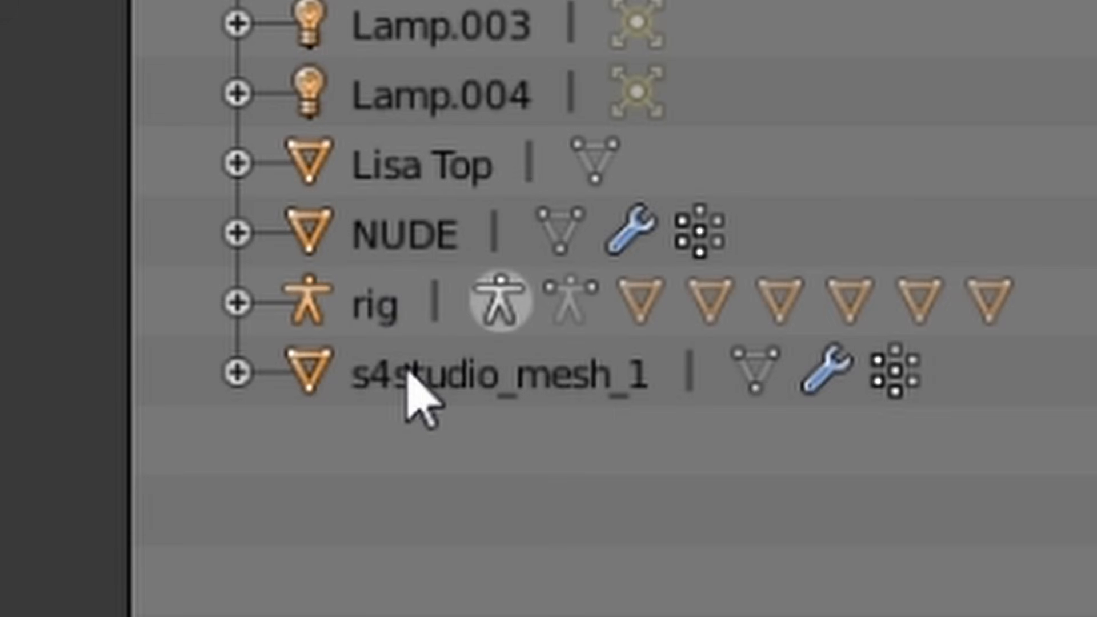
- Rename the s4studio_mesh_1 object as EXAMPLE
left_click(502, 370)
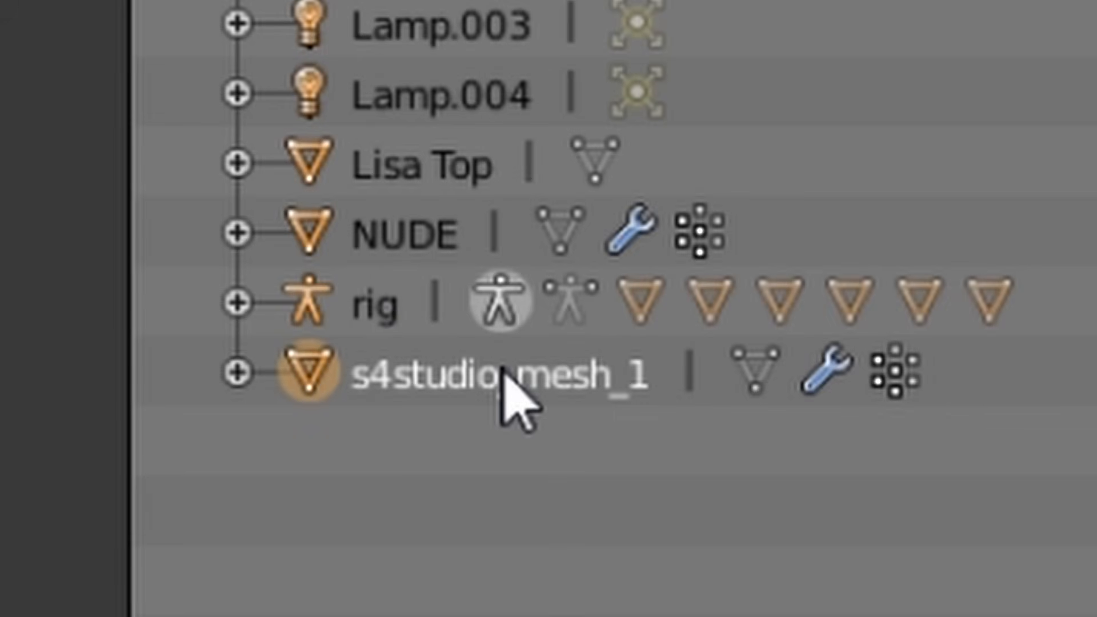
double_click(502, 371)
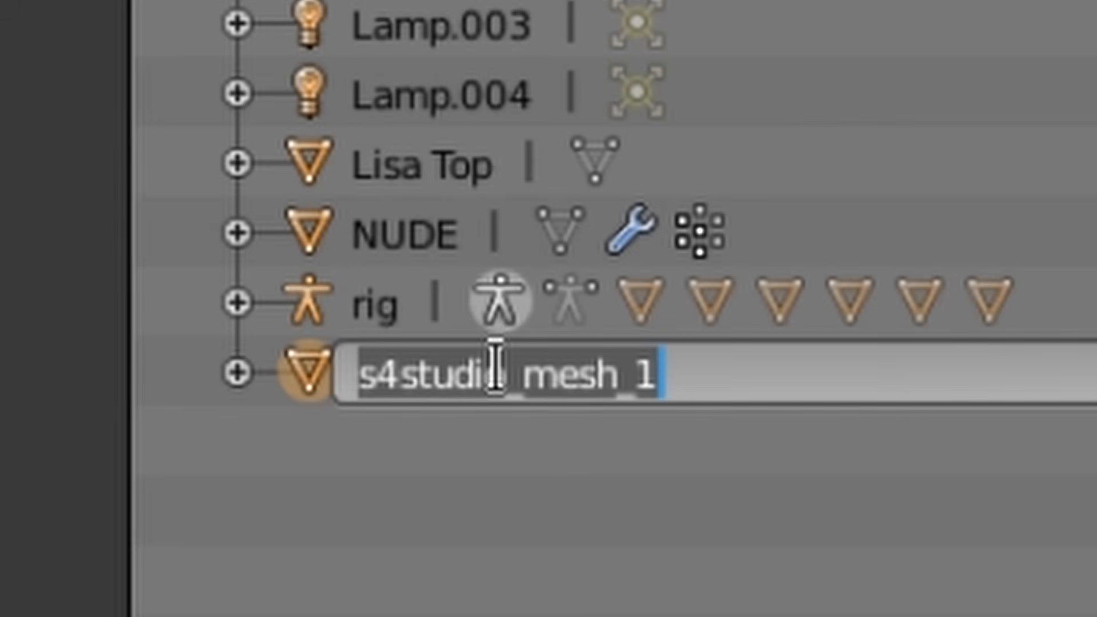
type("EXAMPLE")
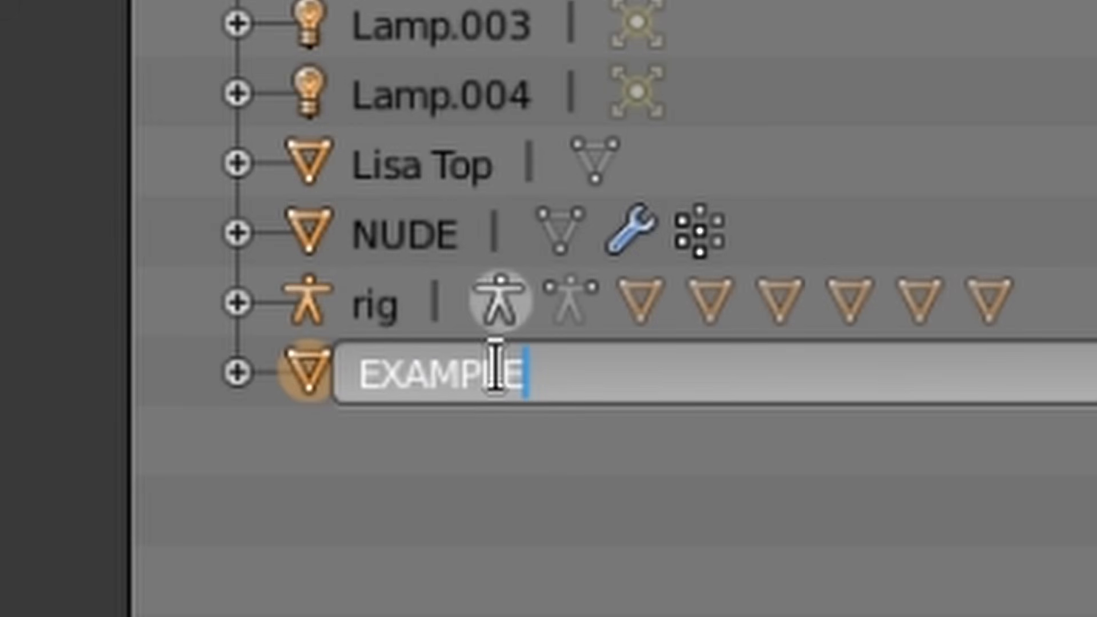
key("Return")
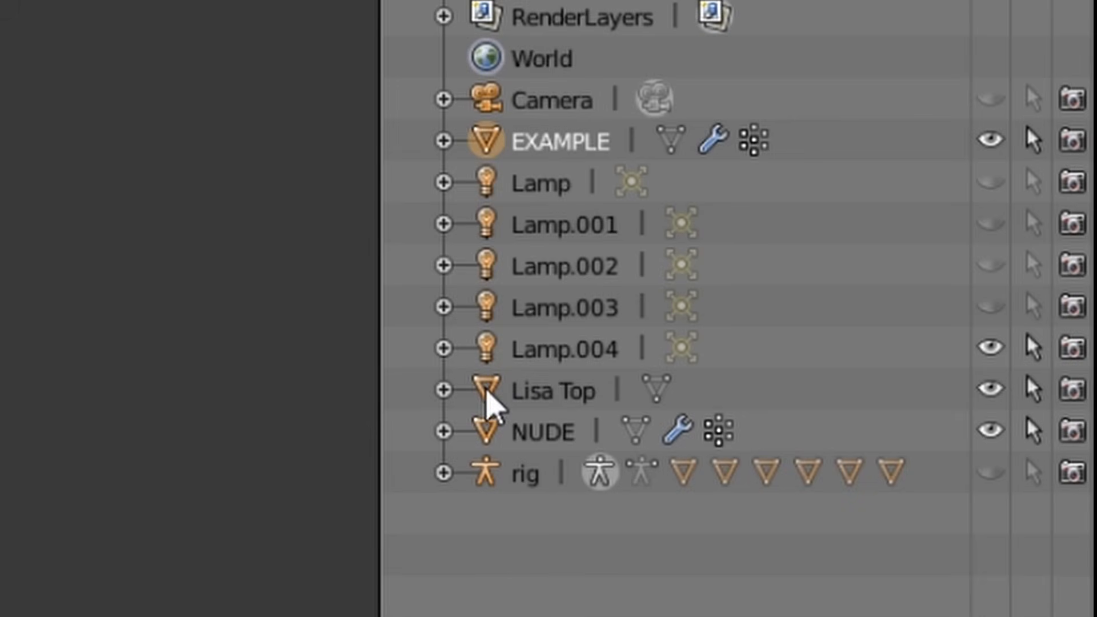
- Add a Data Transfer modifier to the Lisa Top with EXAMPLE as its source object
left_click(488, 393)
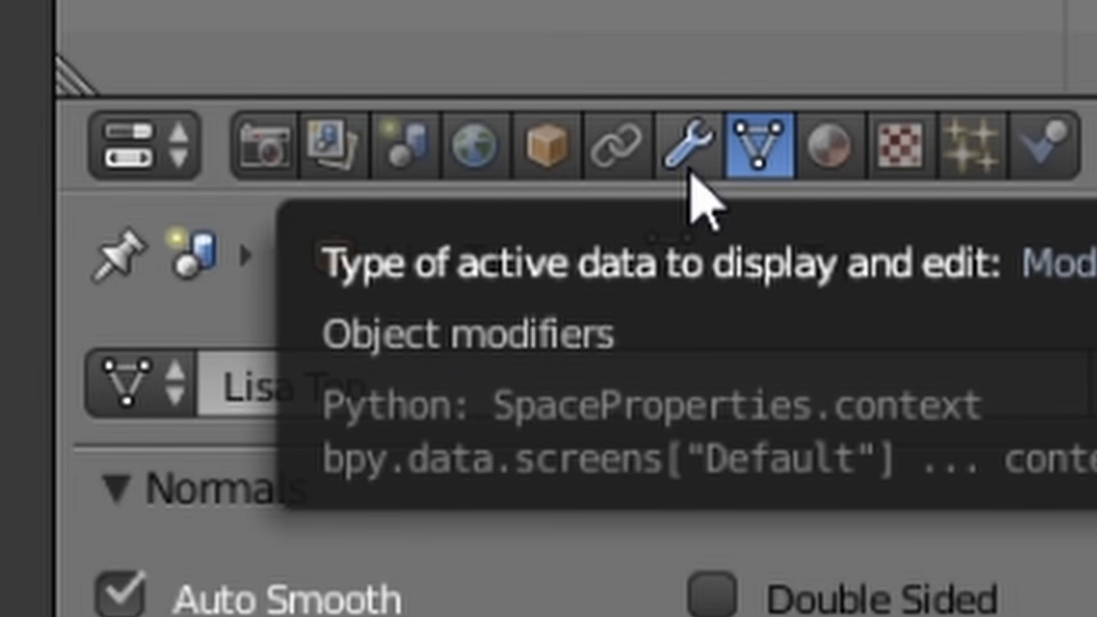
left_click(688, 166)
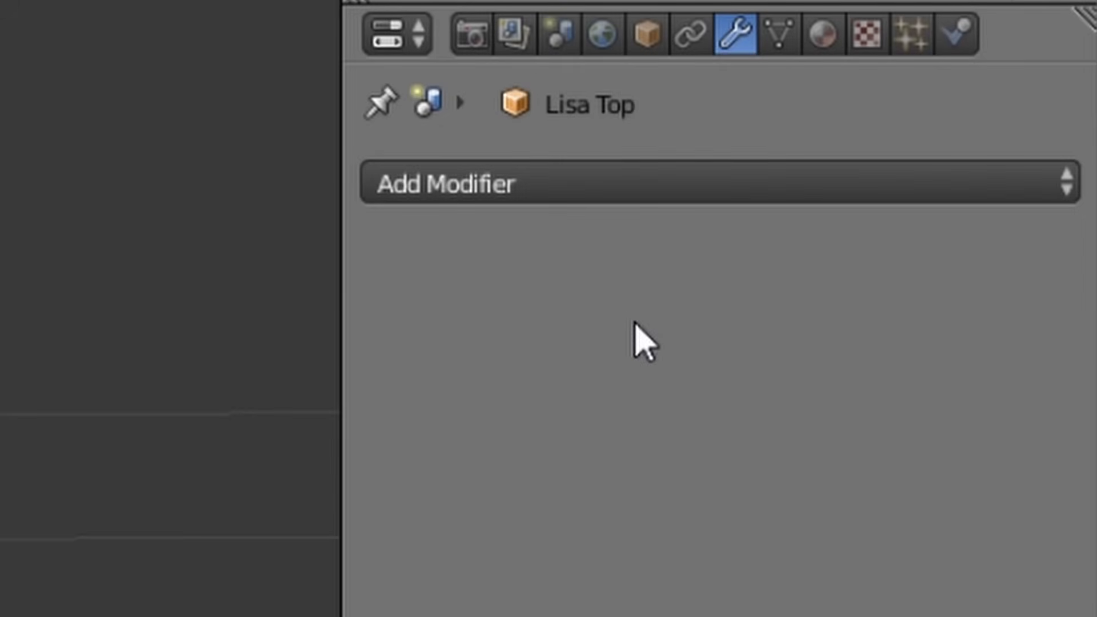
left_click(516, 184)
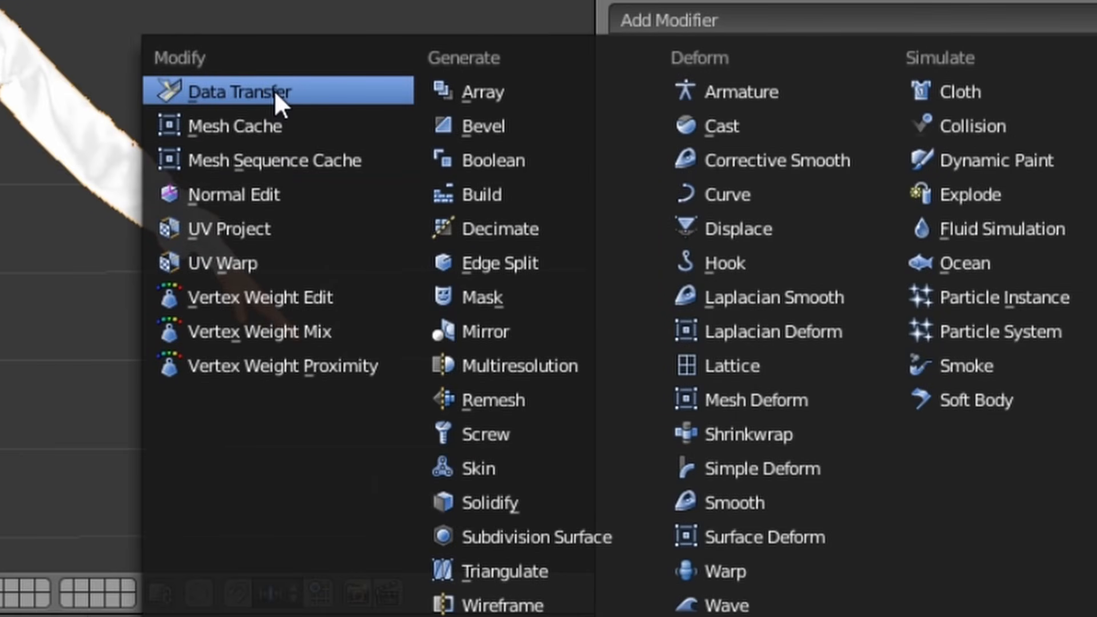
left_click(320, 89)
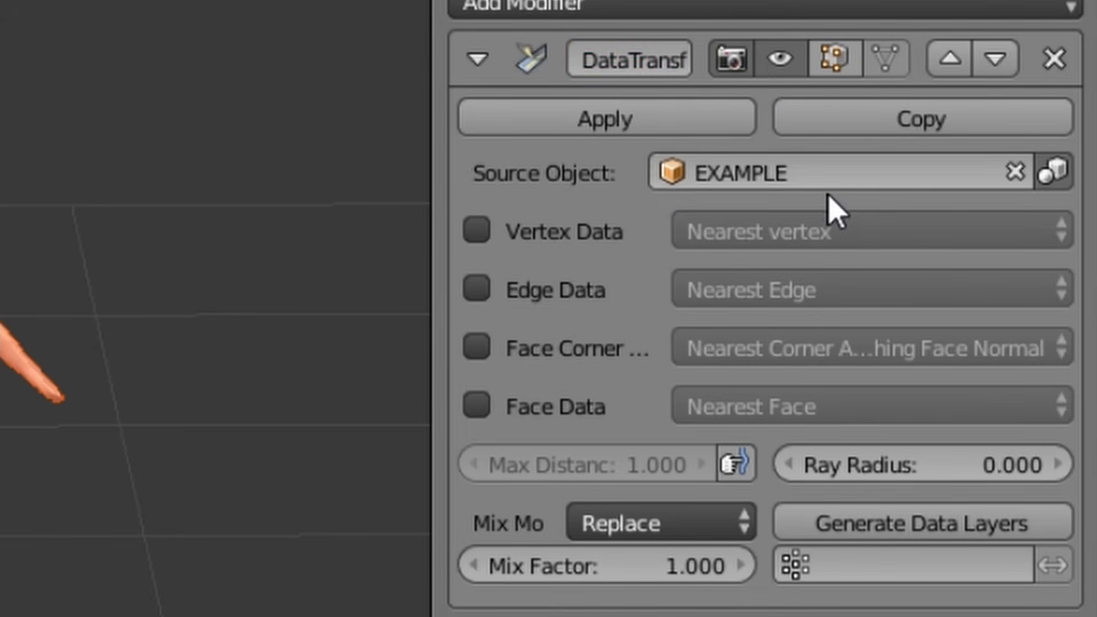
left_click(830, 174)
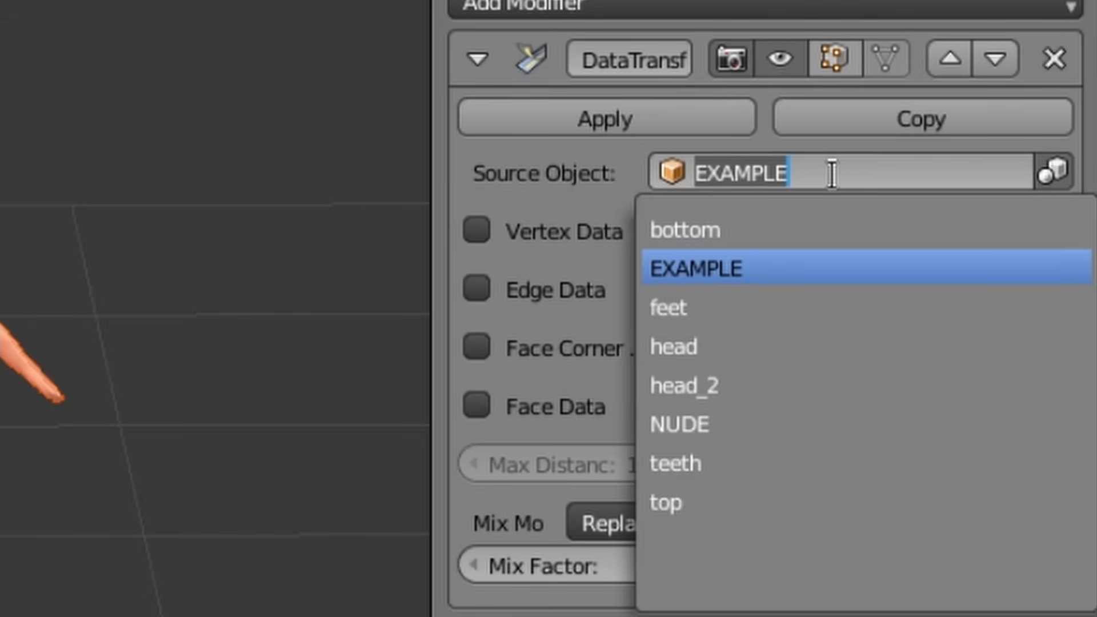
left_click(803, 280)
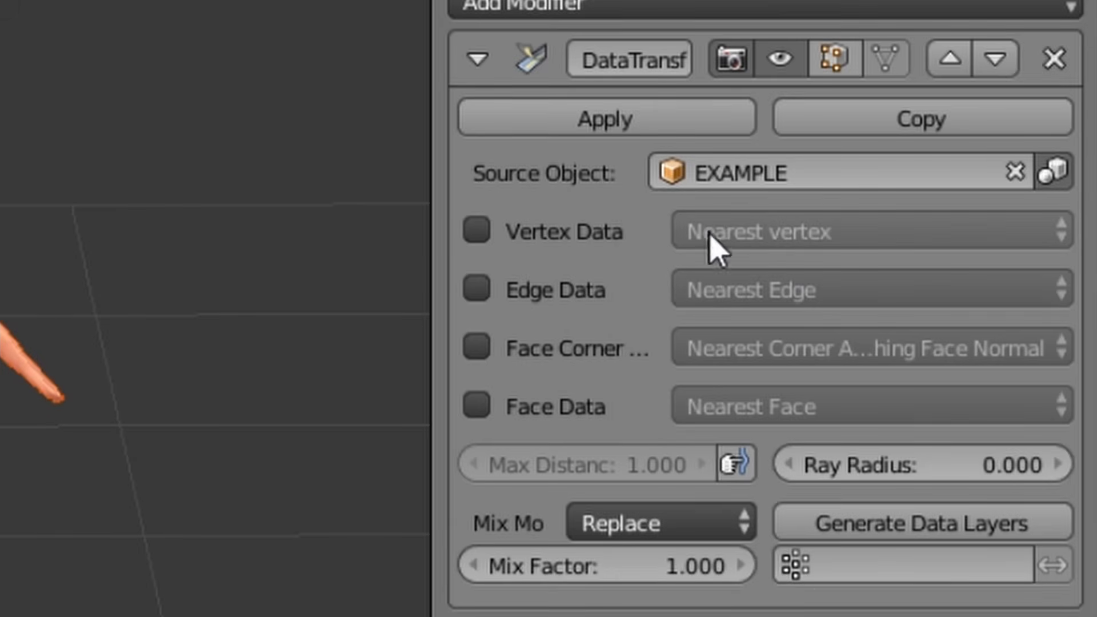
left_click_drag(429, 322, 178, 322)
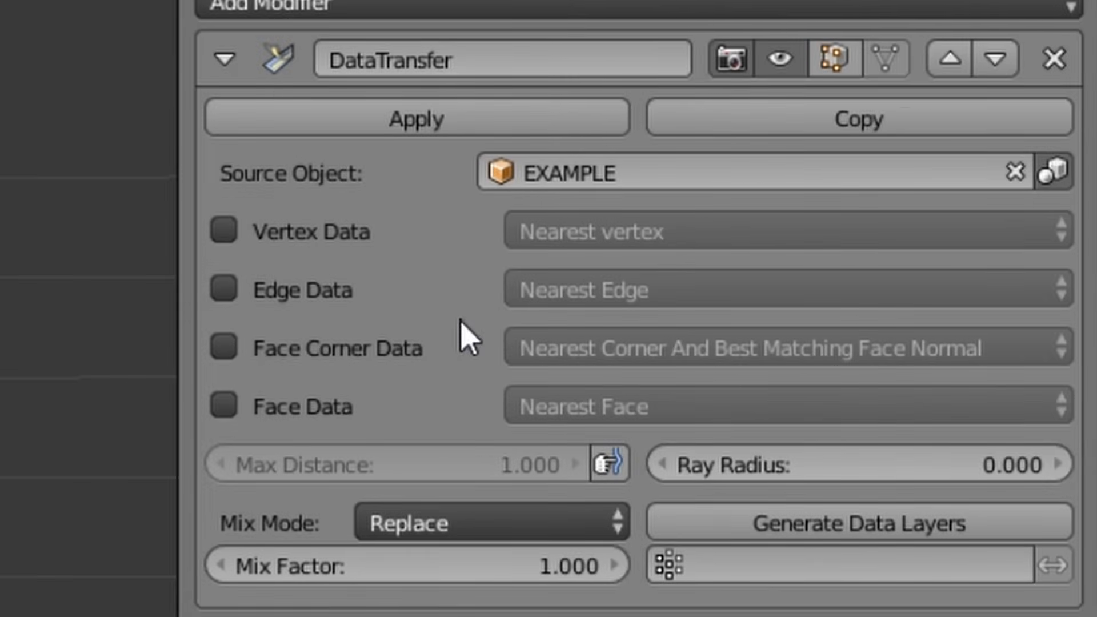
- Enable Face Corner Data with Nearest Face Interpolated mapping and UVs transfer, and enable Face Data in the Data Transfer modifier
left_click(337, 354)
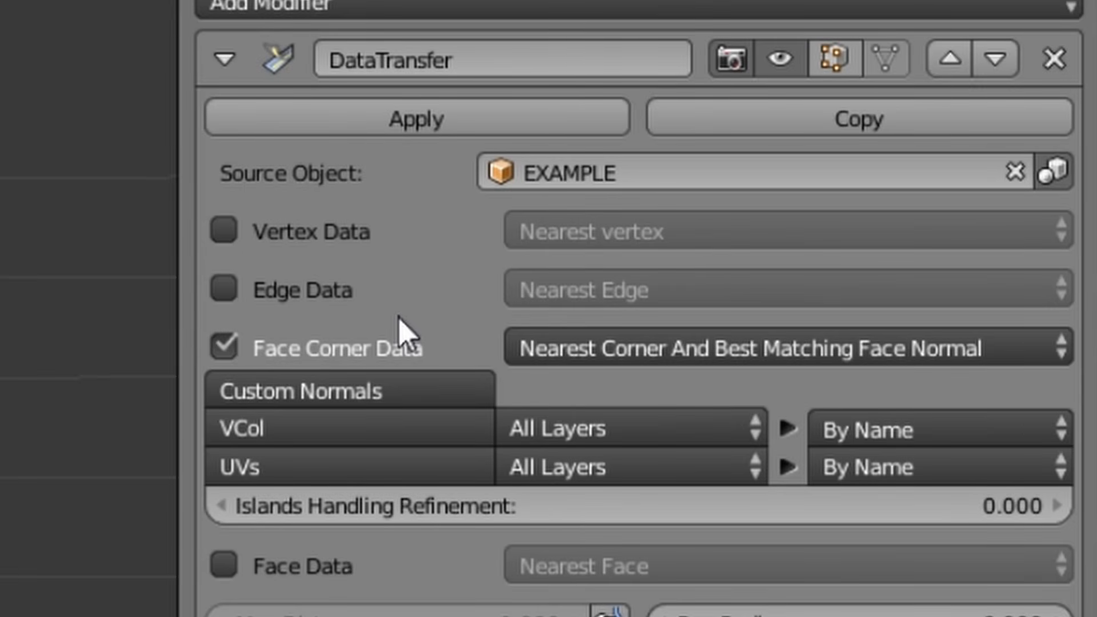
left_click(693, 349)
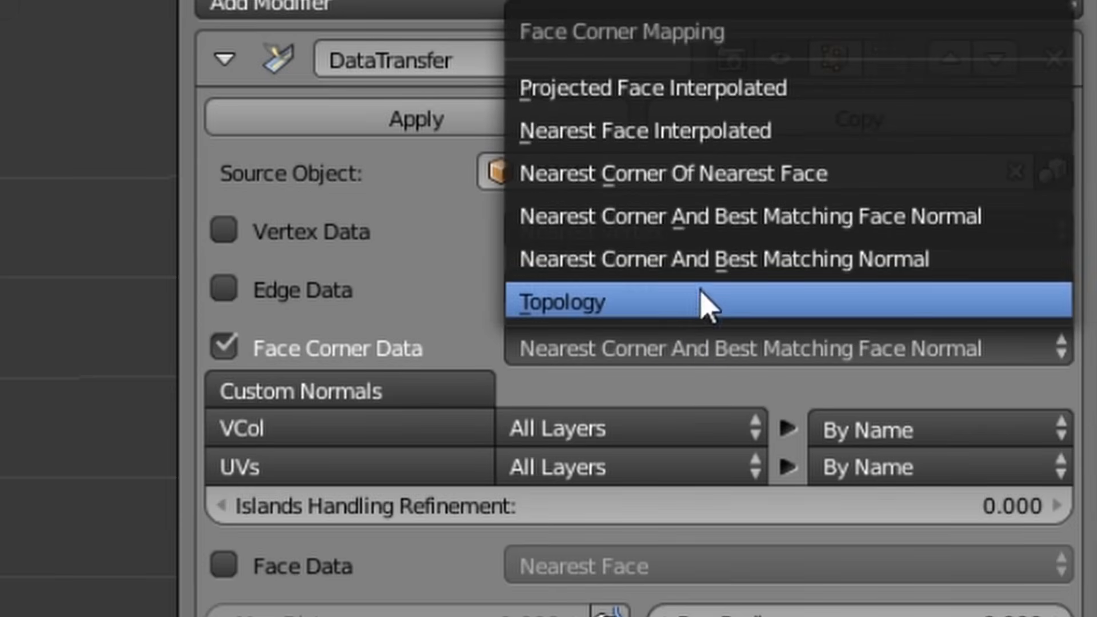
left_click(648, 138)
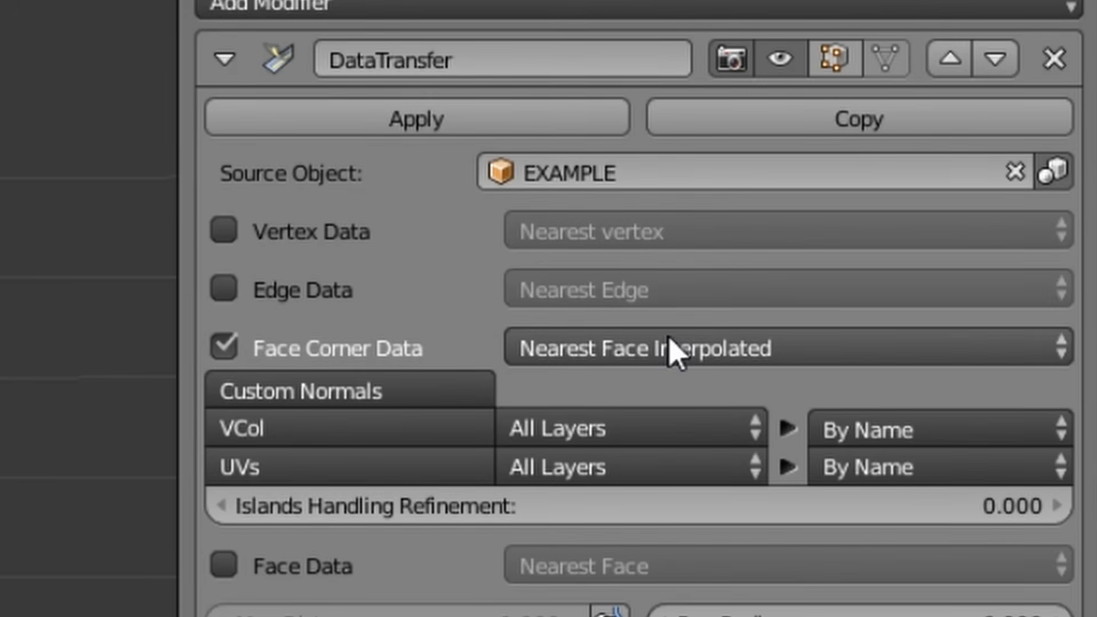
left_click(280, 483)
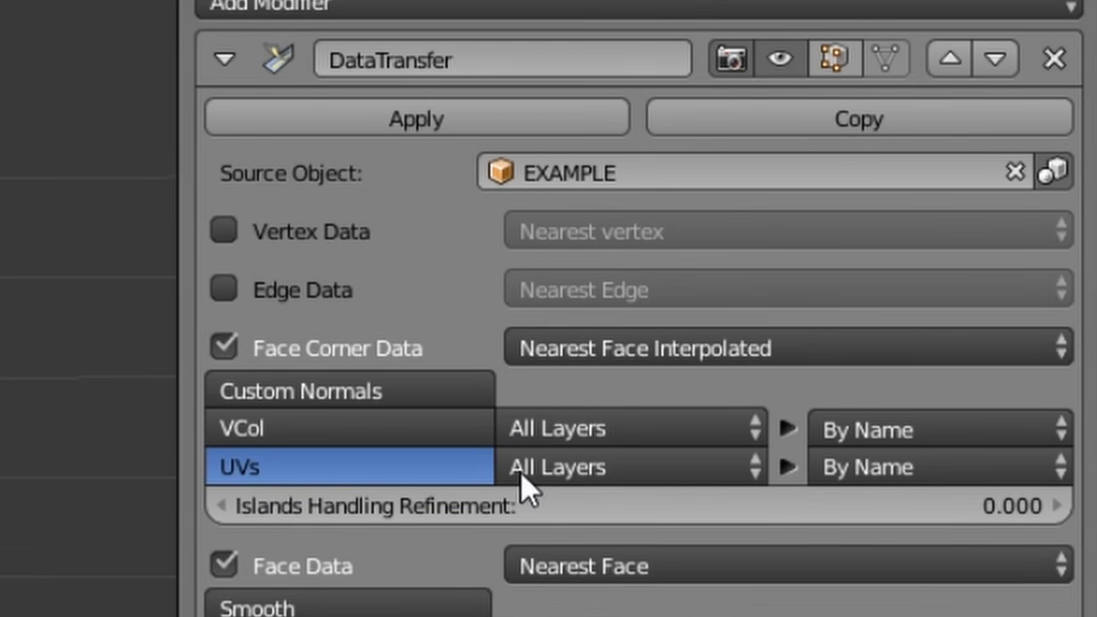
- Map the UV transfer from source layer uv_1 to destination layer uv_1 and apply the Data Transfer modifier
left_click(655, 474)
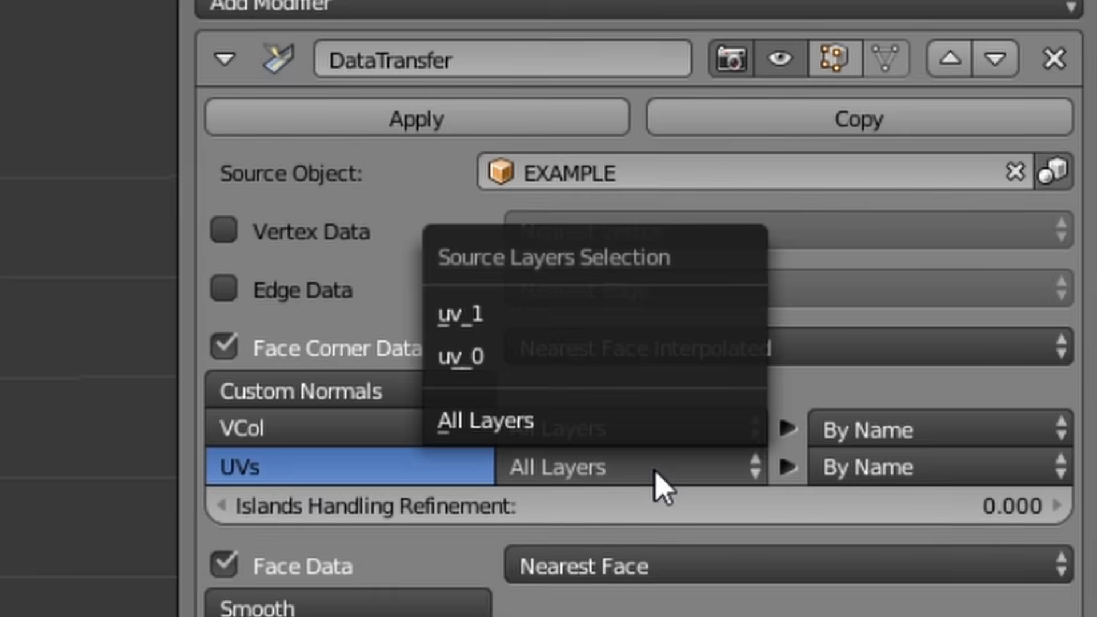
left_click(603, 319)
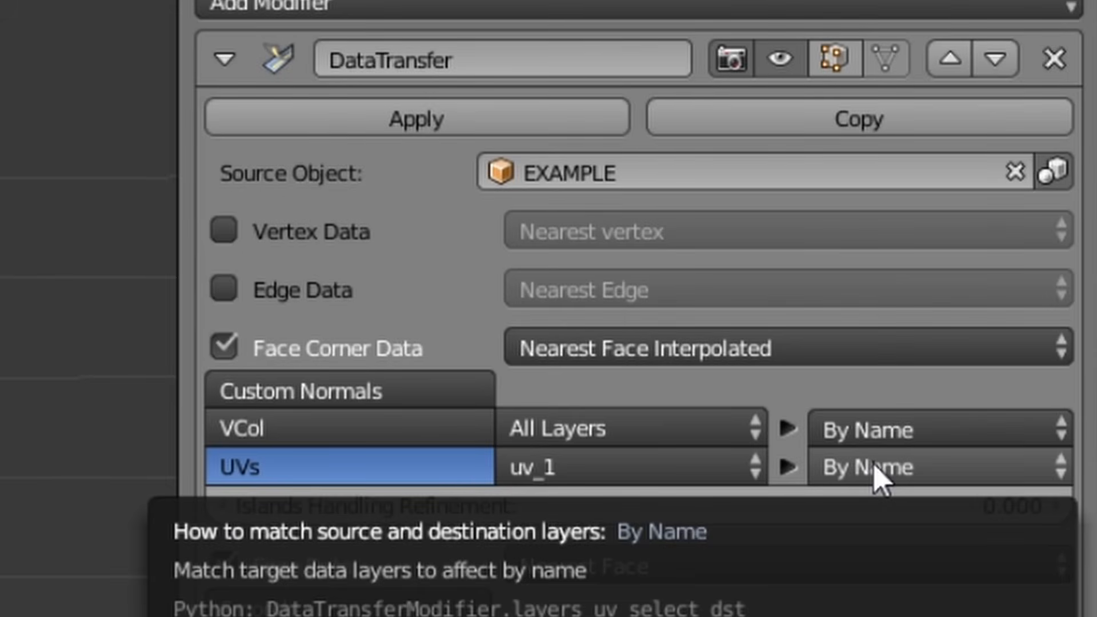
left_click(880, 480)
left_click(803, 282)
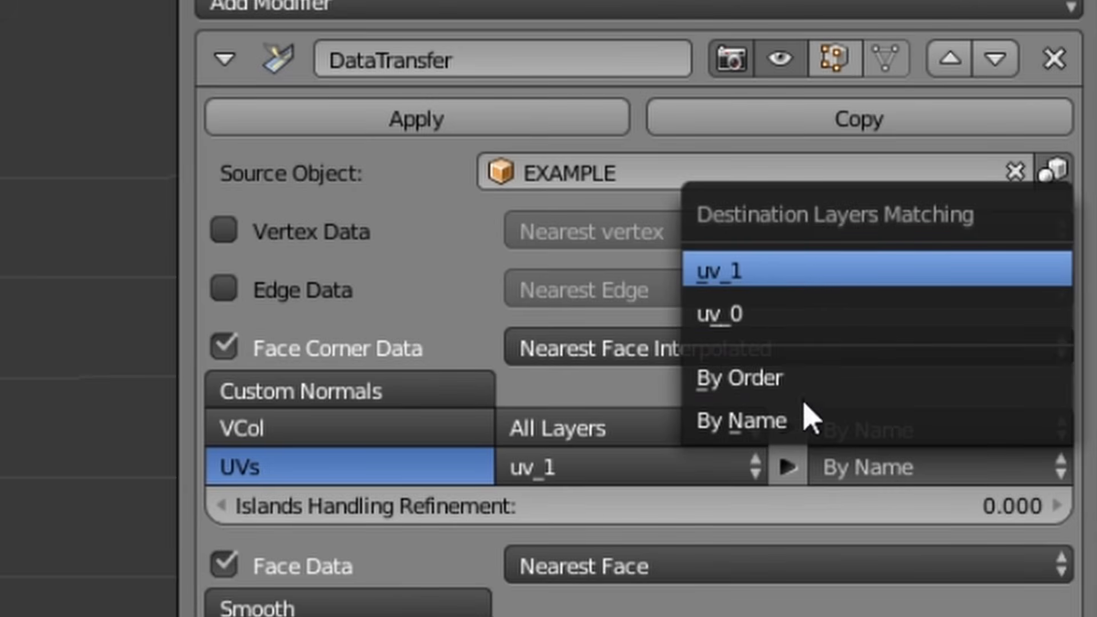
middle_click_drag(338, 558, 345, 357)
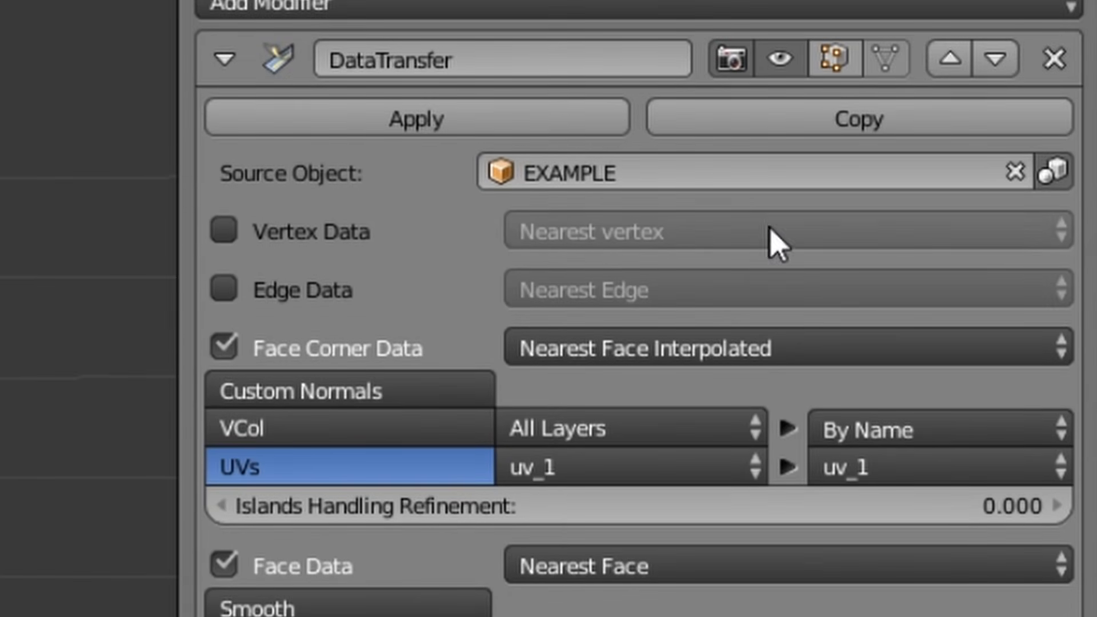
left_click(490, 127)
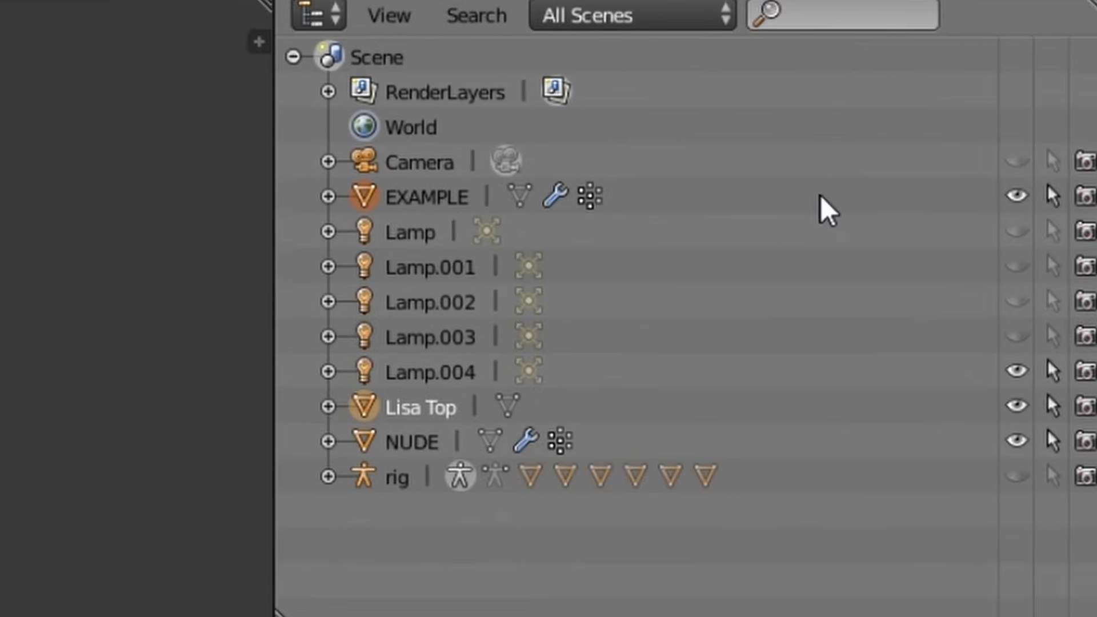
- Hide the EXAMPLE mesh in the scene
left_click(1013, 205)
left_click(1015, 206)
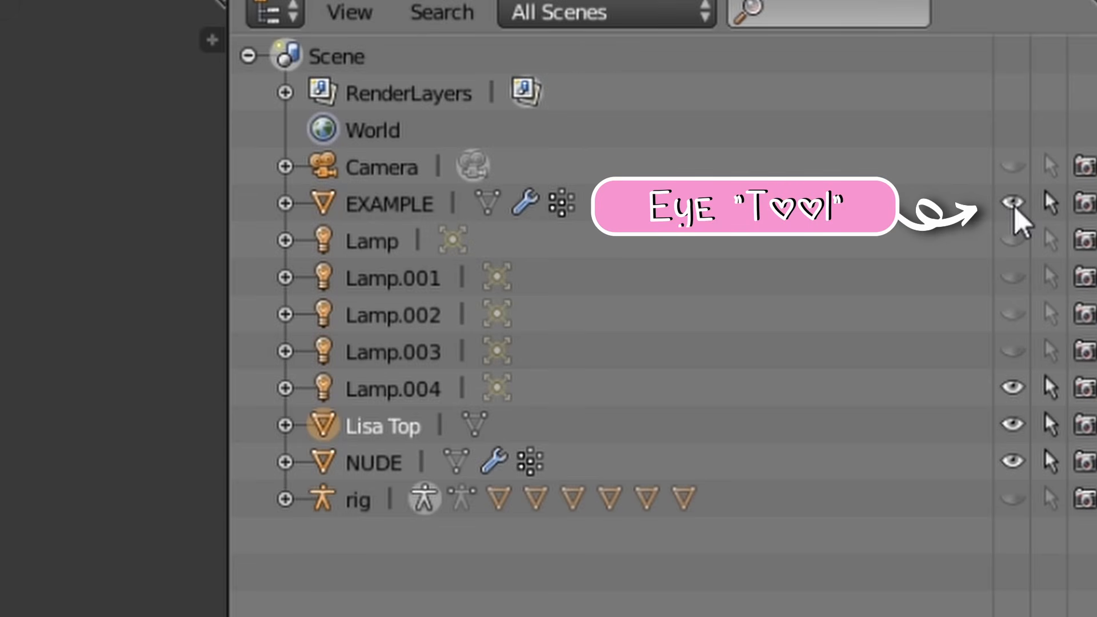
left_click(1015, 206)
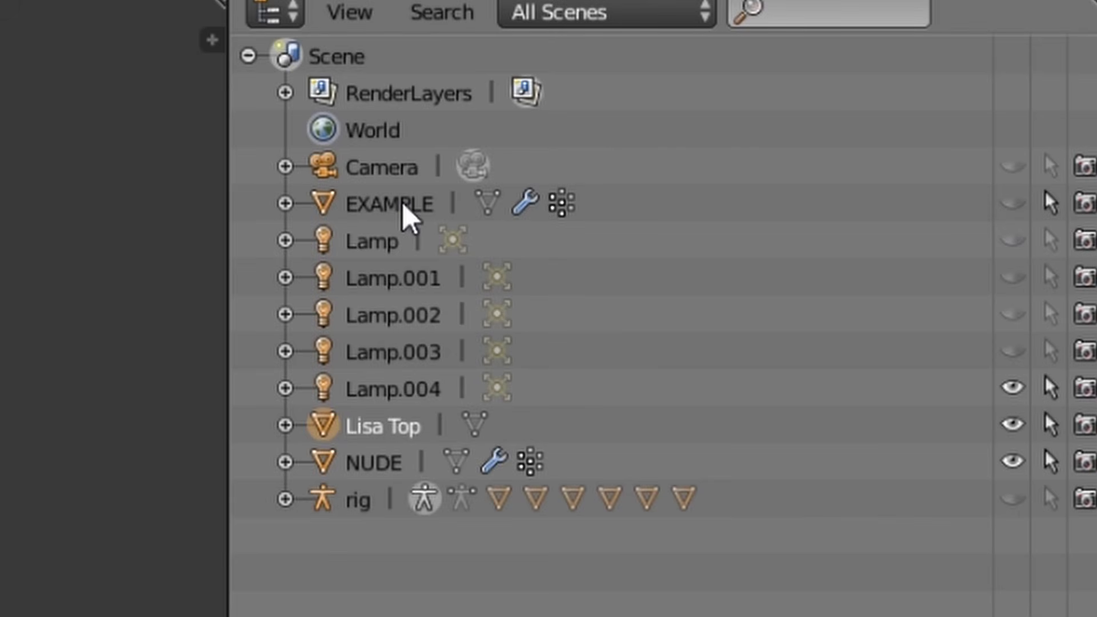
- Compare the EXAMPLE reference mesh with the Lisa Top on the body by temporarily toggling the visibility of each
left_click(1005, 204)
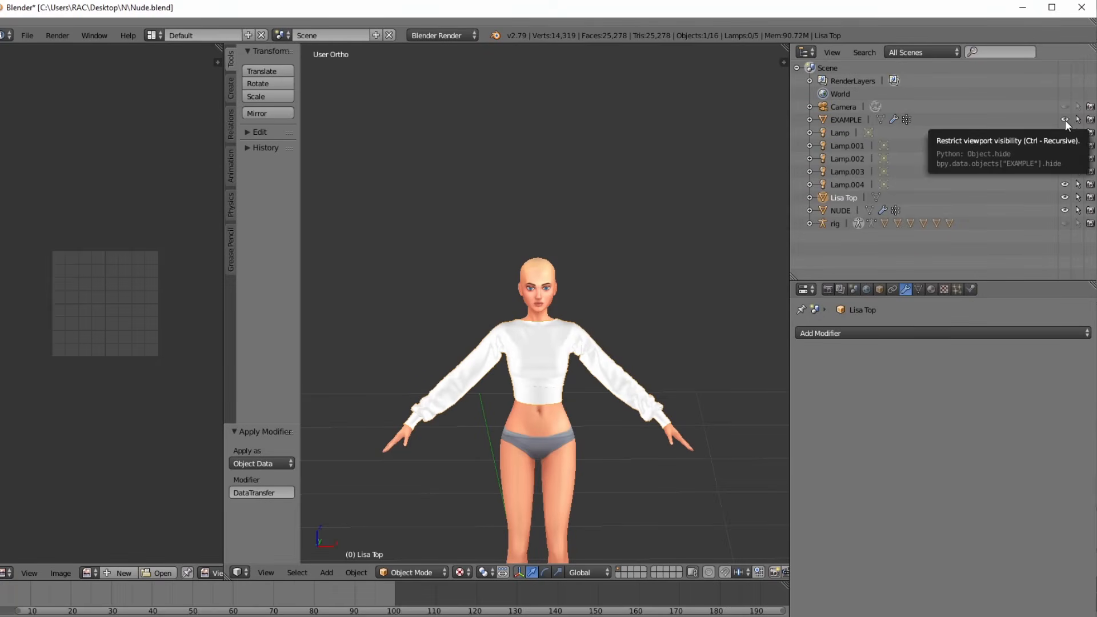
left_click(1064, 120)
scroll(589, 427, "up", 6)
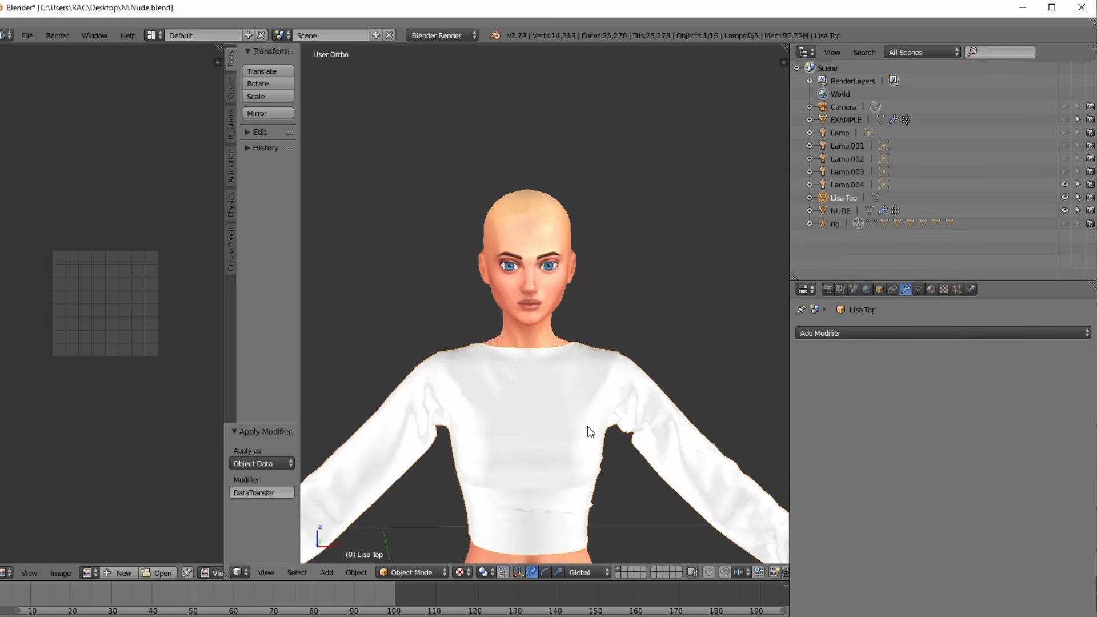
scroll(619, 366, "down", 3)
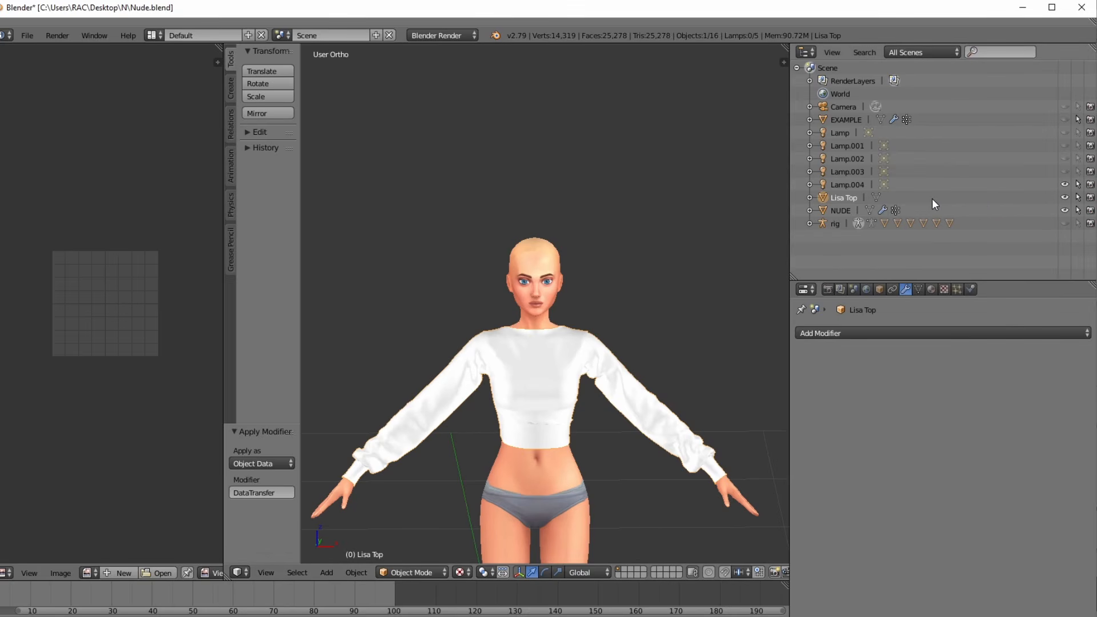
left_click(1064, 197)
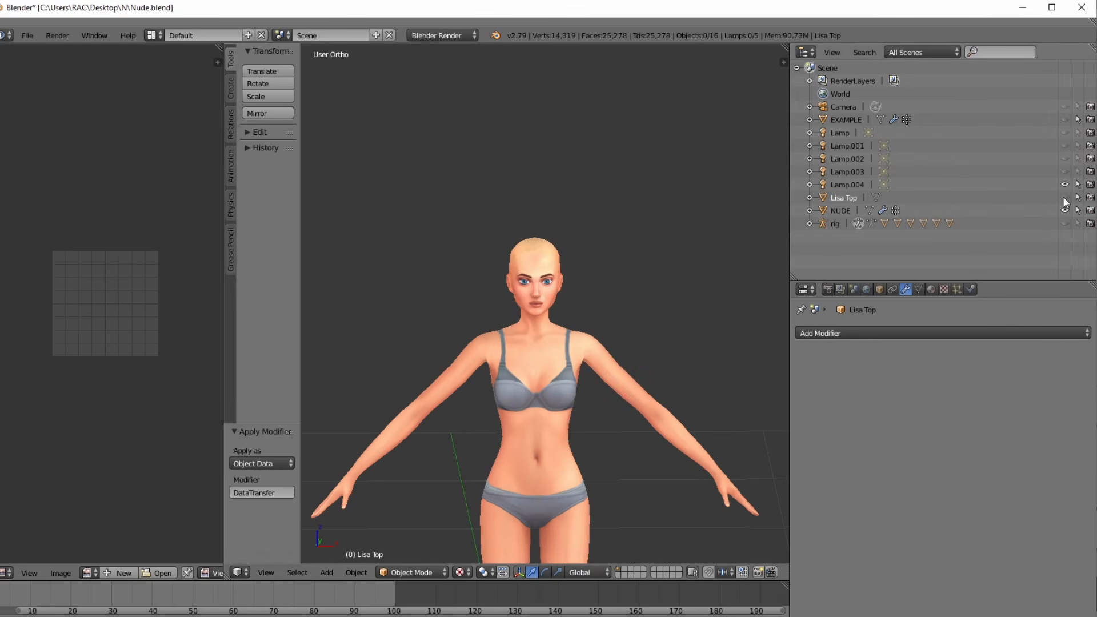
left_click(1064, 120)
middle_click_drag(737, 355, 554, 424)
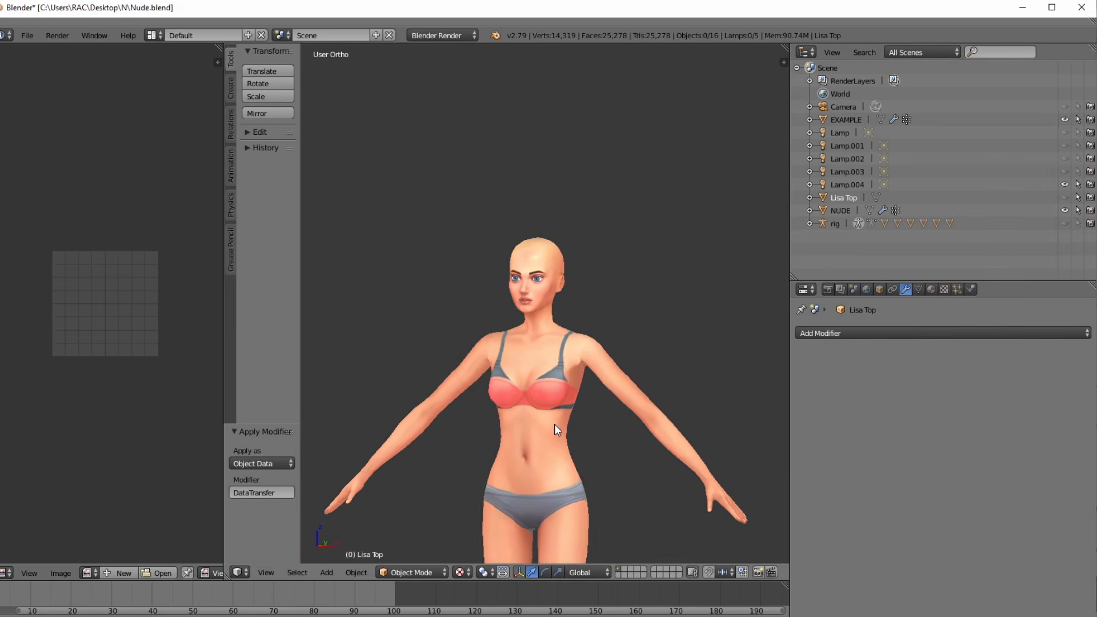
left_click(1064, 120)
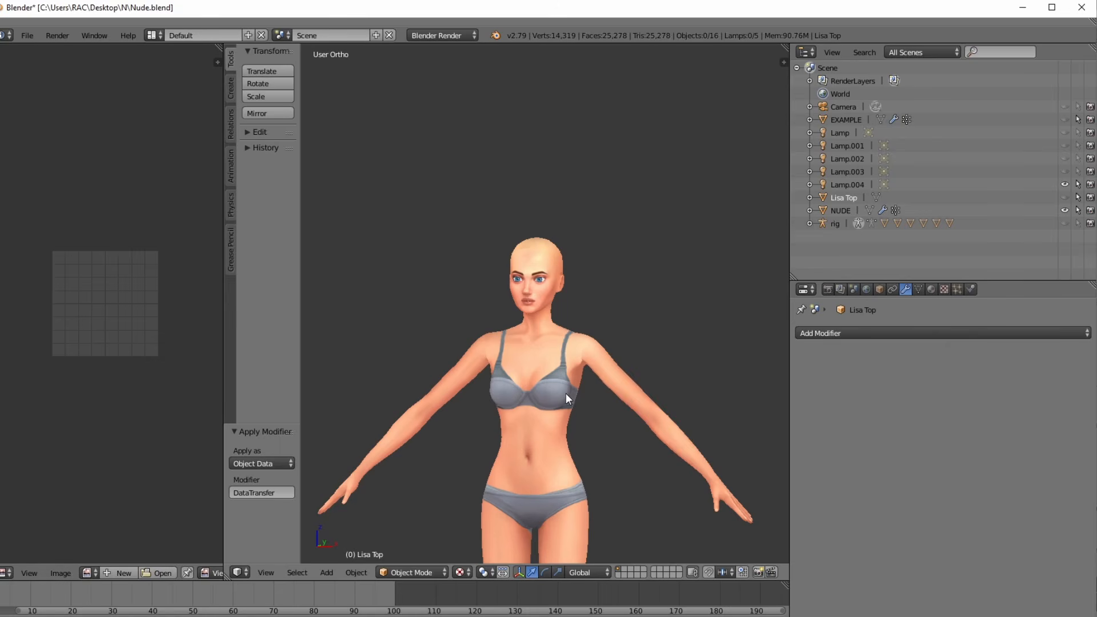
left_click(1064, 198)
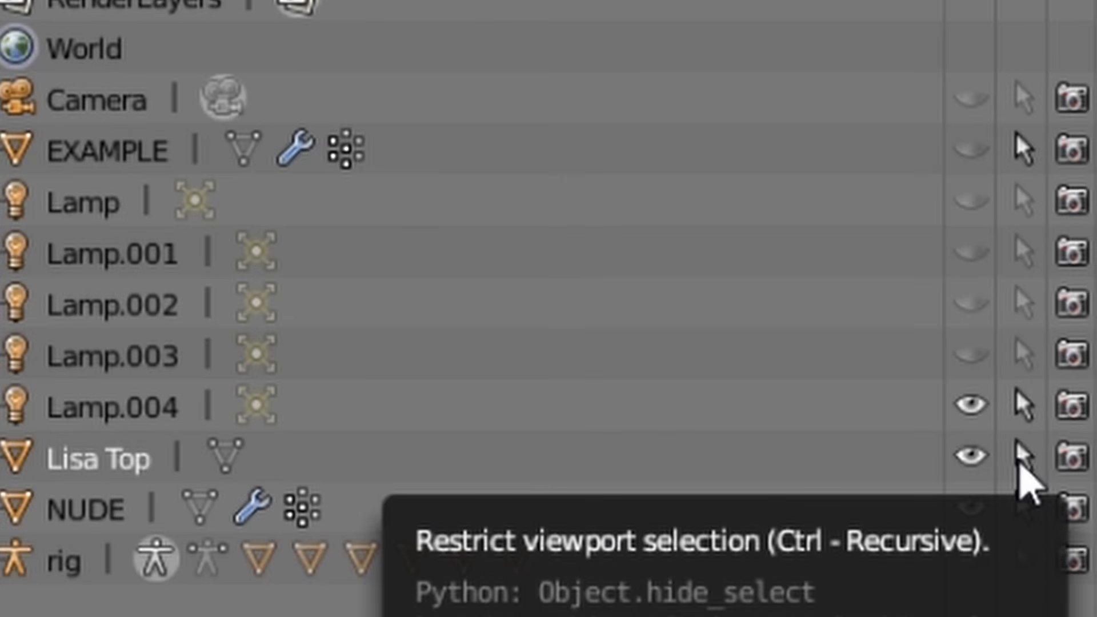
- Disable viewport selection for the Lisa Top and test picking it on the body in the 3D view
left_click(1019, 462)
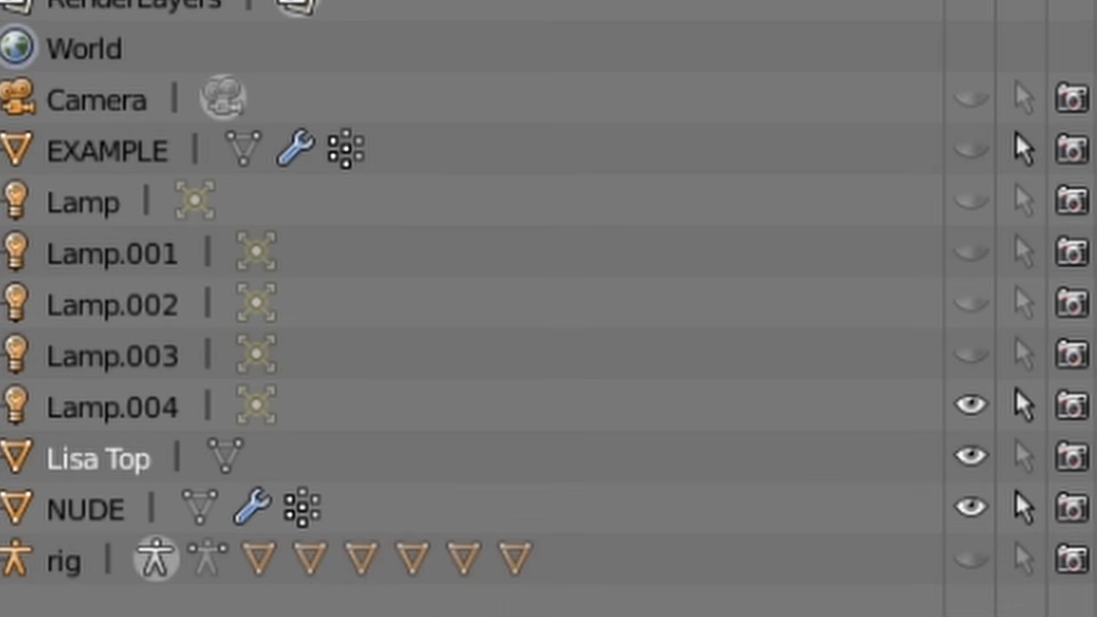
right_click(535, 364)
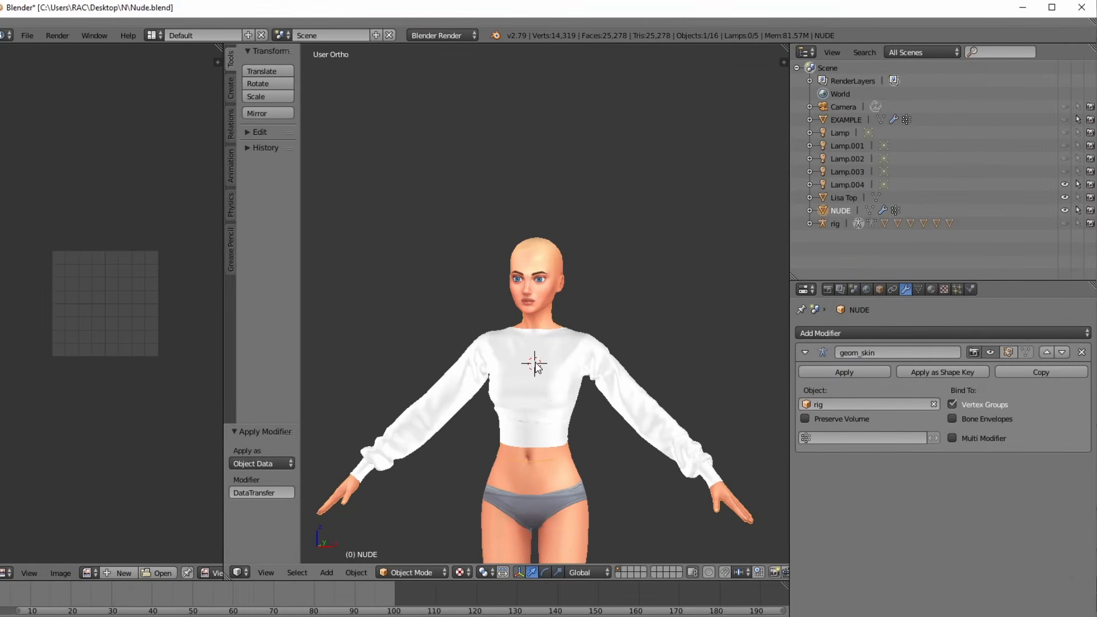
middle_click_drag(648, 454, 646, 397)
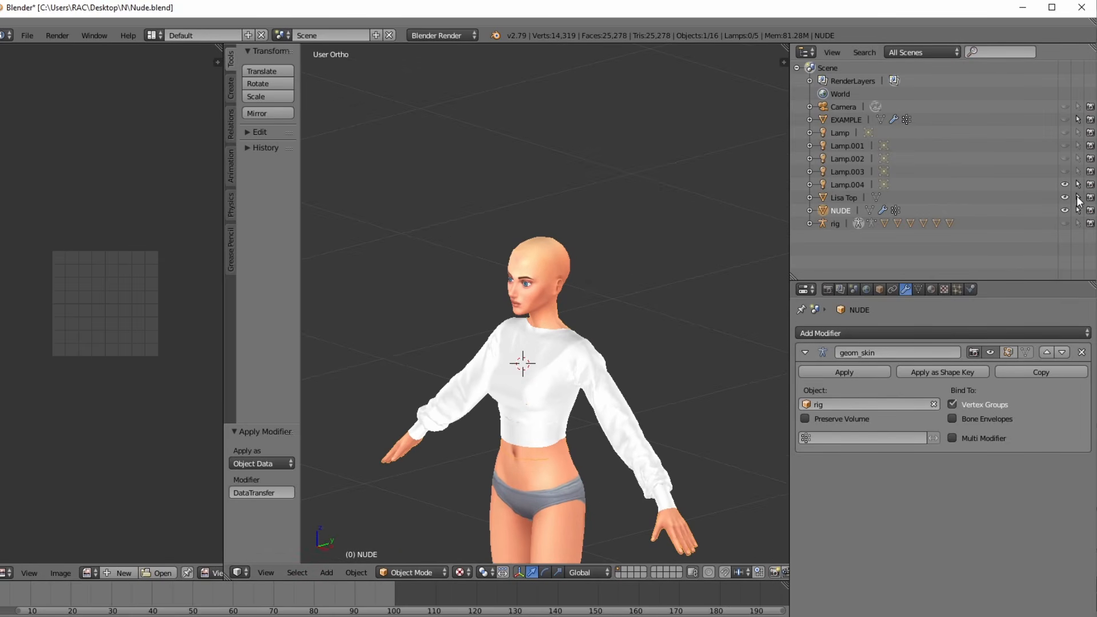
- Make the Lisa Top selectable again, select it in the 3D view and enter Edit Mode
right_click(558, 403)
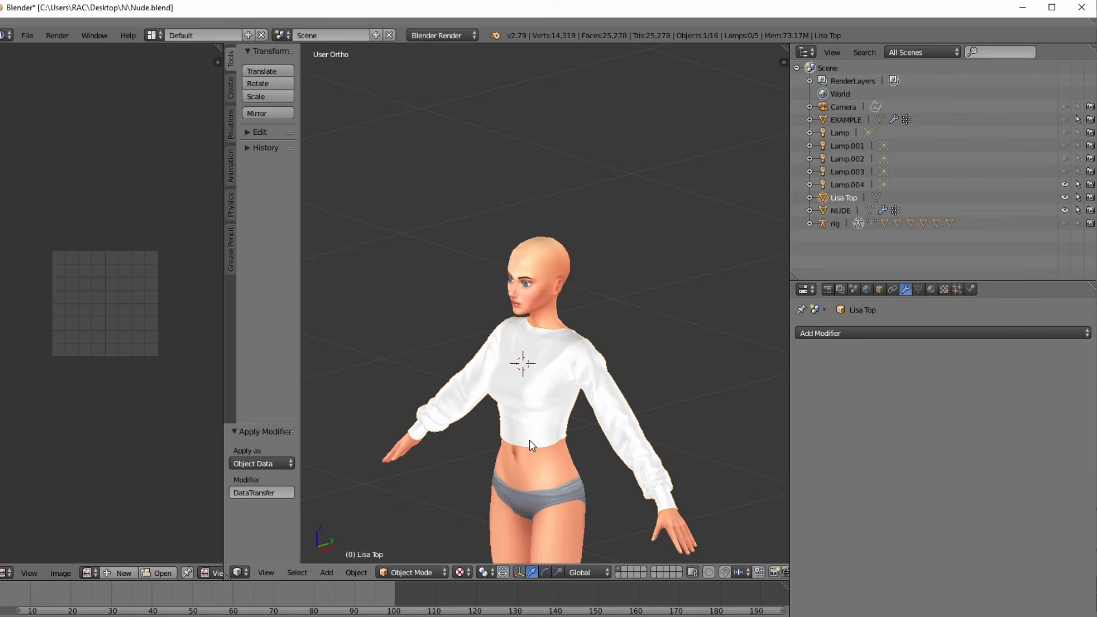
middle_click_drag(528, 439, 595, 407)
scroll(595, 406, "up", 4)
scroll(595, 407, "down", 3)
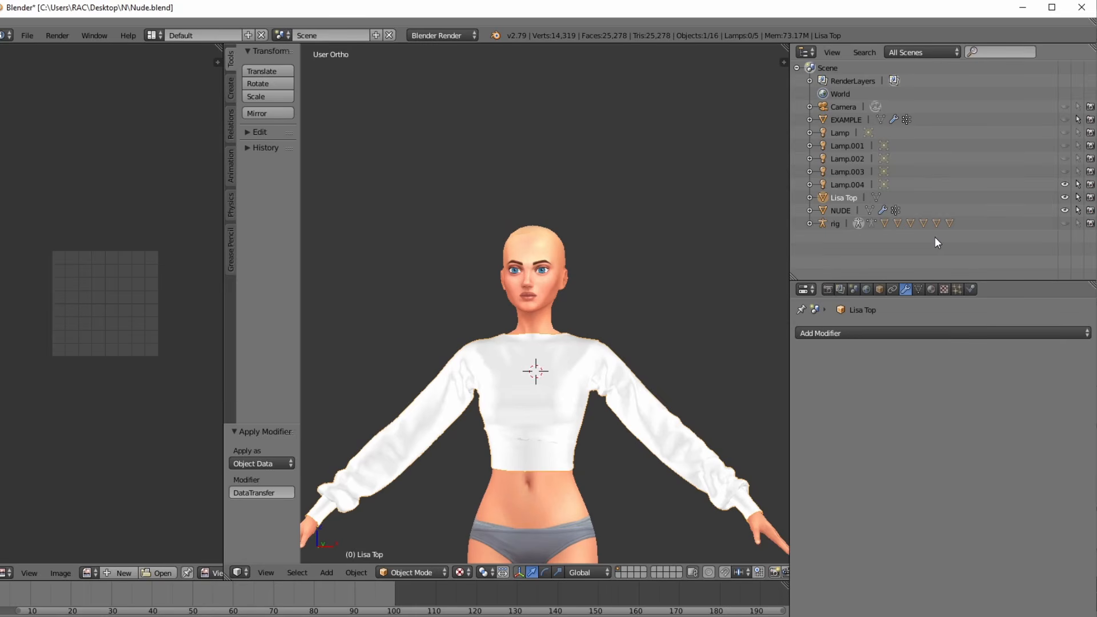
scroll(584, 411, "down", 3)
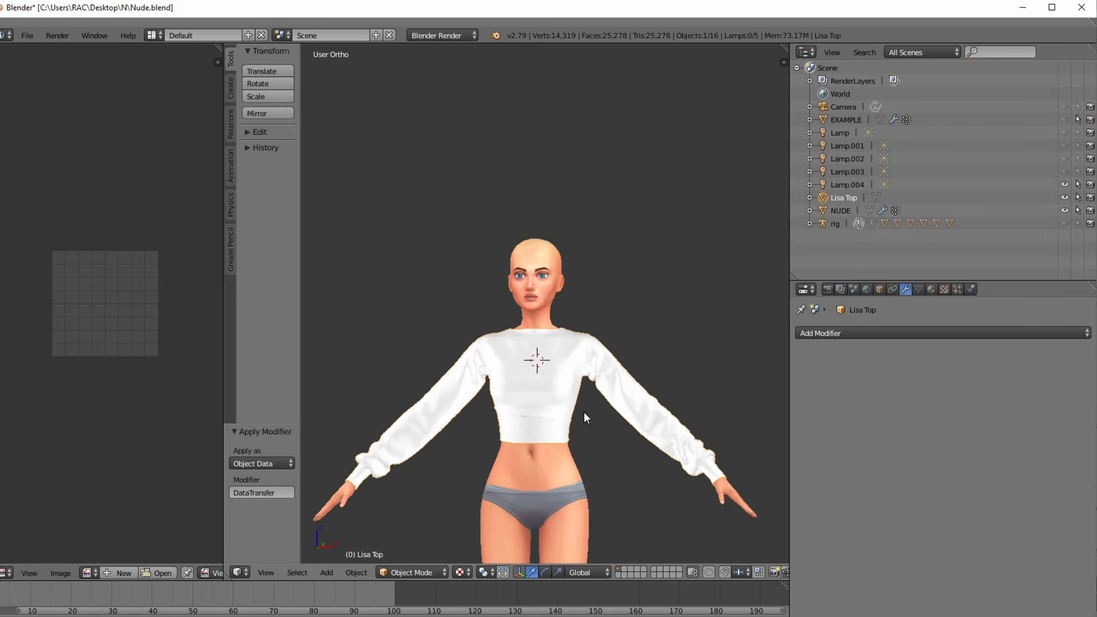
key("Tab")
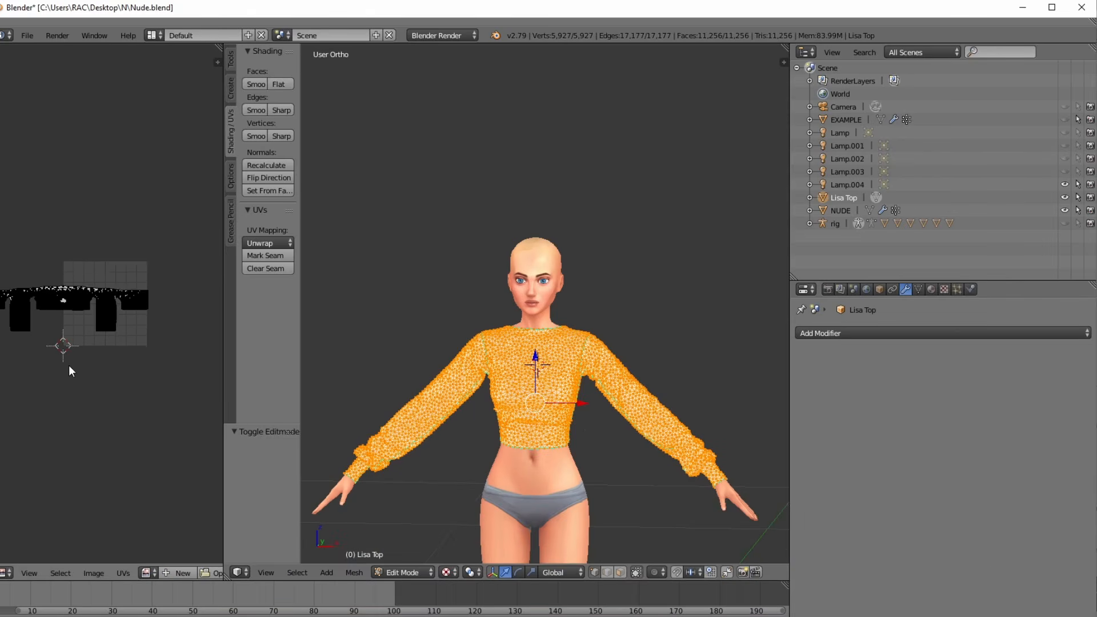
- Widen the UV editor and enable synchronised selection between the UVs and the mesh
middle_click_drag(67, 364, 121, 352)
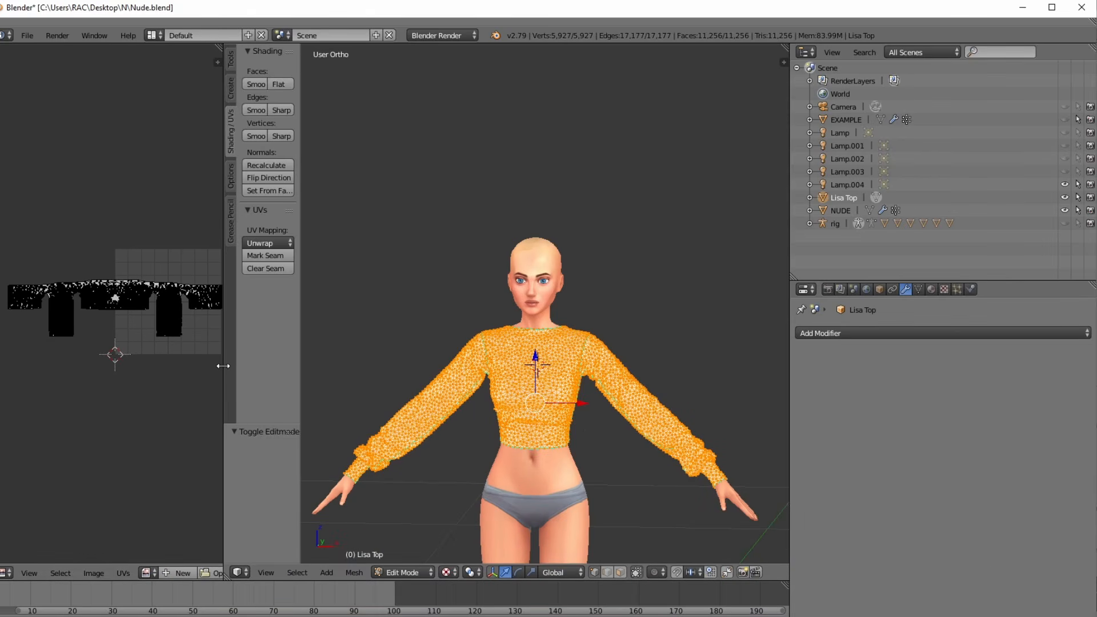
left_click_drag(223, 366, 278, 372)
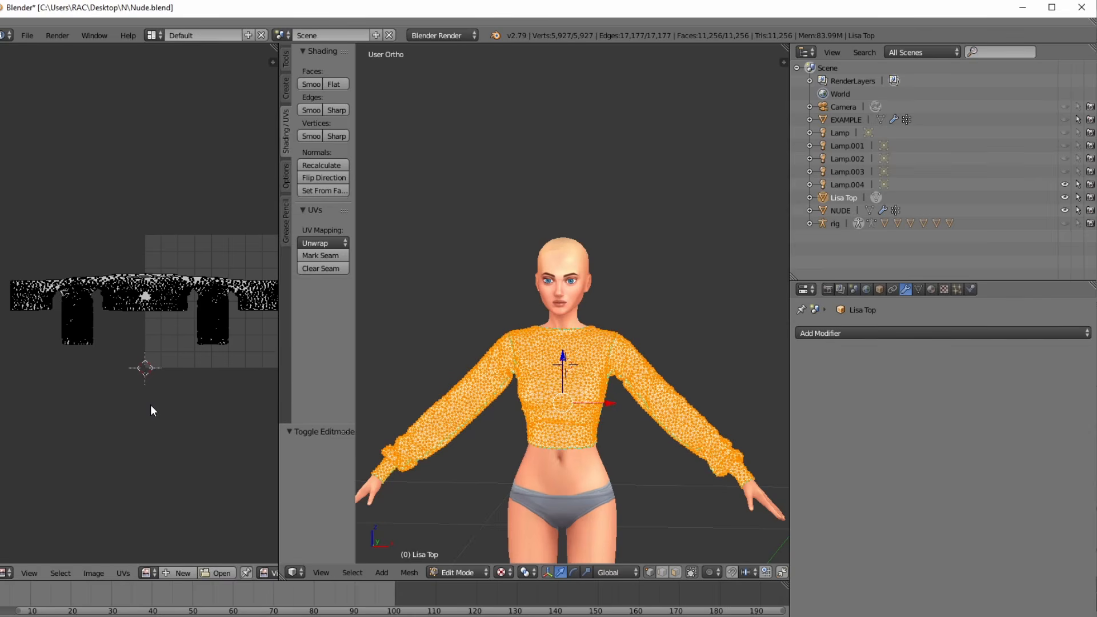
scroll(151, 406, "down", 1)
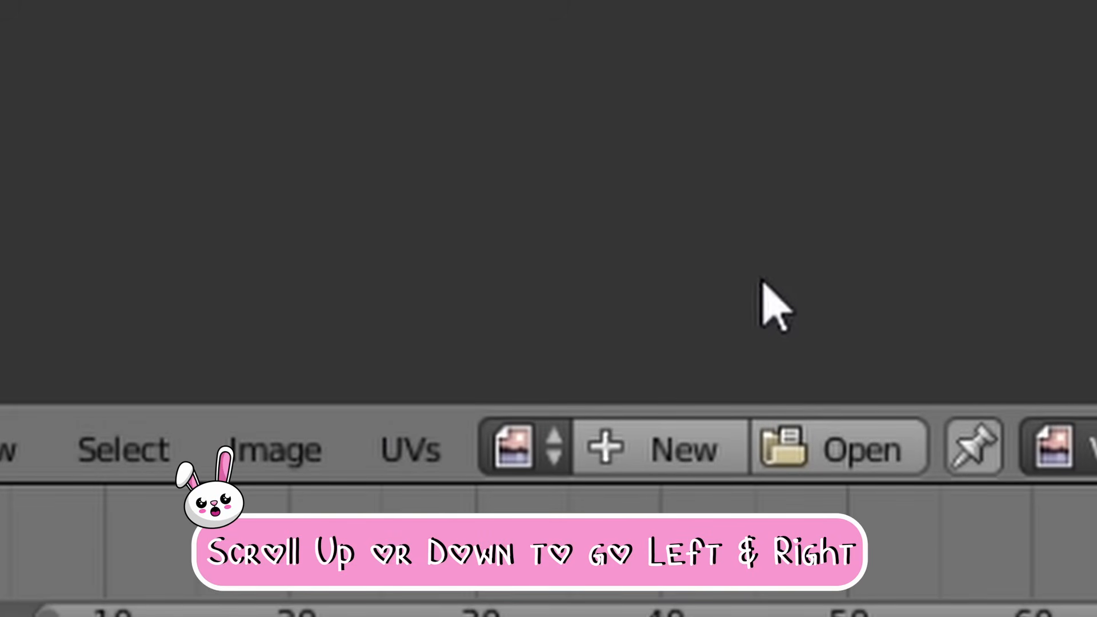
scroll(815, 430, "down", 3)
scroll(816, 429, "down", 7)
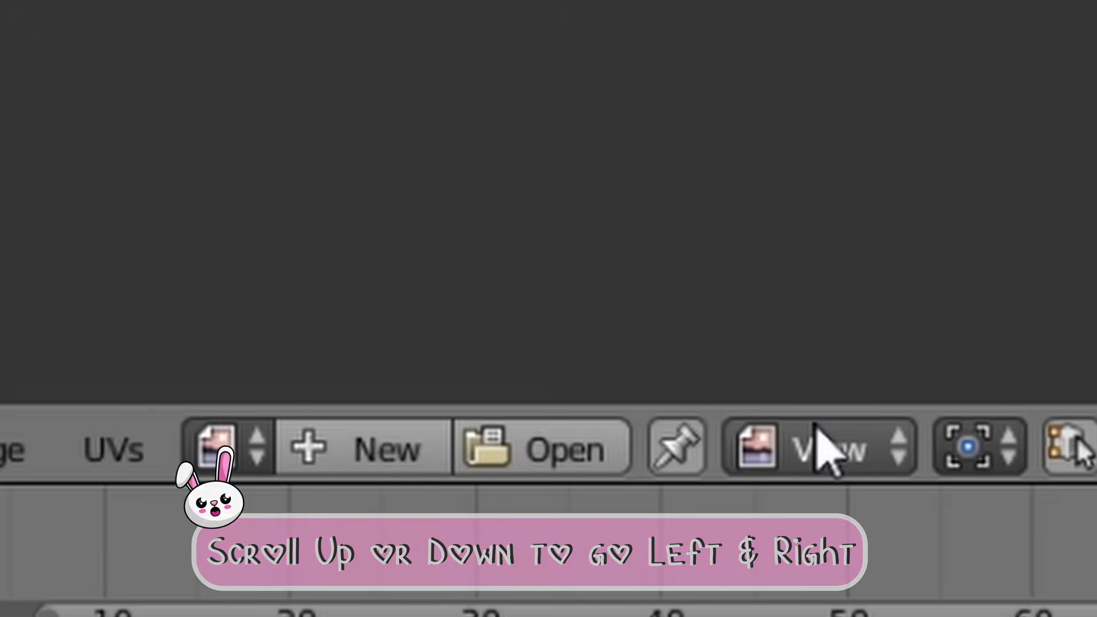
left_click(777, 449)
left_click(778, 448)
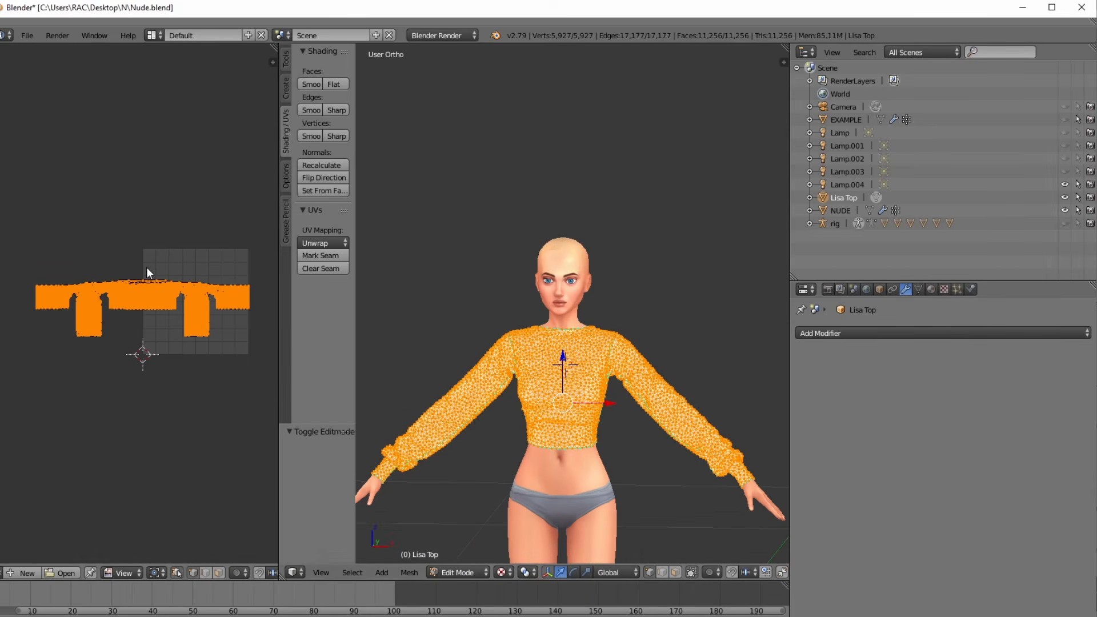
- Select a single vertex of the Lisa Top in its UV layout
scroll(142, 302, "down", 4)
scroll(135, 304, "up", 7)
right_click(138, 289)
scroll(229, 346, "down", 4)
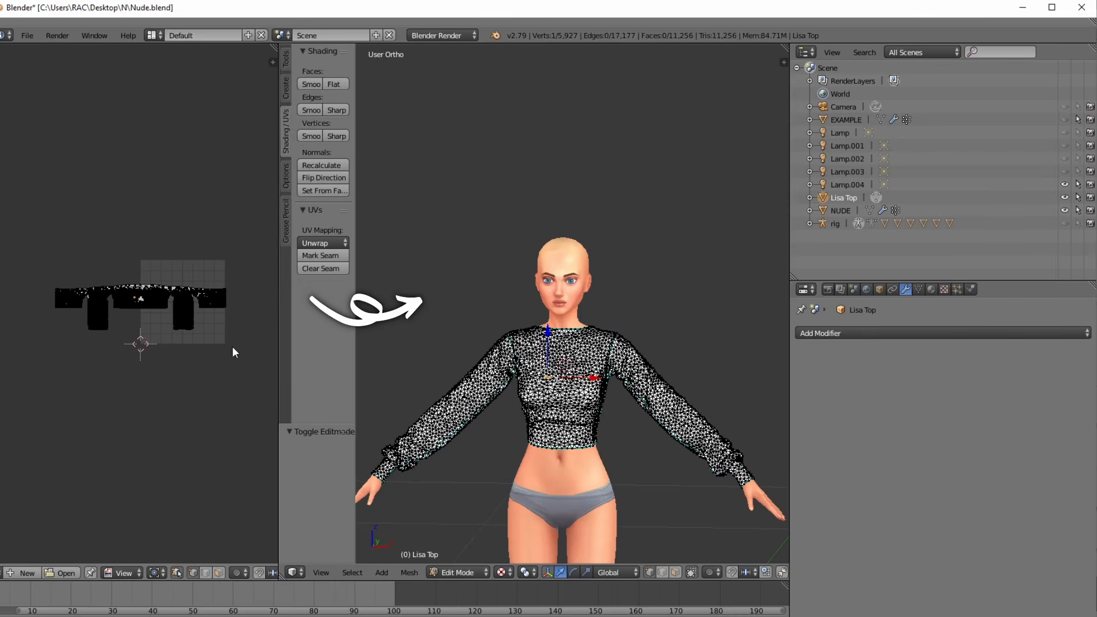
scroll(177, 327, "up", 6)
scroll(158, 304, "down", 1)
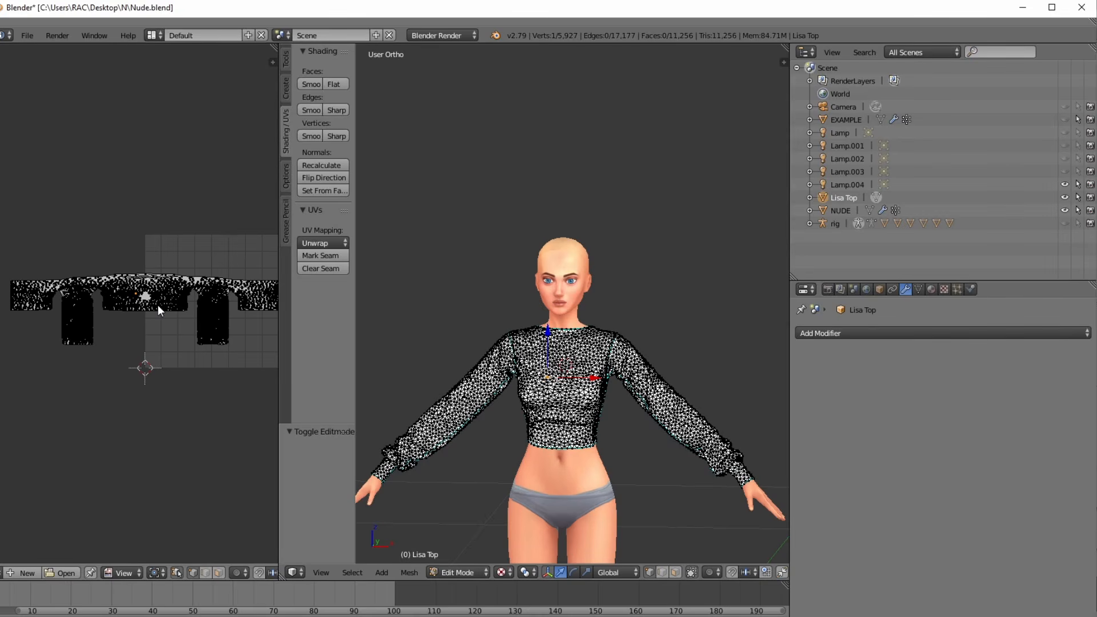
- Select all of the Lisa Top's vertices from the UV editor
key("a")
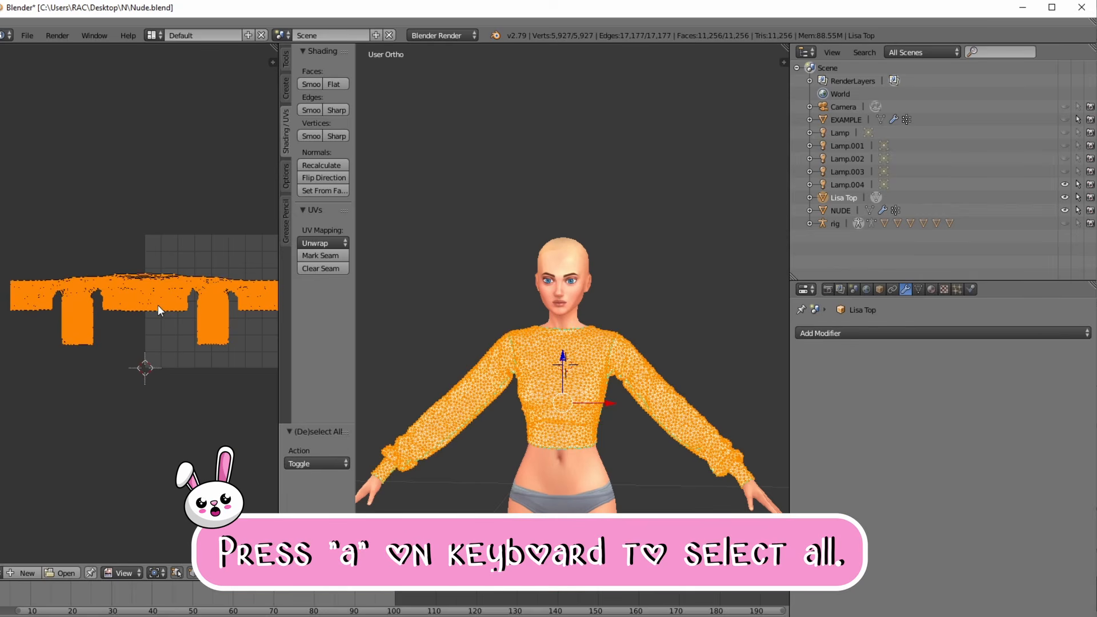
key("a")
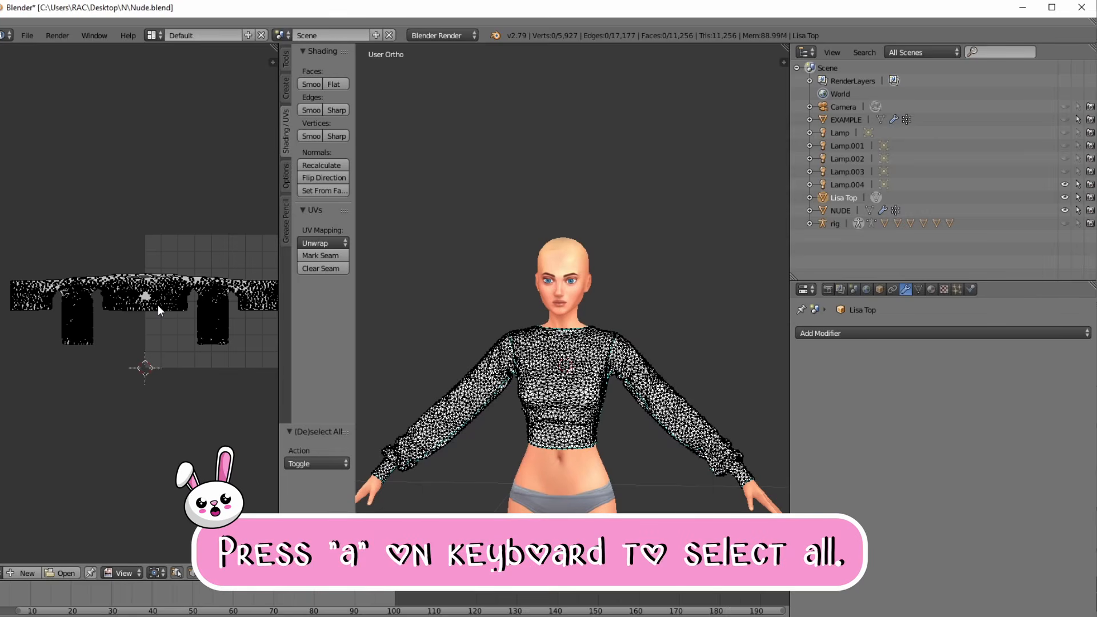
key("a")
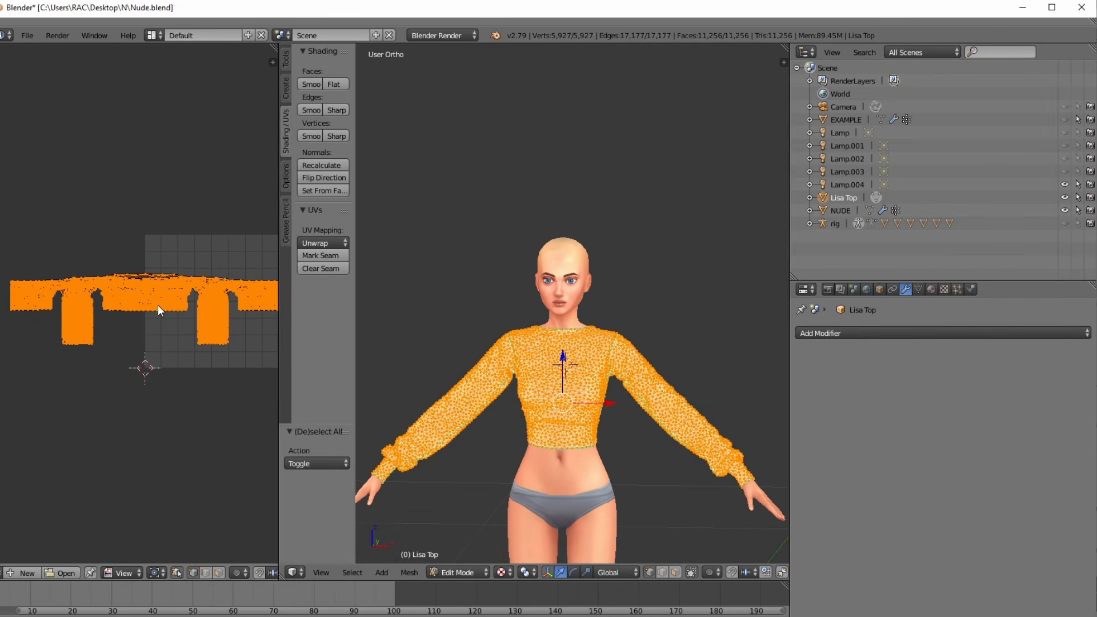
scroll(157, 304, "down", 2)
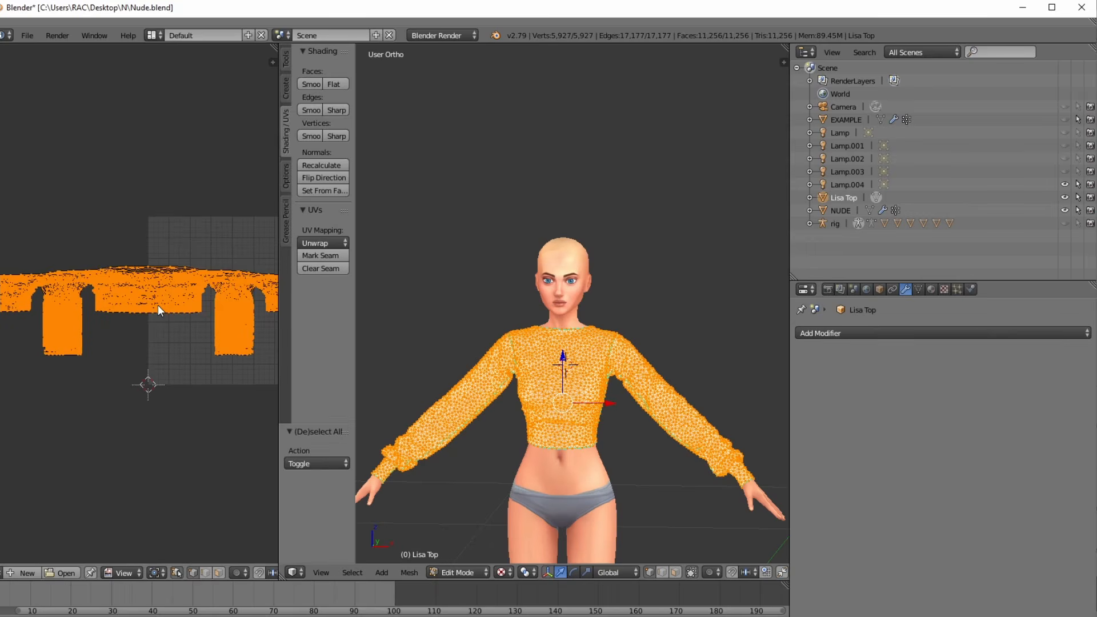
scroll(158, 304, "up", 2)
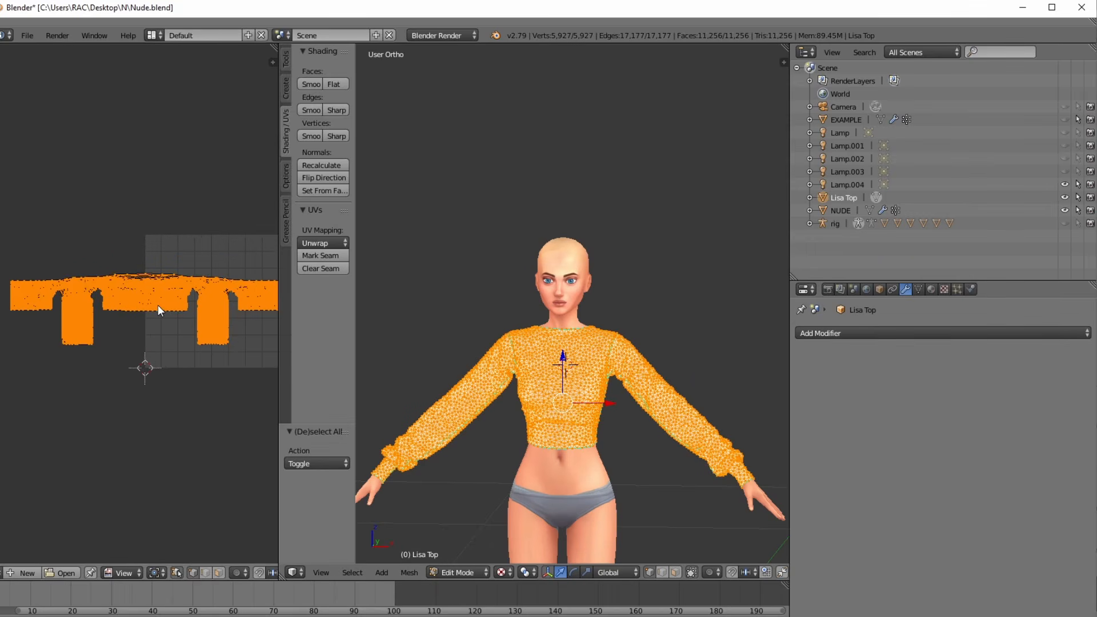
scroll(158, 304, "down", 1)
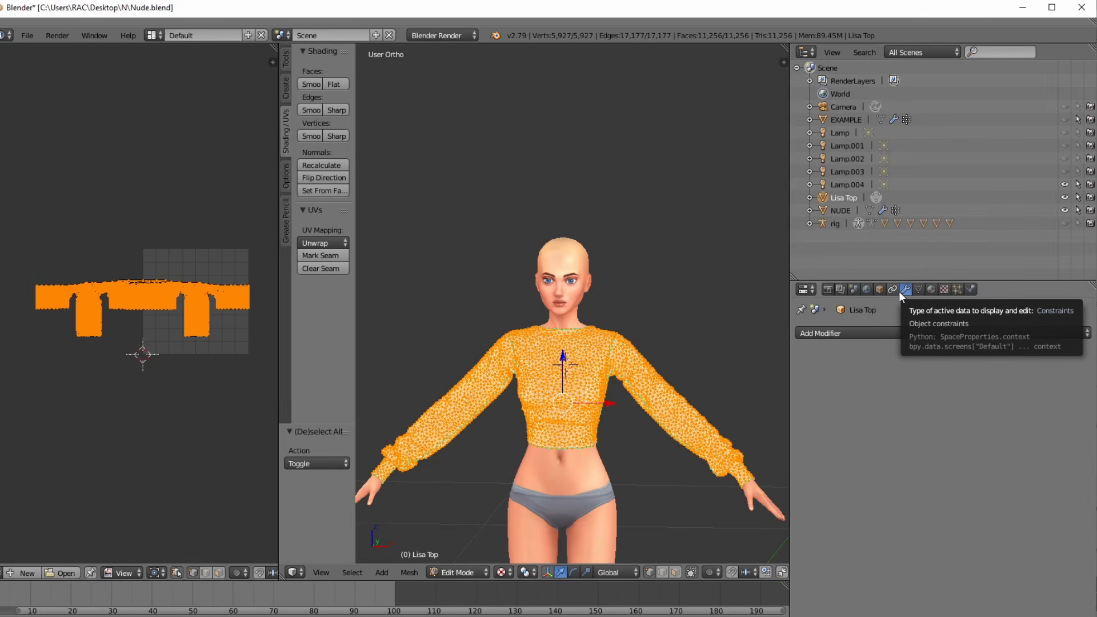
- Display the mesh data properties with the UV maps and make the NUDE body the selected object
left_click(918, 289)
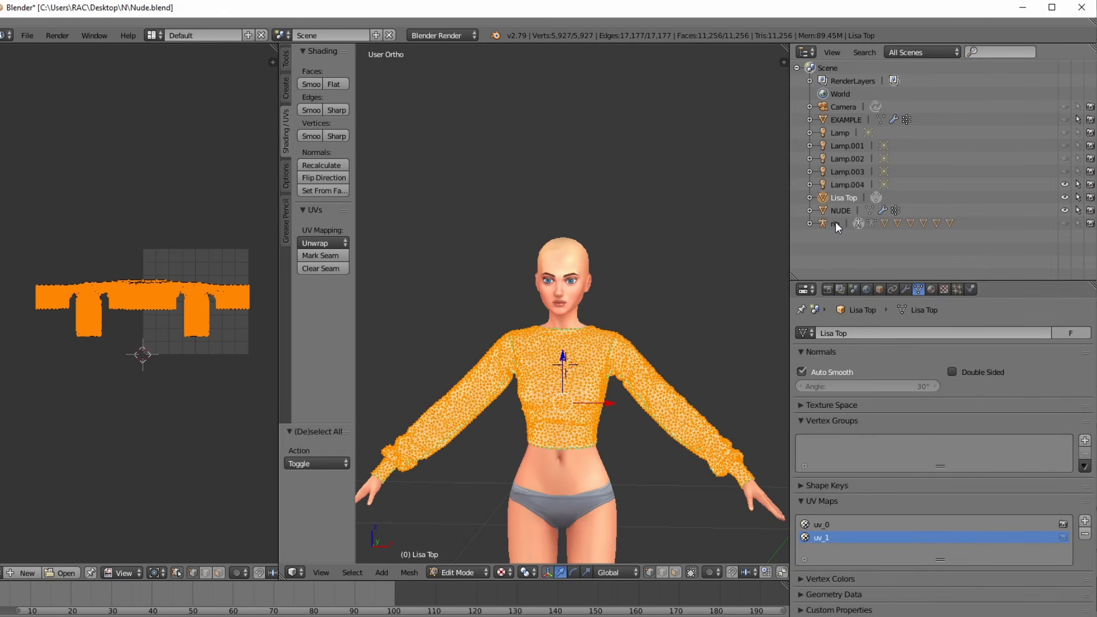
left_click(827, 210)
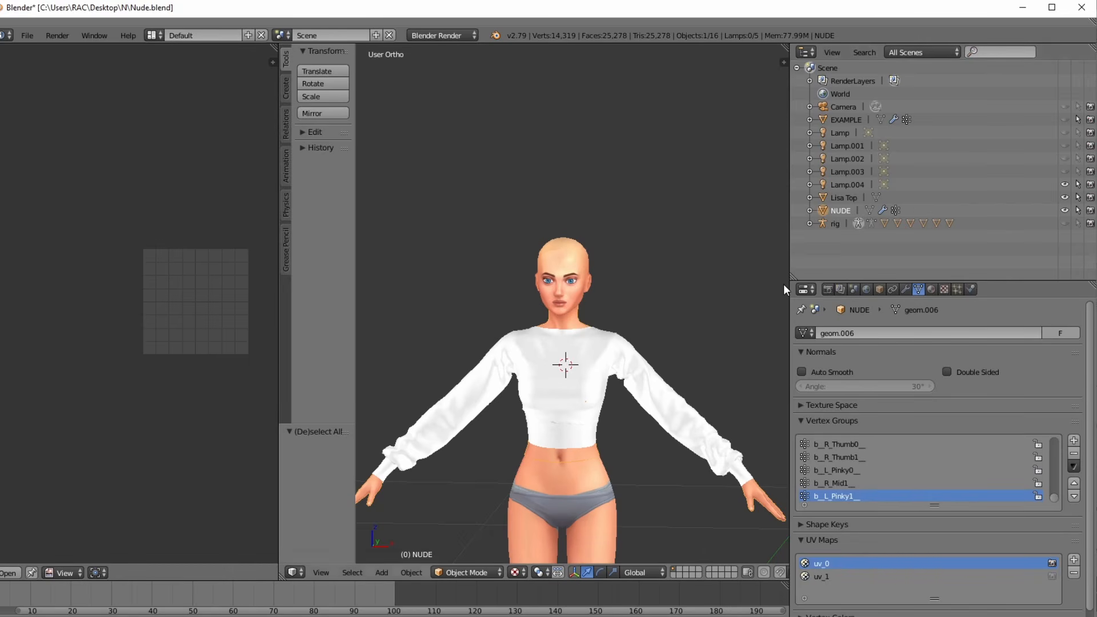
scroll(704, 323, "down", 1)
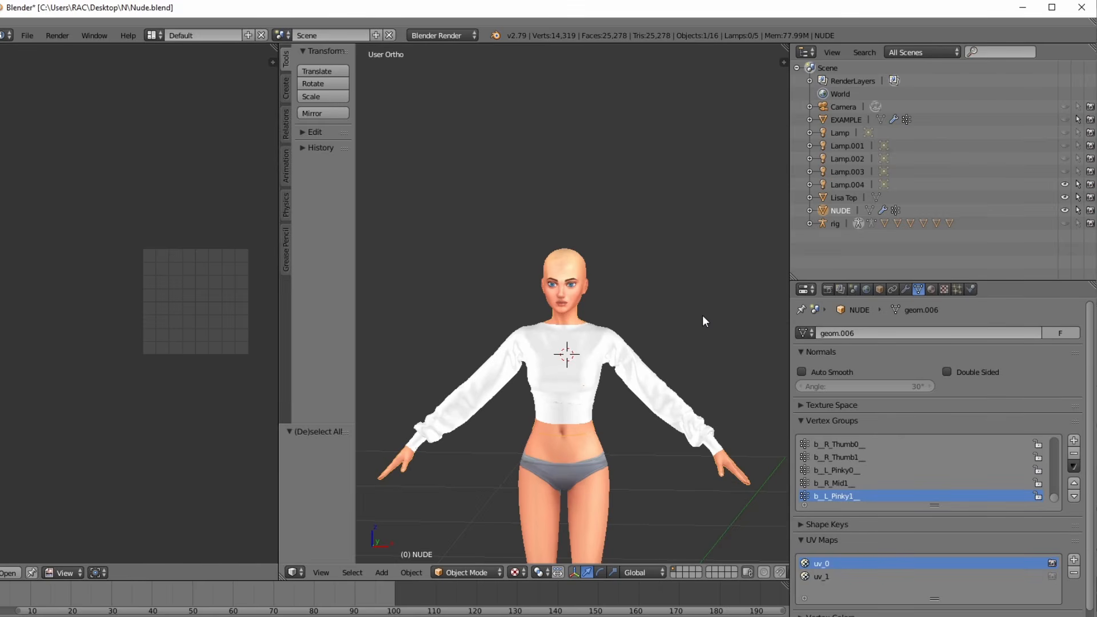
scroll(702, 319, "up", 3)
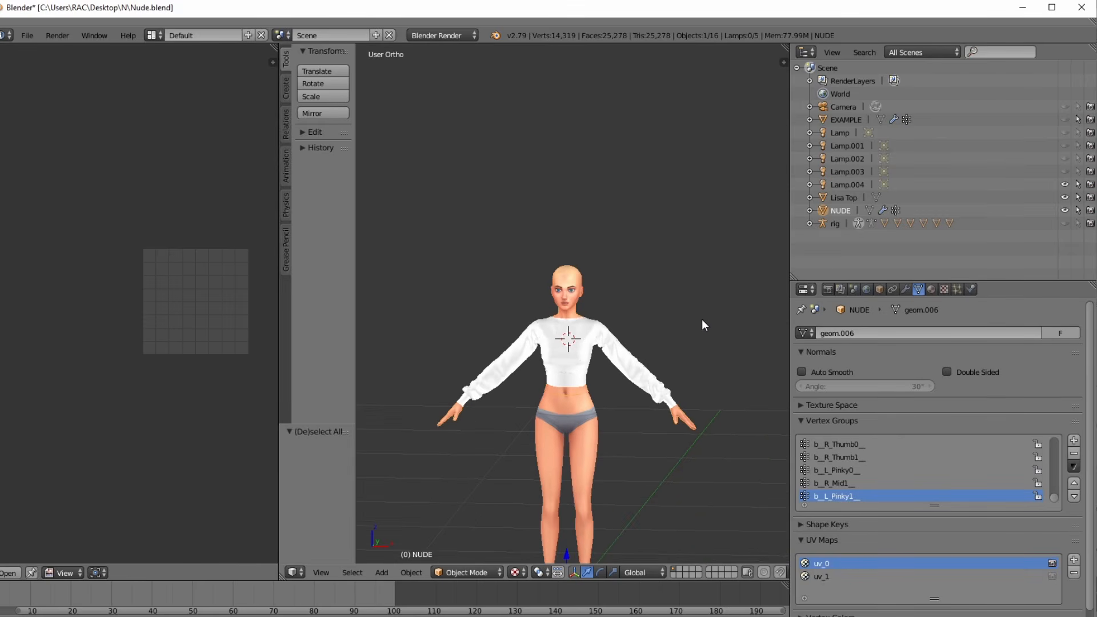
- Hide the Lisa Top and enter Edit Mode on the NUDE body to display its uv_0 layout
left_click(1065, 197)
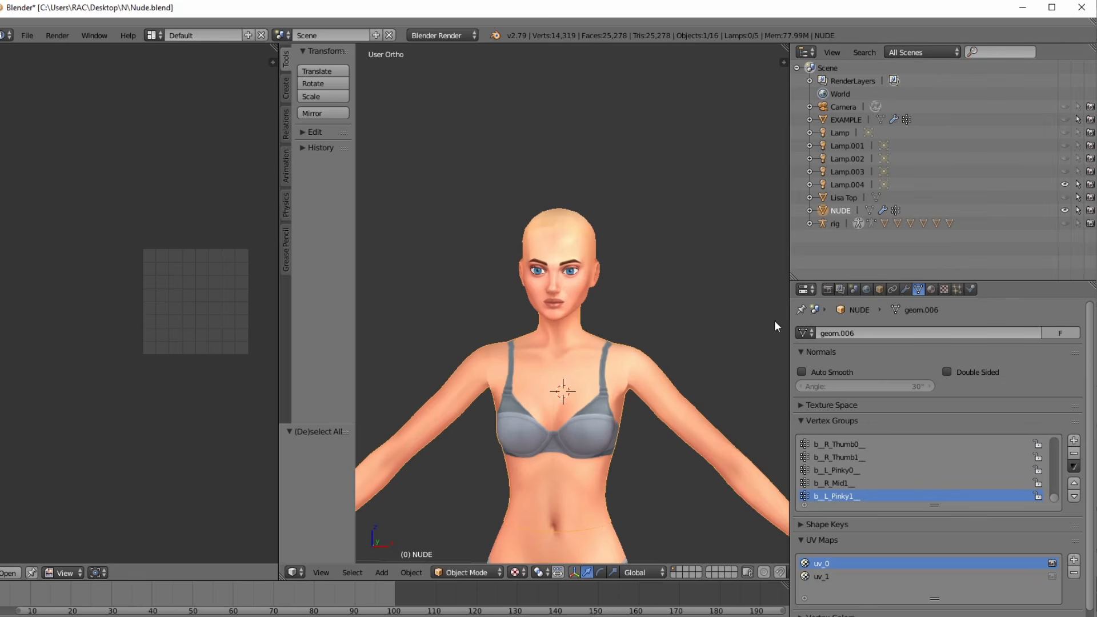
key("Tab")
scroll(563, 419, "up", 1)
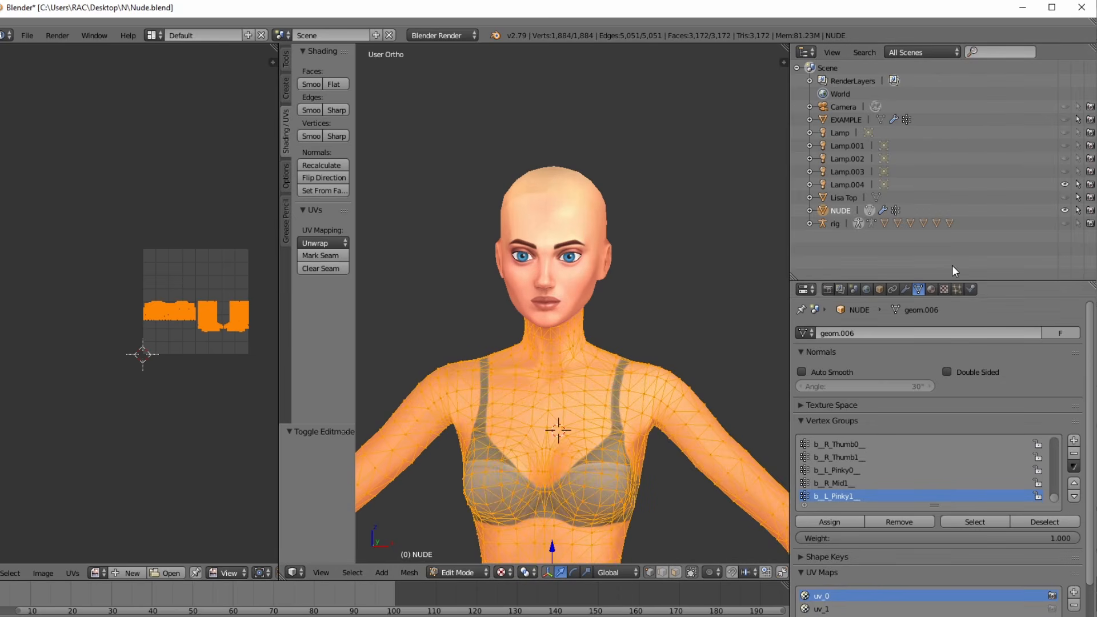
left_click(1064, 197)
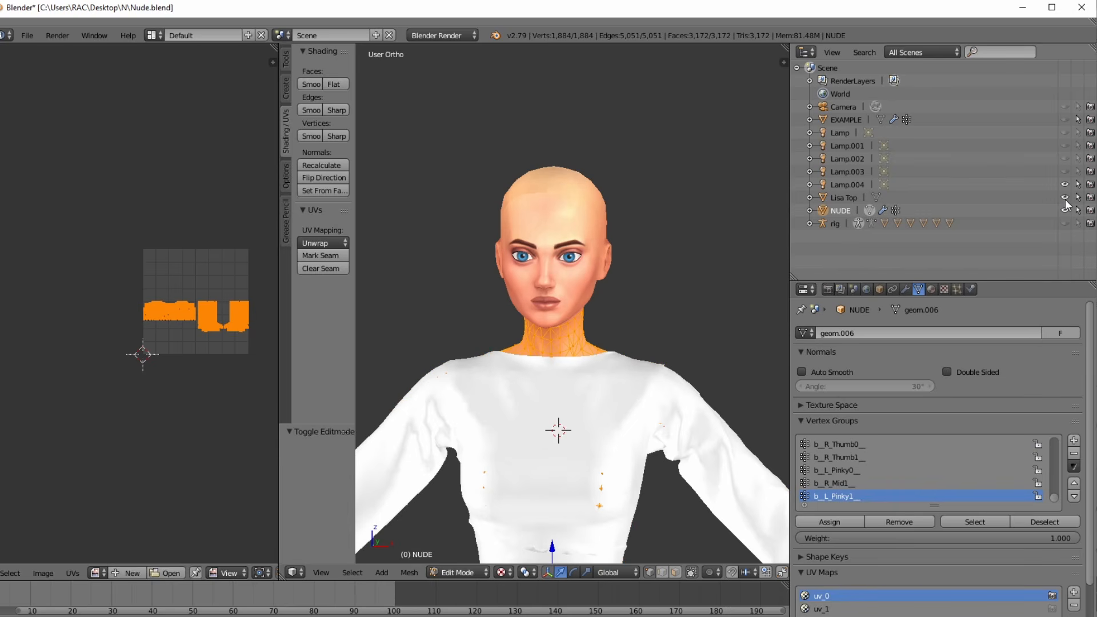
left_click(1065, 198)
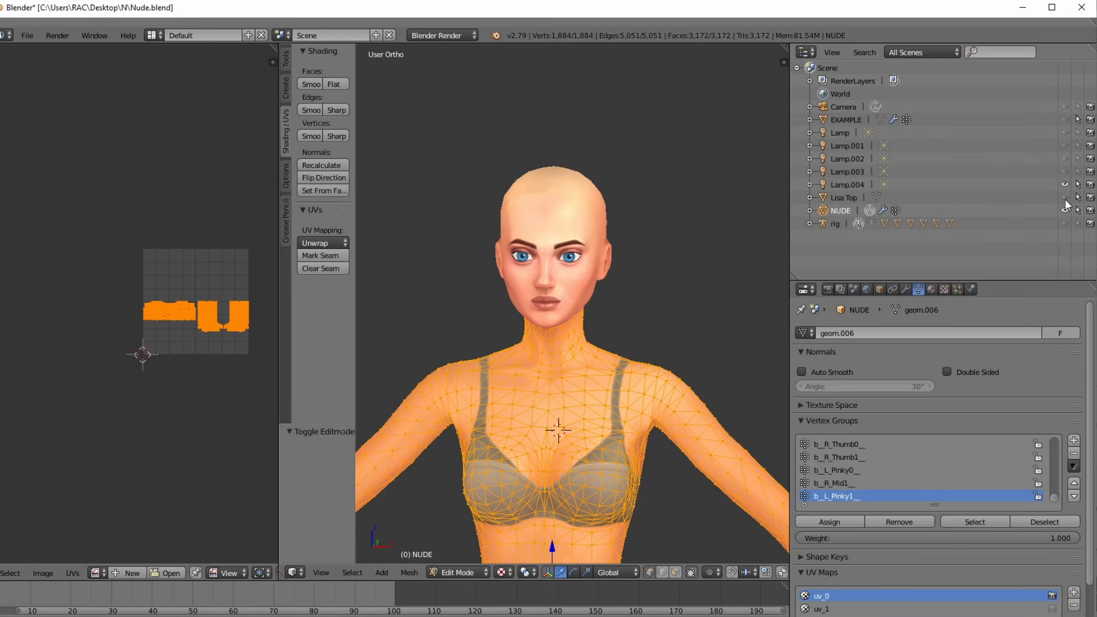
- Unhide the Lisa Top over the NUDE body and switch the selection mode to face select
left_click(1065, 198)
scroll(572, 358, "down", 4)
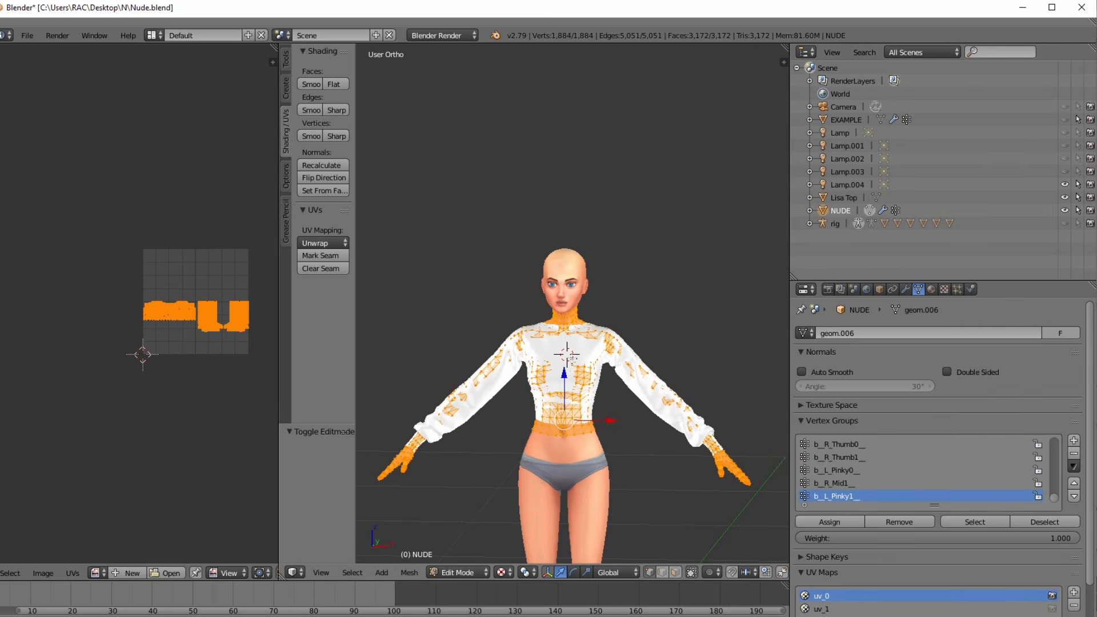
scroll(572, 358, "up", 2)
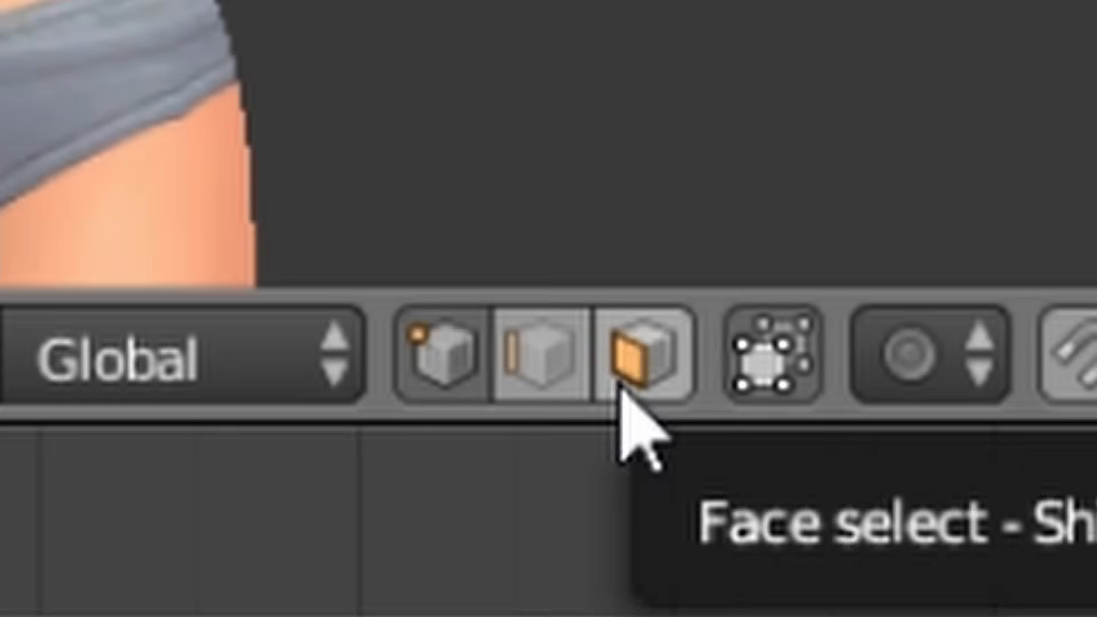
left_click(629, 354)
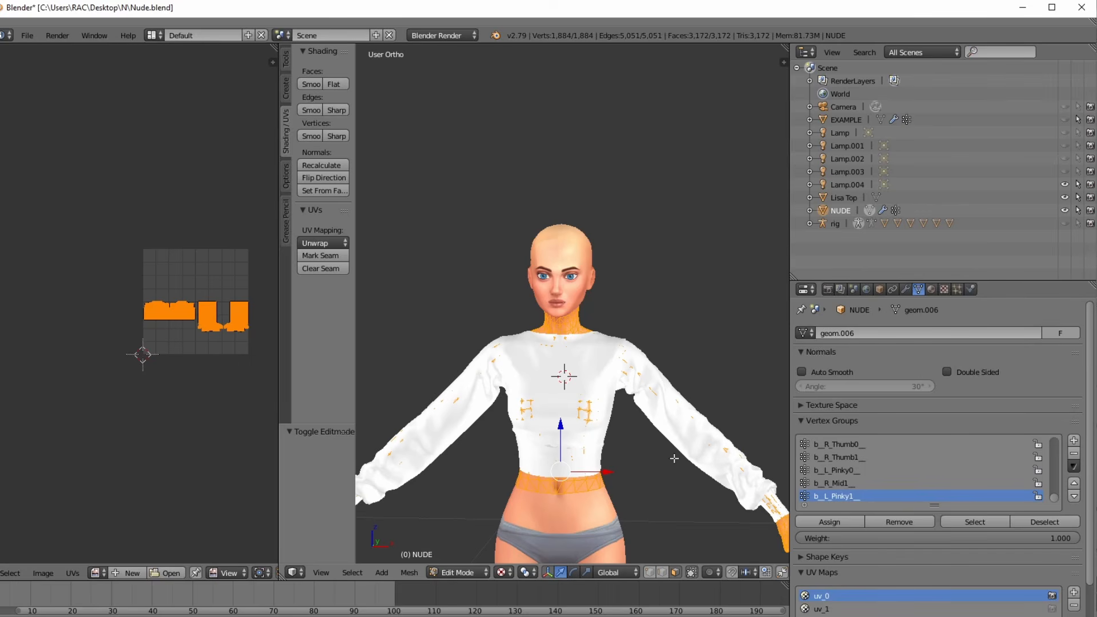
- Deselect the NUDE body's faces on the front of the neck above the top's neckline using circle select
scroll(719, 390, "up", 2)
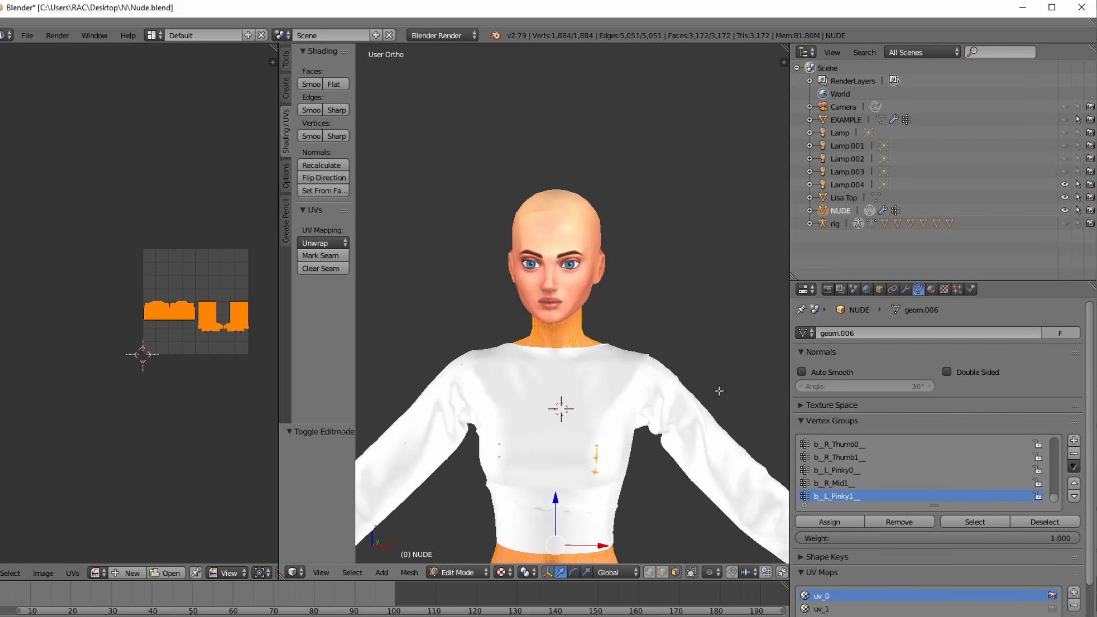
scroll(719, 391, "down", 1)
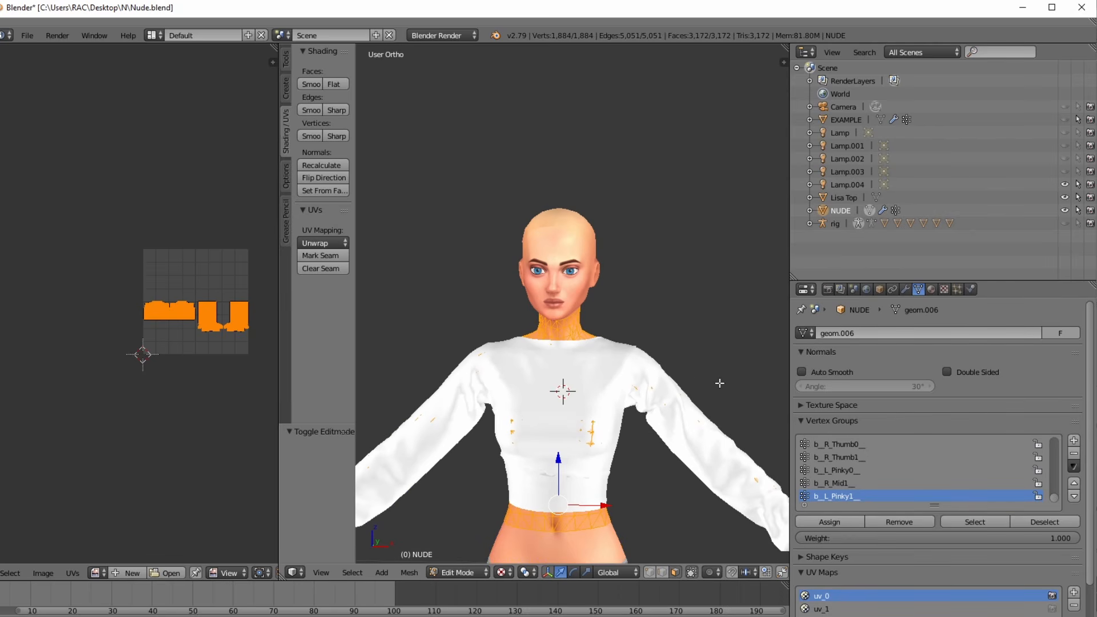
scroll(200, 309, "up", 4)
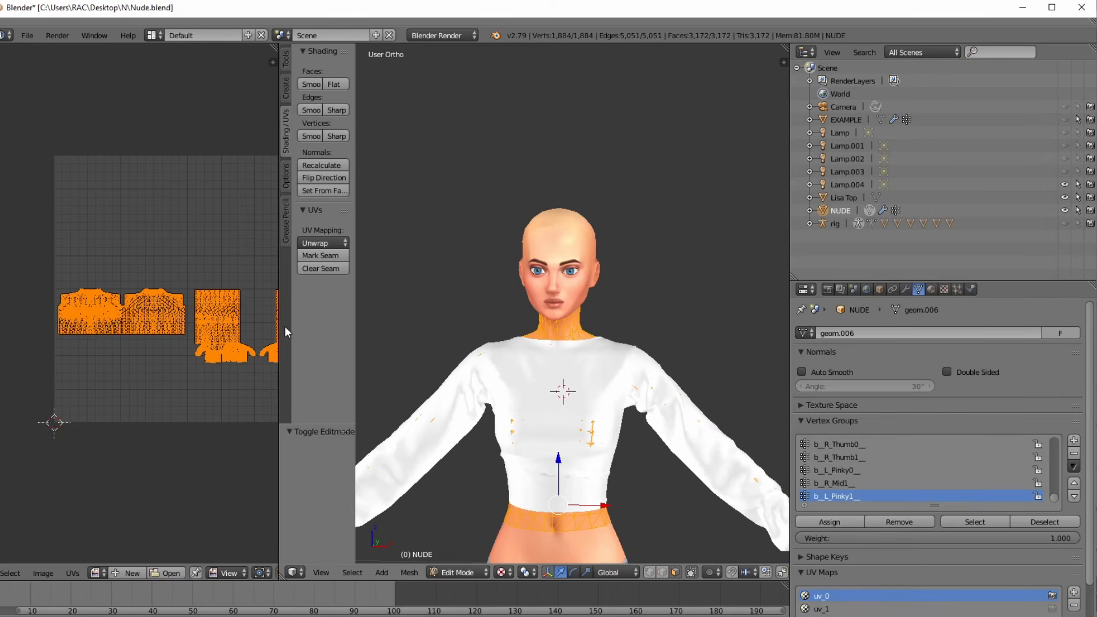
scroll(532, 337, "down", 3)
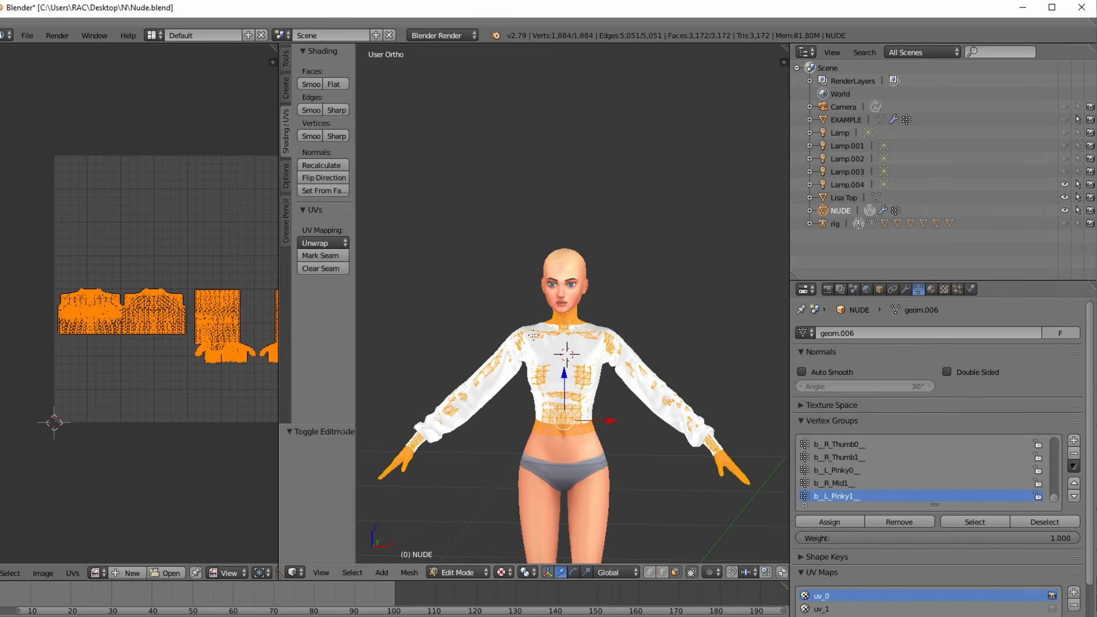
scroll(533, 321, "up", 5)
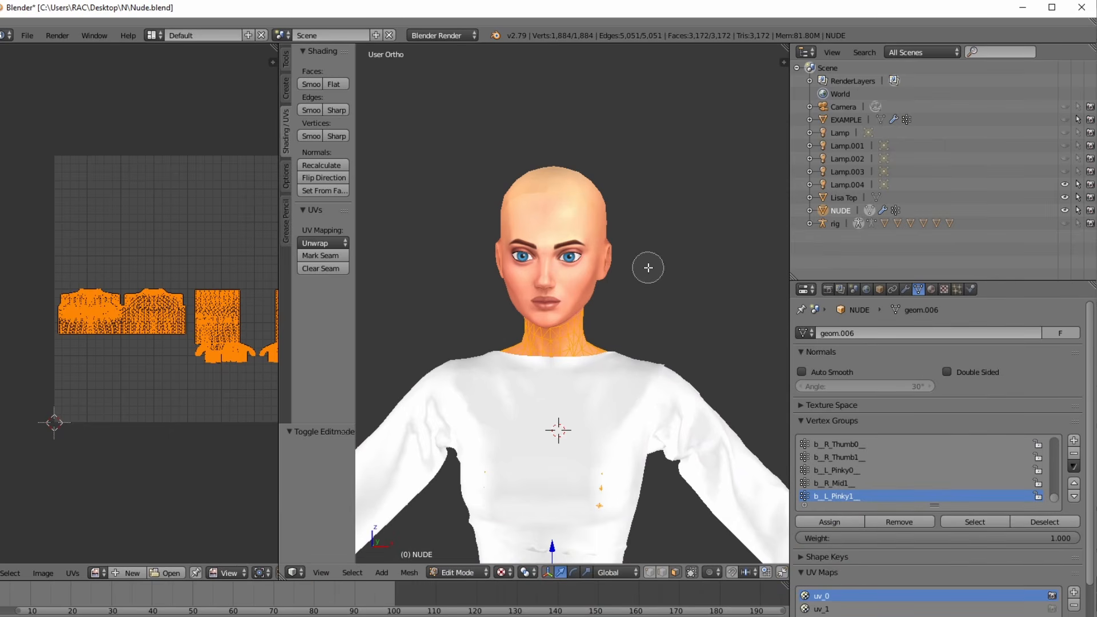
scroll(648, 267, "down", 2)
scroll(647, 268, "up", 1)
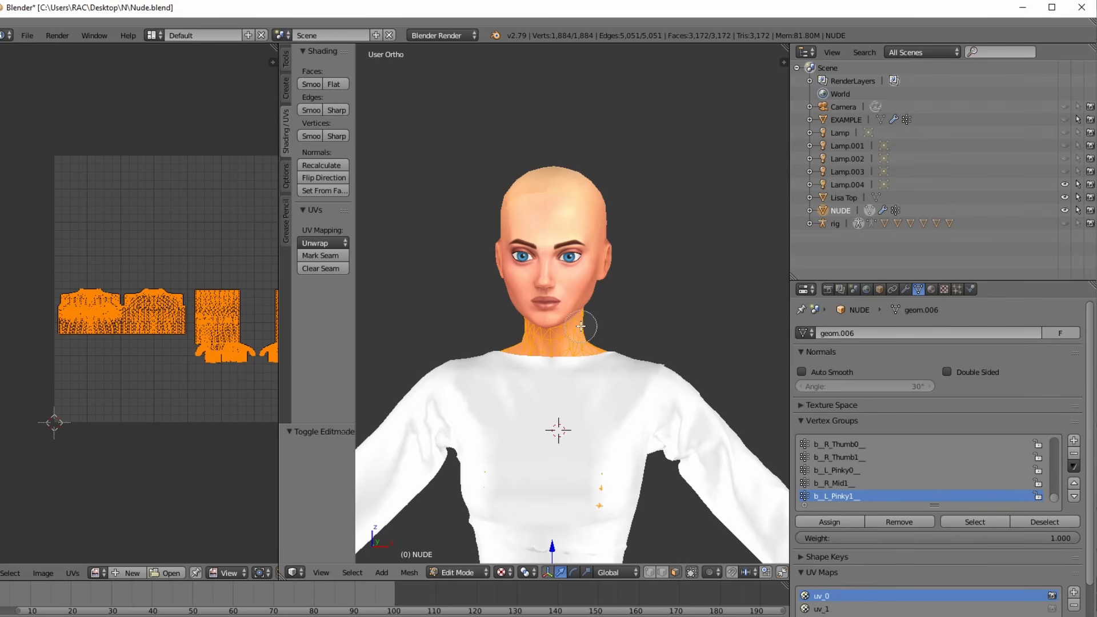
mouse_move(575, 333)
middle_mouse_down()
mouse_move(529, 325)
mouse_move(583, 325)
mouse_move(600, 419)
middle_mouse_up()
key("Escape")
scroll(584, 327, "down", 2)
scroll(584, 327, "up", 6)
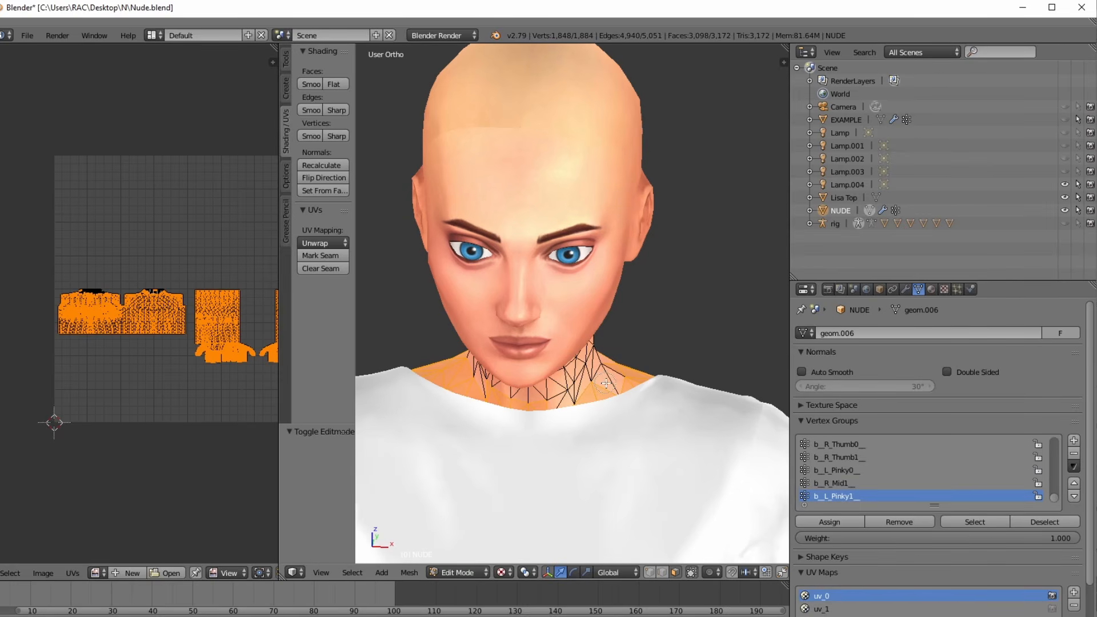
mouse_move(606, 384)
middle_mouse_down()
mouse_move(594, 391)
mouse_move(594, 380)
mouse_move(628, 368)
mouse_move(521, 404)
mouse_move(438, 363)
mouse_move(449, 370)
middle_mouse_up()
key("Escape")
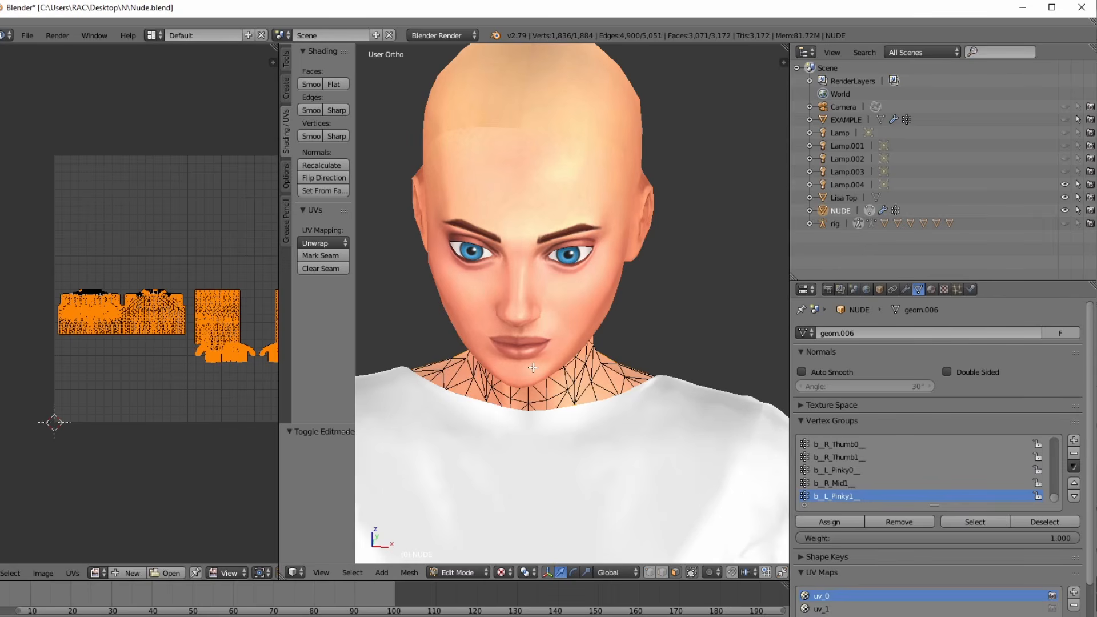
- Deselect the remaining exposed faces along the side of the NUDE body's neck
mouse_move(585, 358)
middle_mouse_down()
mouse_move(531, 305)
mouse_move(562, 317)
mouse_move(678, 321)
mouse_move(637, 337)
middle_mouse_up()
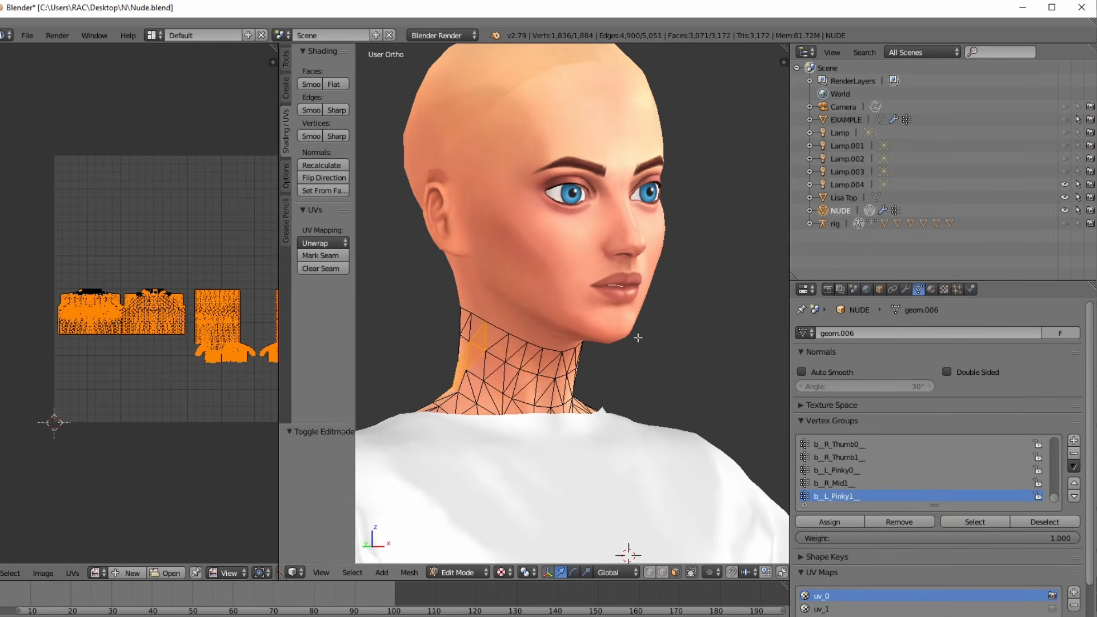
right_click(487, 332, "shift")
right_click(472, 353, "shift")
middle_click_drag(467, 352, 564, 373)
right_click(547, 401, "shift")
right_click(529, 410, "shift")
right_click(522, 341, "shift")
middle_click_drag(529, 337, 603, 341)
right_click(577, 365, "shift")
right_click(576, 396, "shift")
- Deselect the exposed faces at the back of the neck, down to the top's collar
middle_click_drag(583, 395, 654, 376)
right_click(599, 364, "shift")
right_click(599, 378, "shift")
right_click(599, 398, "shift")
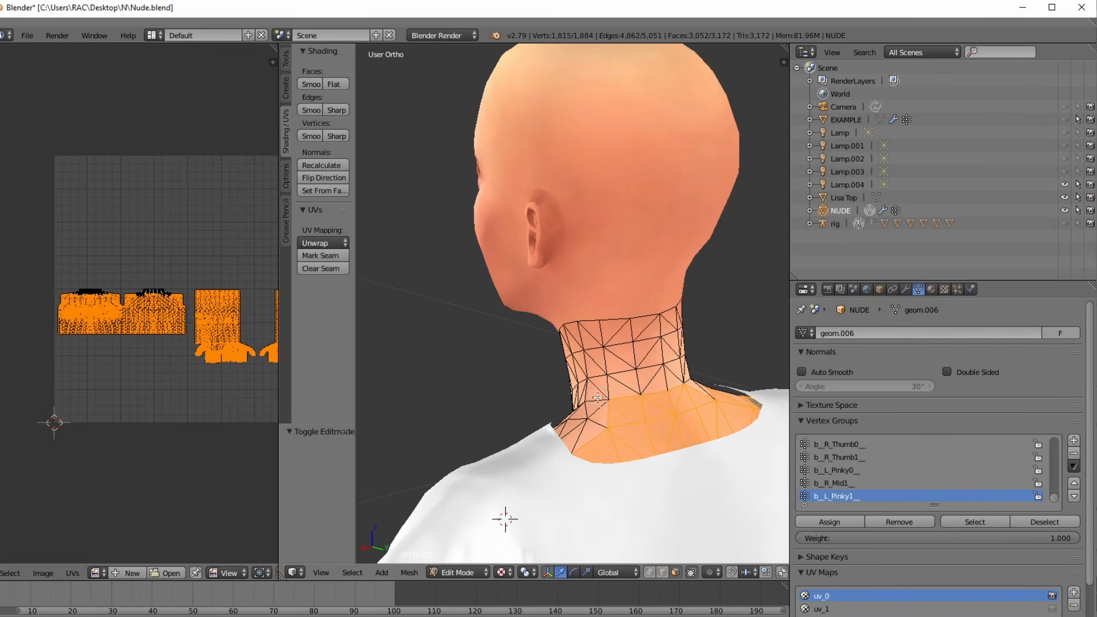
right_click(619, 407, "shift")
right_click(630, 434, "shift")
right_click(607, 443, "shift")
- Deselect the last exposed faces at the base of the neck along the collar, checking all around
mouse_move(620, 412)
middle_mouse_down()
mouse_move(568, 414)
mouse_move(710, 435)
mouse_move(605, 453)
mouse_move(619, 447)
mouse_move(577, 502)
middle_mouse_up()
key("c")
right_click(710, 435)
key("c")
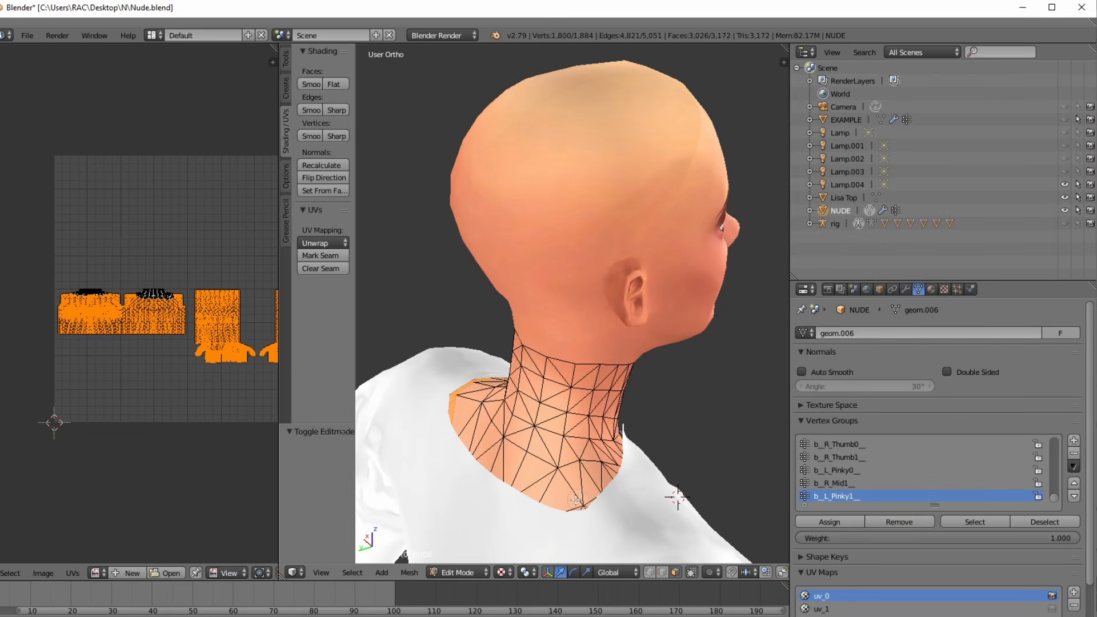
mouse_move(474, 432)
middle_mouse_down()
mouse_move(464, 417)
mouse_move(482, 386)
mouse_move(650, 366)
mouse_move(714, 392)
middle_mouse_up()
right_click(480, 386)
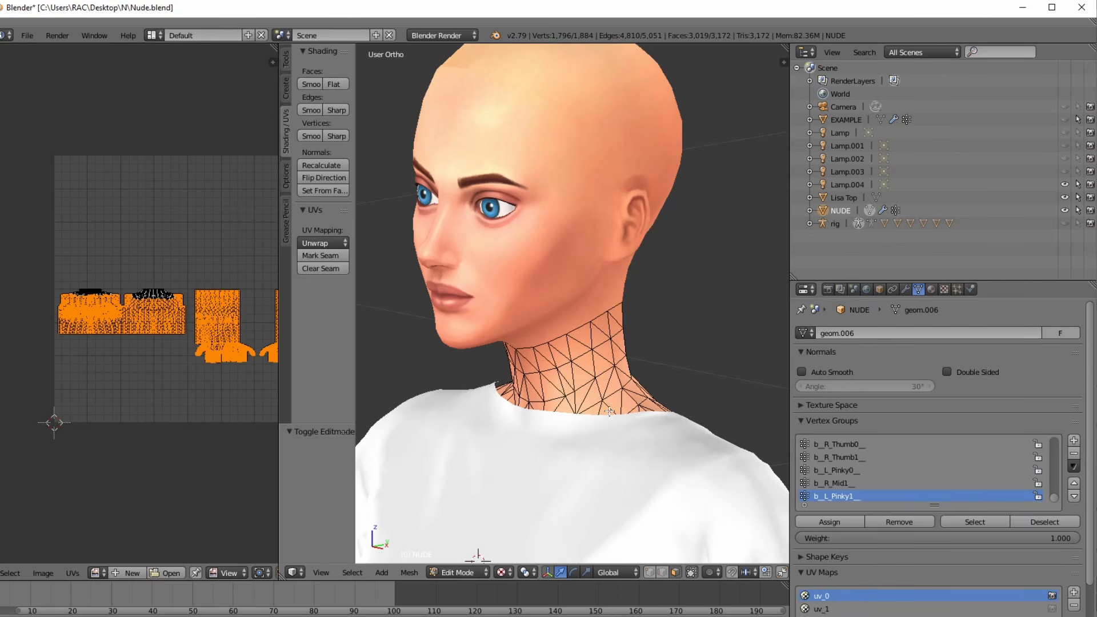
middle_click_drag(609, 412, 490, 360)
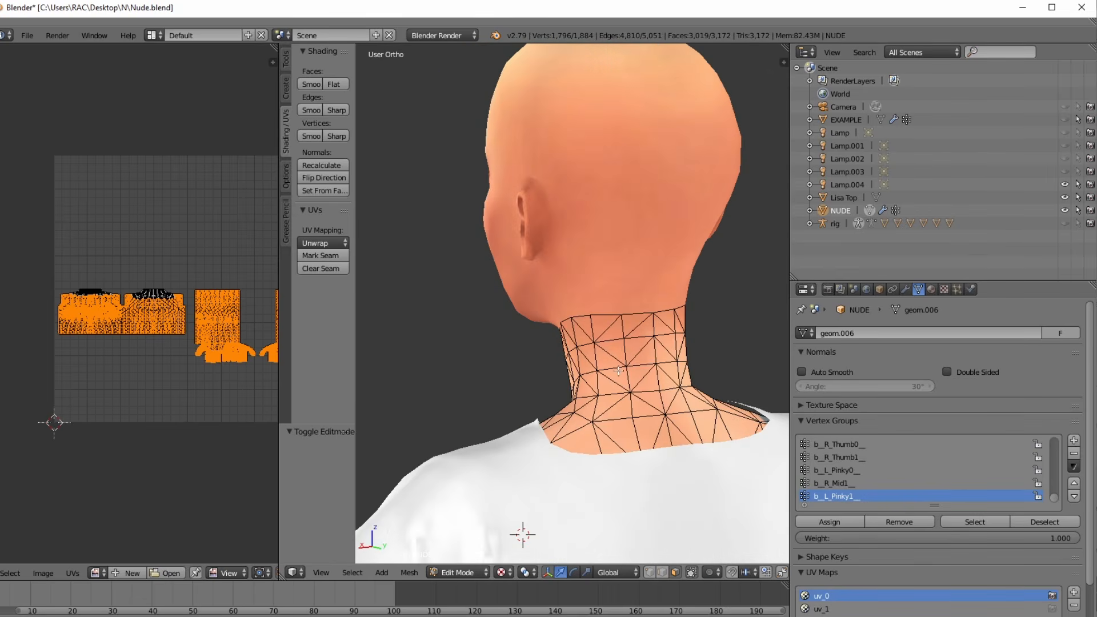
middle_click_drag(589, 364, 604, 383)
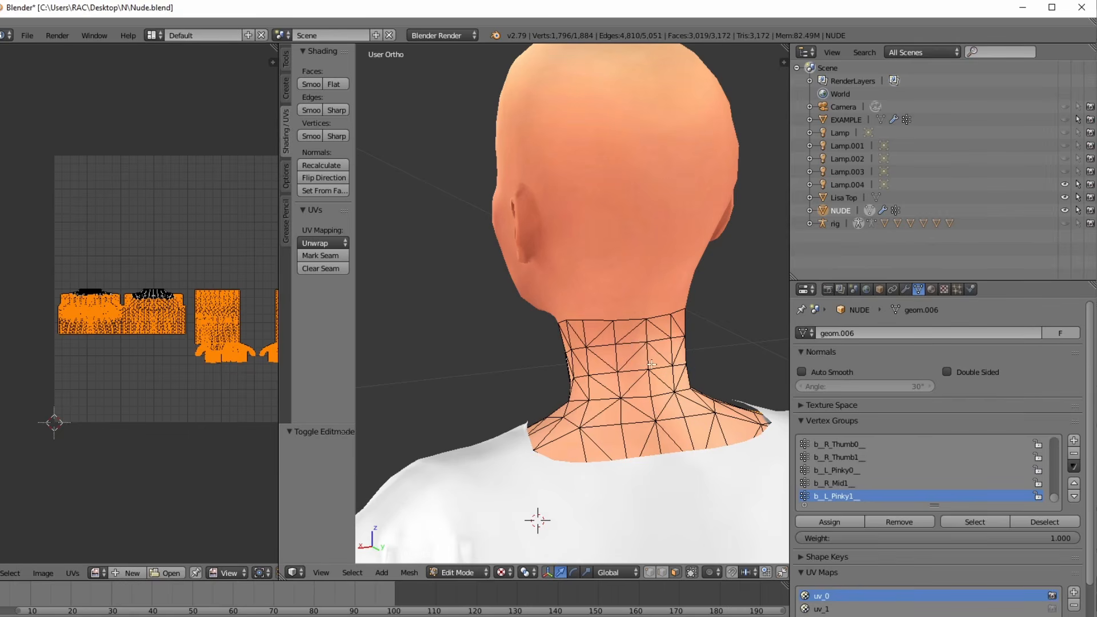
- Deselect the band of NUDE body faces exposed at the waist below the top's hem, all around the body
mouse_move(651, 363)
middle_mouse_down()
mouse_move(680, 544)
mouse_move(637, 464)
mouse_move(520, 434)
mouse_move(655, 373)
mouse_move(485, 363)
mouse_move(672, 374)
mouse_move(549, 353)
mouse_move(514, 332)
mouse_move(637, 334)
mouse_move(471, 374)
middle_mouse_up()
scroll(637, 465, "down", 8)
scroll(519, 431, "up", 8)
right_click(668, 374)
key("c")
scroll(537, 345, "up", 2)
right_click(640, 338)
key("c")
mouse_move(471, 377)
middle_mouse_down()
mouse_move(622, 351)
mouse_move(527, 372)
middle_mouse_up()
right_click(600, 355)
key("c")
right_click(623, 352)
key("c")
right_click(678, 374)
mouse_move(642, 369)
middle_mouse_down()
mouse_move(678, 374)
mouse_move(471, 342)
mouse_move(518, 334)
mouse_move(579, 354)
mouse_move(698, 326)
middle_mouse_up()
- Examine how the deselected neck and waist faces appear in the uv_0 layout and on the body
scroll(173, 366, "up", 4)
scroll(173, 366, "up", 3)
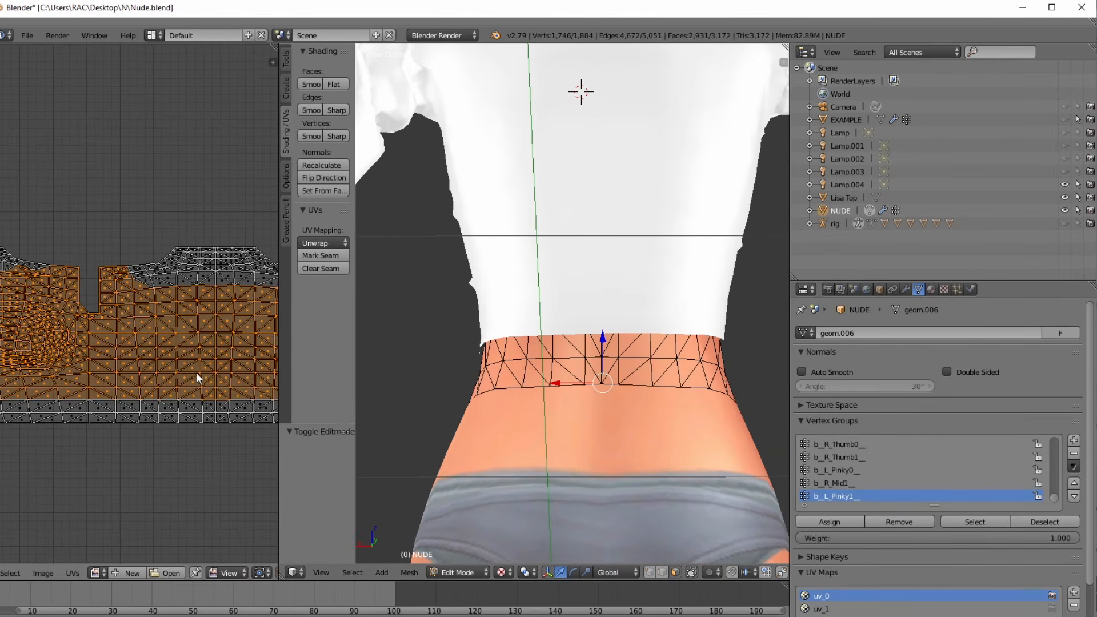
scroll(143, 321, "up", 1)
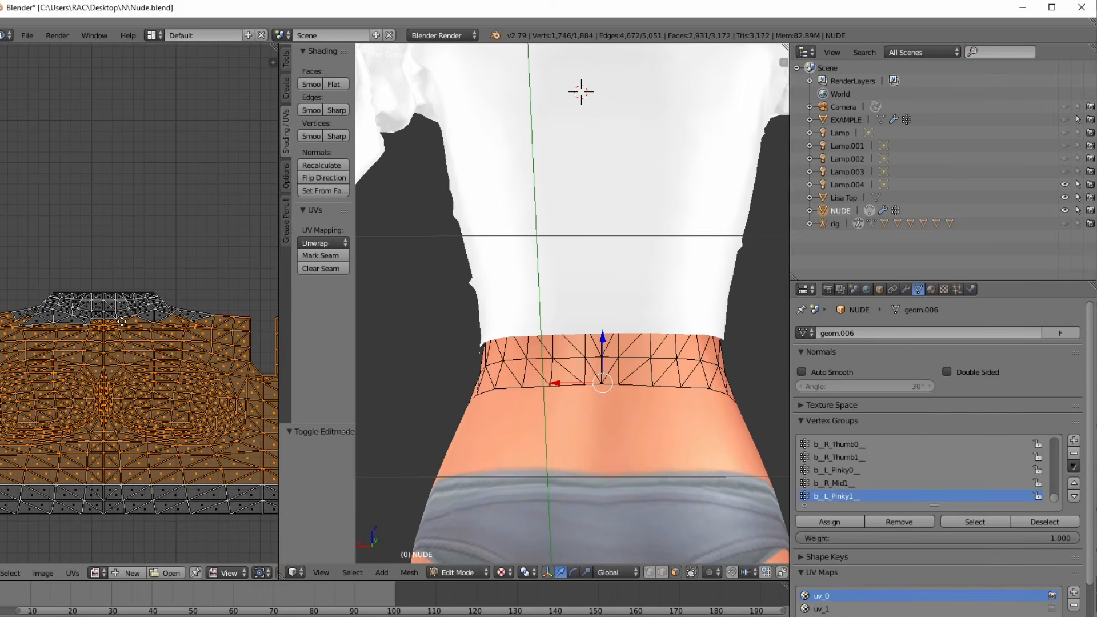
middle_click_drag(175, 348, 116, 320)
scroll(129, 325, "down", 1)
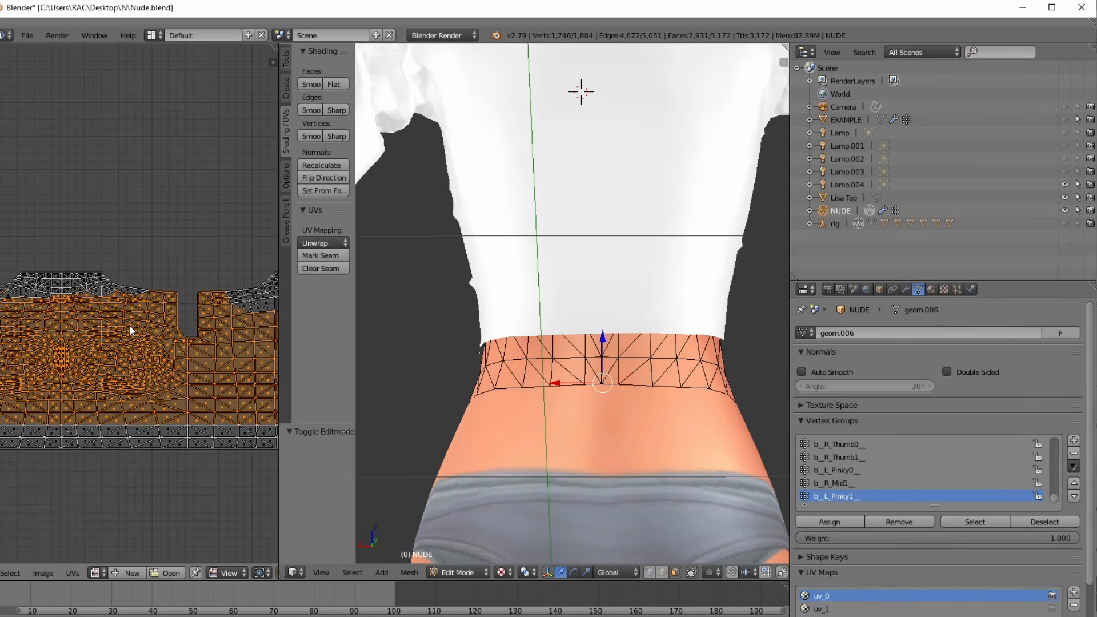
scroll(566, 365, "down", 6)
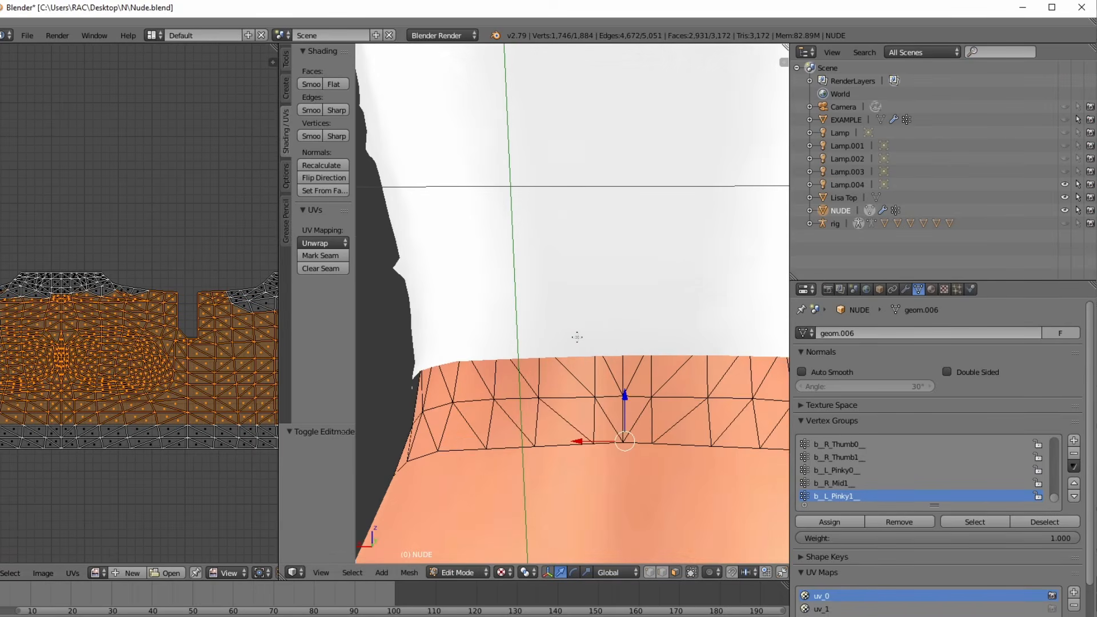
scroll(571, 365, "up", 3)
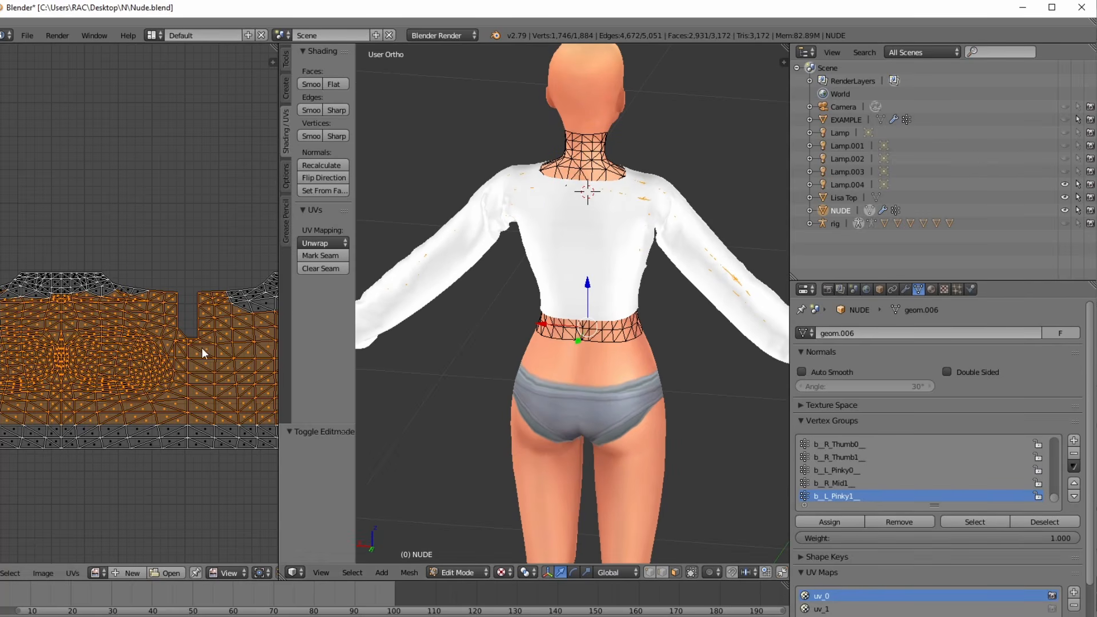
scroll(163, 378, "down", 3)
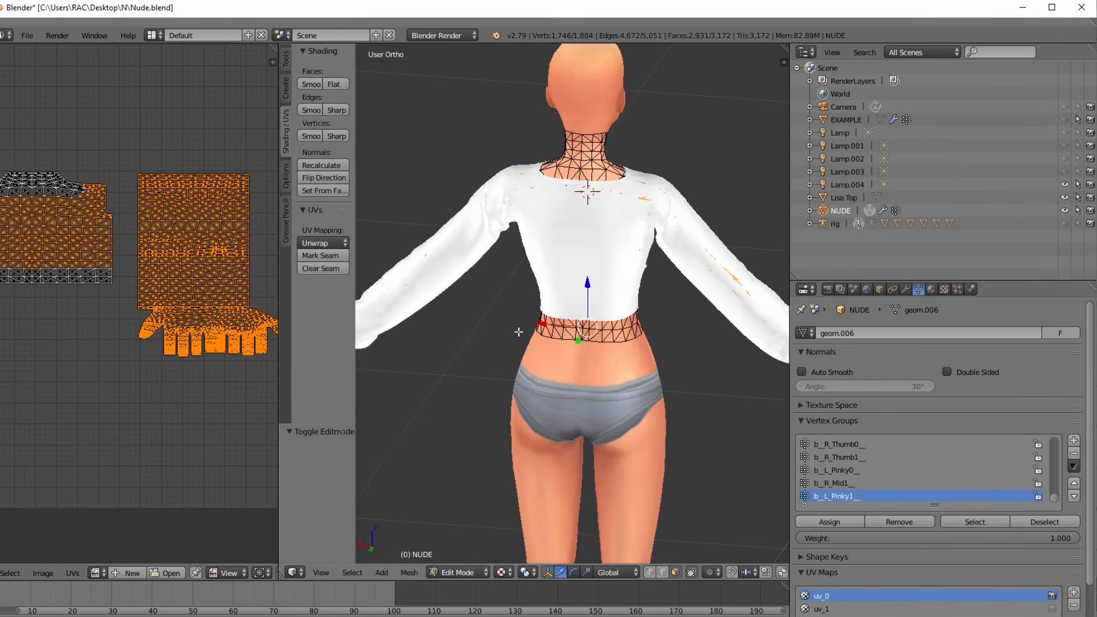
- Try to deselect the exposed faces of one hand with circle select on the body
scroll(618, 374, "down", 2)
middle_click_drag(640, 378, 457, 369)
scroll(622, 370, "up", 2)
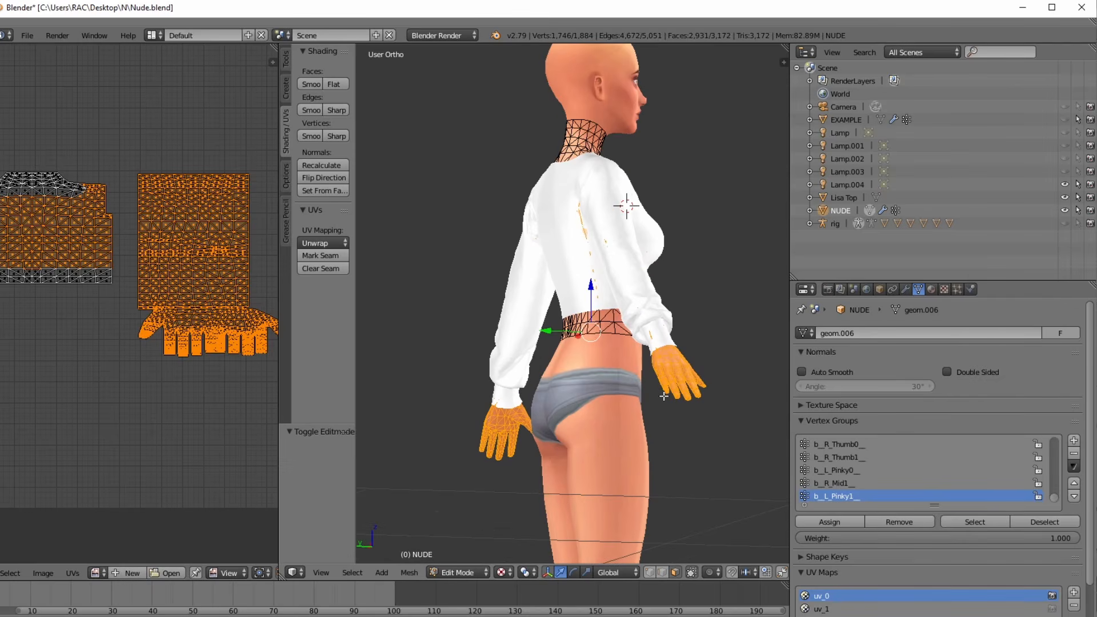
mouse_move(663, 396)
middle_mouse_down()
mouse_move(584, 392)
mouse_move(568, 414)
mouse_move(559, 382)
middle_mouse_up()
key("c")
right_click(559, 382)
scroll(127, 384, "up", 1)
scroll(153, 373, "down", 2)
scroll(153, 373, "up", 2)
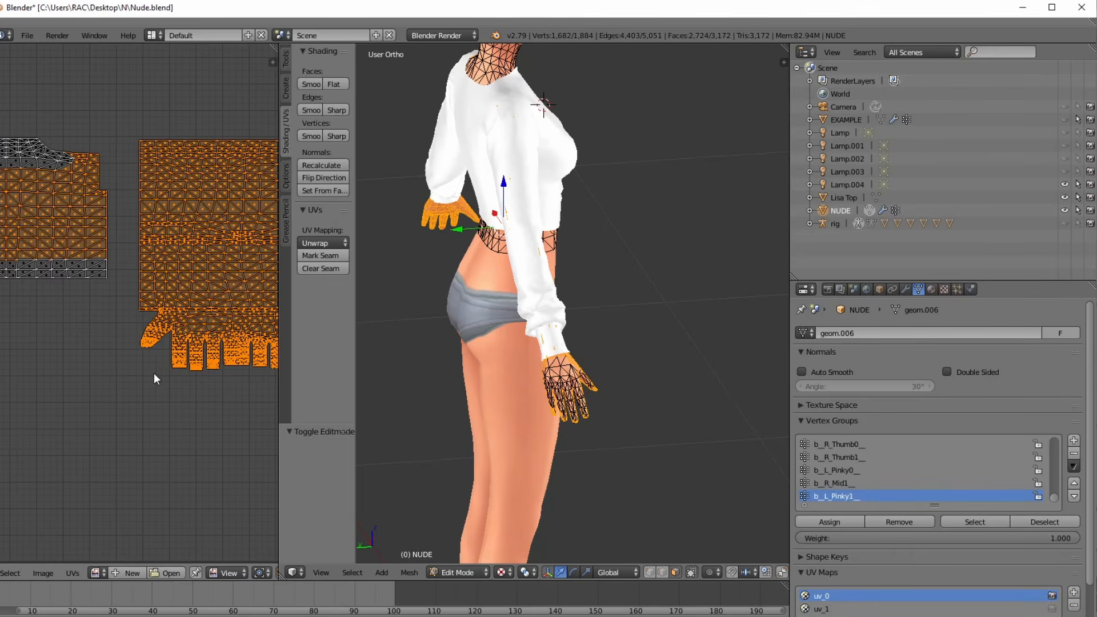
- Deselect the overlapping hand islands and their wrist edge in the uv_0 layout using border select
middle_click_drag(185, 350, 86, 323)
scroll(126, 310, "up", 2)
scroll(121, 307, "down", 5)
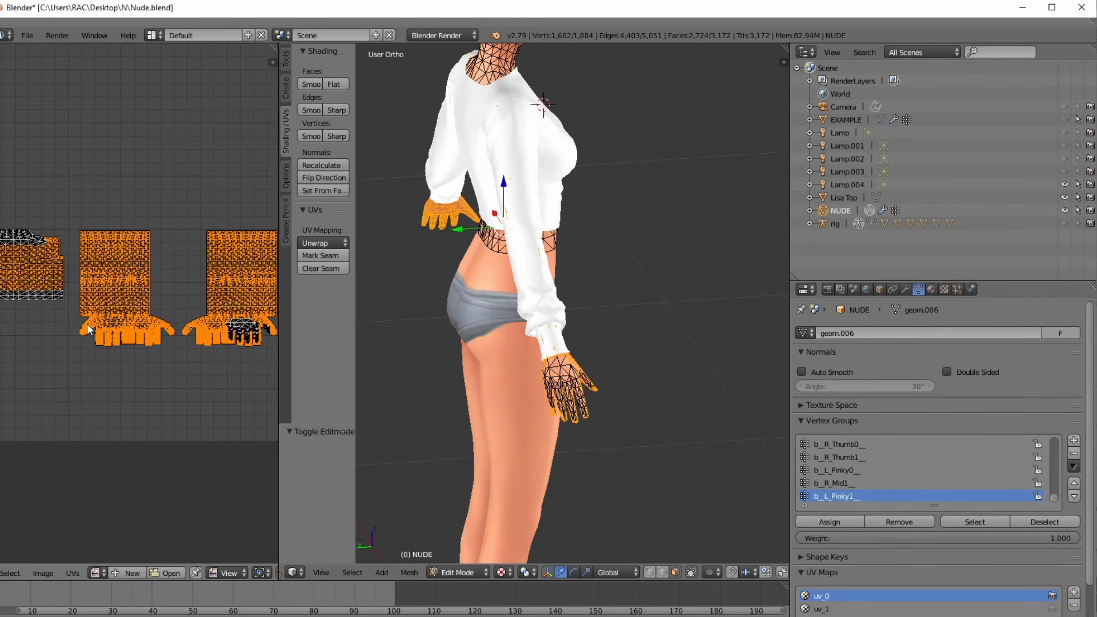
scroll(85, 323, "down", 3)
scroll(86, 314, "up", 7)
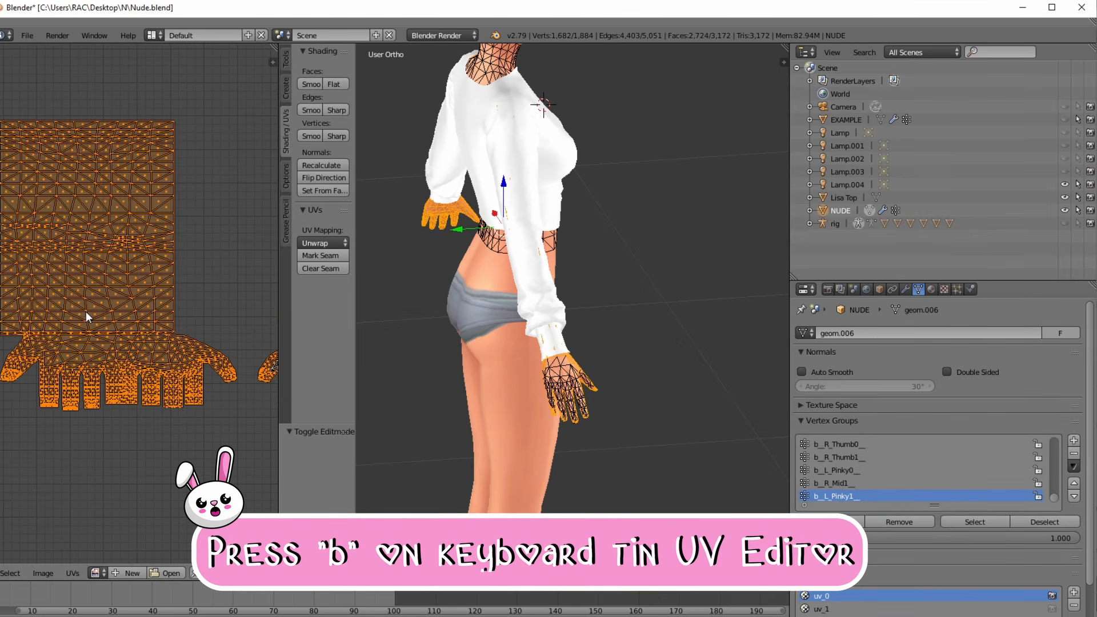
middle_click_drag(28, 340, 57, 338)
key("b")
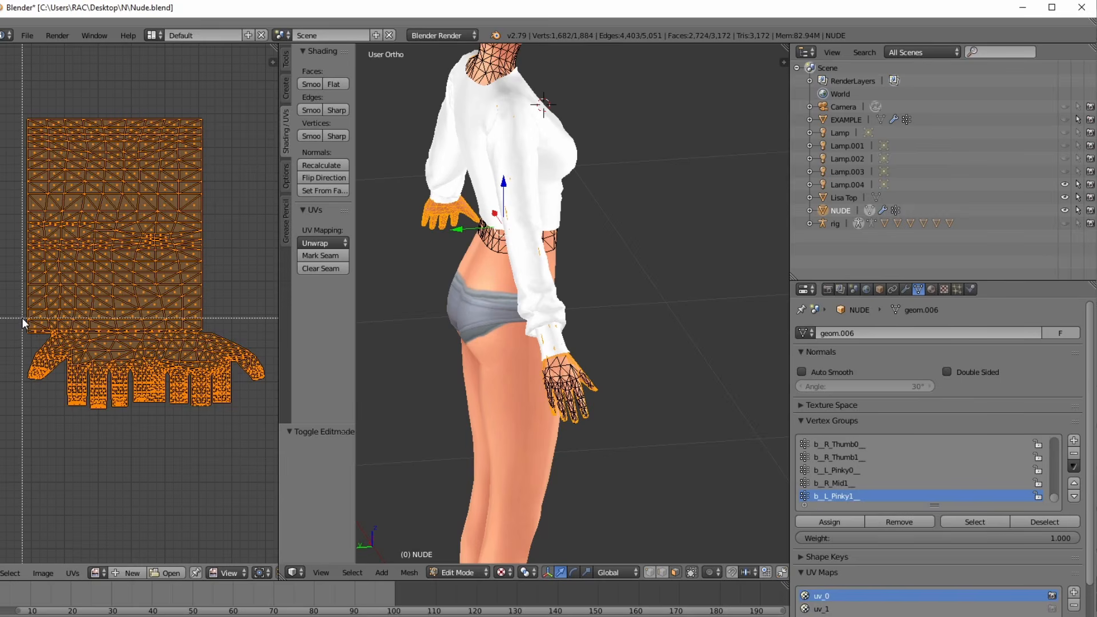
key("Escape")
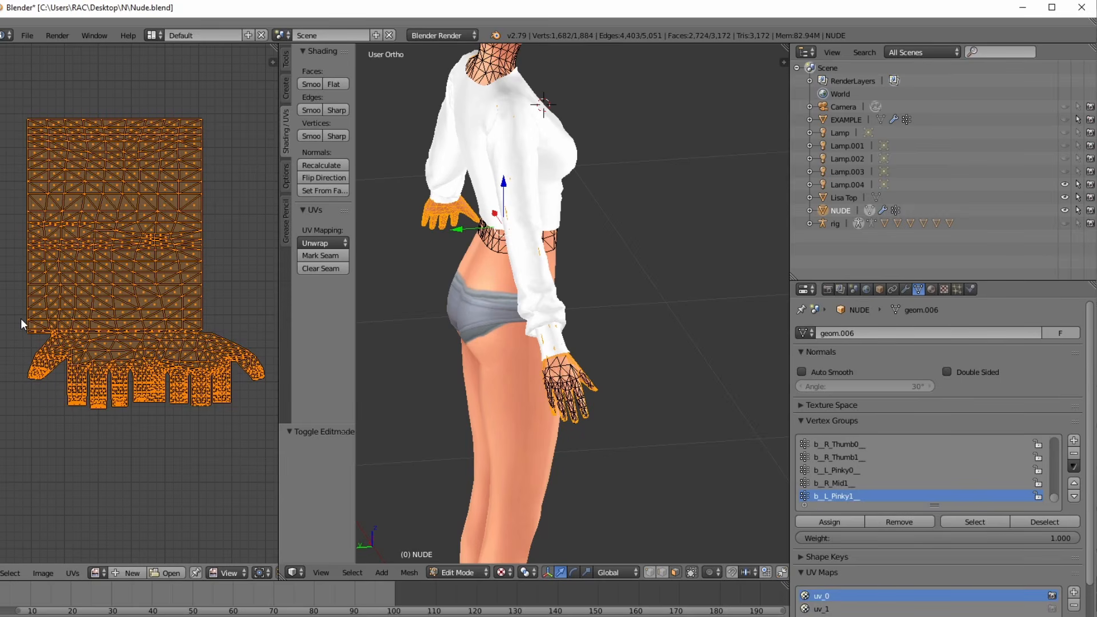
left_click_drag(20, 317, 928, 461)
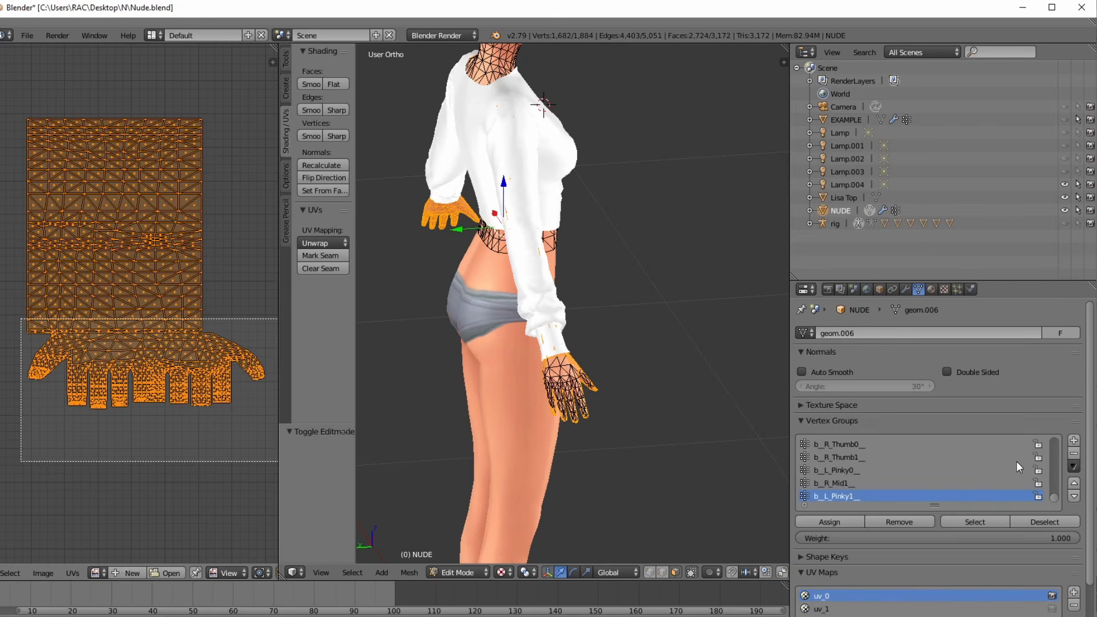
middle_click_drag(1016, 461, 1016, 461)
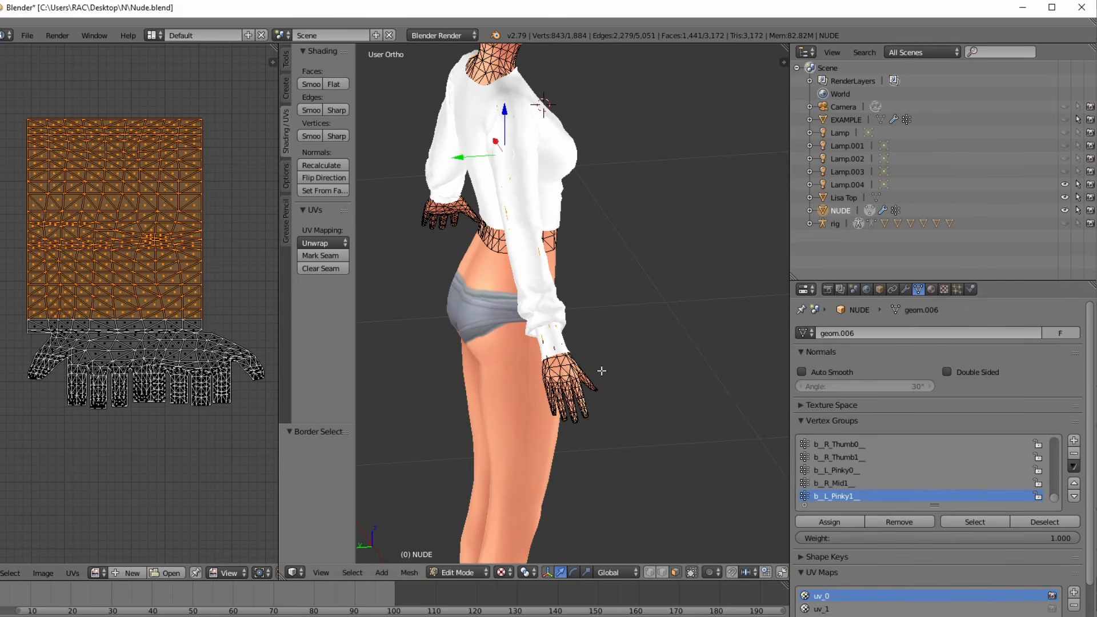
- Examine the deselected hand and wrist faces in the UV layout and compare them with the body
middle_click_drag(139, 420, 5, 365)
scroll(56, 342, "up", 1)
middle_click_drag(195, 351, 110, 338)
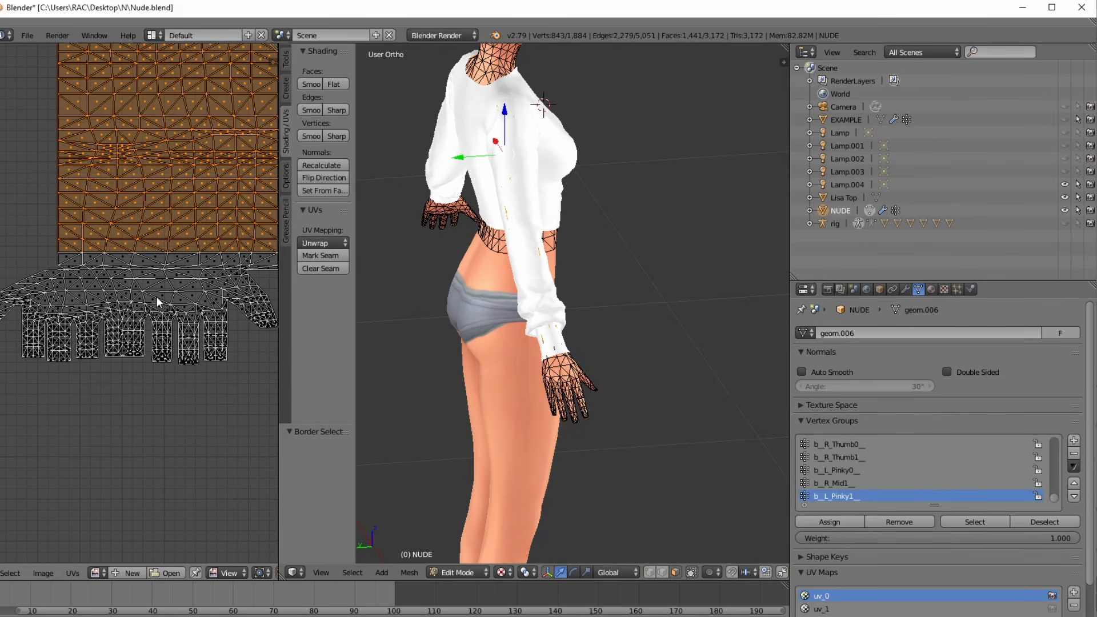
scroll(564, 408, "up", 3)
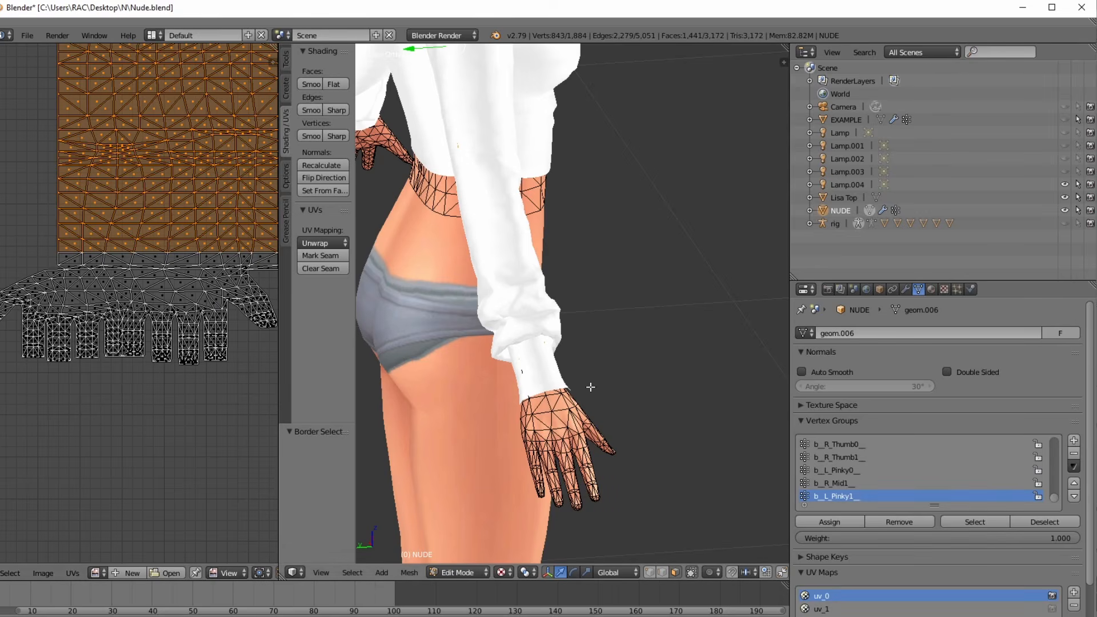
middle_click_drag(95, 273, 237, 275)
middle_click_drag(31, 289, 211, 303)
middle_click_drag(646, 443, 539, 382)
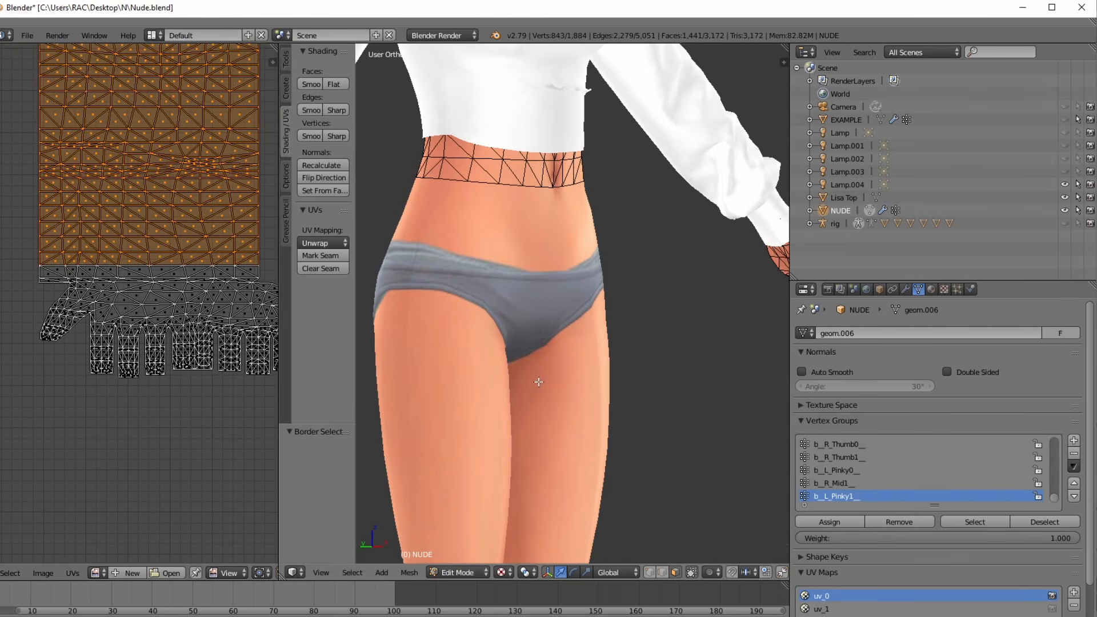
scroll(538, 382, "down", 5)
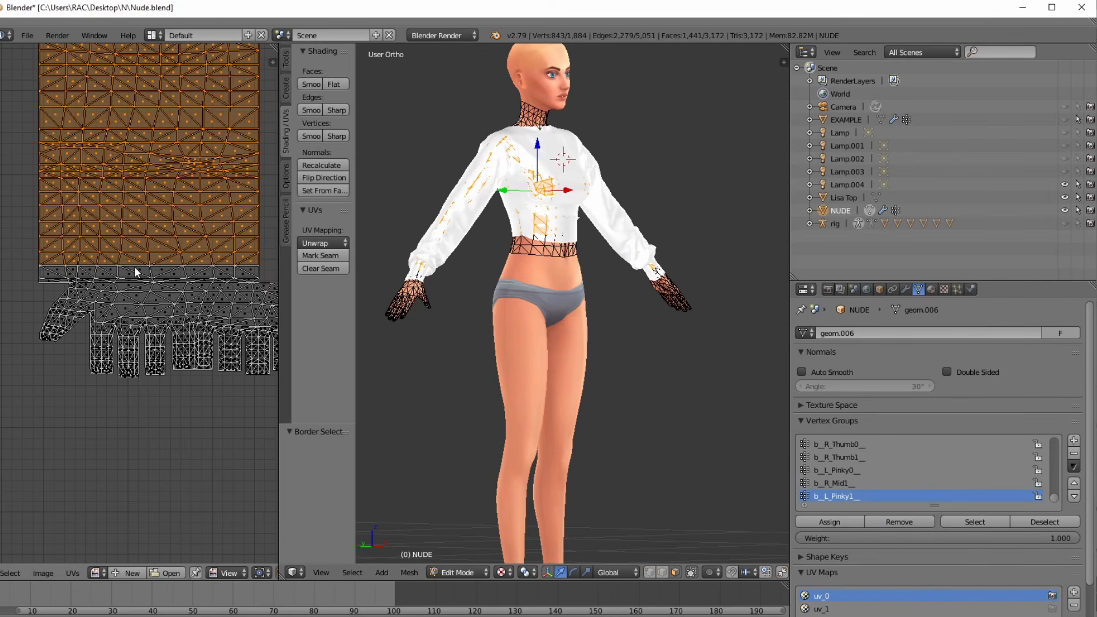
- Delete the selected NUDE body faces hidden beneath the Lisa Top using the Faces option, keeping the neck, waist and hands
scroll(137, 286, "down", 5)
scroll(101, 289, "up", 3)
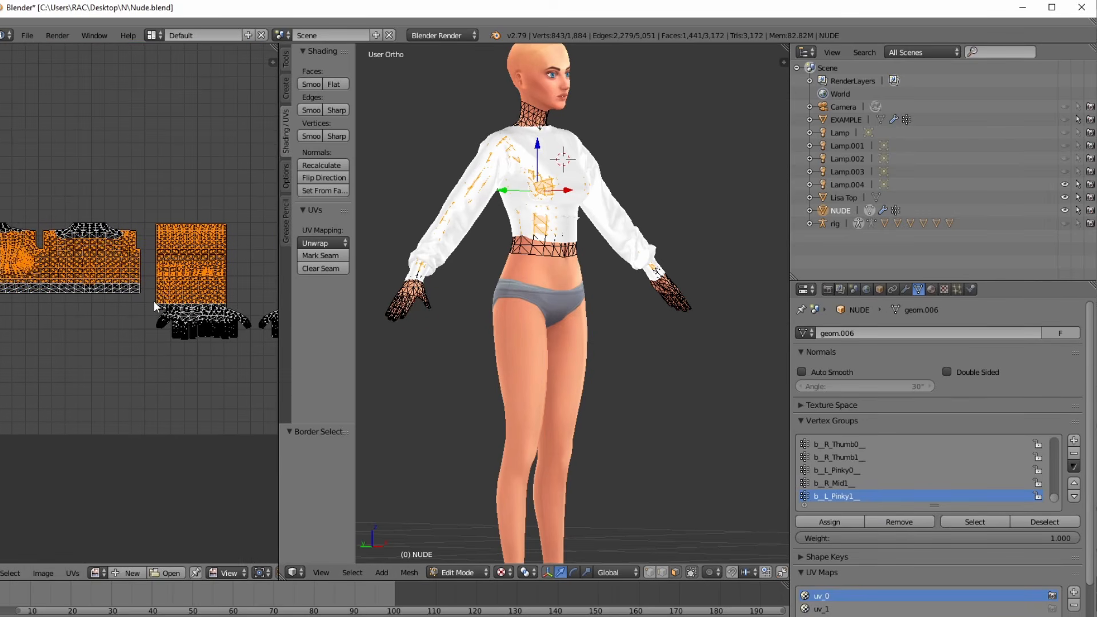
scroll(501, 272, "up", 5)
scroll(557, 260, "up", 2)
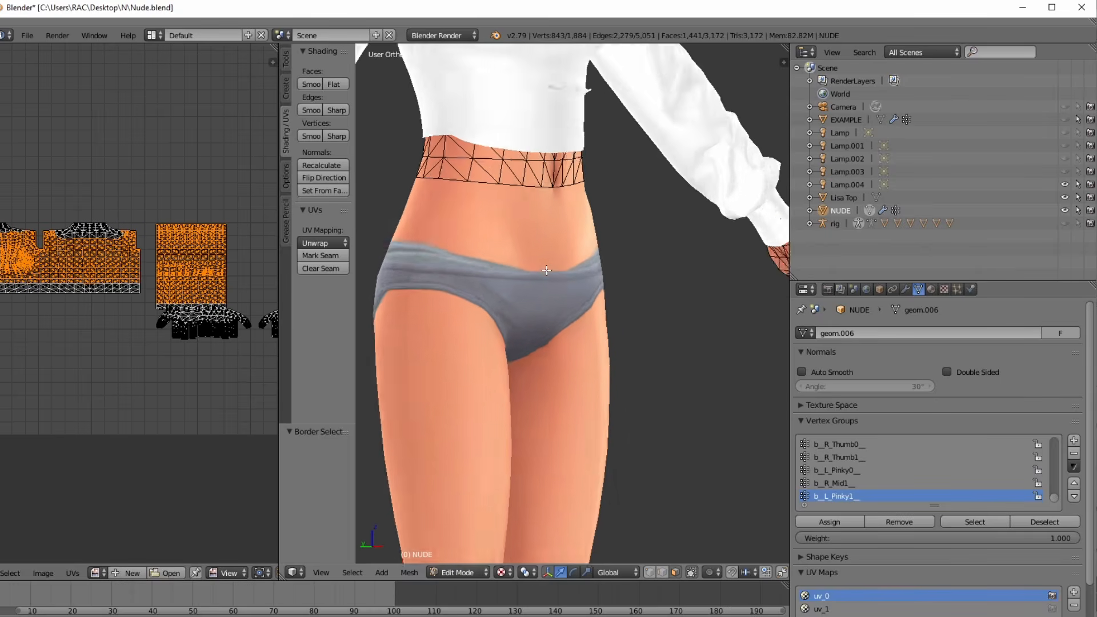
scroll(536, 272, "down", 9)
scroll(589, 347, "up", 2)
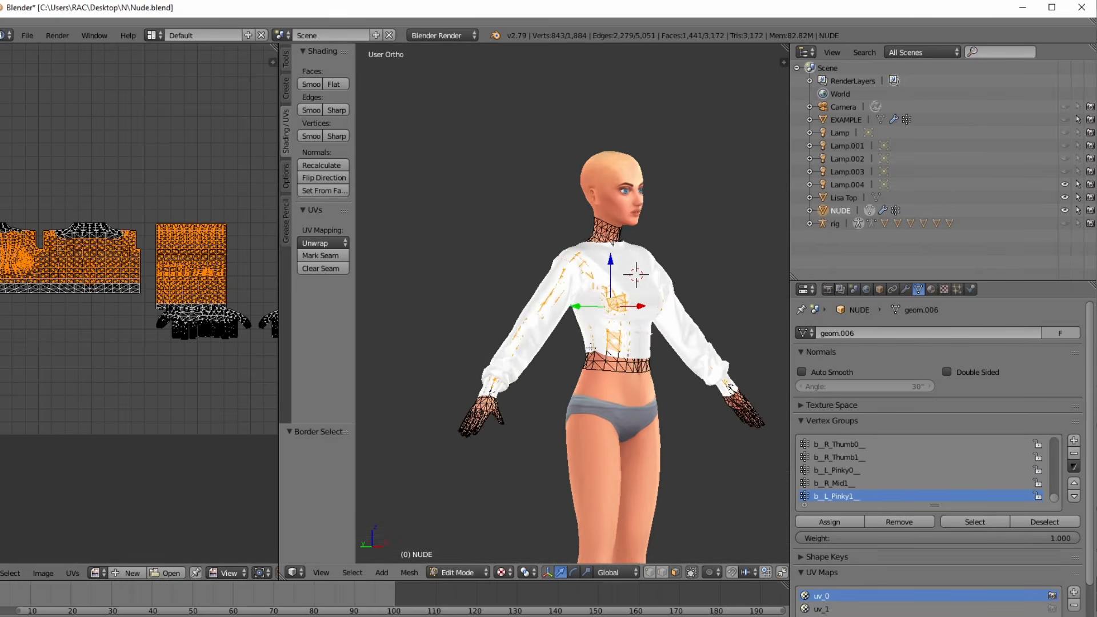
scroll(591, 340, "down", 3)
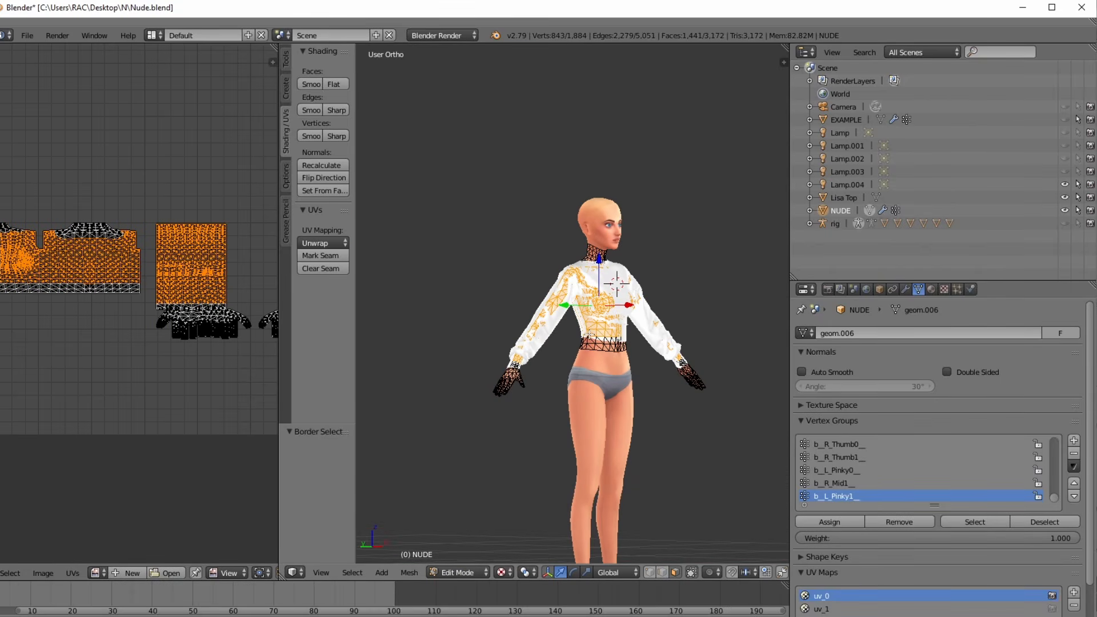
middle_click_drag(614, 370, 660, 356)
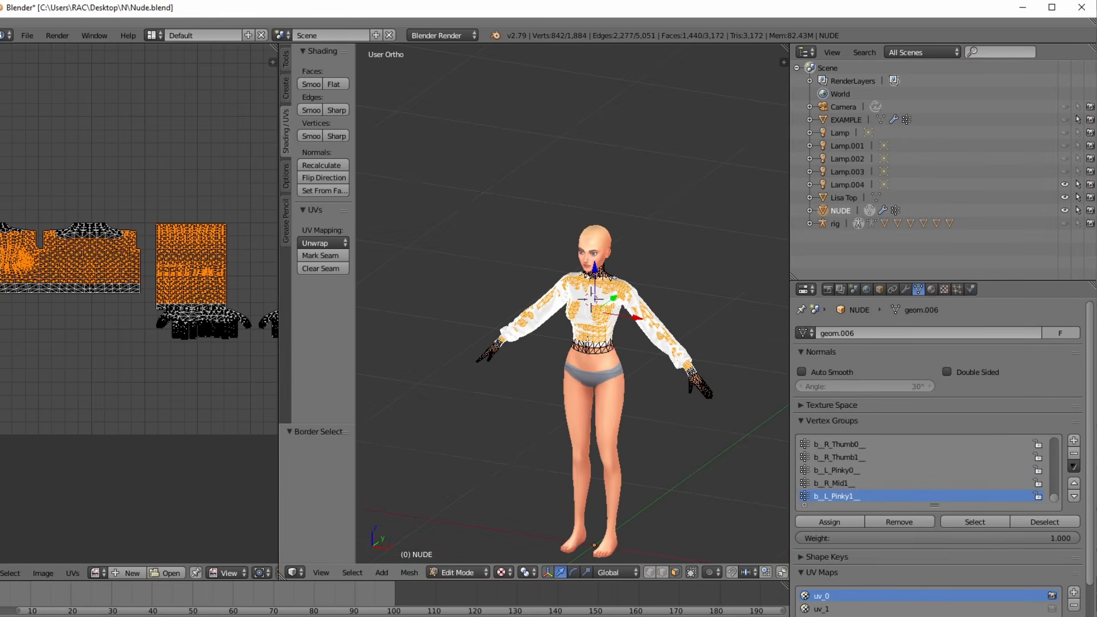
scroll(588, 341, "up", 4)
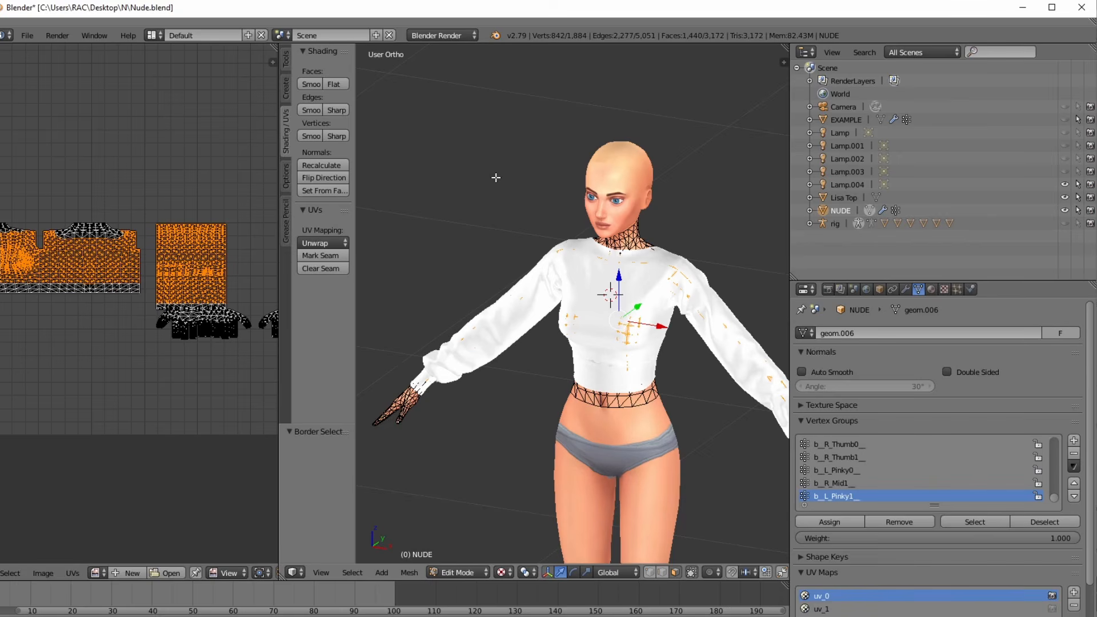
middle_click_drag(495, 176, 638, 189)
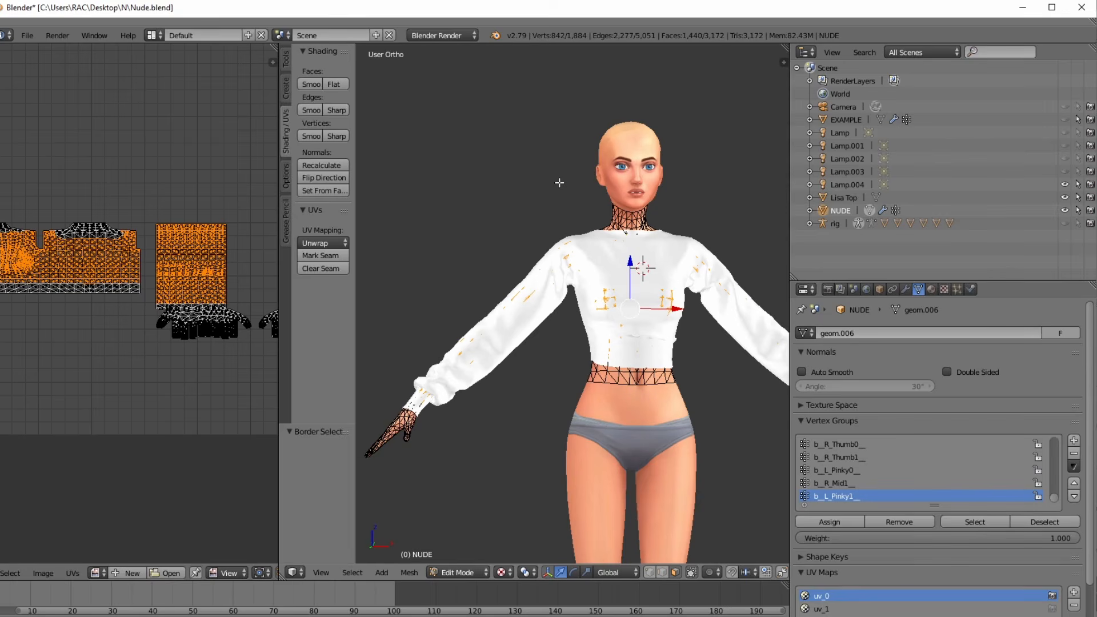
key("x")
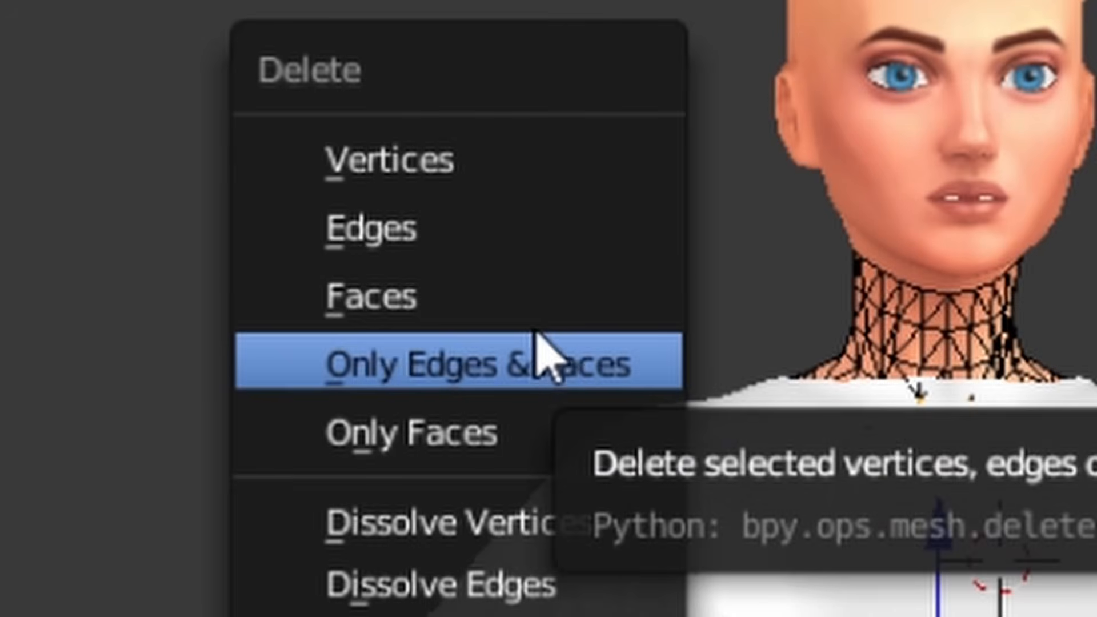
left_click(502, 311)
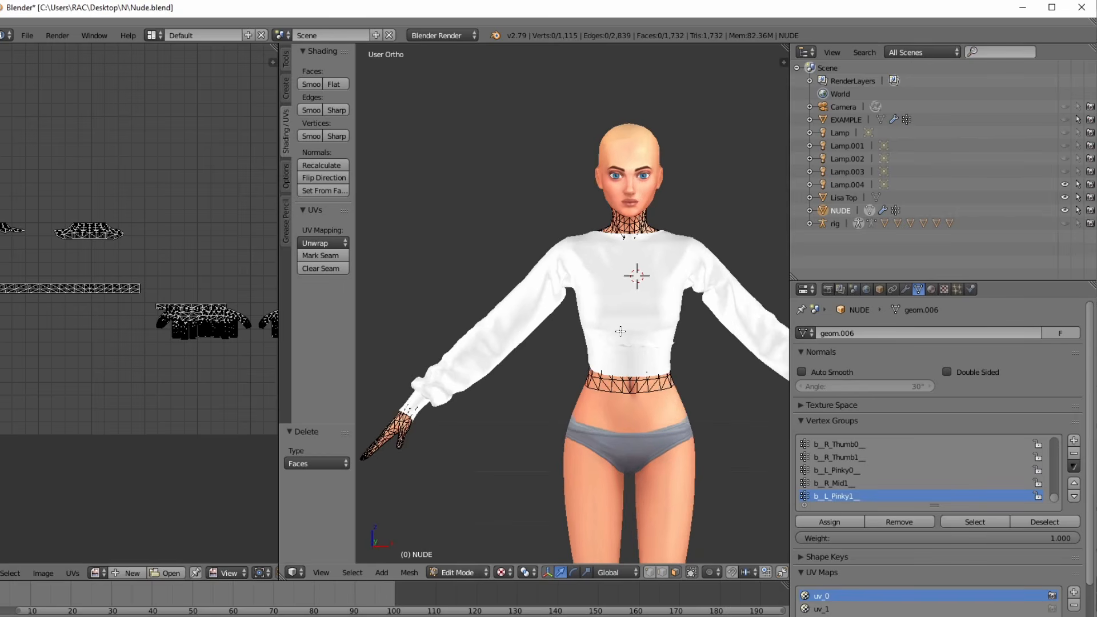
- Examine the remaining neck, waist and hand faces around the Lisa Top and their islands in the uv_0 layout
middle_click_drag(668, 309, 553, 332)
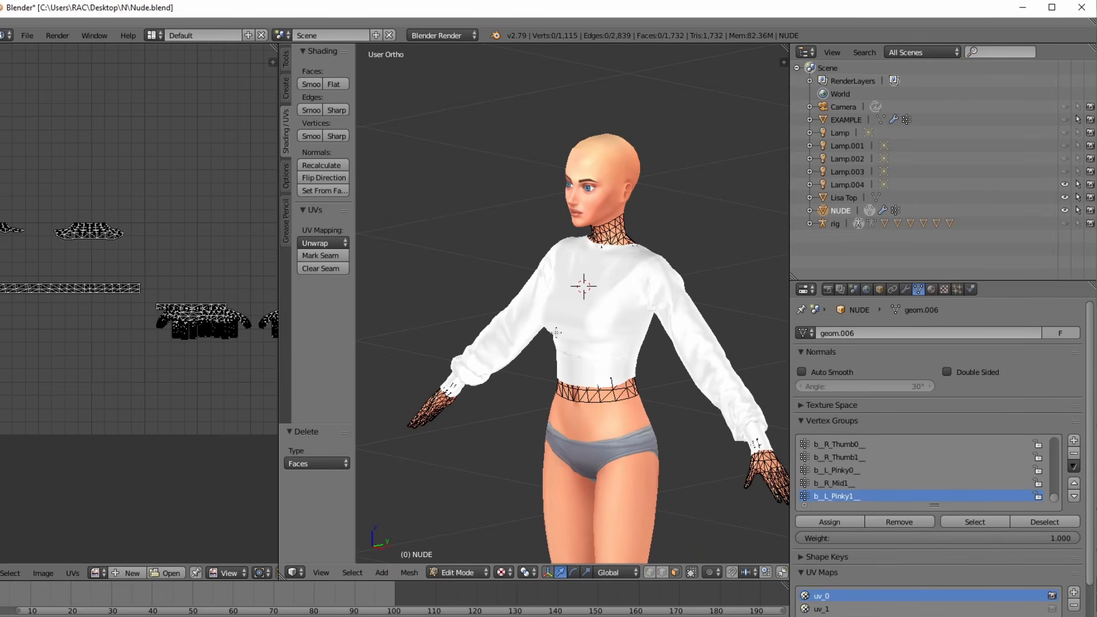
middle_click_drag(558, 335, 619, 336)
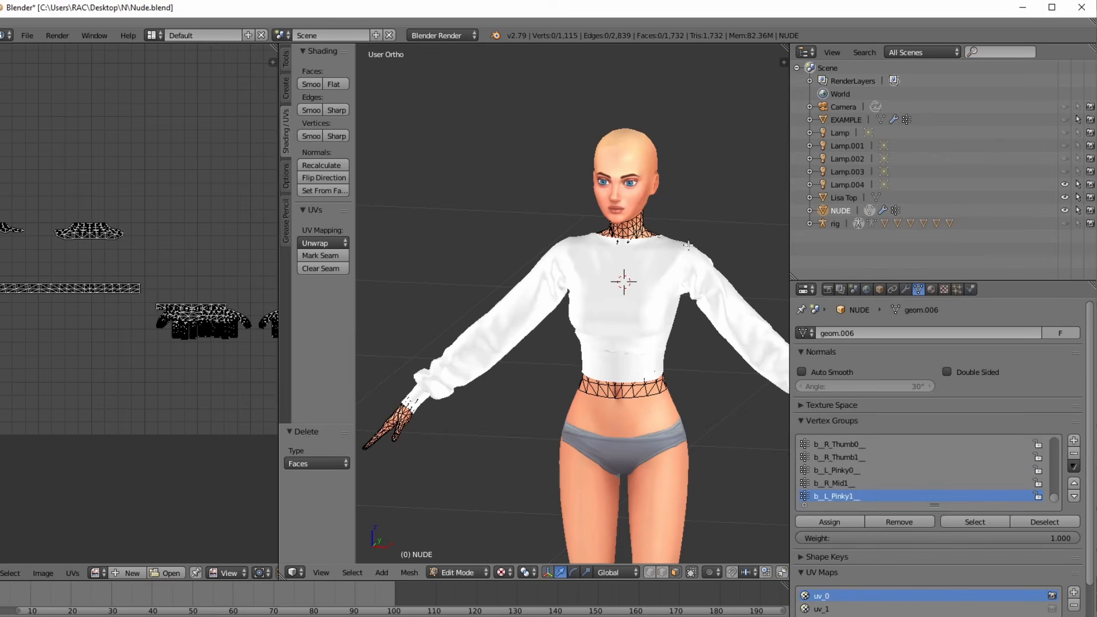
scroll(657, 255, "up", 3)
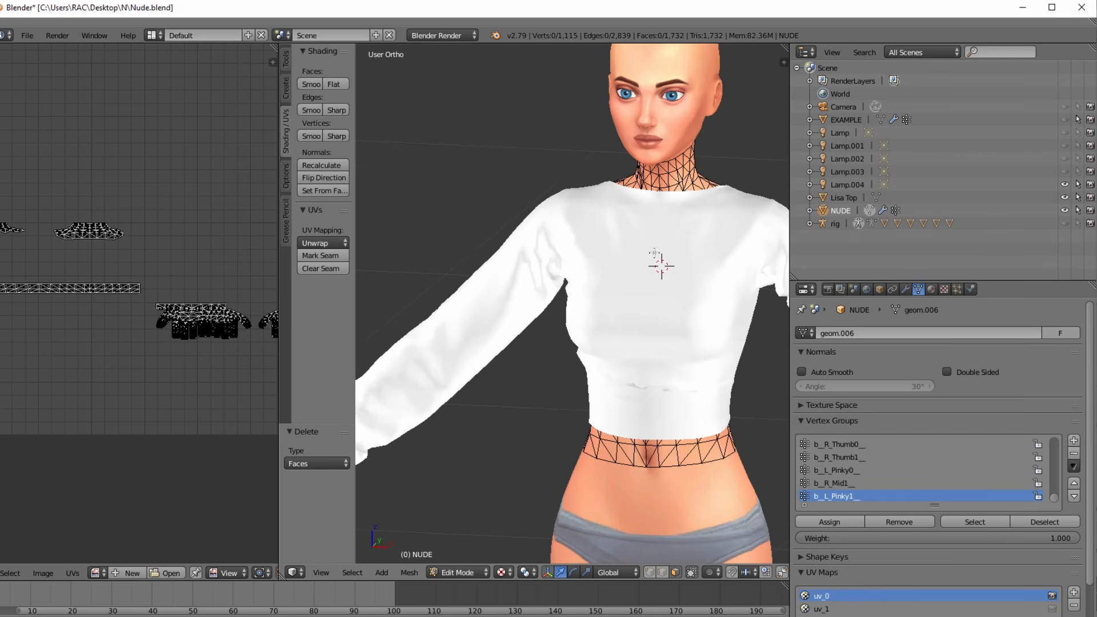
scroll(655, 253, "down", 3)
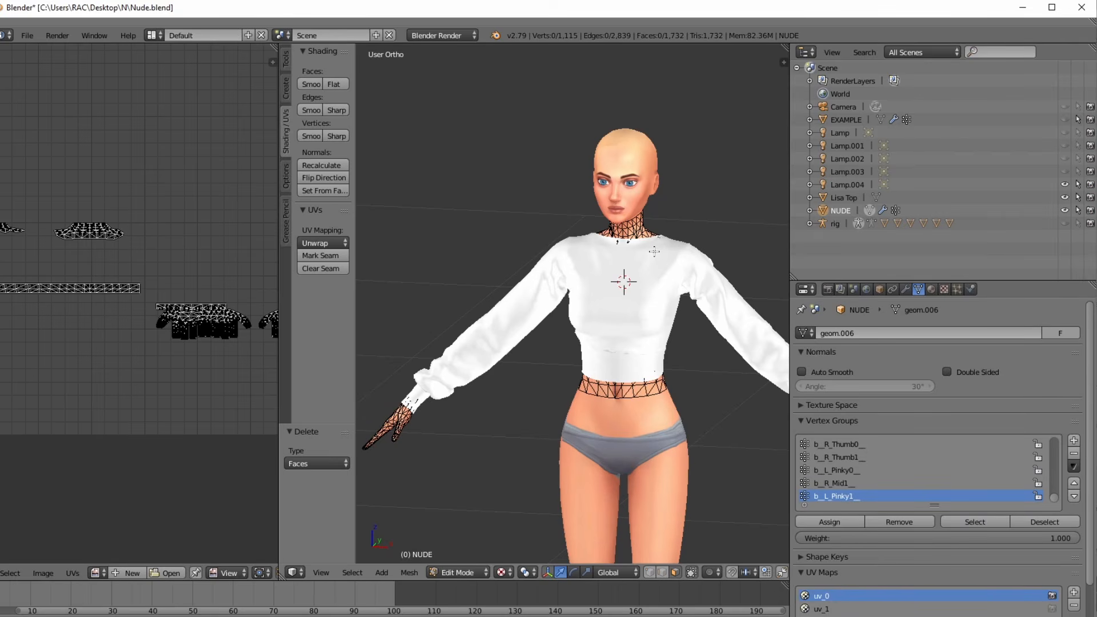
scroll(600, 311, "down", 3)
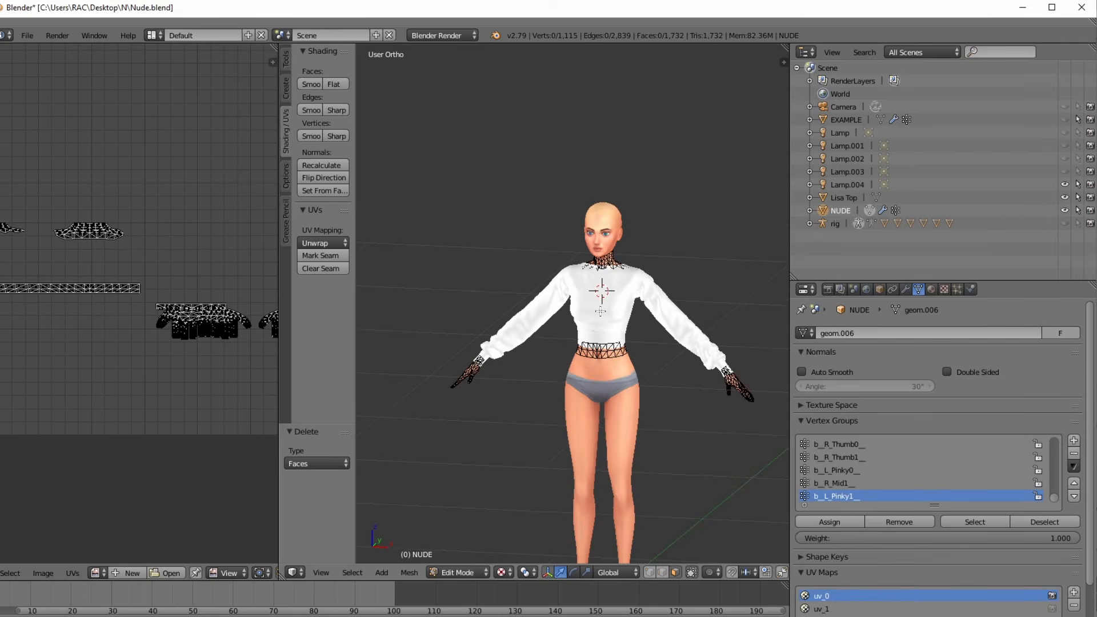
scroll(600, 311, "up", 3)
middle_click_drag(600, 311, 551, 371)
scroll(551, 371, "up", 4)
scroll(101, 372, "down", 3)
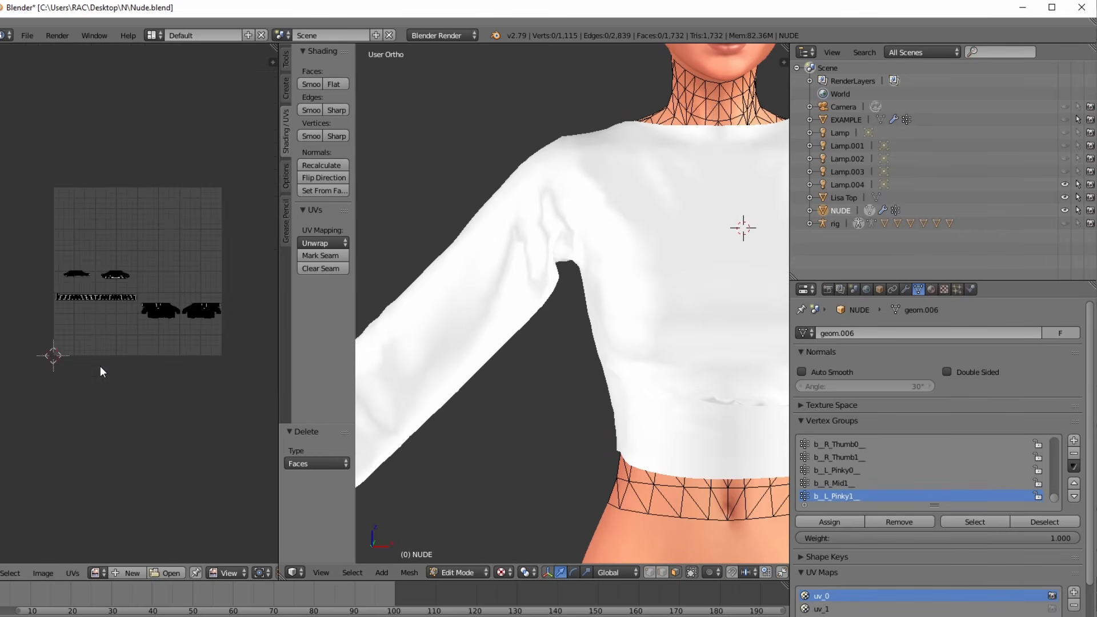
scroll(101, 368, "up", 3)
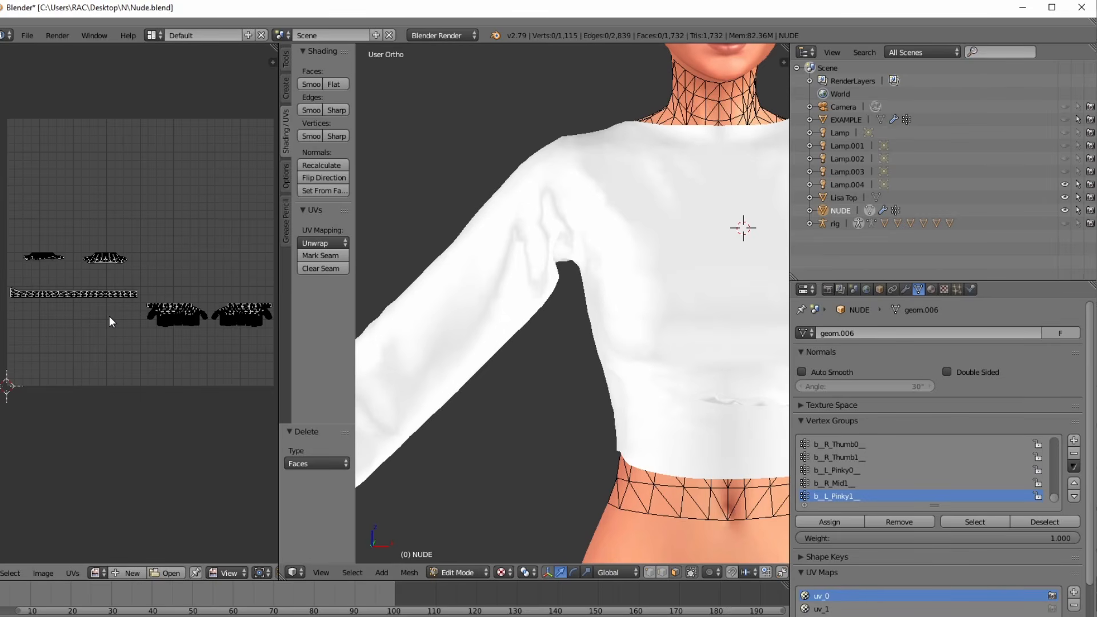
scroll(561, 277, "up", 4)
scroll(559, 280, "down", 8)
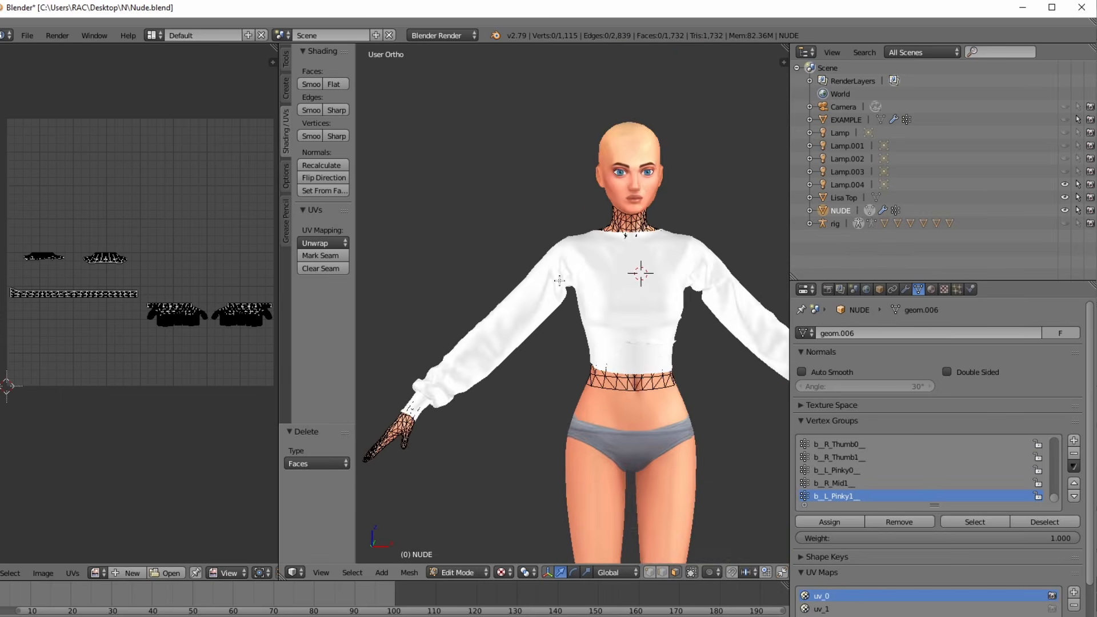
scroll(559, 280, "down", 2)
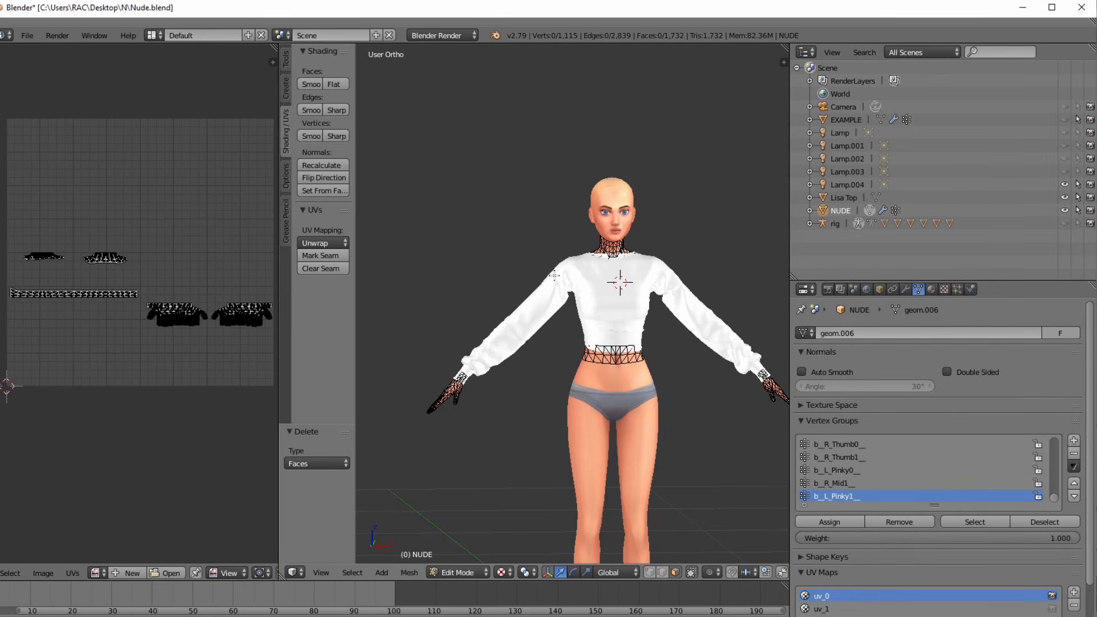
- Switch to File Explorer and open the BASE TEMPLETE image from the Templates folder in Documents
left_click(655, 616)
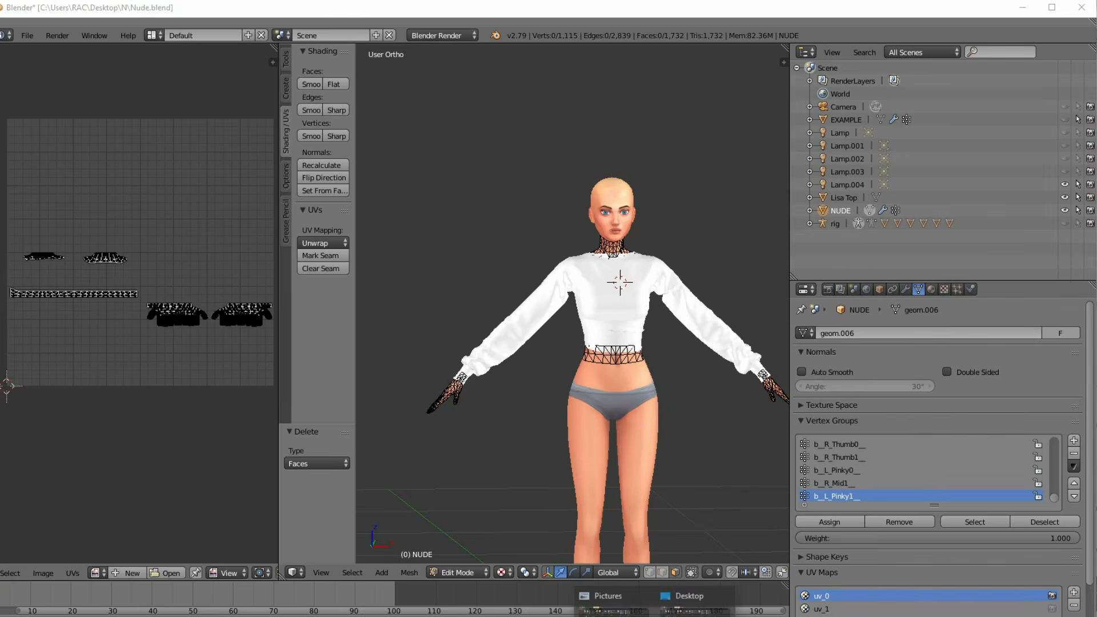
left_click(614, 613)
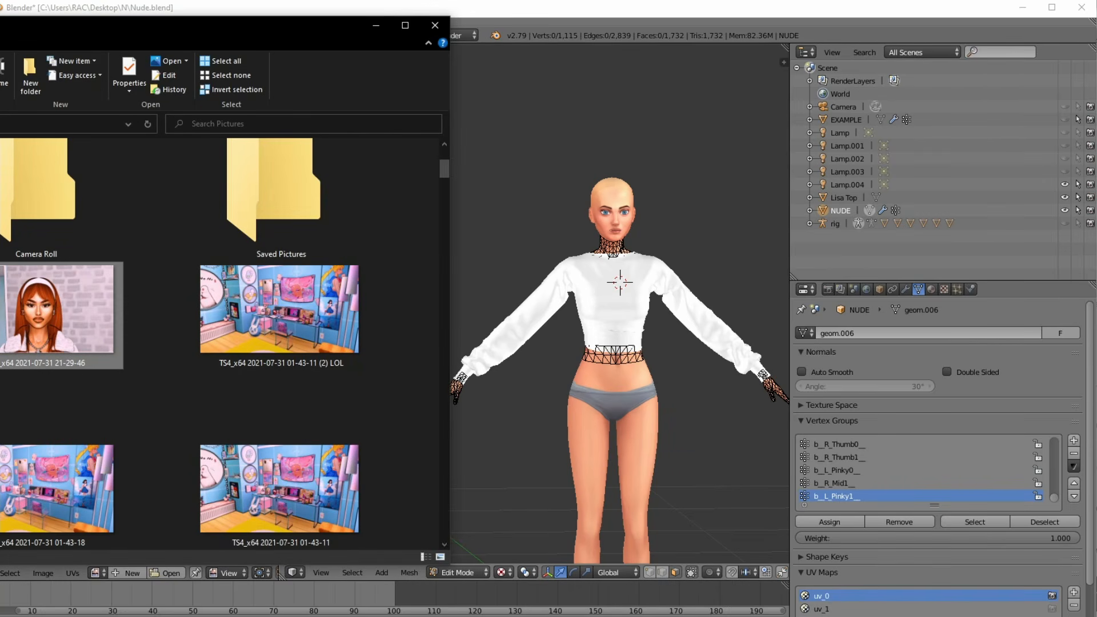
left_click(1, 171)
scroll(190, 280, "down", 3)
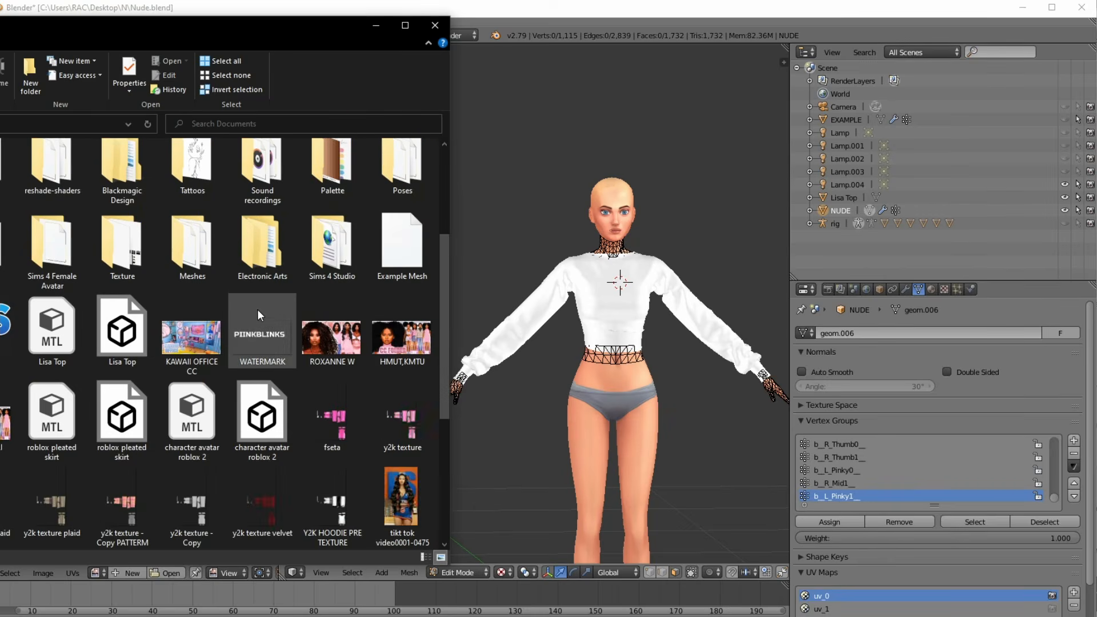
scroll(269, 323, "up", 3)
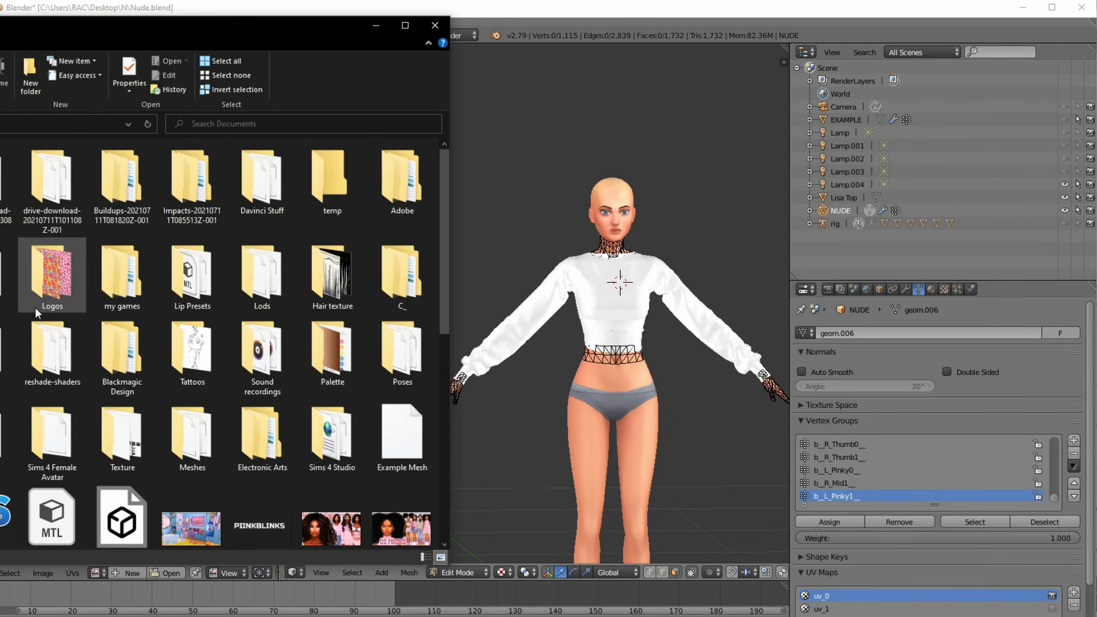
double_click(2, 347)
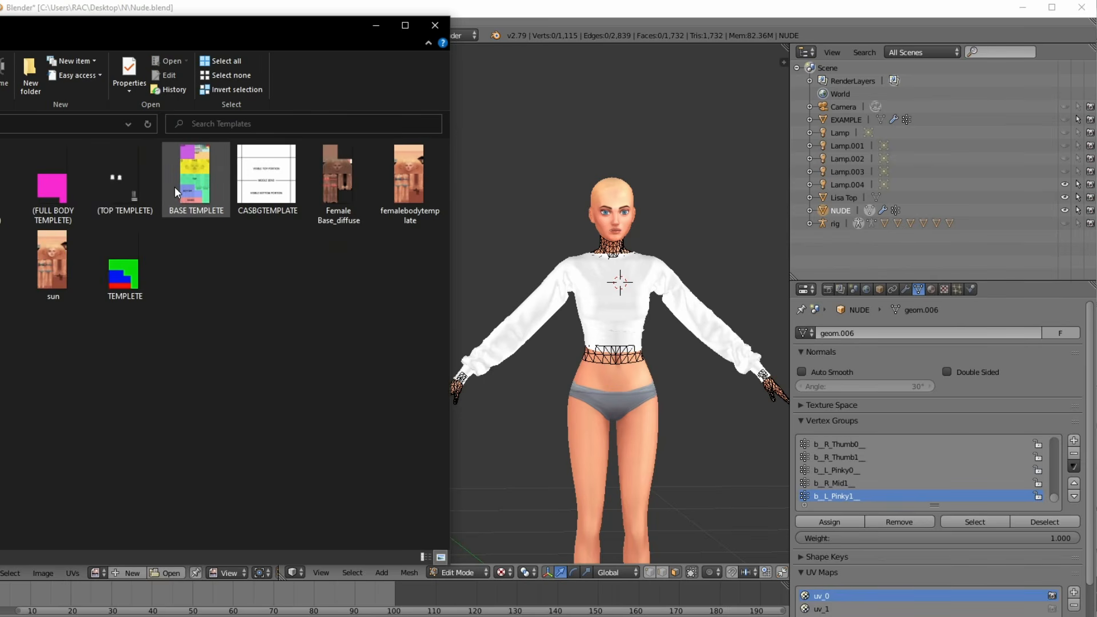
double_click(183, 184)
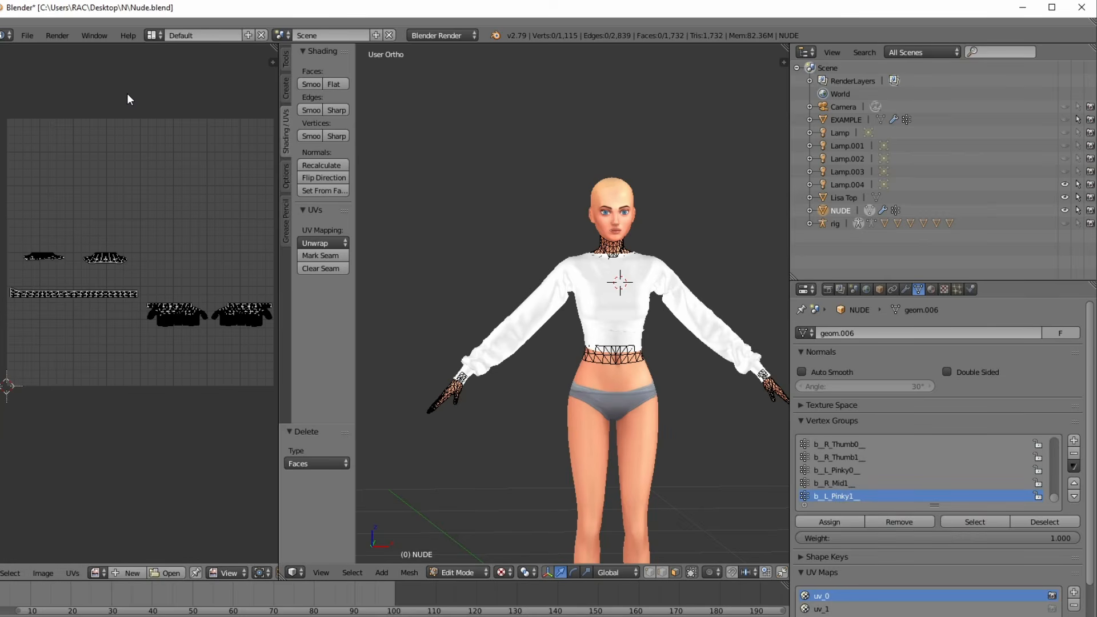
- Save the Blender scene under the new name fwaerdg.blend in the Desktop's Blend files folder
left_click(26, 36)
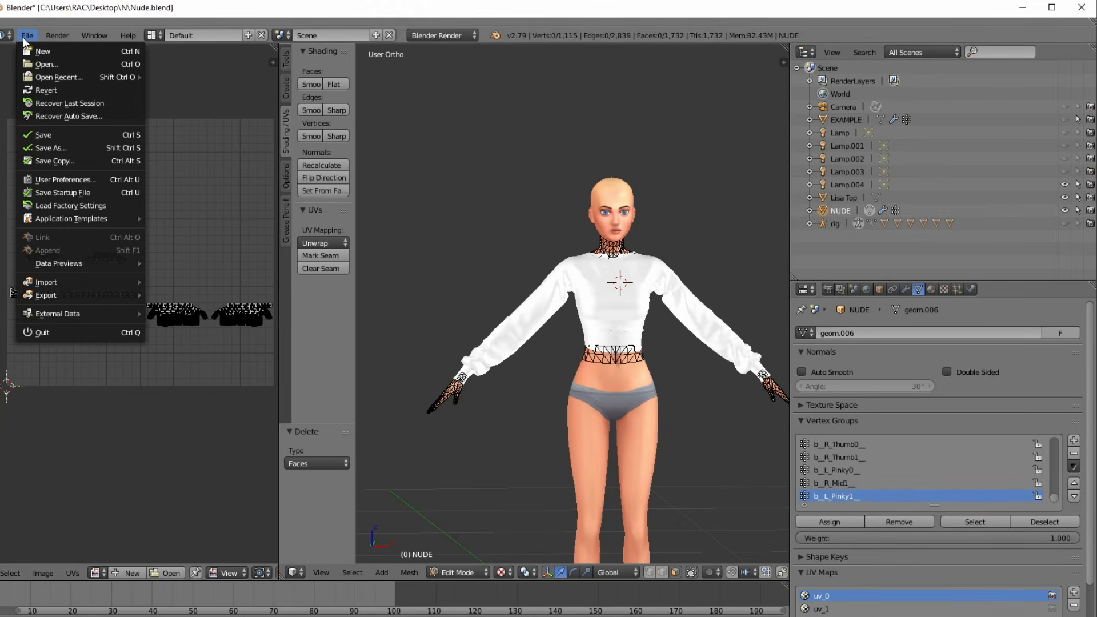
left_click(71, 146)
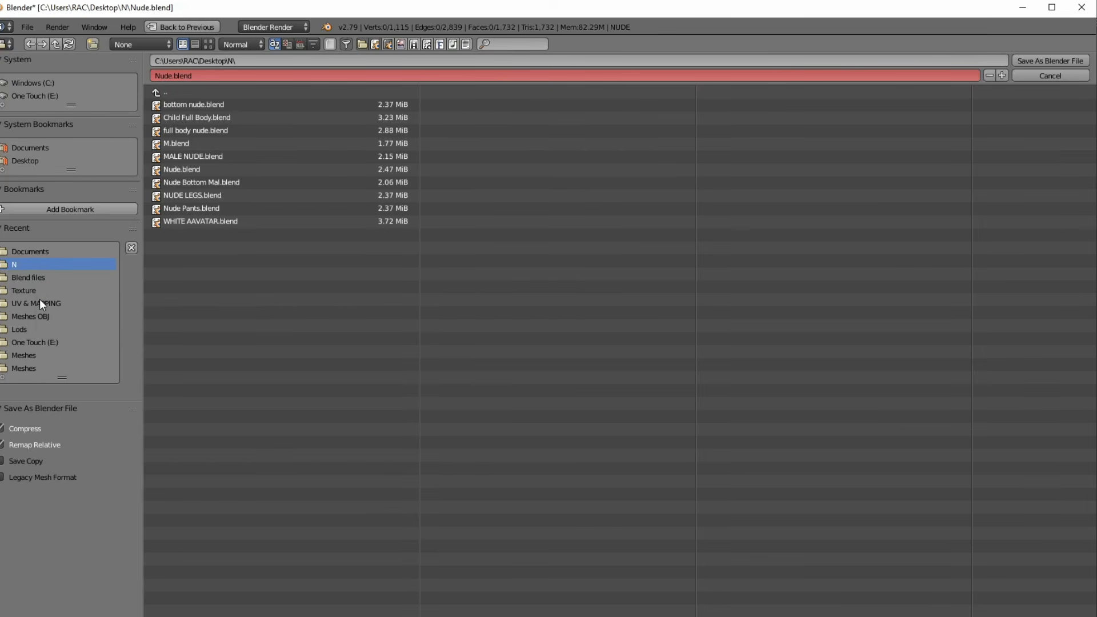
left_click(30, 279)
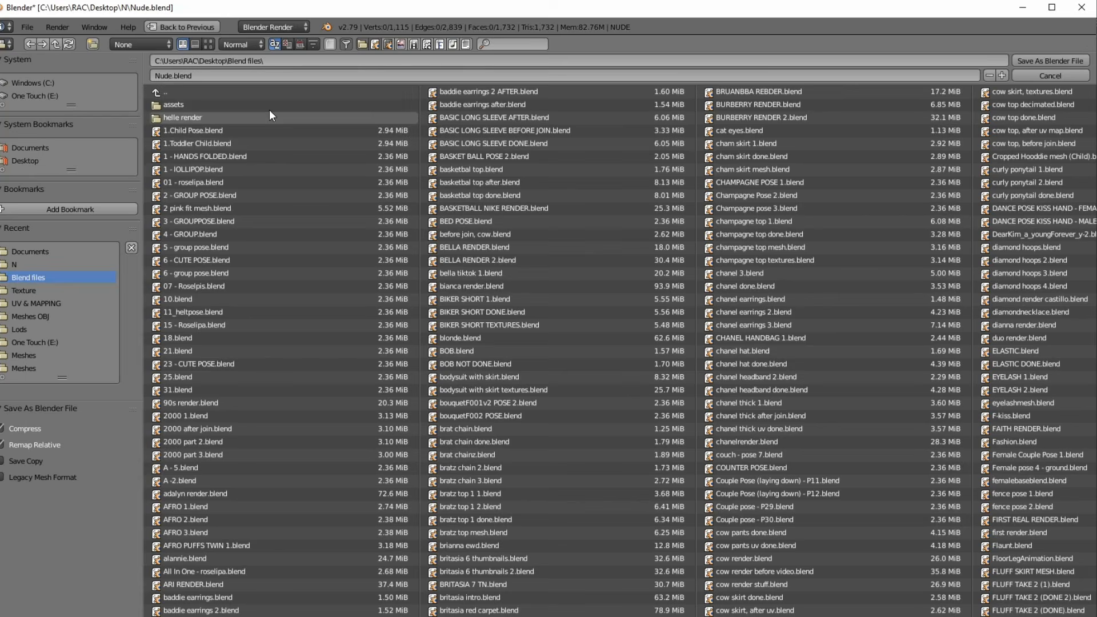
left_click(230, 78)
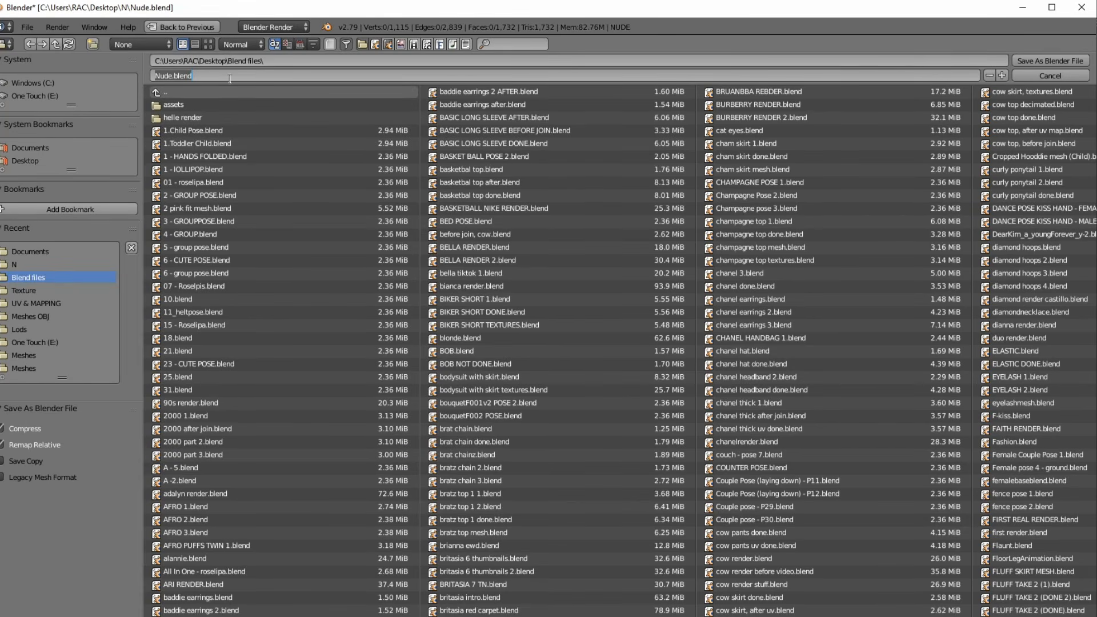
type("fwaerdg")
key("Return")
left_click(1054, 58)
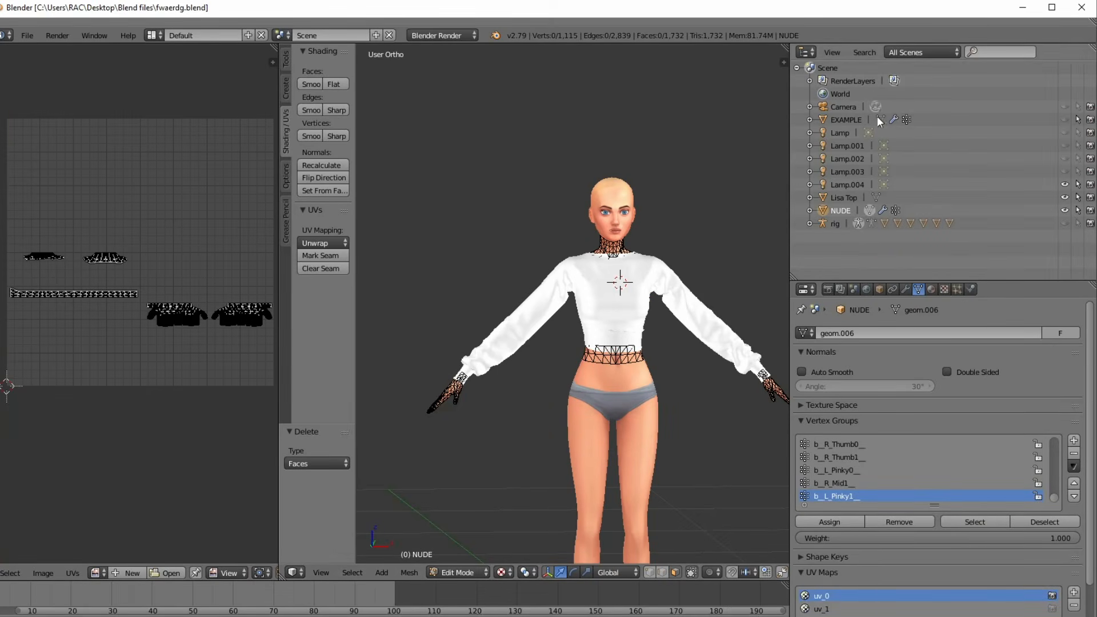
- Switch to the BASE TEMPLETE image and examine the TOP region in relation to the FACE, HAIR and BOTTOM regions
left_click(1018, 13)
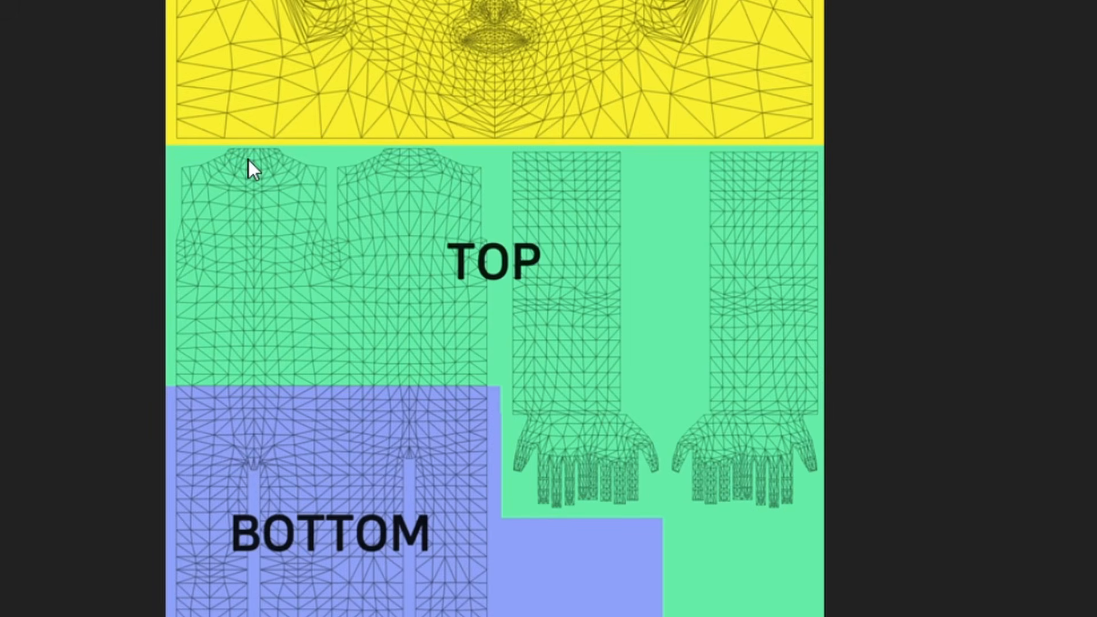
scroll(248, 160, "down", 1)
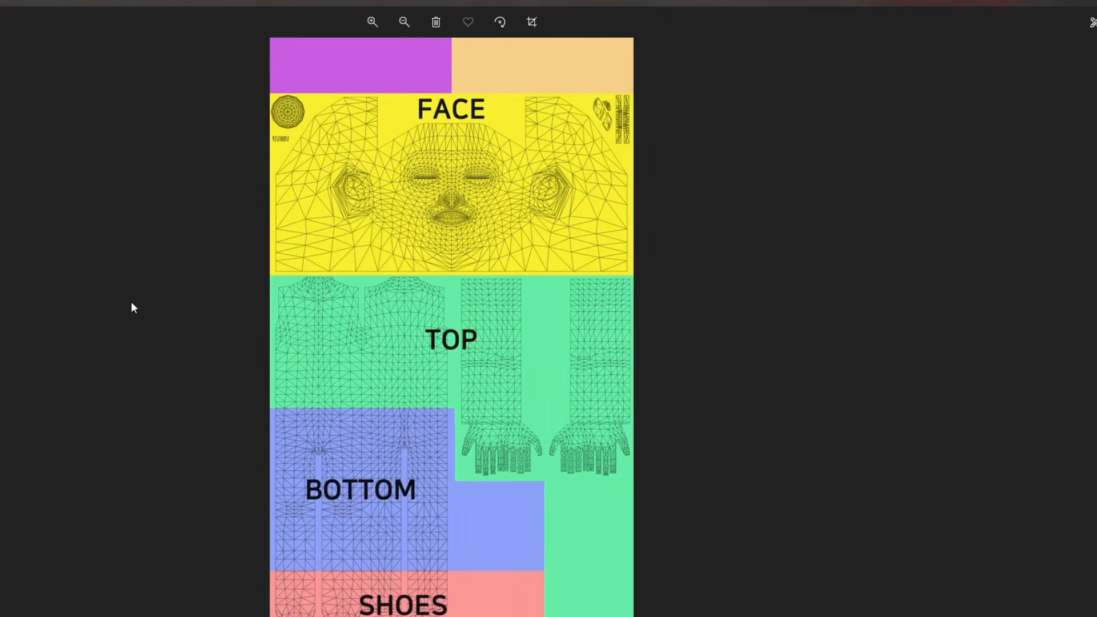
scroll(491, 146, "up", 3)
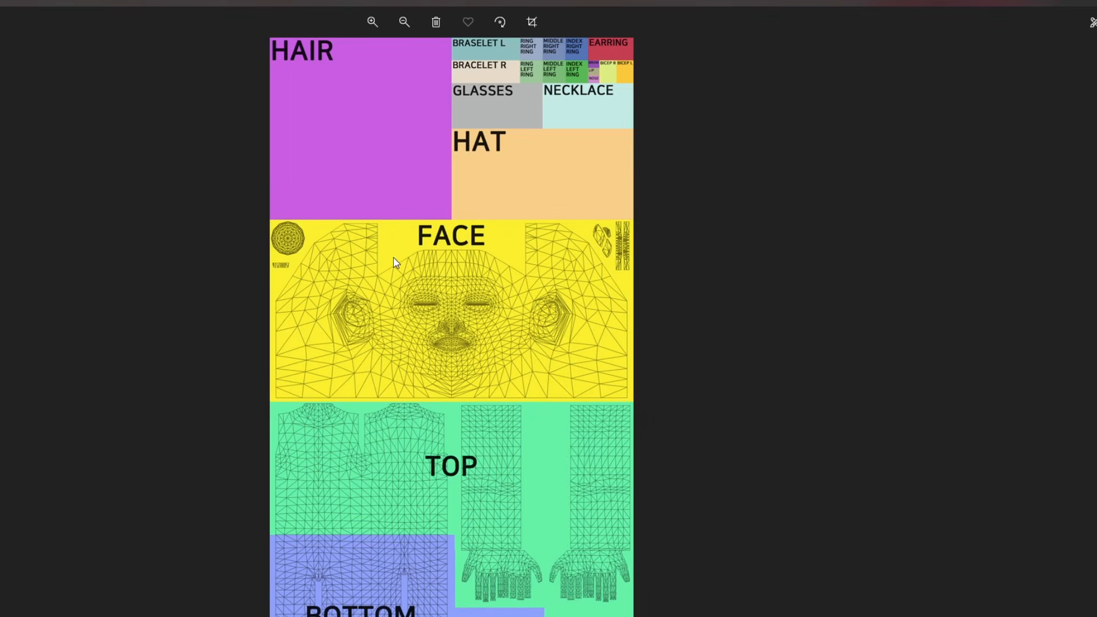
scroll(400, 251, "down", 3)
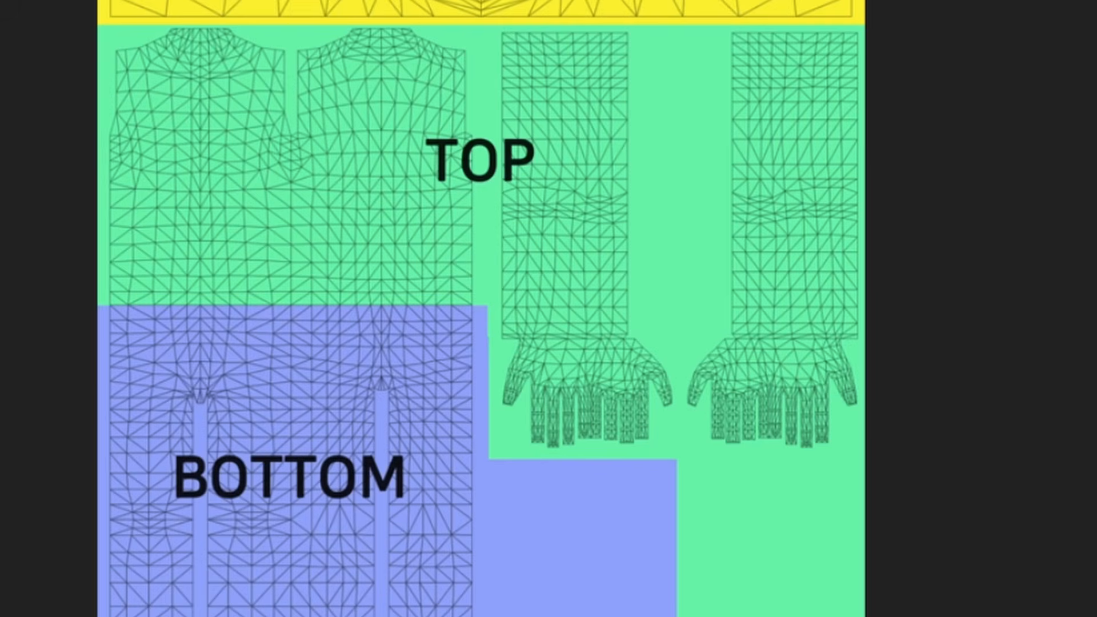
scroll(143, 43, "down", 1)
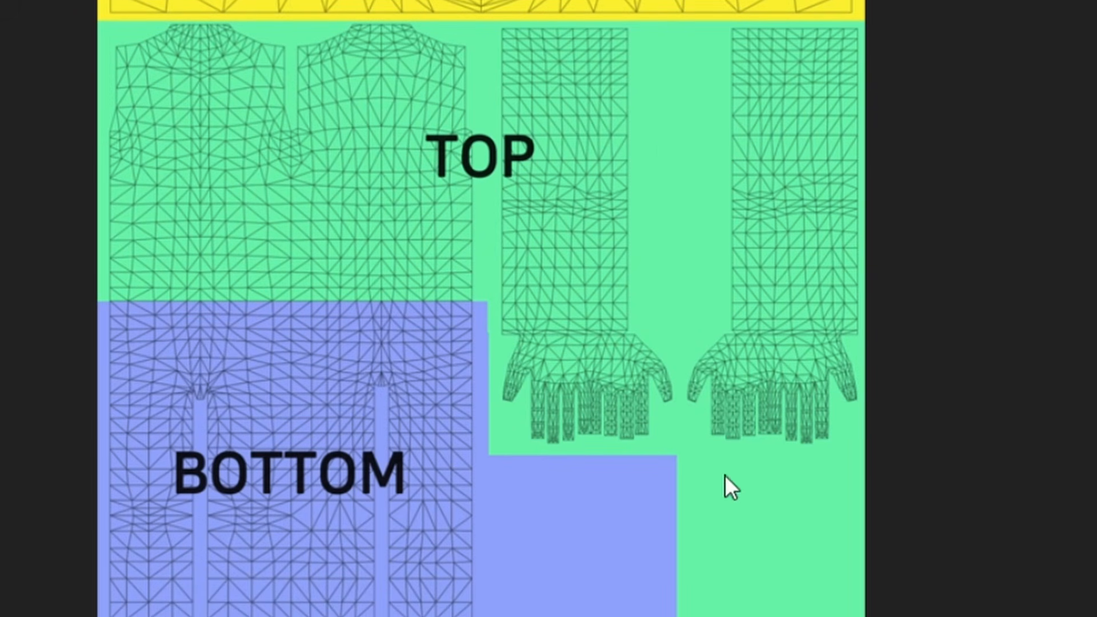
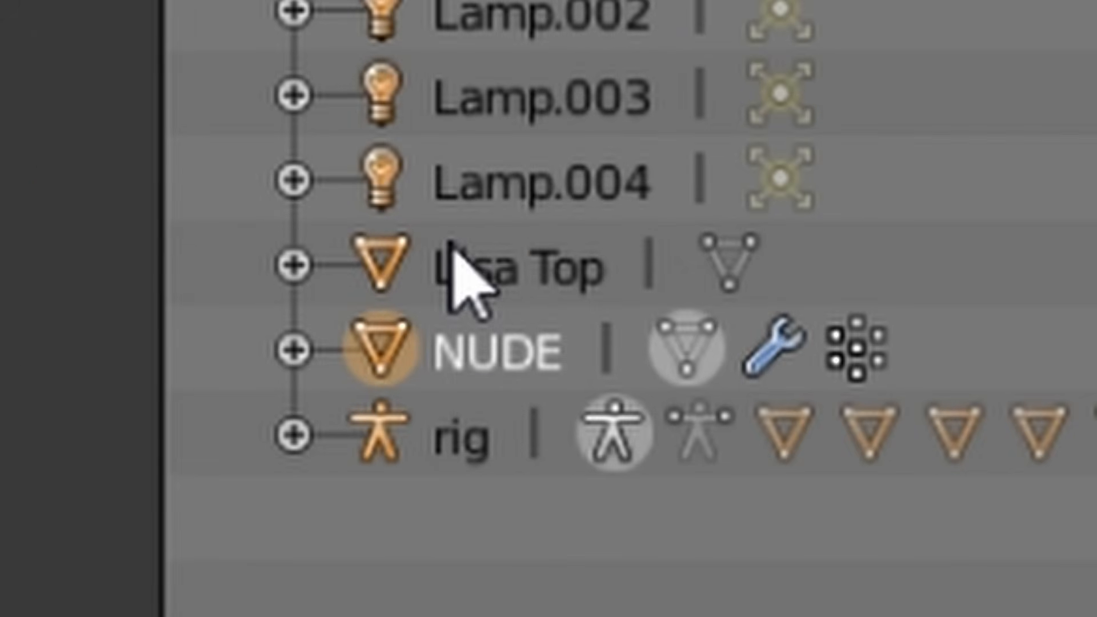
- Join the Lisa Top into the NUDE mesh and save over the existing fwaerdg.blend file
left_click(480, 276)
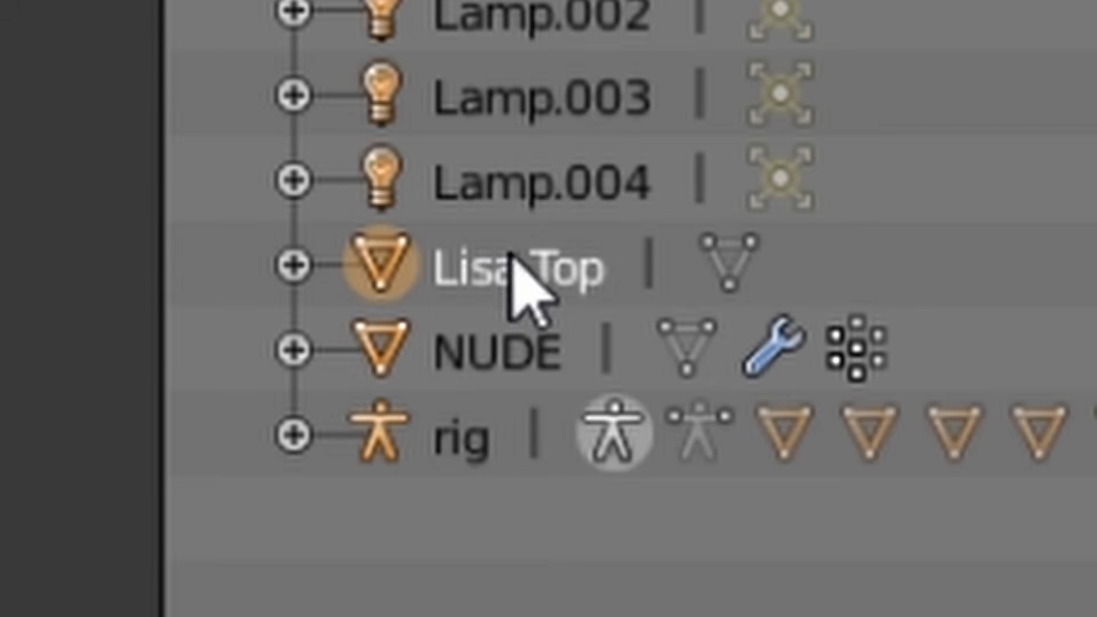
left_click(463, 353, "ctrl")
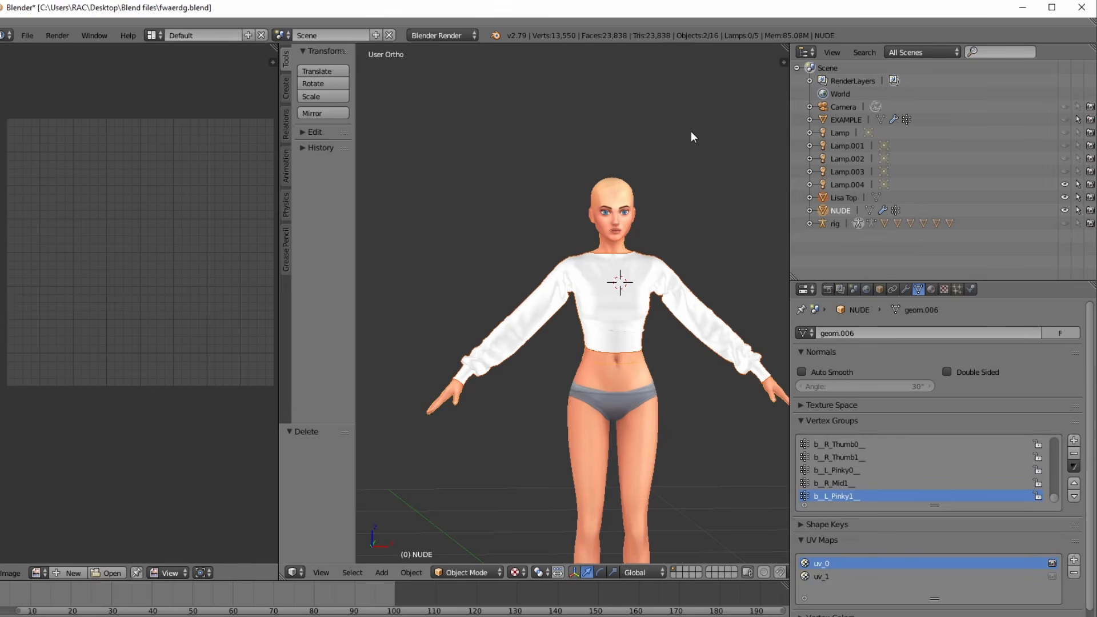
key("ctrl+j")
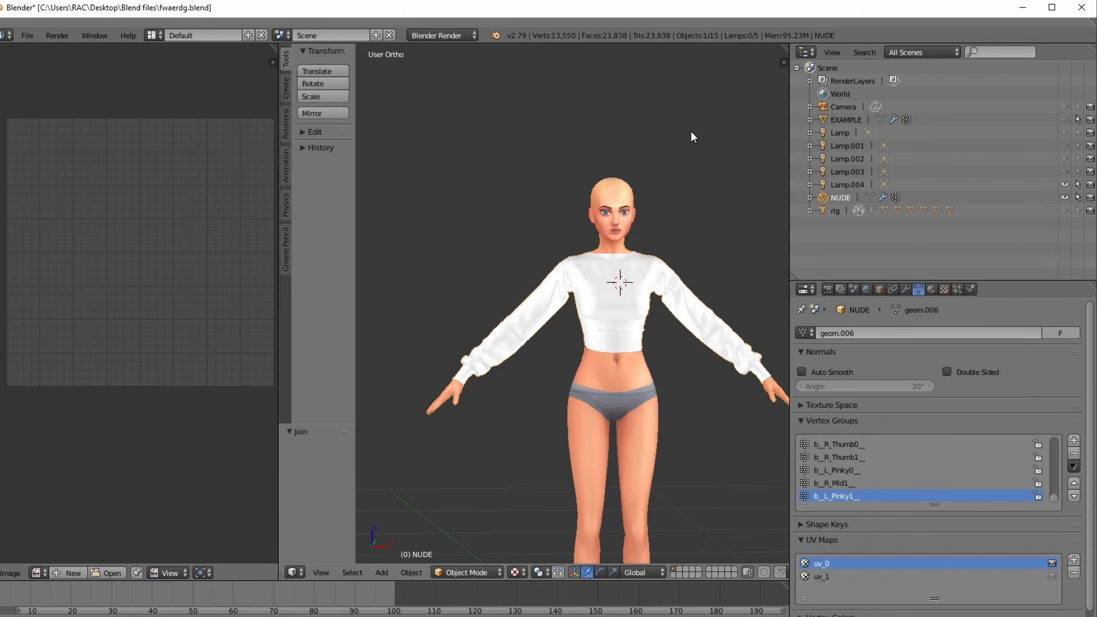
key("ctrl+s")
left_click(691, 131)
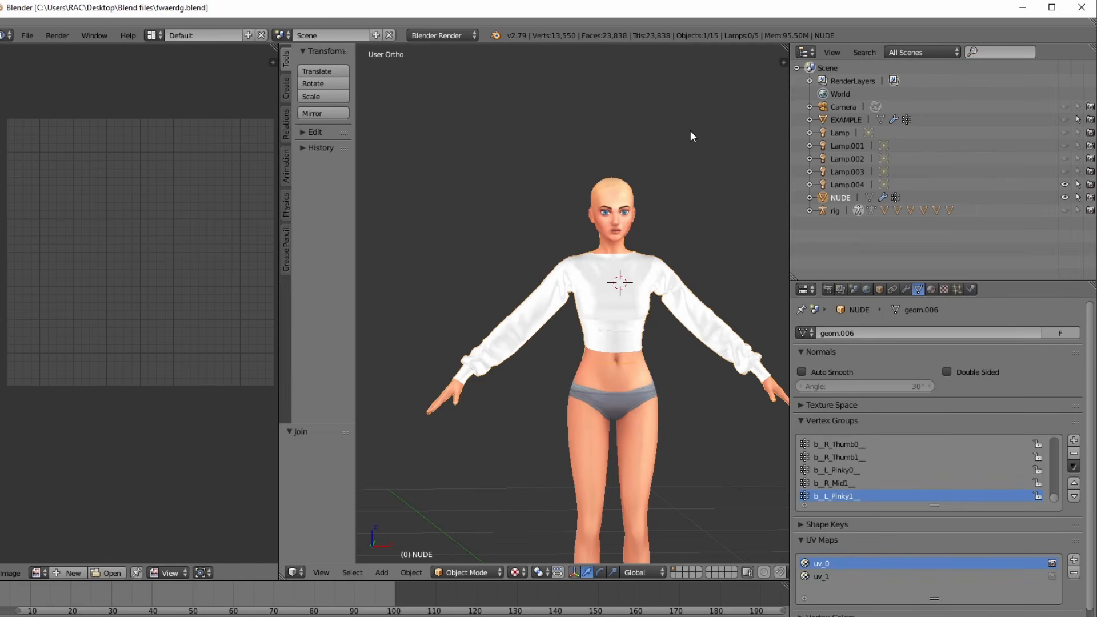
- Toggle the visibility of the joined NUDE mesh to check it, and open it in Edit Mode
left_click(1065, 195)
left_click(1065, 195)
middle_click_drag(654, 371, 570, 358)
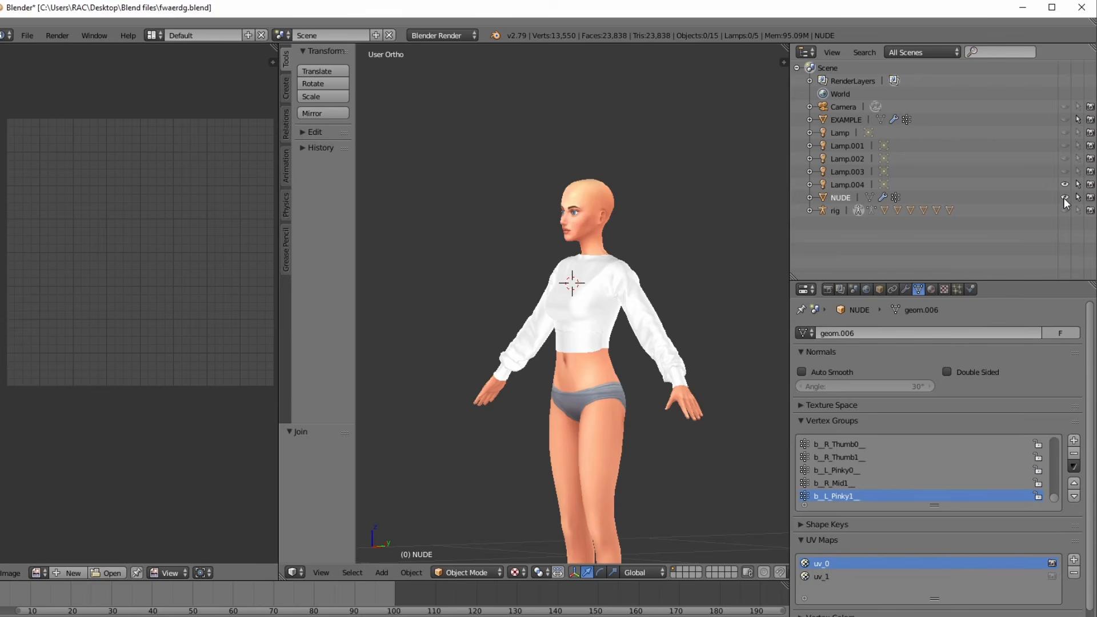
left_click(833, 195)
key("Tab")
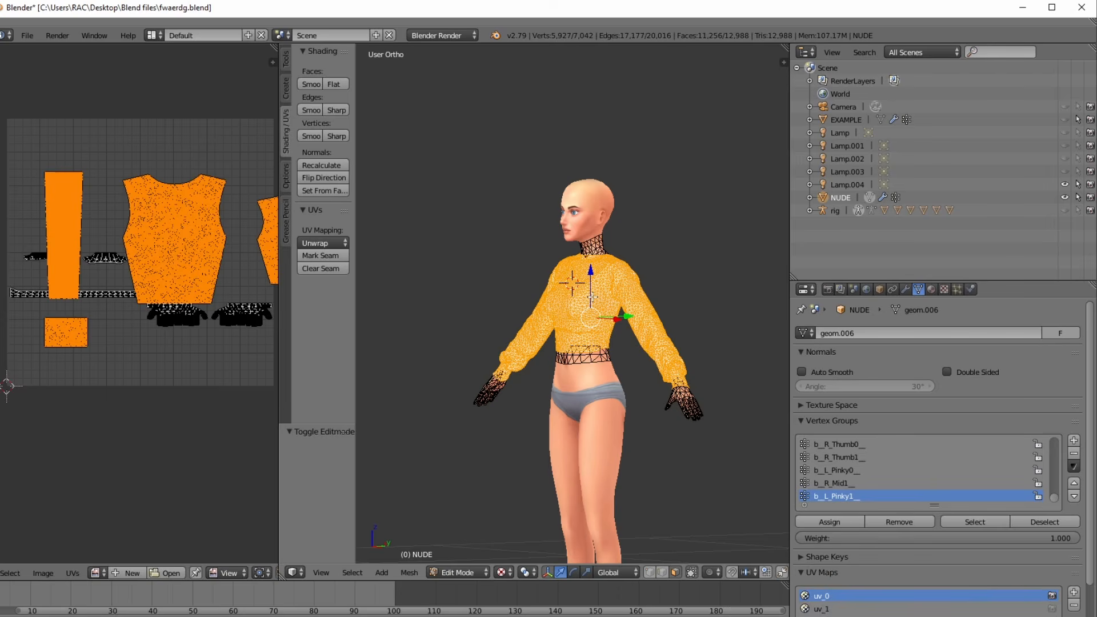
- Move the top's UV islands below the UV grid, about -0.28 in X and -0.96 in Y
scroll(108, 301, "down", 5)
scroll(108, 301, "up", 1)
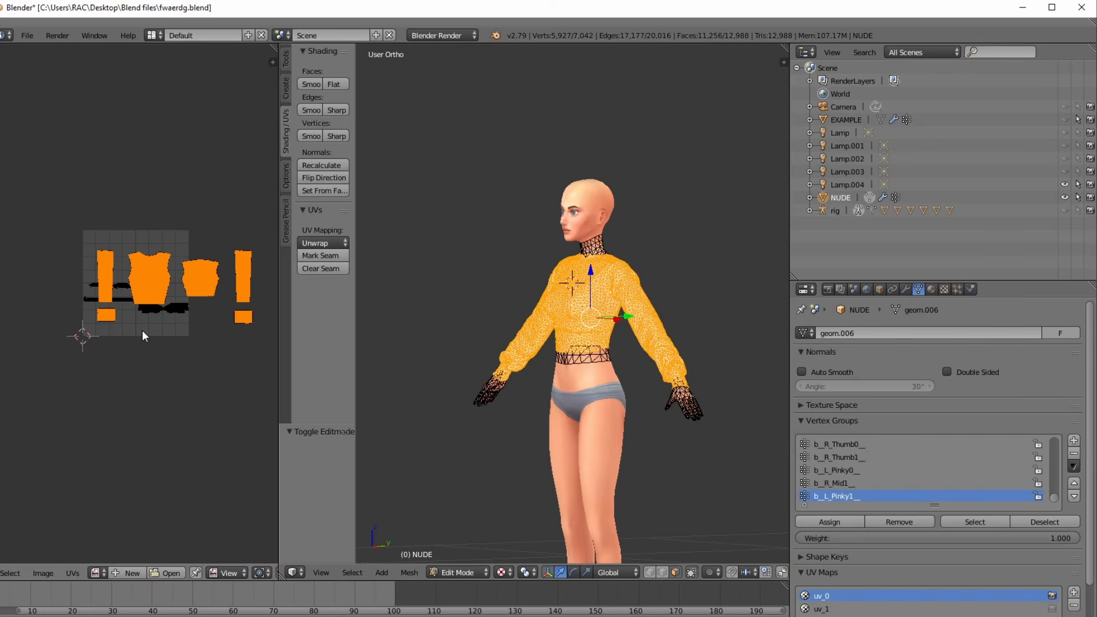
key("g")
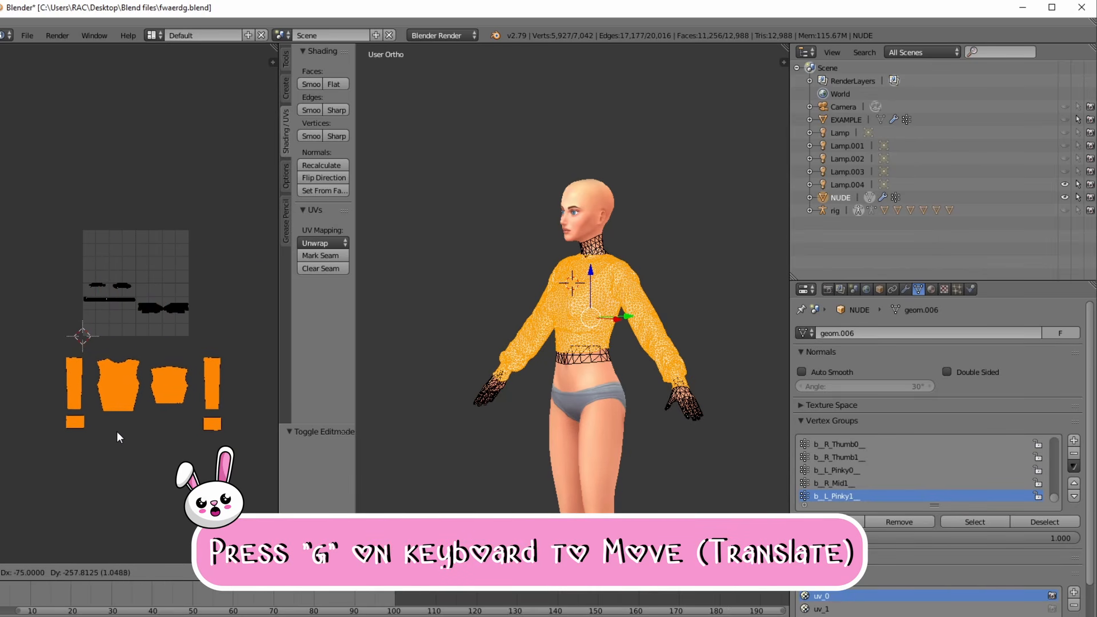
left_click(117, 427)
scroll(135, 365, "up", 6)
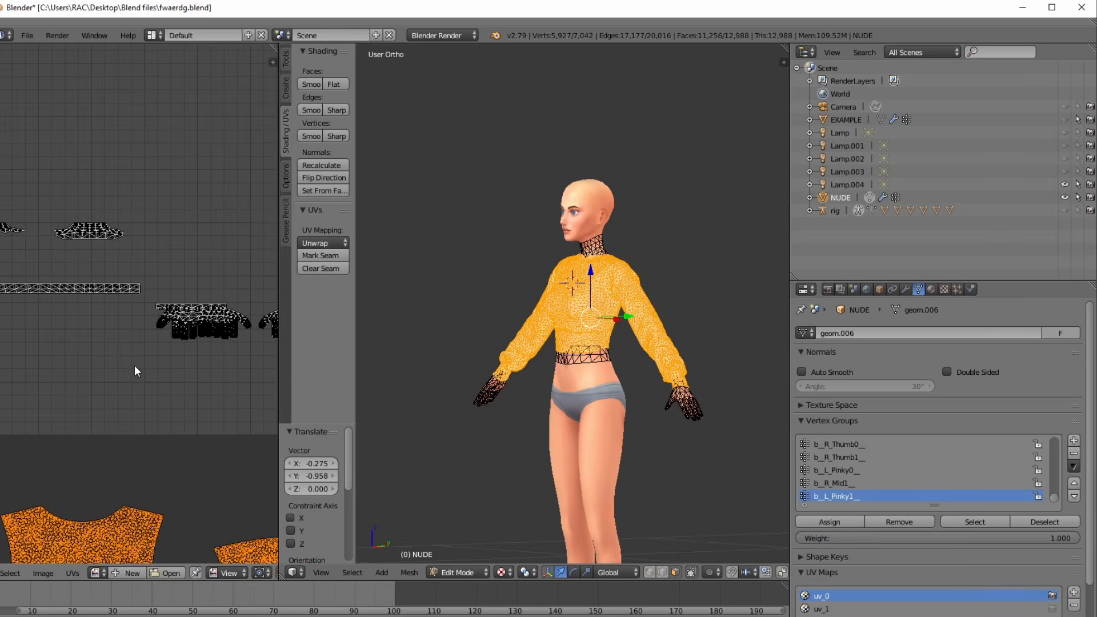
scroll(135, 365, "up", 2)
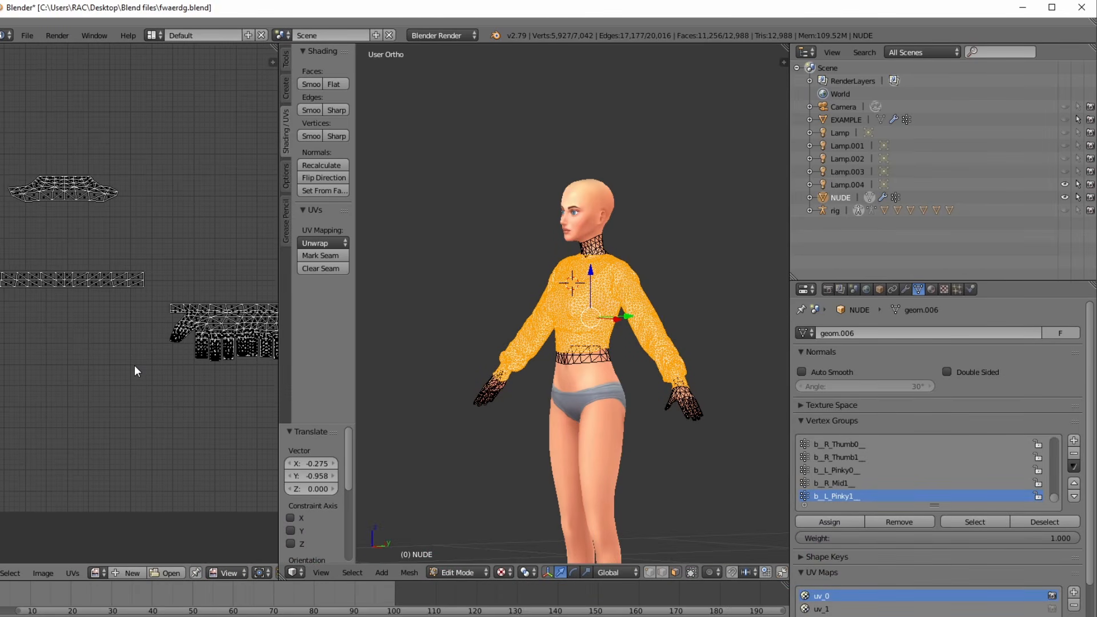
- Select the whole front torso piece of the top by linked faces, starting from one of its faces
scroll(132, 366, "down", 5)
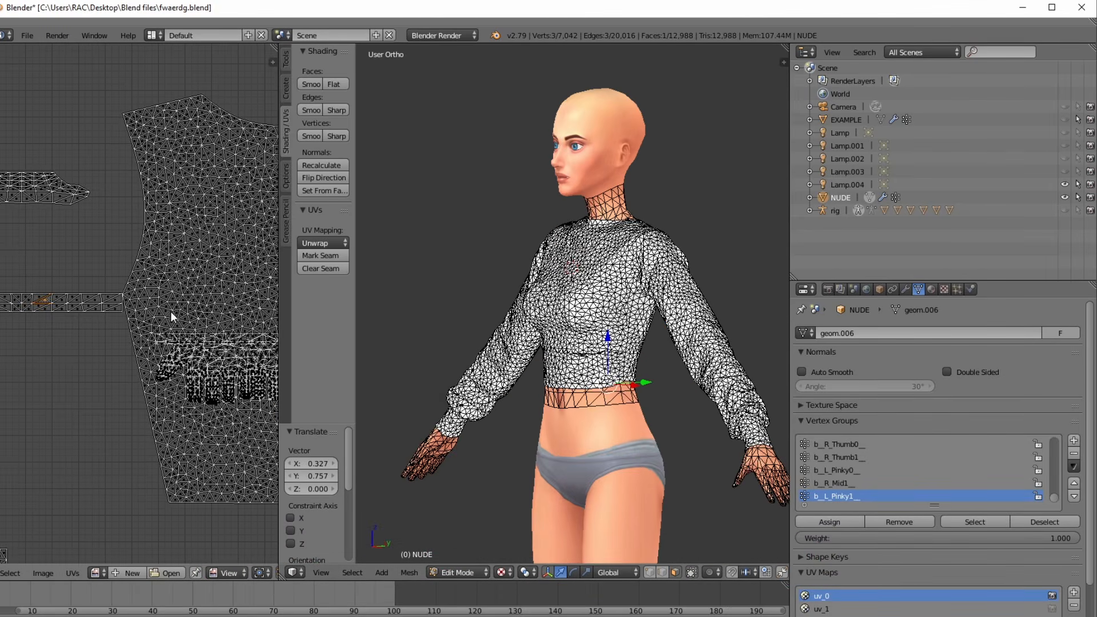
scroll(170, 312, "up", 4)
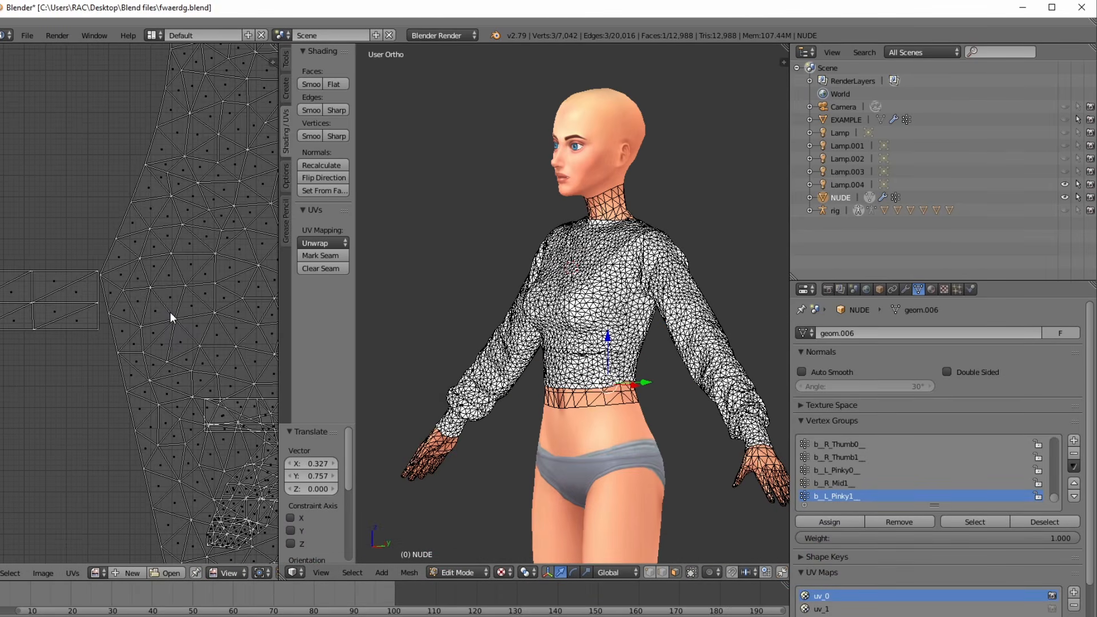
scroll(169, 312, "down", 6)
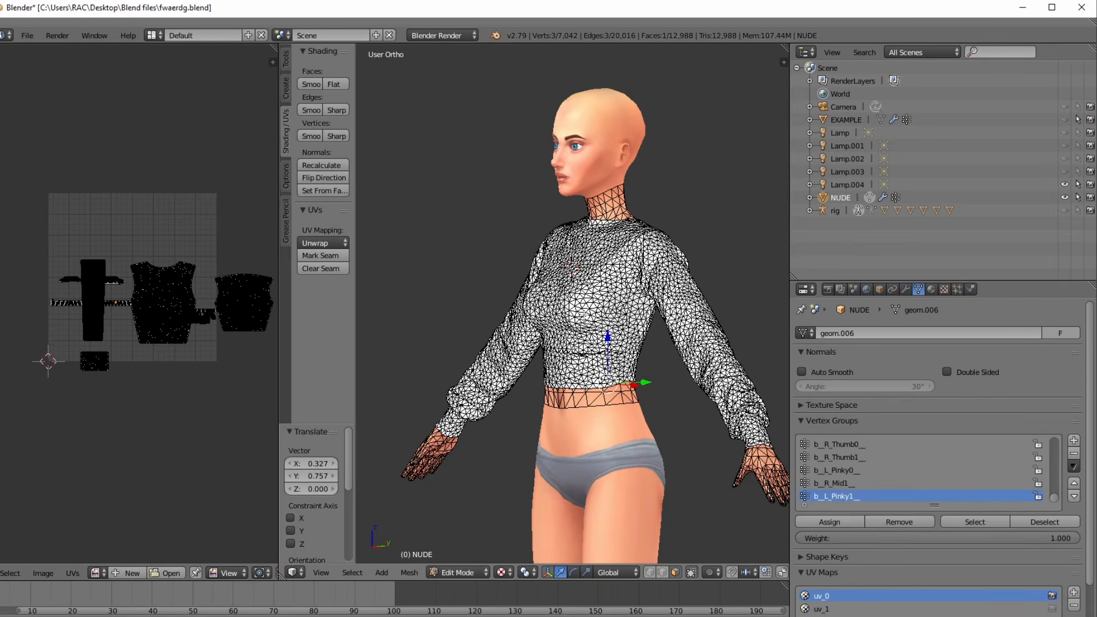
scroll(580, 314, "up", 8)
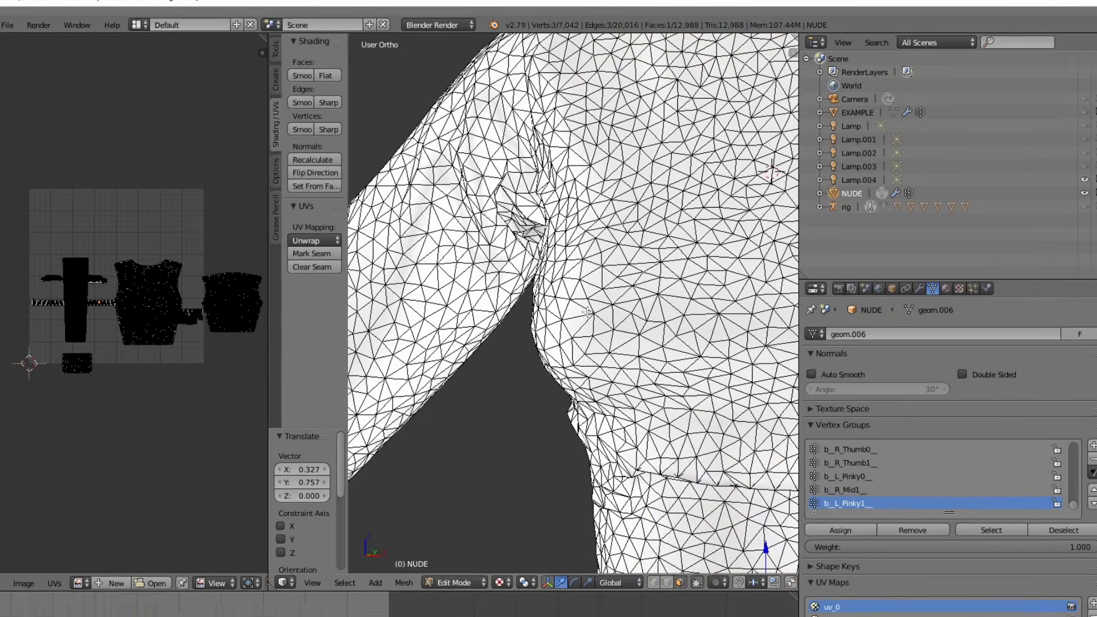
right_click(588, 312)
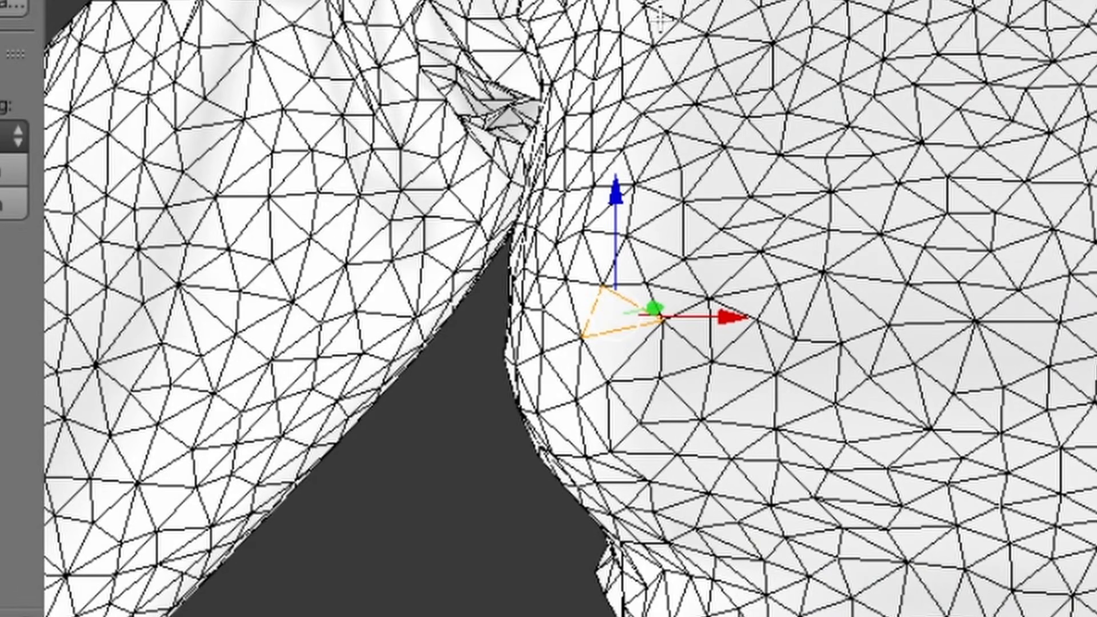
scroll(626, 298, "up", 2)
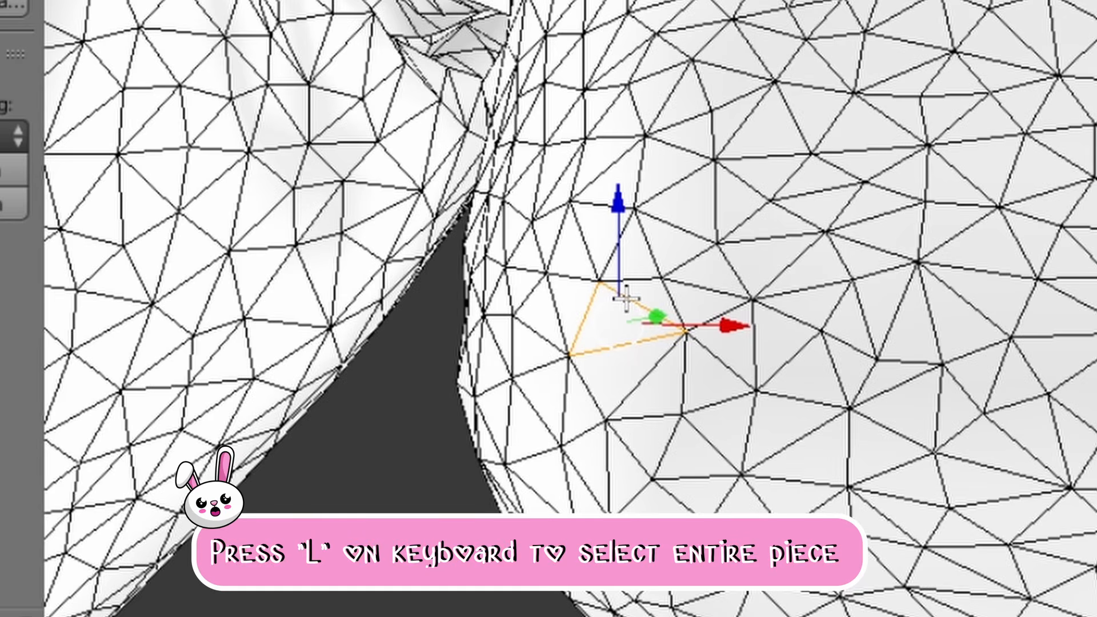
key("l")
scroll(627, 296, "down", 5)
scroll(651, 289, "up", 3)
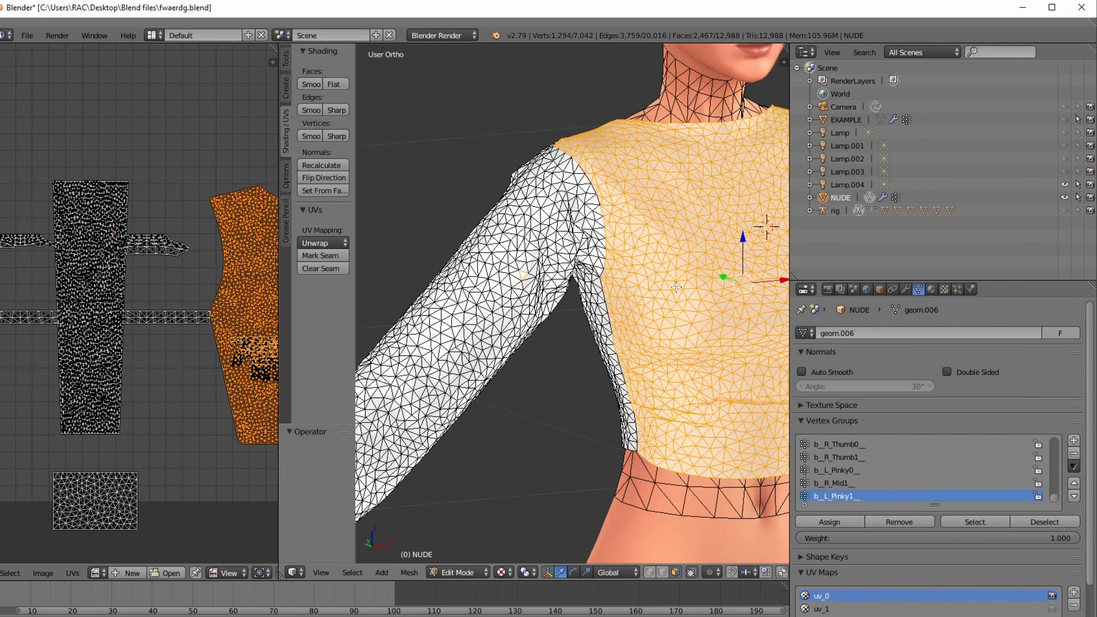
- Add the body's right sleeve and the back panel of the top to the linked selection, delimited by seams
scroll(540, 294, "down", 3)
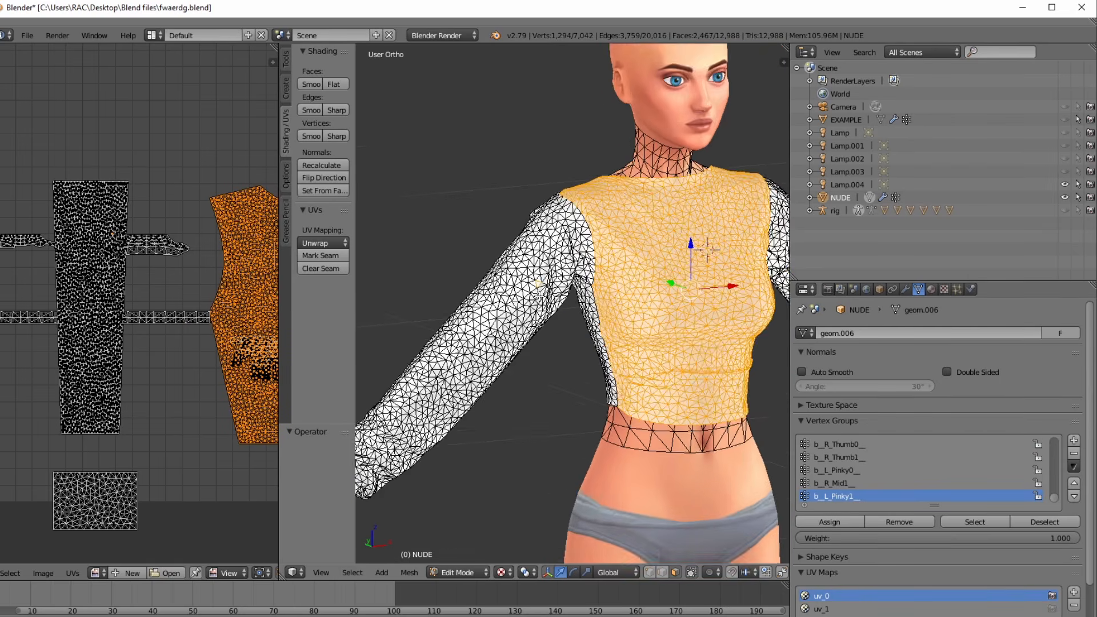
scroll(539, 295, "up", 5)
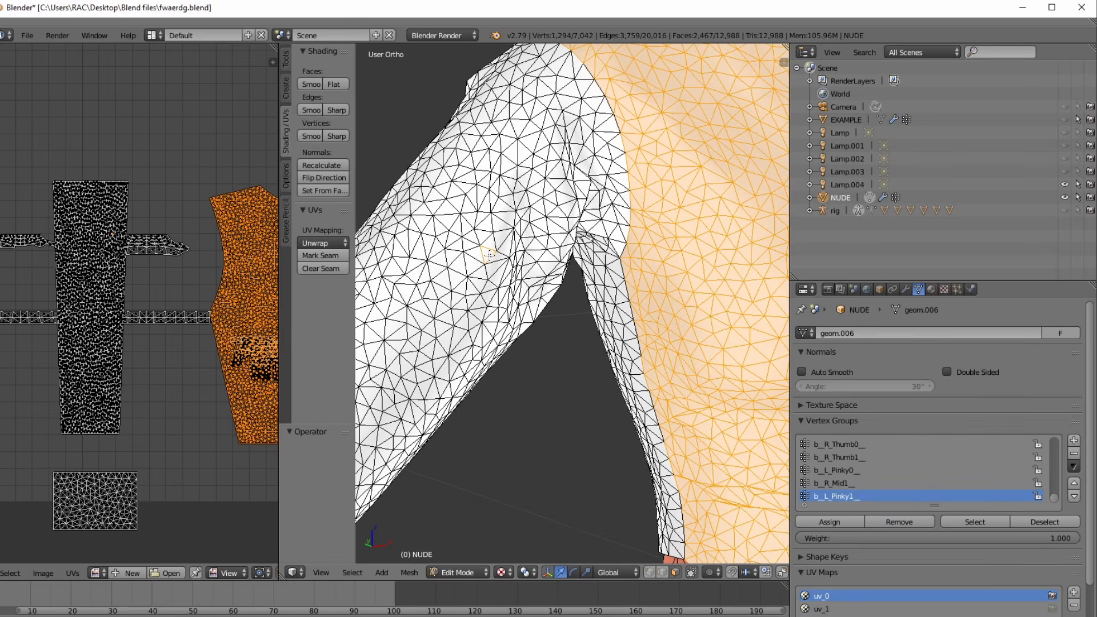
key("l")
scroll(530, 272, "up", 2)
scroll(530, 273, "up", 3)
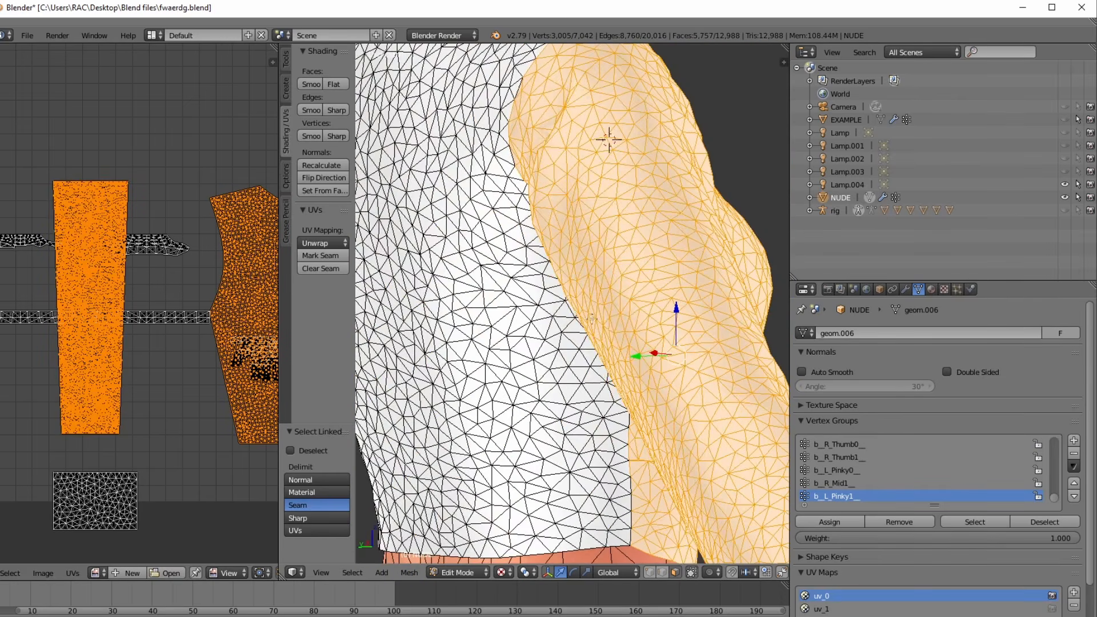
key("l")
scroll(527, 277, "down", 5)
scroll(500, 272, "up", 2)
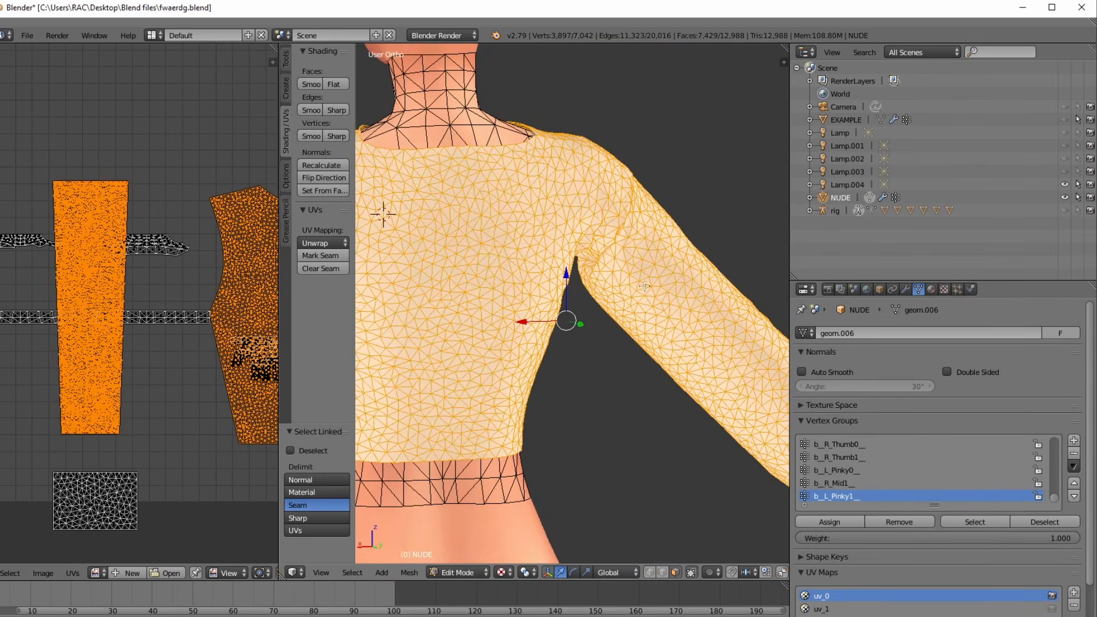
- Add the remaining sleeve and both wrist cuffs to the linked selection, leaving the skin faces unselected
scroll(405, 273, "up", 1)
key("l")
middle_click_drag(363, 397, 589, 295, "shift")
middle_click_drag(448, 353, 598, 317, "shift")
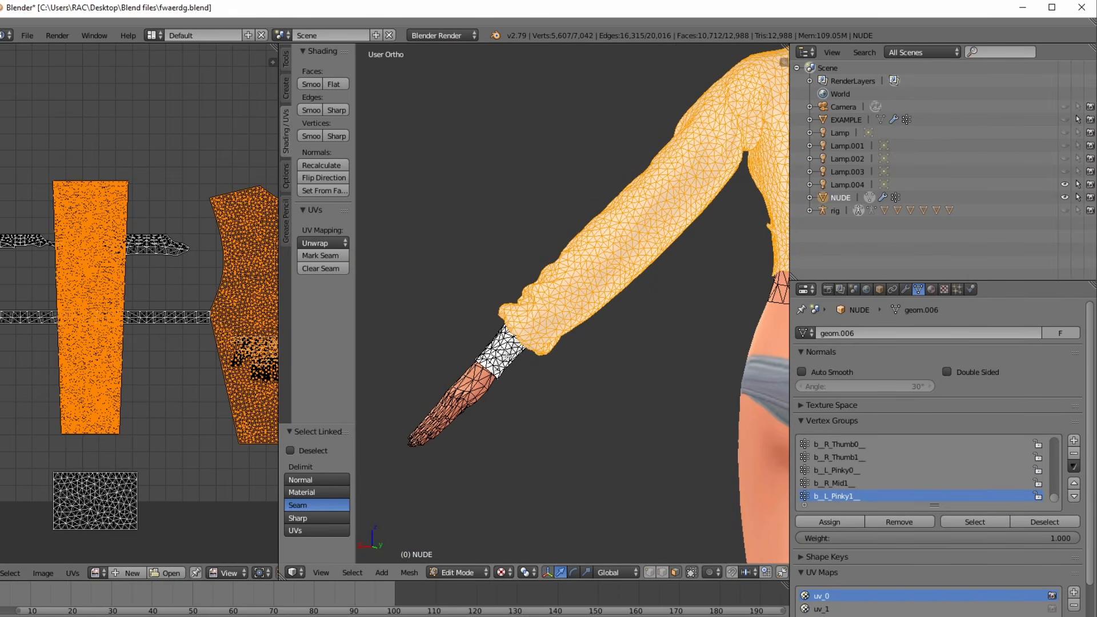
key("l")
mouse_move(618, 363)
middle_mouse_down()
mouse_move(514, 348)
mouse_move(604, 372)
middle_mouse_up()
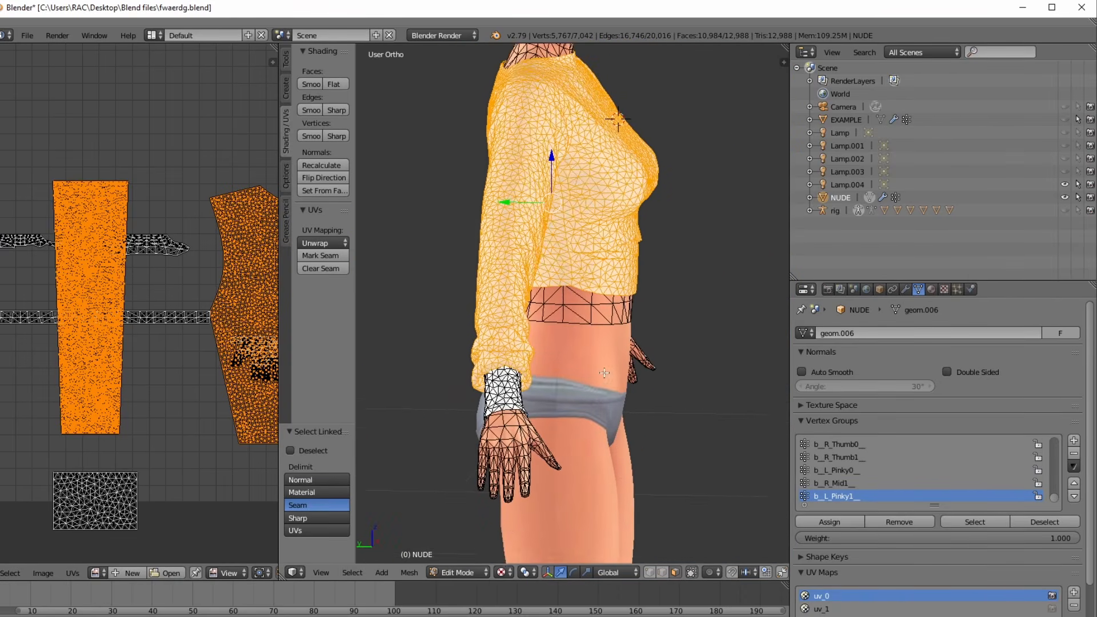
scroll(551, 392, "up", 3)
key("l")
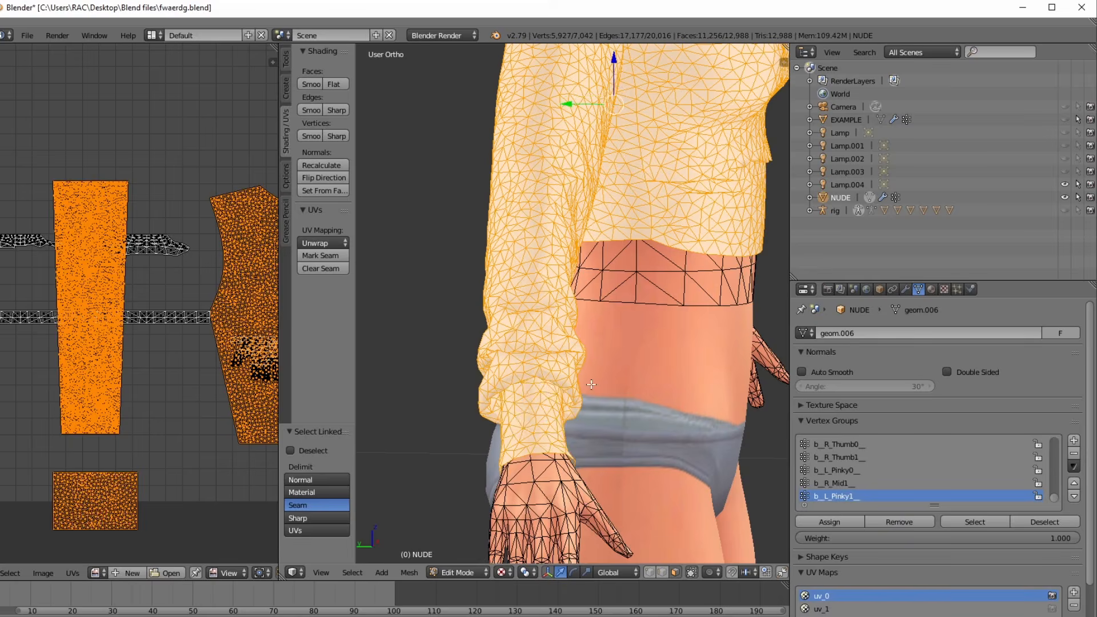
- Move the selected clothing islands out below the UV grid, about -0.32 in X and -0.69 in Y
scroll(553, 360, "down", 6)
scroll(83, 361, "down", 5)
scroll(83, 361, "down", 1)
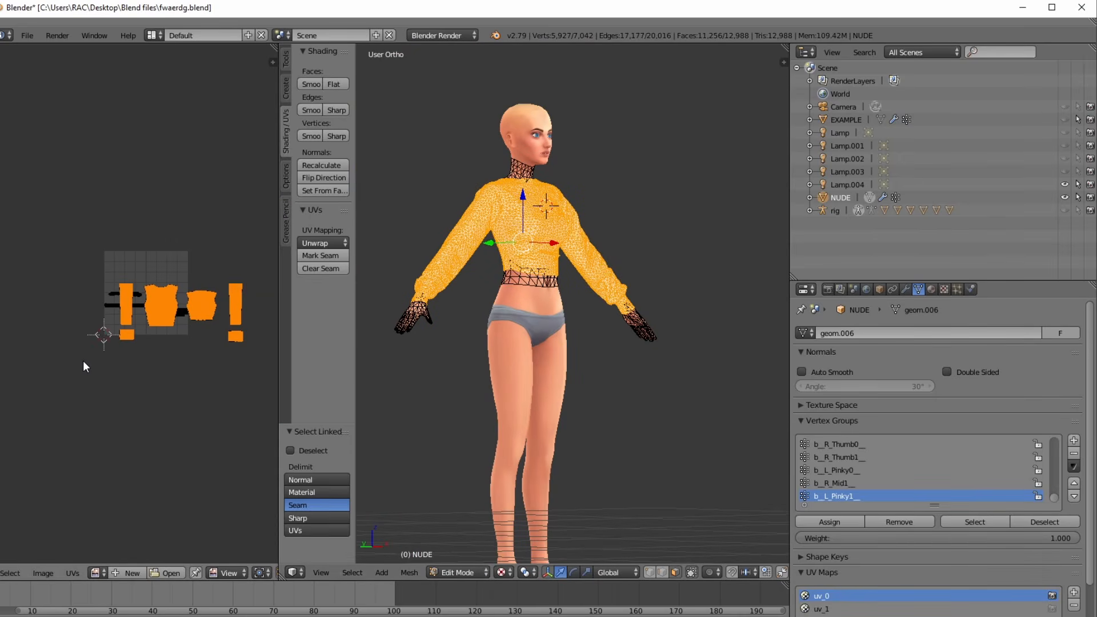
scroll(110, 352, "down", 2)
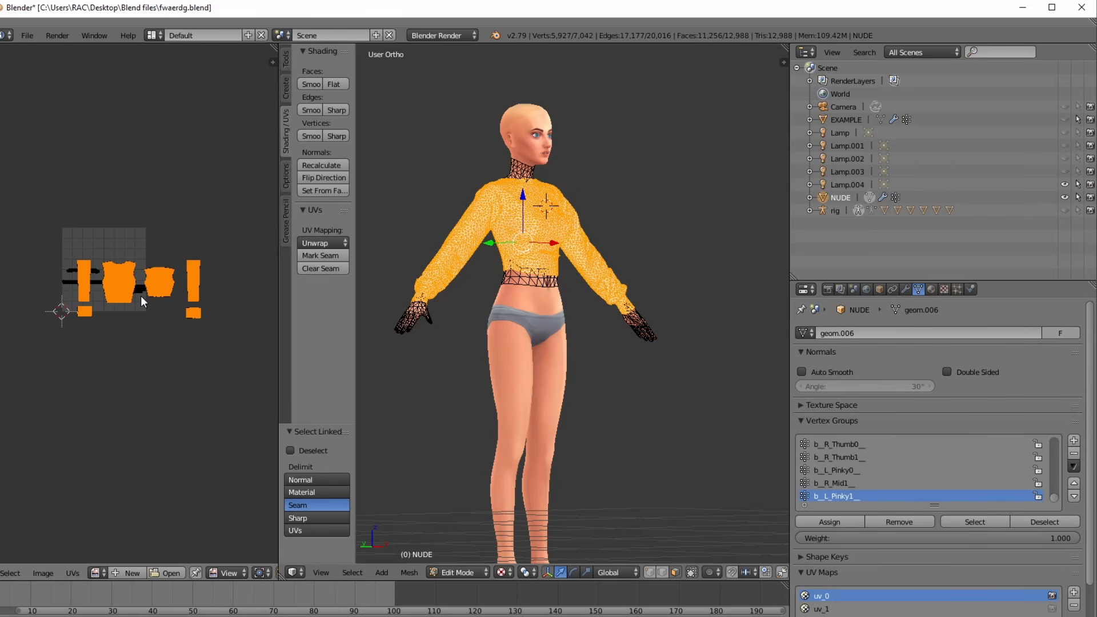
key("g")
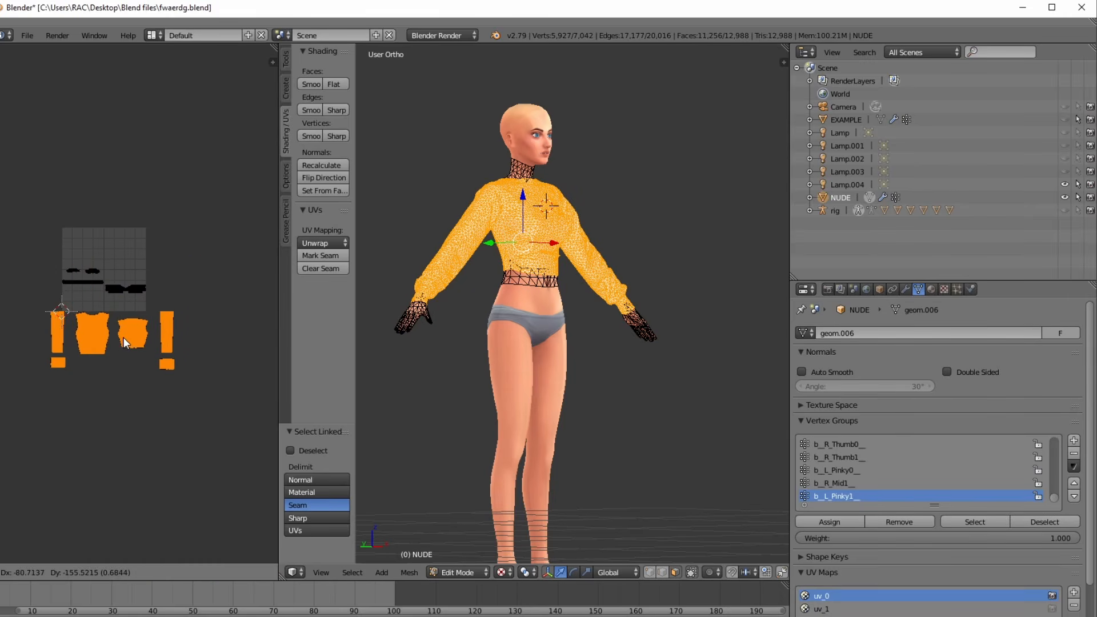
left_click(123, 344)
scroll(122, 344, "up", 4)
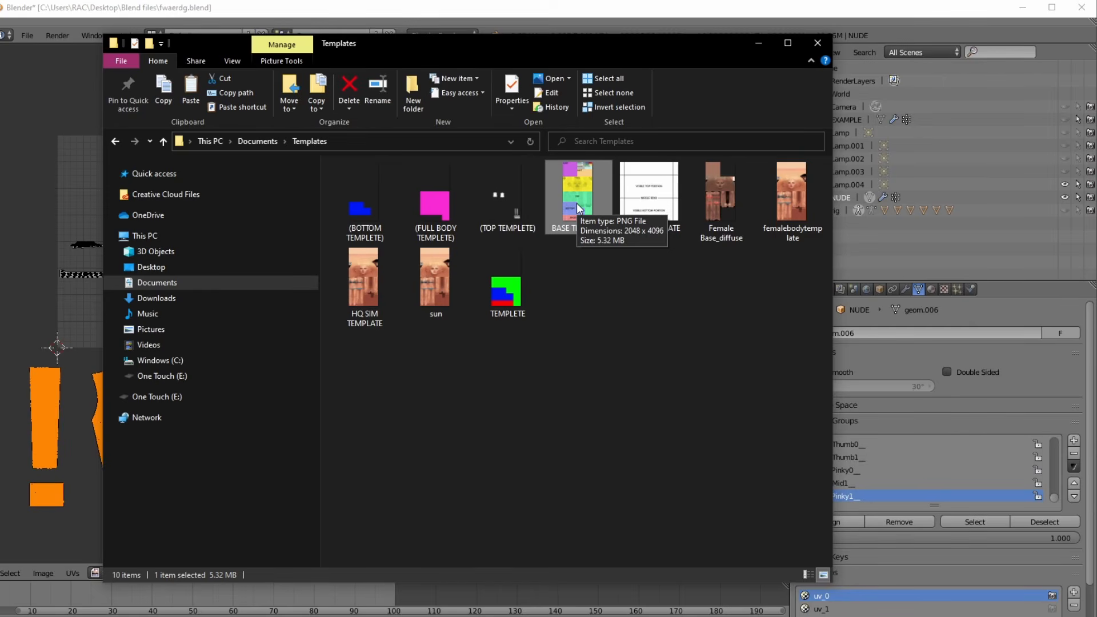
- Look at the BASE TEMPLETE image in File Explorer's Templates folder, and return to the UV layout in Blender
left_click_drag(561, 49, 745, 59)
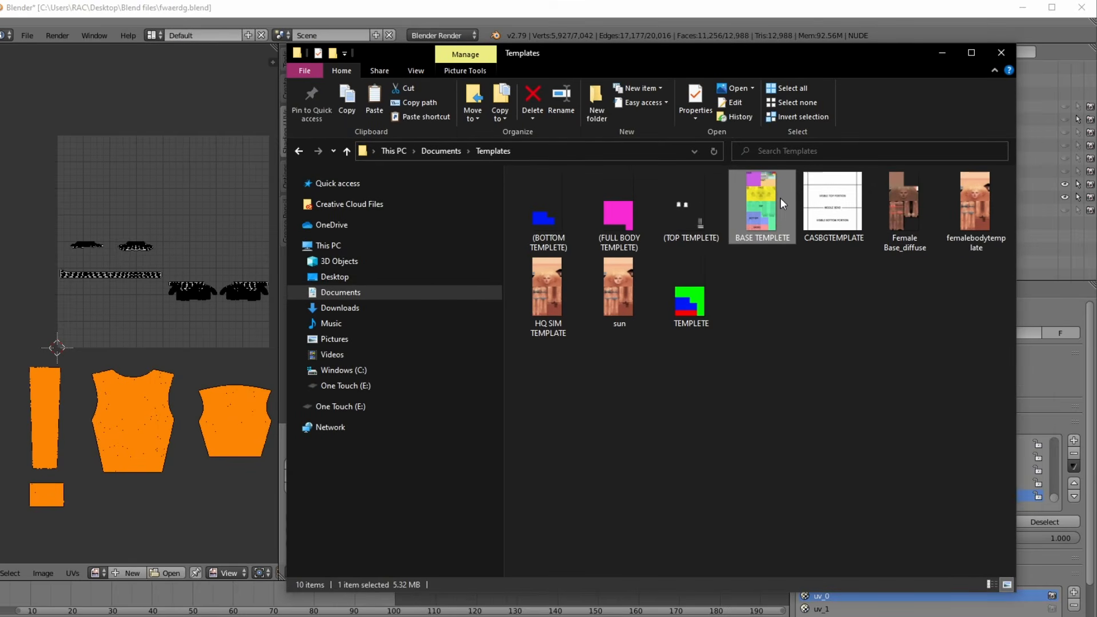
left_click(942, 53)
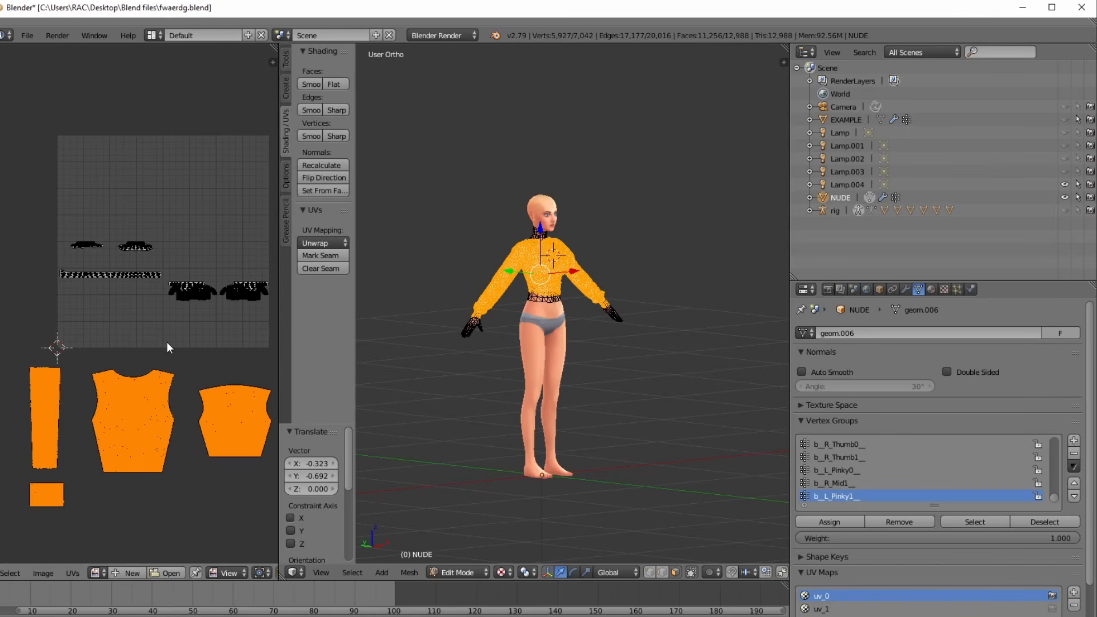
scroll(166, 345, "down", 3)
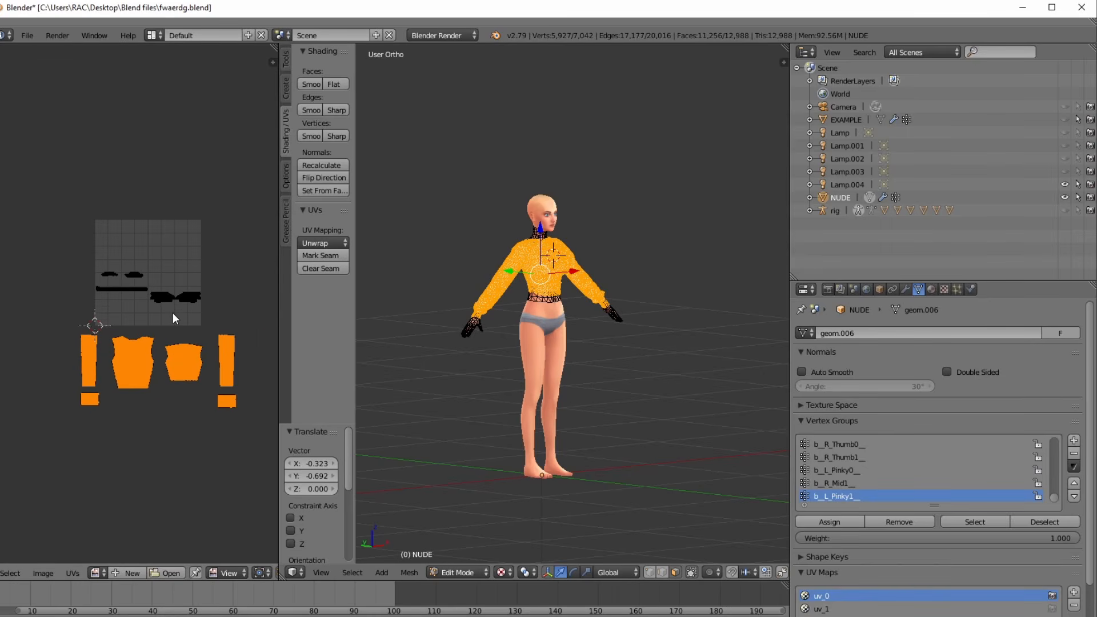
- Select all the mesh geometry and load BASE TEMPLETE.png from the Templates folder in File Explorer as the UV editor's image
key("a")
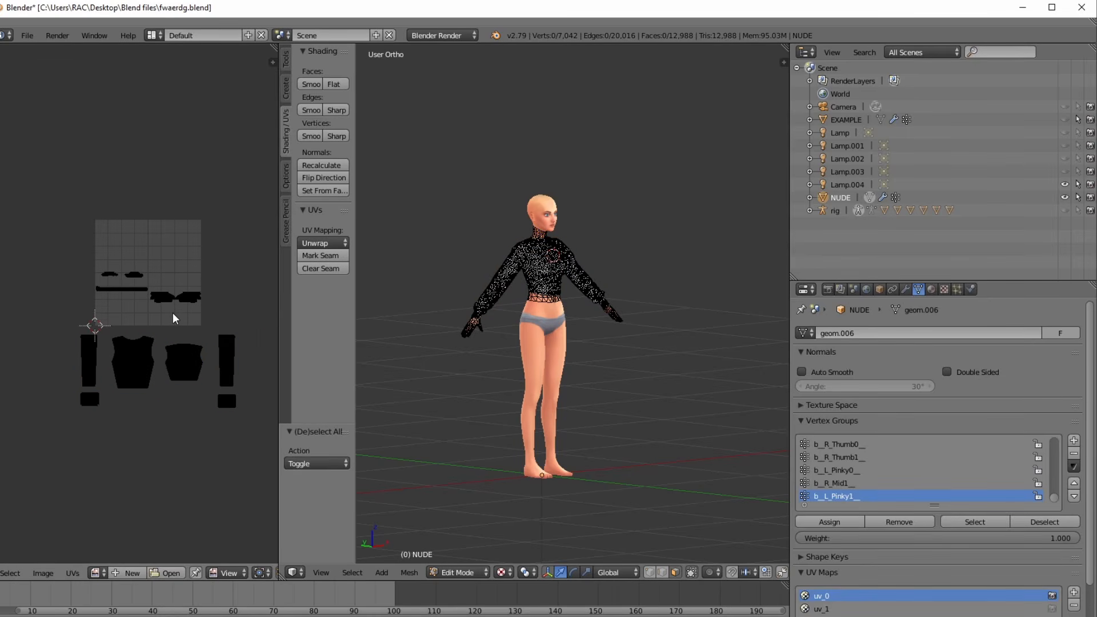
key("a")
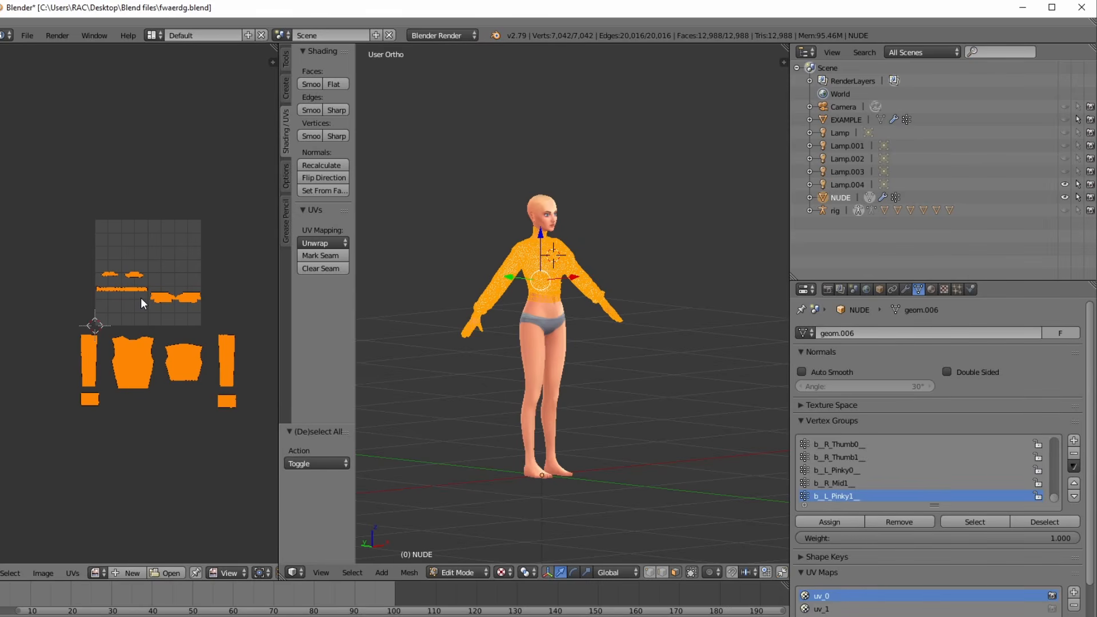
left_click(656, 616)
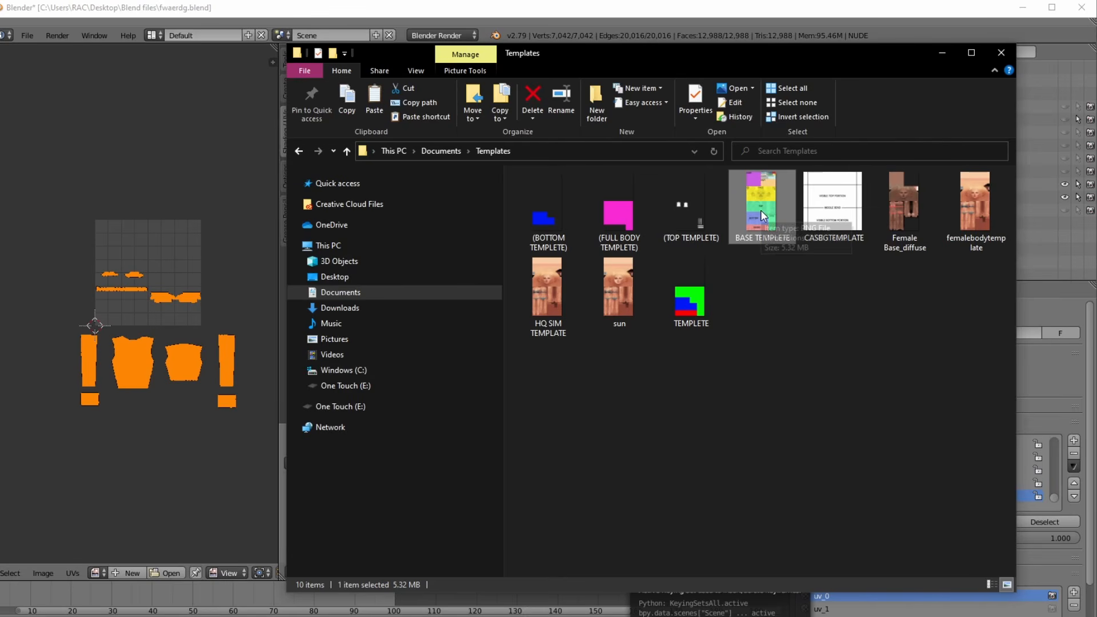
left_click_drag(760, 204, 155, 314)
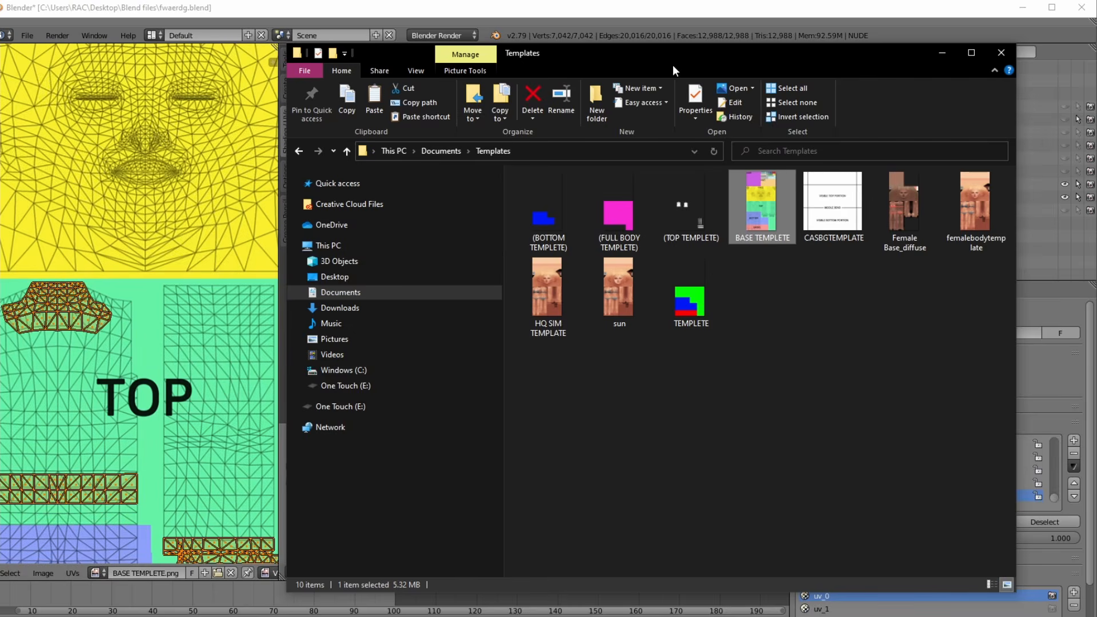
left_click(939, 54)
scroll(163, 287, "down", 5)
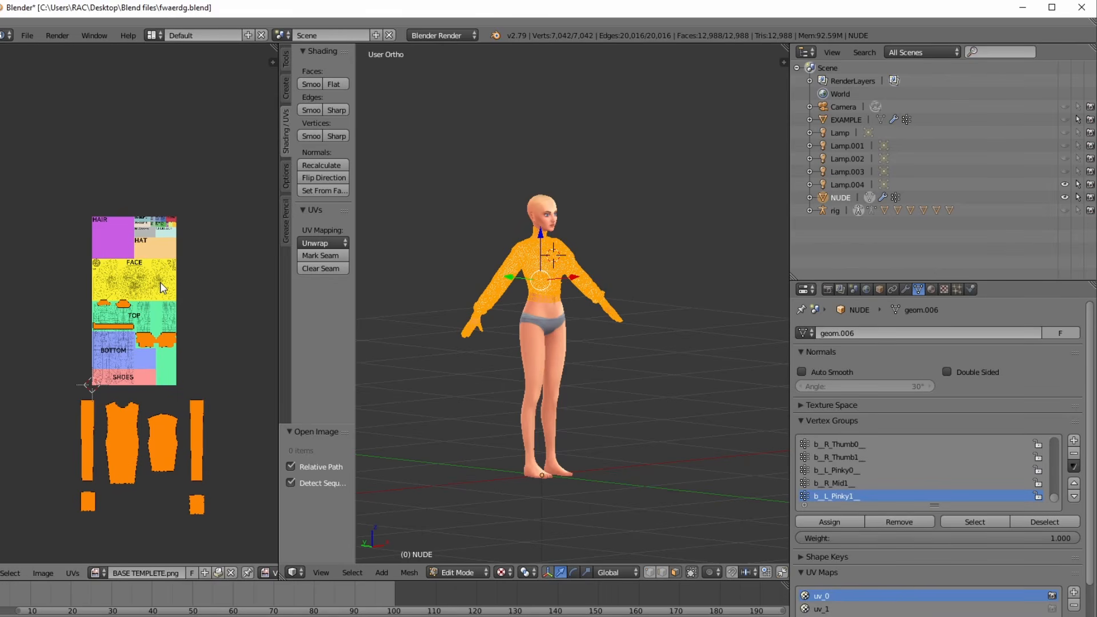
- Box-select only the shirt's UV islands lying below the template image, leaving out the islands inside it
scroll(151, 367, "down", 1)
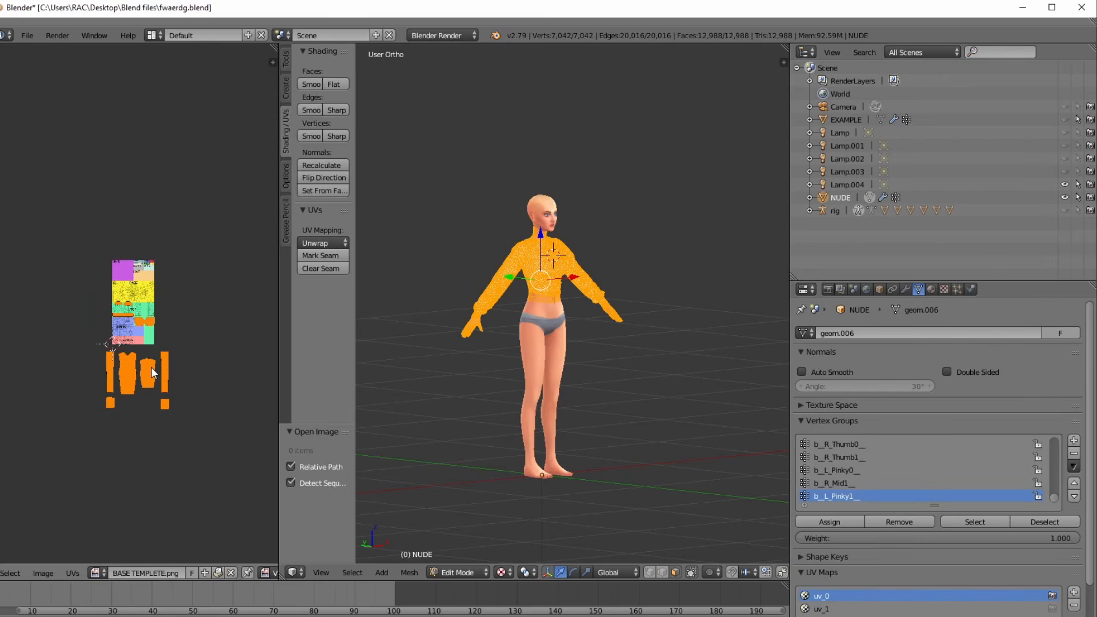
scroll(141, 364, "up", 5)
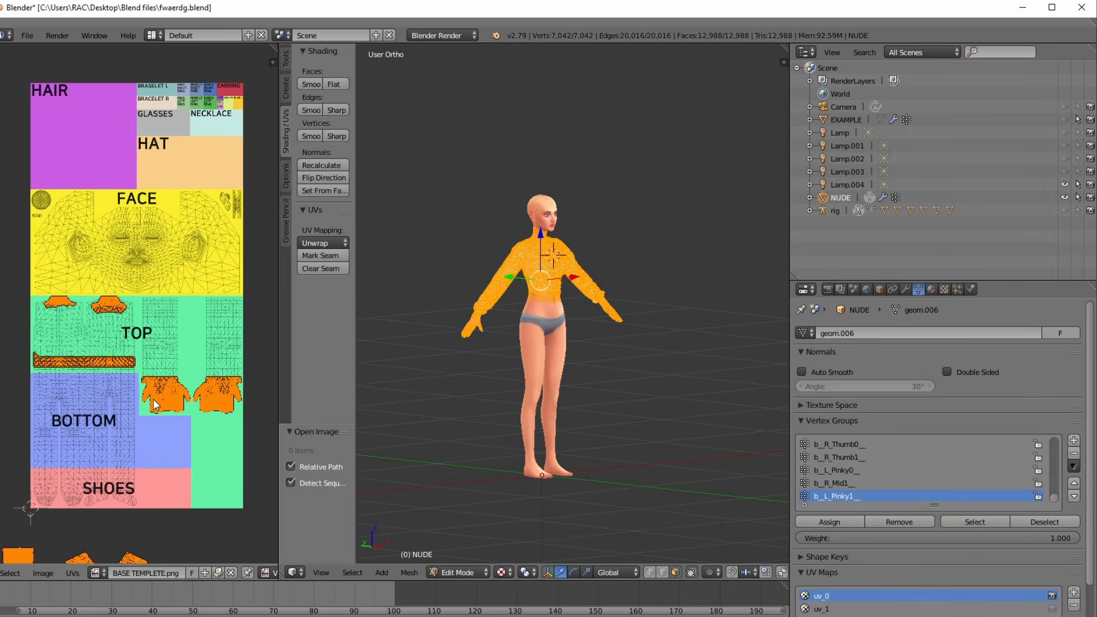
scroll(105, 376, "down", 5, "shift")
scroll(96, 438, "down", 2)
scroll(96, 437, "down", 1)
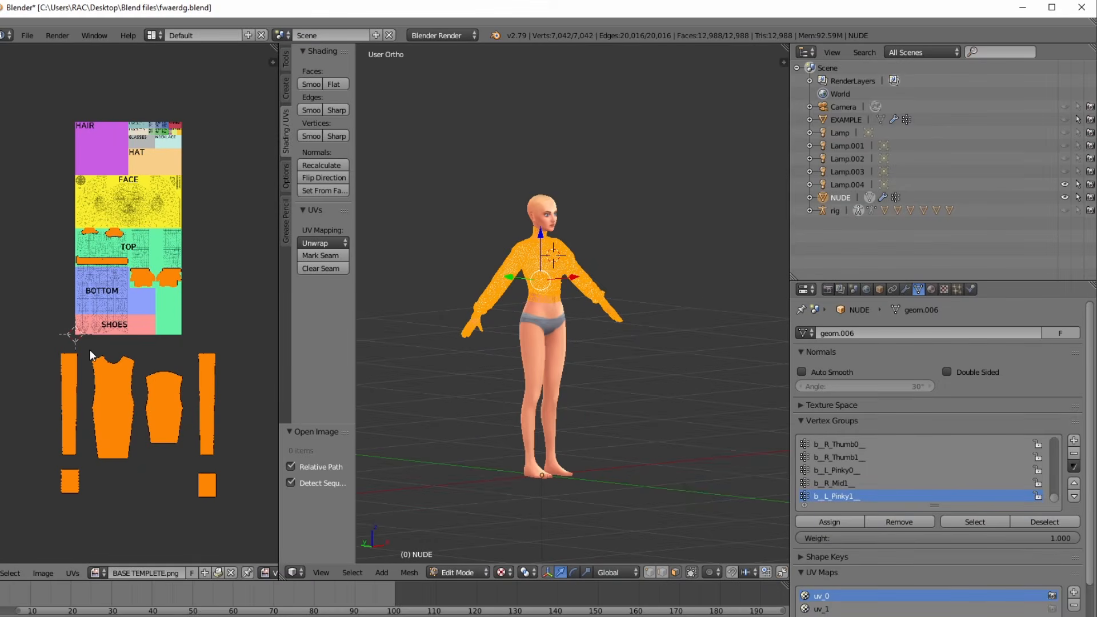
middle_click_drag(111, 410, 114, 304)
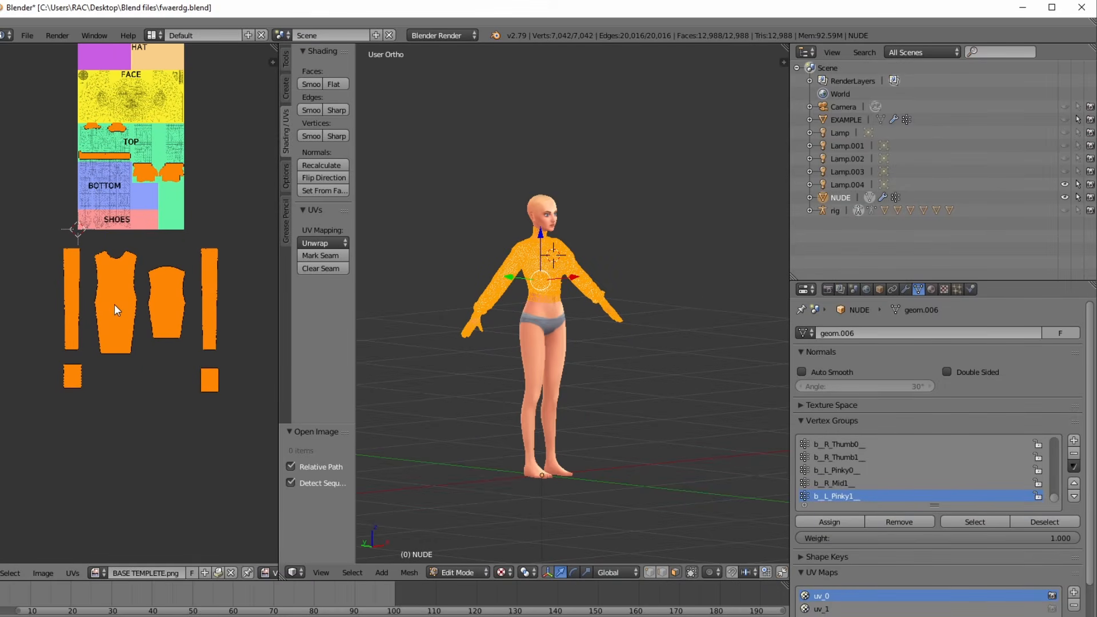
right_click(107, 270)
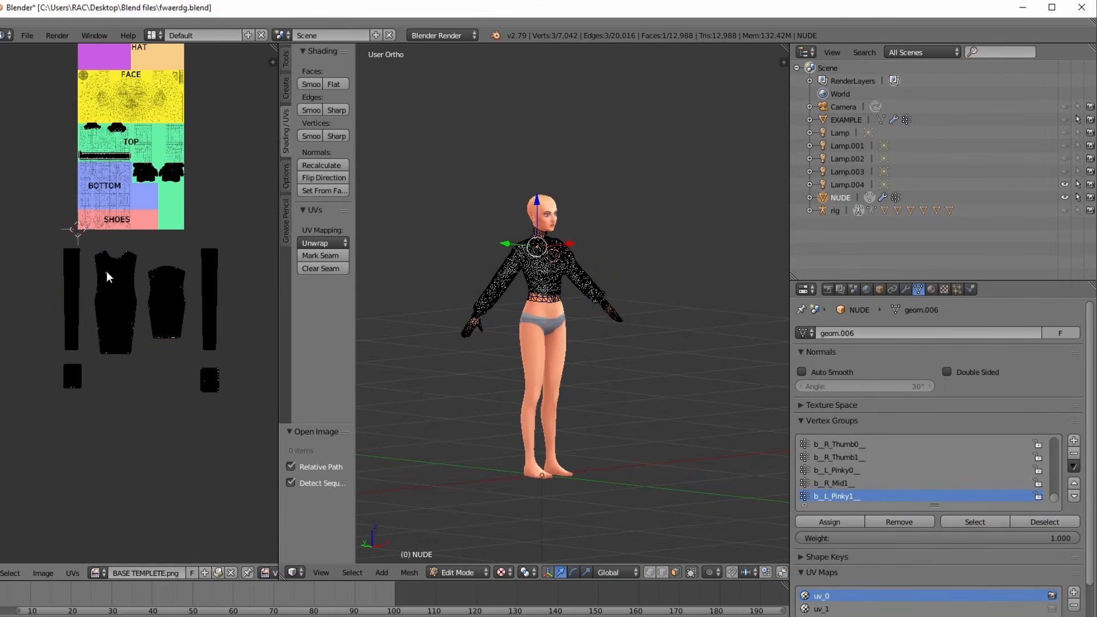
key("b")
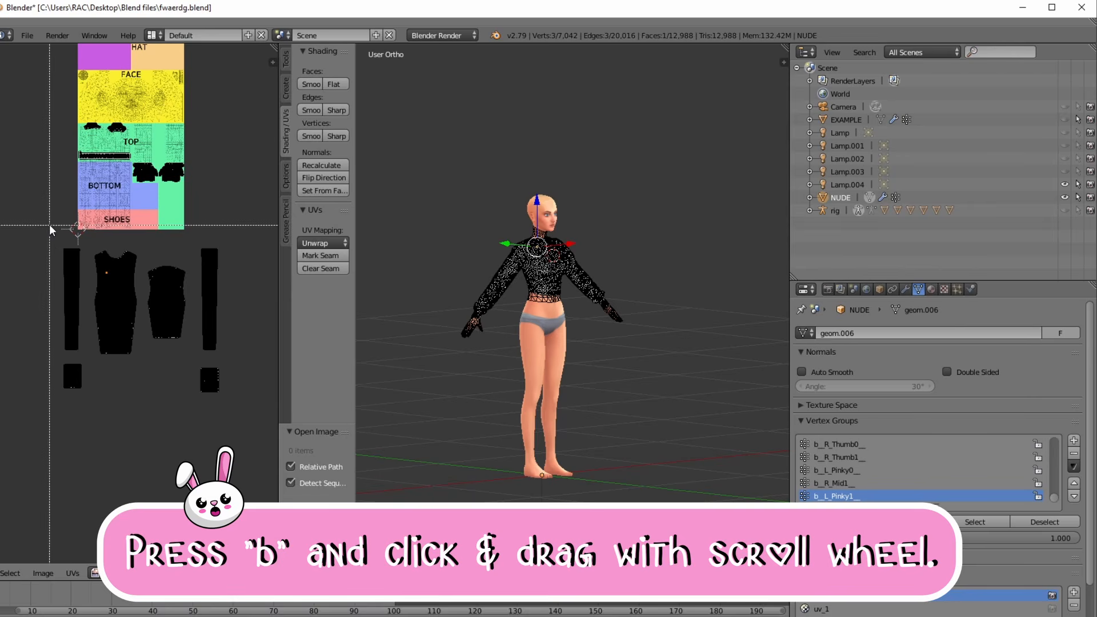
left_click_drag(40, 233, 242, 430)
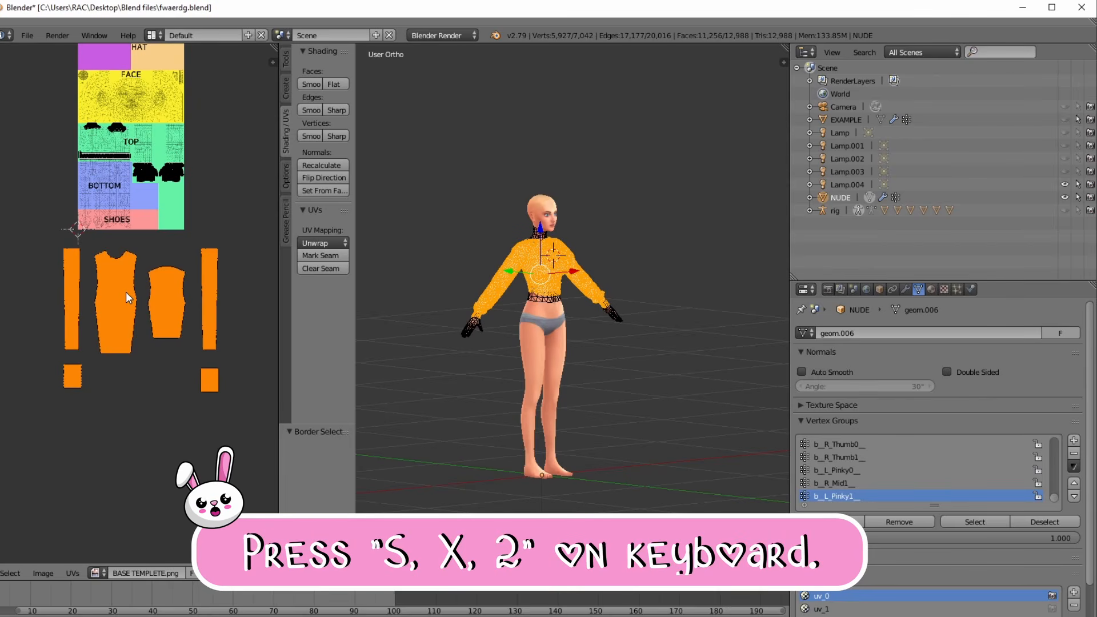
- Scale the selected shirt UV islands by 2 along the X axis
key("s")
key("x")
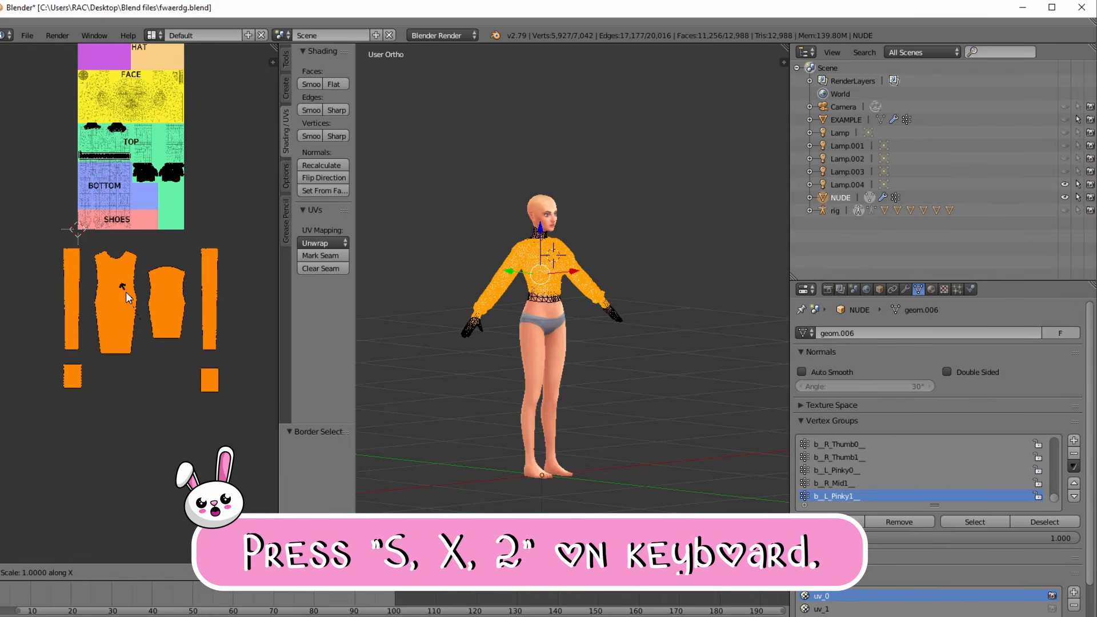
key("2")
key("Return")
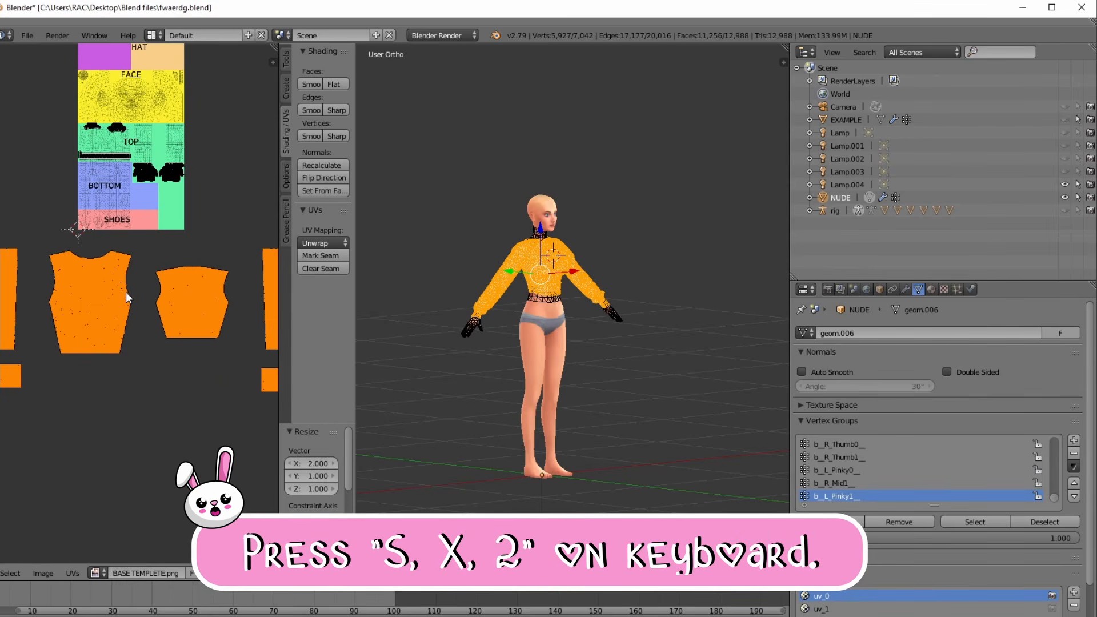
- Examine the template's TOP, BOTTOM and SHOES regions and compare them with the shirt's UV islands below
scroll(136, 320, "down", 3)
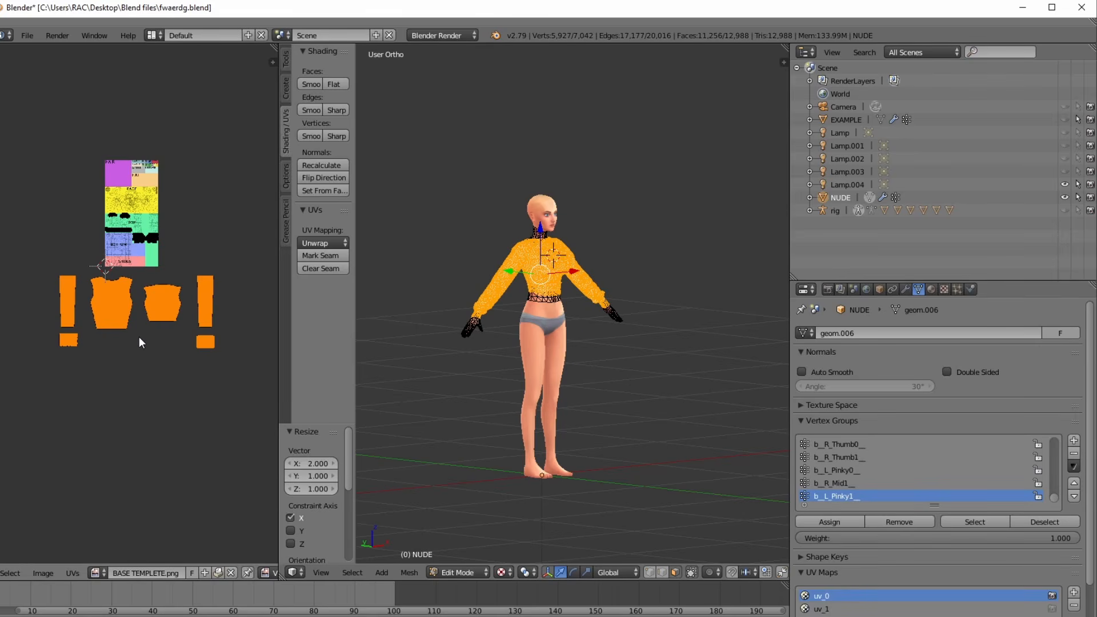
scroll(139, 335, "up", 6)
scroll(139, 333, "down", 4)
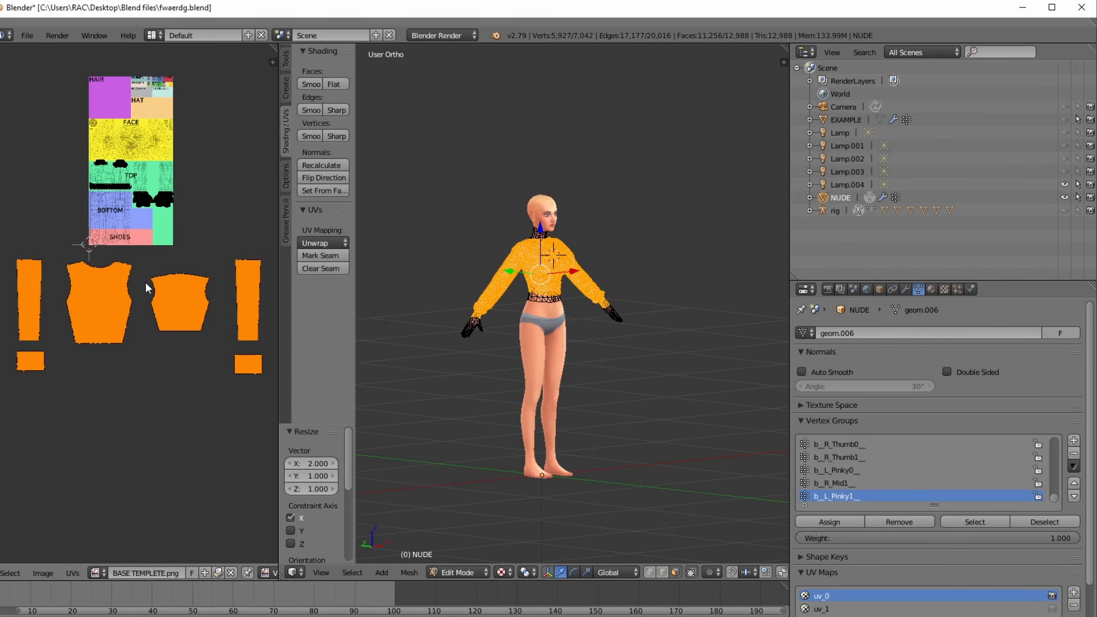
scroll(142, 168, "up", 4)
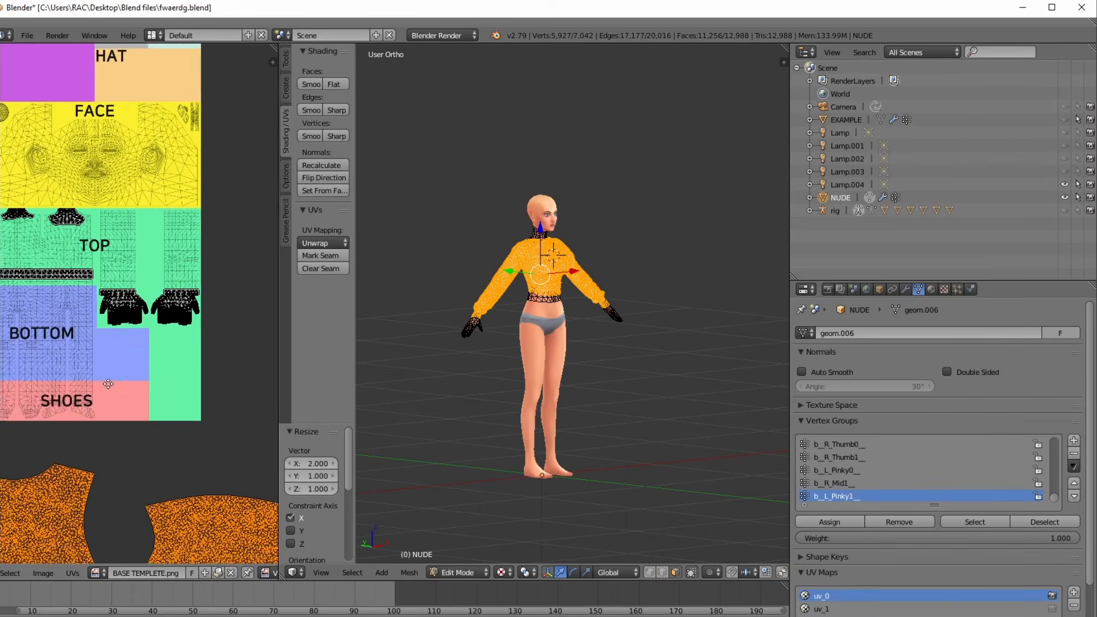
middle_click_drag(103, 281, 153, 245)
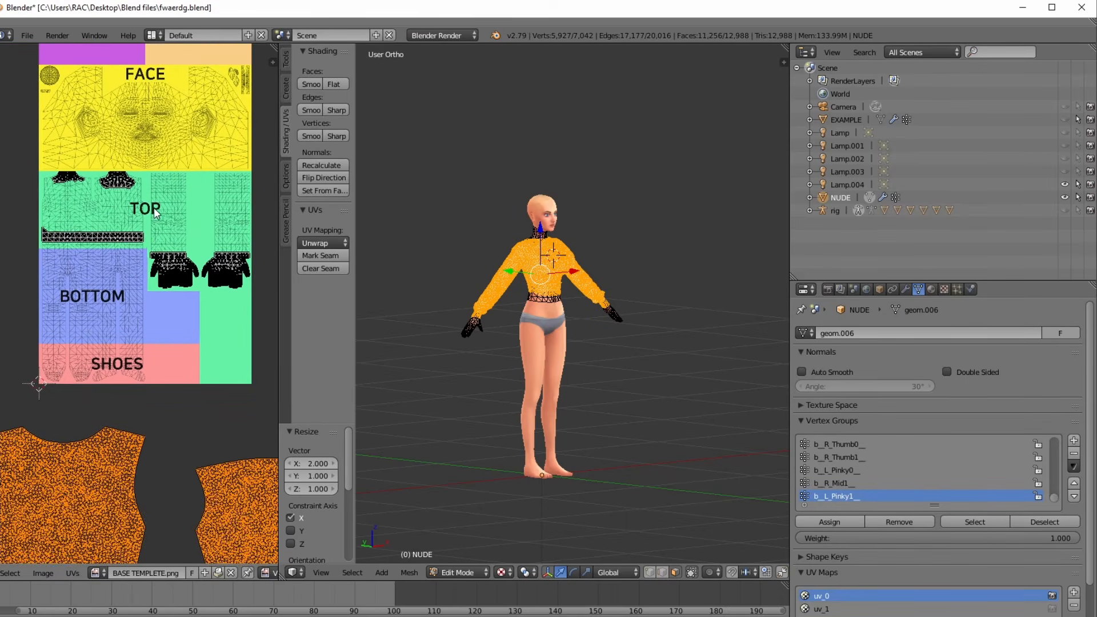
scroll(50, 168, "up", 1)
scroll(118, 308, "up", 1)
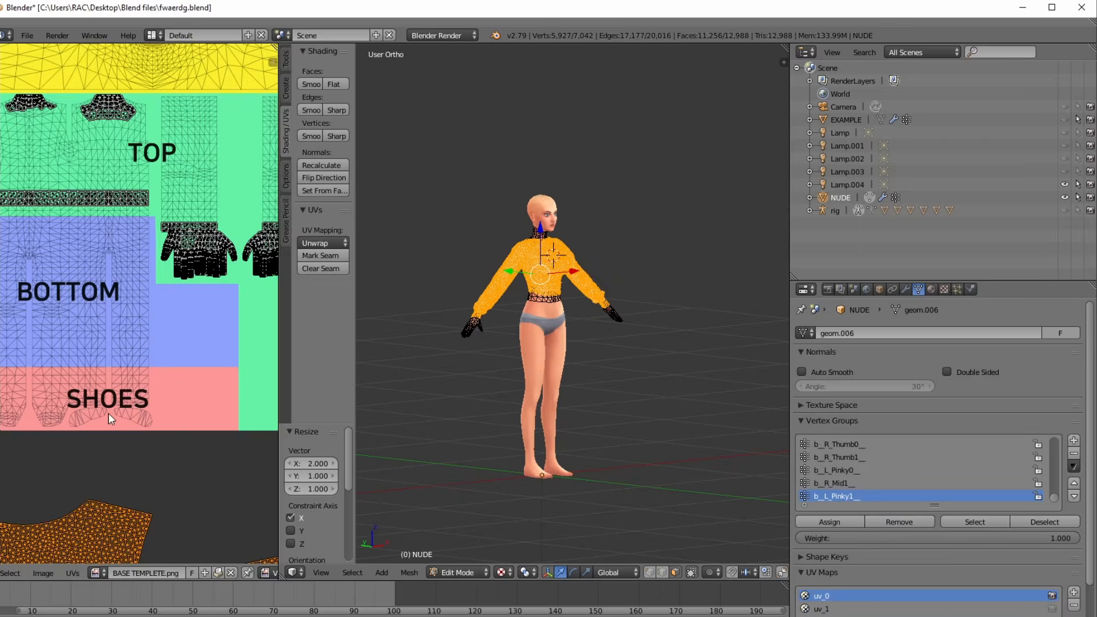
scroll(123, 364, "down", 3)
scroll(122, 367, "up", 5)
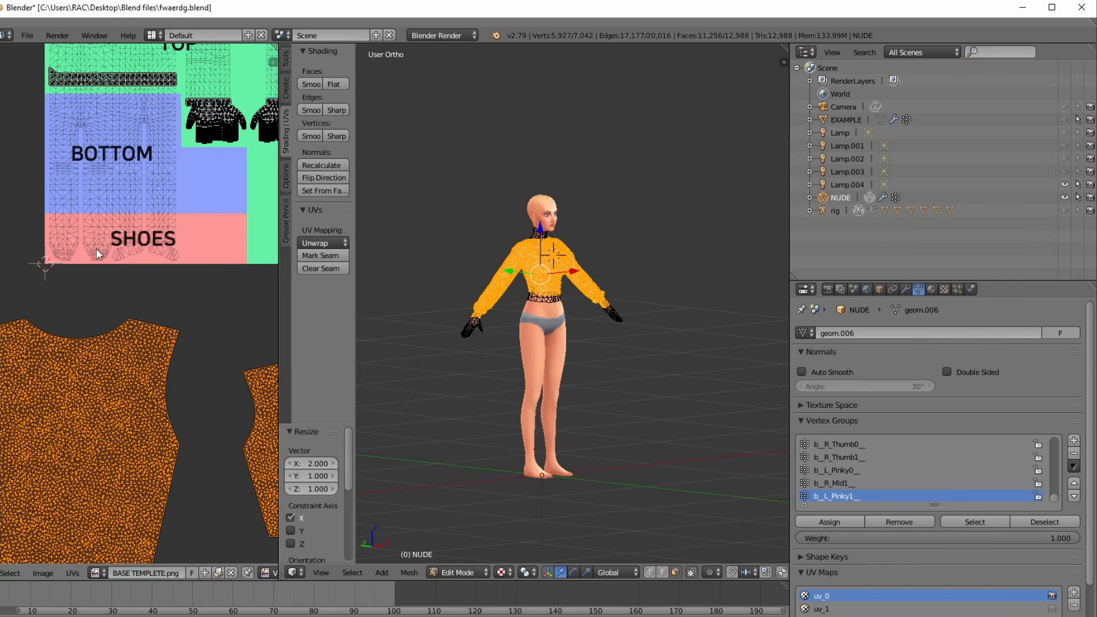
scroll(111, 303, "down", 8)
scroll(139, 331, "up", 4)
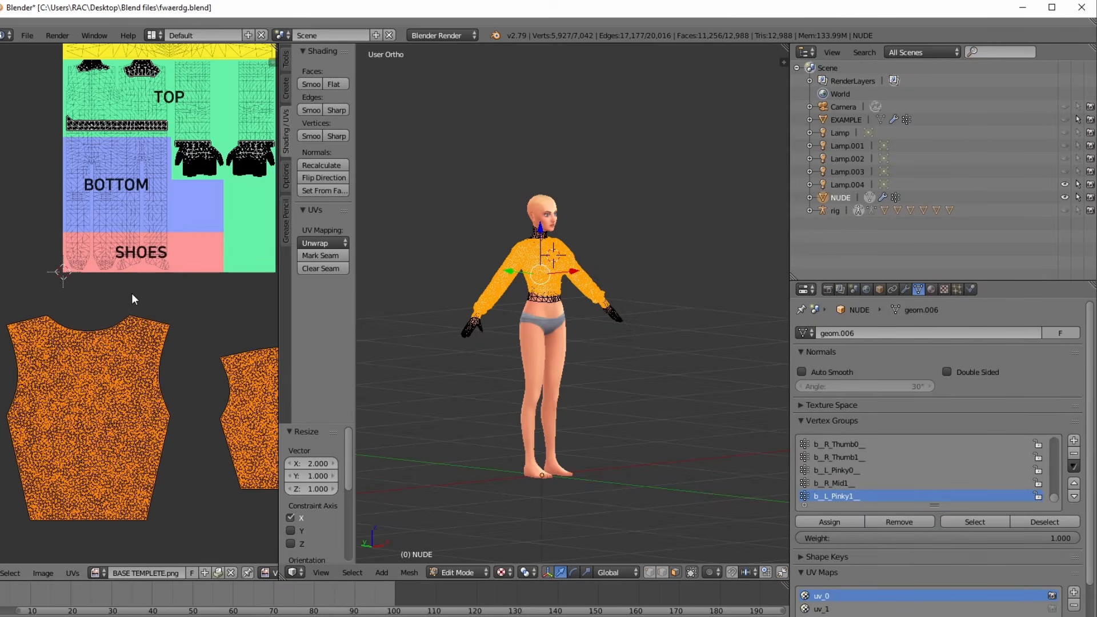
middle_click_drag(142, 272, 112, 377)
middle_click_drag(100, 50, 87, 223)
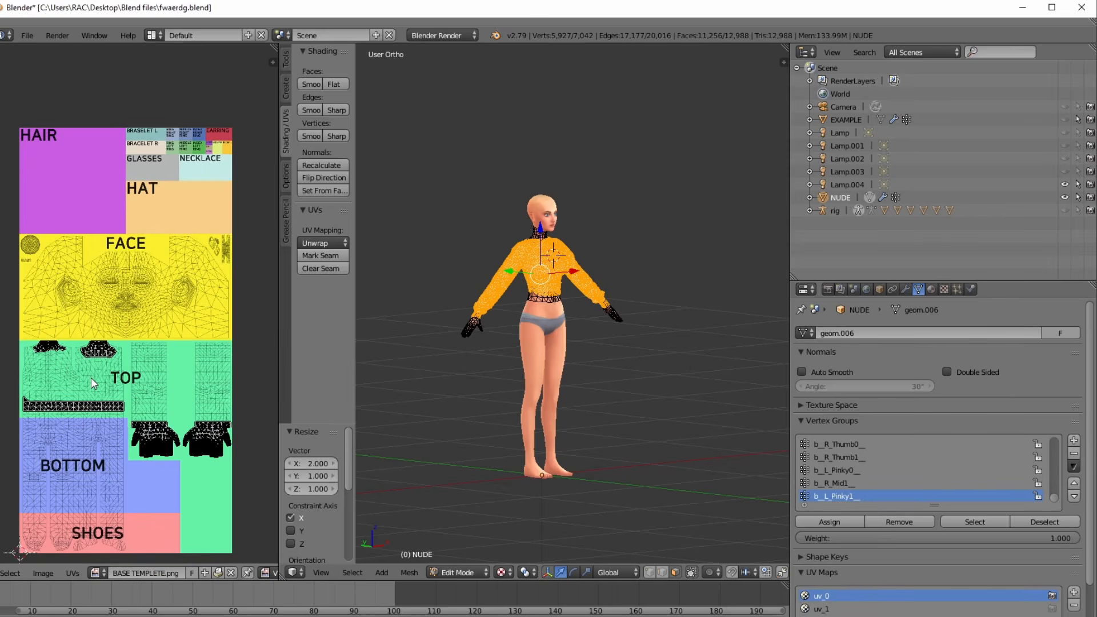
middle_click_drag(91, 377, 97, 248)
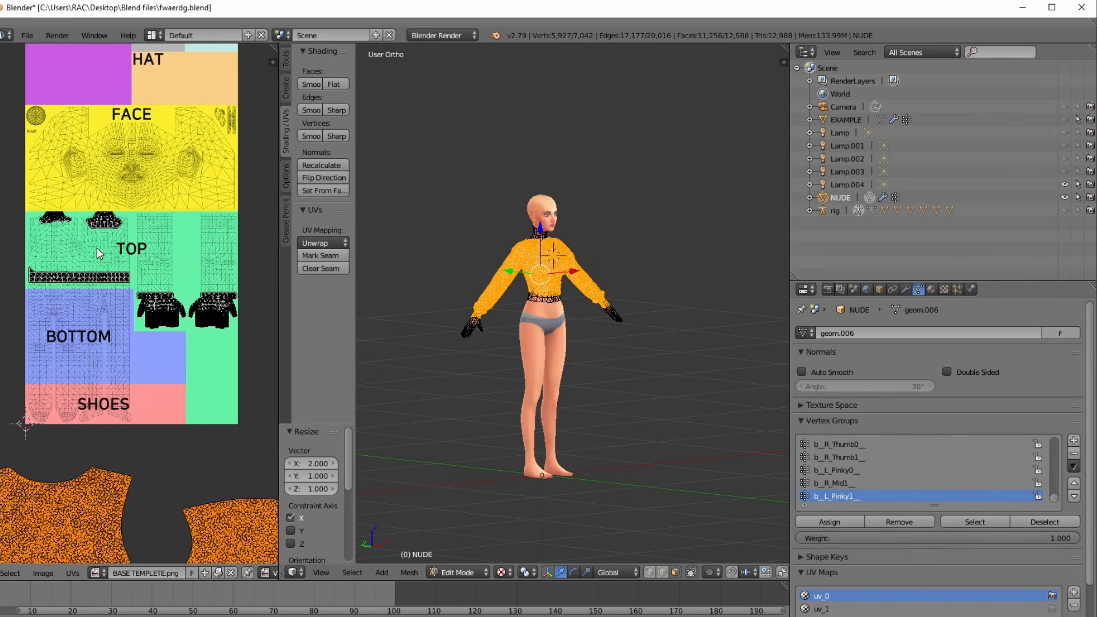
scroll(99, 317, "up", 1)
middle_click_drag(100, 317, 167, 183)
scroll(134, 312, "down", 3)
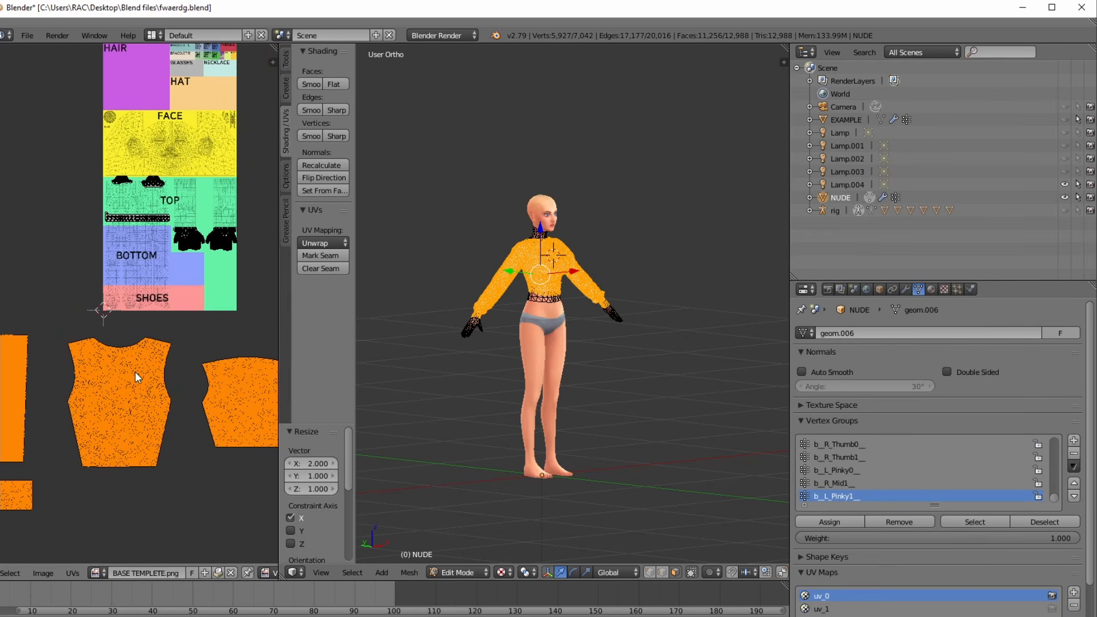
scroll(135, 370, "up", 4)
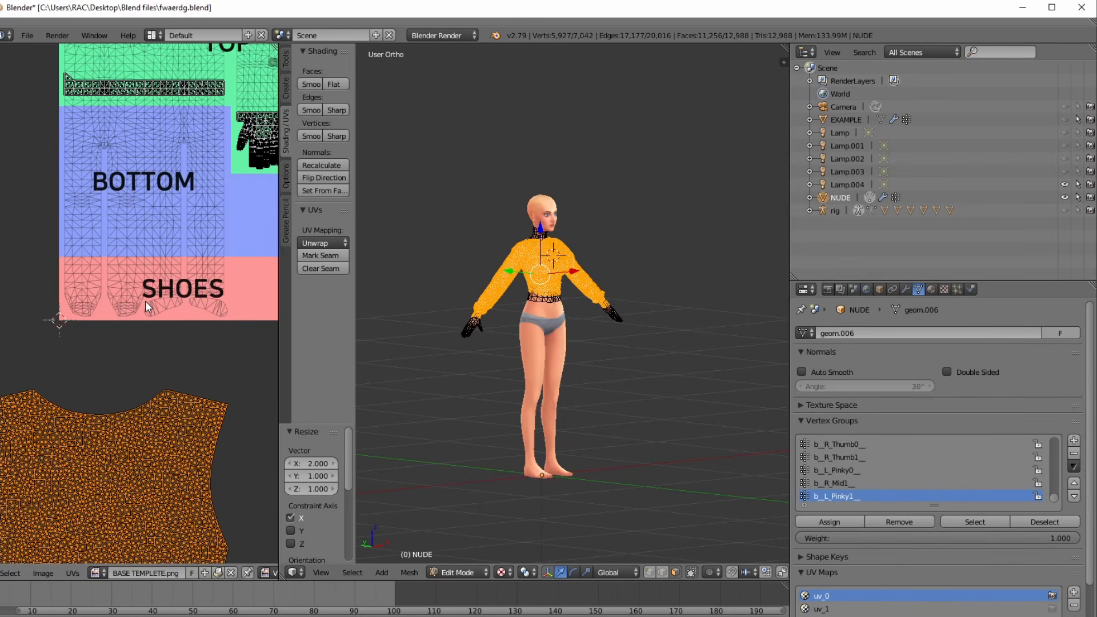
scroll(146, 306, "down", 7)
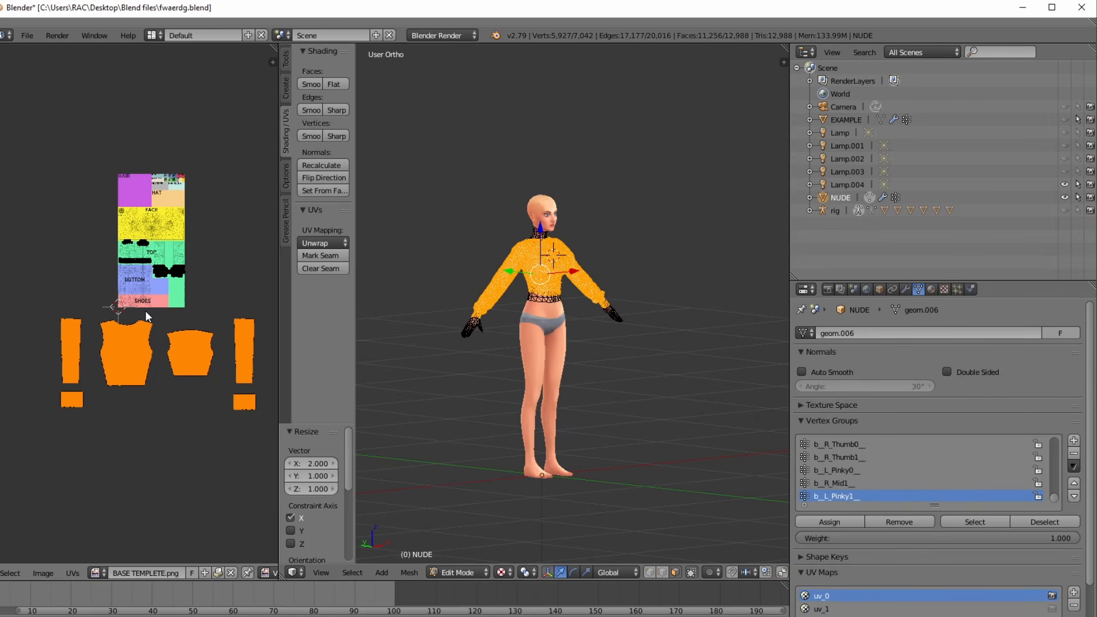
scroll(145, 315, "up", 2)
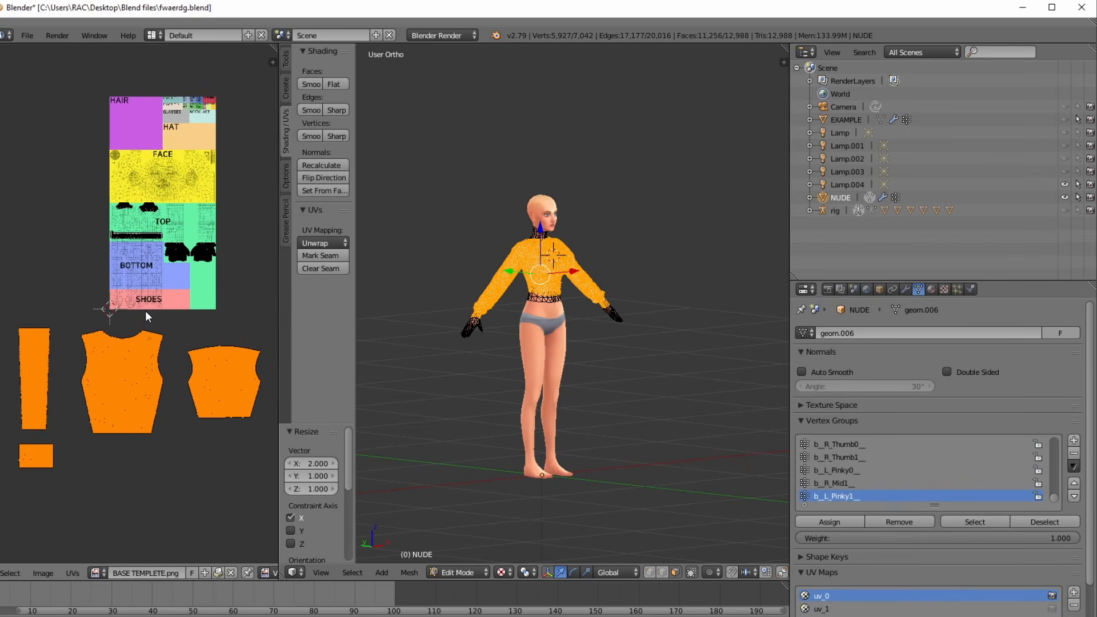
scroll(145, 311, "up", 2)
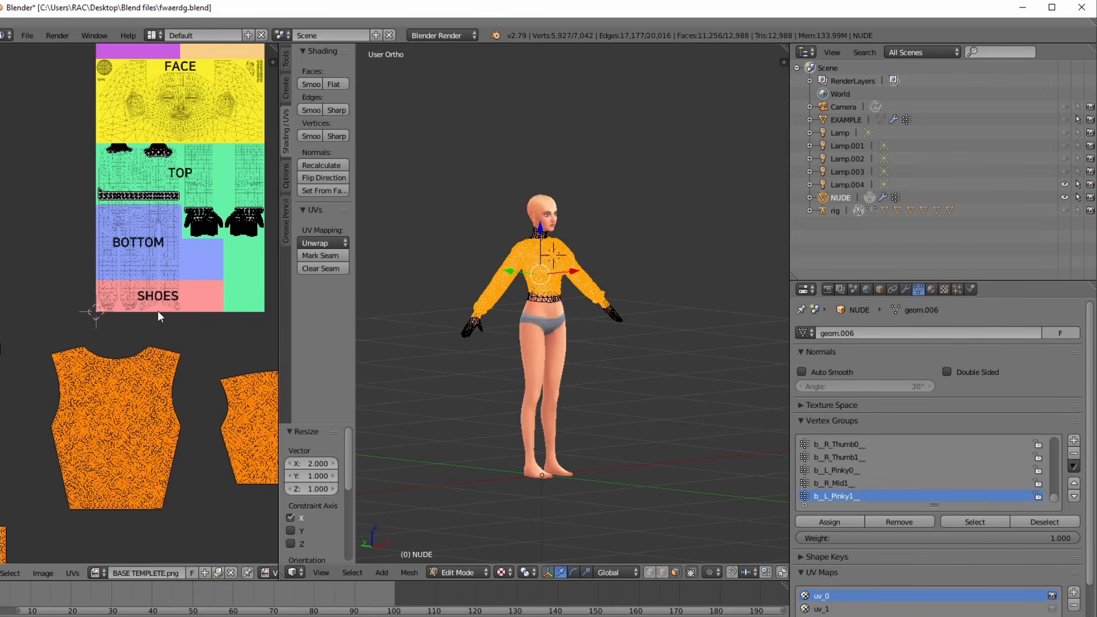
scroll(158, 315, "down", 4)
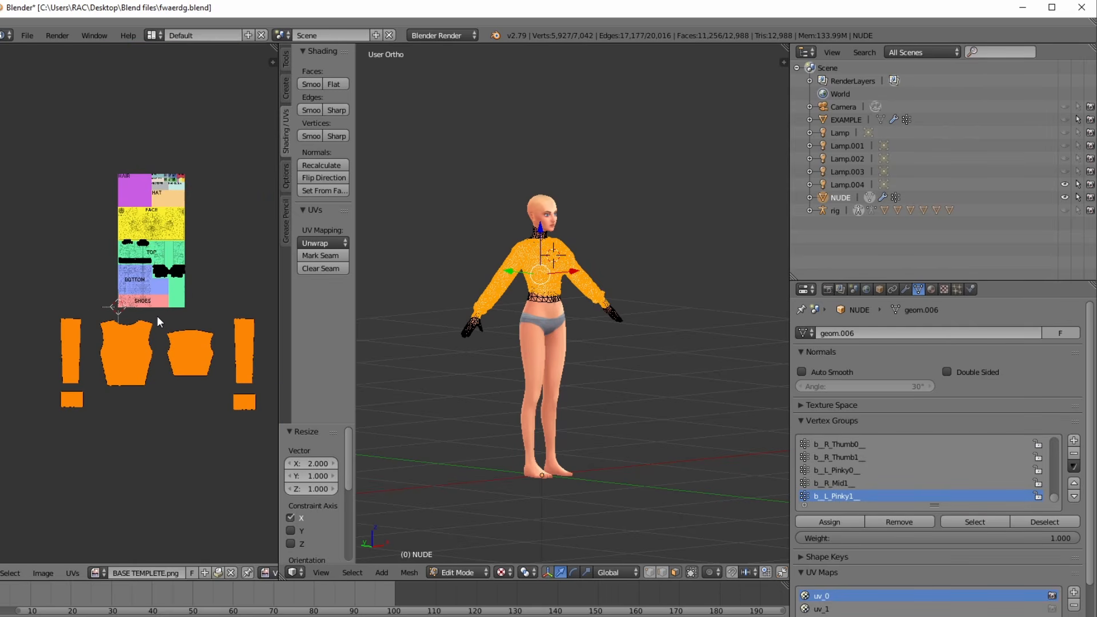
scroll(156, 317, "up", 6)
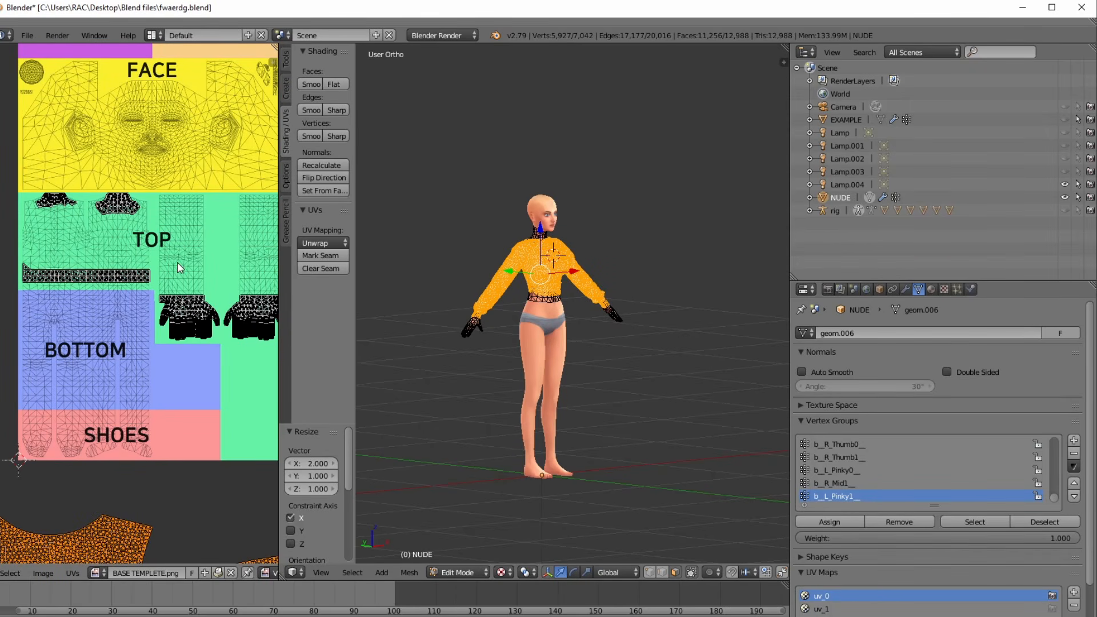
middle_click_drag(182, 421, 124, 97)
scroll(110, 188, "down", 3)
scroll(94, 242, "up", 2)
scroll(94, 242, "down", 4)
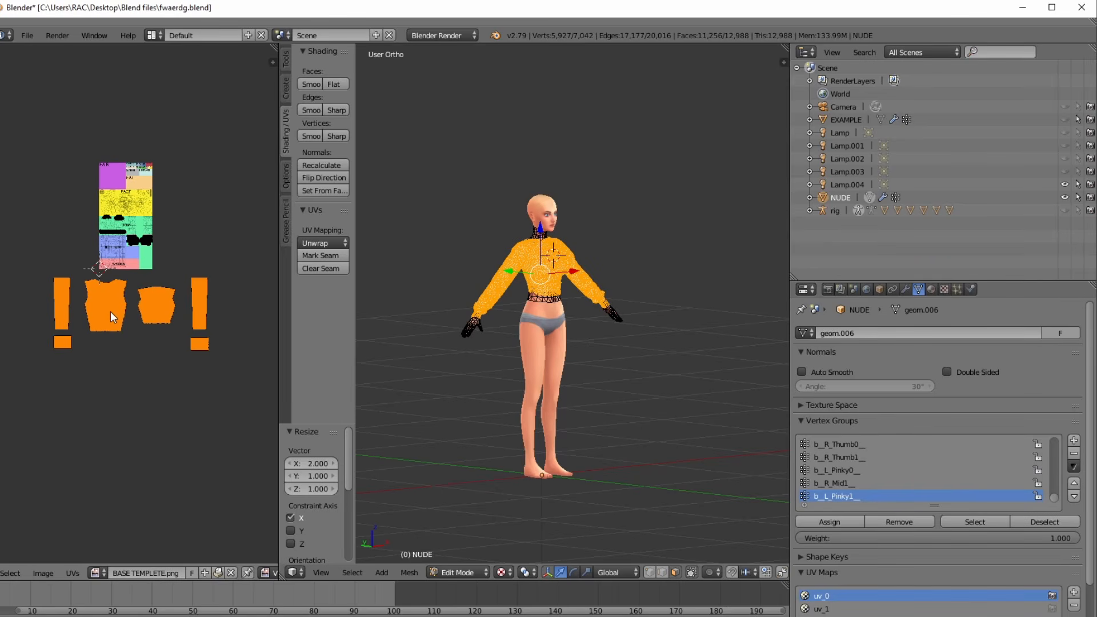
- Select only the larger torso piece of the shirt as a complete linked UV island
right_click(110, 311)
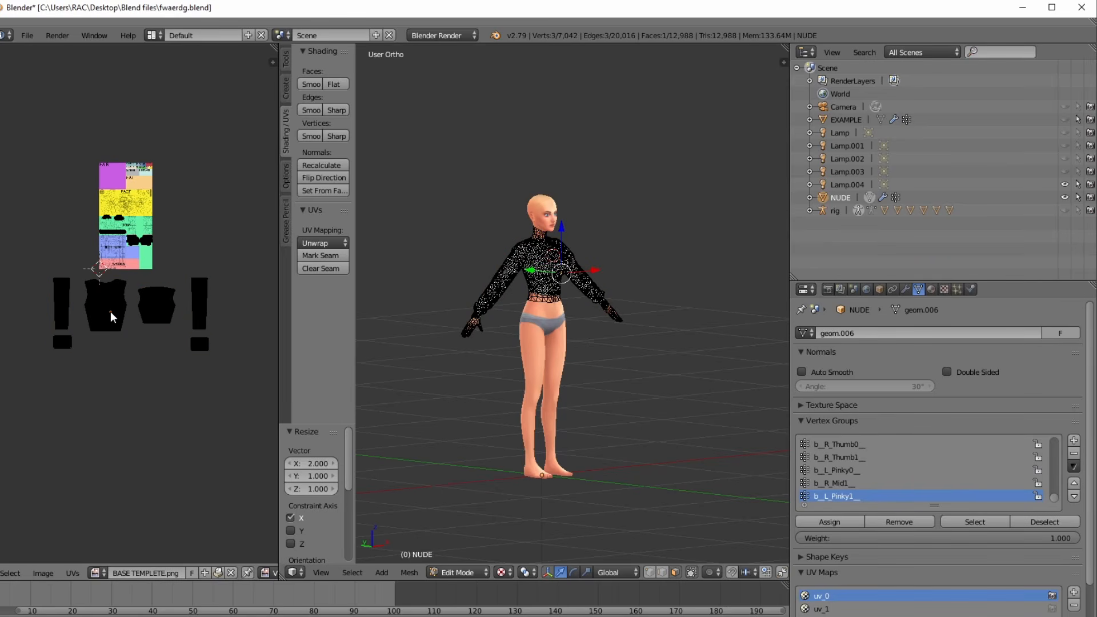
key("l")
scroll(110, 311, "down", 3)
scroll(112, 311, "up", 4)
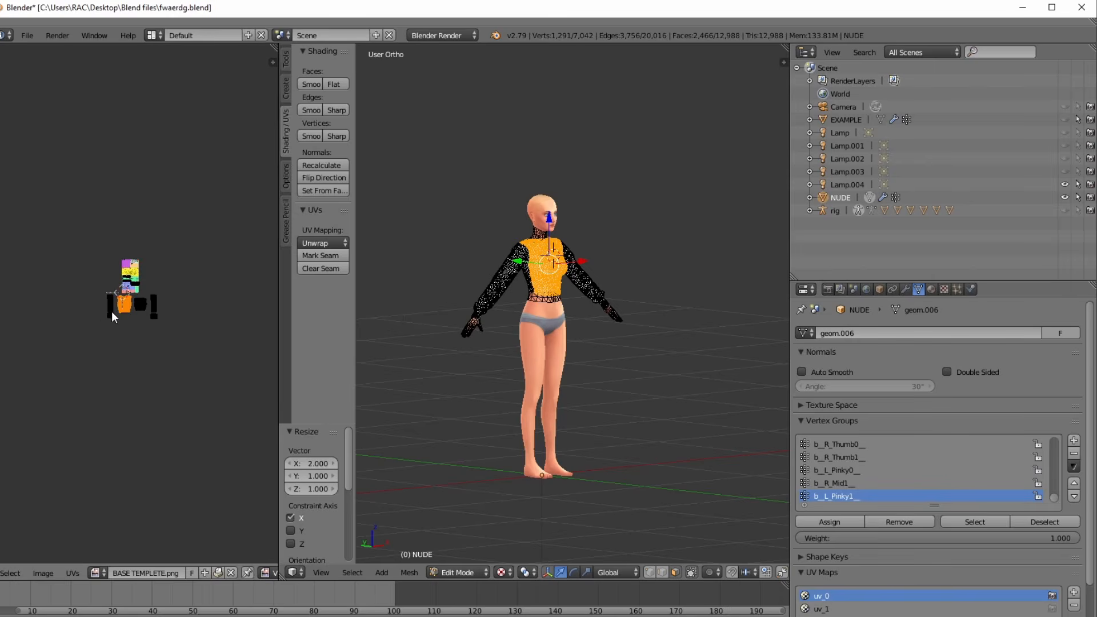
scroll(112, 310, "up", 2)
right_click(114, 332)
scroll(114, 331, "down", 3)
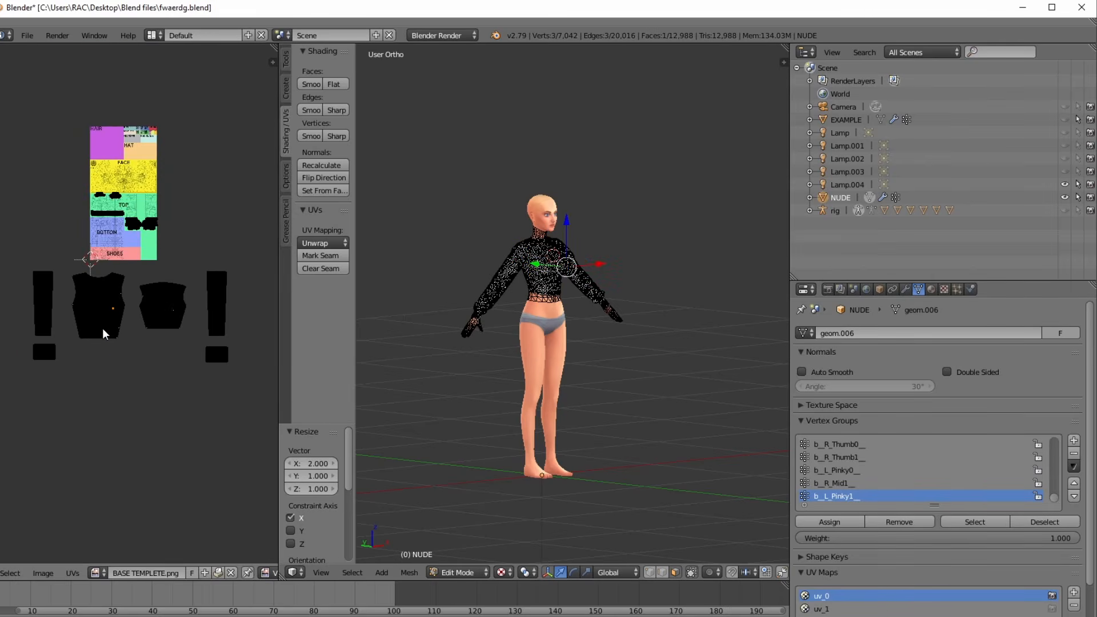
scroll(102, 328, "up", 4)
middle_click_drag(65, 321, 30, 448)
key("l")
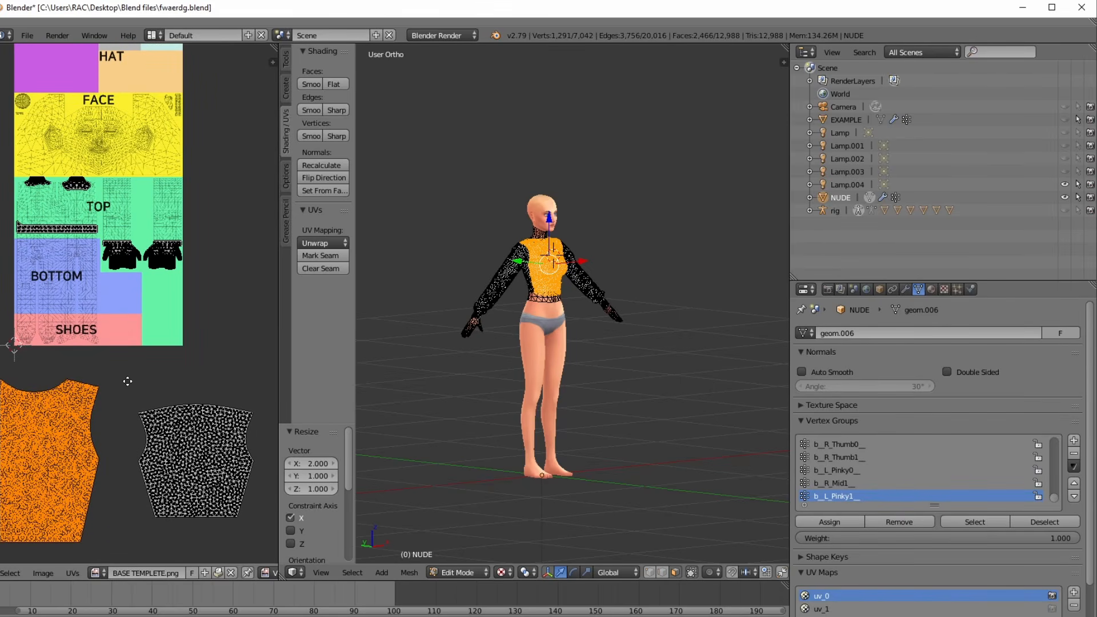
- Move the selected torso UV island up from below the template so it sits across the template's lower outer edge
middle_click_drag(73, 366, 105, 377)
key("g")
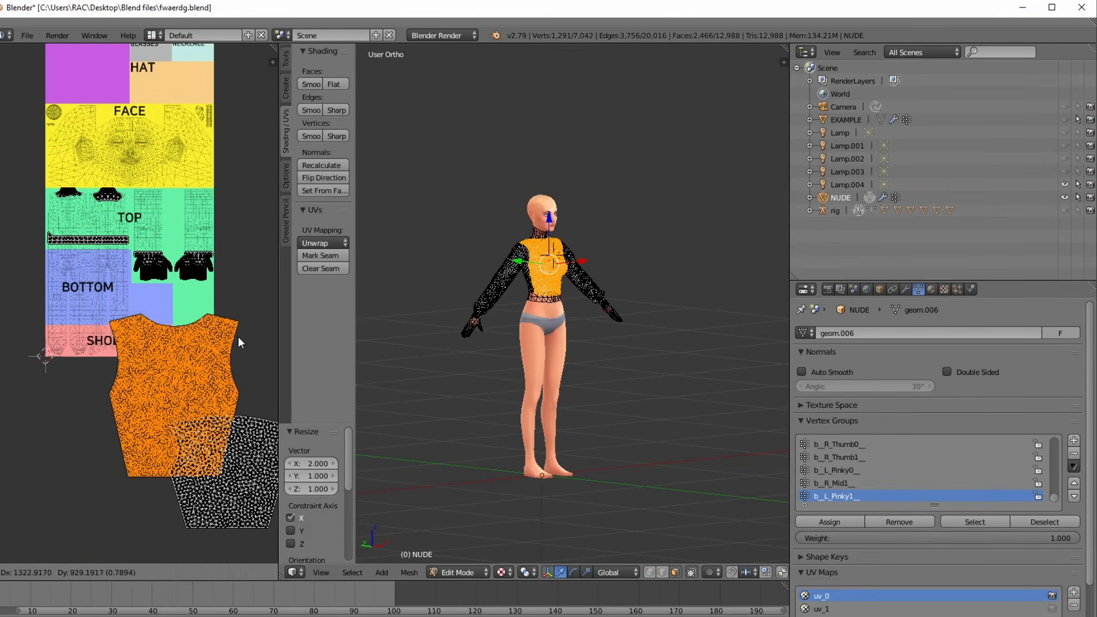
left_click(249, 279)
scroll(235, 355, "up", 1)
middle_click_drag(236, 355, 143, 322)
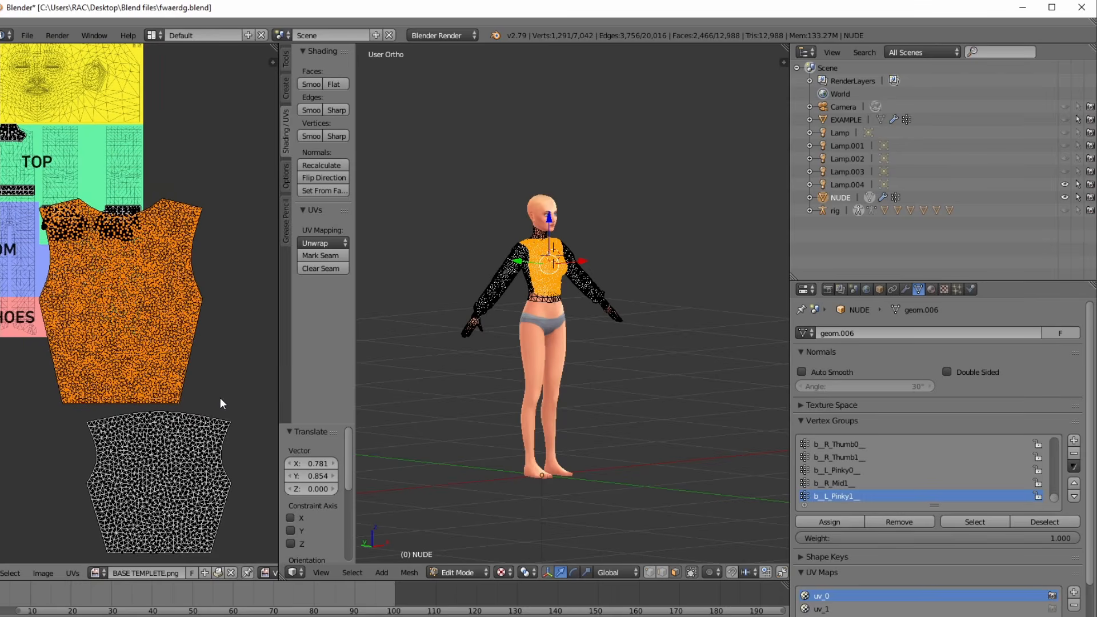
key("g")
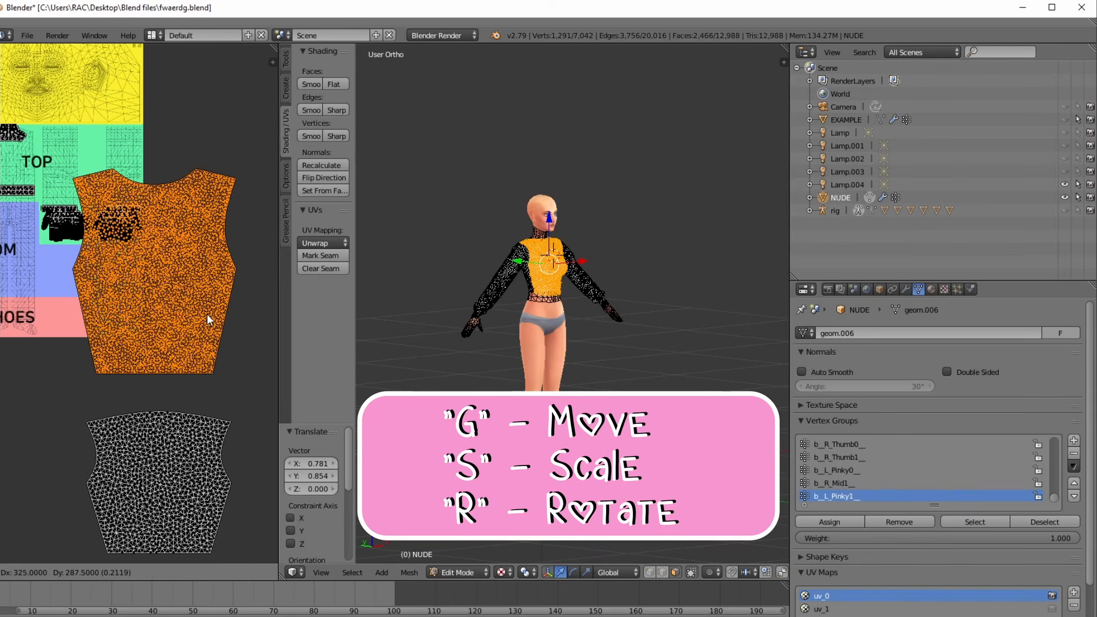
left_click(217, 333)
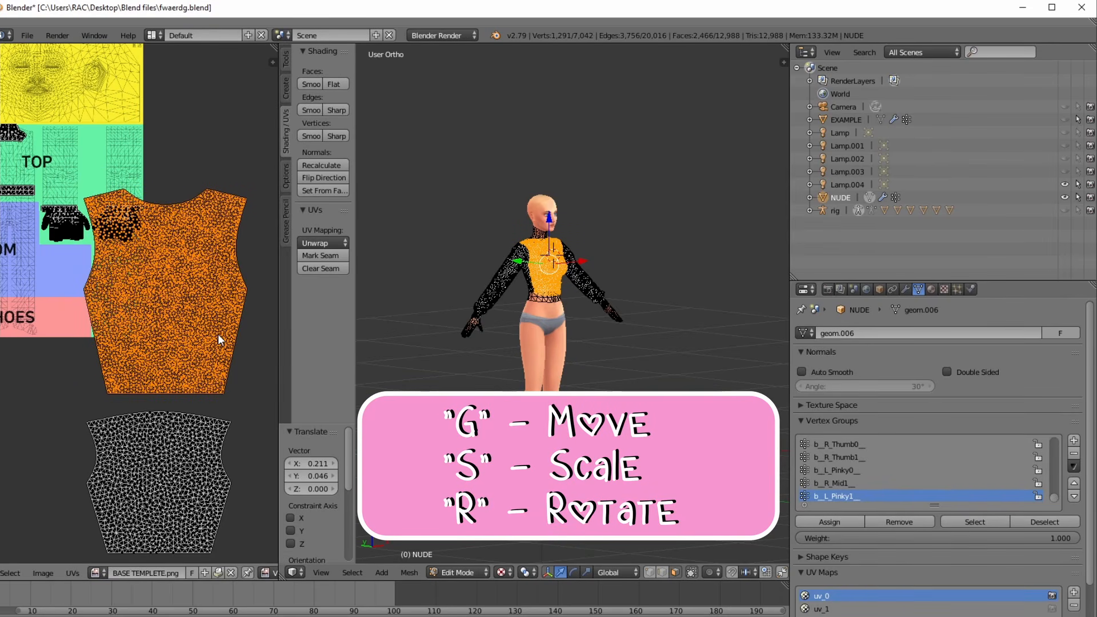
- Scale the torso island uniformly by about 0.713 and try rotating it
key("s")
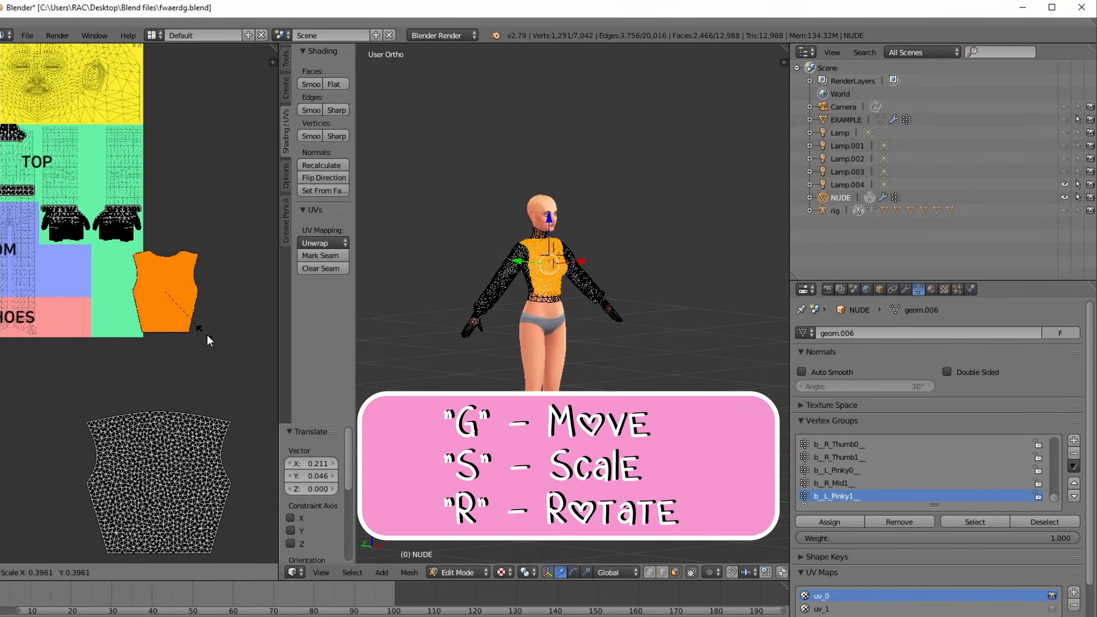
left_click(233, 358)
key("r")
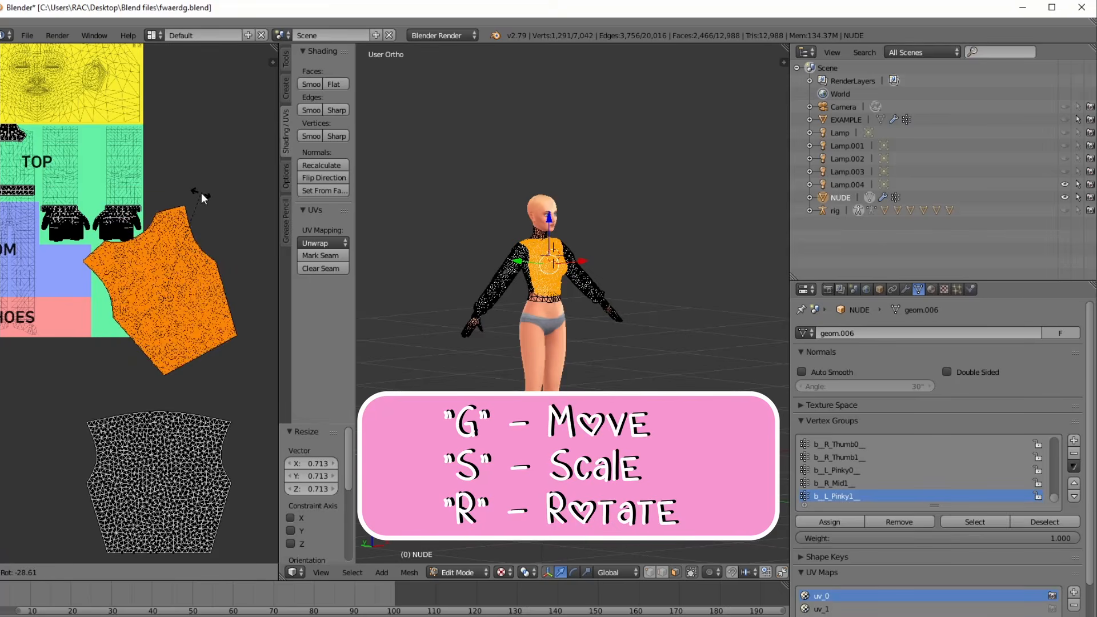
right_click(244, 234)
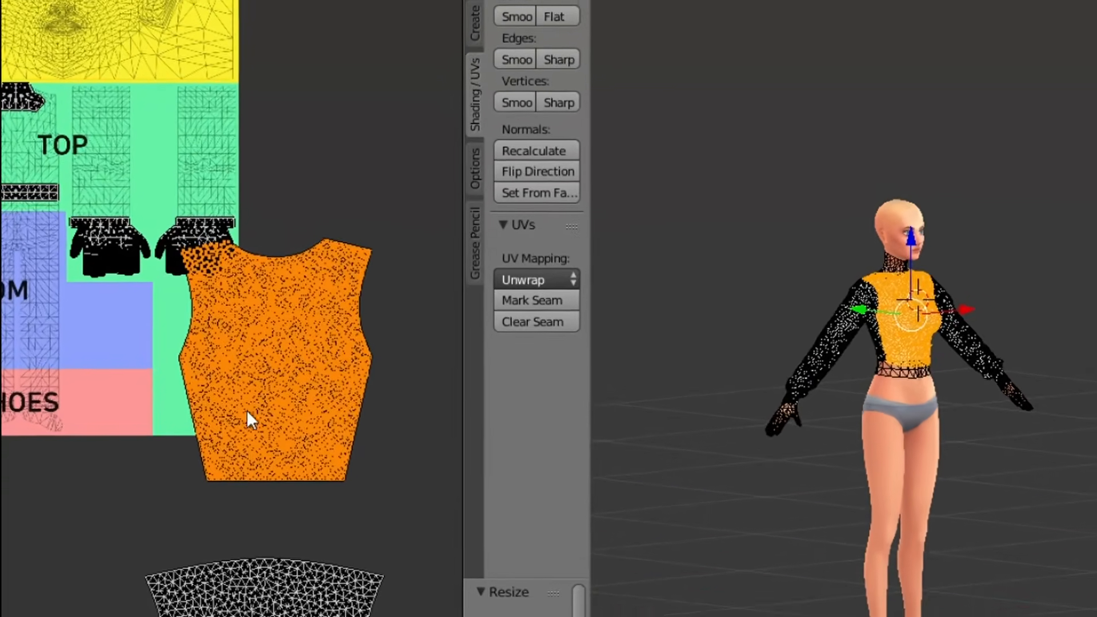
- Move the torso island onto the template and shrink it into the empty green strip below the hands
key("g")
left_click(175, 430)
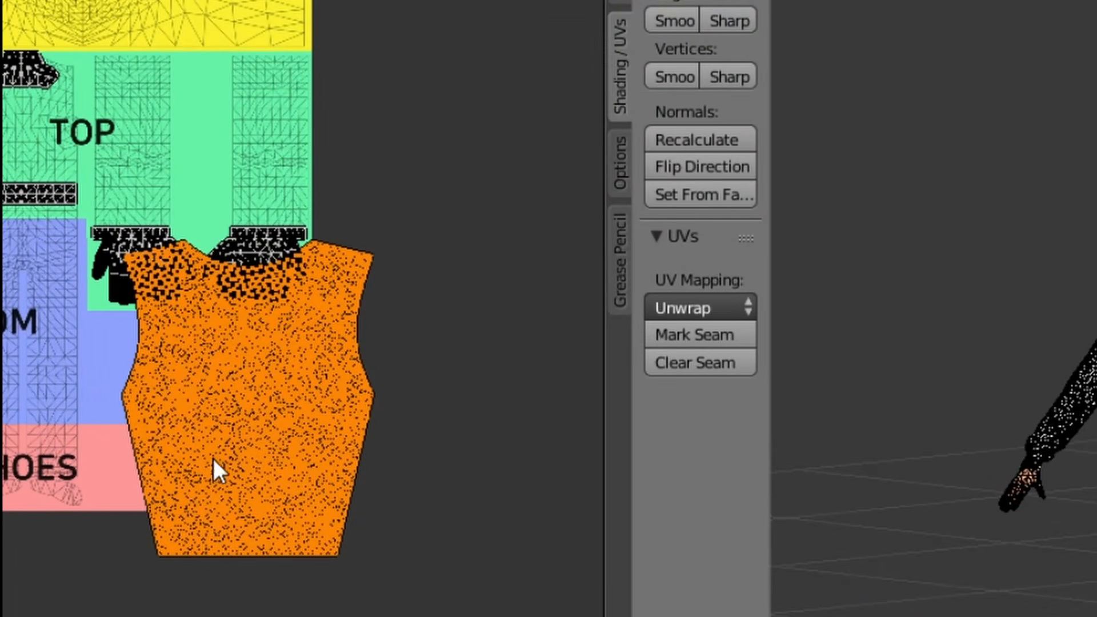
key("s")
left_click(302, 493)
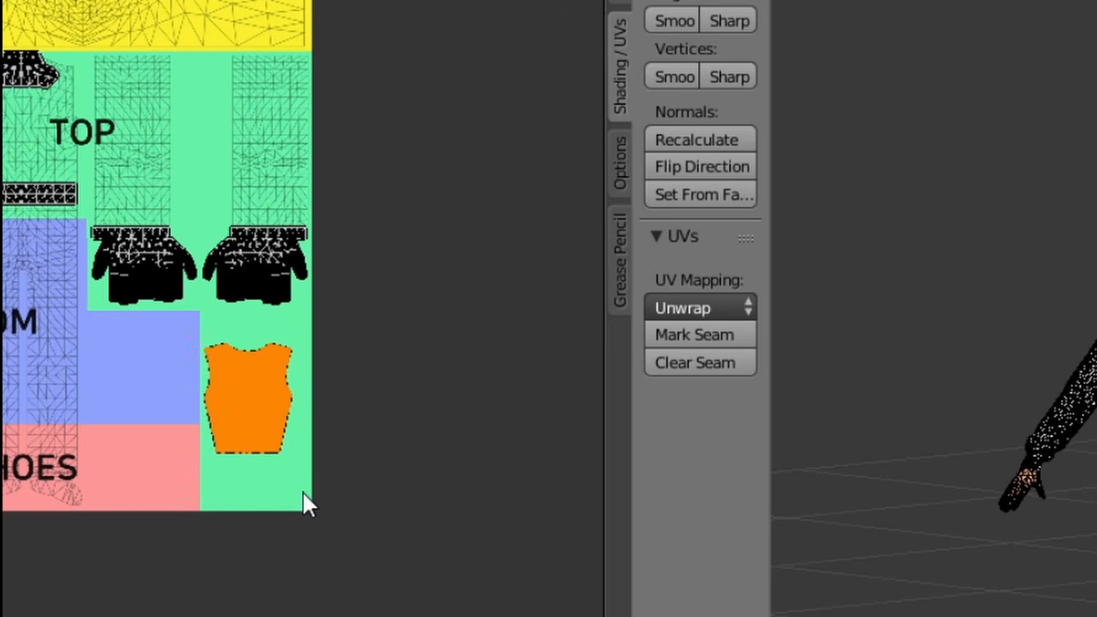
- Enlarge the torso island to span the full width of the green strip, with final uniform scales of about 1.024 and 1.027
scroll(324, 495, "up", 4)
key("s")
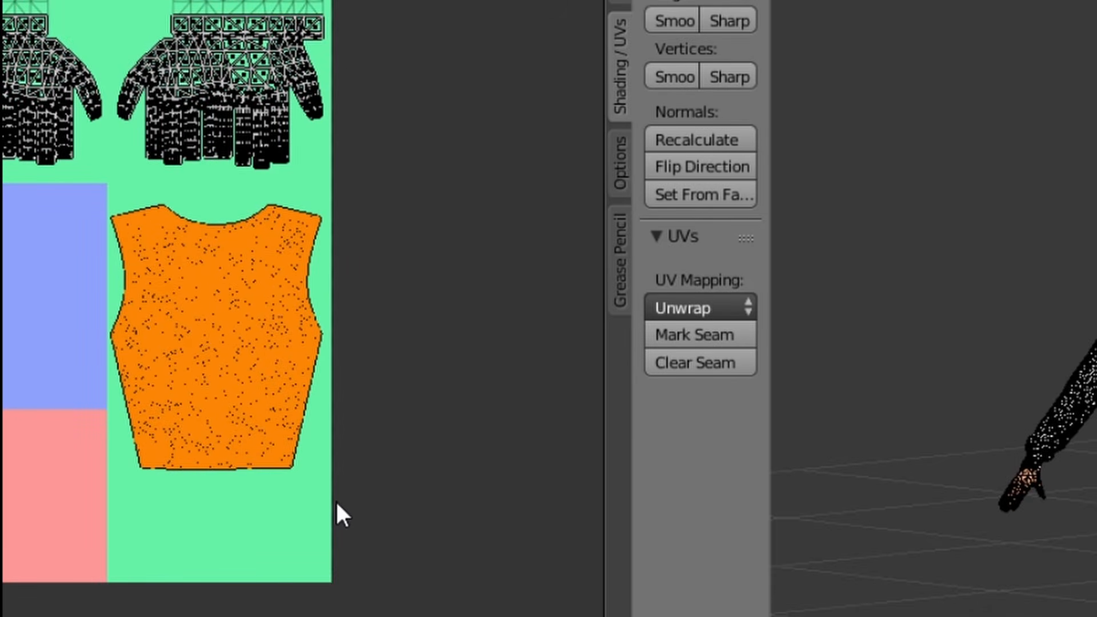
scroll(331, 523, "down", 2)
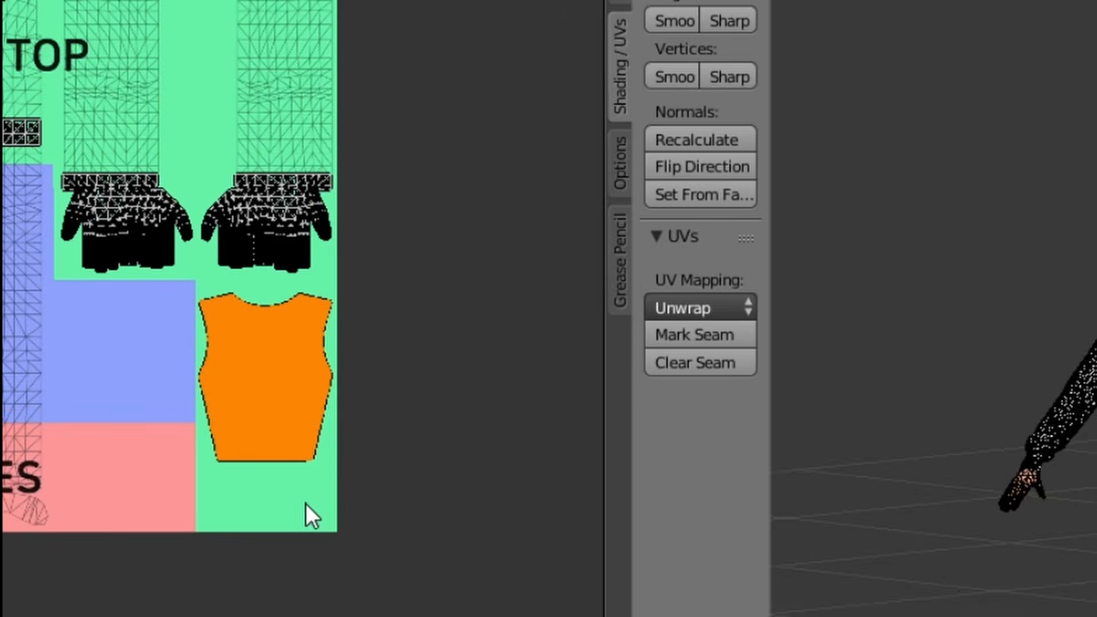
scroll(286, 514, "up", 4)
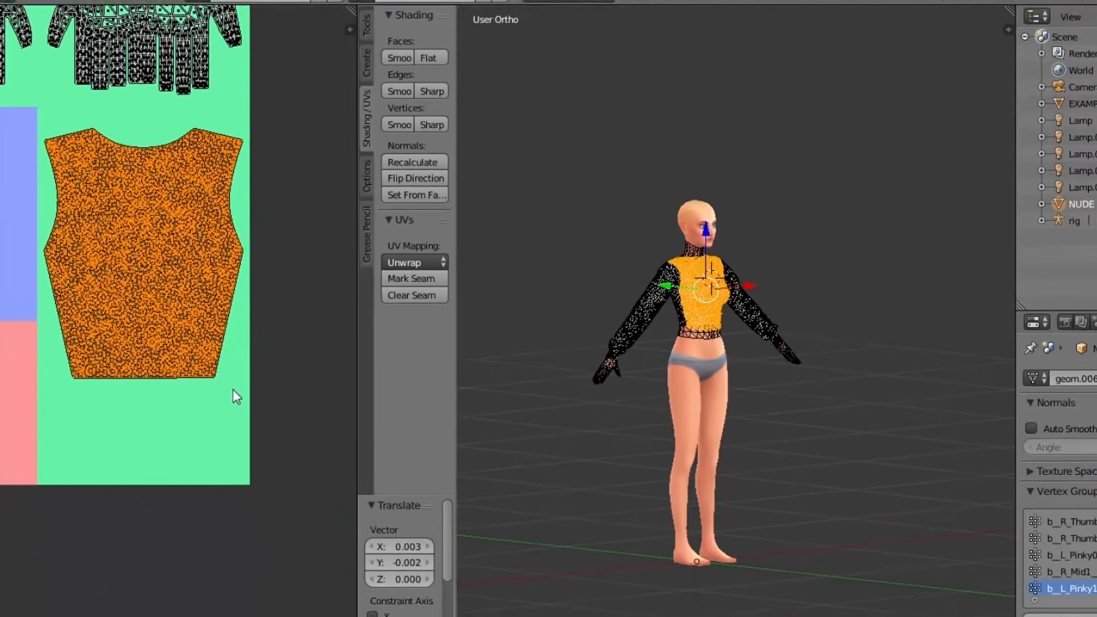
scroll(334, 471, "up", 2)
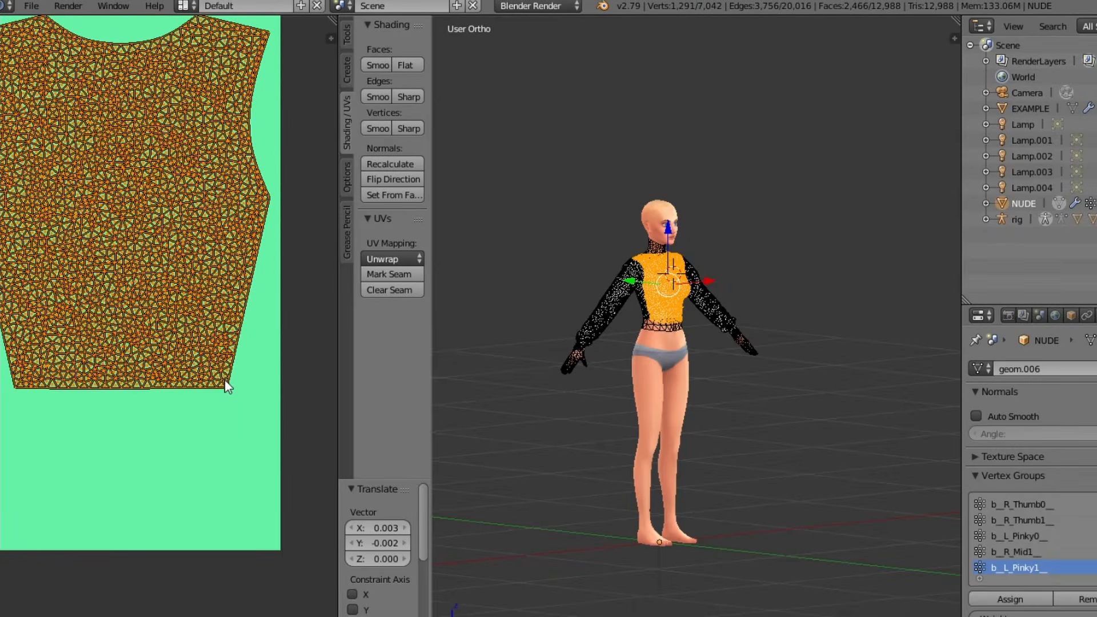
key("s")
left_click(345, 473)
middle_click_drag(302, 477, 359, 541)
middle_click_drag(240, 430, 250, 438)
key("s")
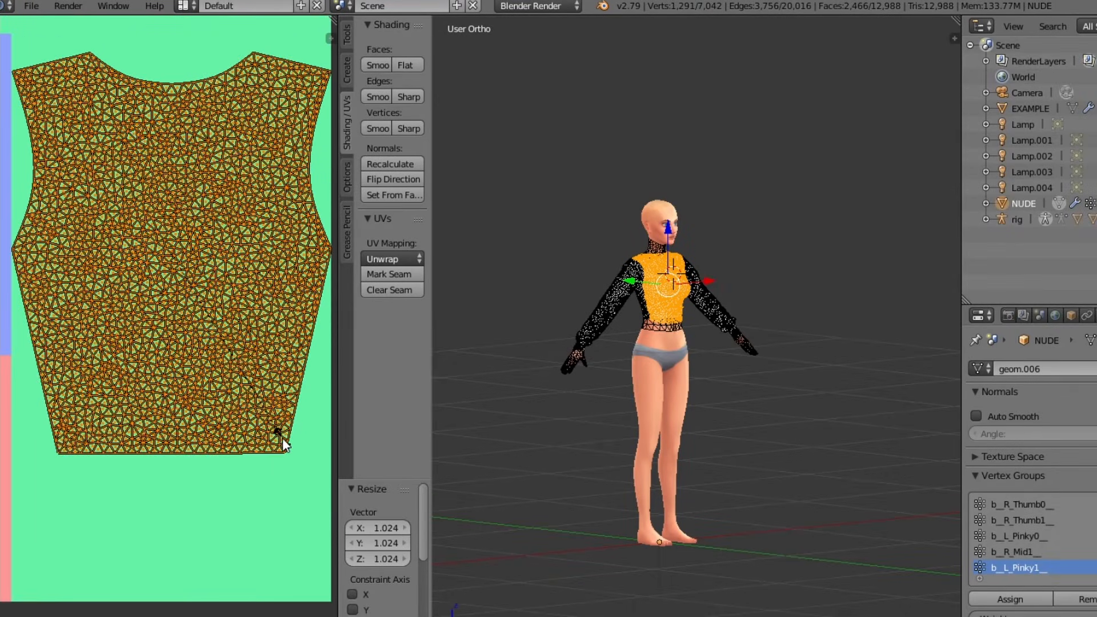
left_click(274, 435)
- Move the torso island up into the TOP region, between the two arm areas above the hands
scroll(273, 434, "down", 3)
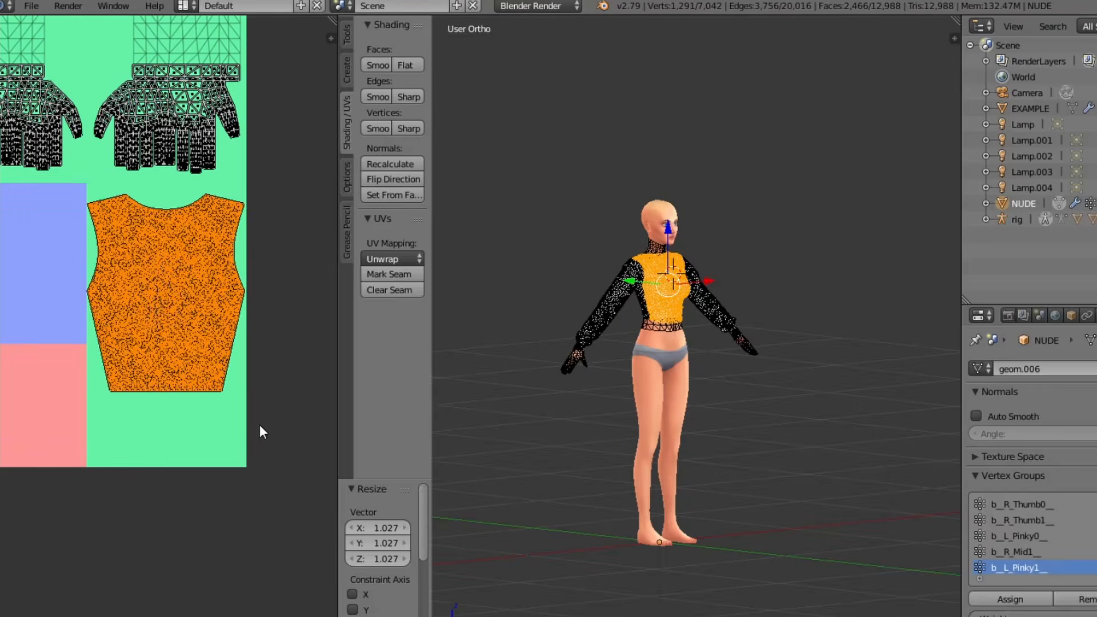
scroll(188, 357, "down", 2)
scroll(208, 461, "up", 1)
middle_click_drag(208, 461, 239, 505)
key("g")
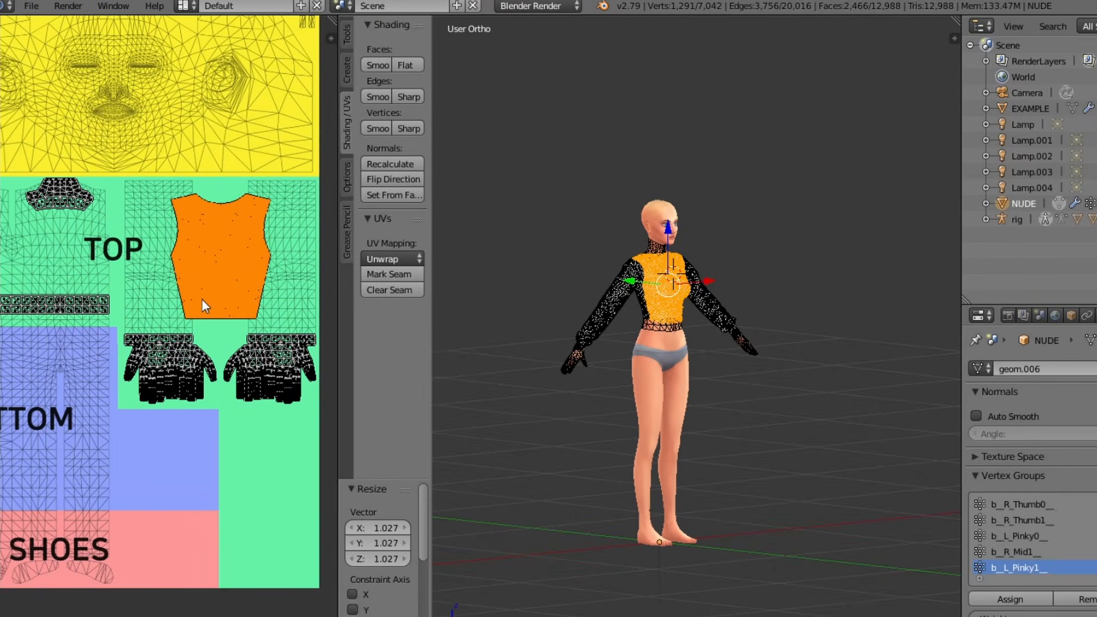
left_click(202, 300)
- Move the torso island over the body area of the TOP region and rotate it 90°
middle_click_drag(217, 281, 307, 316)
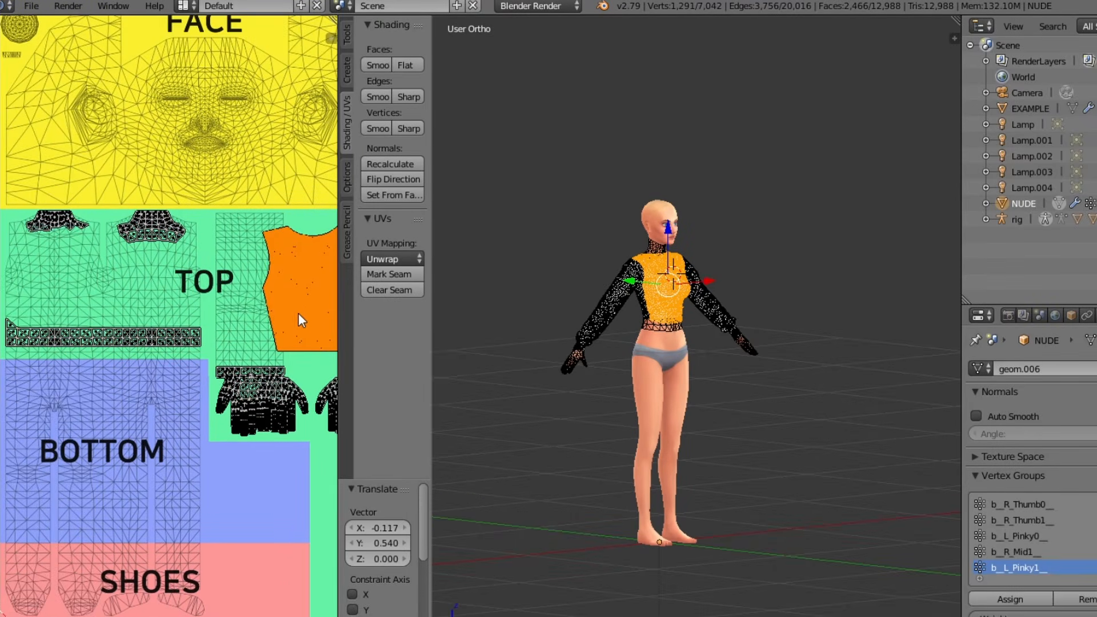
key("g")
left_click(83, 303)
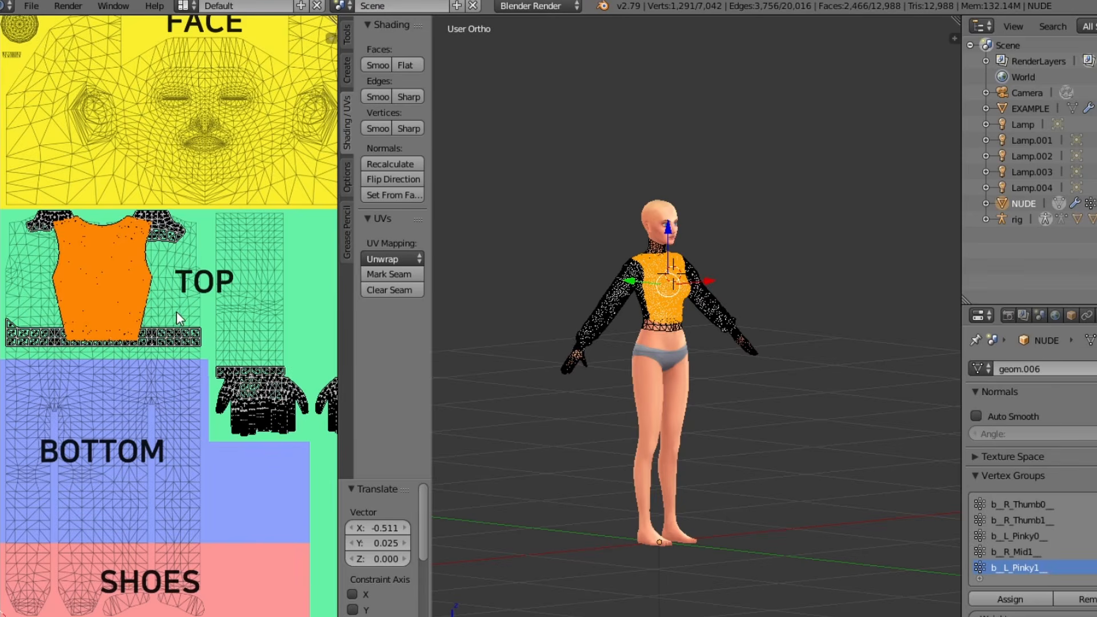
type("r90")
key("Return")
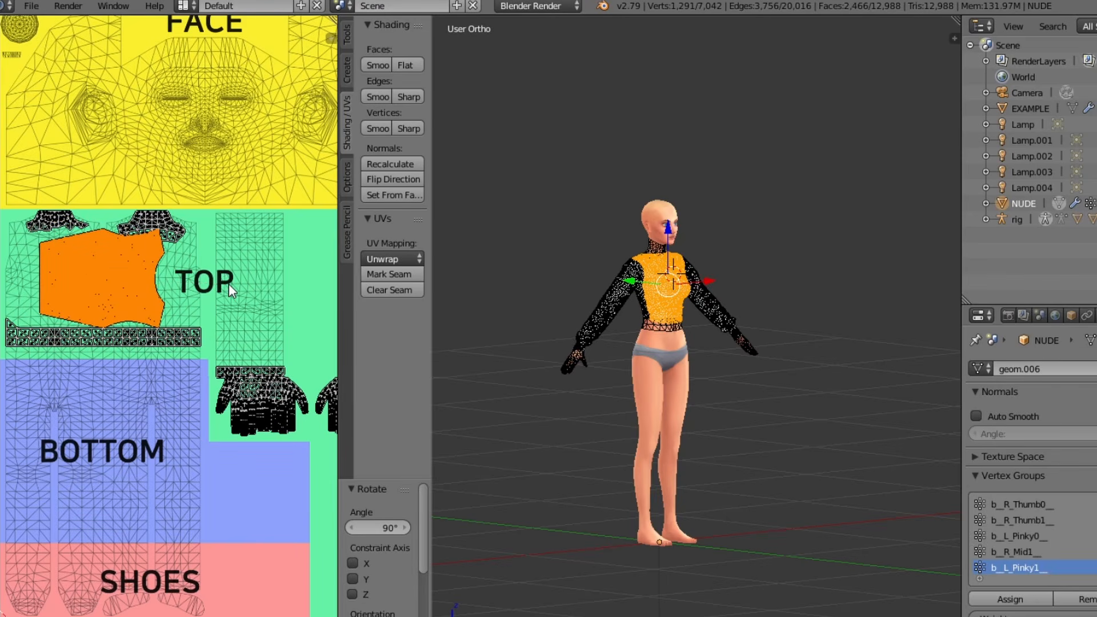
- Scale the rotated torso island by about 0.769 and move it to the TOP region's outer edge, between neck piece and waistband
scroll(153, 294, "down", 2)
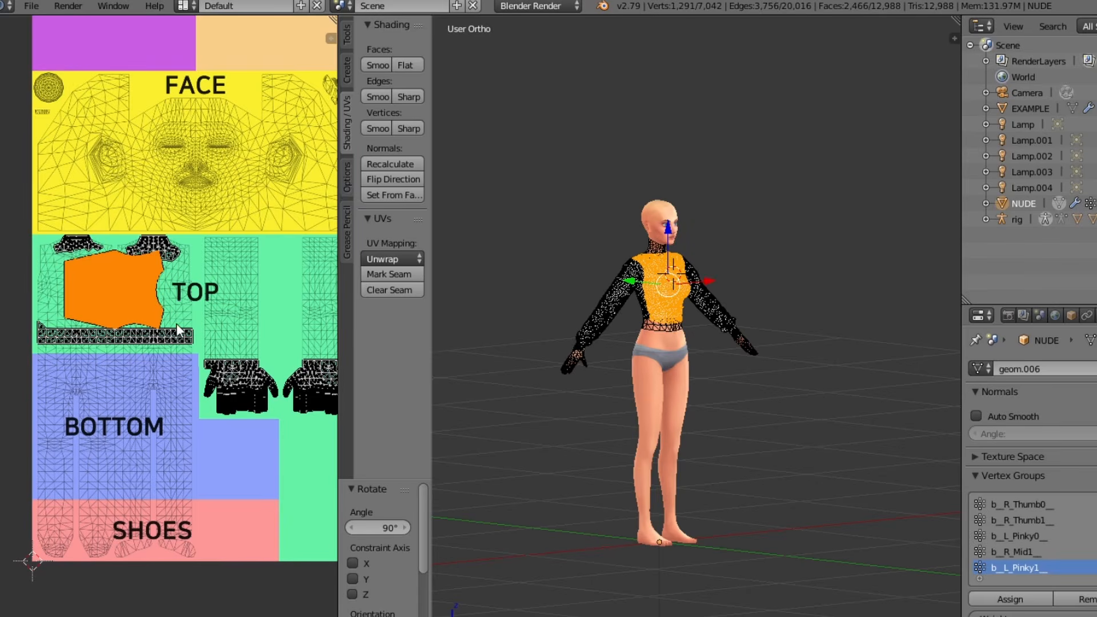
key("s")
left_click(164, 341)
key("g")
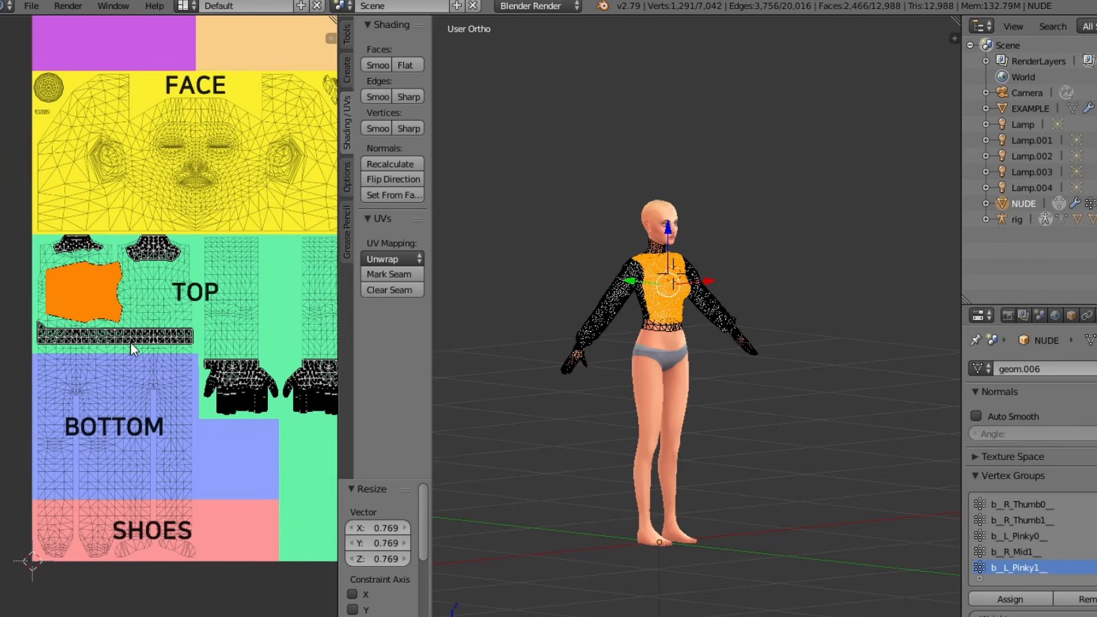
left_click(127, 345)
- Enlarge the torso island by about 1.116 and 1.072, and nudge it to fill the space above the waistband
scroll(131, 346, "up", 2)
left_click(232, 345)
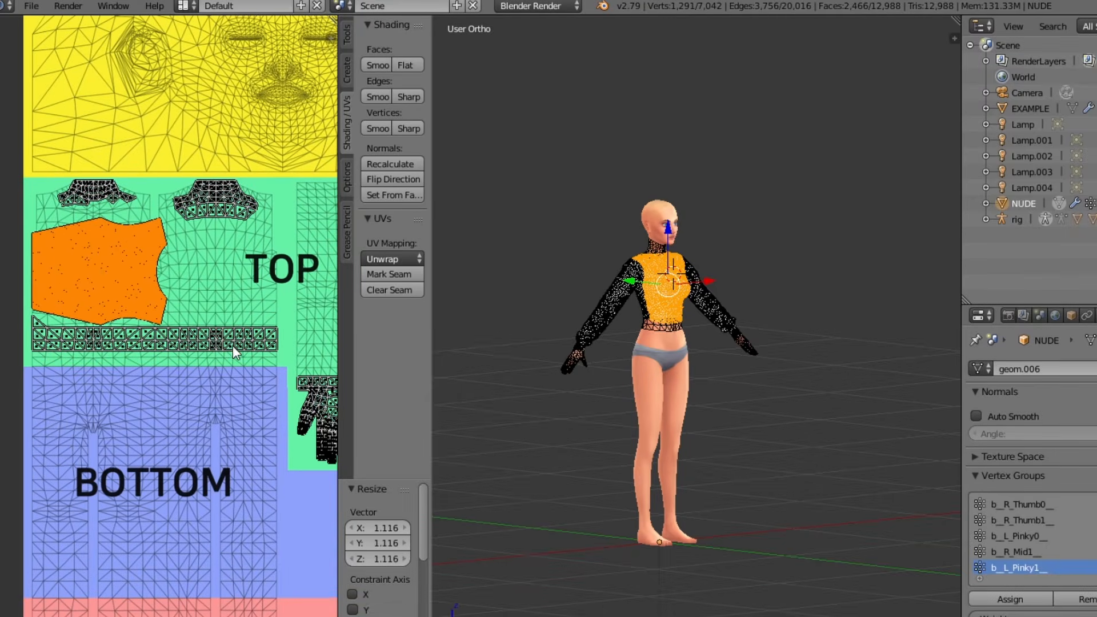
key("g")
left_click(235, 341)
key("s")
left_click(250, 344)
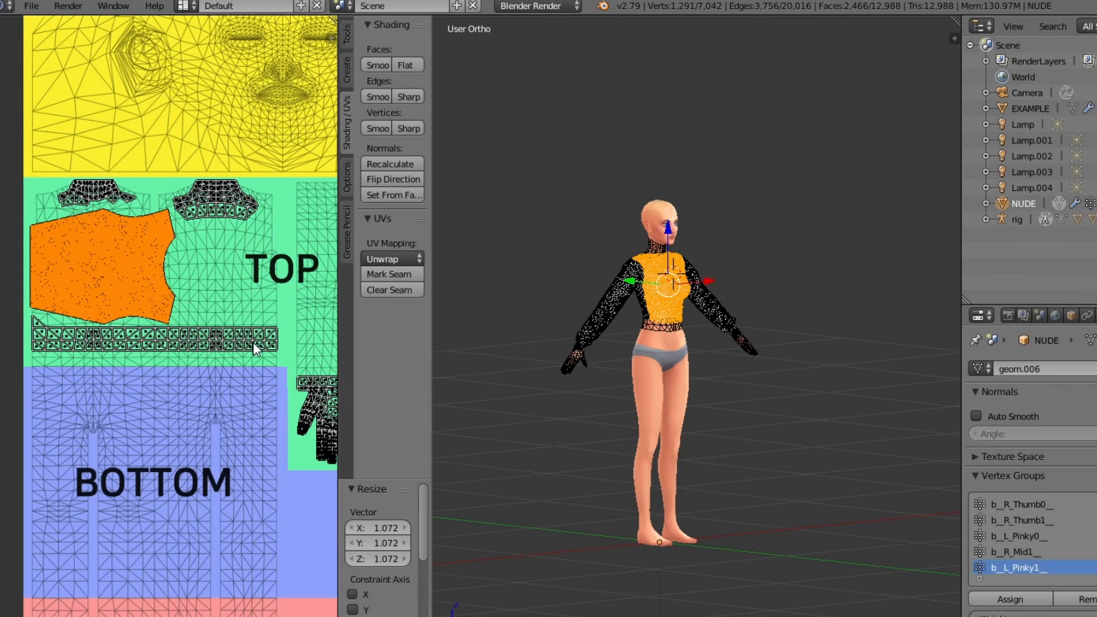
- Move the torso island across the TOP region onto the arm areas above the hands
middle_click_drag(250, 344, 118, 337)
key("g")
left_click(256, 377)
middle_click_drag(256, 377, 131, 349)
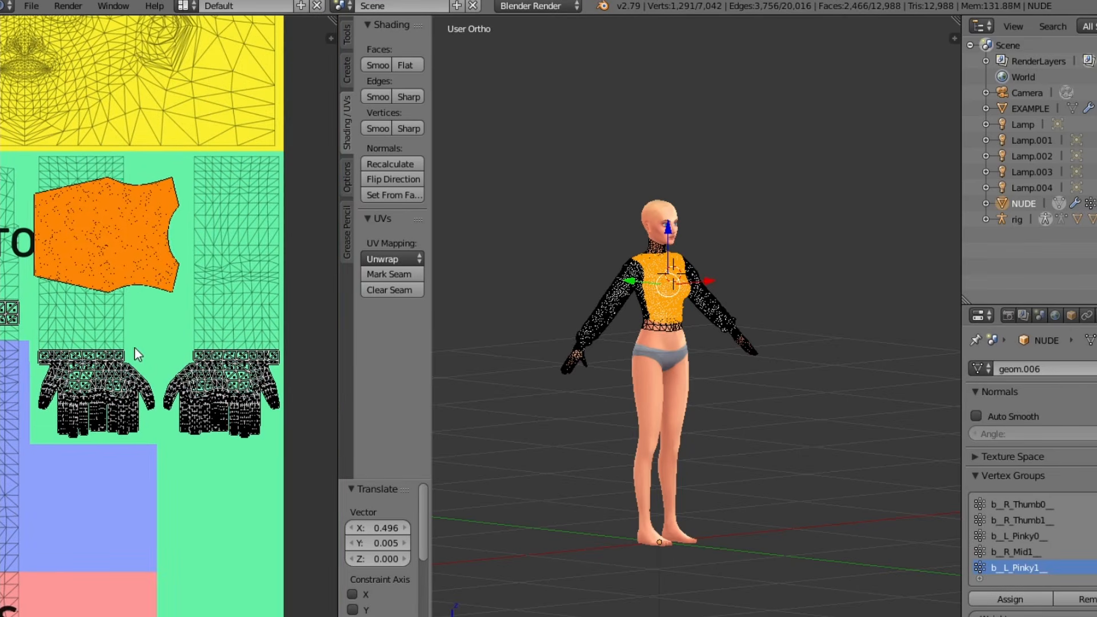
key("g")
left_click(164, 350)
- Enlarge and nudge the torso island to fill the arm area above the hands, ending with a uniform scale of about 1.056
key("s")
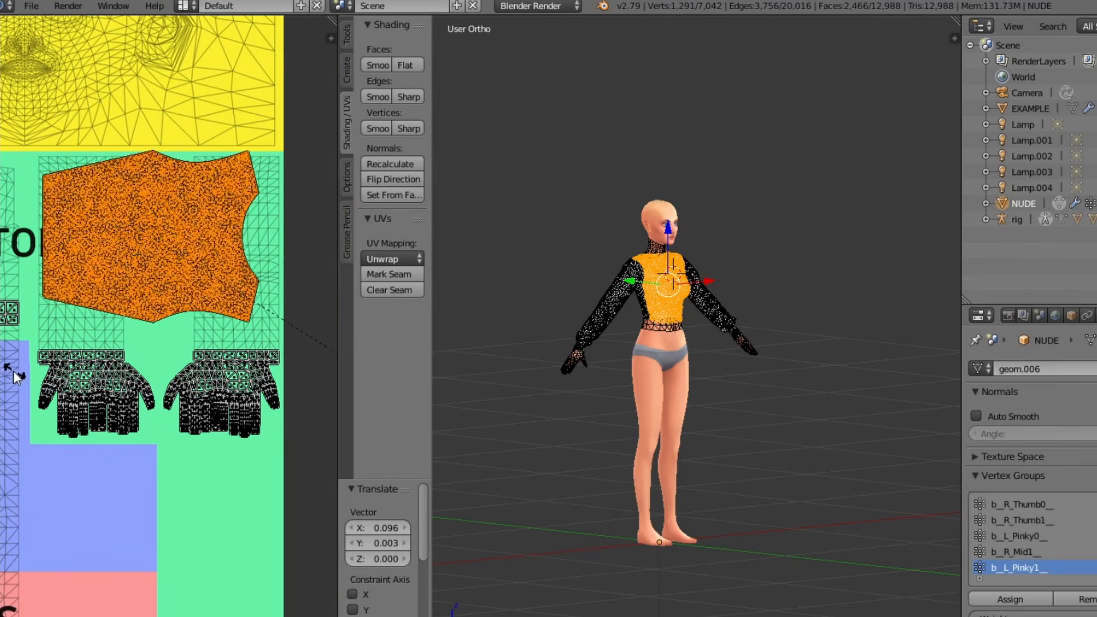
left_click(7, 377)
key("g")
left_click(3, 386)
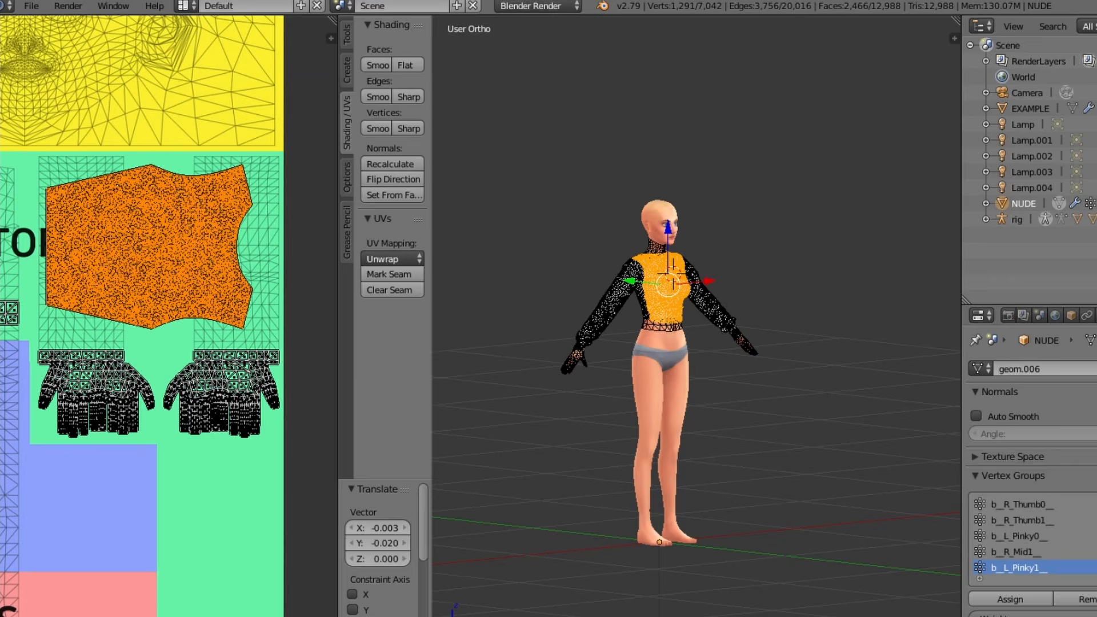
key("s")
left_click(328, 412)
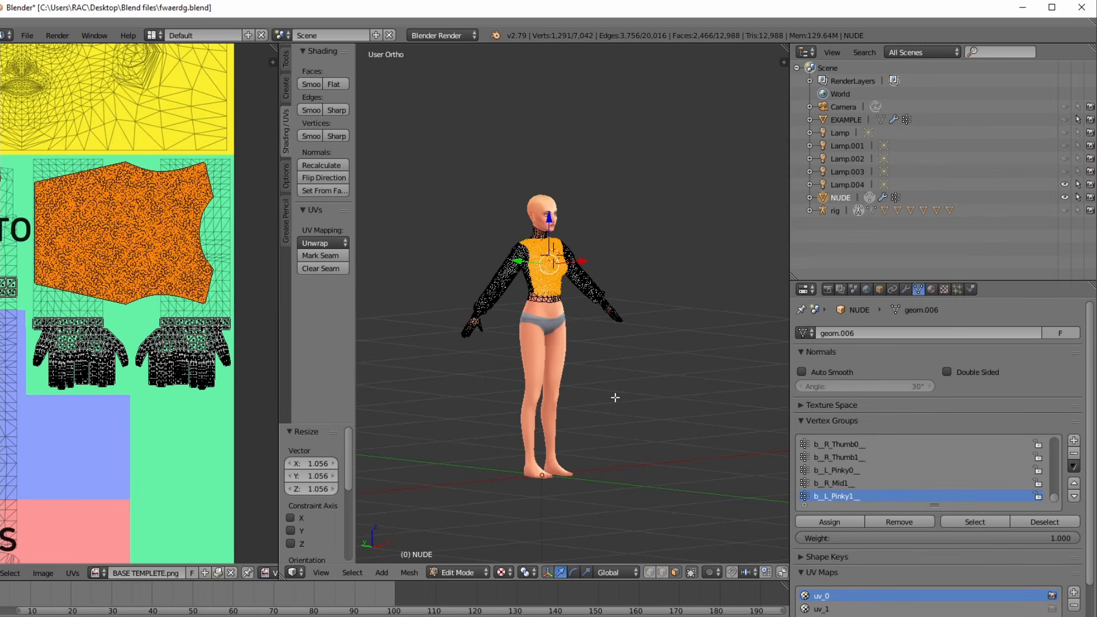
- Examine the shirt's front torso on the model and the island's placement relative to the template's TOP region
scroll(608, 391, "up", 5)
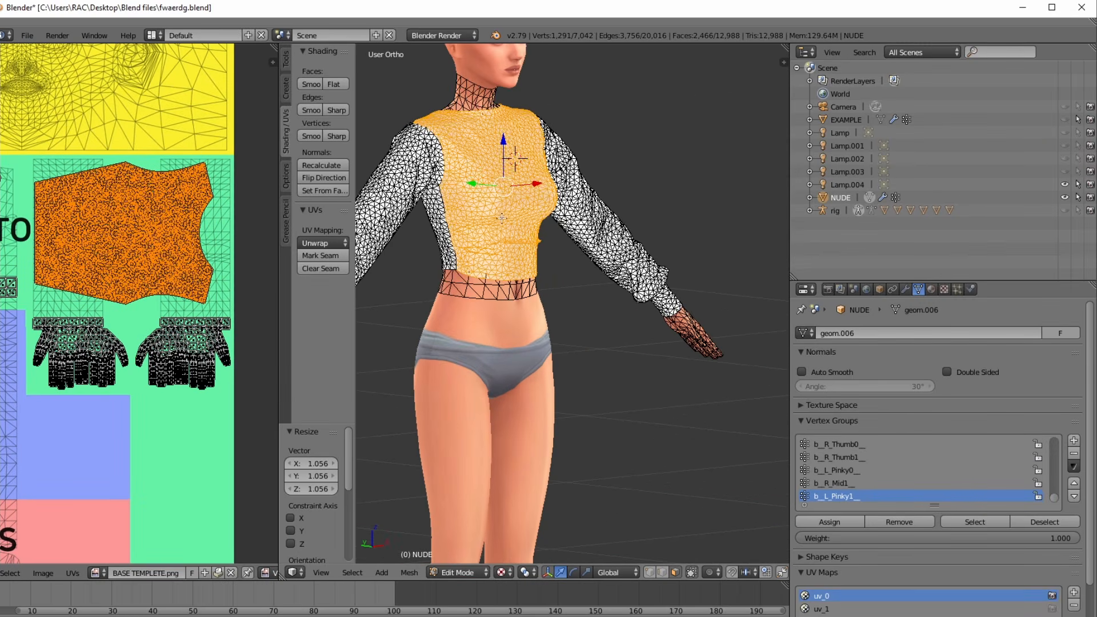
middle_click_drag(502, 218, 477, 231)
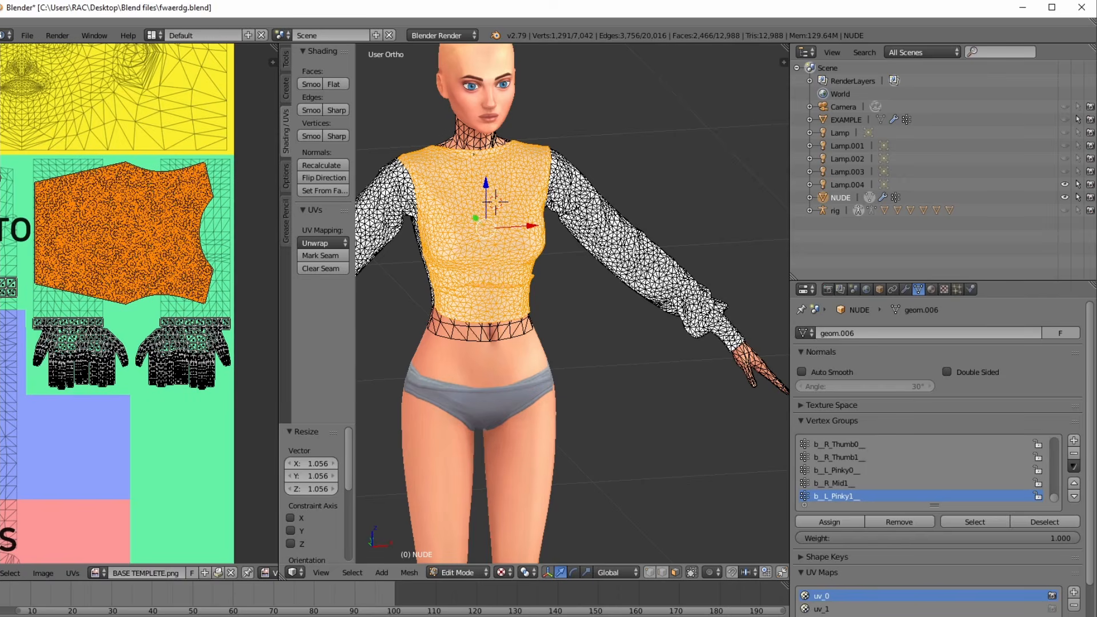
scroll(174, 400, "down", 2)
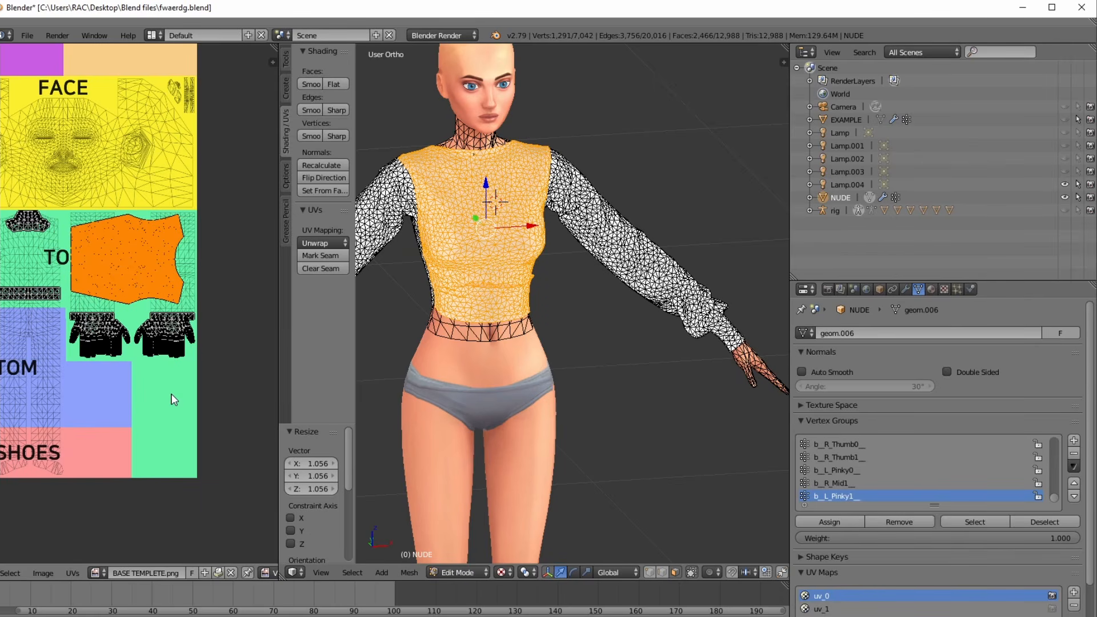
scroll(146, 300, "up", 2)
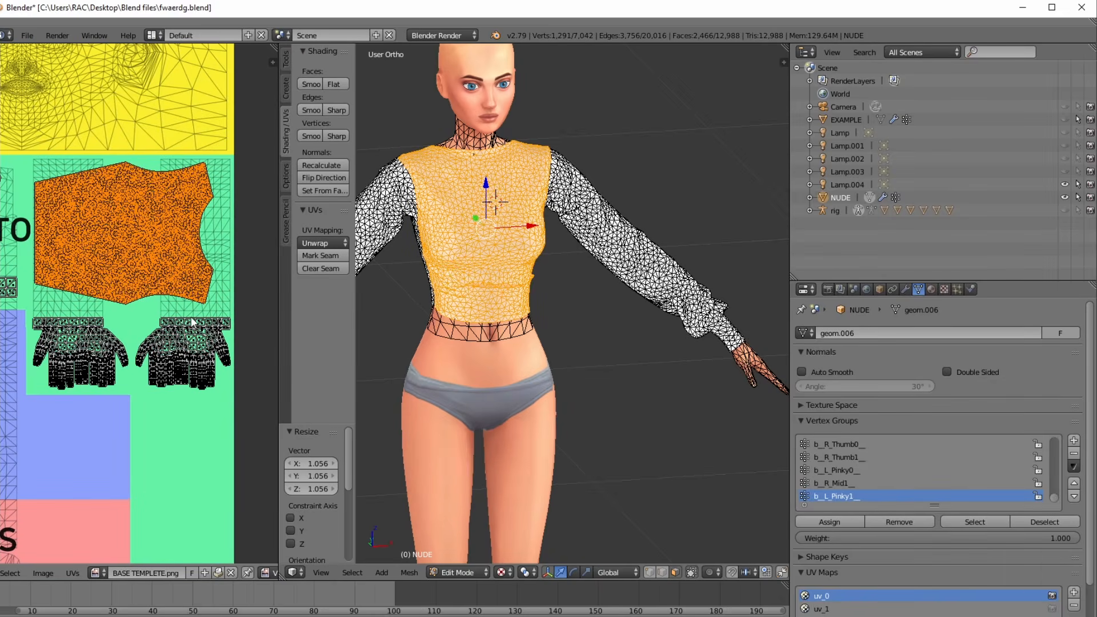
scroll(159, 300, "down", 4)
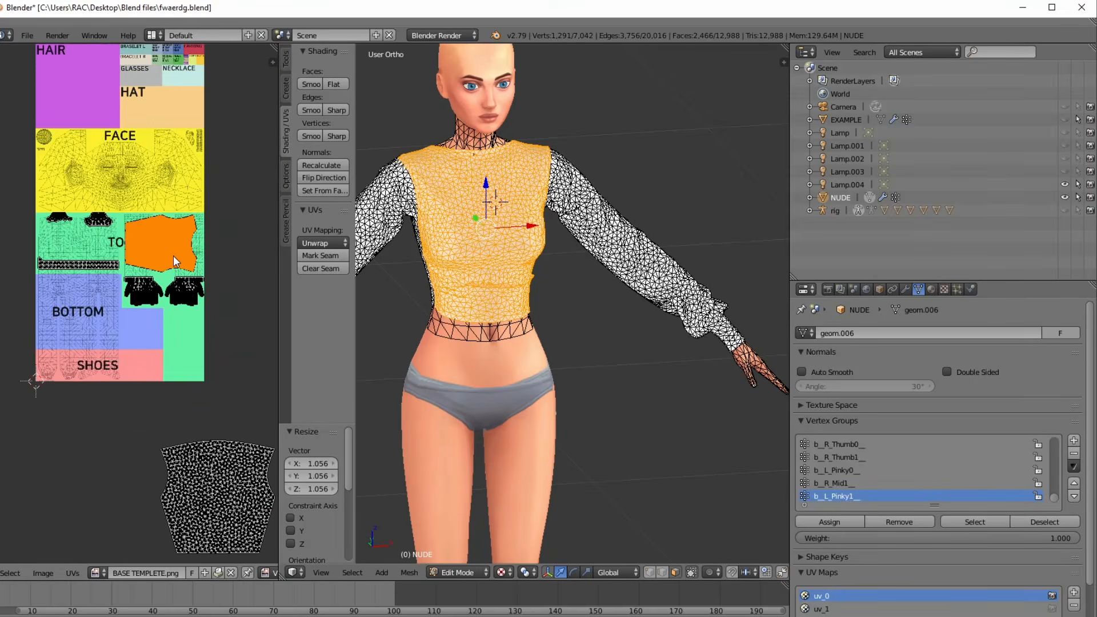
scroll(170, 269, "up", 5)
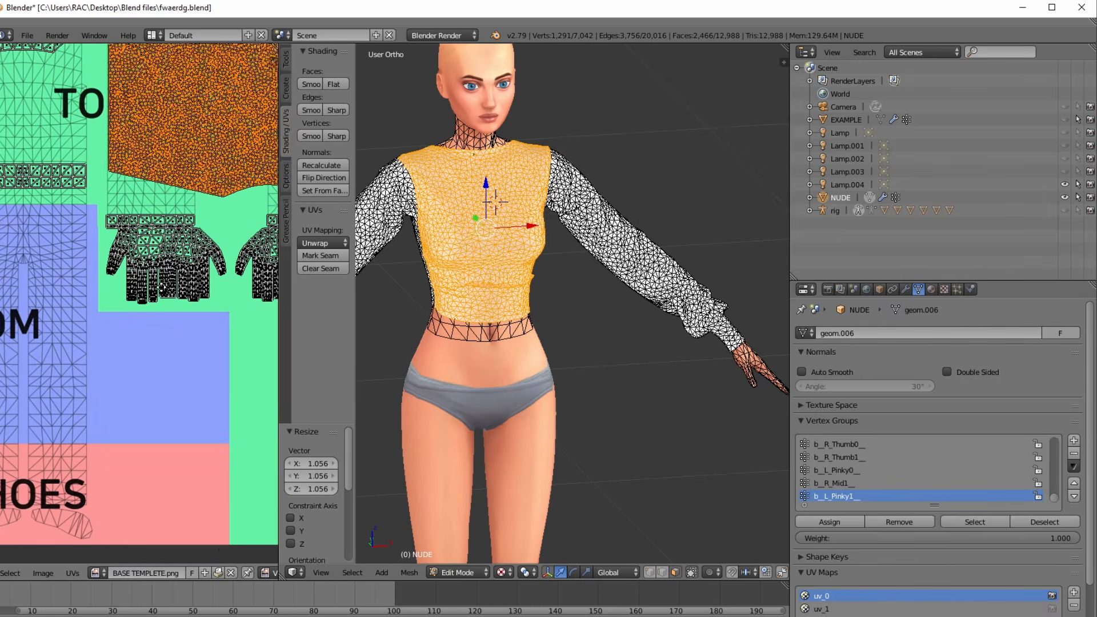
- Select one sleeve's UV island and move it -2.180 along X to sit beside the other sleeve island
scroll(160, 285, "down", 3)
right_click(45, 353)
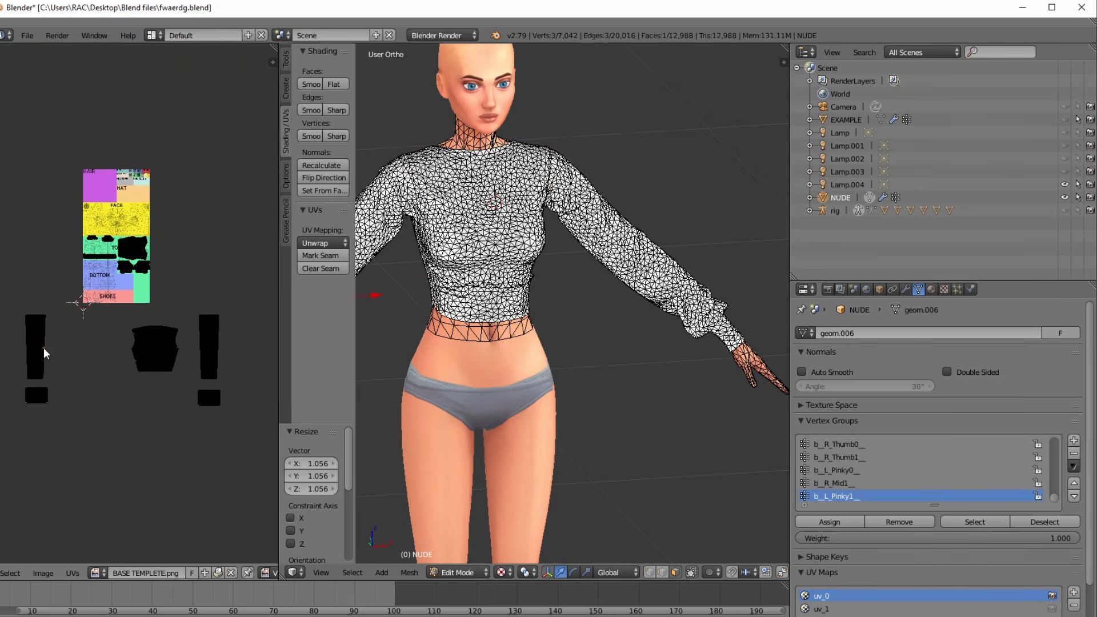
key("l")
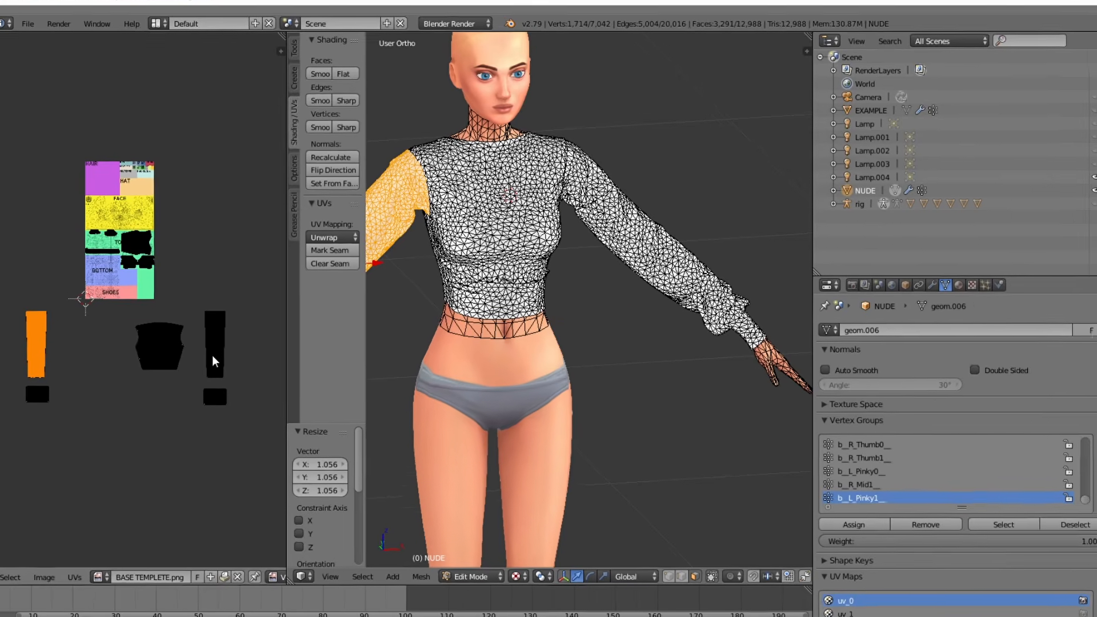
key("l")
key("g")
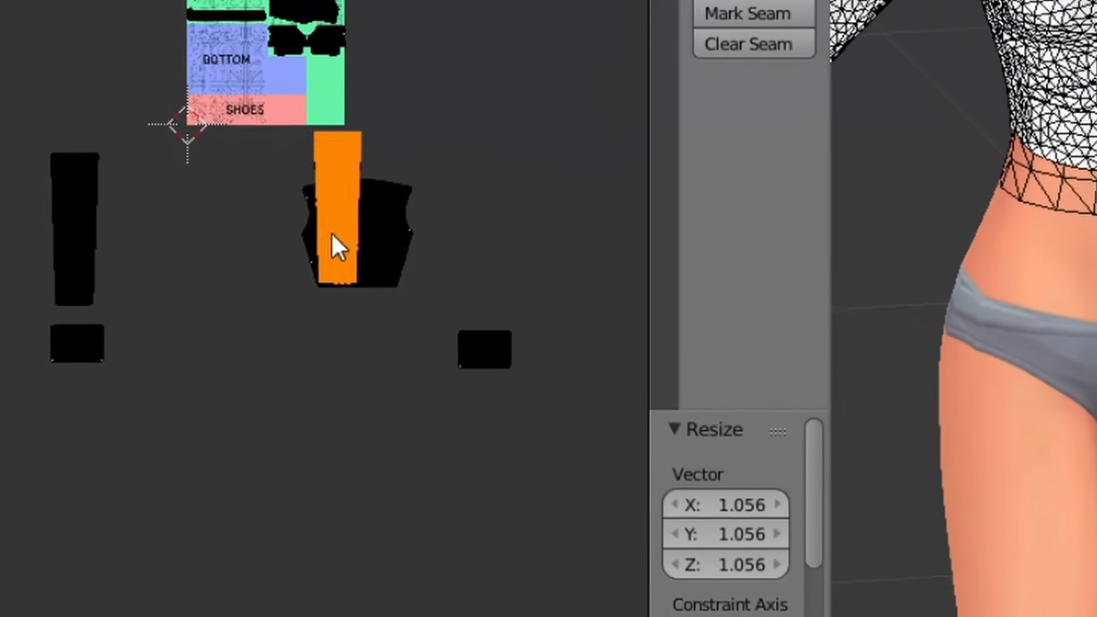
left_click(141, 242)
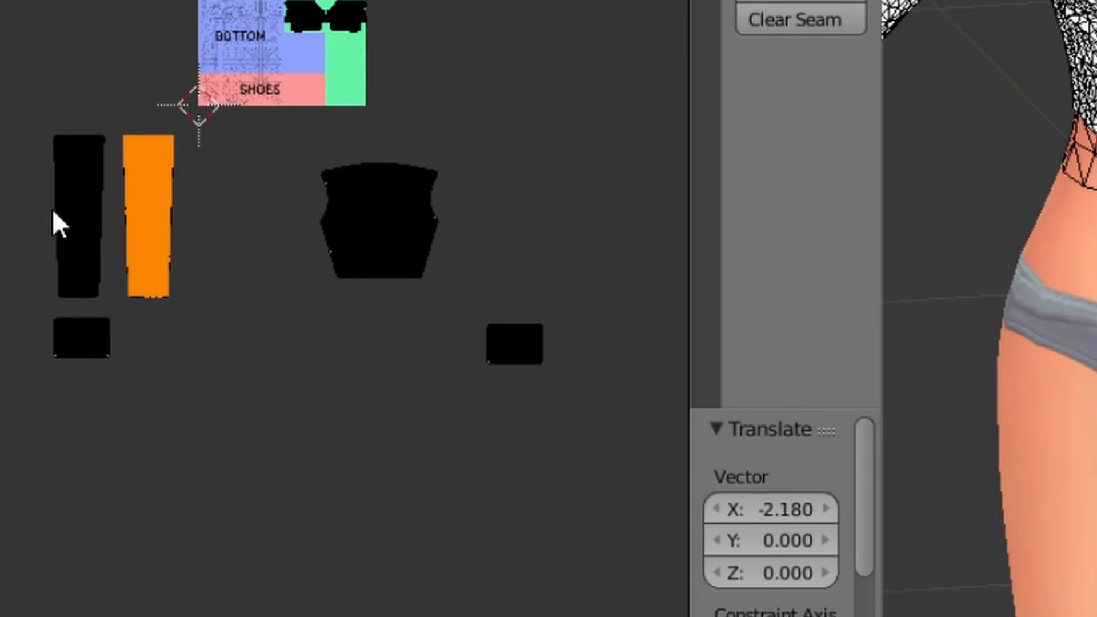
- Move both sleeve islands together onto the template and shrink them to fit the green strip below the hands
key("shift+l")
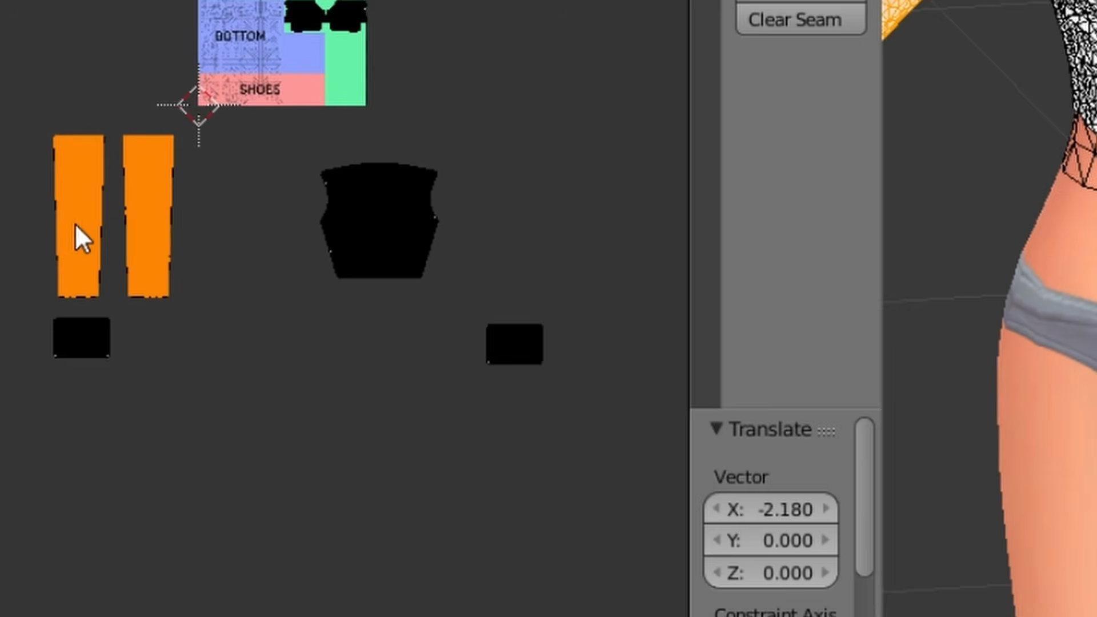
middle_click_drag(73, 225, 113, 203, "ctrl")
key("g")
left_click(229, 240)
key("s")
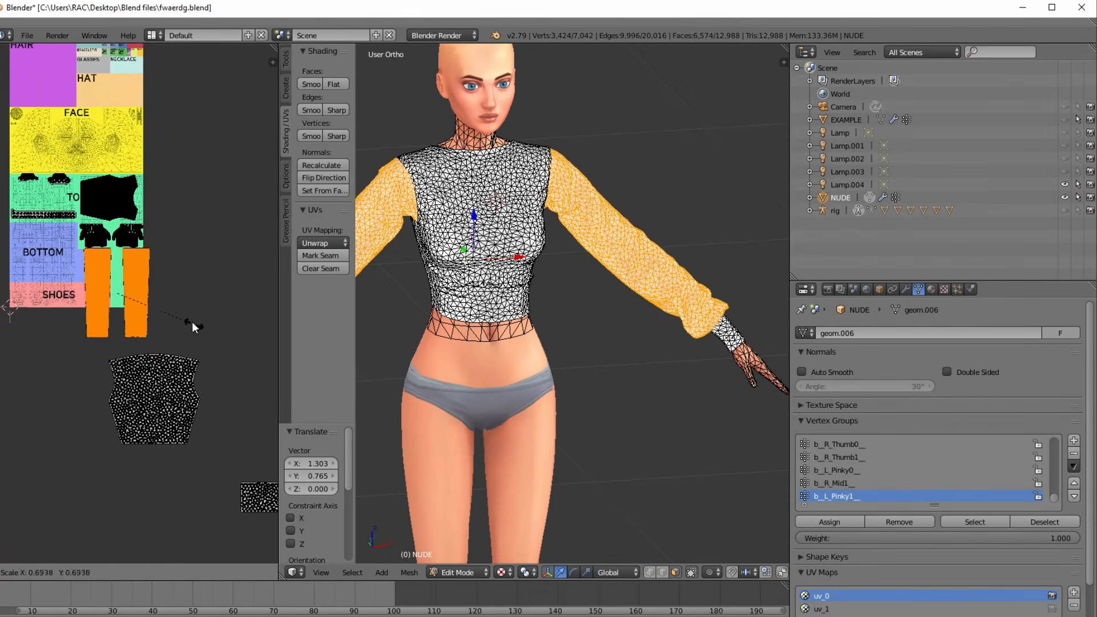
left_click(156, 303)
key("g")
left_click(161, 299)
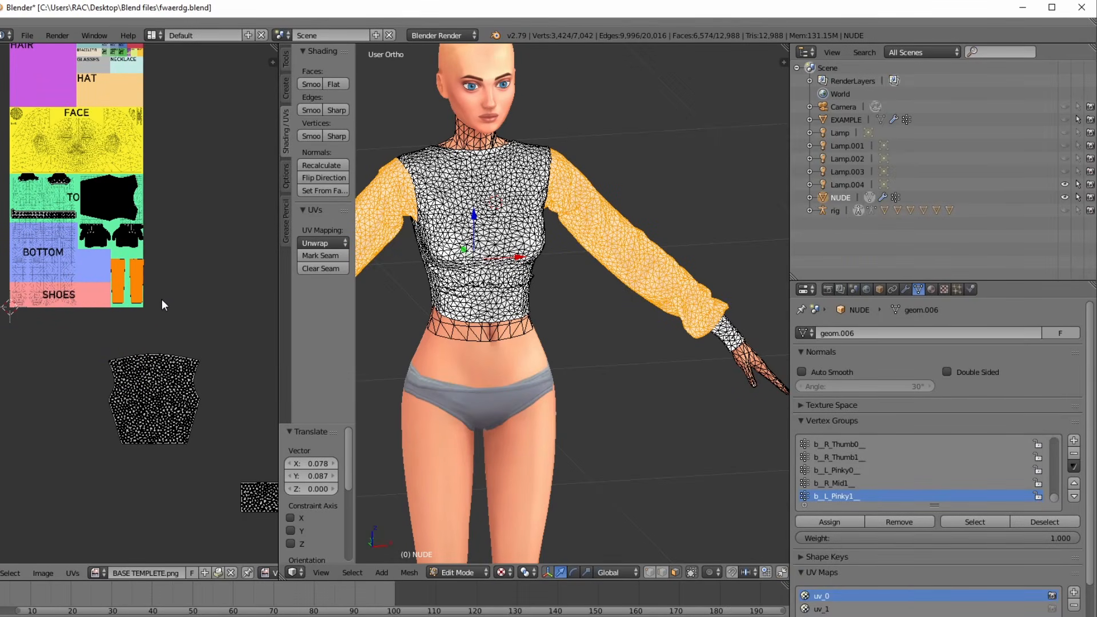
- Move the outer sleeve island -0.031 along X, closer to the other sleeve
scroll(164, 307, "up", 5)
scroll(154, 291, "up", 2)
key("a")
key("l")
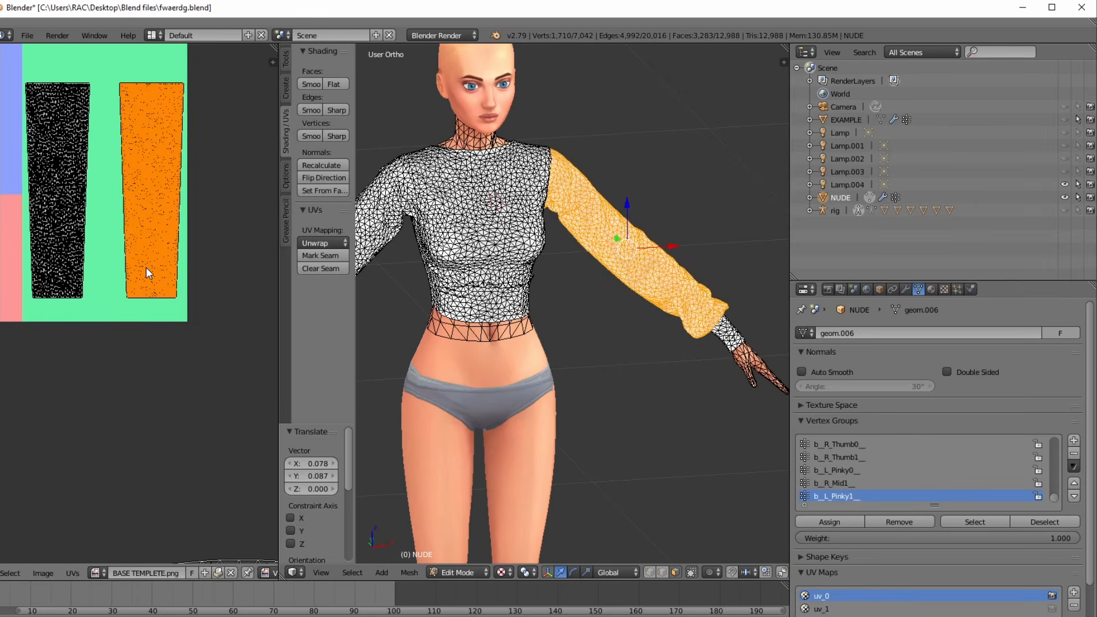
key("g")
left_click(125, 266)
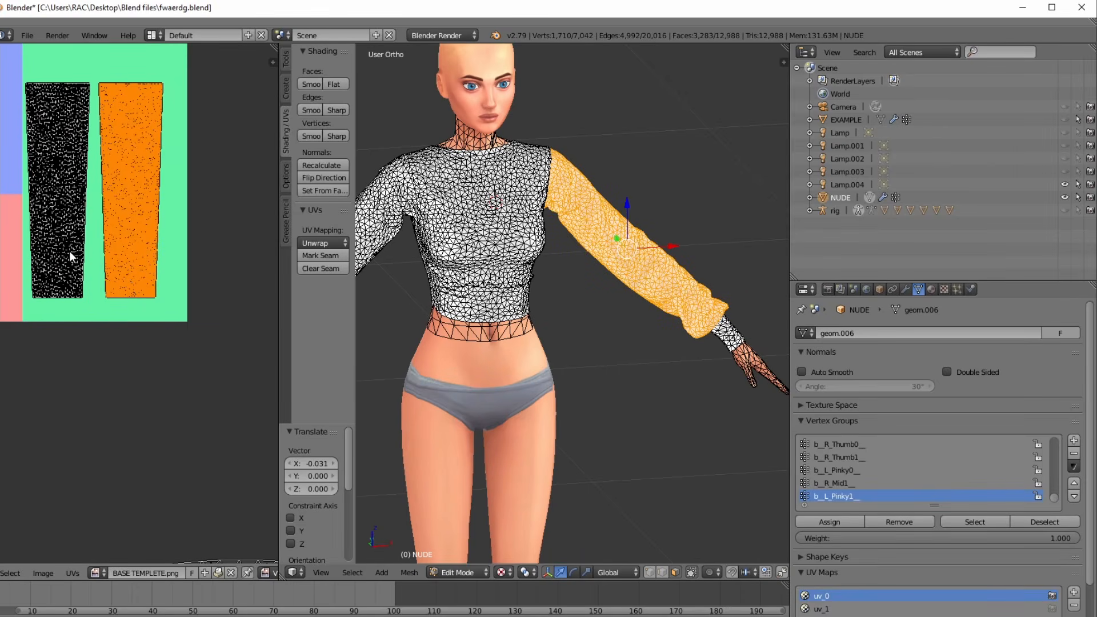
- Scale both sleeve islands by about 1.171 and 0.927, and shift them up 0.042 in the green strip
key("l")
middle_click_drag(74, 248, 105, 317)
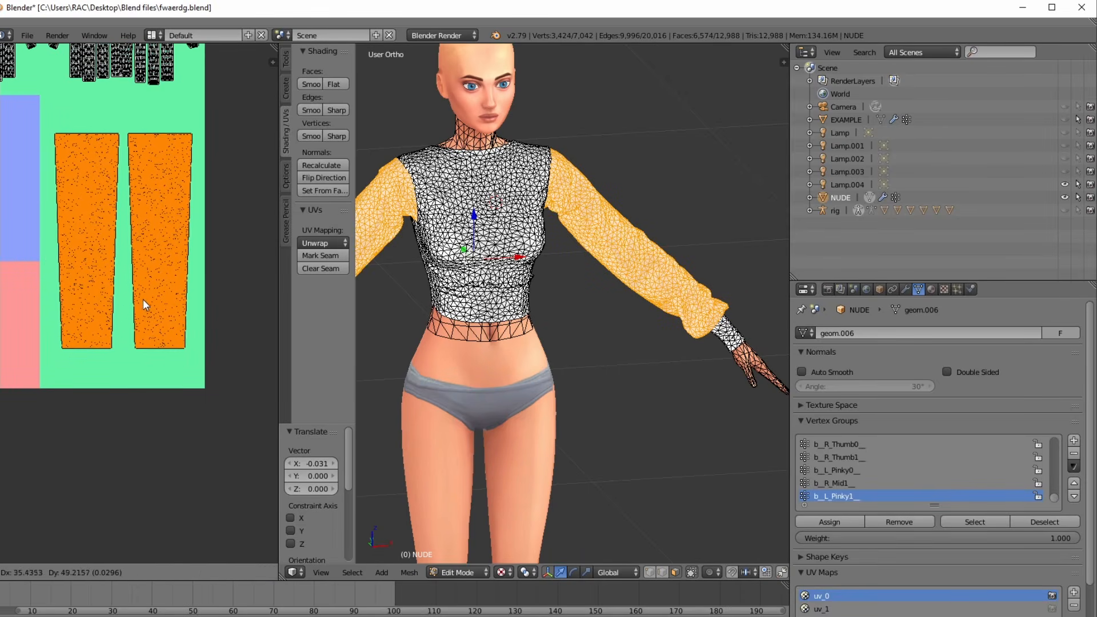
key("s")
left_click(3, 334)
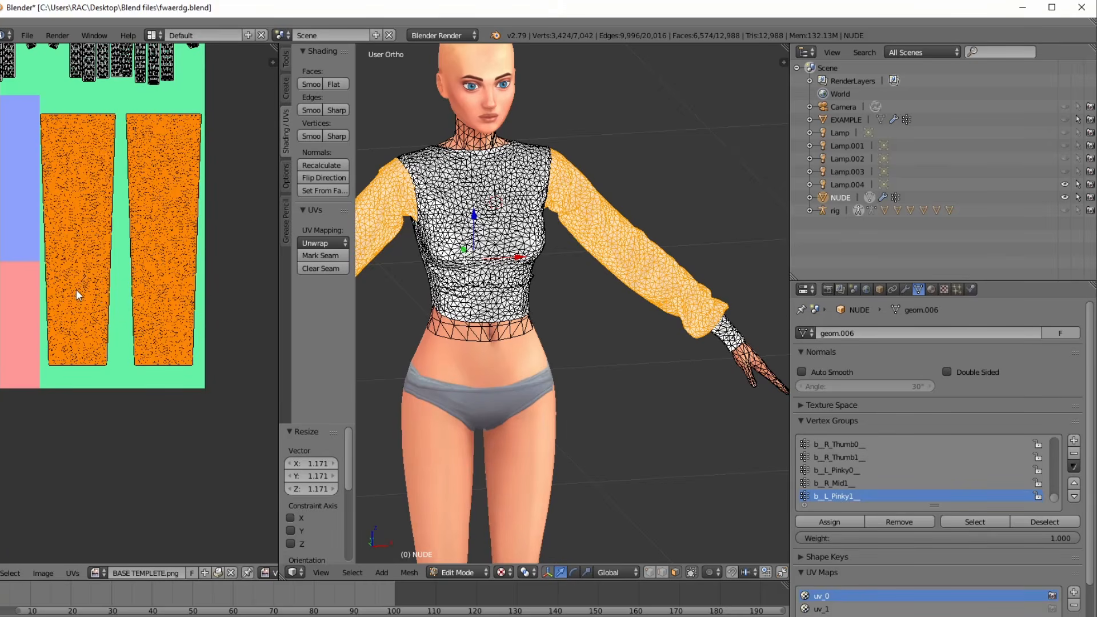
key("s")
left_click(159, 332)
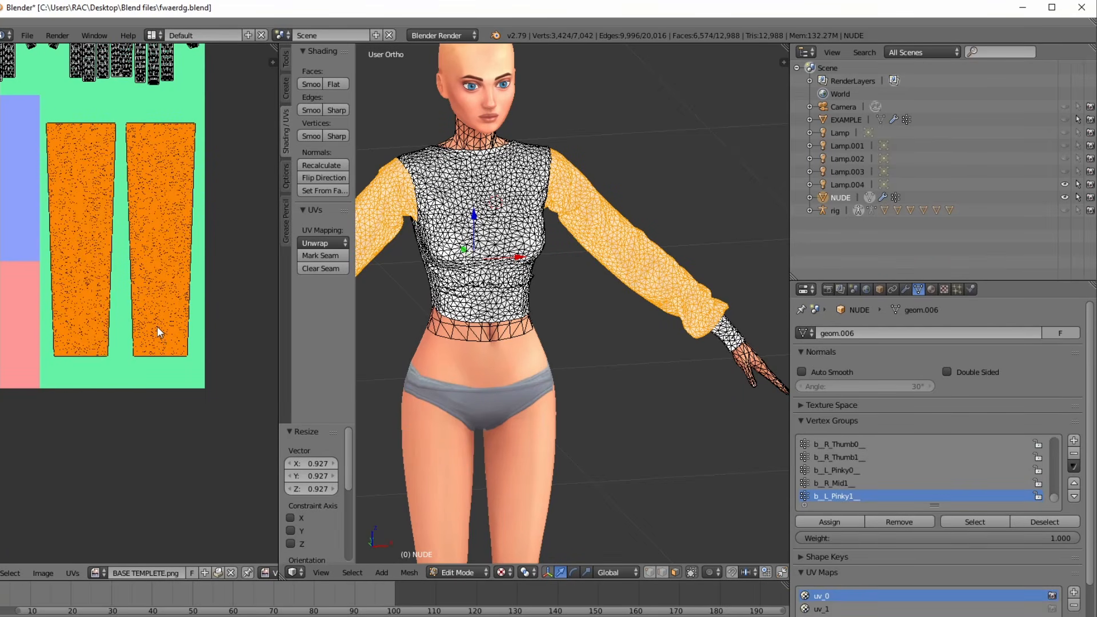
key("g")
left_click(156, 296)
- Select the far cuff island and move it by -2.222, 0.043 to sit beside the other cuff
scroll(156, 296, "down", 5)
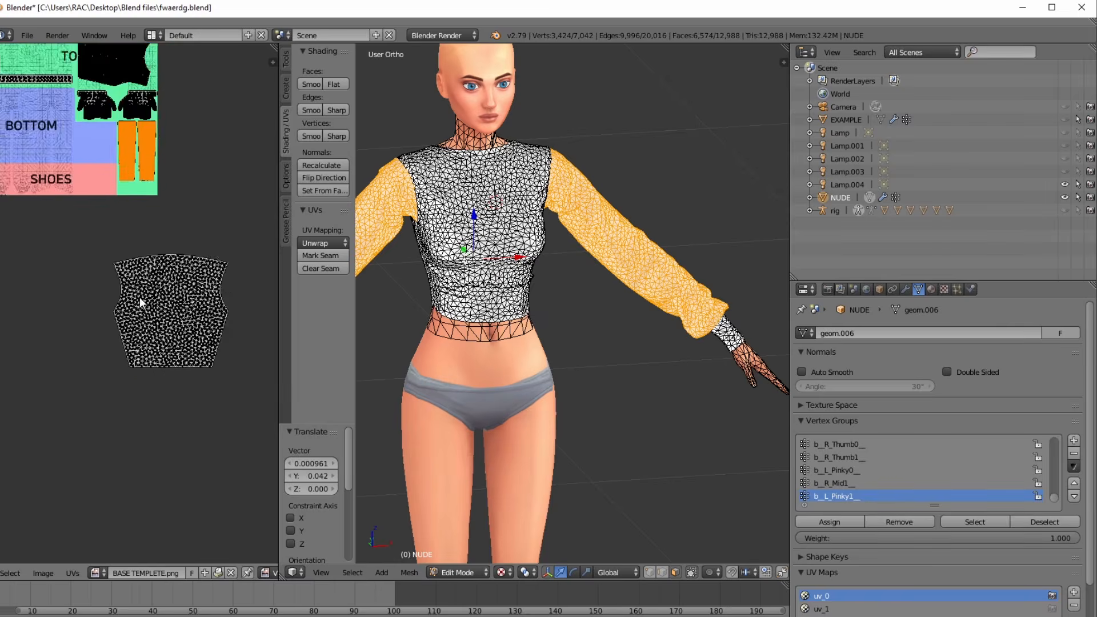
scroll(139, 297, "down", 2)
right_click(230, 381)
key("ctrl+l")
middle_click_drag(164, 430, 240, 402)
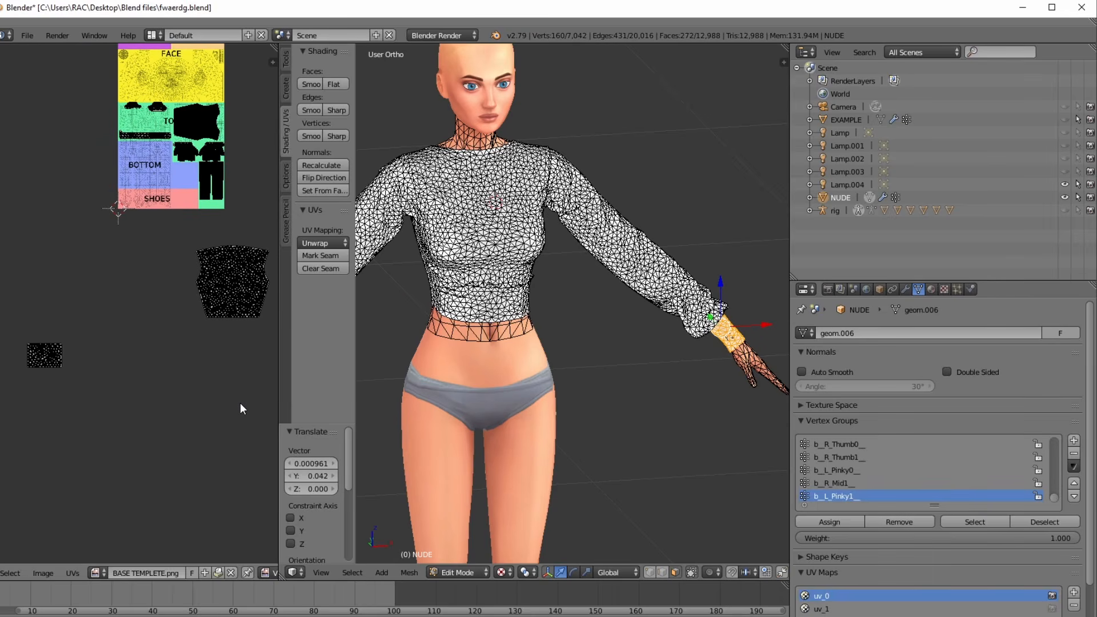
key("g")
left_click(32, 361)
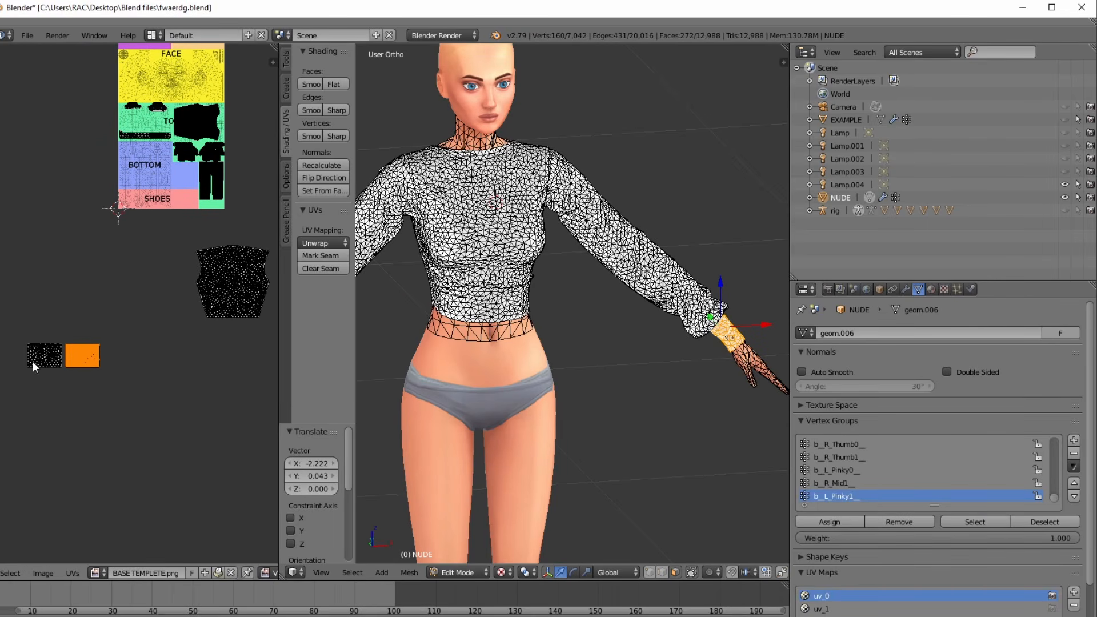
- Bring both cuff islands to the template's lower corner below the sleeves and scale them to 0.342
key("shift+l")
middle_click_drag(97, 332, 3, 392)
key("g")
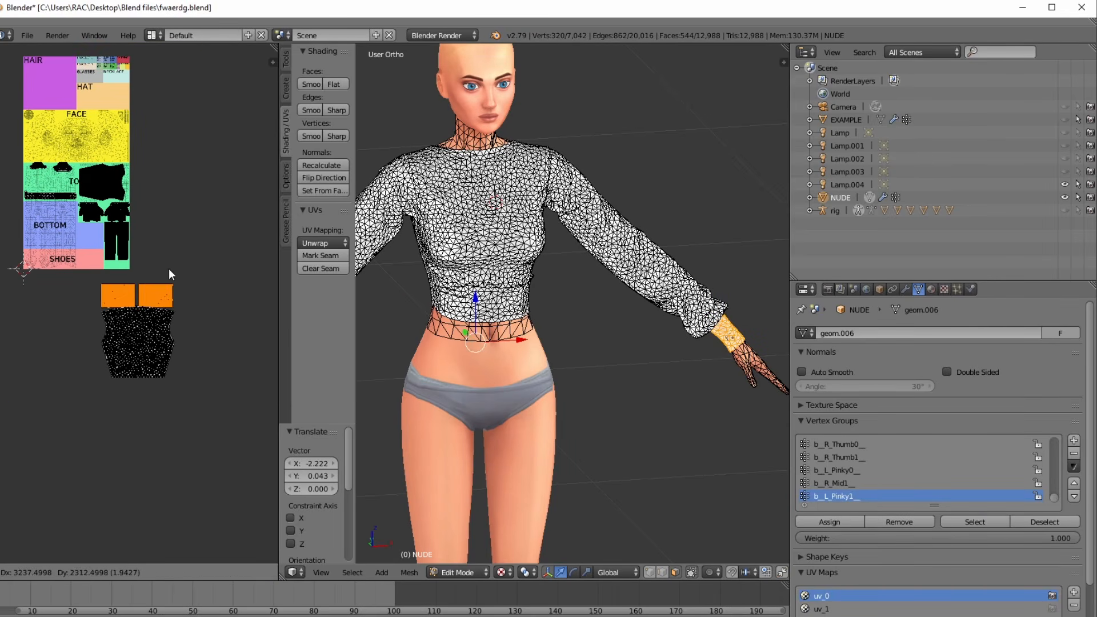
left_click(164, 241)
scroll(137, 313, "up", 1)
scroll(171, 303, "up", 2)
key("s")
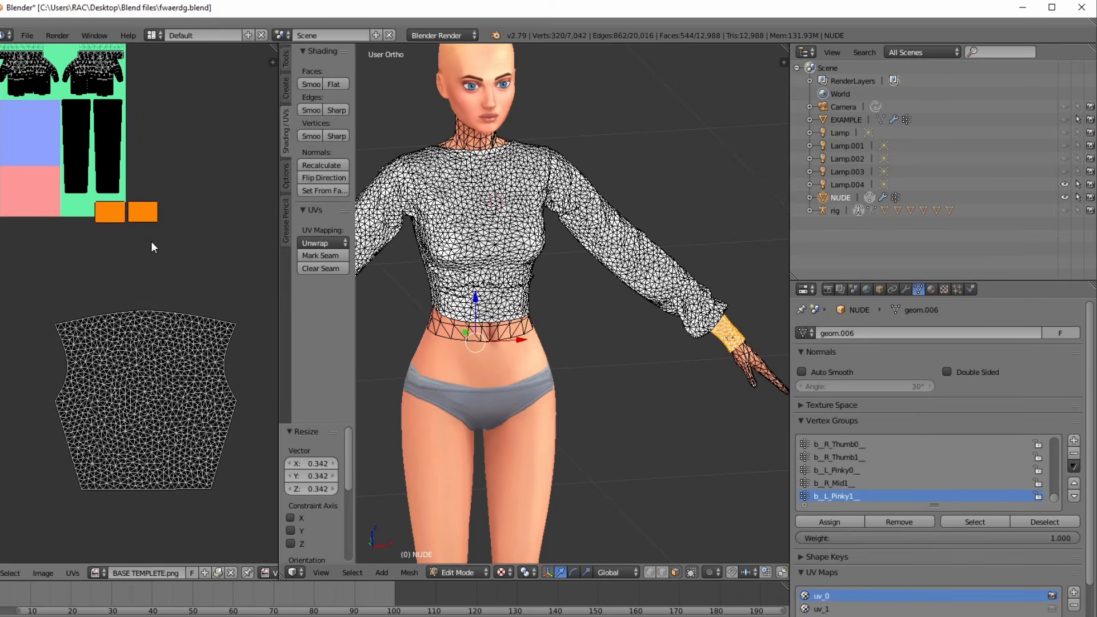
left_click(151, 241)
- Move both cuff islands by -0.125, 0.025 into the green strip directly beneath the sleeves
scroll(191, 294, "up", 1)
scroll(191, 294, "up", 2)
key("g")
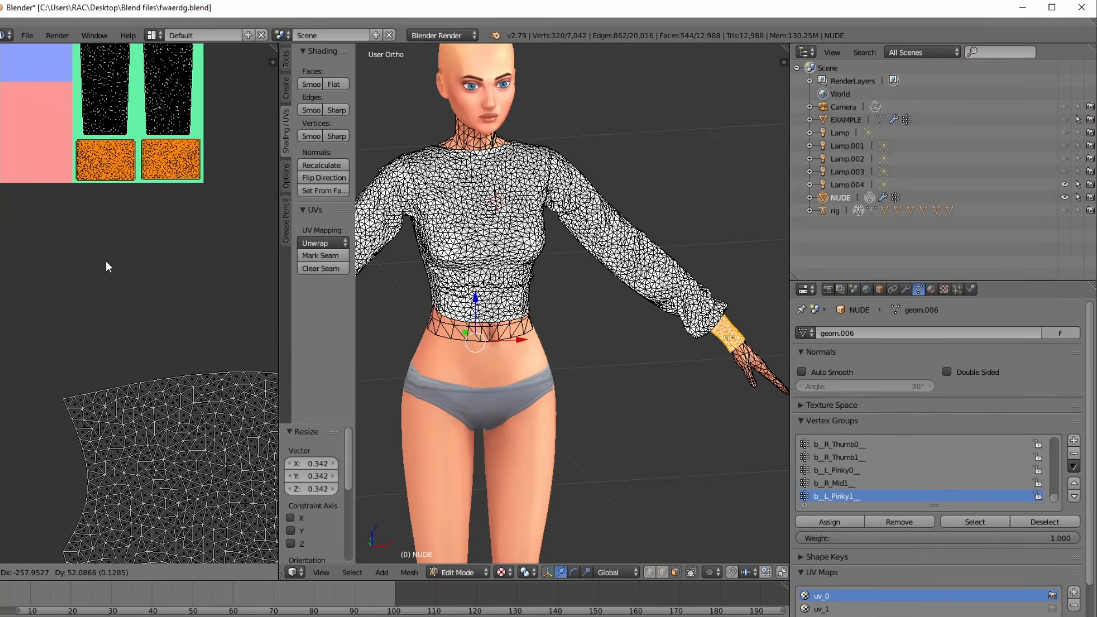
left_click(106, 260)
scroll(107, 263, "up", 4)
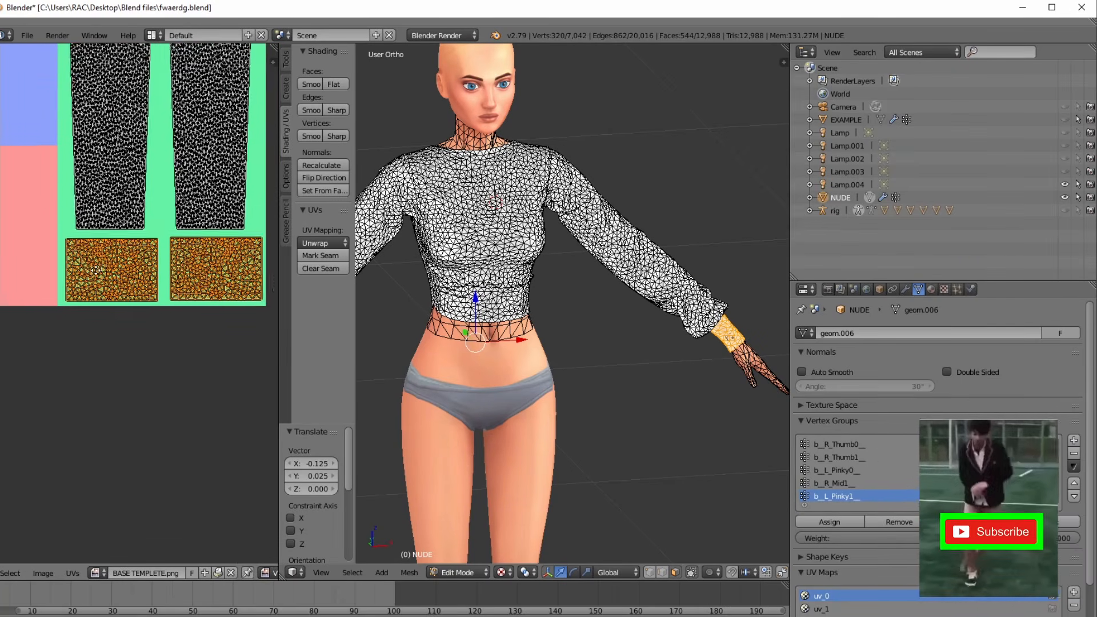
- Examine how the torso, sleeve and cuff islands sit within the template's TOP region and its edges
scroll(110, 289, "down", 4)
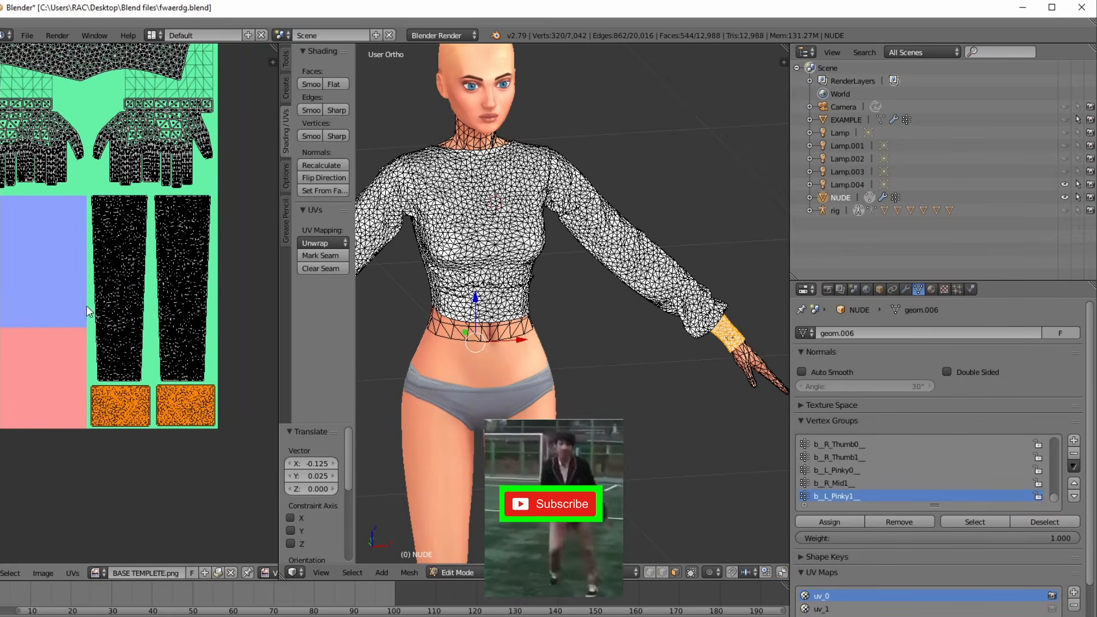
middle_click_drag(73, 309, 182, 416)
scroll(100, 341, "down", 2)
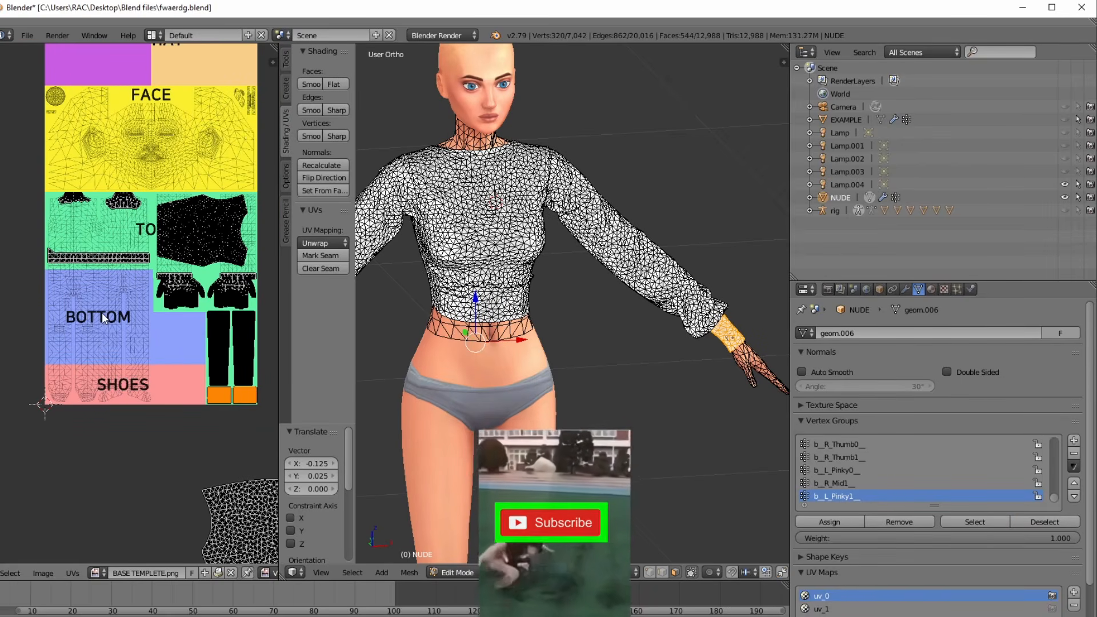
scroll(149, 323, "up", 4)
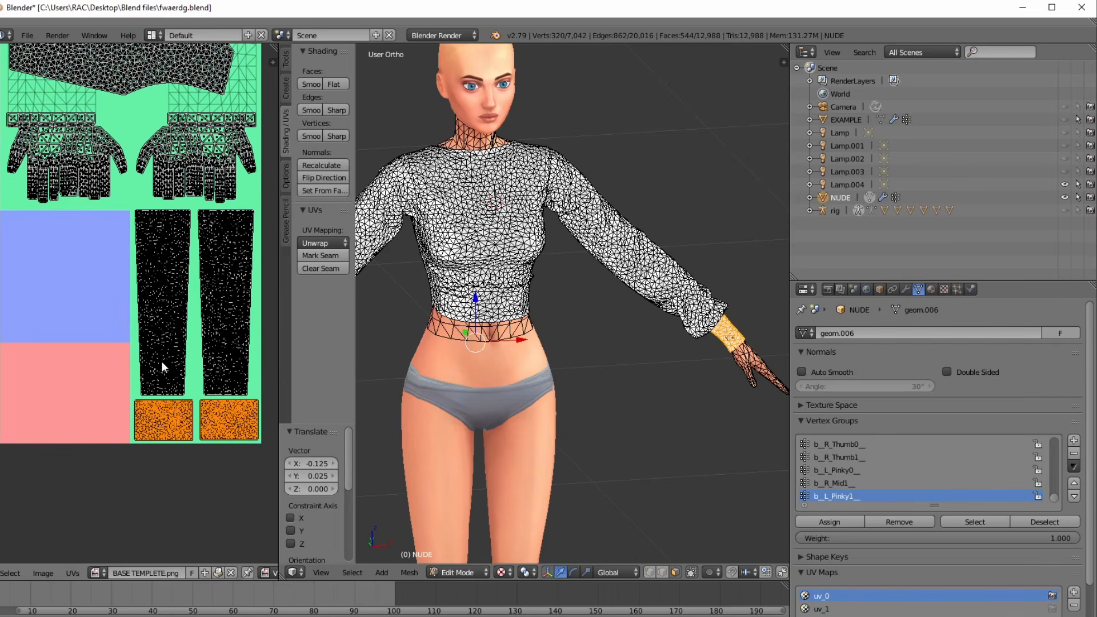
scroll(161, 365, "up", 2)
middle_click_drag(225, 441, 52, 231)
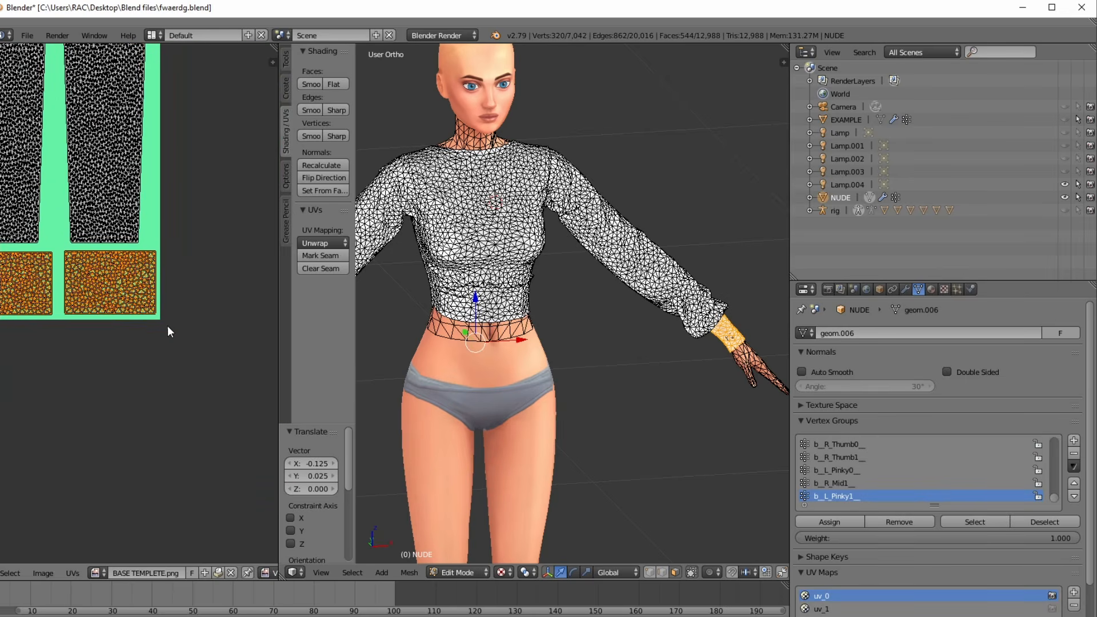
scroll(173, 383, "down", 4)
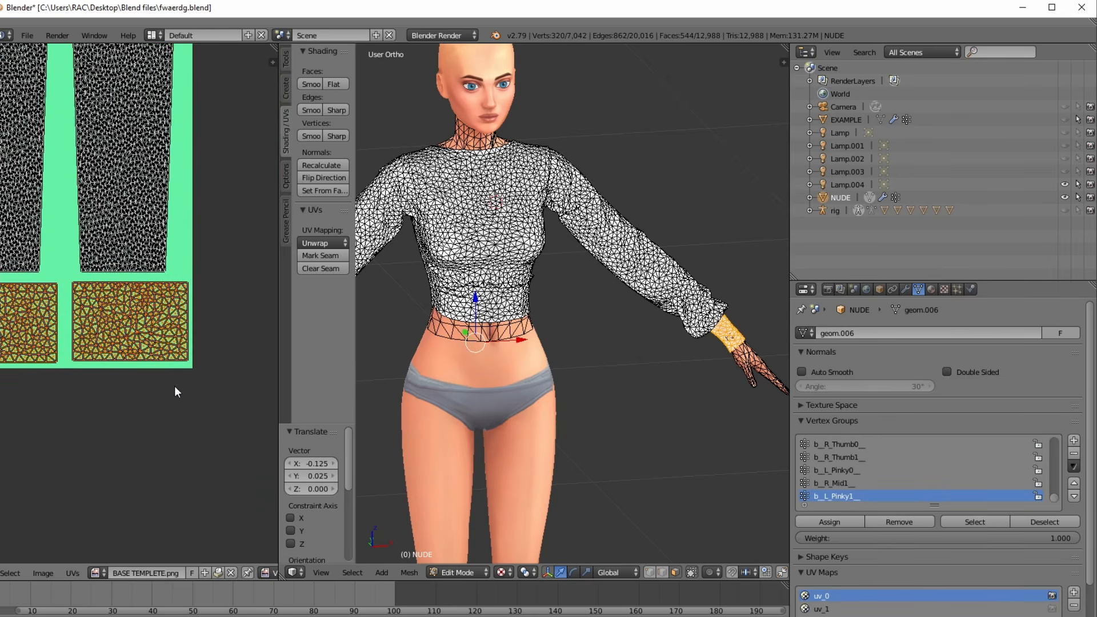
scroll(176, 347, "down", 3)
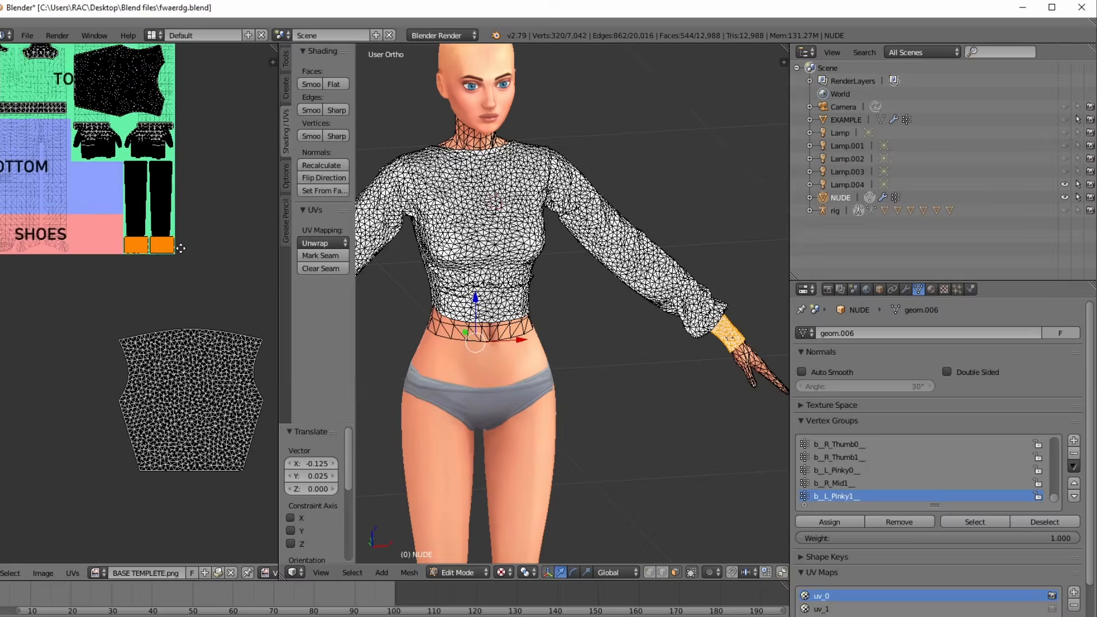
- Select the remaining back torso island outside the template and move it onto the TOP region above the waistband
left_click(176, 347)
scroll(176, 348, "up", 2)
scroll(176, 347, "up", 1)
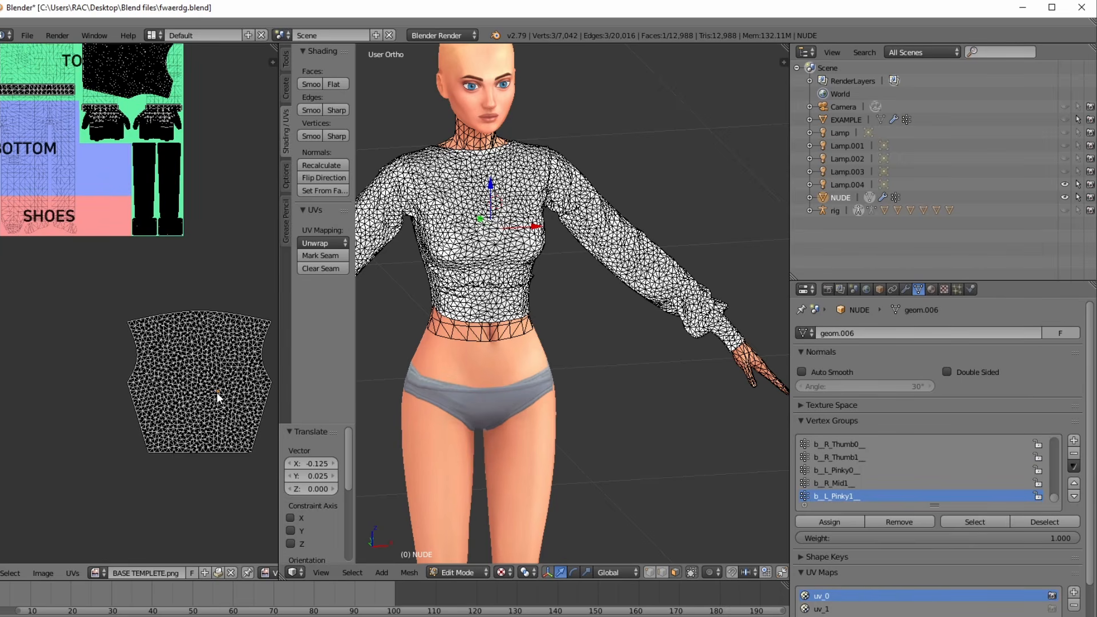
key("ctrl+l")
middle_click_drag(217, 393, 225, 467)
key("g")
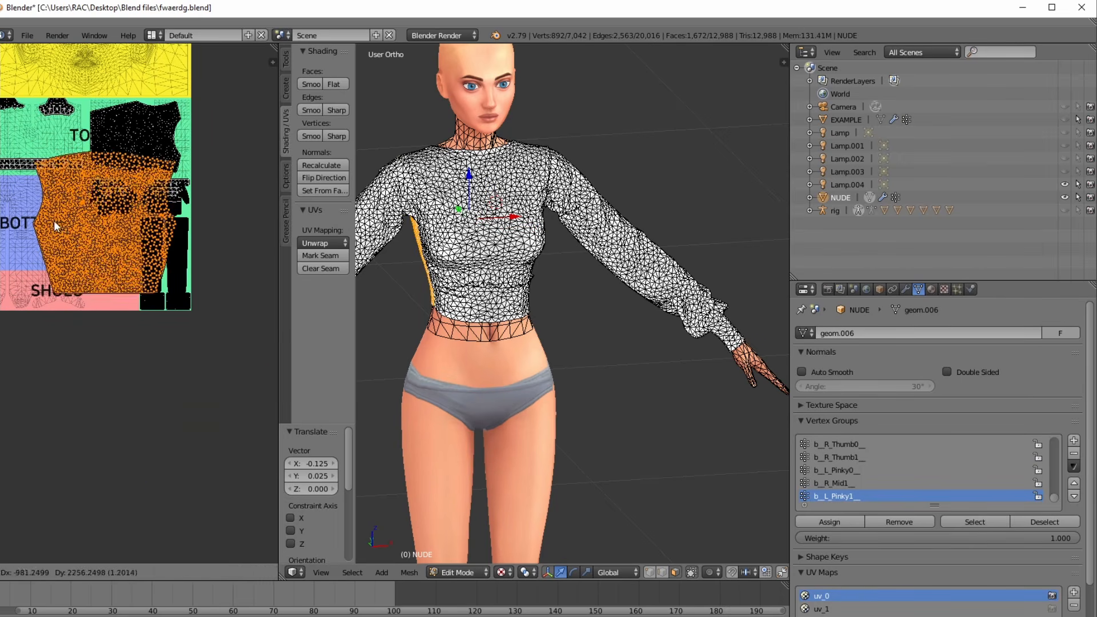
left_click(54, 220)
middle_click_drag(77, 322, 155, 436)
key("g")
left_click(90, 289)
- Scale the back torso island to 0.281 and nudge it by -0.009, 0.067 into the space above the waistband
key("s")
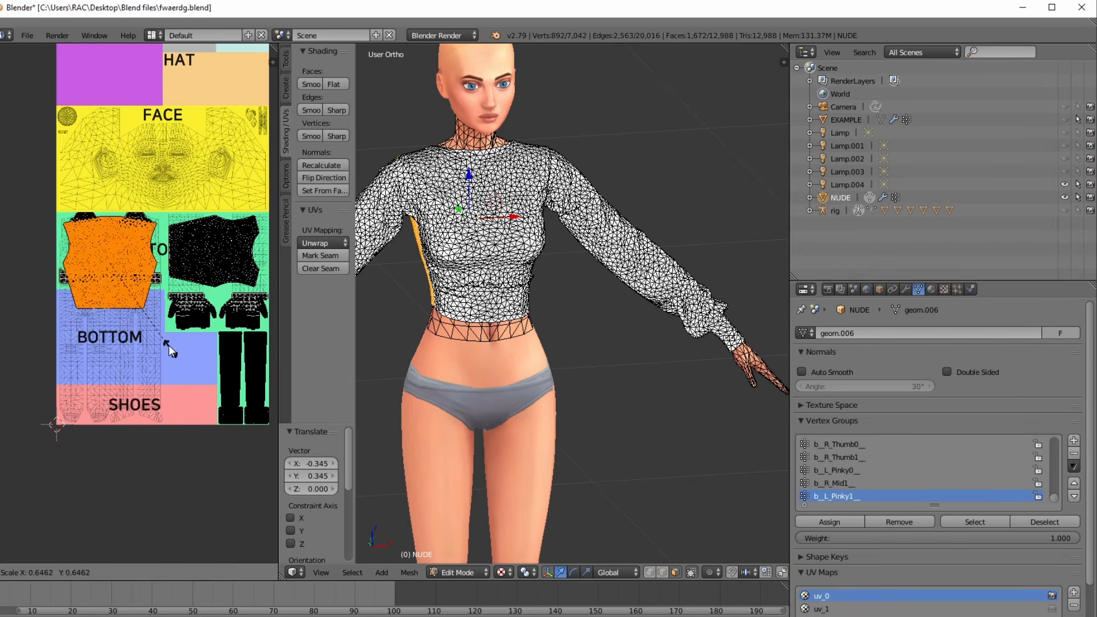
left_click(119, 344)
key("g")
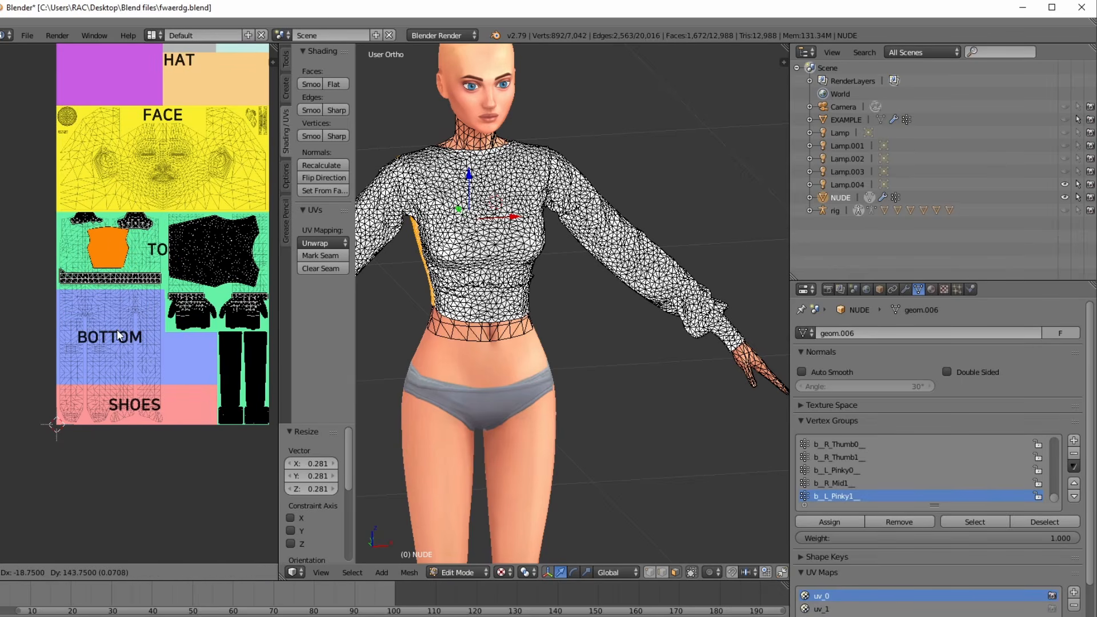
left_click(119, 336)
- Try rotating the back torso island by 90° and by -90°
scroll(120, 335, "up", 3)
type("r")
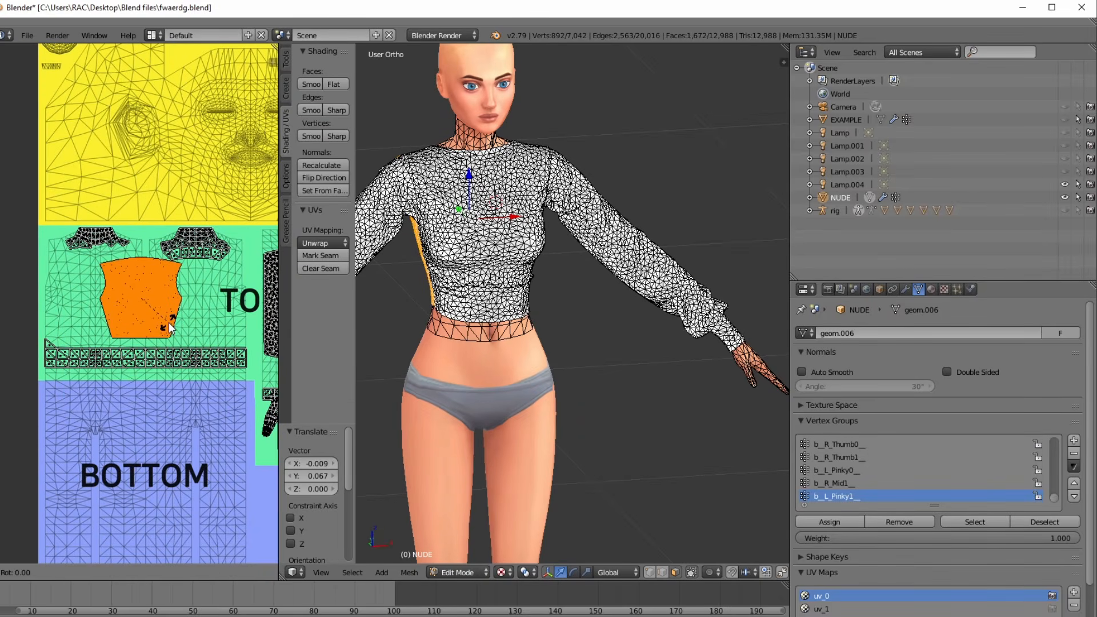
type("90")
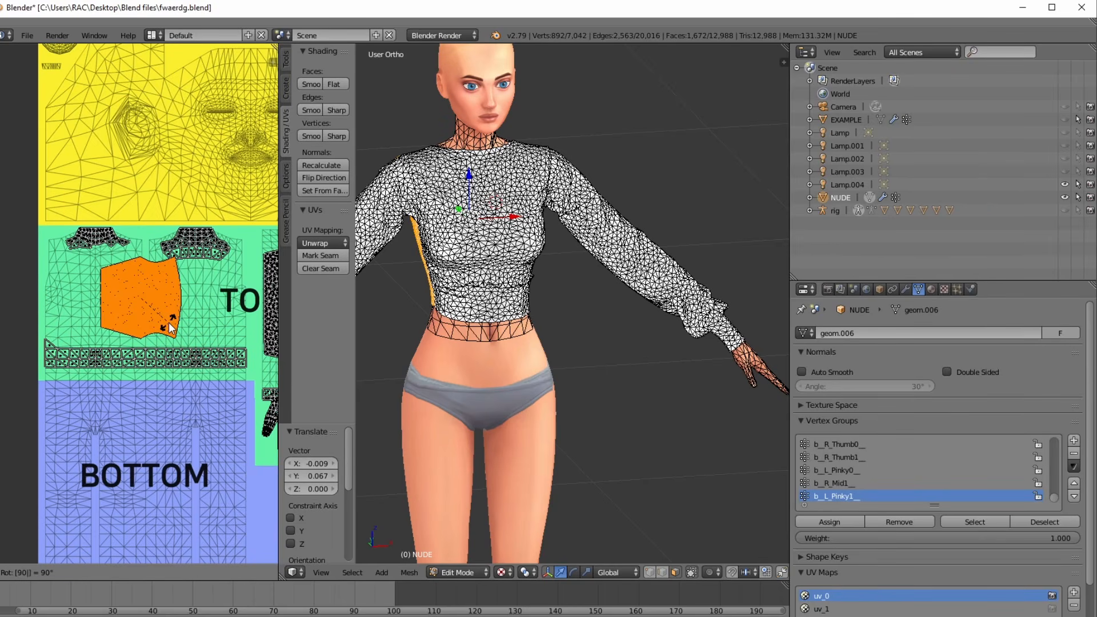
key("Return")
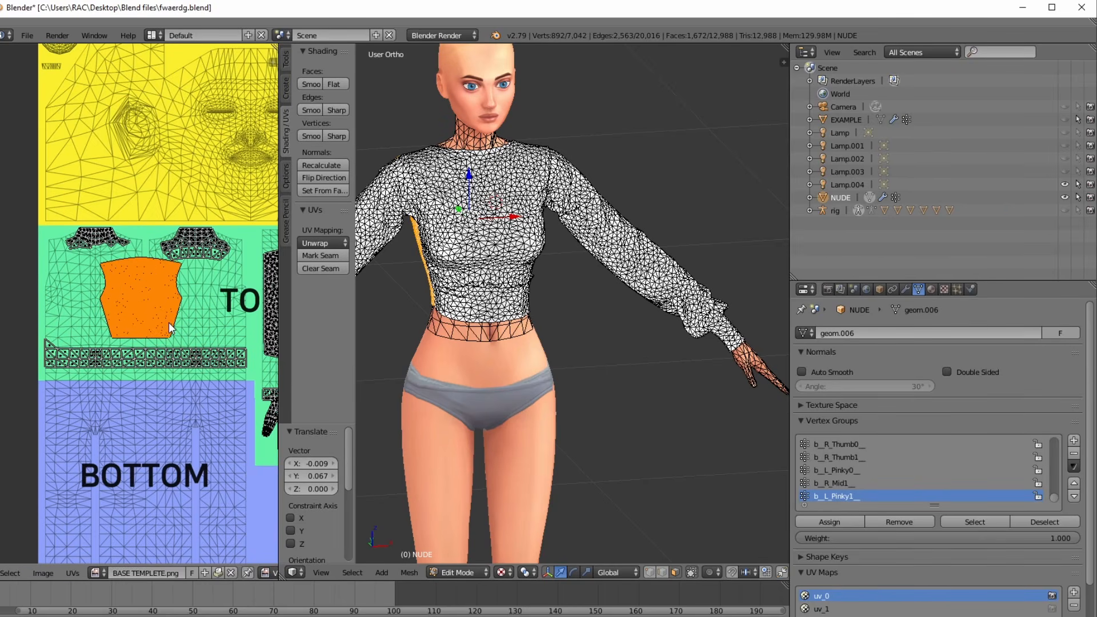
key("r")
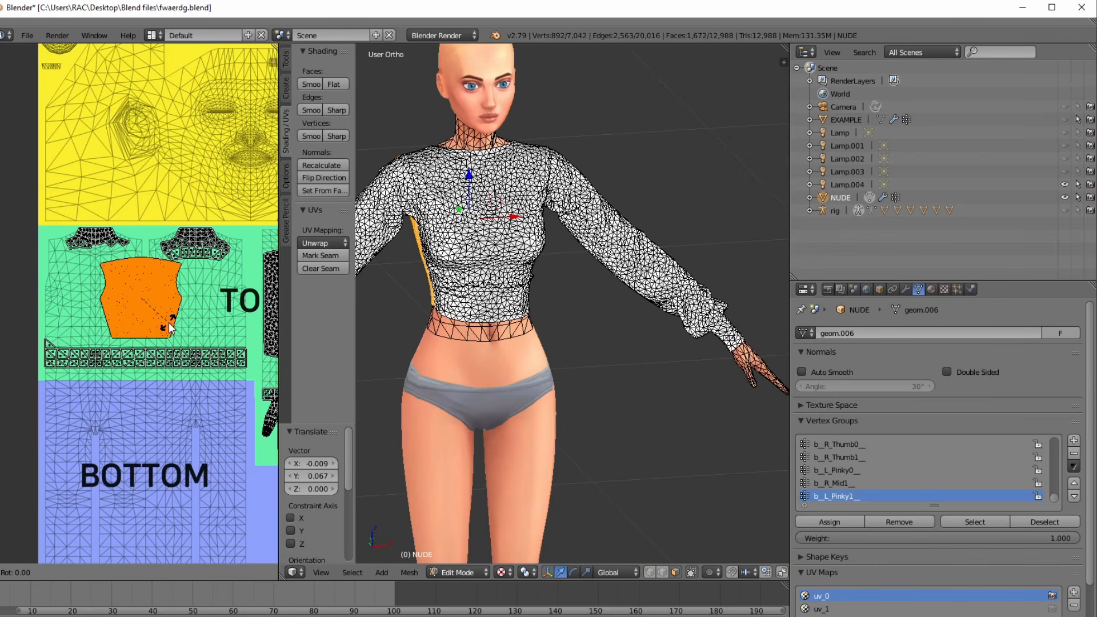
type("-90")
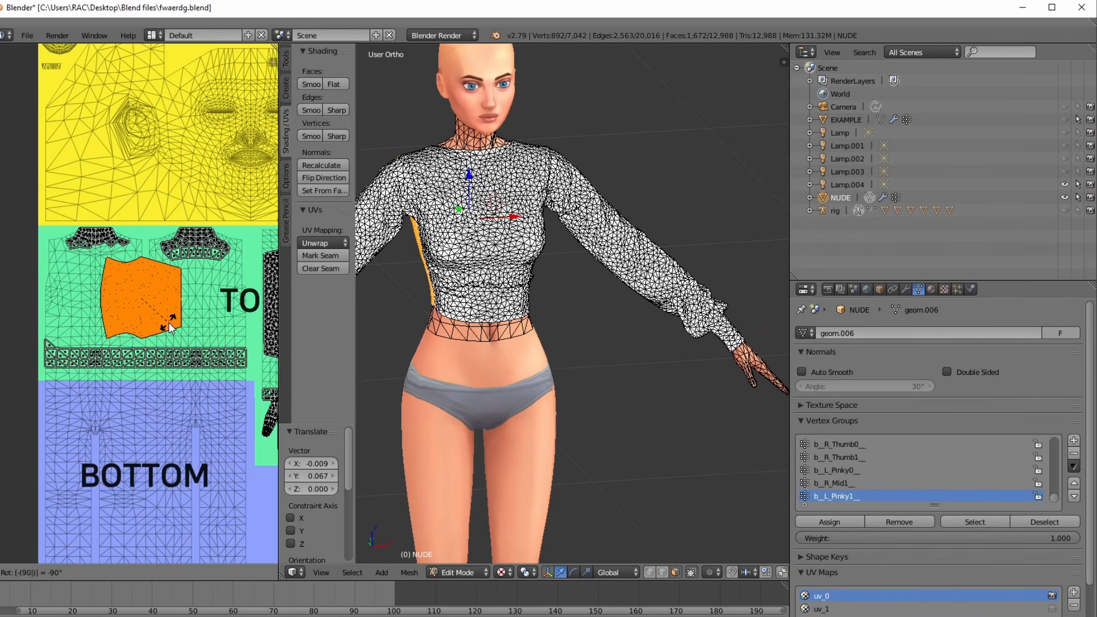
key("Return")
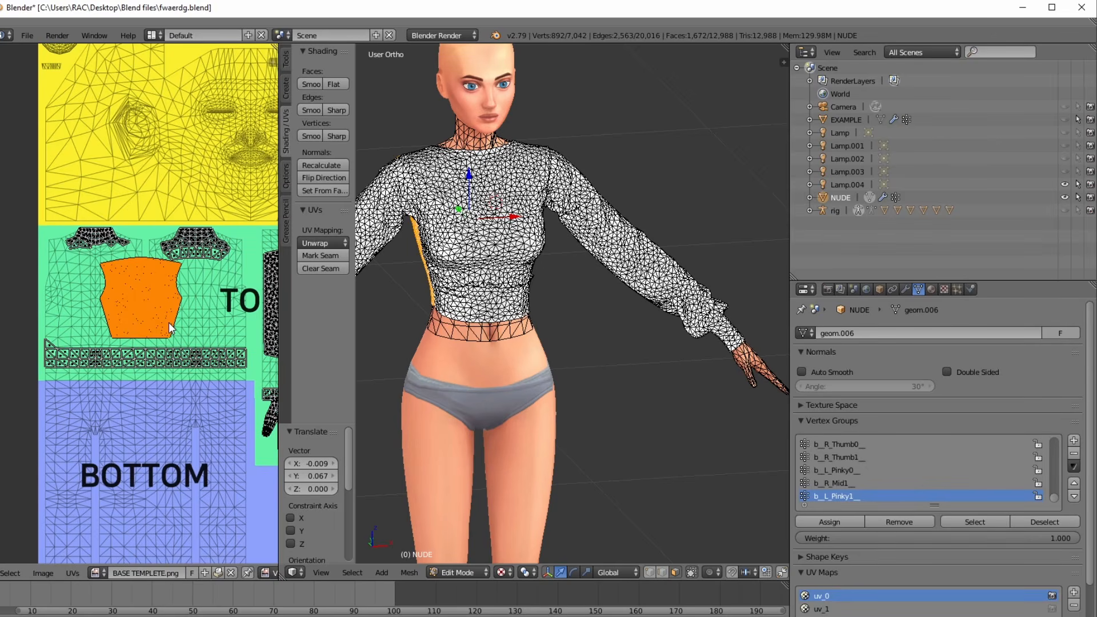
- Move the back torso island by -0.043, -0.006 and rotate it by 90°
key("g")
left_click(151, 325)
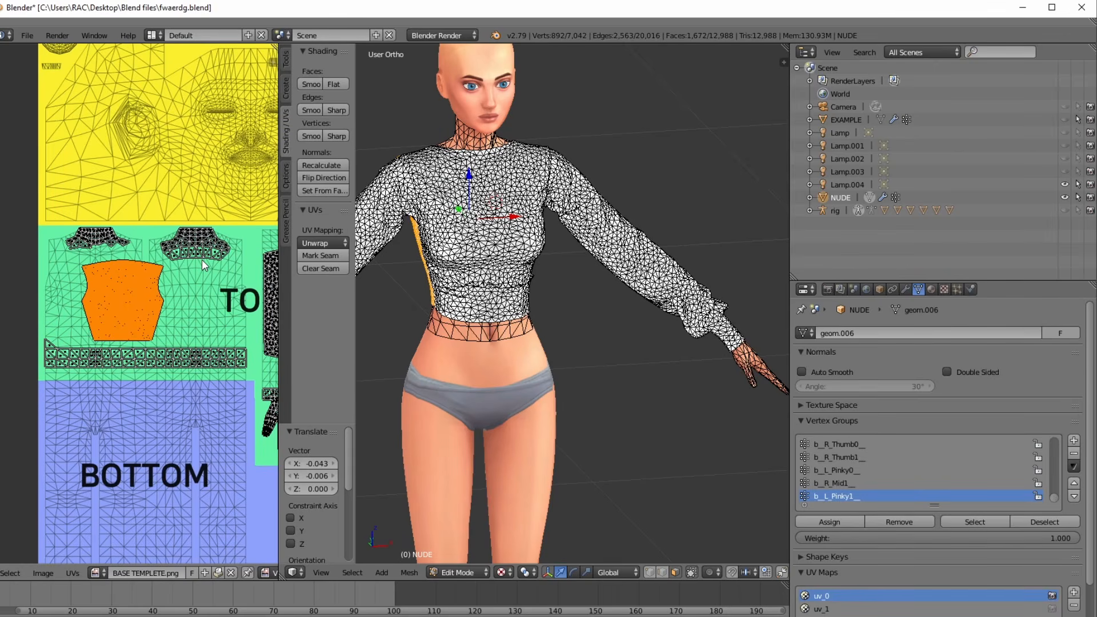
type("r")
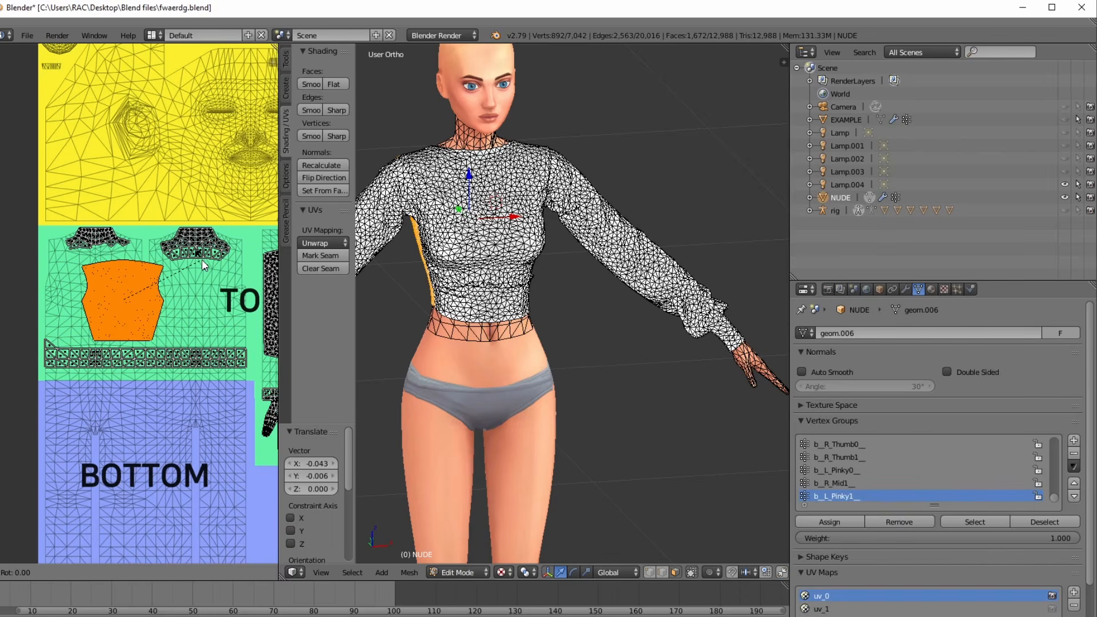
type("90")
key("Return")
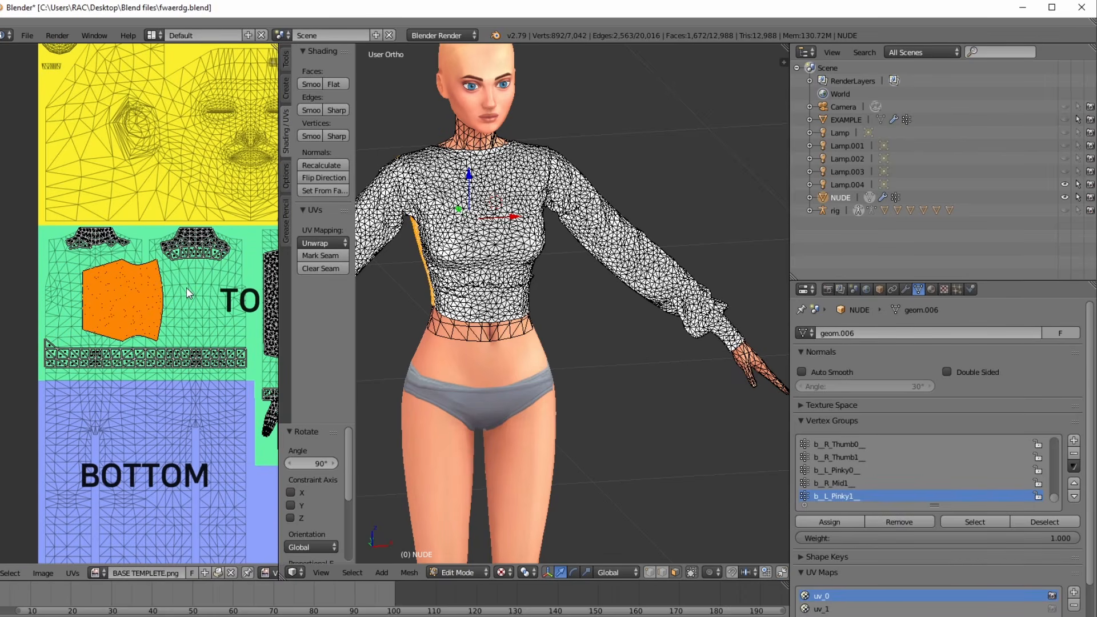
- Reposition the rotated back torso island, scale it to 1.2 and nudge it by -0.002, 0.008 between the neck piece and waistband
key("g")
left_click(165, 286)
key("s")
left_click(202, 299)
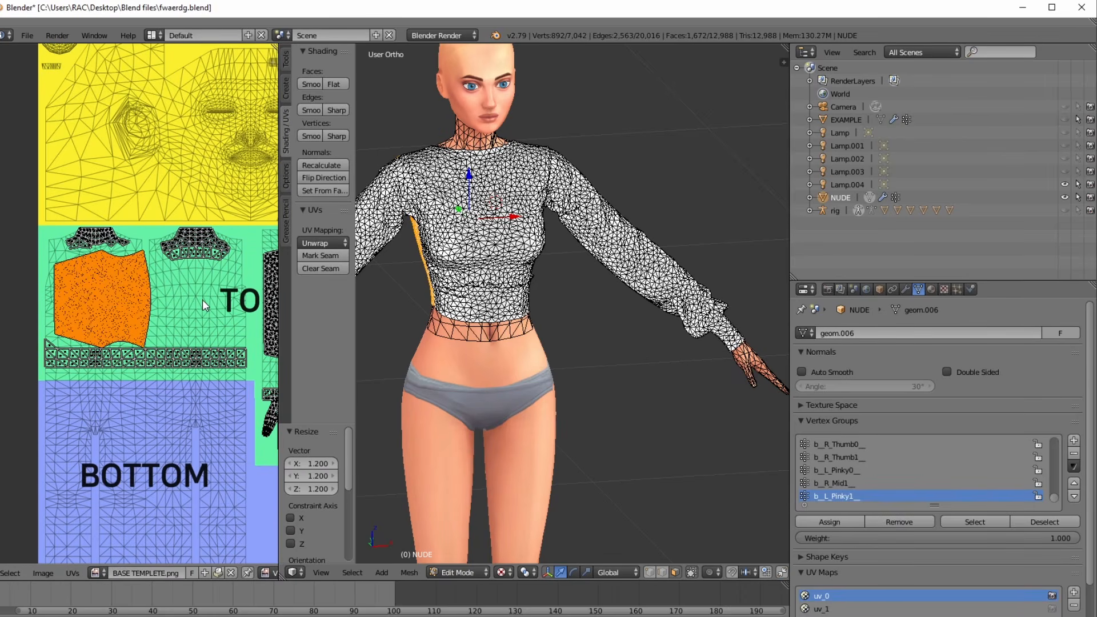
scroll(197, 297, "up", 2)
key("g")
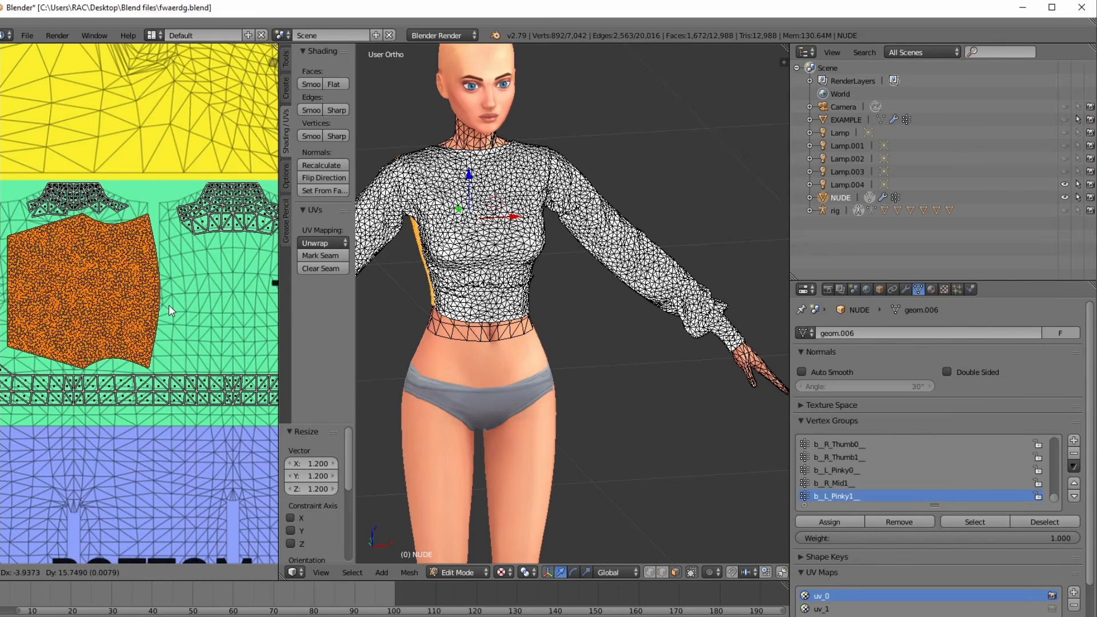
left_click(169, 323)
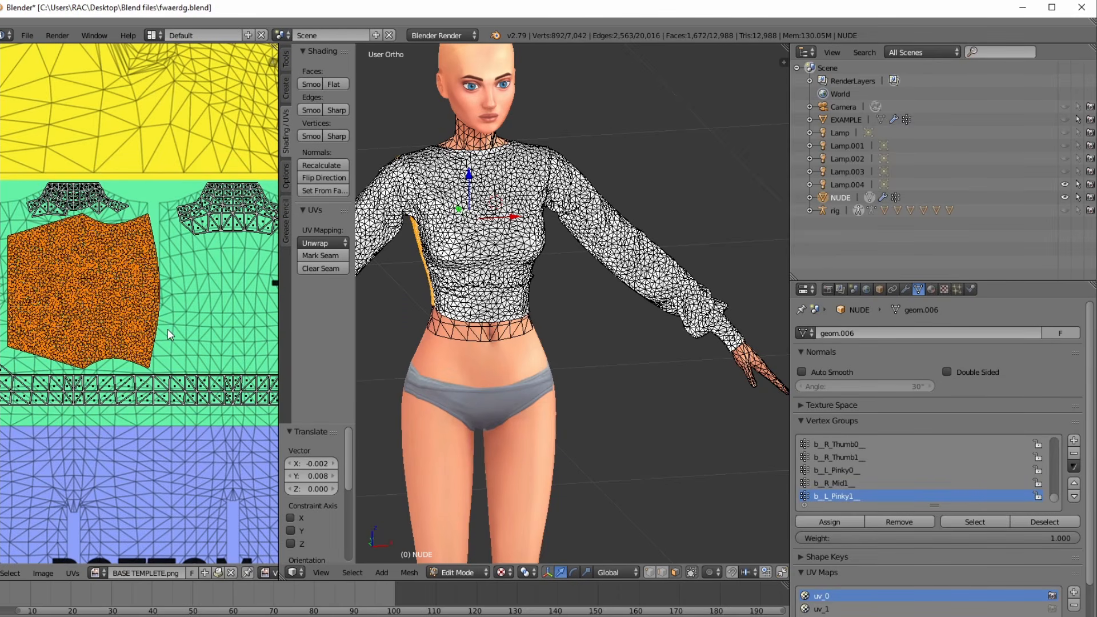
- Examine how the torso, hand, sleeve and cuff islands are spaced across the template
scroll(152, 427, "down", 5)
scroll(153, 427, "up", 1)
middle_click_drag(153, 427, 44, 256)
scroll(121, 322, "up", 2)
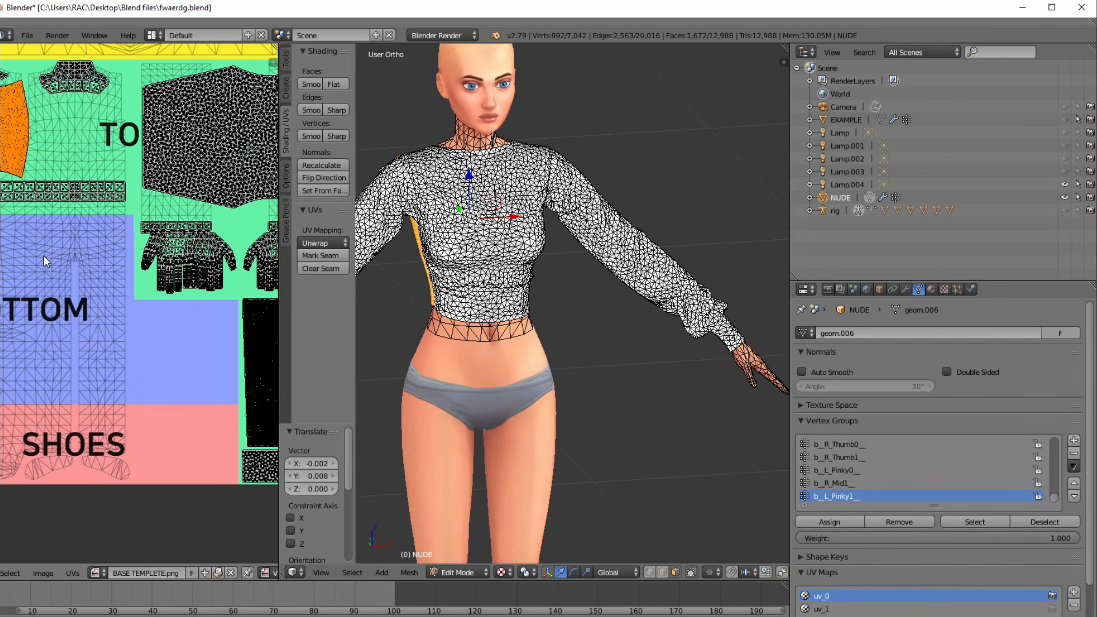
scroll(111, 286, "down", 2)
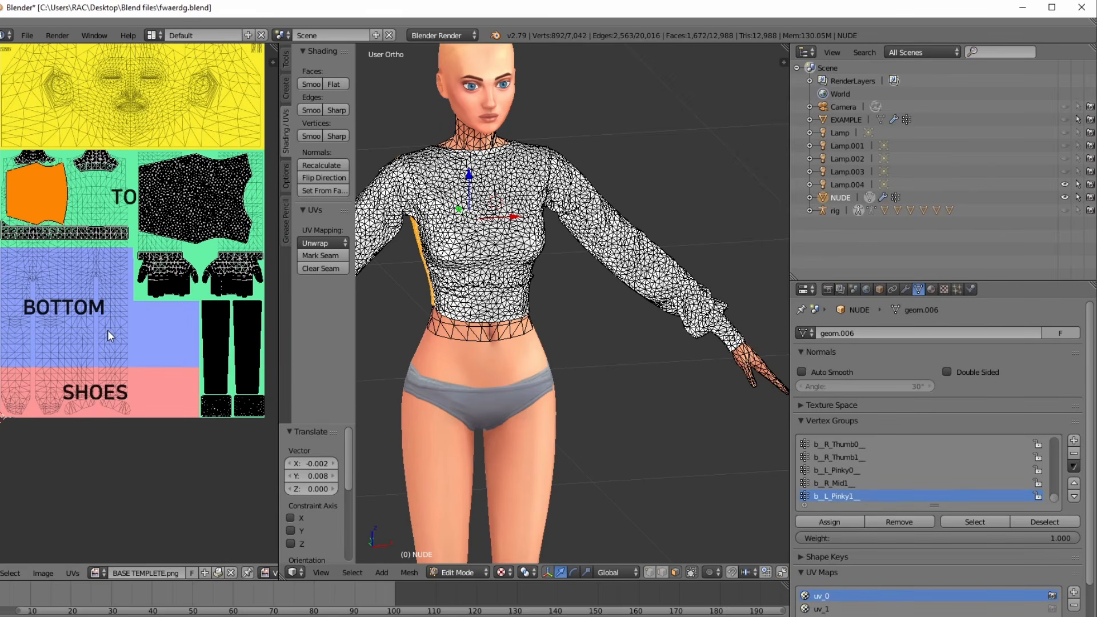
scroll(108, 331, "up", 2)
scroll(143, 249, "up", 1)
- Try moving the front torso island by 0.017, -0.153 over the hand islands, and undo the move
left_click(142, 249)
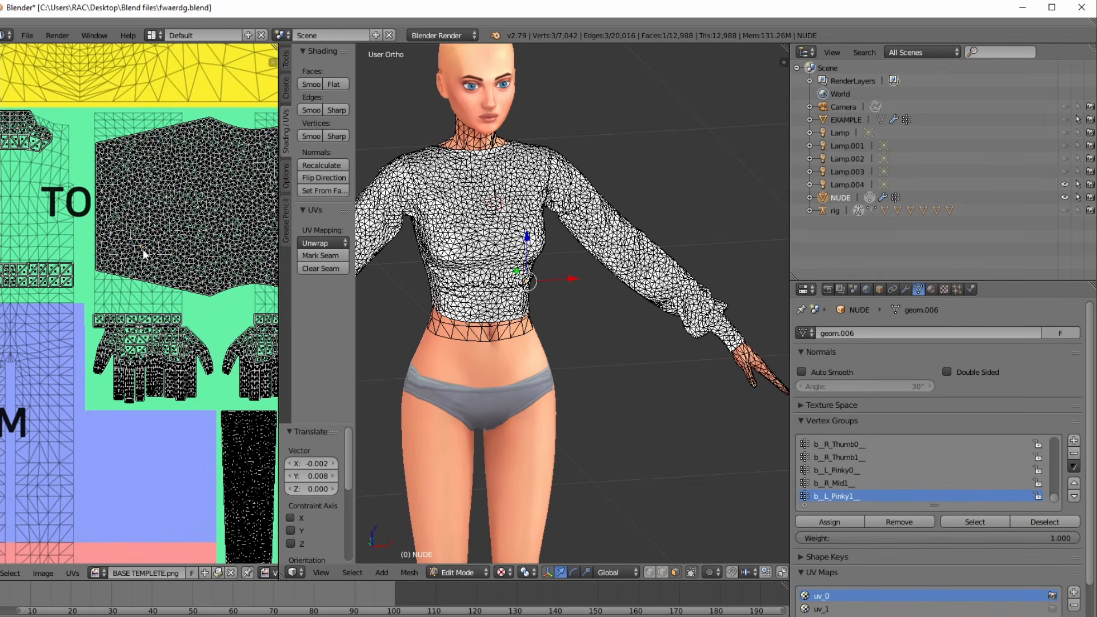
key("l")
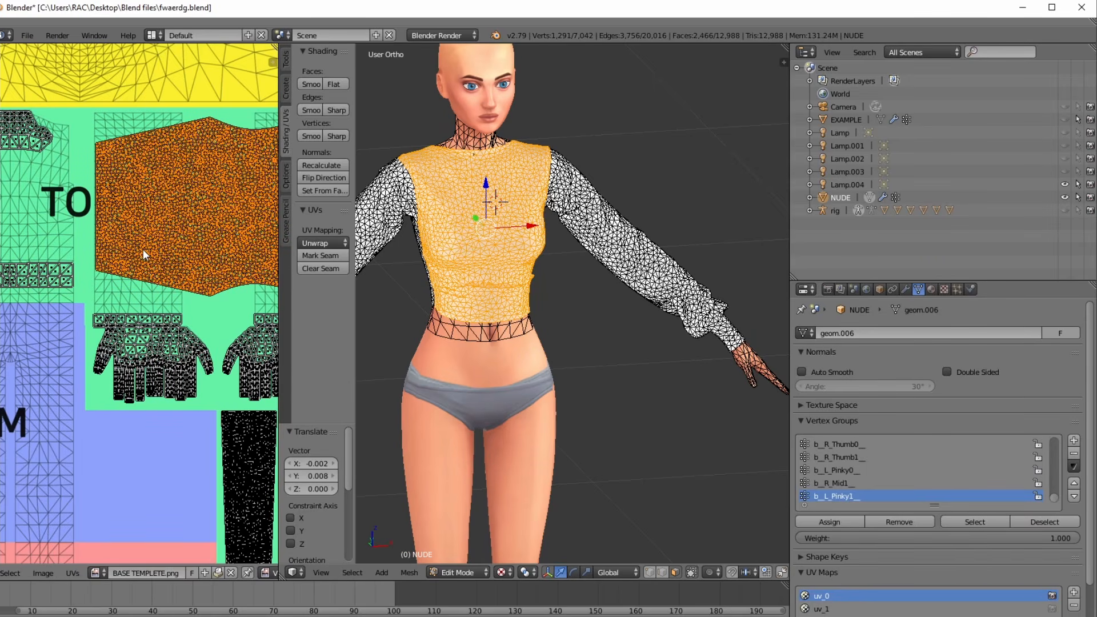
middle_click_drag(175, 258, 112, 178)
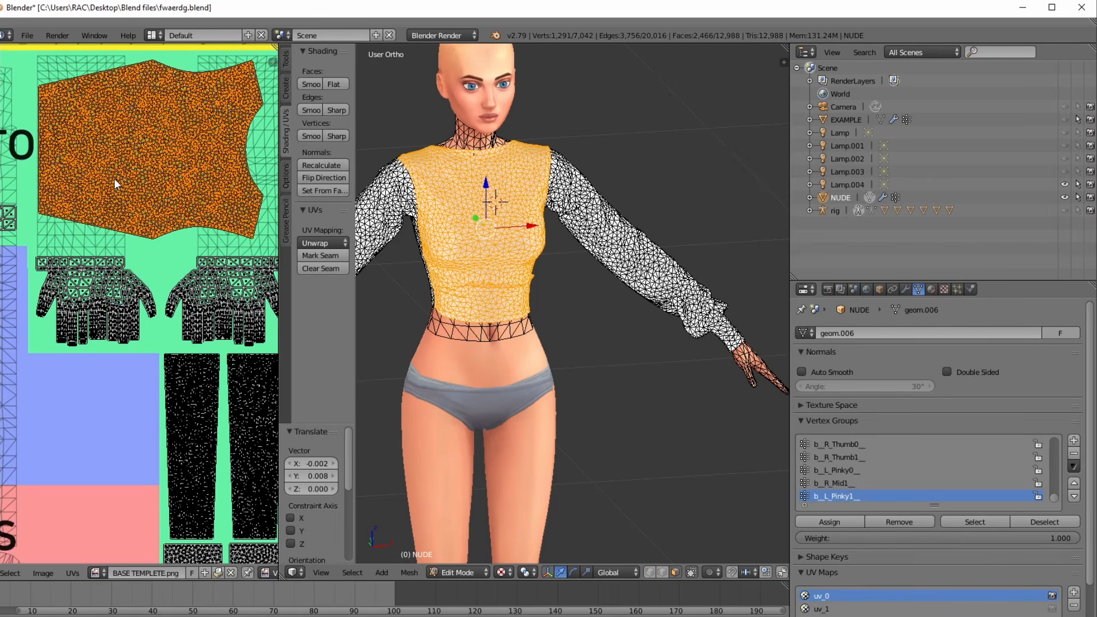
key("g")
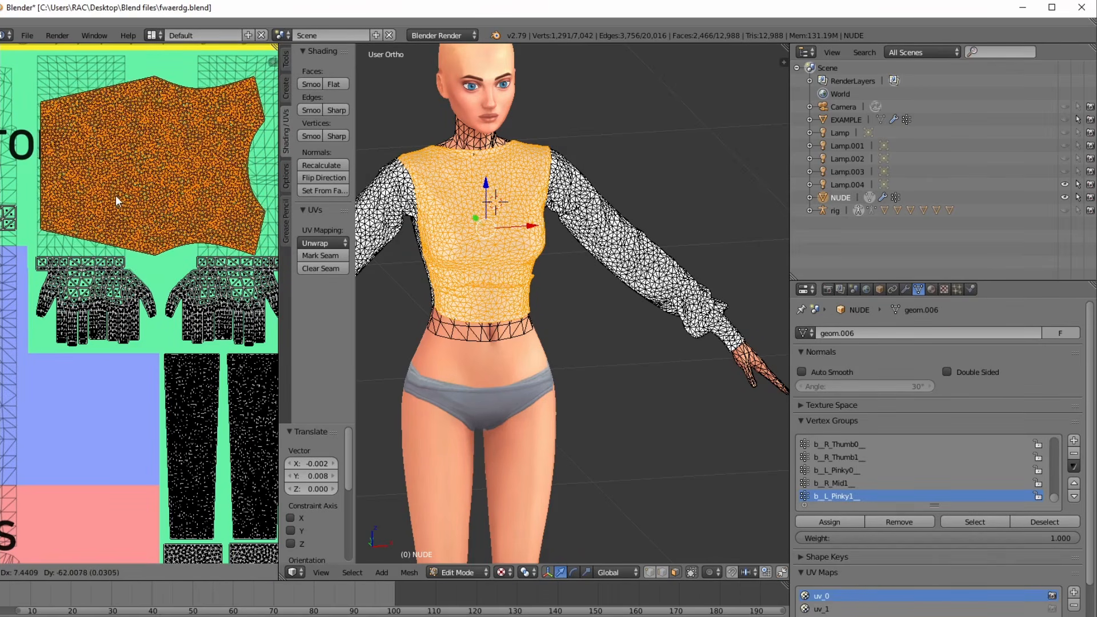
left_click(123, 259)
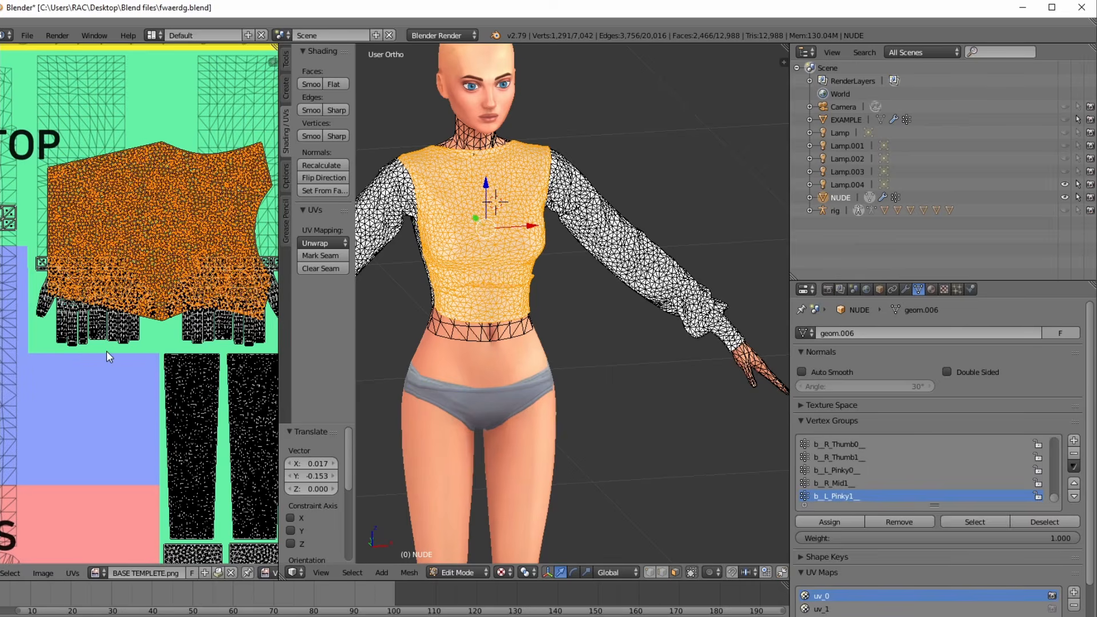
scroll(86, 343, "up", 4)
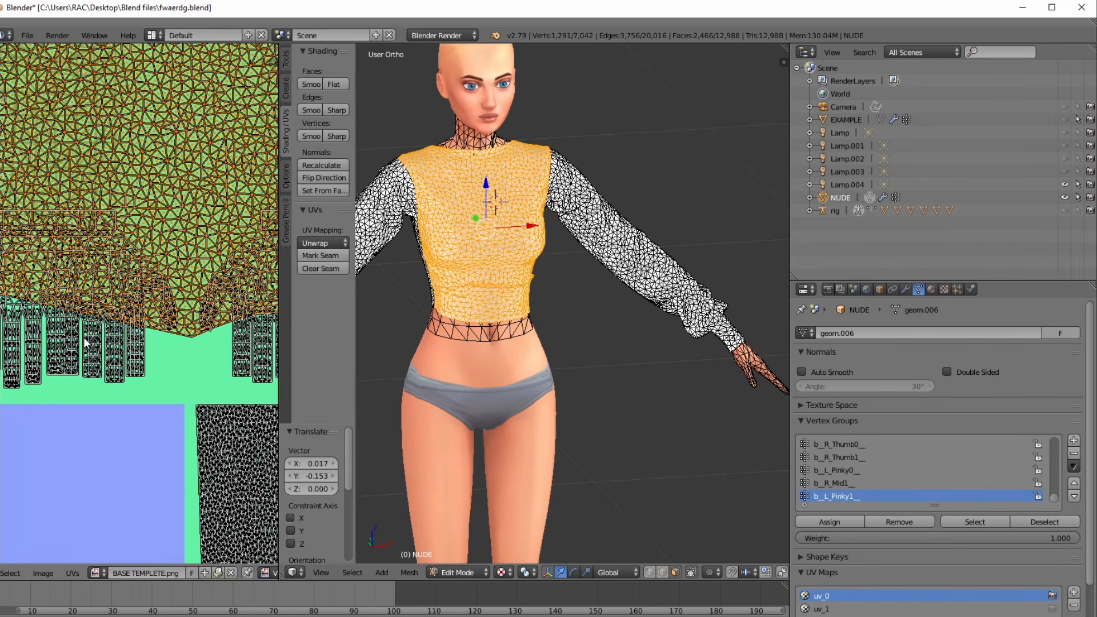
scroll(69, 404, "down", 4)
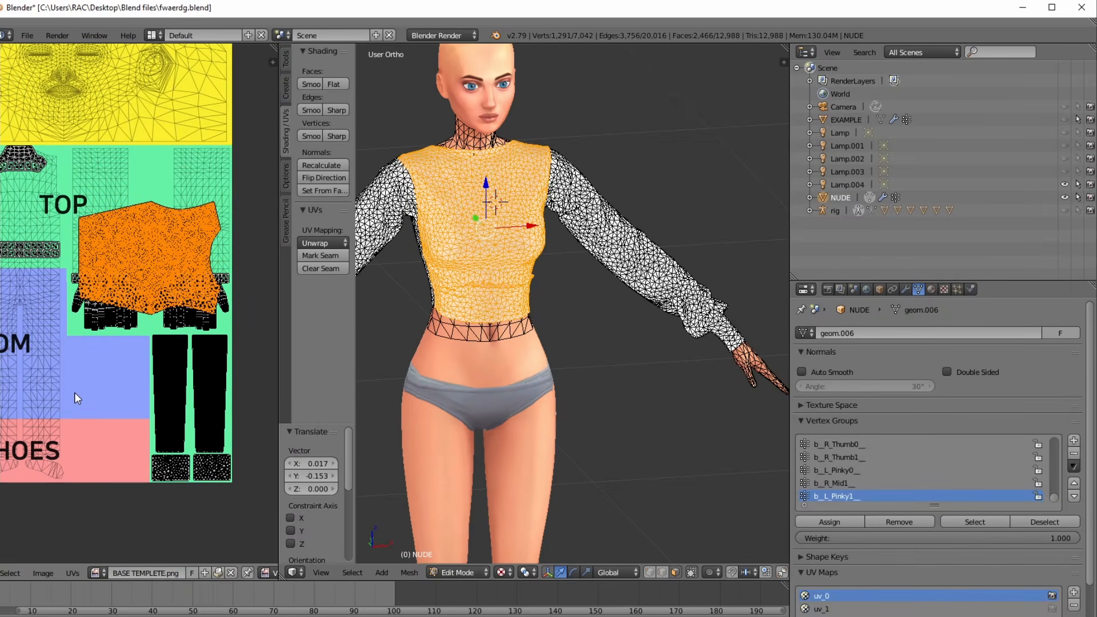
mouse_move(75, 387)
middle_mouse_down()
mouse_move(147, 384)
mouse_move(84, 398)
middle_mouse_up()
key("ctrl+z")
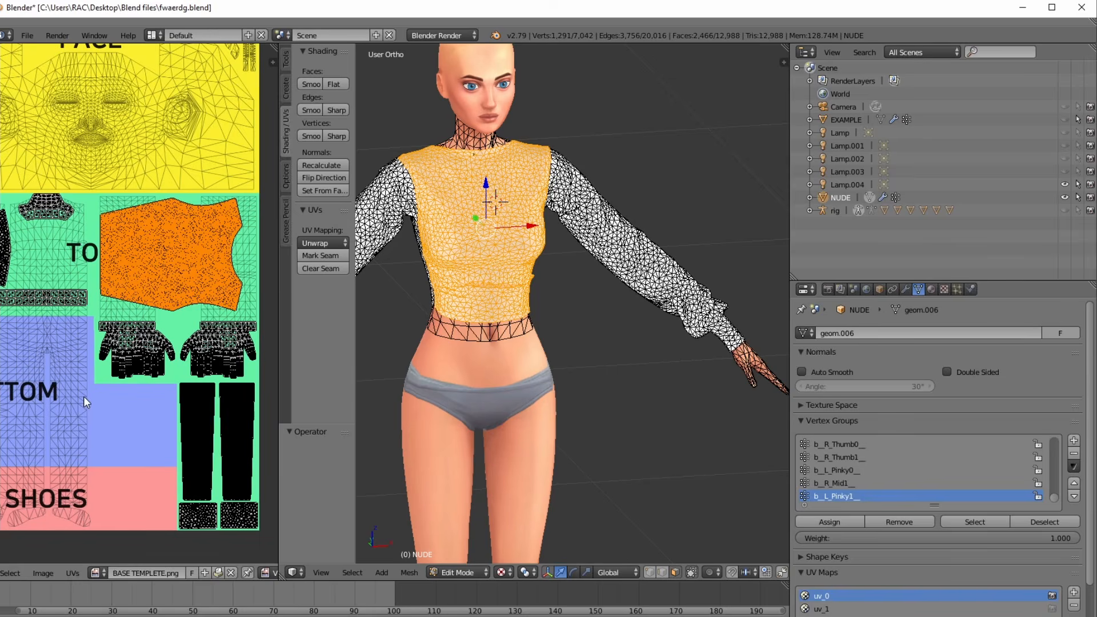
- Examine the full UV layout for overlaps around the back torso, front torso, hand, sleeve and cuff islands
middle_click_drag(51, 364, 186, 406)
scroll(83, 363, "up", 2)
scroll(126, 342, "up", 2)
middle_click_drag(126, 342, 189, 352)
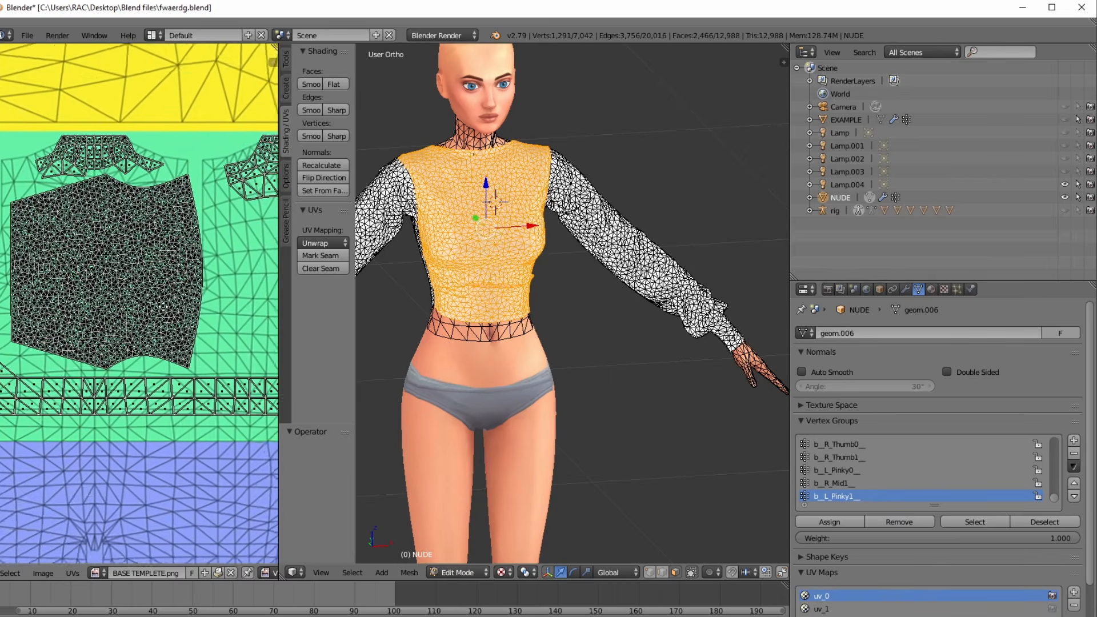
scroll(194, 377, "down", 3)
middle_click_drag(201, 395, 2, 226)
middle_click_drag(148, 288, 40, 244)
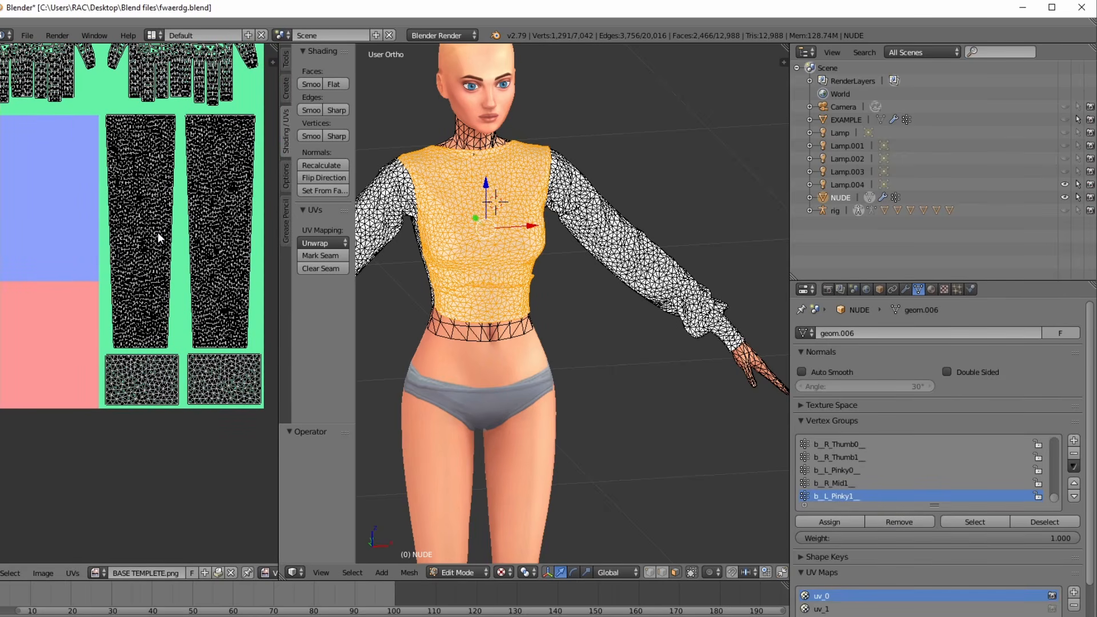
scroll(157, 232, "down", 2)
middle_click_drag(142, 221, 192, 465)
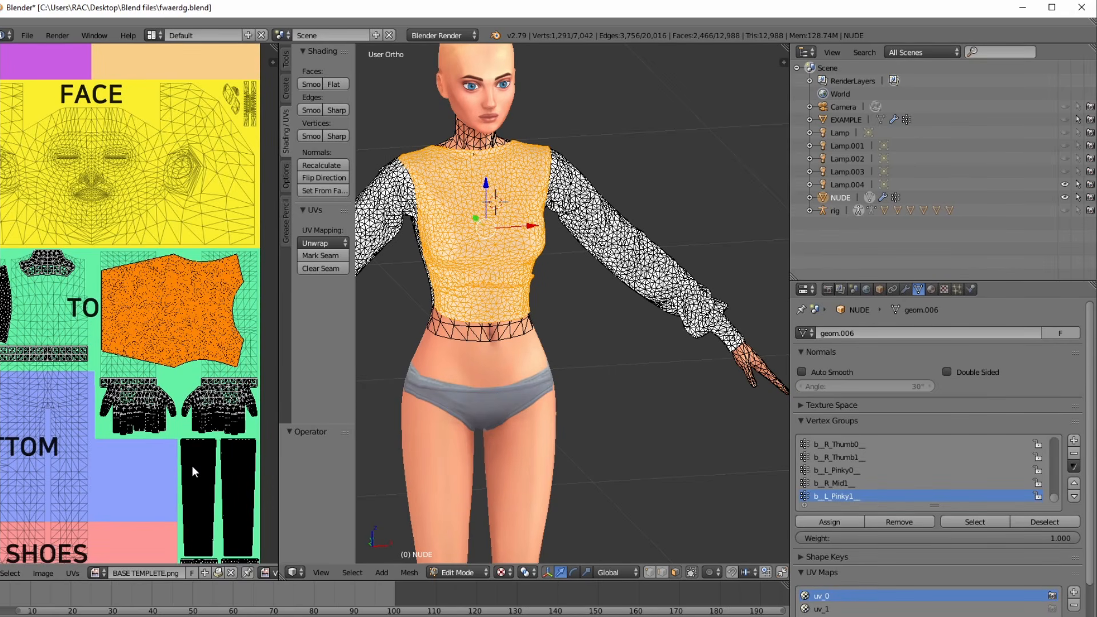
middle_click_drag(151, 401, 185, 398)
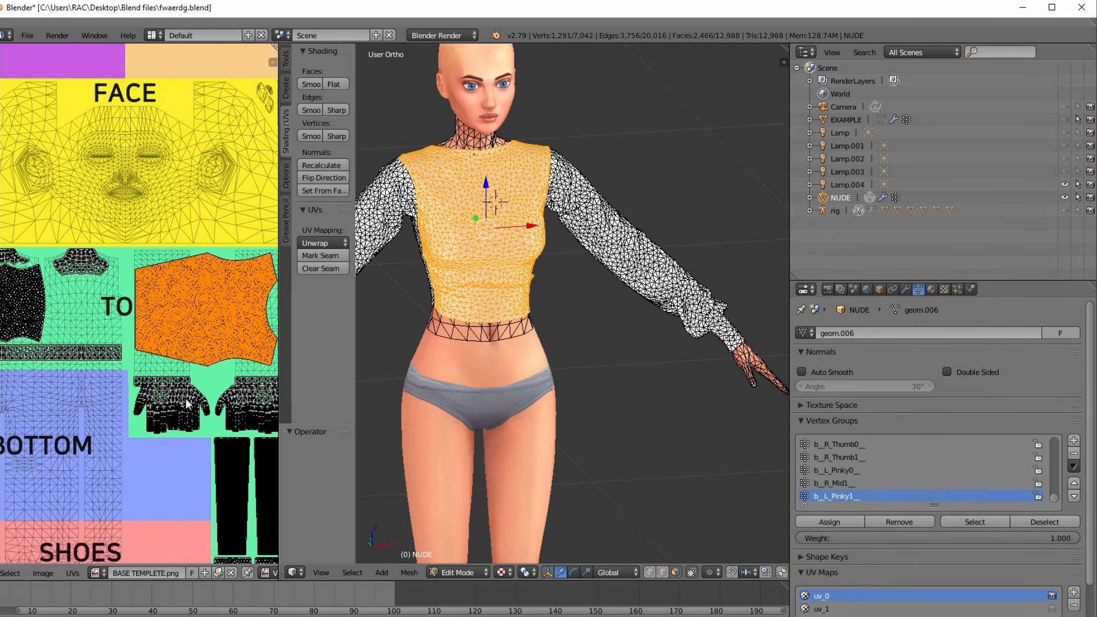
middle_click_drag(130, 358, 212, 331)
scroll(136, 329, "up", 4)
middle_click_drag(136, 330, 221, 345)
scroll(203, 331, "up", 3)
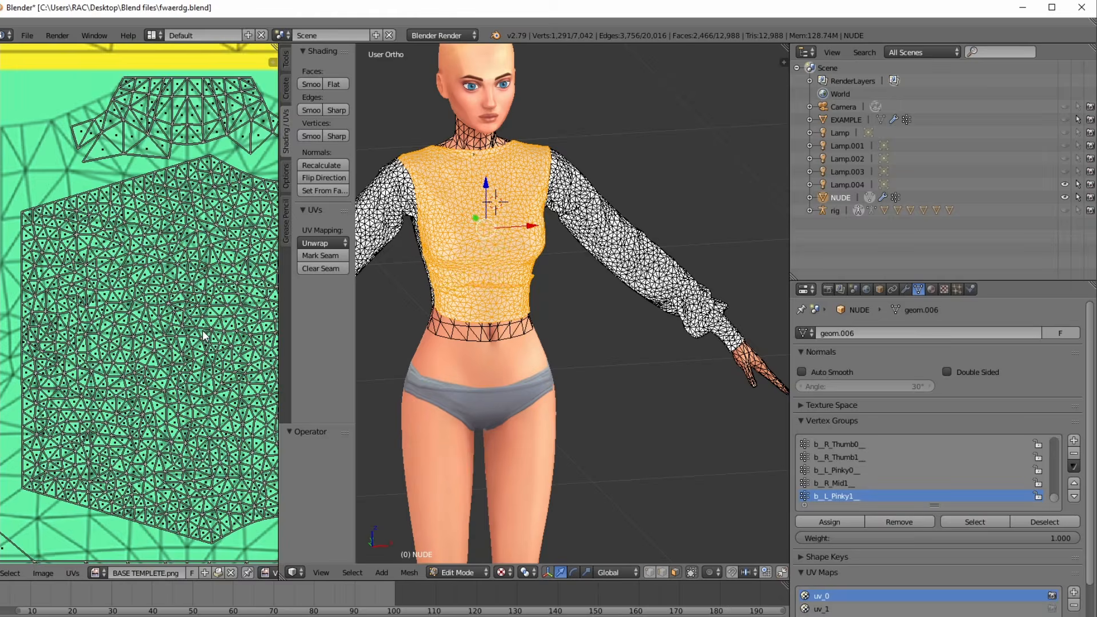
scroll(203, 330, "down", 3)
scroll(202, 330, "down", 3)
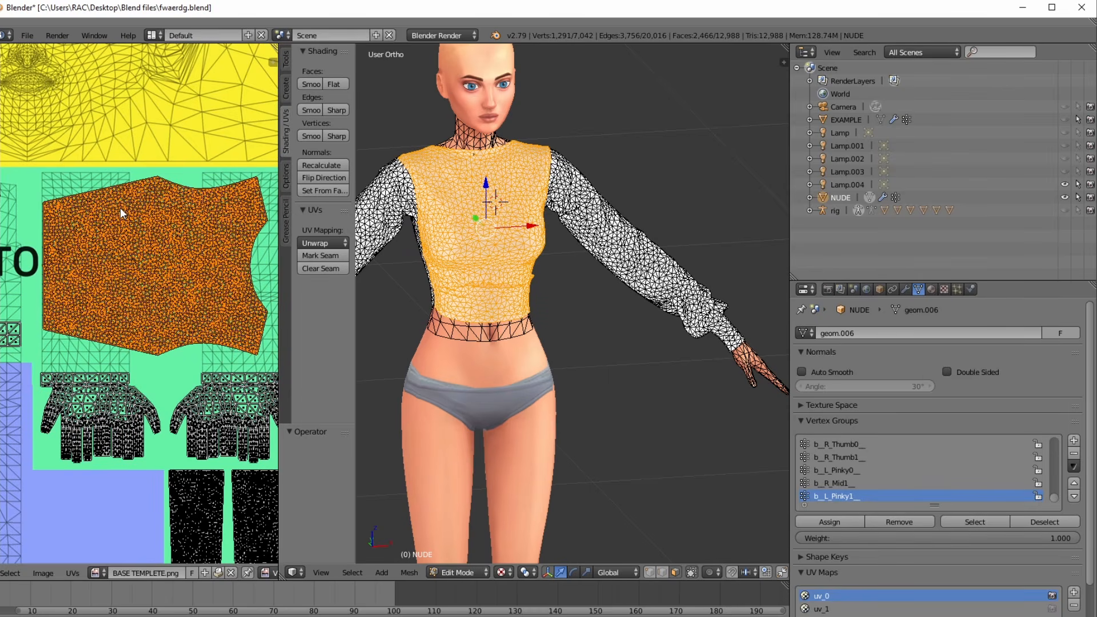
scroll(113, 303, "down", 5)
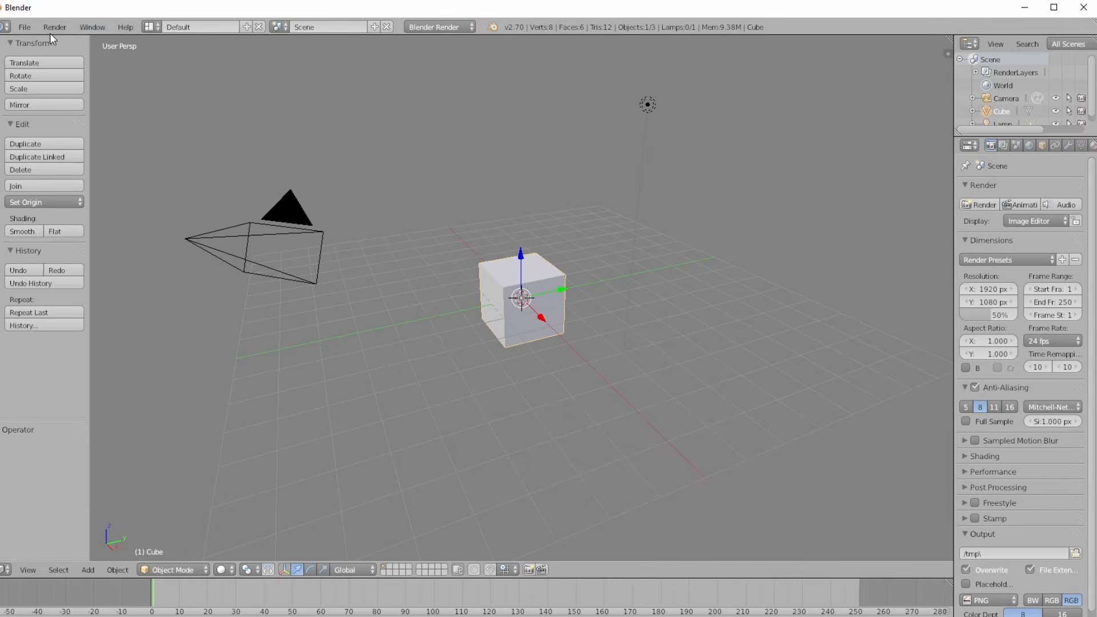
- Open fwaerdg.blend in Blender 2.70 and make the EXAMPLE mesh visible
left_click(23, 27)
left_click(64, 55)
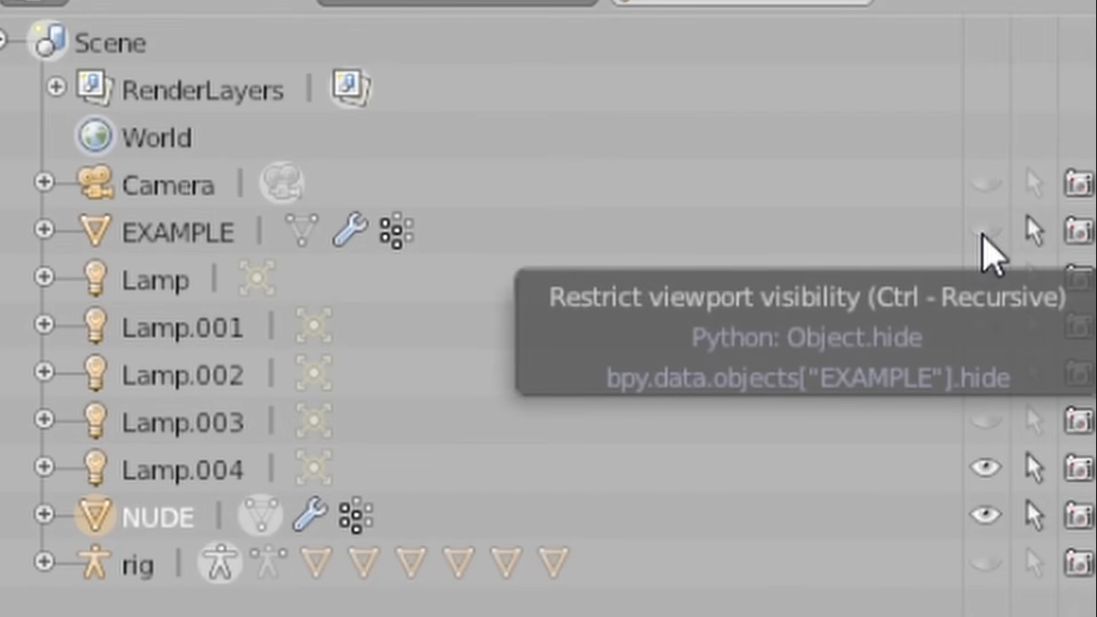
left_click(983, 231)
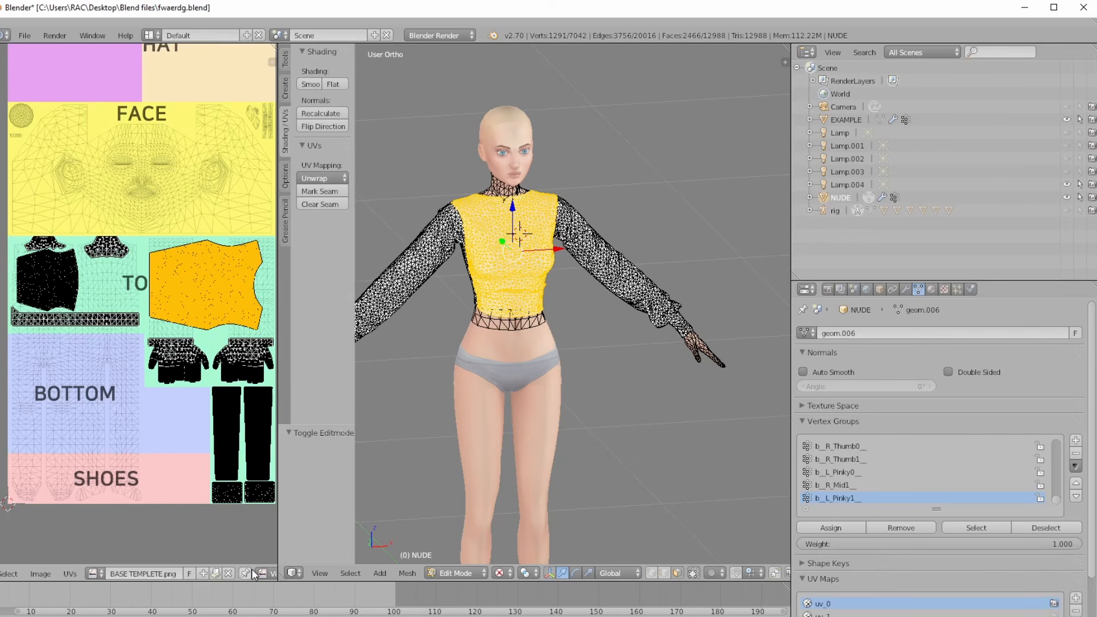
- Select the EXAMPLE mesh and add the NUDE mesh to the selection as the active object
scroll(592, 323, "down", 2)
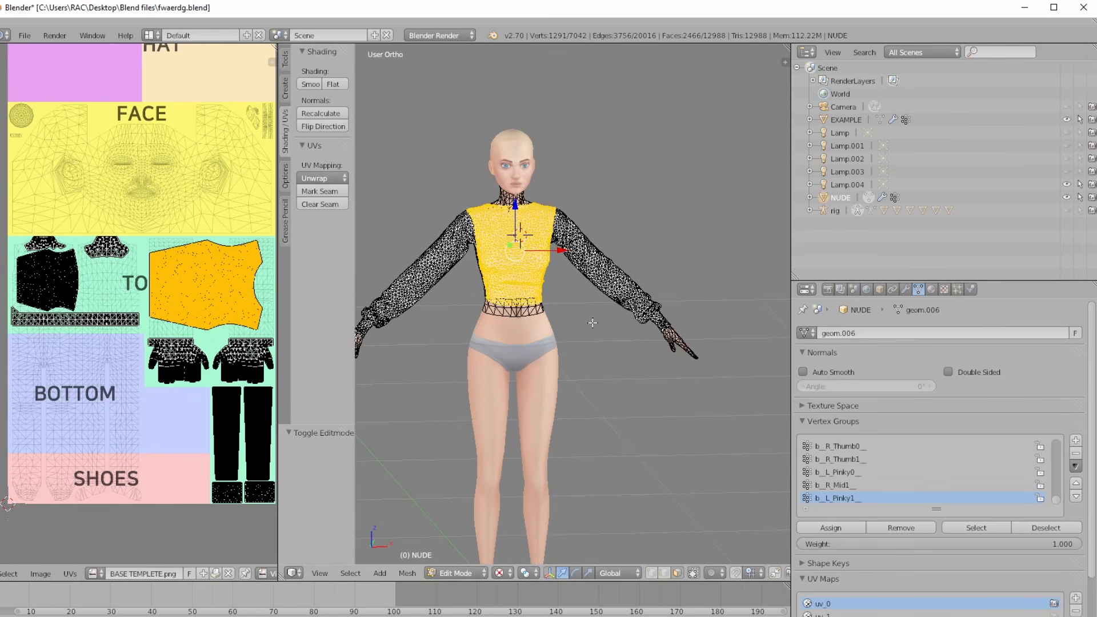
middle_click_drag(592, 323, 577, 316)
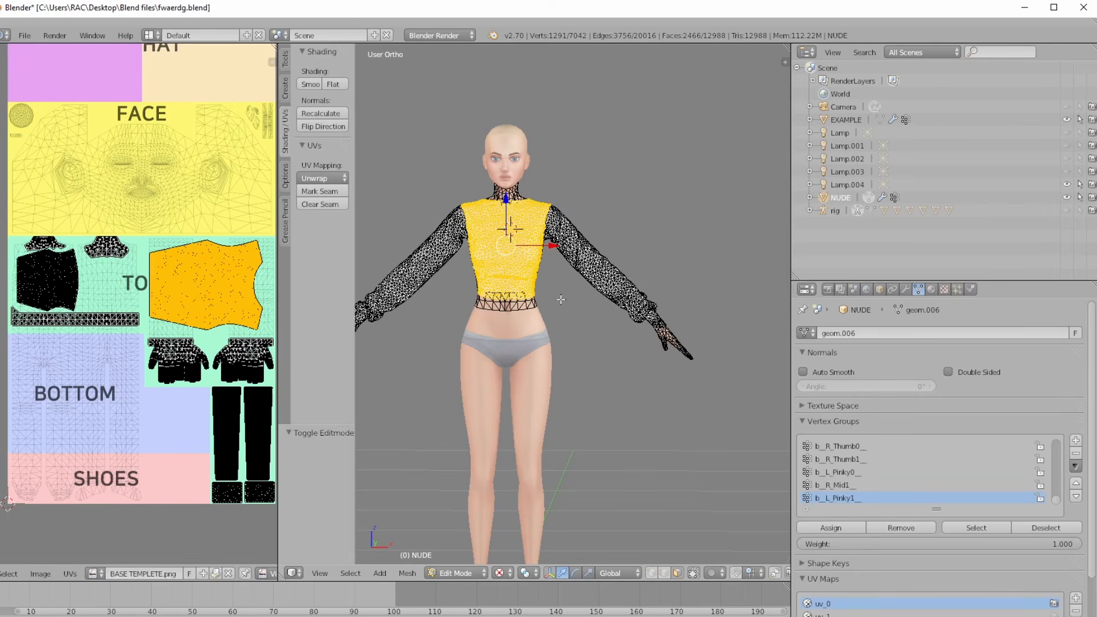
middle_click_drag(576, 318, 610, 329)
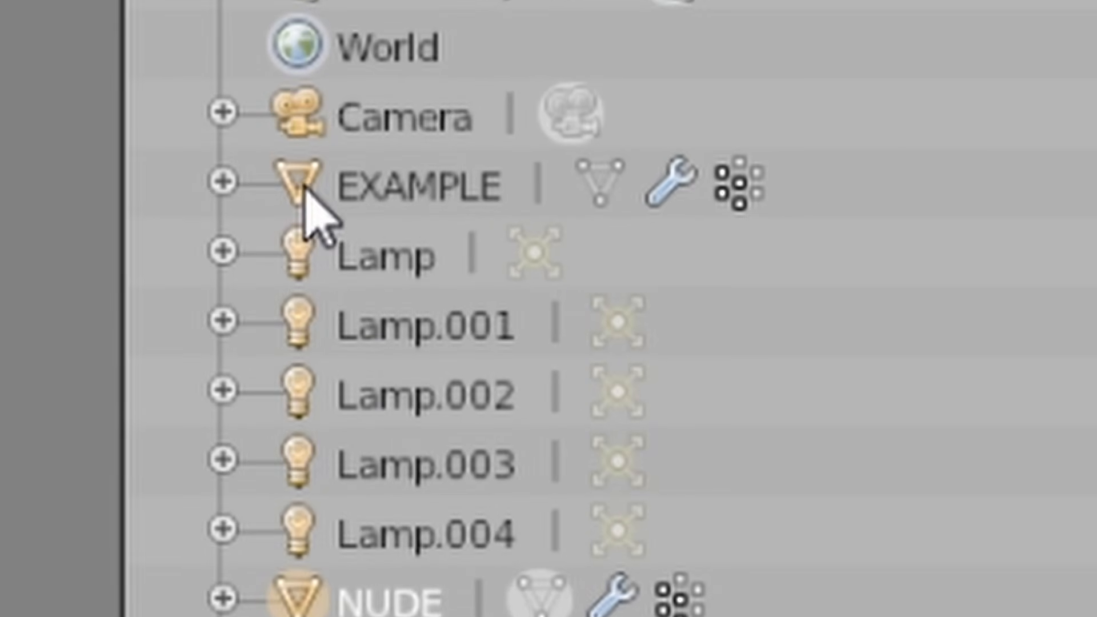
left_click(301, 185)
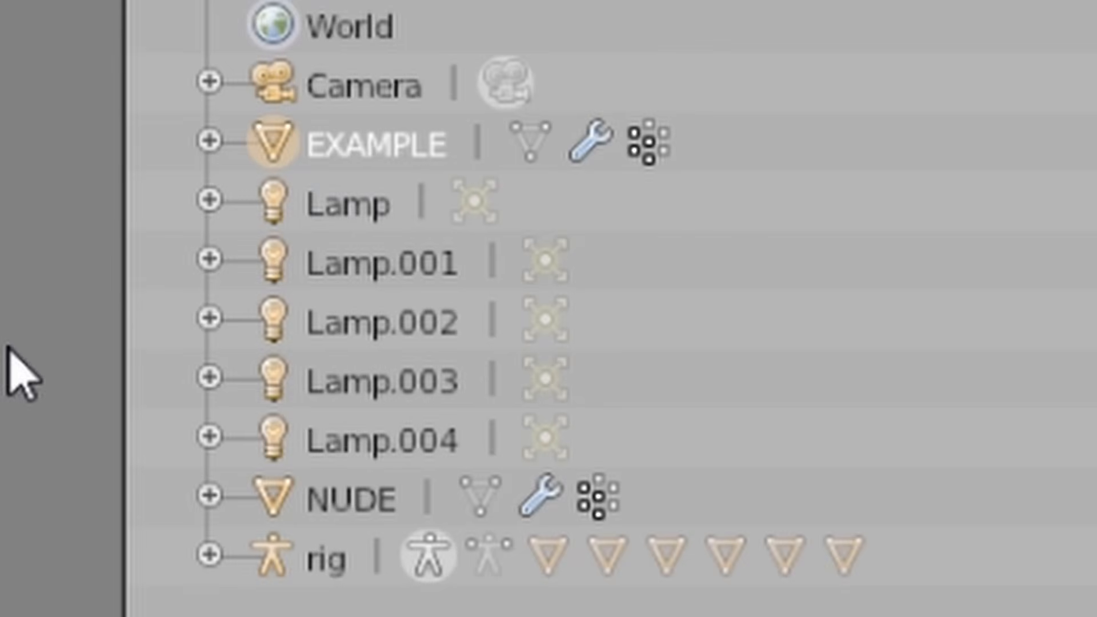
left_click(311, 502, "ctrl")
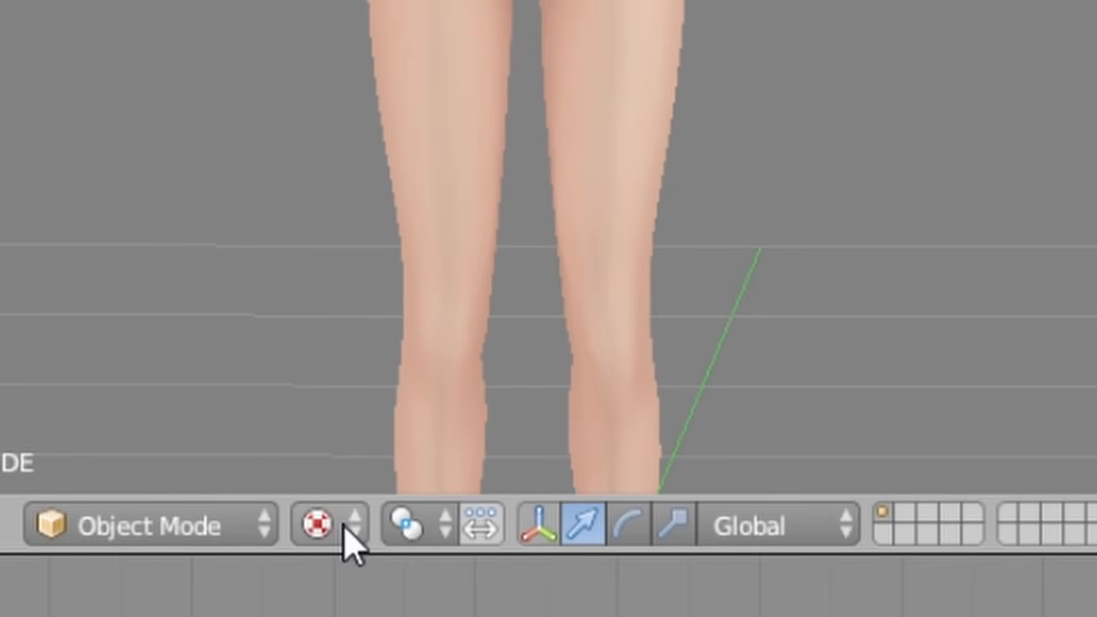
- Set the viewport shading to Solid and switch the NUDE mesh to Weight Paint mode
left_click(337, 519)
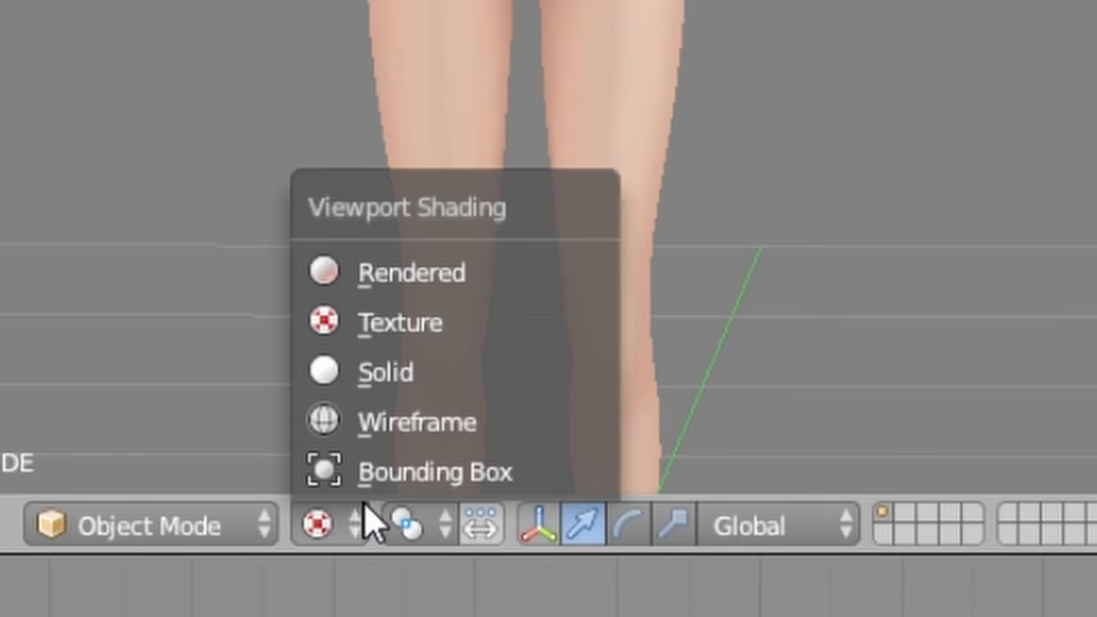
left_click(379, 387)
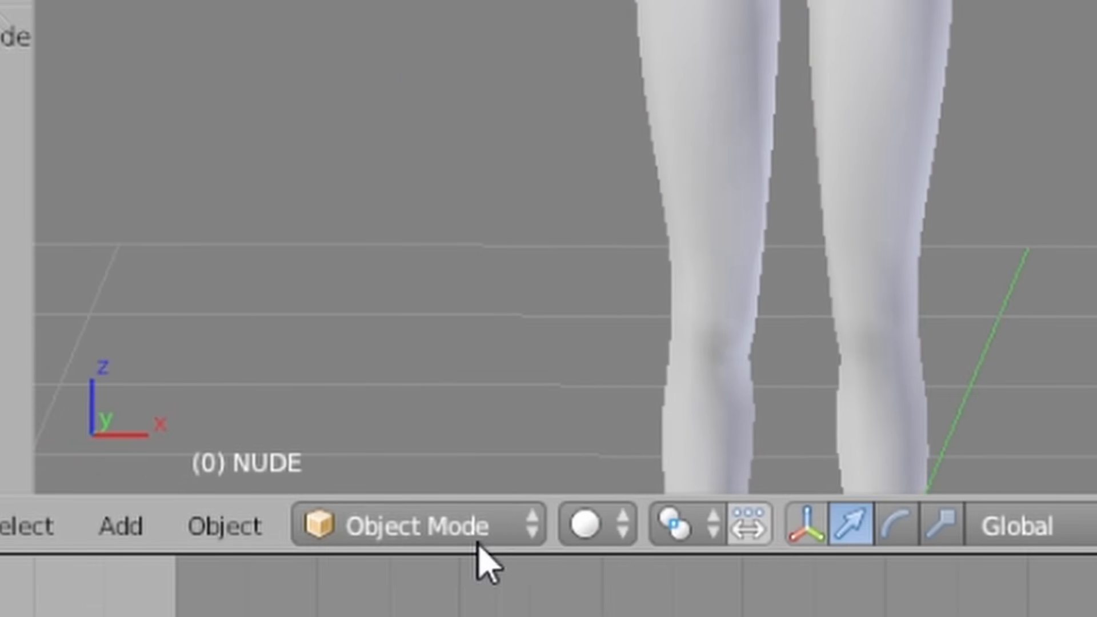
left_click(526, 539)
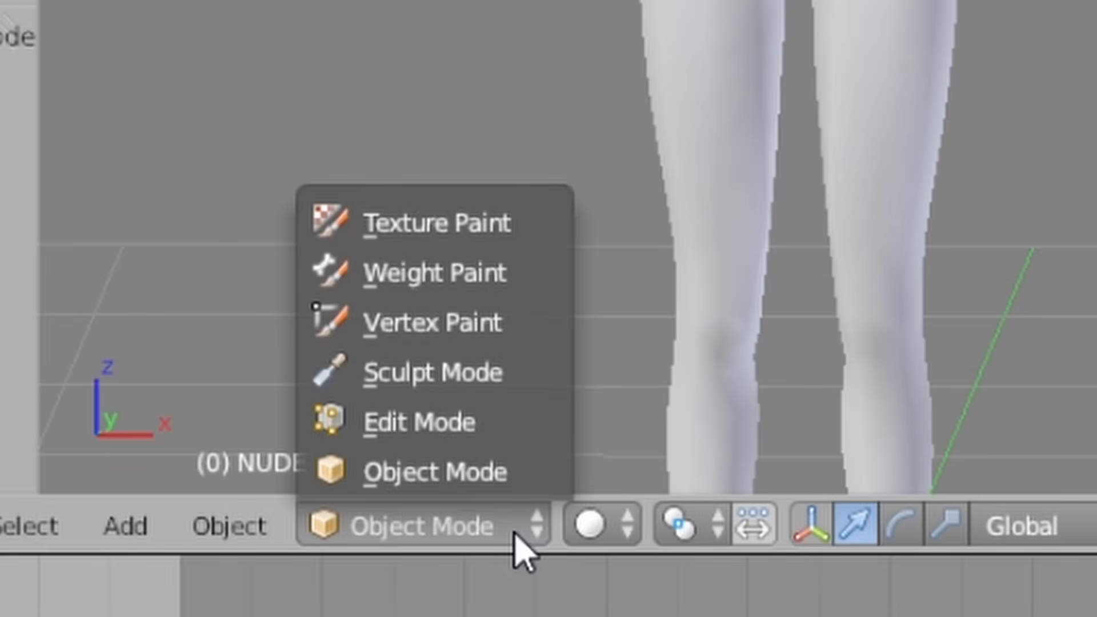
left_click(476, 284)
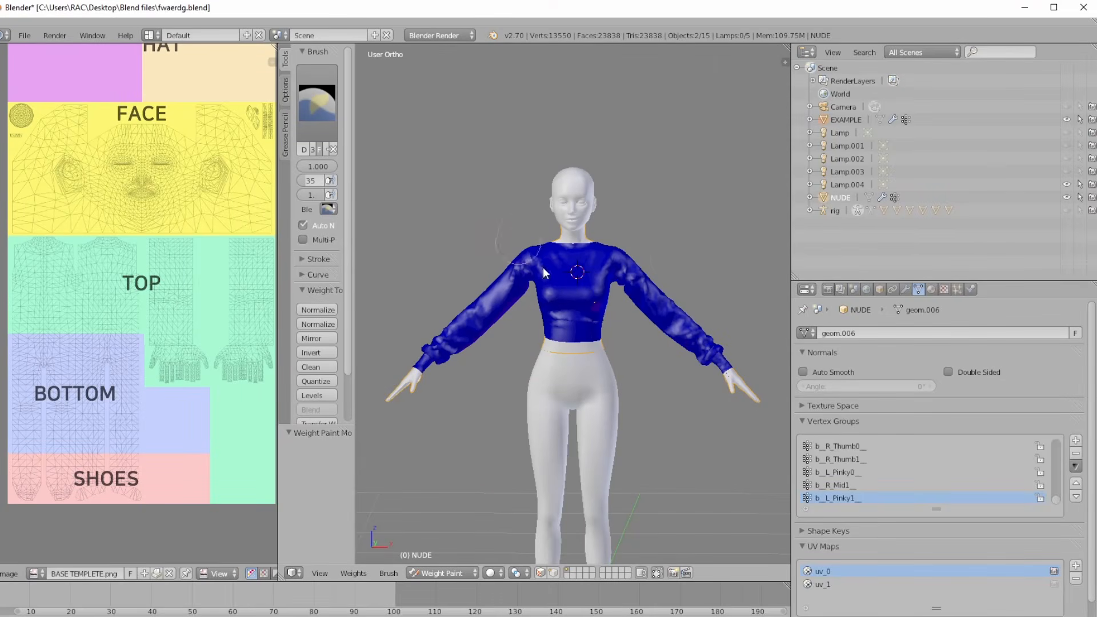
- Transfer all weight paint from the EXAMPLE mesh to the active NUDE mesh
left_click_drag(354, 228, 419, 228)
scroll(376, 222, "down", 2)
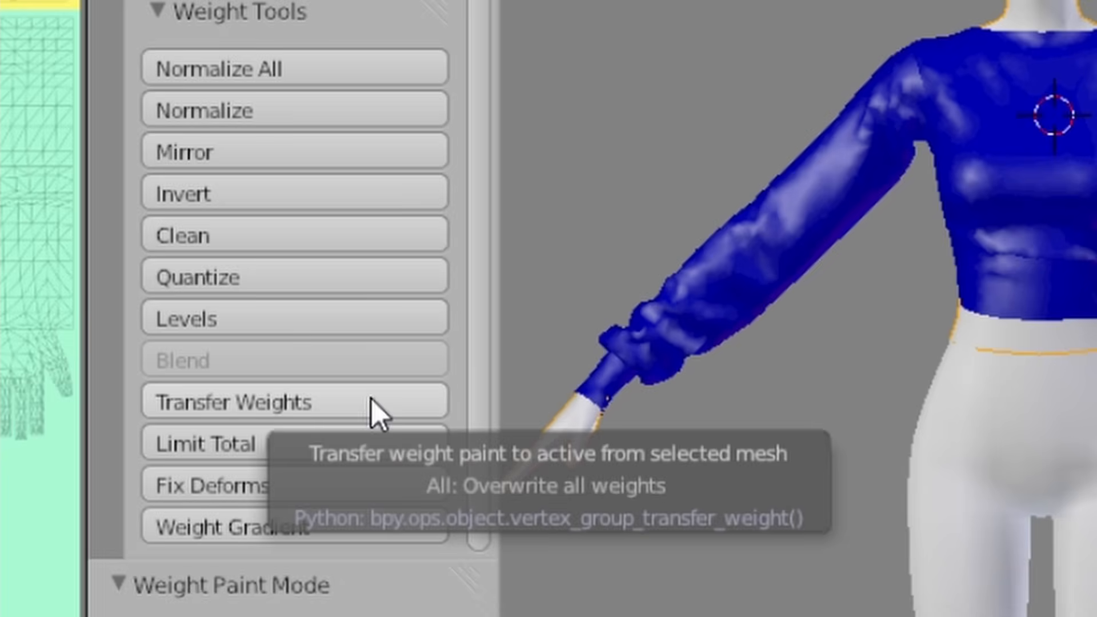
left_click(369, 399)
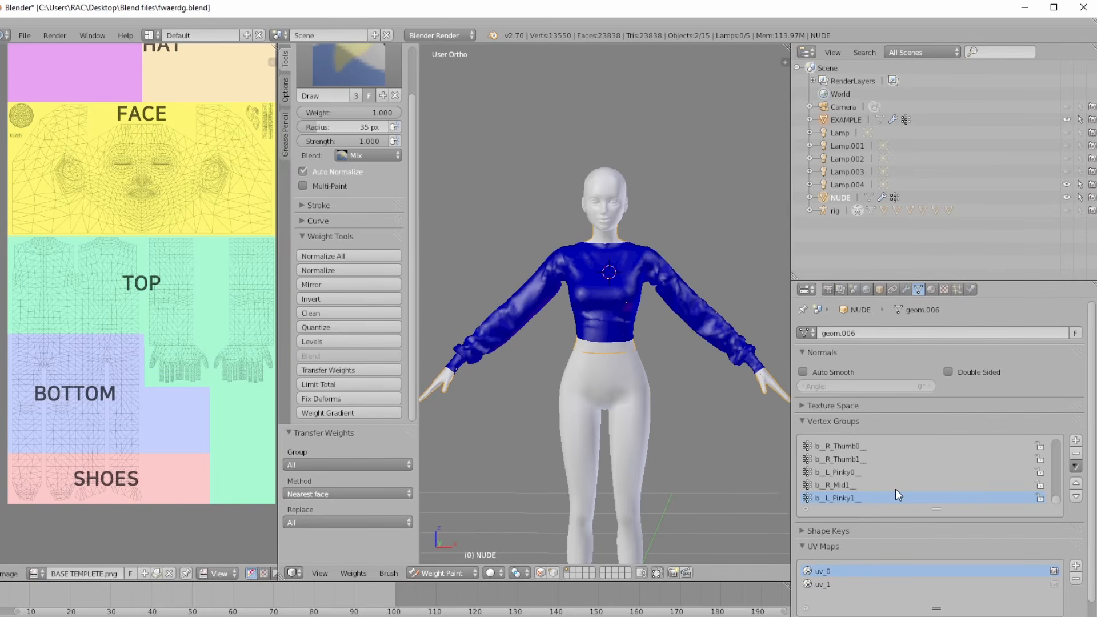
- Examine the transferred weights of the NUDE mesh for the vertex groups b__R_ShoulderTwist__ through b__L_ForearmTwist__
left_click_drag(1054, 500, 1061, 441)
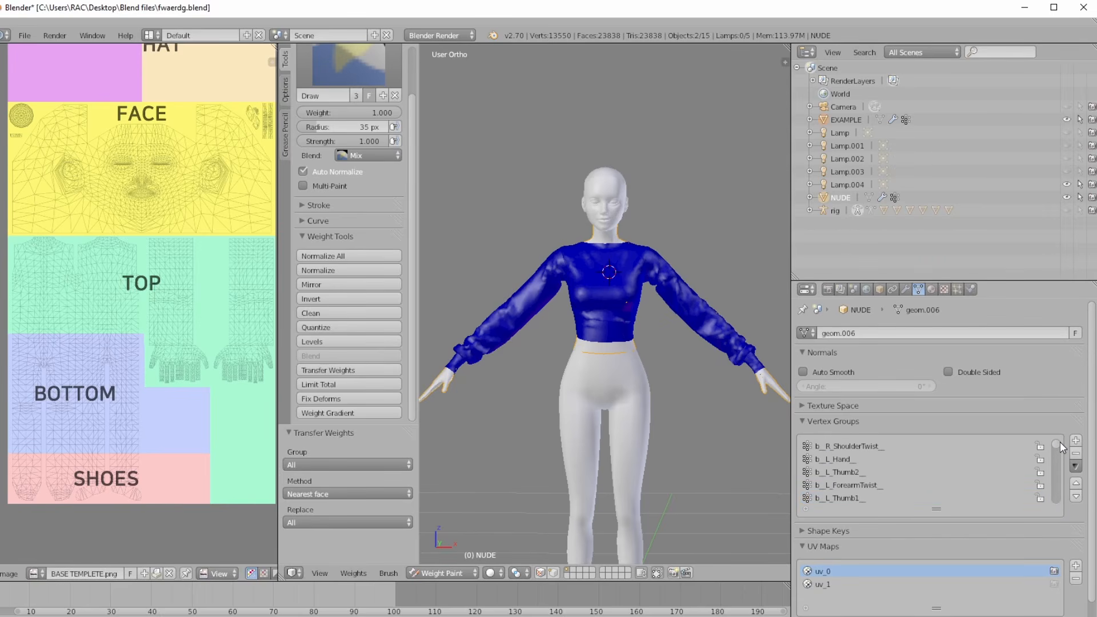
left_click(869, 445)
left_click(851, 459)
left_click(852, 472)
left_click(851, 485)
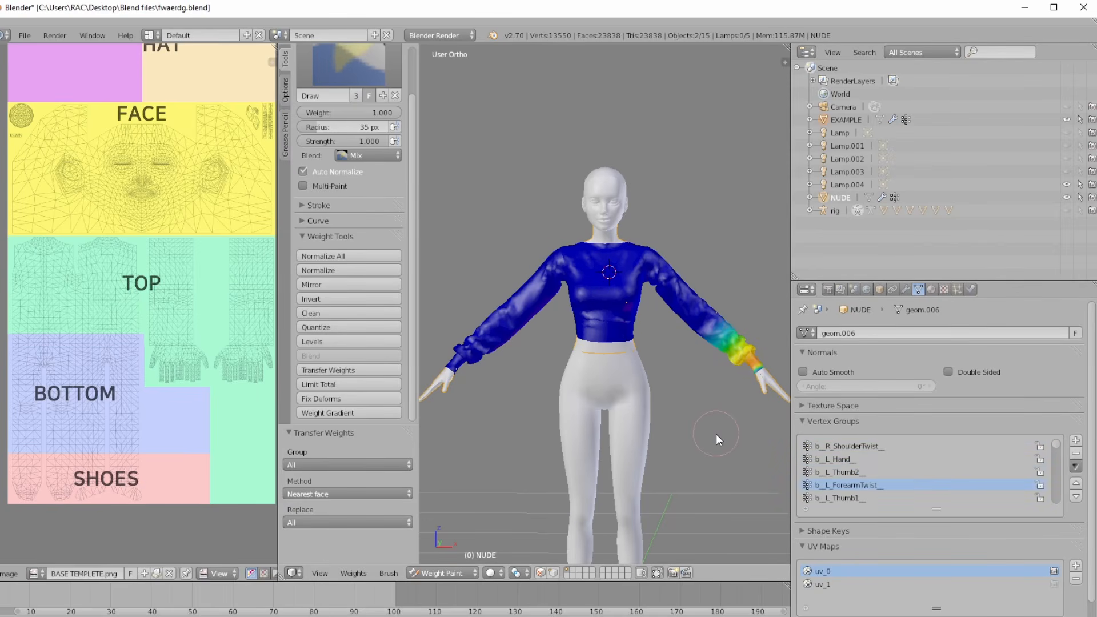
middle_click_drag(722, 481, 719, 393)
middle_click_drag(675, 435, 717, 453)
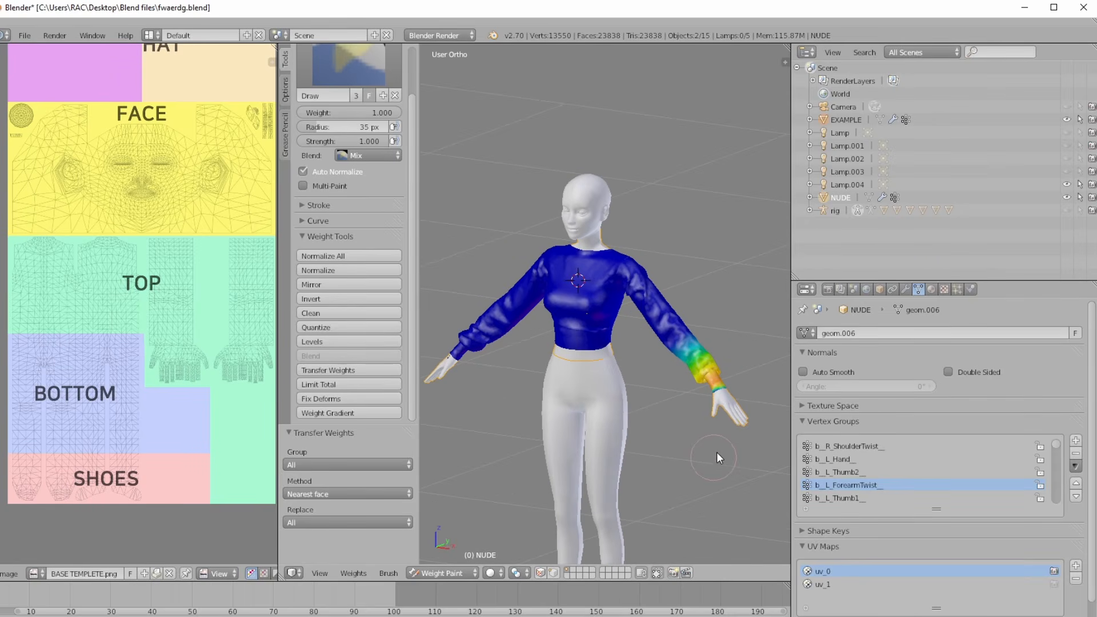
- Check the weights of further vertex groups, including b__L_Thumb0__, b__L_ShoulderTwist__, b__L_Elbow__ and b__Spine2__
left_click(835, 497)
scroll(856, 446, "down", 3)
left_click(837, 470)
scroll(830, 484, "down", 1)
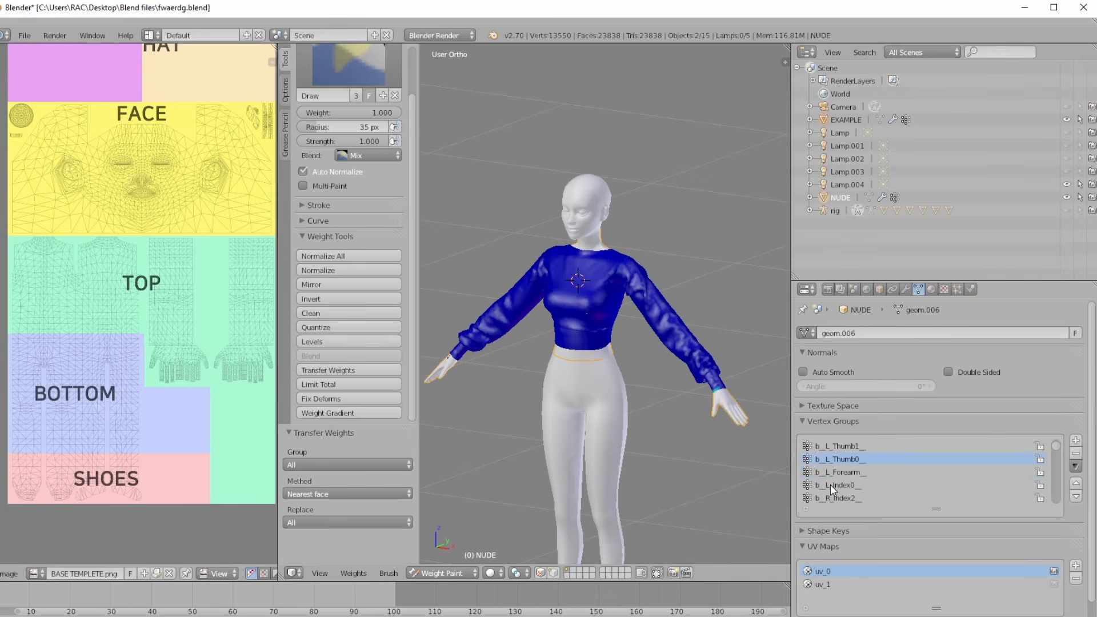
scroll(834, 485, "down", 4)
left_click(847, 485)
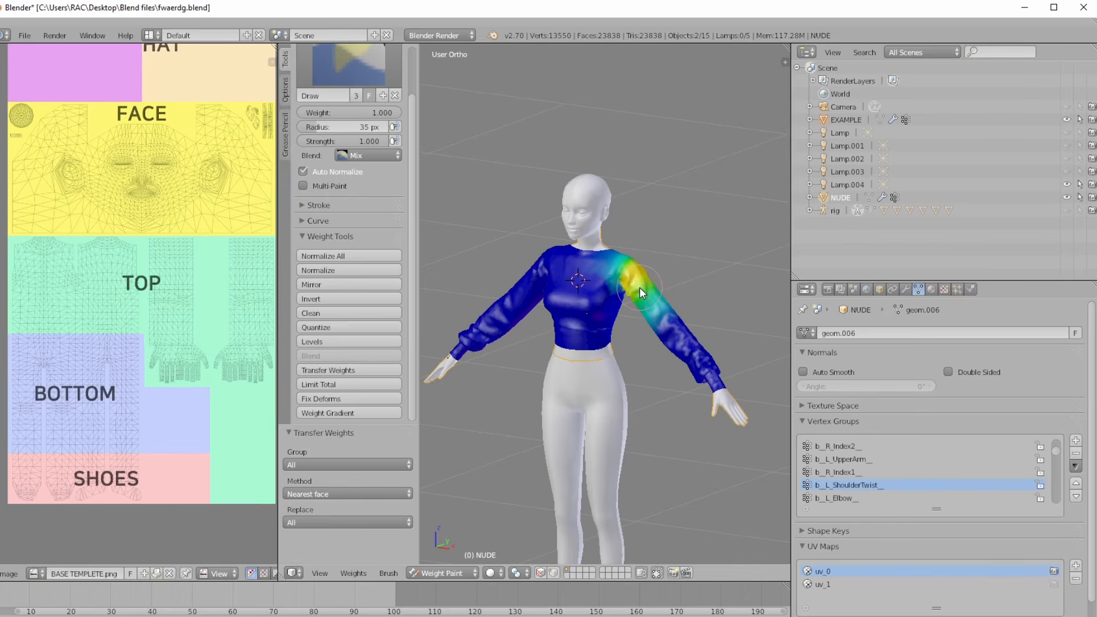
left_click(843, 497)
scroll(842, 493, "down", 4)
left_click(841, 485)
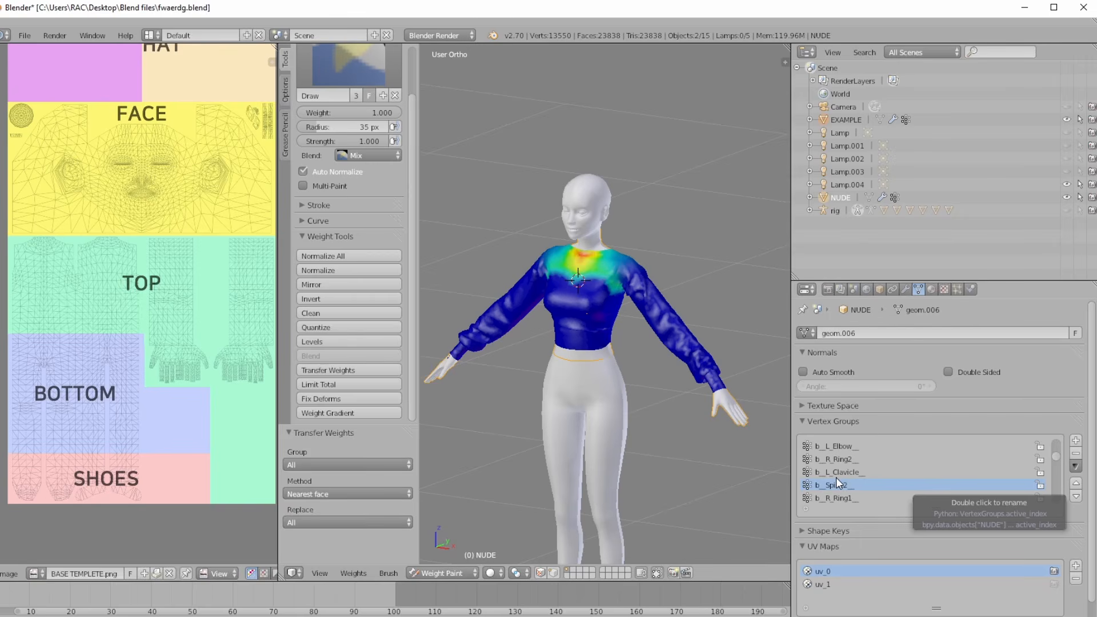
left_click(836, 496)
left_click(835, 483)
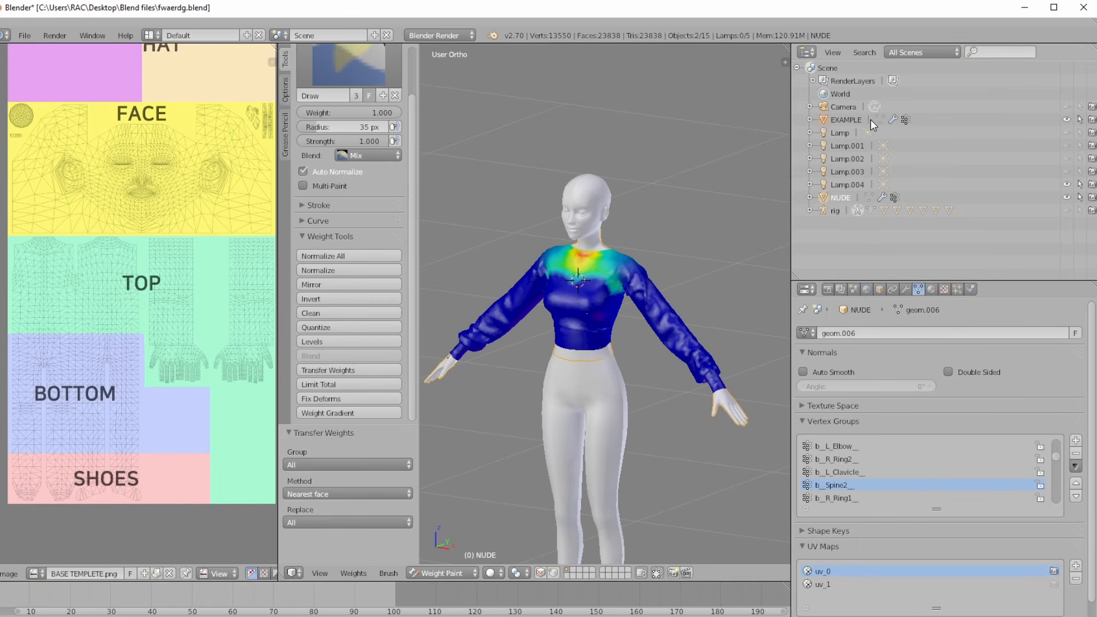
- Delete the EXAMPLE mesh from the scene
left_click(844, 119)
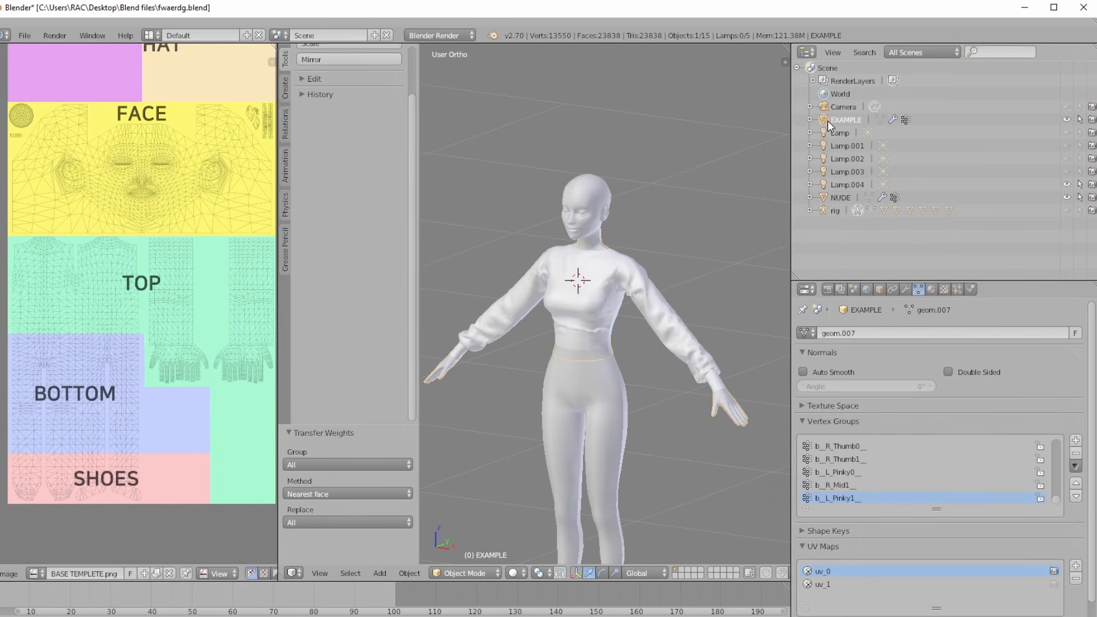
right_click(835, 121)
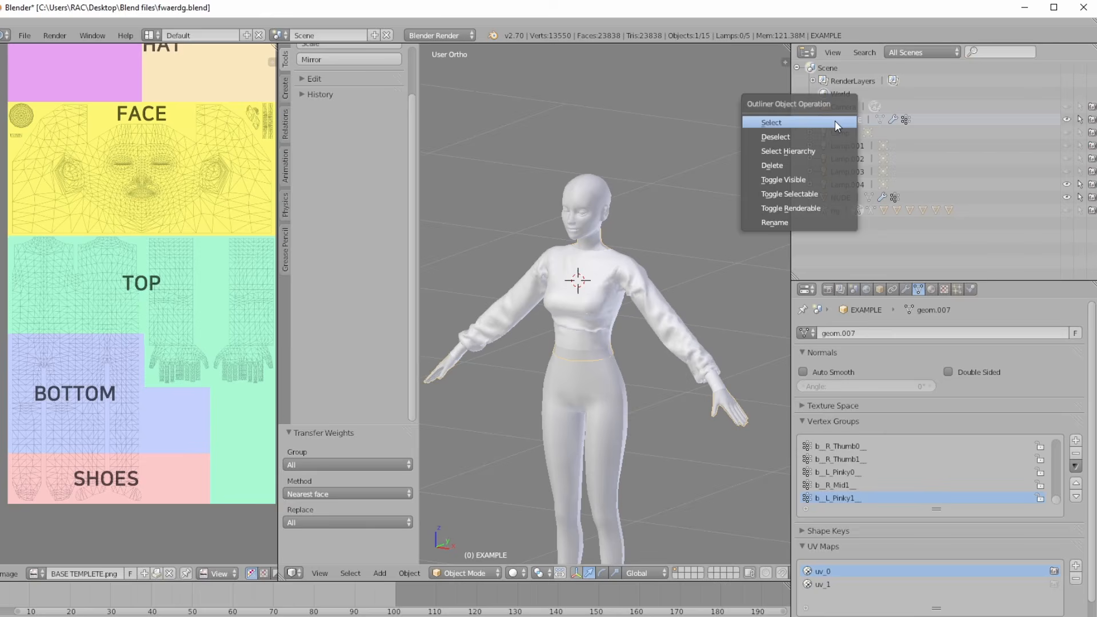
left_click(803, 164)
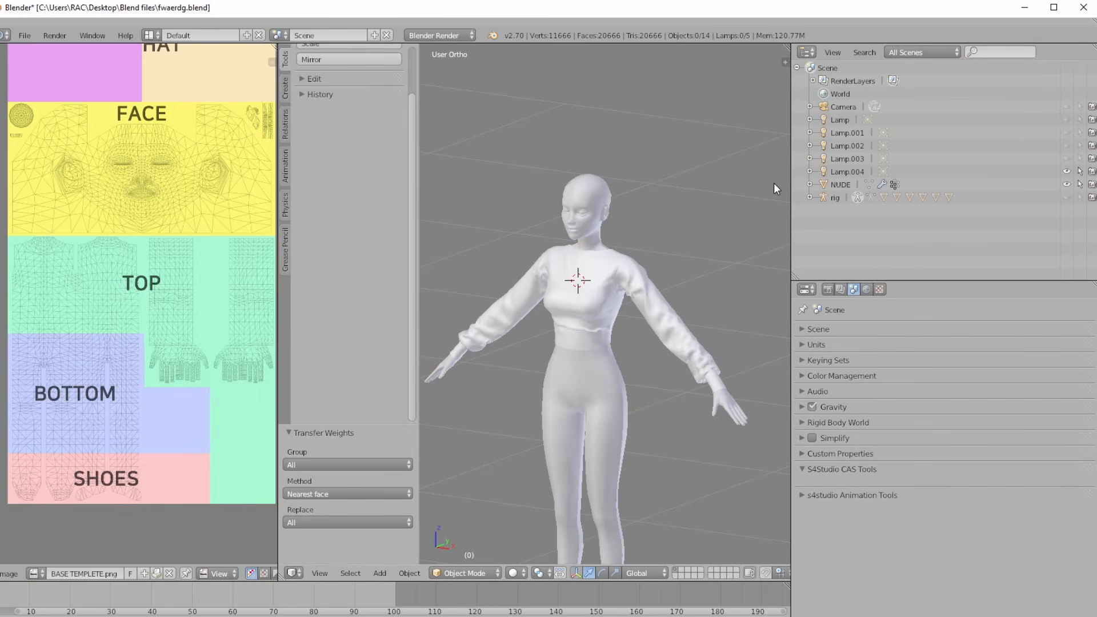
- Select the NUDE mesh and switch it to Vertex Paint mode
left_click(839, 184)
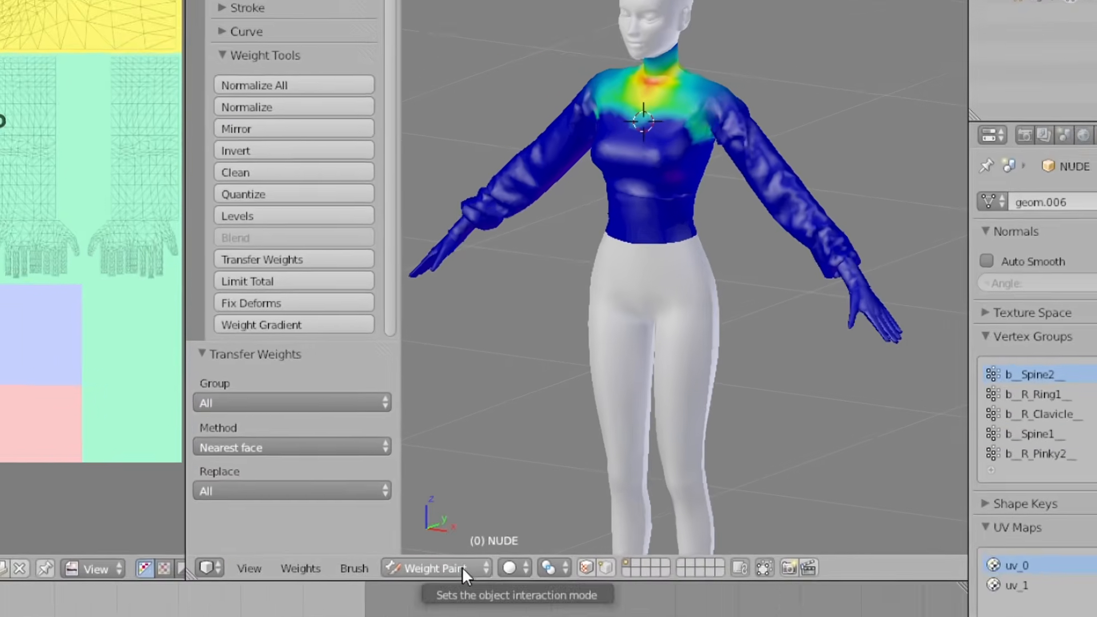
left_click(461, 572)
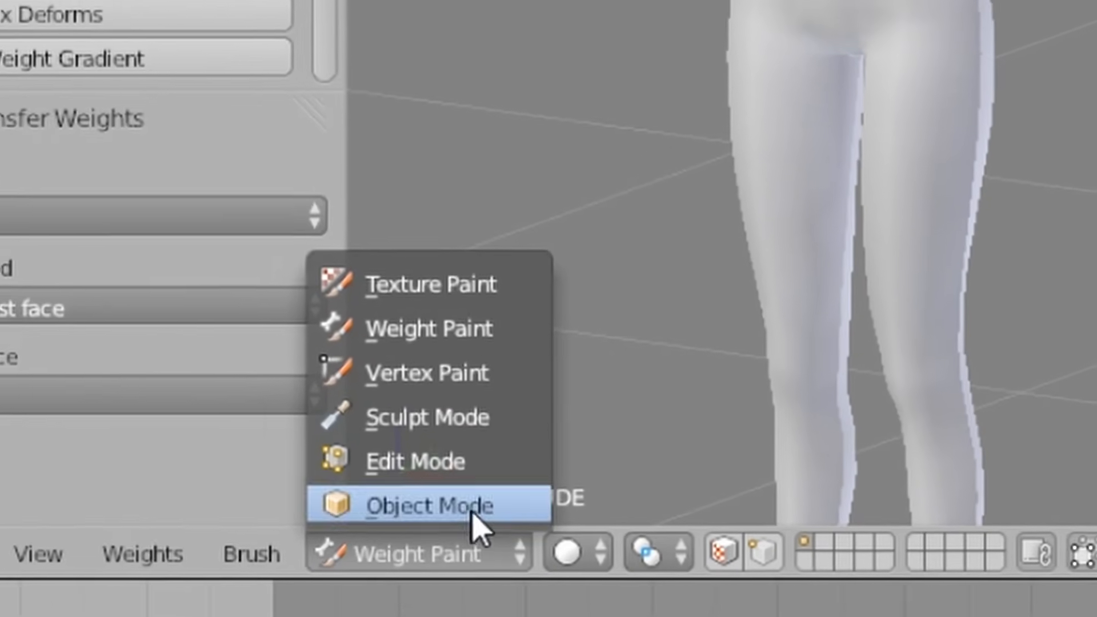
left_click(492, 373)
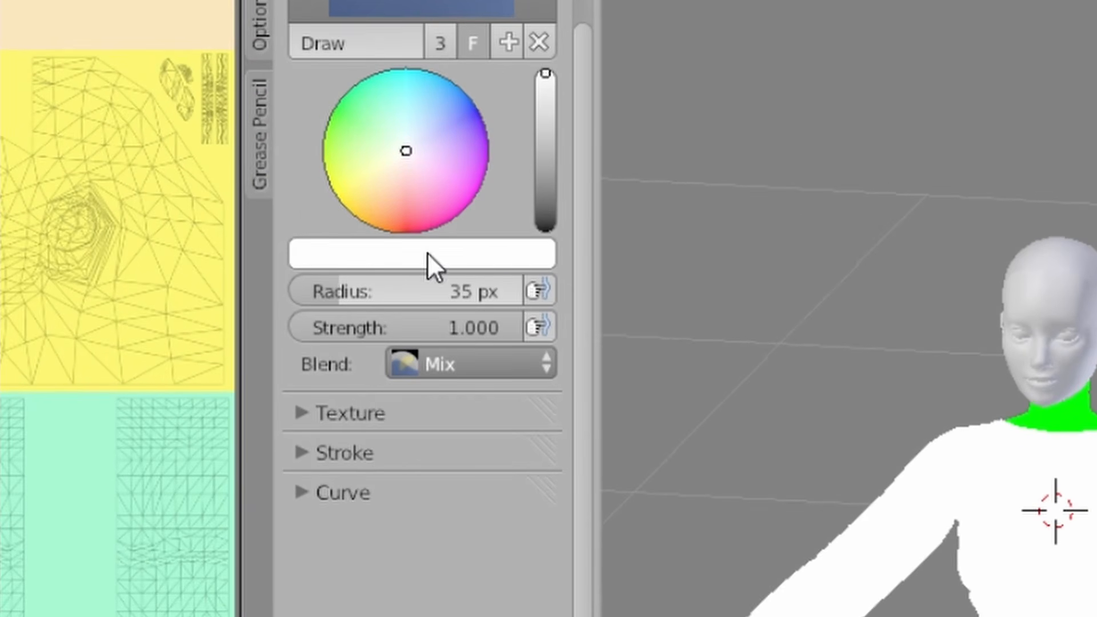
- Sample the neck's green as the brush color, set the whole NUDE mesh's vertex colors to it, and return to Object Mode
left_click(476, 253)
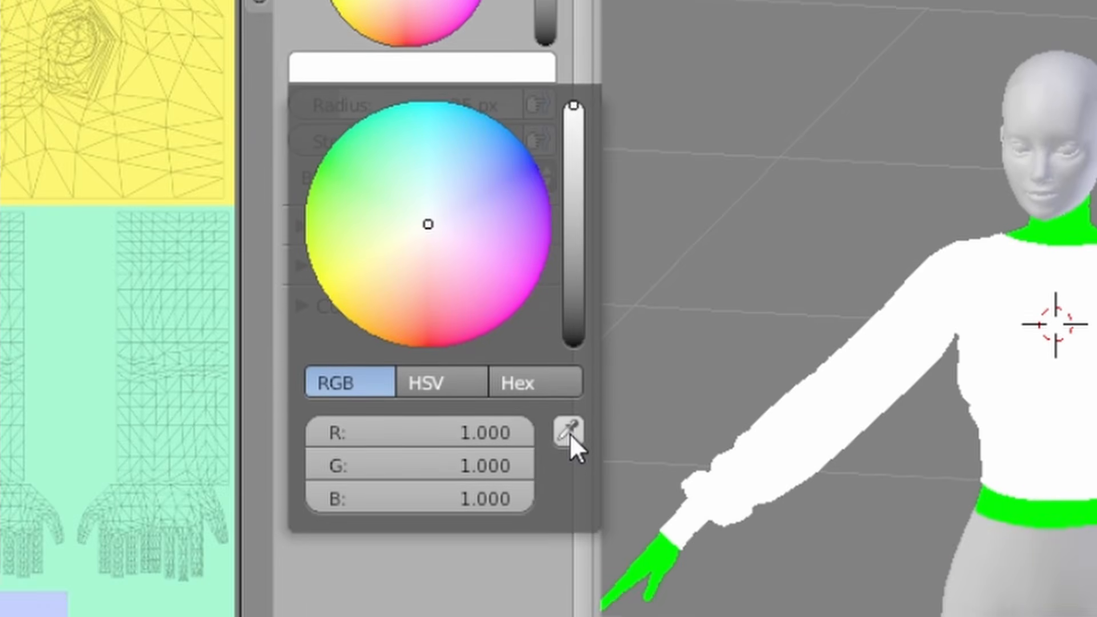
left_click(570, 433)
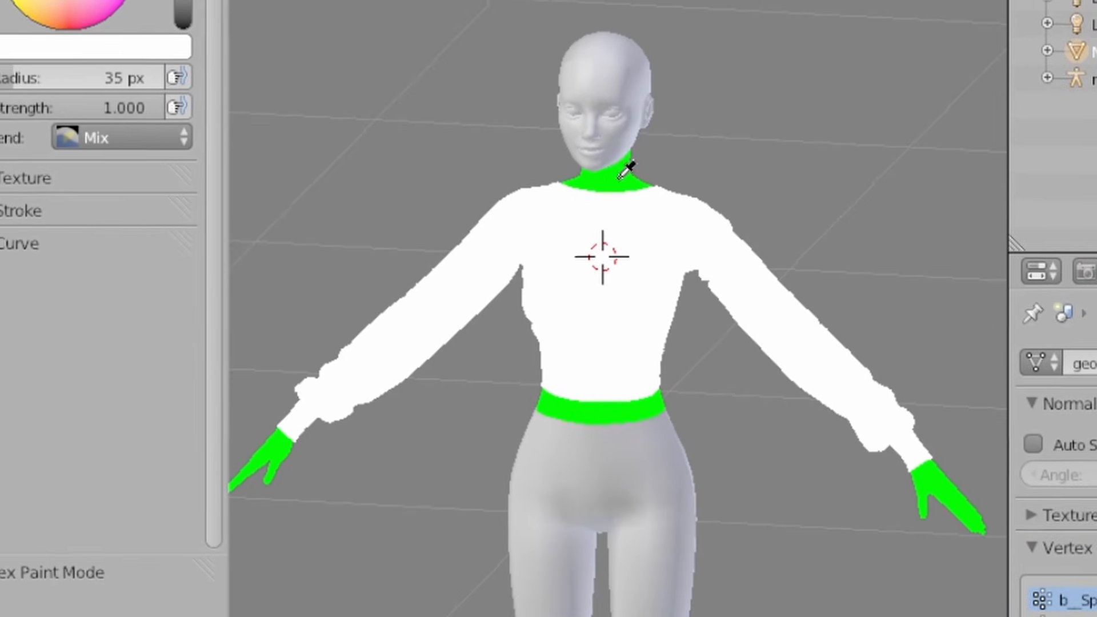
left_click(594, 177)
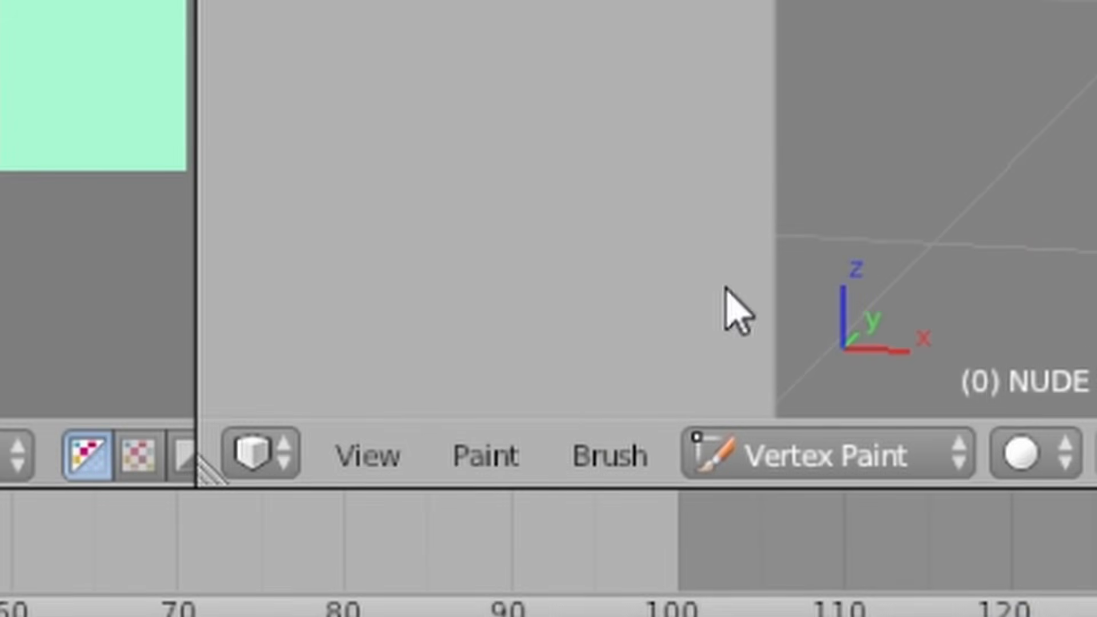
left_click(513, 470)
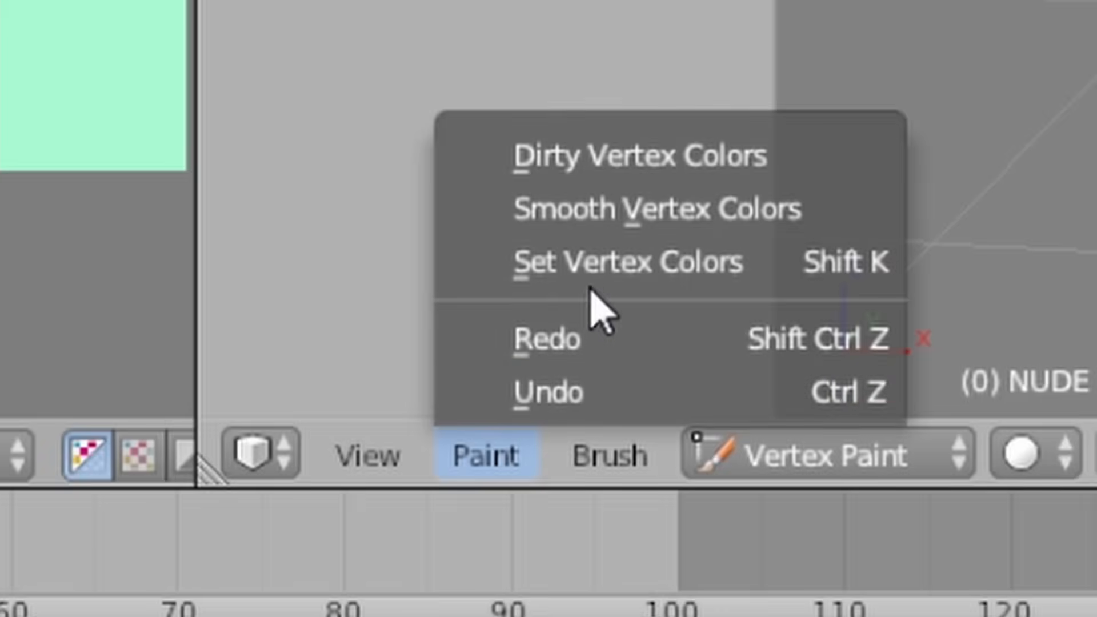
left_click(598, 273)
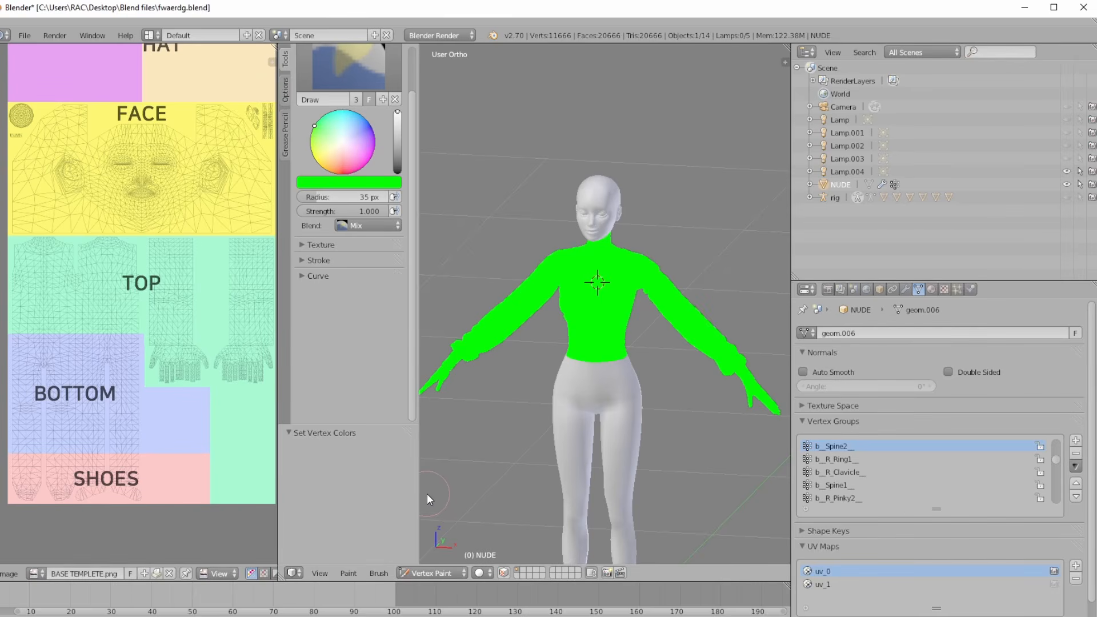
left_click(450, 570)
left_click(434, 557)
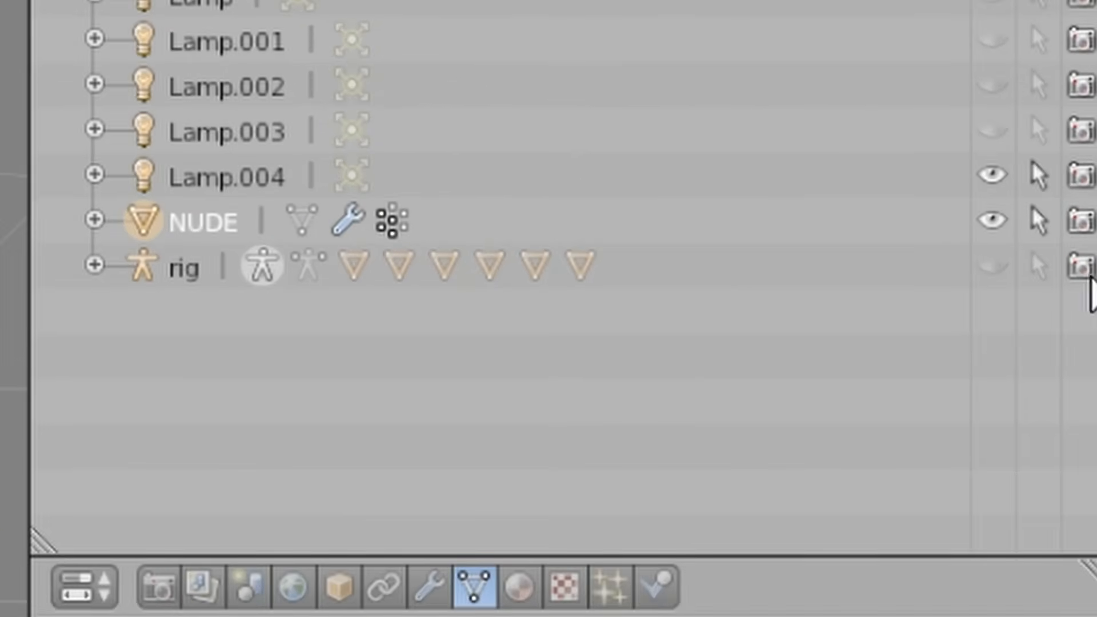
- Make the rig visible and selectable
left_click(995, 267)
left_click(1039, 265)
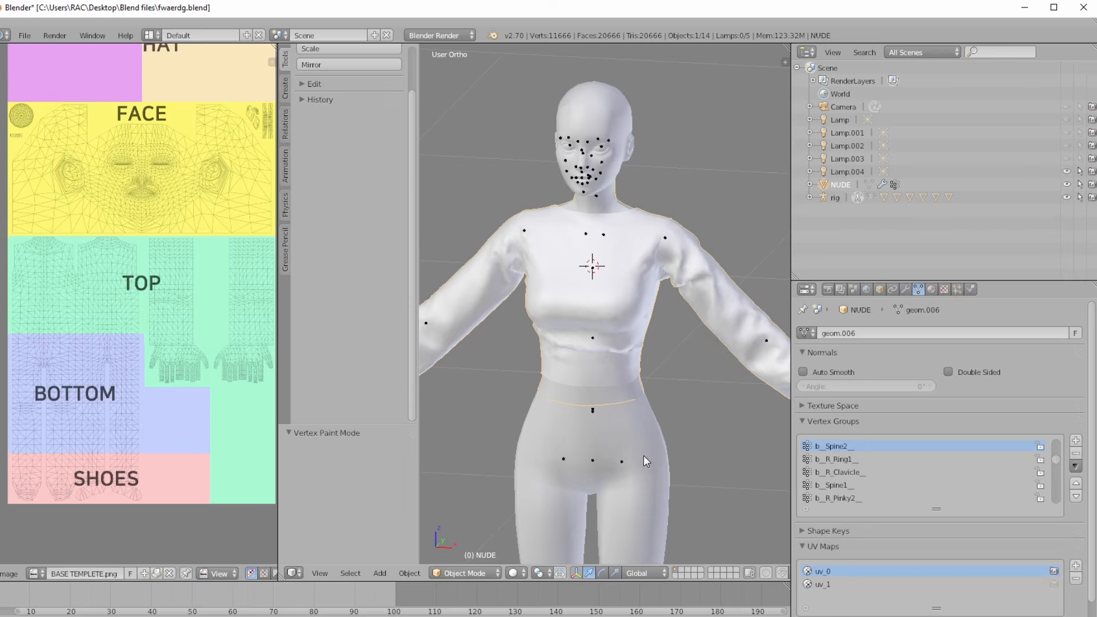
middle_click_drag(643, 455, 697, 343)
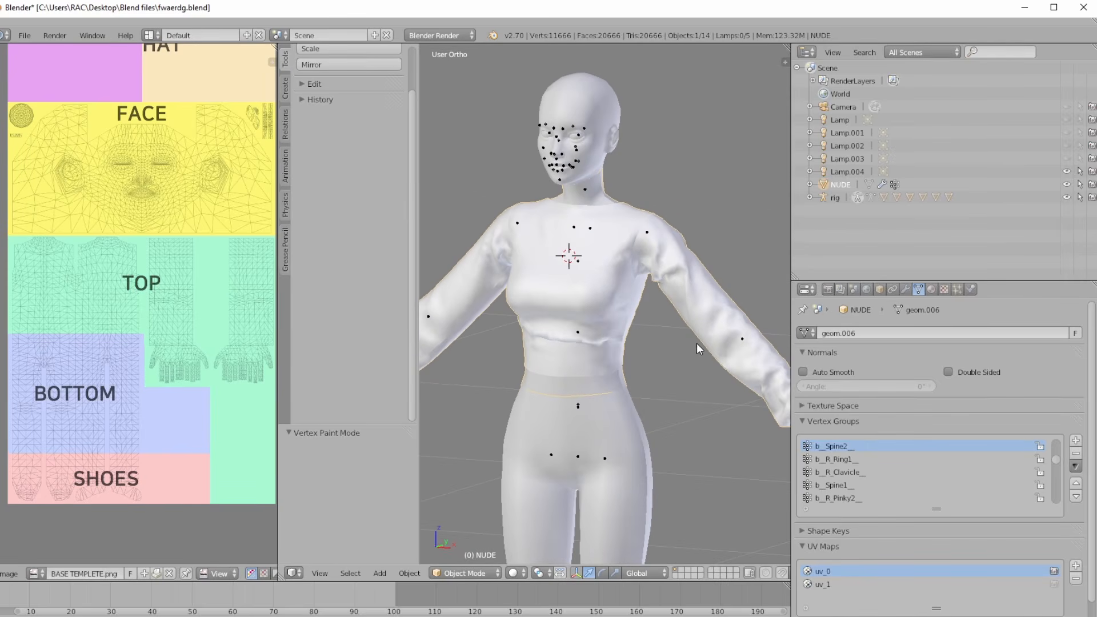
- Test the top's deformation by rotating the b__L_UpperArm__ bone about -2.9° around the global Y axis, and undo the rotation
right_click(651, 234)
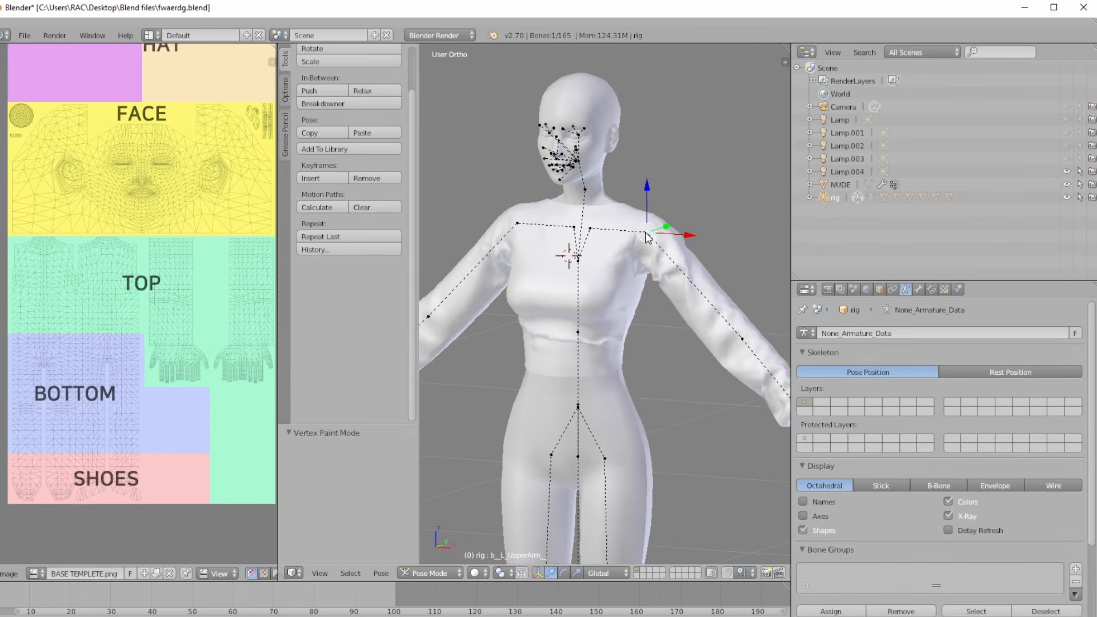
left_click(564, 573)
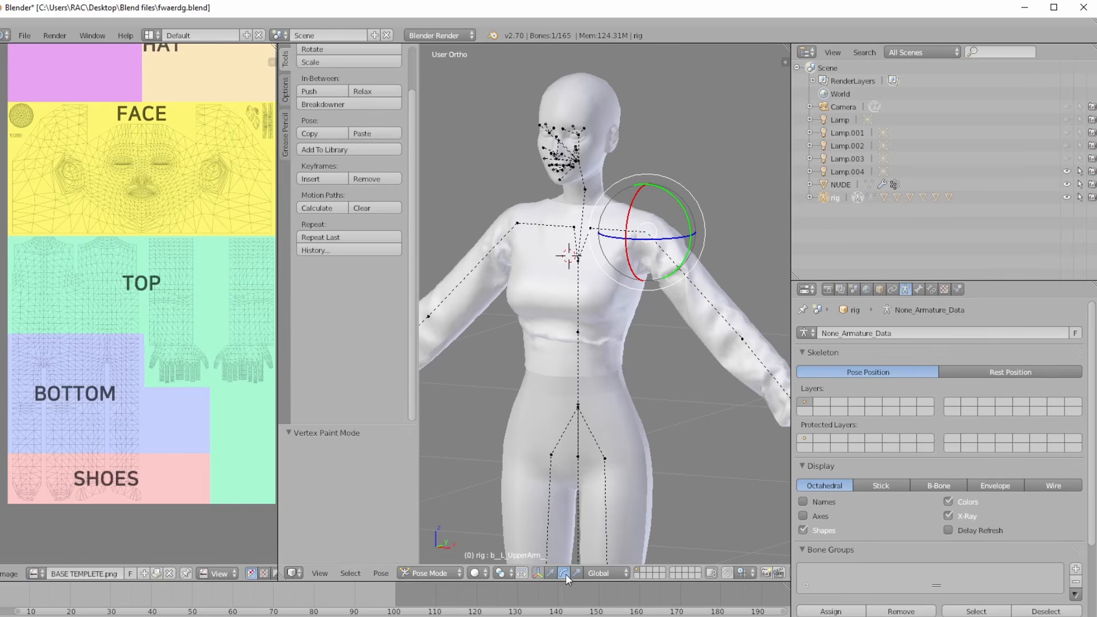
middle_click_drag(701, 251, 680, 220)
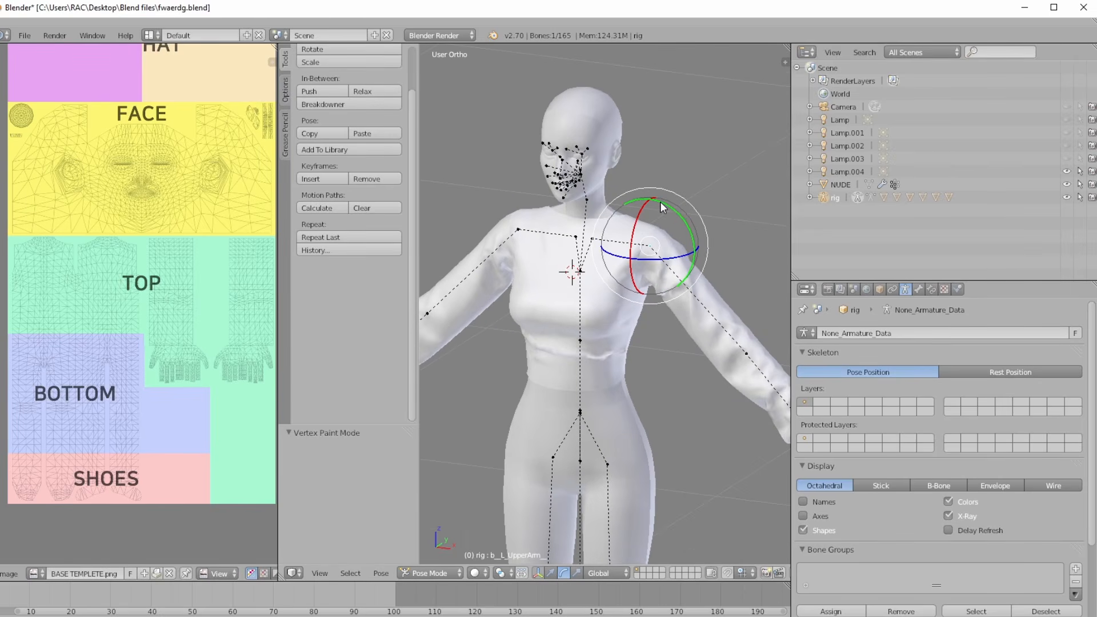
mouse_move(663, 203)
left_mouse_down()
mouse_move(674, 228)
mouse_move(670, 192)
mouse_move(674, 251)
mouse_move(683, 156)
mouse_move(674, 190)
mouse_move(691, 169)
mouse_move(562, 84)
mouse_move(677, 183)
mouse_move(654, 174)
mouse_move(662, 152)
mouse_move(667, 179)
left_mouse_up()
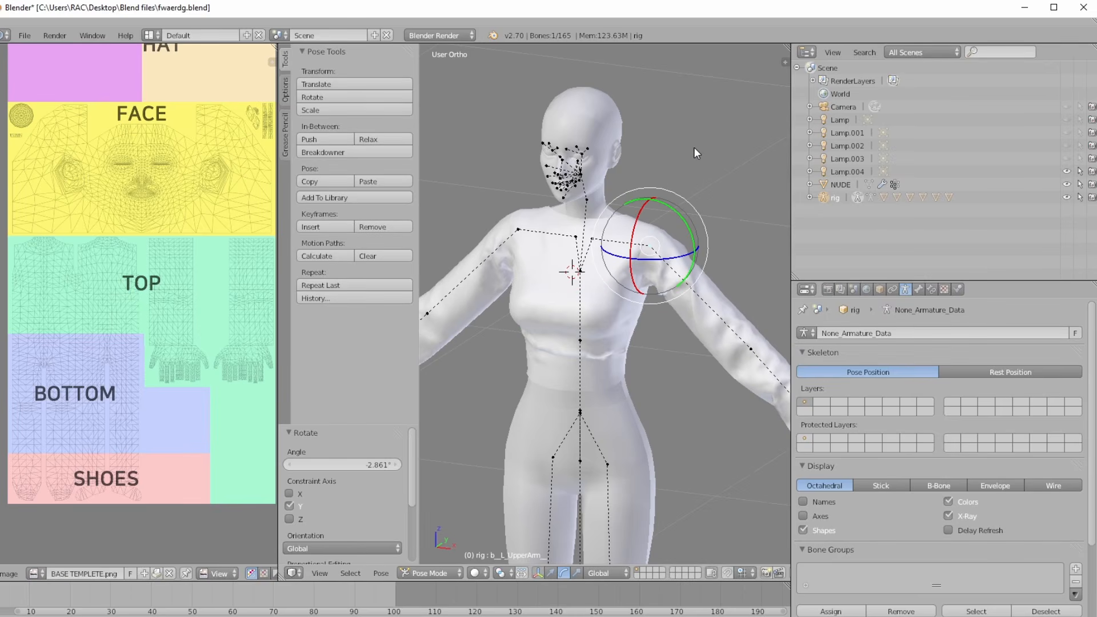
middle_click_drag(694, 146, 721, 139)
key("ctrl+z")
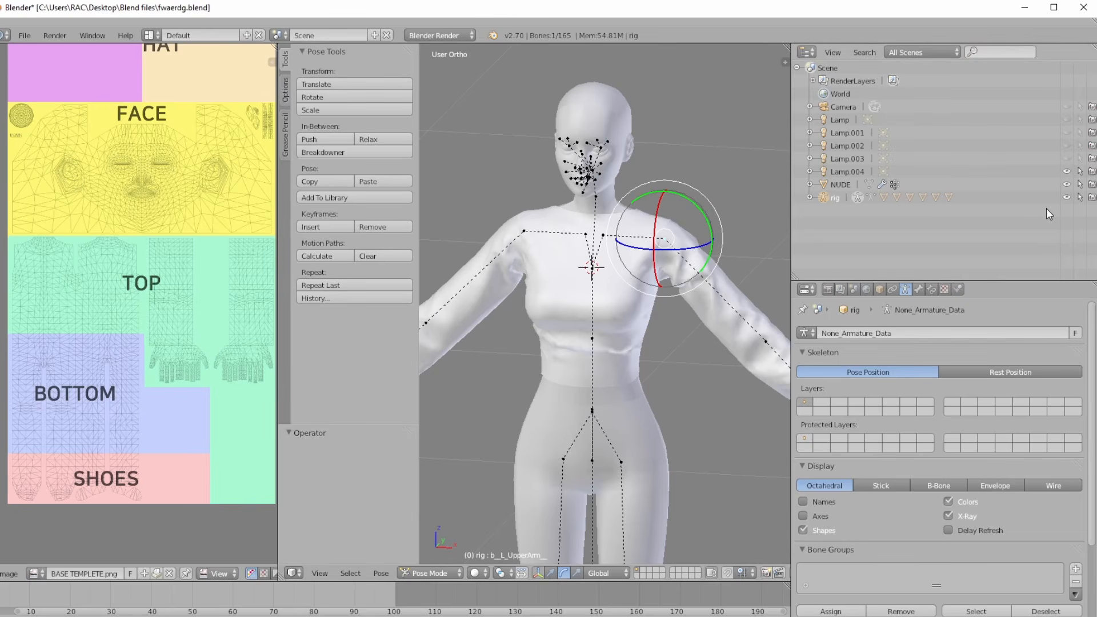
- Hide the rig and select the NUDE mesh in Object Mode
left_click(1066, 197)
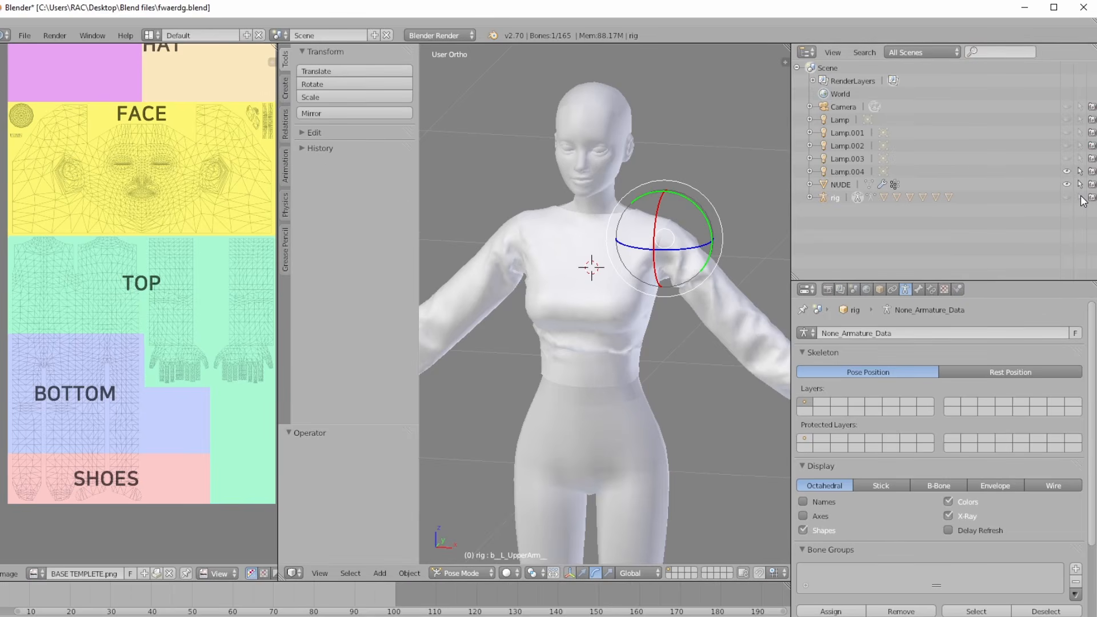
left_click(826, 188)
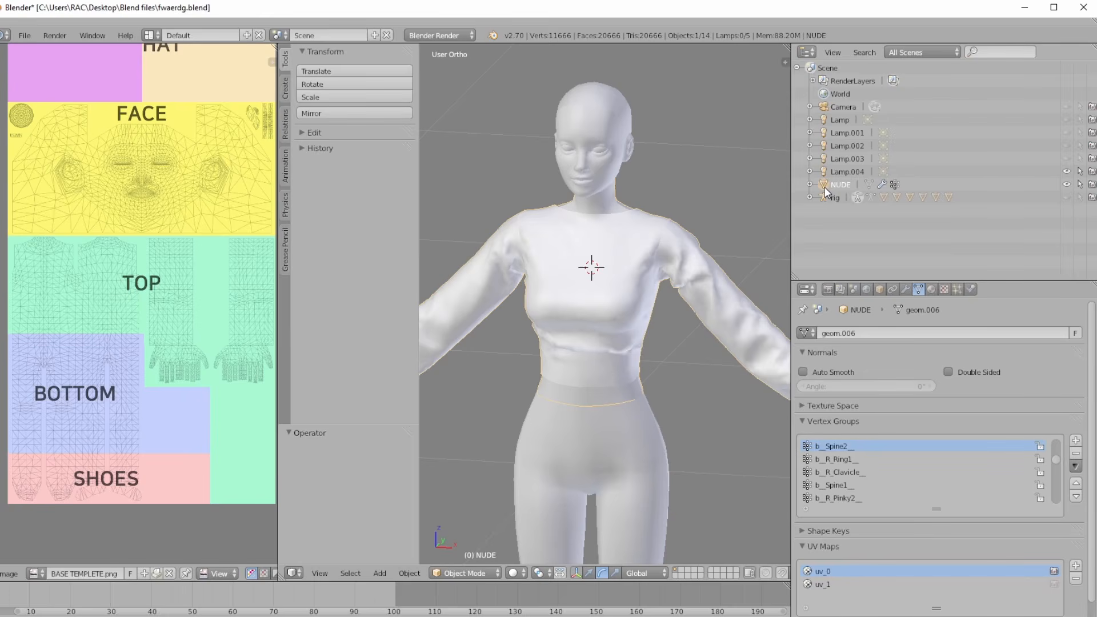
- Save the scene as a new file named "lisa top done.blend" in the Blend files folder
left_click(24, 36)
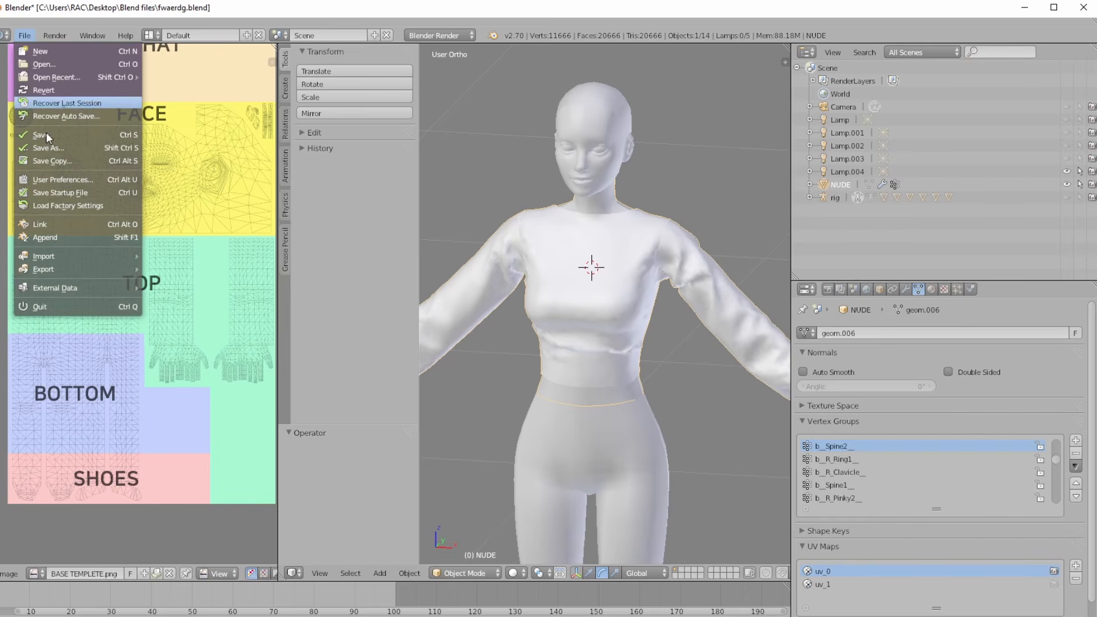
left_click(49, 149)
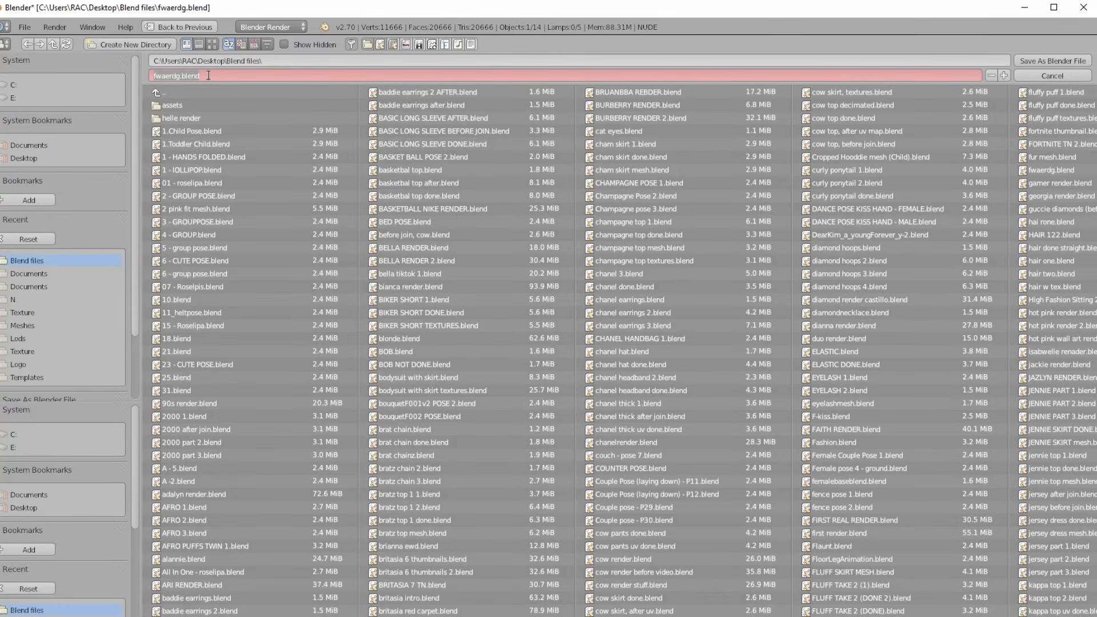
left_click(208, 75)
type("lisa top done")
left_click(1002, 39)
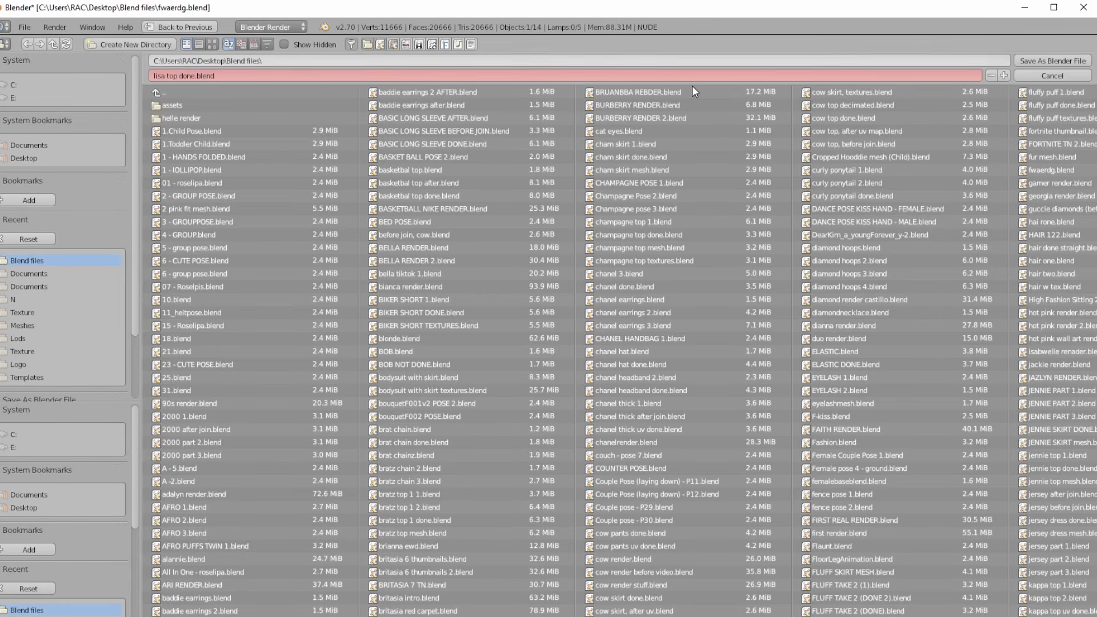
left_click(1061, 59)
- Switch to Sims 4 Studio and open the texture settings of gbsrgws.package
scroll(588, 334, "down", 3)
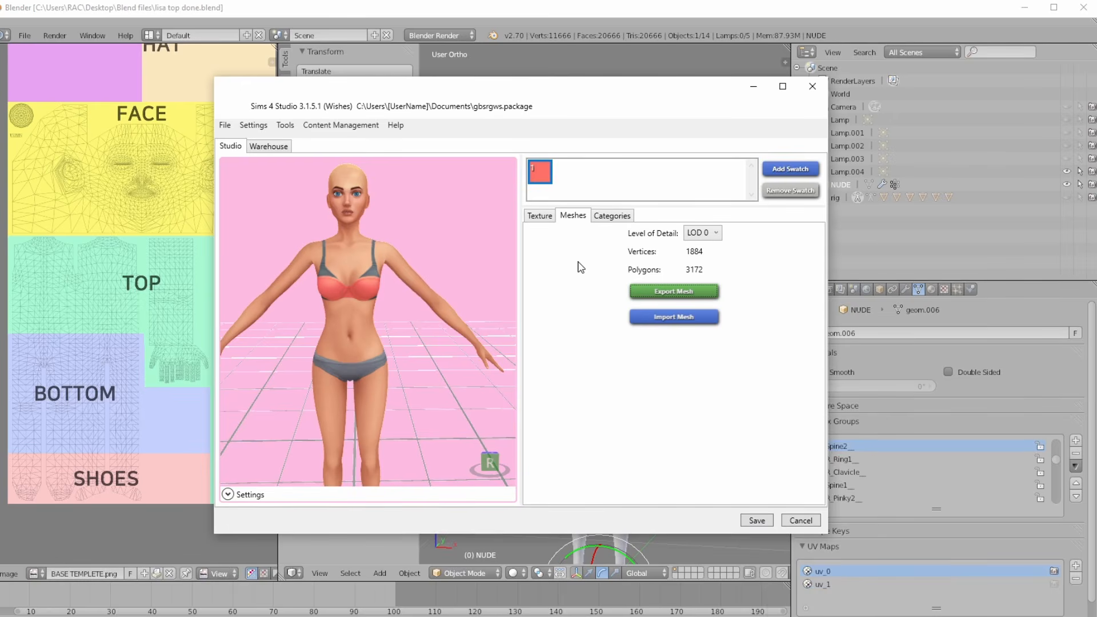
left_click(544, 217)
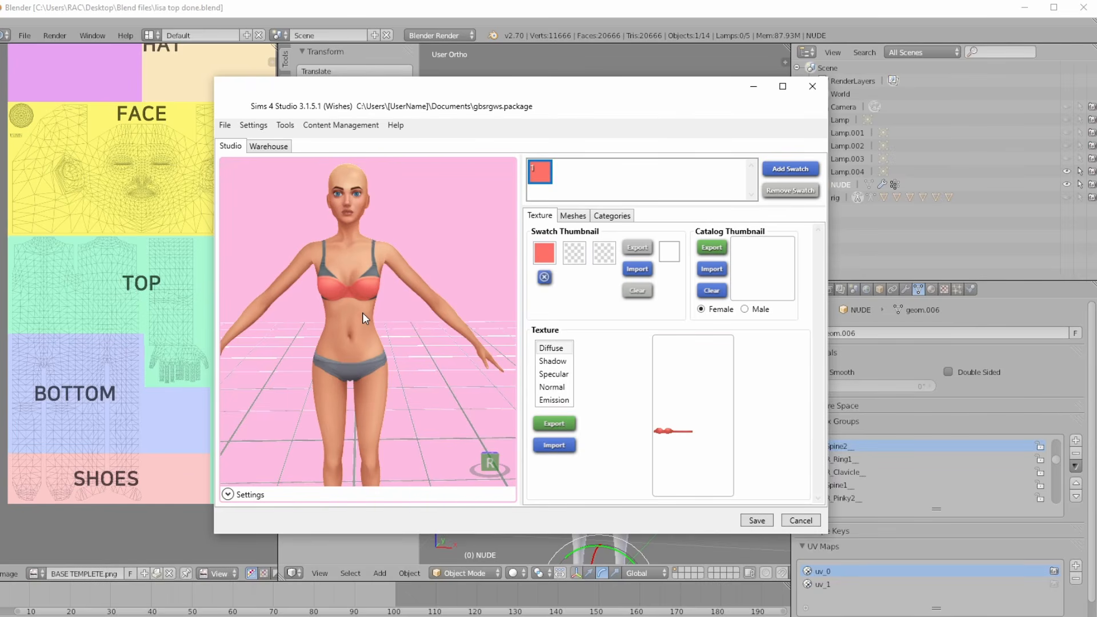
- Close the open package and choose the dark blue spaghetti-strap tank top as the base for a new CAS 3D mesh
left_click(802, 520)
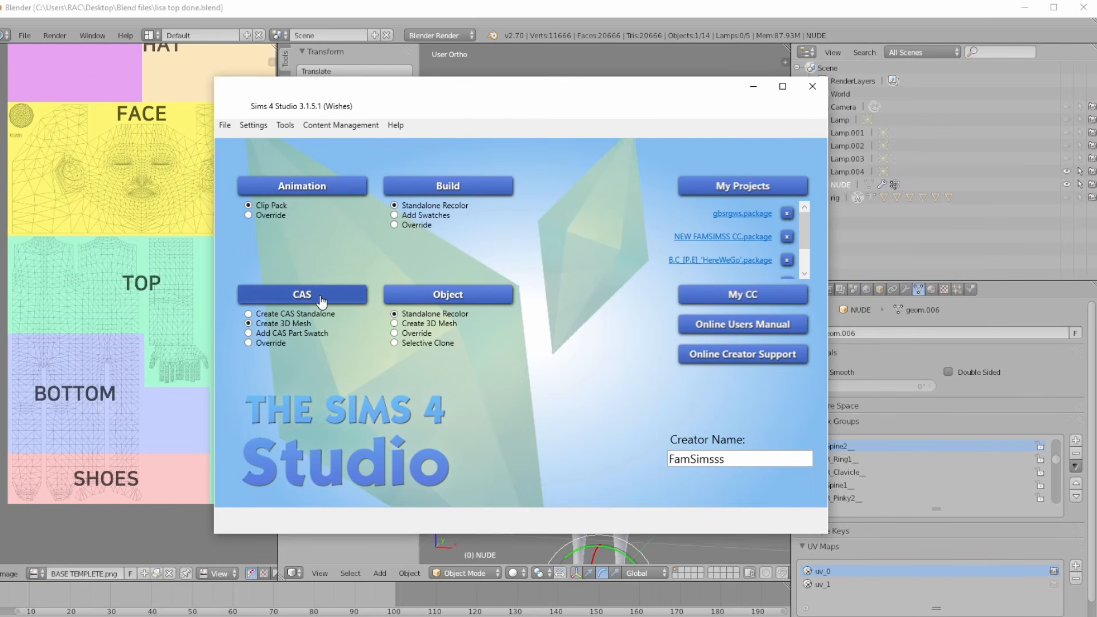
left_click(343, 298)
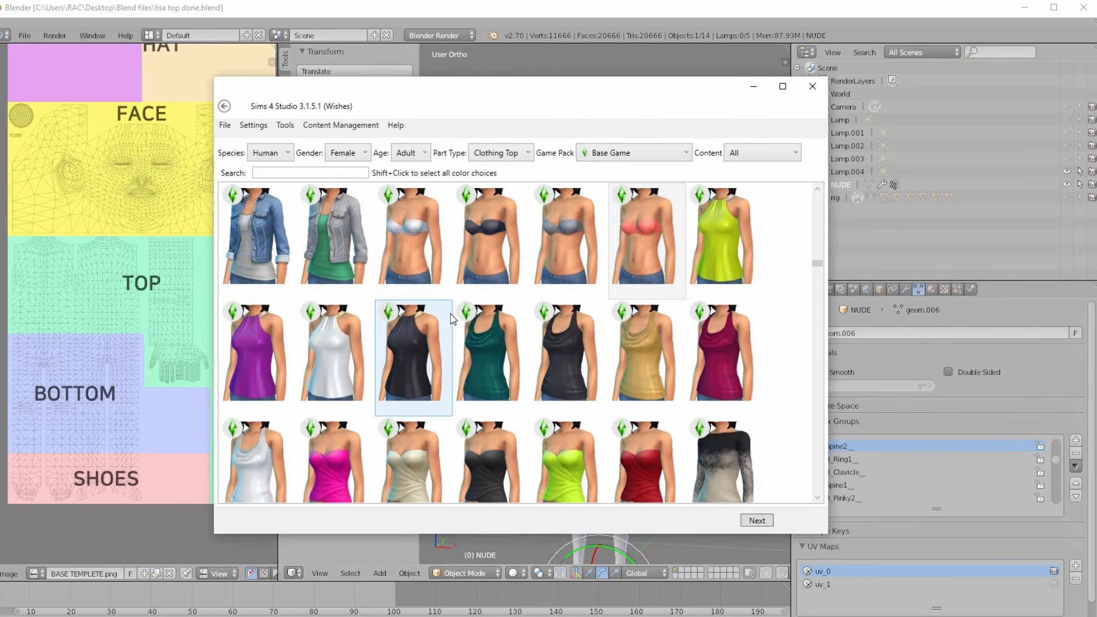
scroll(566, 337, "down", 5)
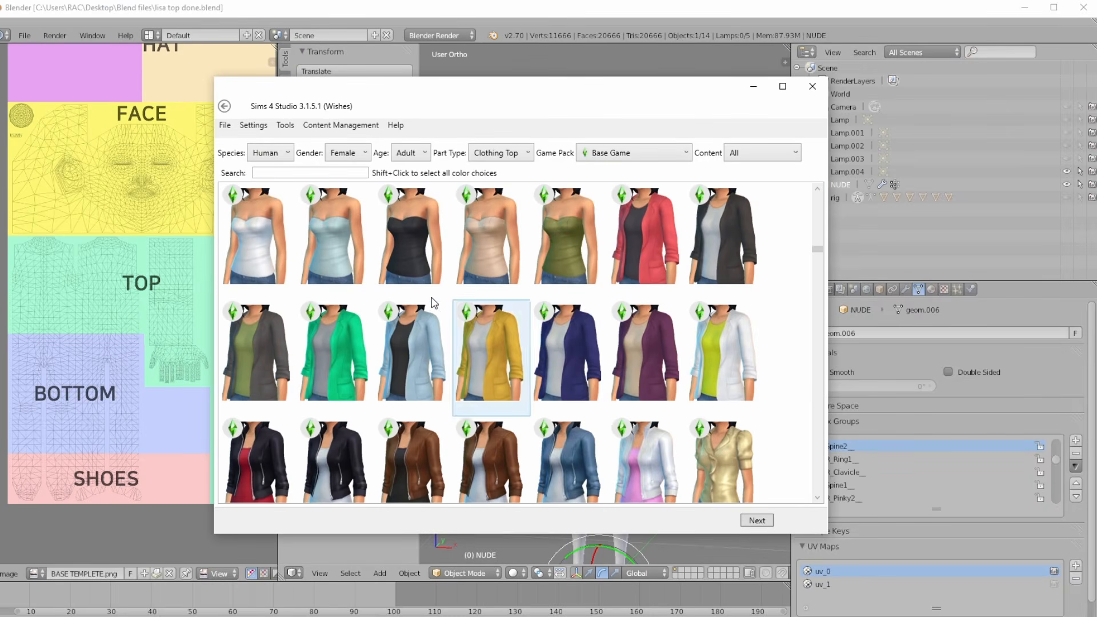
scroll(426, 288, "up", 4)
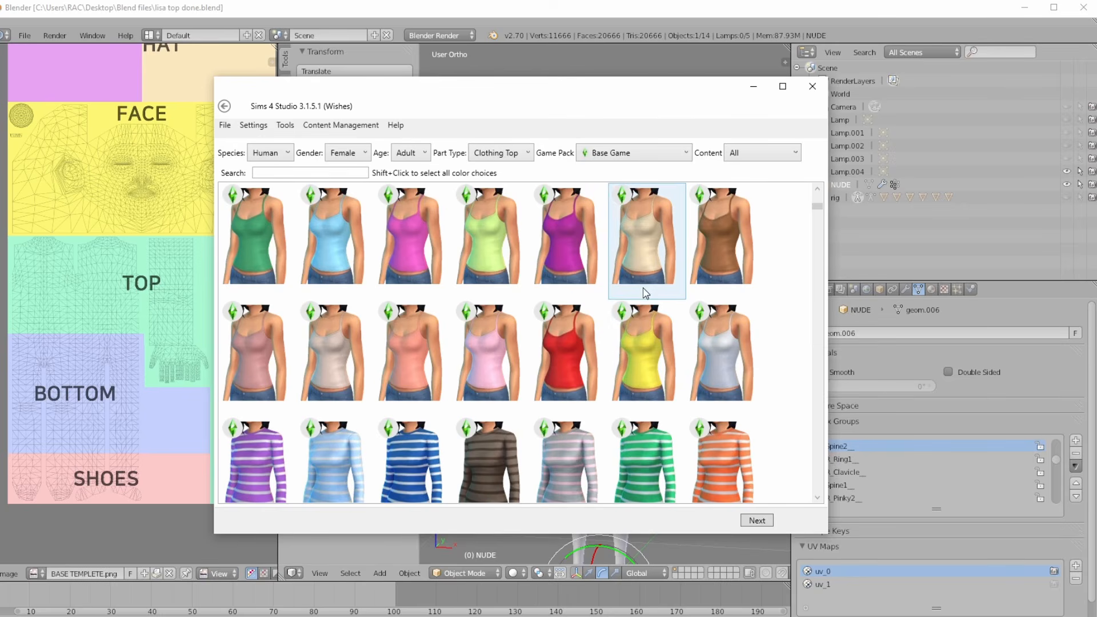
scroll(540, 266, "up", 1)
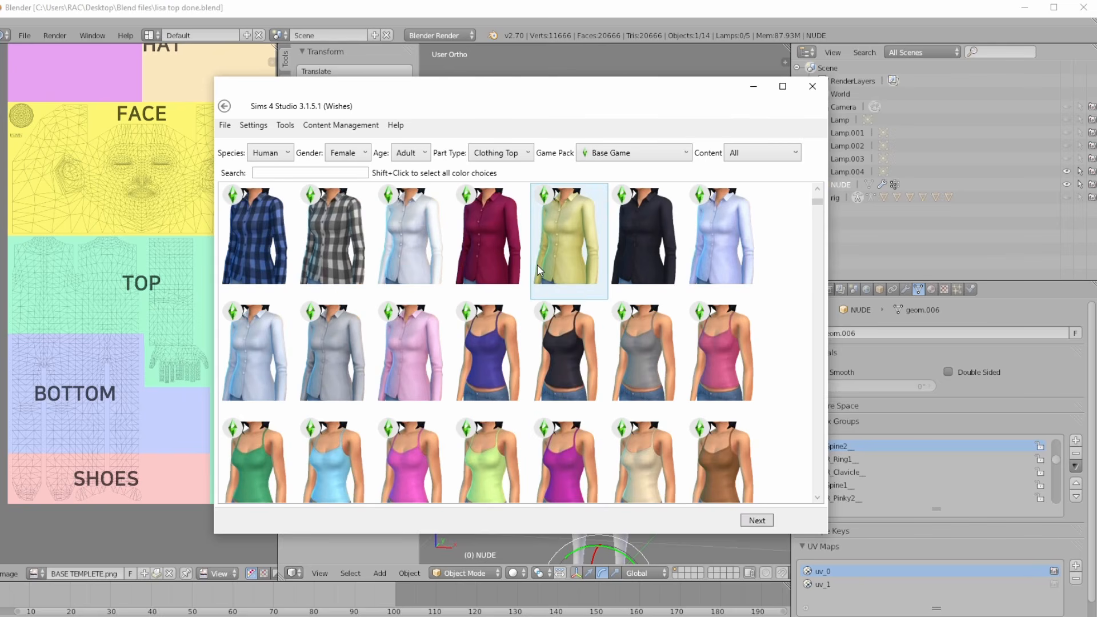
left_click(498, 350)
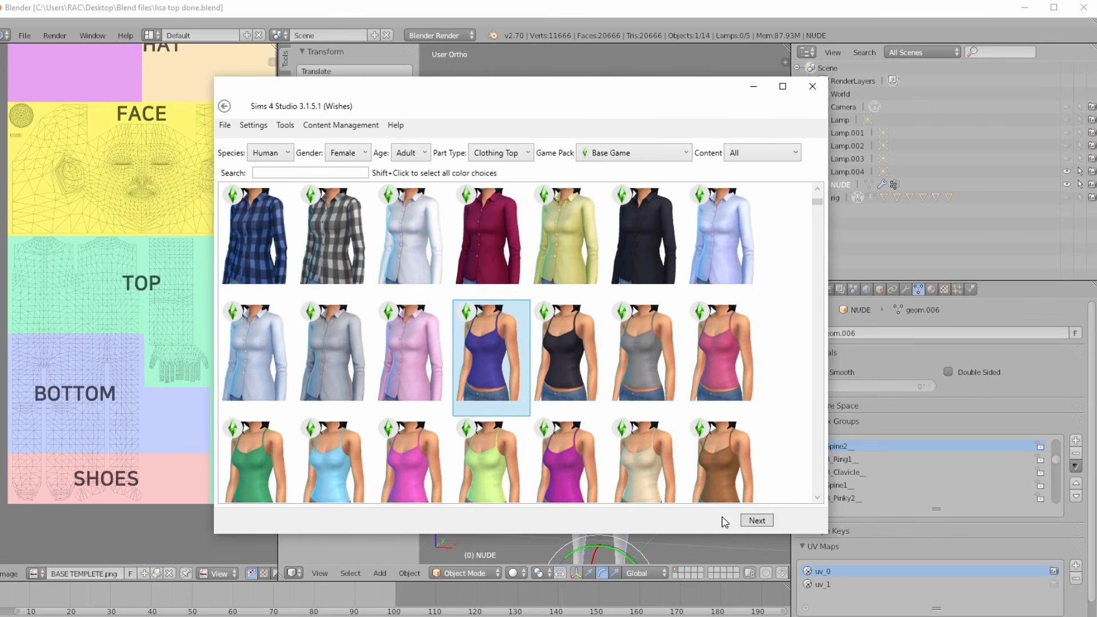
- Save the new package as "FamSimsss Tutorial Top" in the Mods folder of The Sims 4
left_click(757, 521)
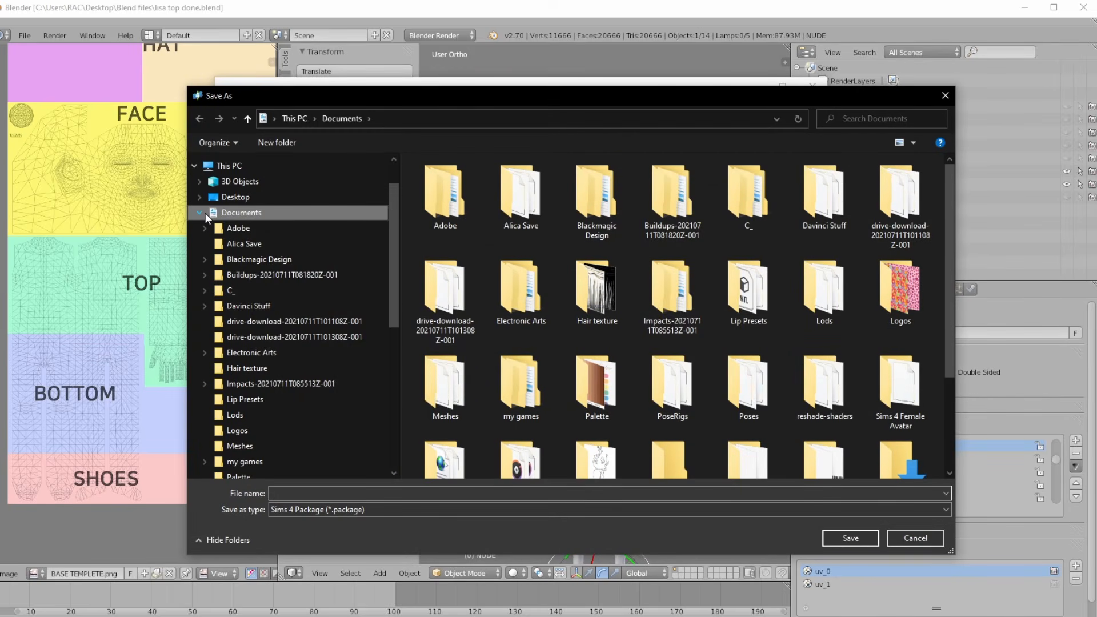
left_click(204, 213)
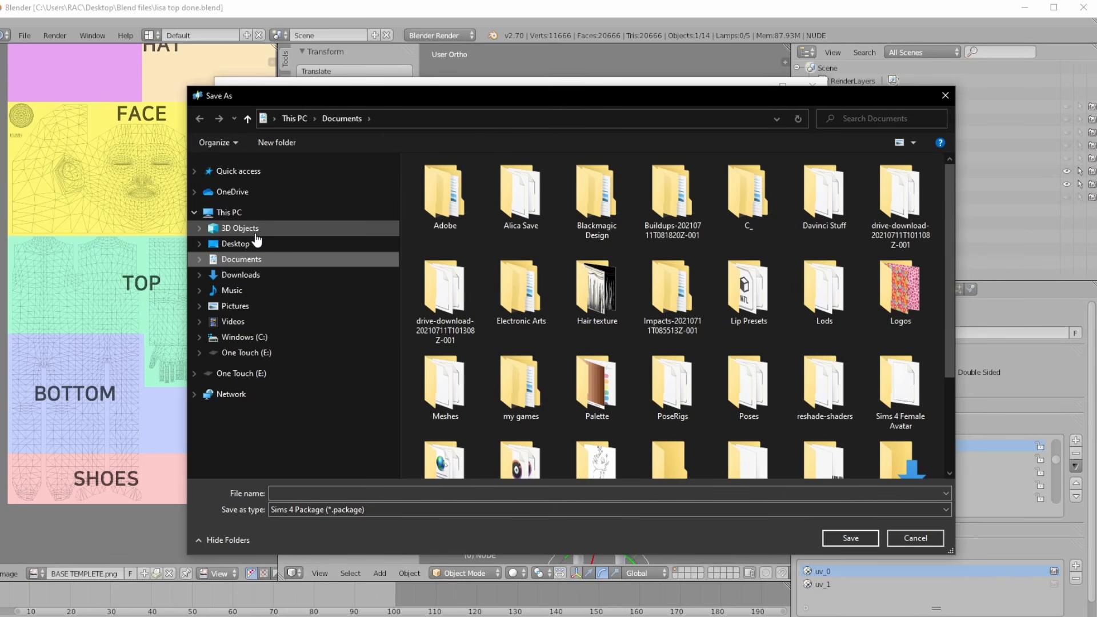
left_click(197, 174)
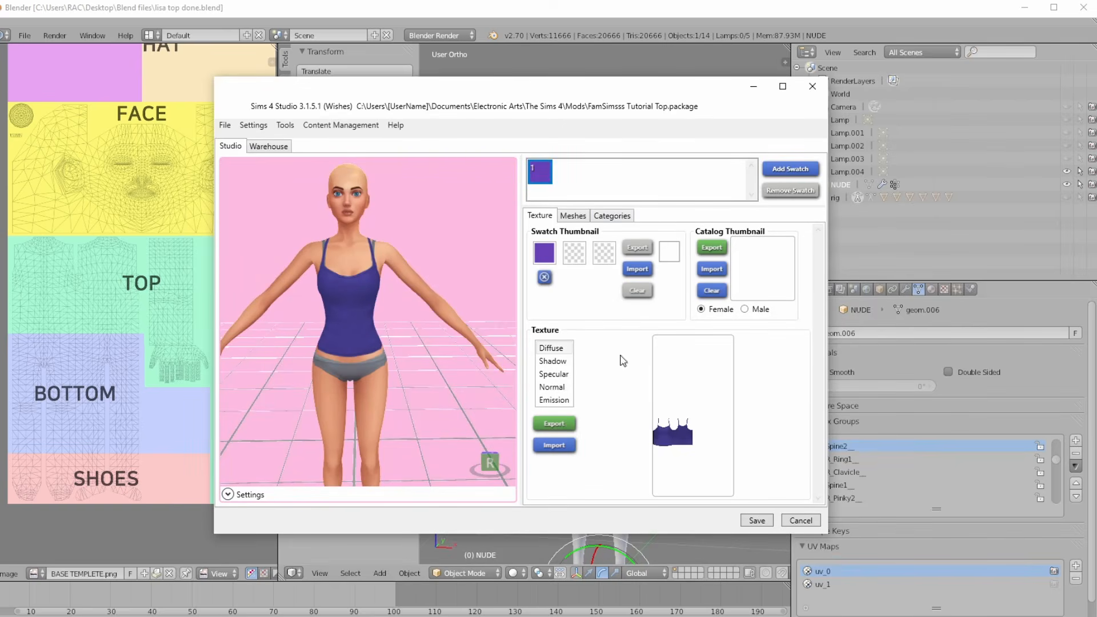
- Import the "lisa top done" mesh from the Desktop's Blend files folder into LOD 0 of the package
mouse_move(345, 339)
right_mouse_down()
mouse_move(399, 343)
mouse_move(335, 328)
right_mouse_up()
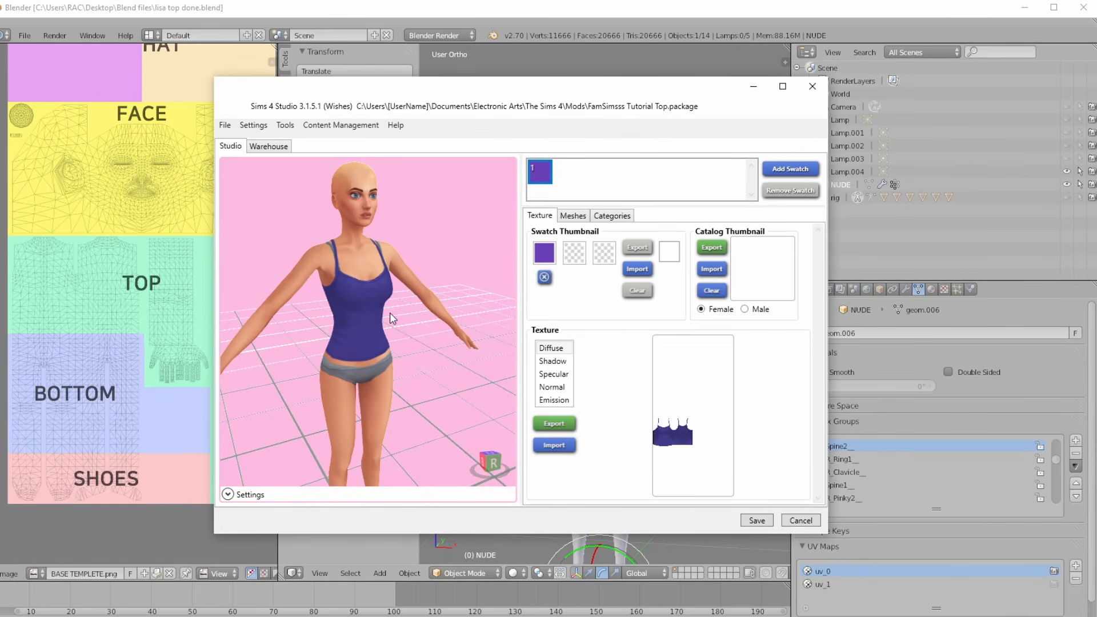
left_click(574, 216)
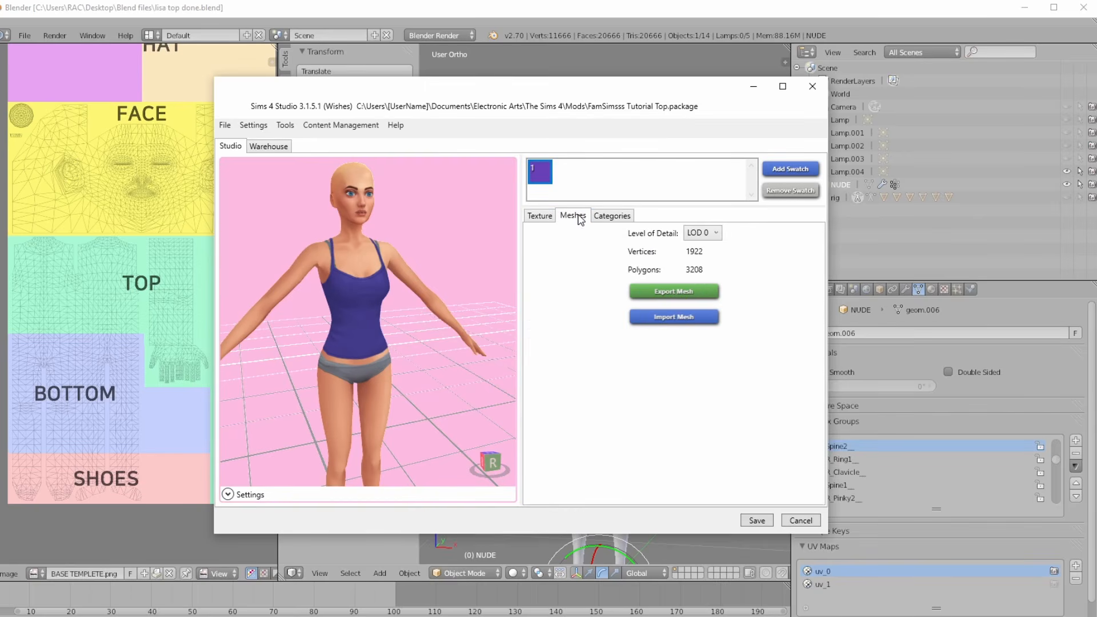
left_click(662, 318)
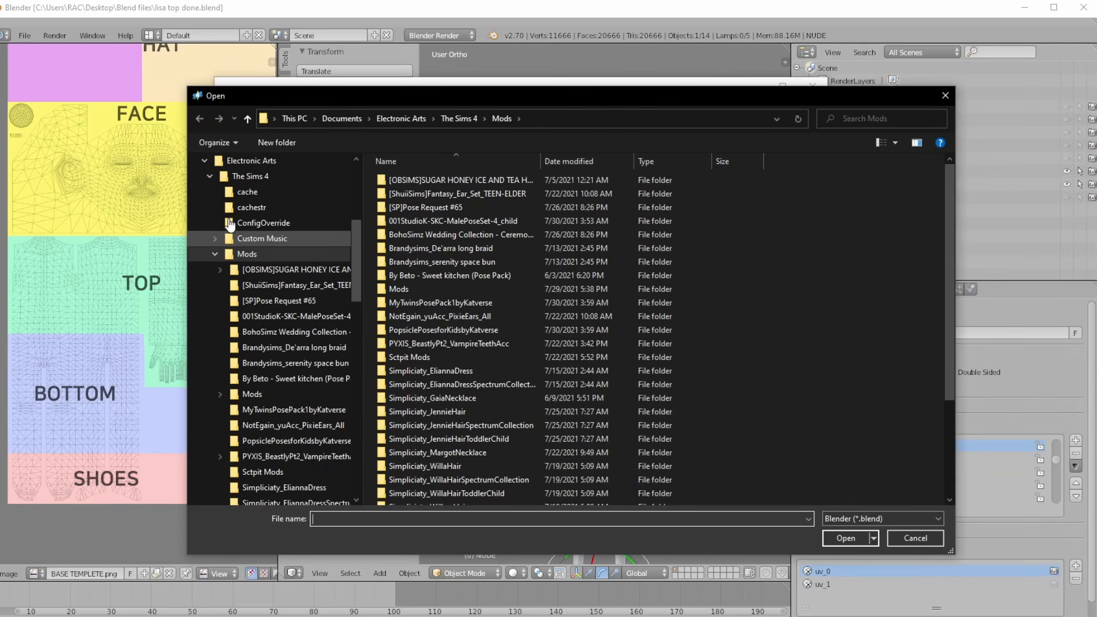
scroll(205, 197, "up", 2)
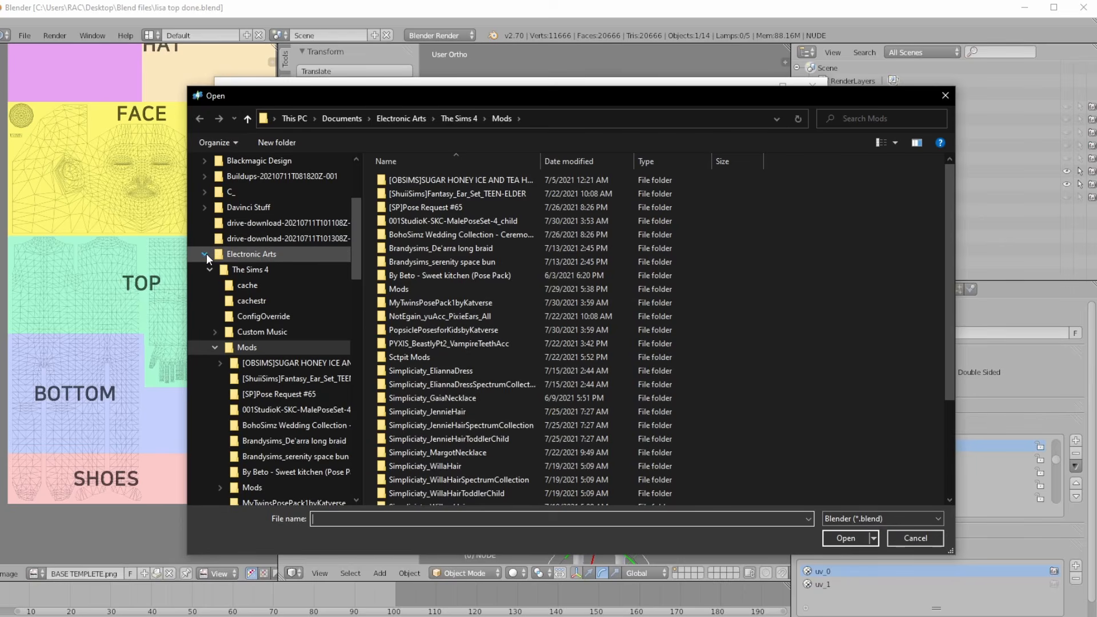
left_click(206, 250)
scroll(218, 269, "up", 3)
left_click(201, 232)
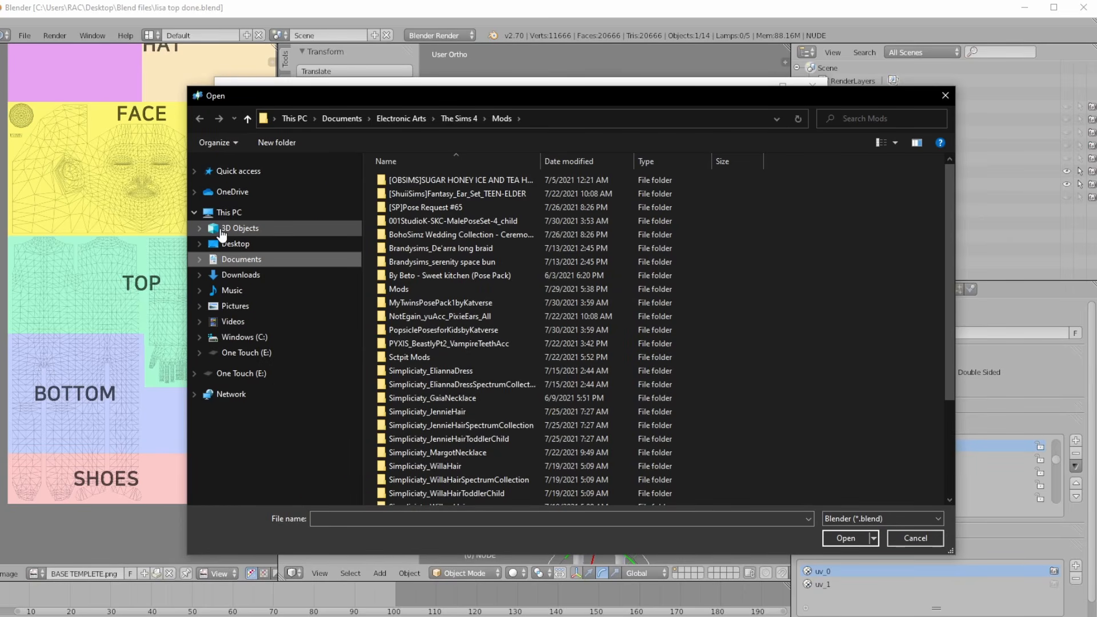
scroll(260, 260, "up", 1)
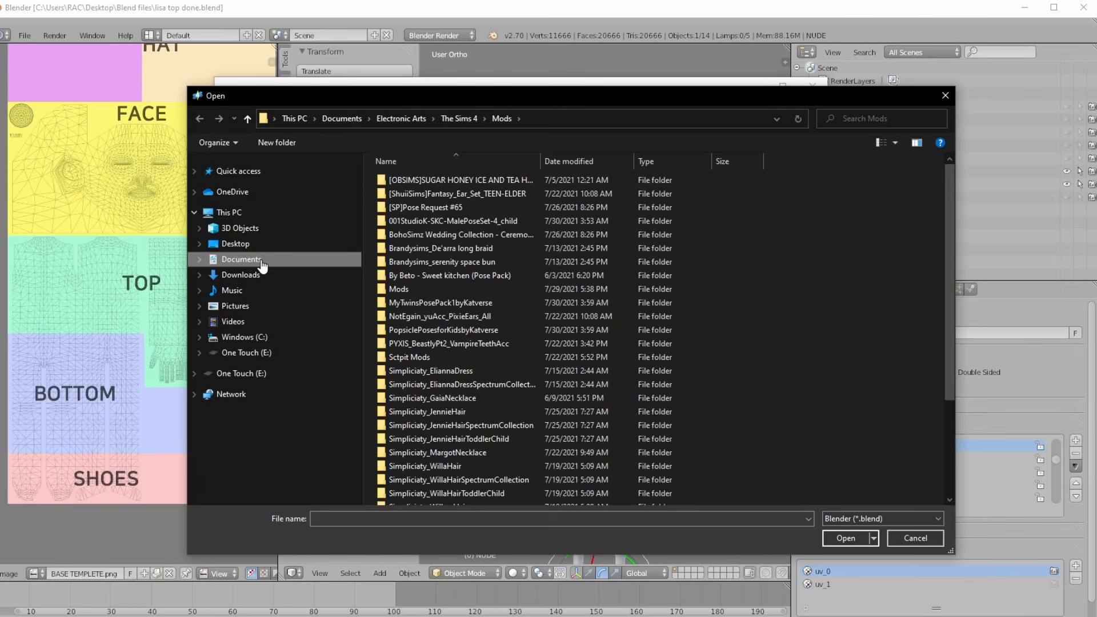
left_click(199, 244)
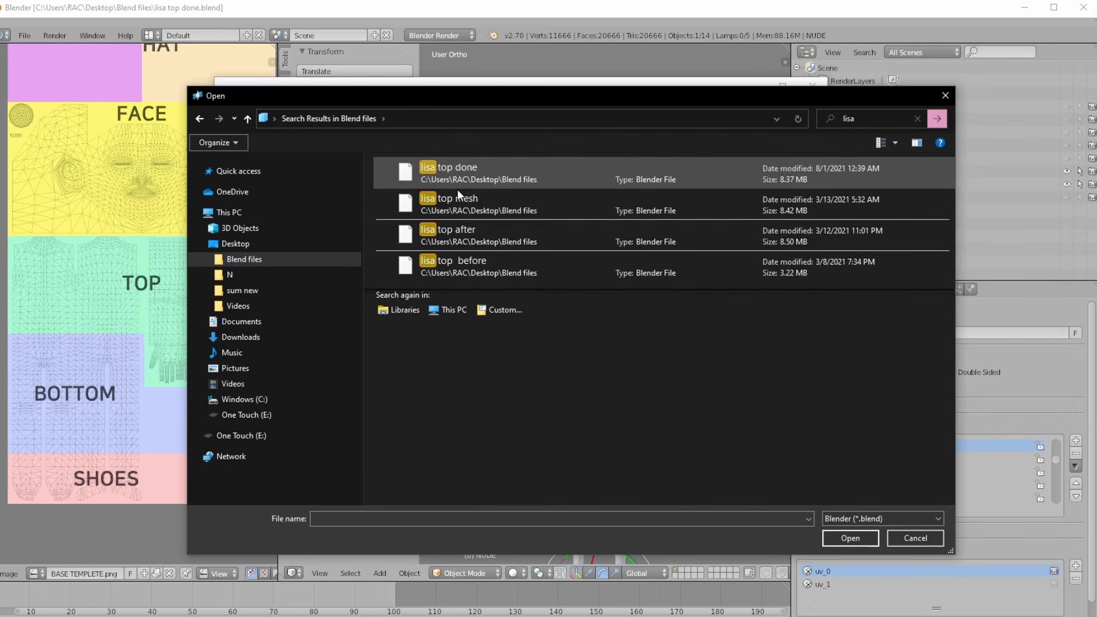
left_click(546, 171)
double_click(546, 172)
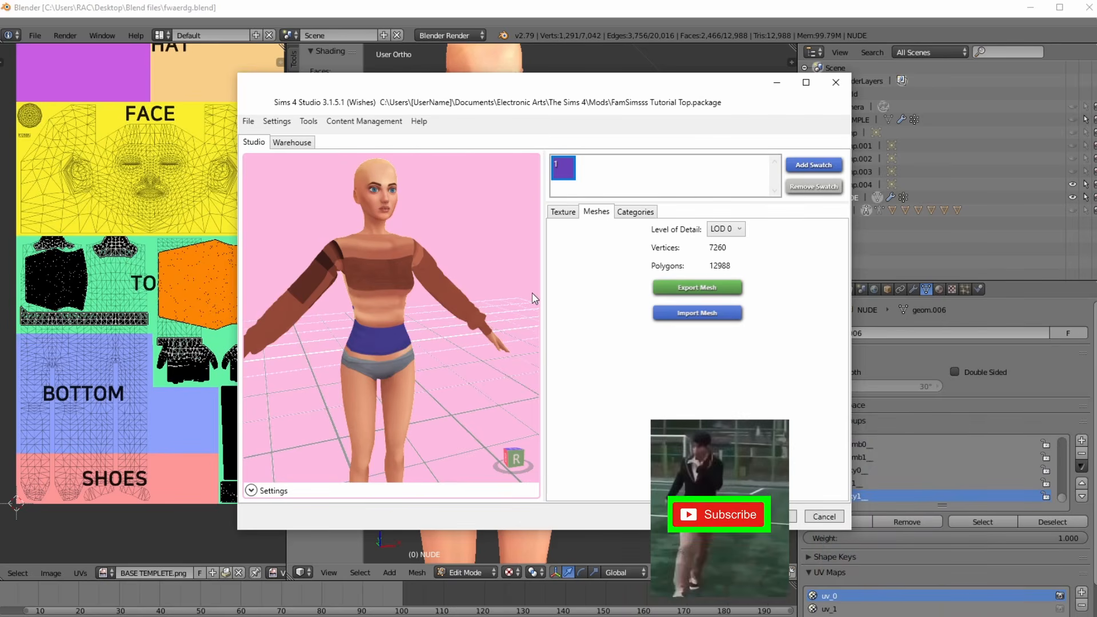
- Check the package's diffuse texture and mesh settings, and return to the fwaerdg.blend scene in Blender
left_click(562, 212)
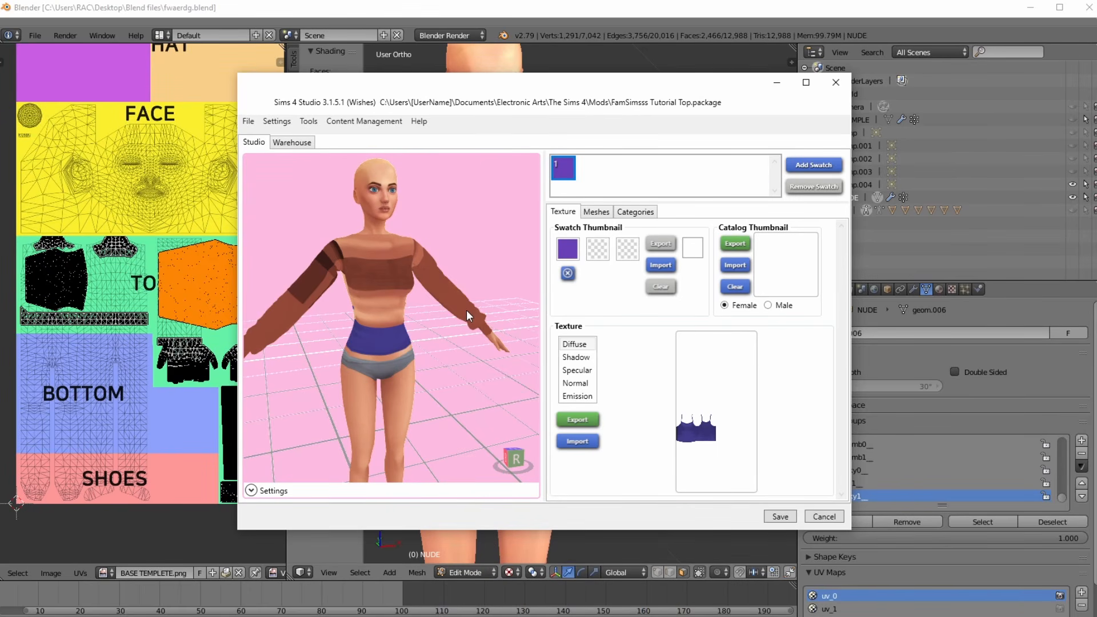
left_click(596, 212)
left_click(777, 82)
- Select the waist strip and the first neck piece of the NUDE mesh's body skin in the UV layout
scroll(685, 319, "down", 4)
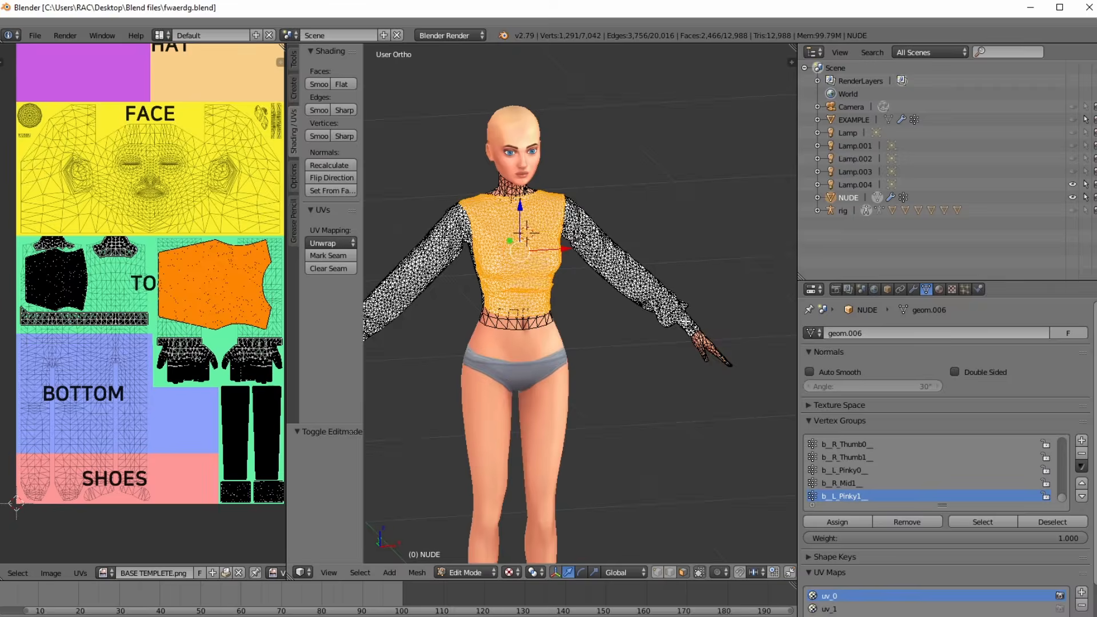
scroll(684, 319, "up", 2)
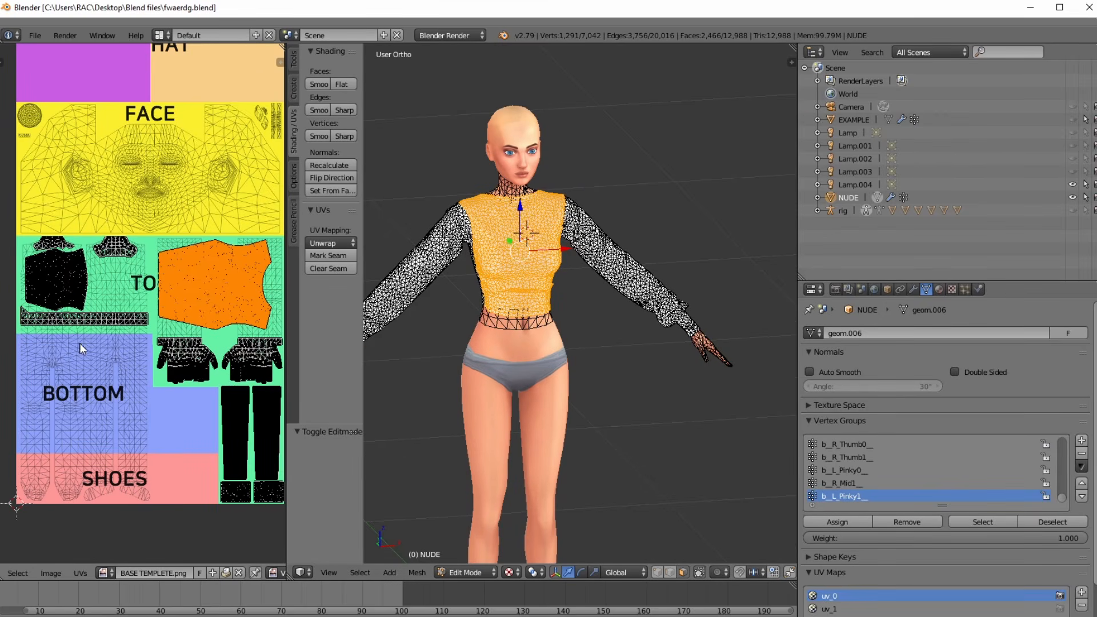
scroll(138, 343, "up", 3)
scroll(139, 342, "down", 3)
scroll(144, 326, "up", 3)
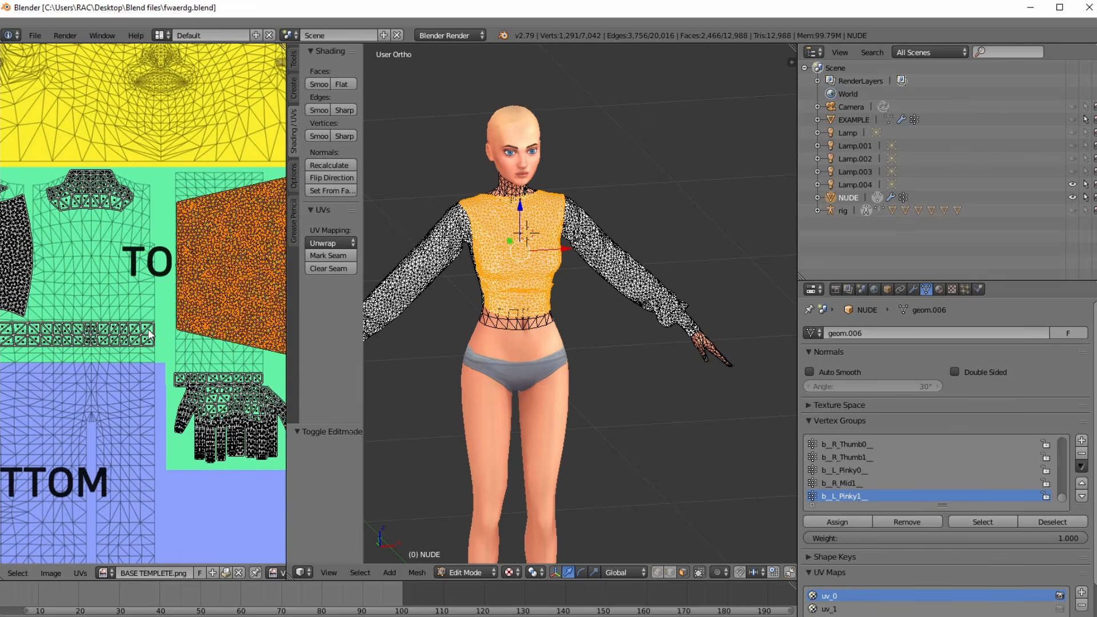
right_click(150, 334)
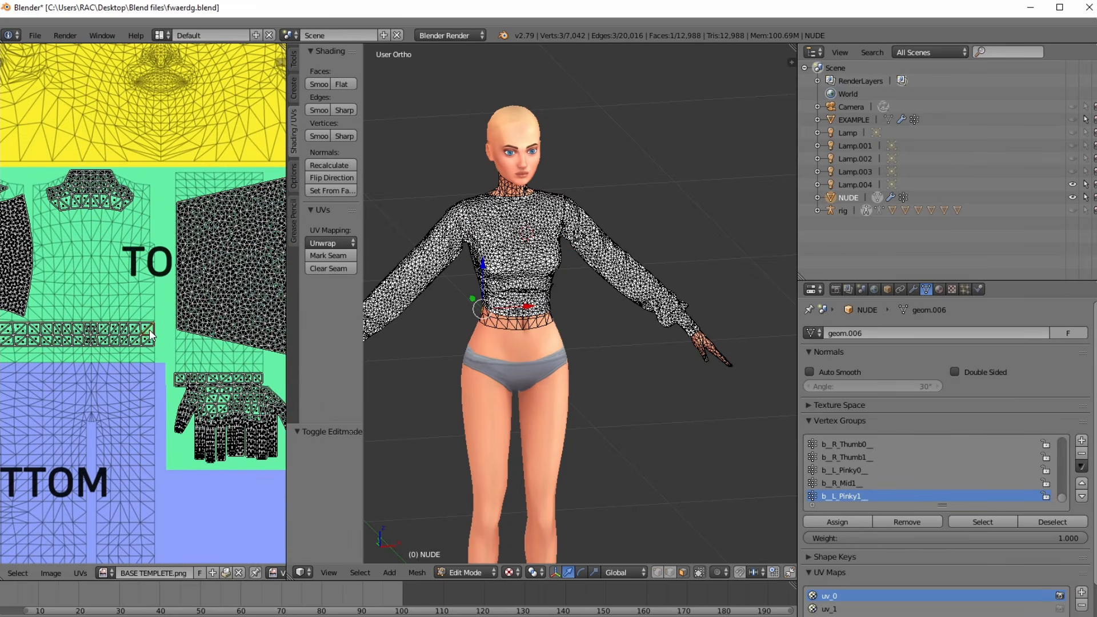
key("shift+l")
middle_click_drag(80, 340, 133, 320)
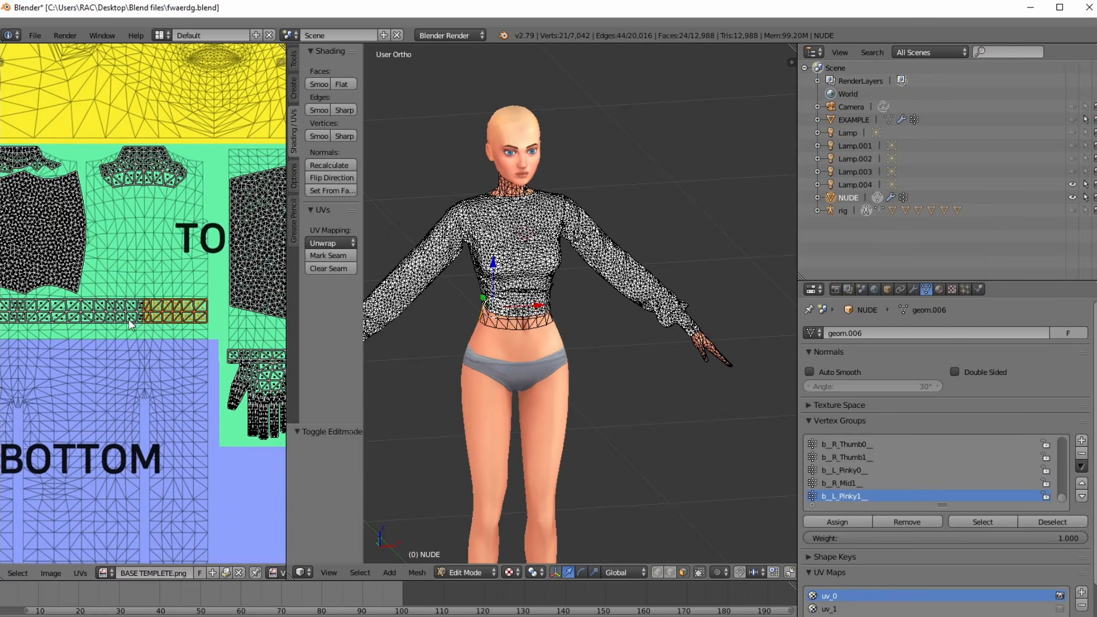
key("shift+l")
middle_click_drag(57, 326, 121, 324)
key("shift+l")
key("shift+l")
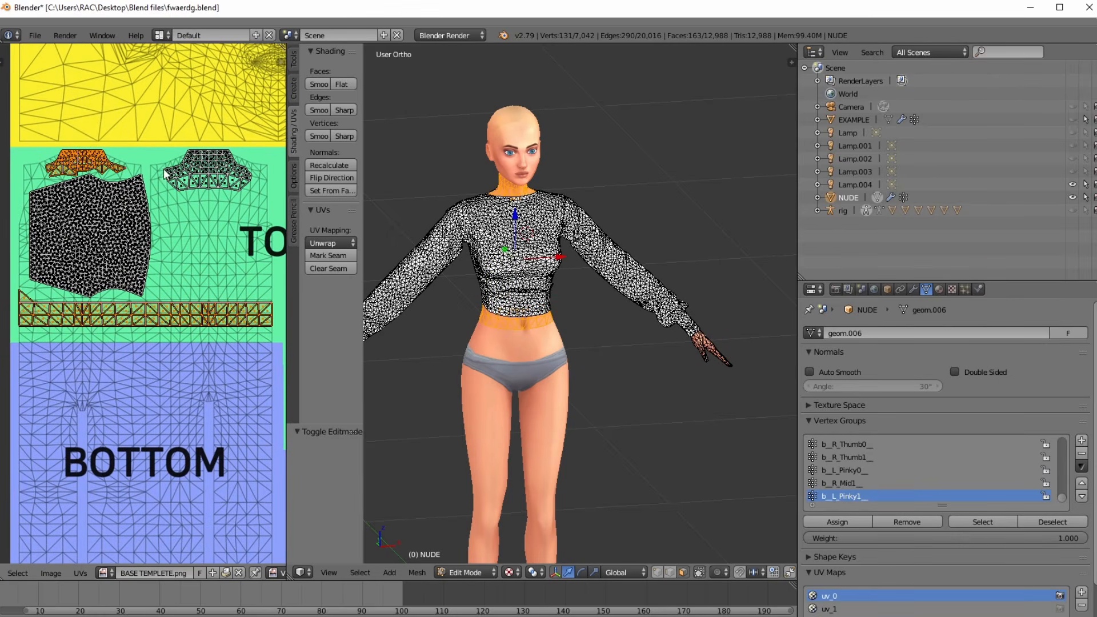
- Add the remaining neck piece and both hands to the UV selection, and delete the selected body faces from the NUDE mesh
key("shift+l")
key("shift+l")
middle_click_drag(187, 193, 160, 183)
scroll(159, 183, "down", 3)
key("shift+l")
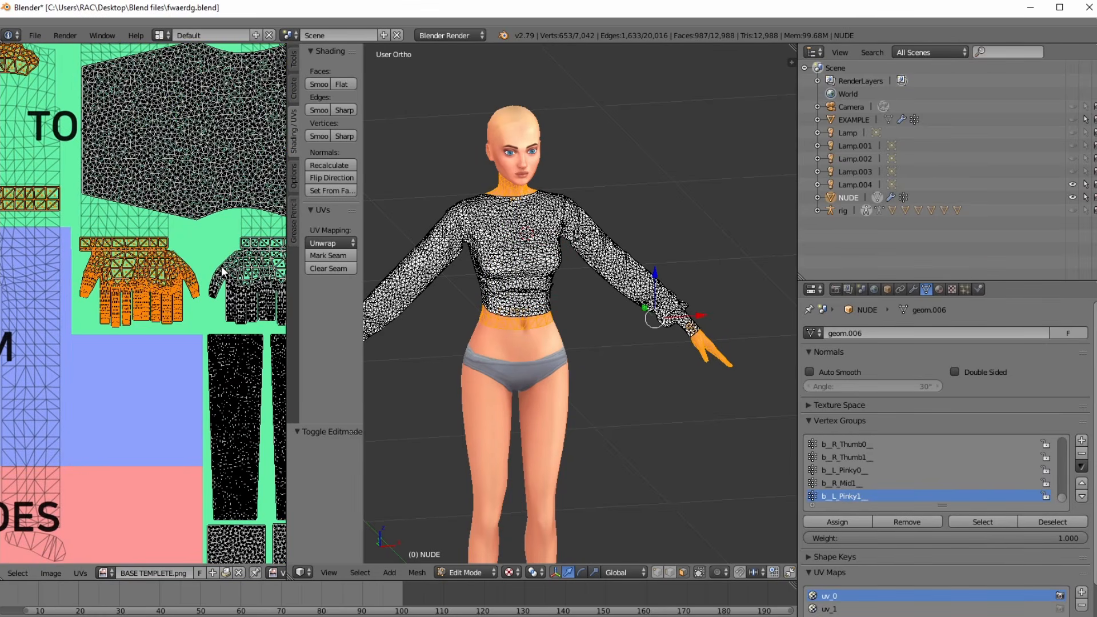
key("shift+l")
scroll(90, 200, "up", 2)
scroll(91, 199, "down", 2)
middle_click_drag(88, 218, 198, 280)
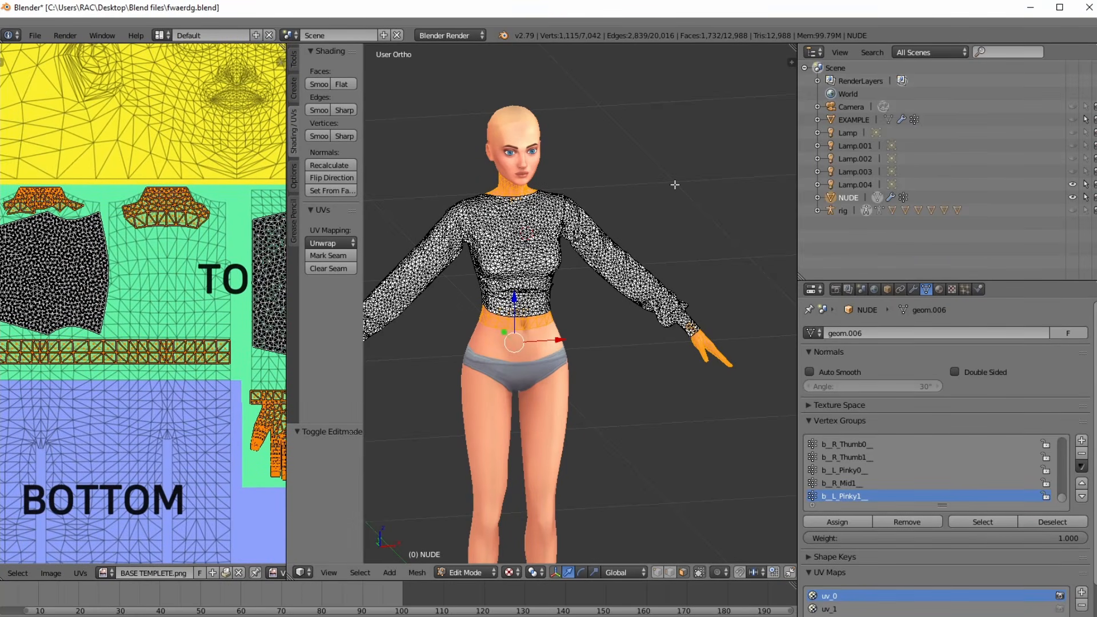
middle_click_drag(673, 184, 635, 177)
key("x")
left_click(659, 169)
scroll(659, 169, "down", 2)
middle_click_drag(546, 262, 717, 278)
scroll(607, 272, "up", 5)
scroll(607, 272, "down", 3)
middle_click_drag(607, 272, 674, 285)
middle_click_drag(674, 285, 613, 294, "shift")
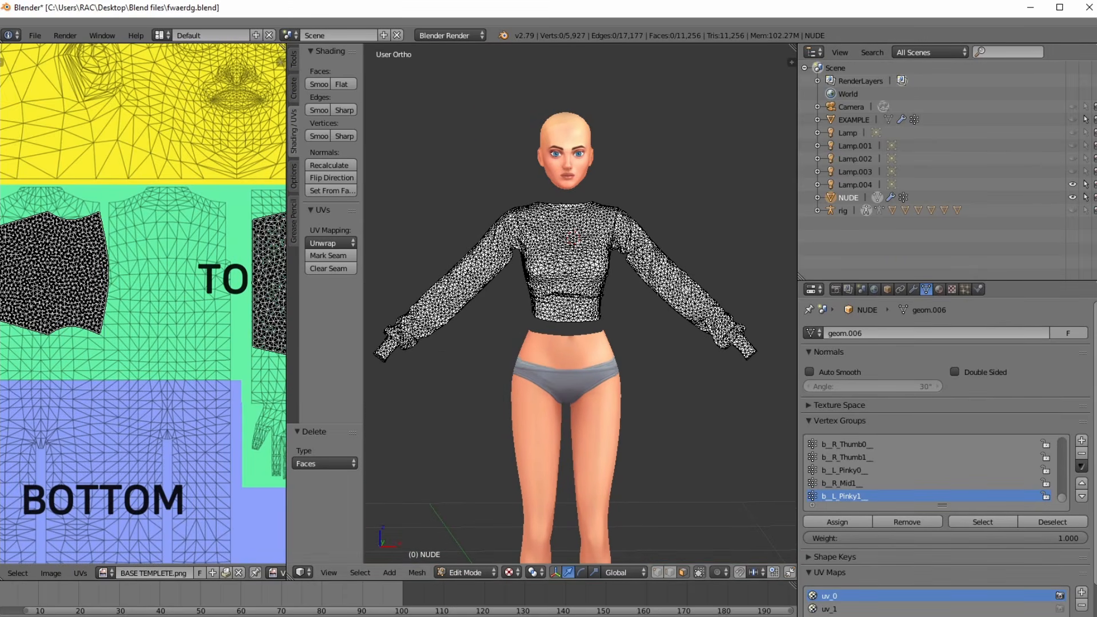
- Delete the EXAMPLE object from the scene
left_click(849, 119)
right_click(848, 118)
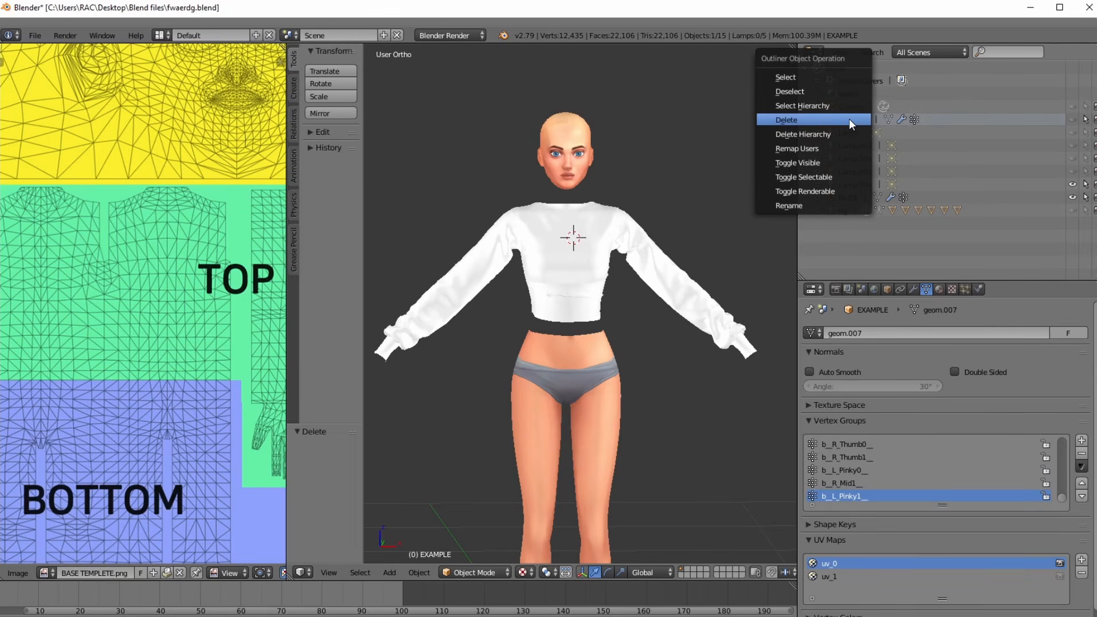
left_click(848, 119)
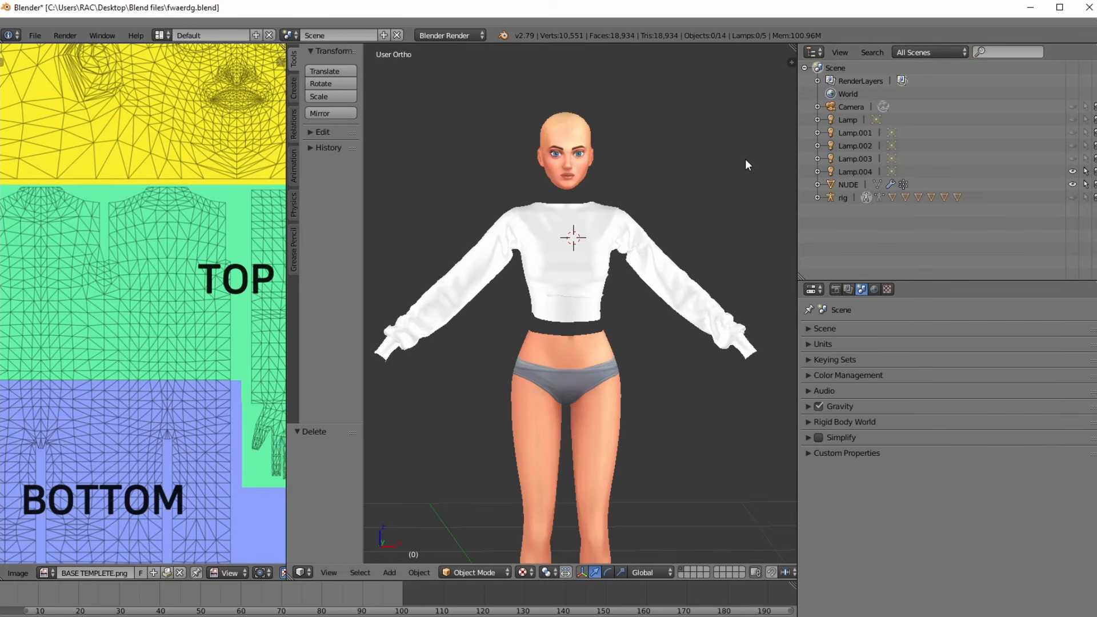
- Add a Subdivision Surface modifier to the NUDE mesh
left_click(845, 185)
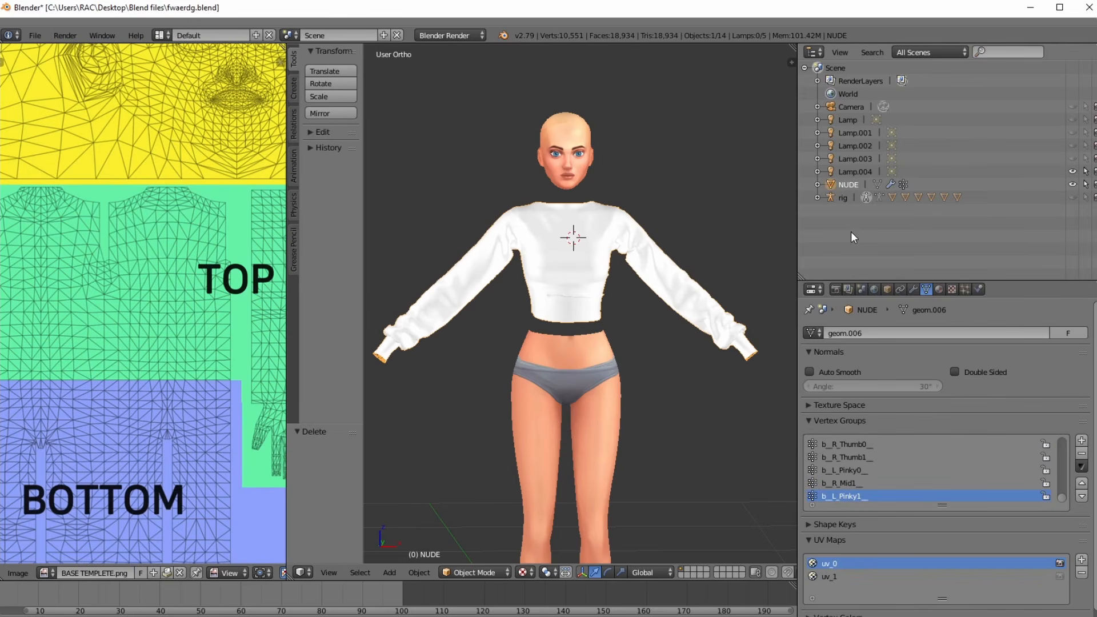
left_click(913, 289)
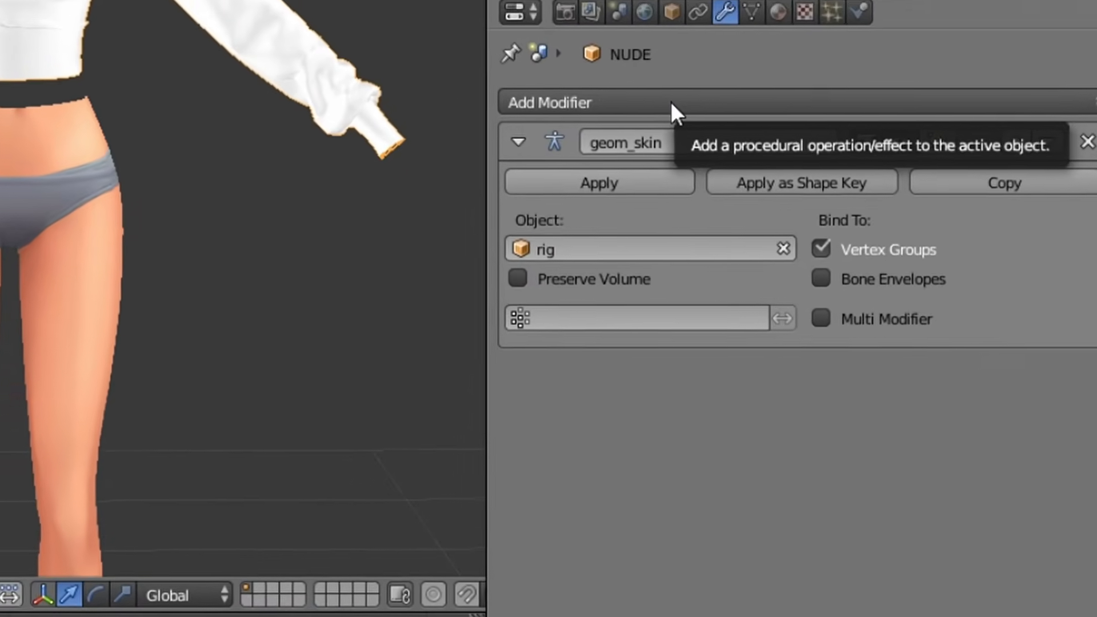
left_click(886, 333)
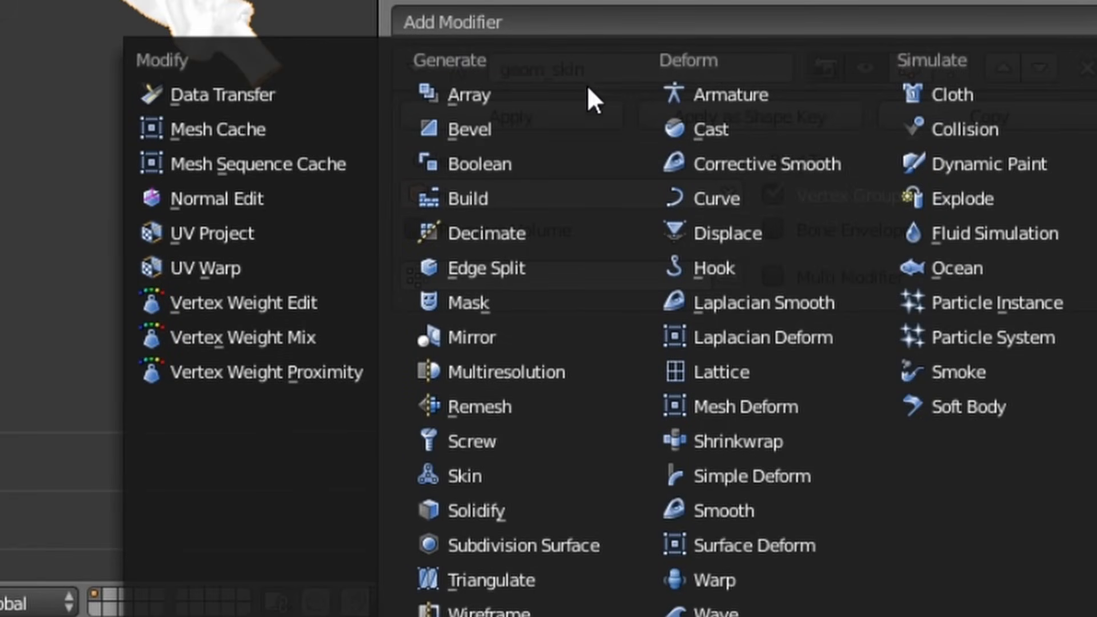
left_click(523, 548)
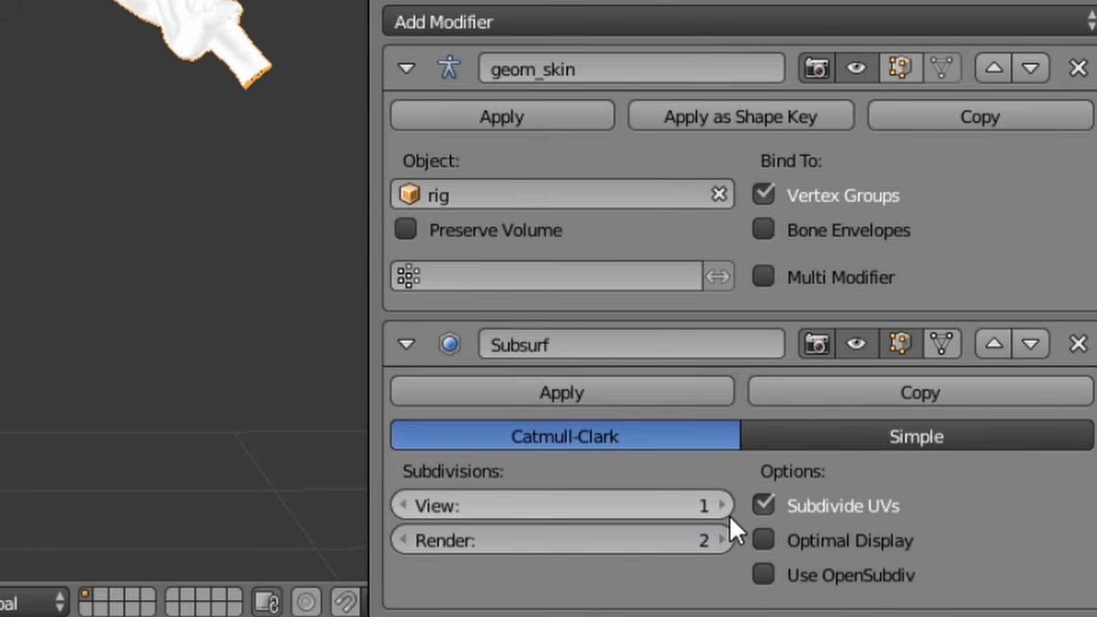
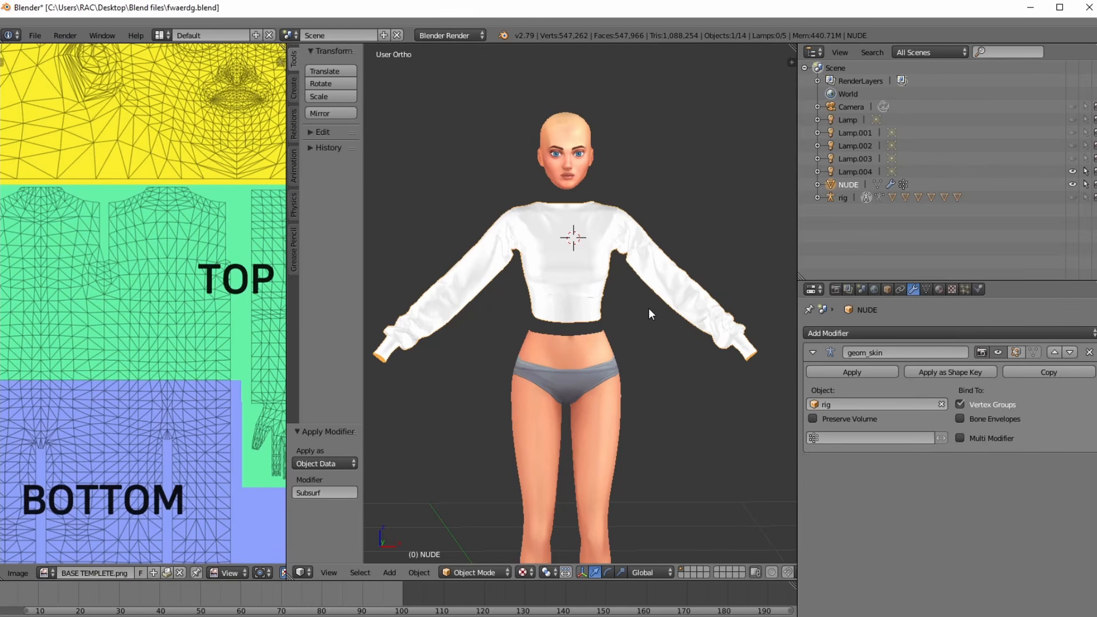
- Bake the NUDE mesh's Ambient Occlusion to the image with Normalized enabled and a 4 px margin
left_click(836, 289)
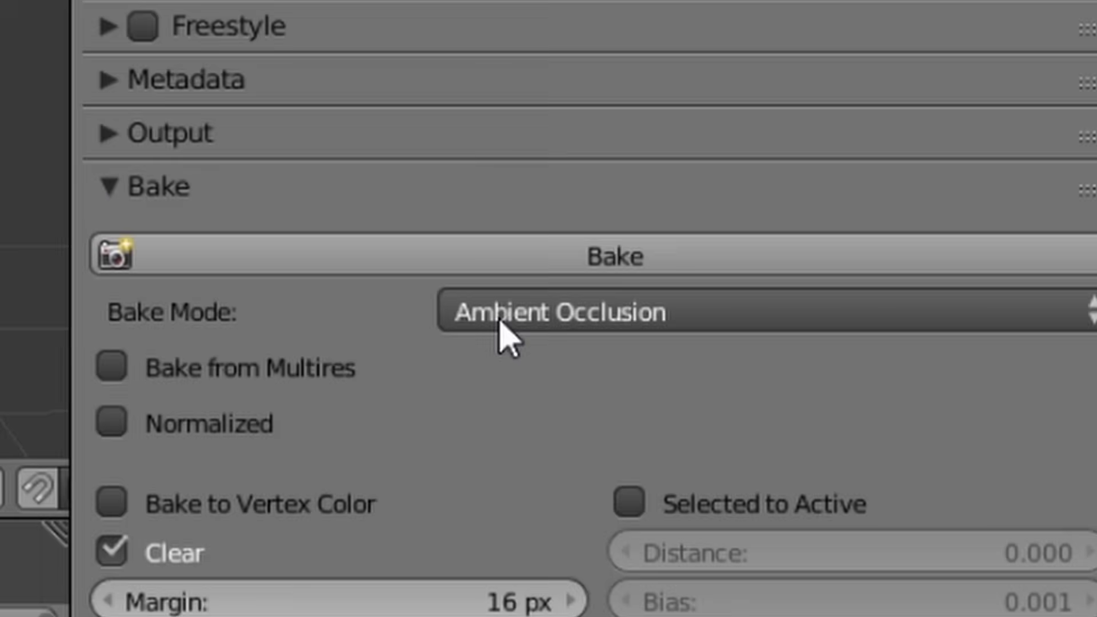
left_click(625, 376)
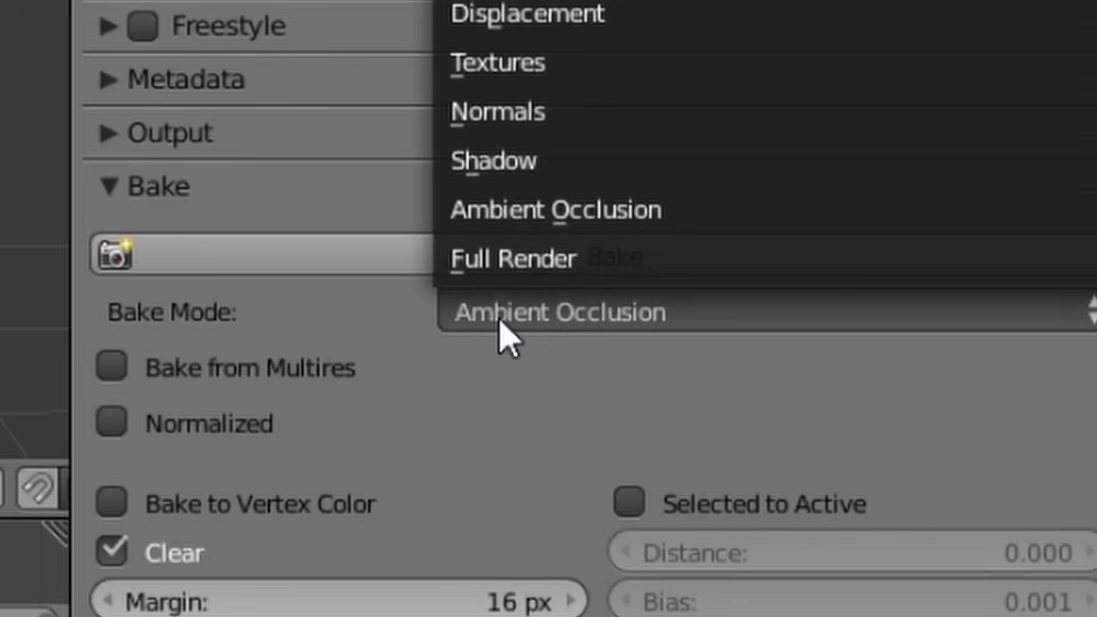
left_click(625, 376)
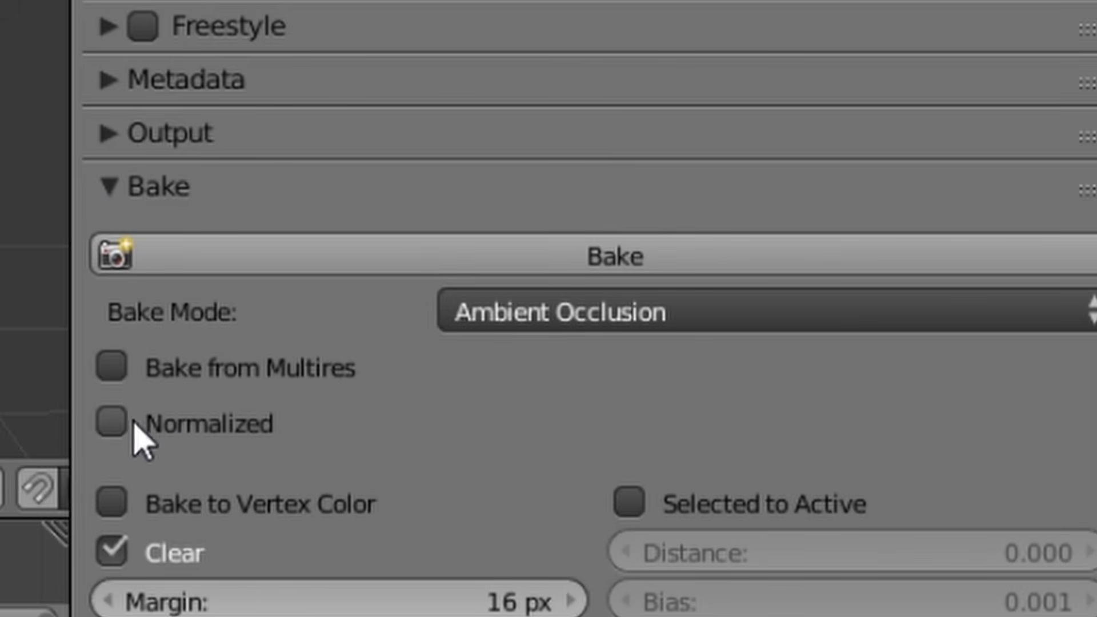
left_click(165, 430)
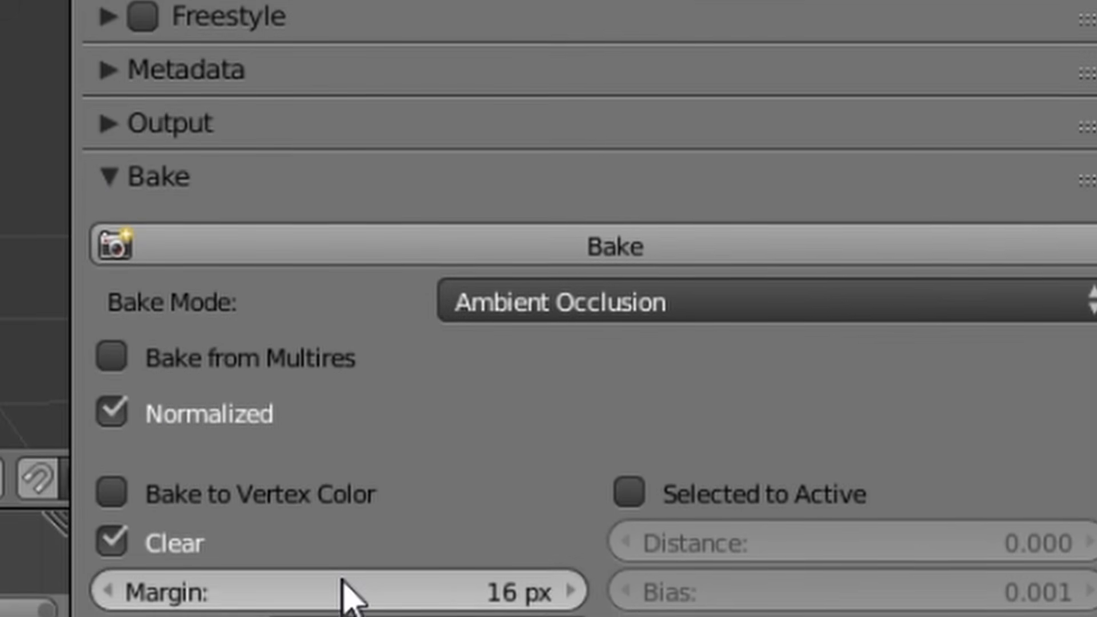
left_click(343, 600)
type("4")
key("Return")
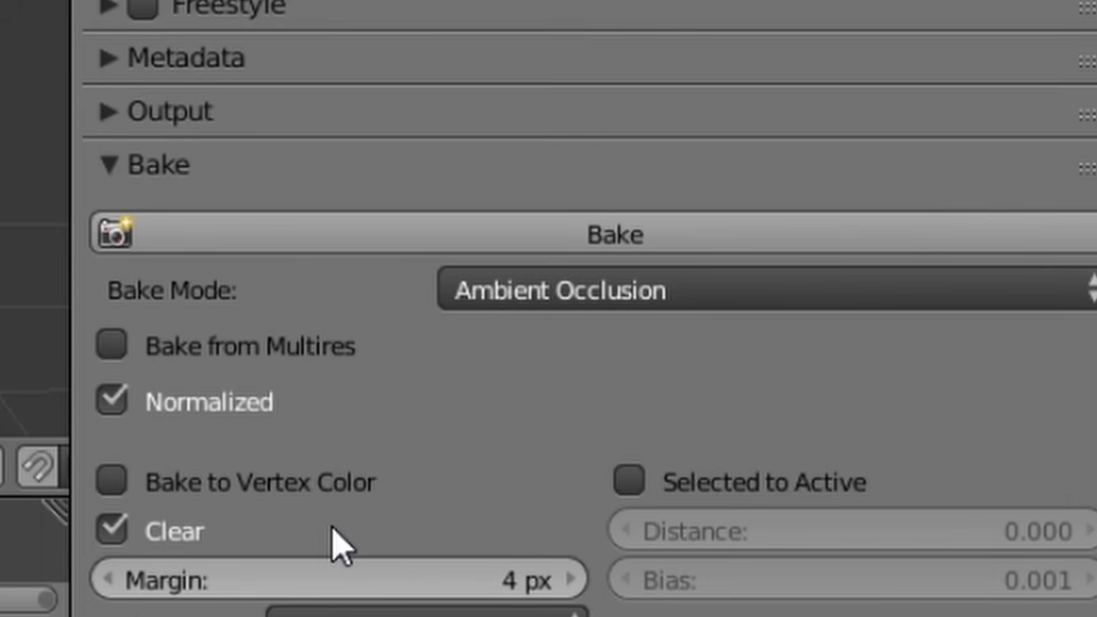
left_click(435, 245)
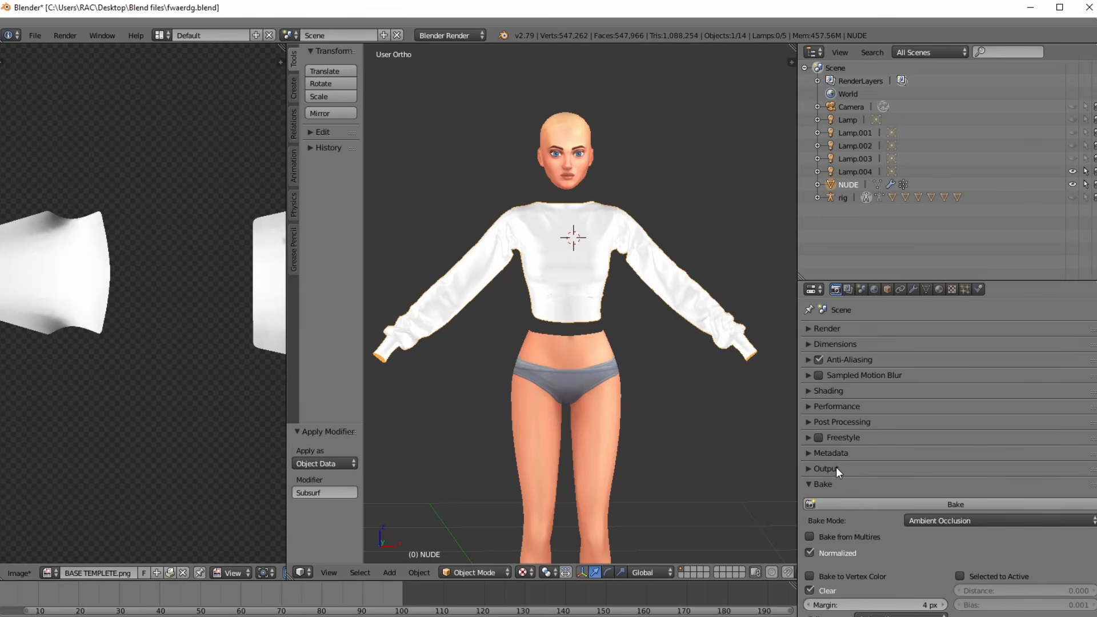
- Examine the baked texture on the torso, sleeve and cuff pieces for shading and dark patches
scroll(196, 308, "down", 3)
scroll(164, 239, "up", 3)
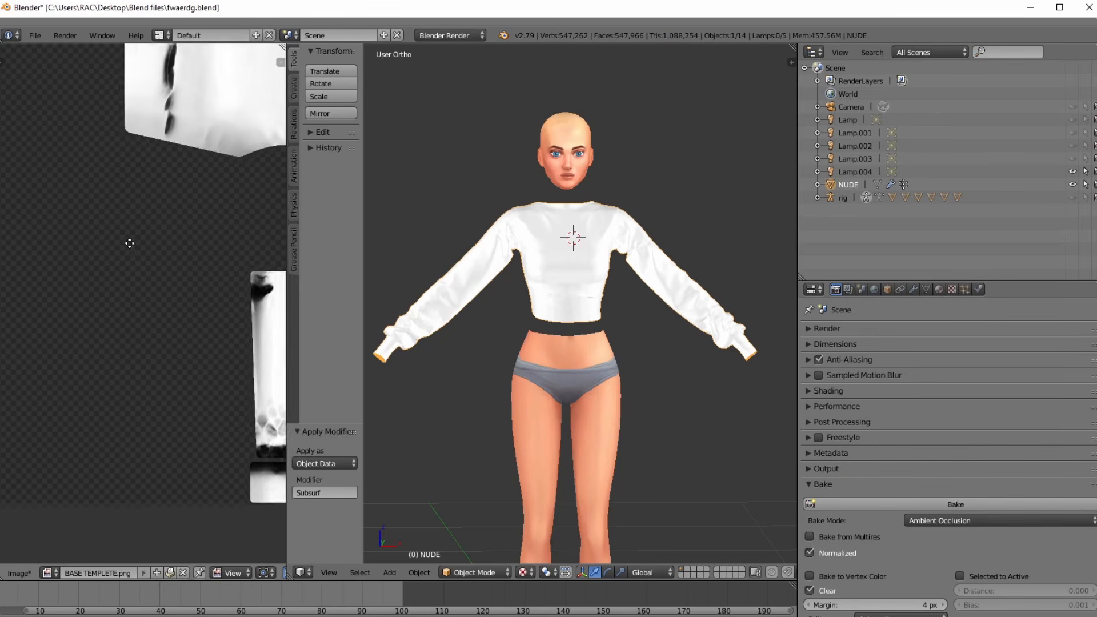
scroll(186, 307, "up", 4)
scroll(184, 214, "down", 6)
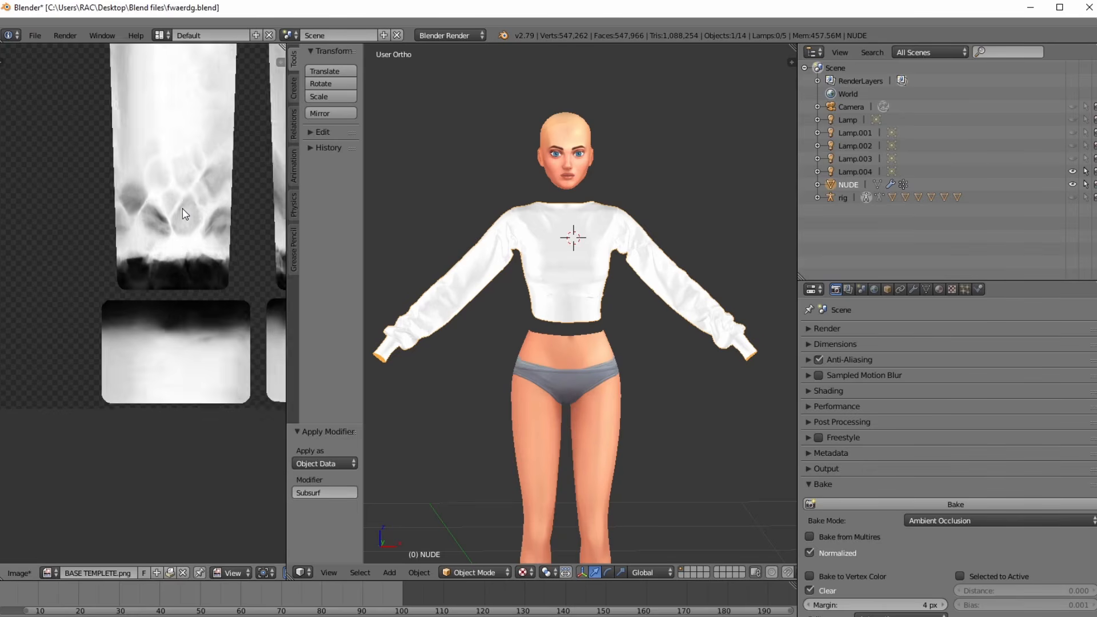
middle_click_drag(183, 197, 191, 345)
scroll(151, 375, "up", 1)
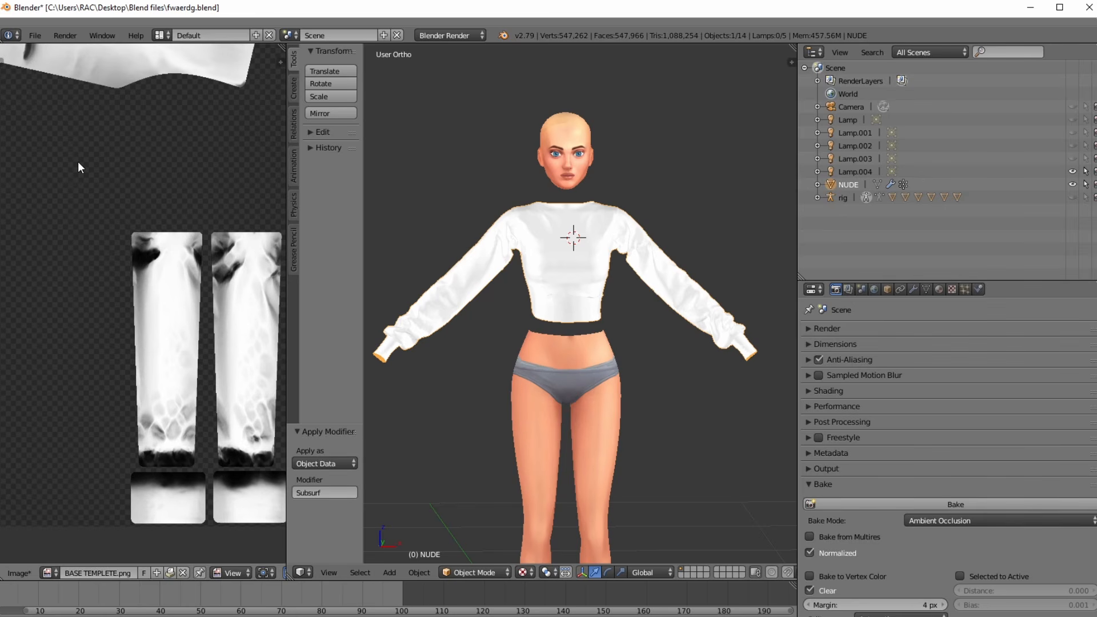
scroll(152, 298, "down", 2)
scroll(100, 286, "down", 3)
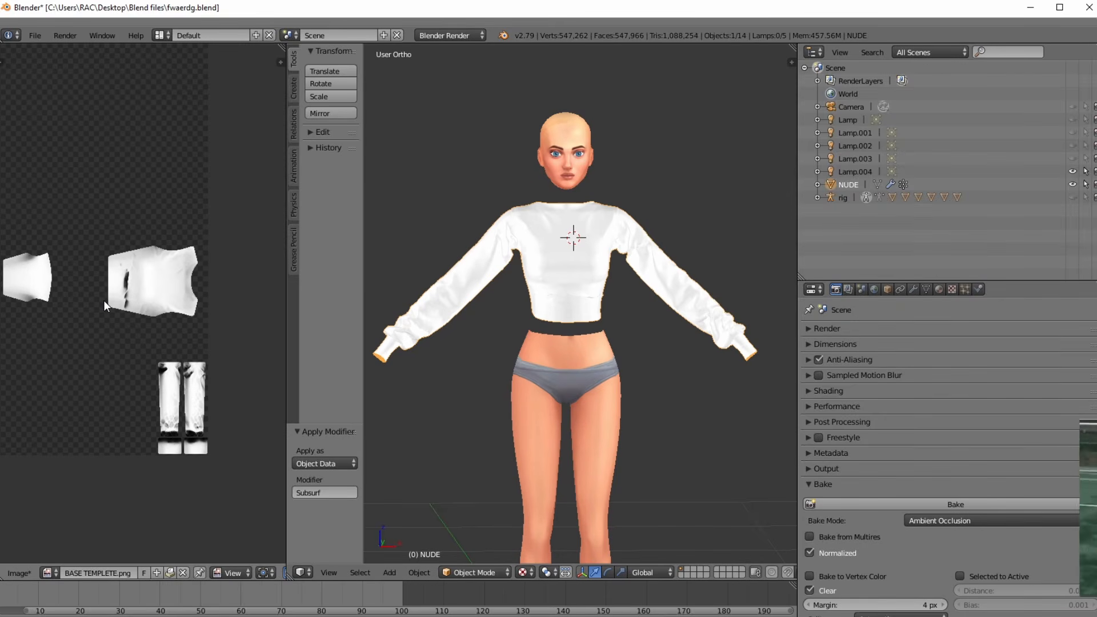
scroll(172, 319, "up", 6)
scroll(180, 334, "down", 4)
middle_click_drag(172, 329, 160, 249)
scroll(161, 250, "up", 1)
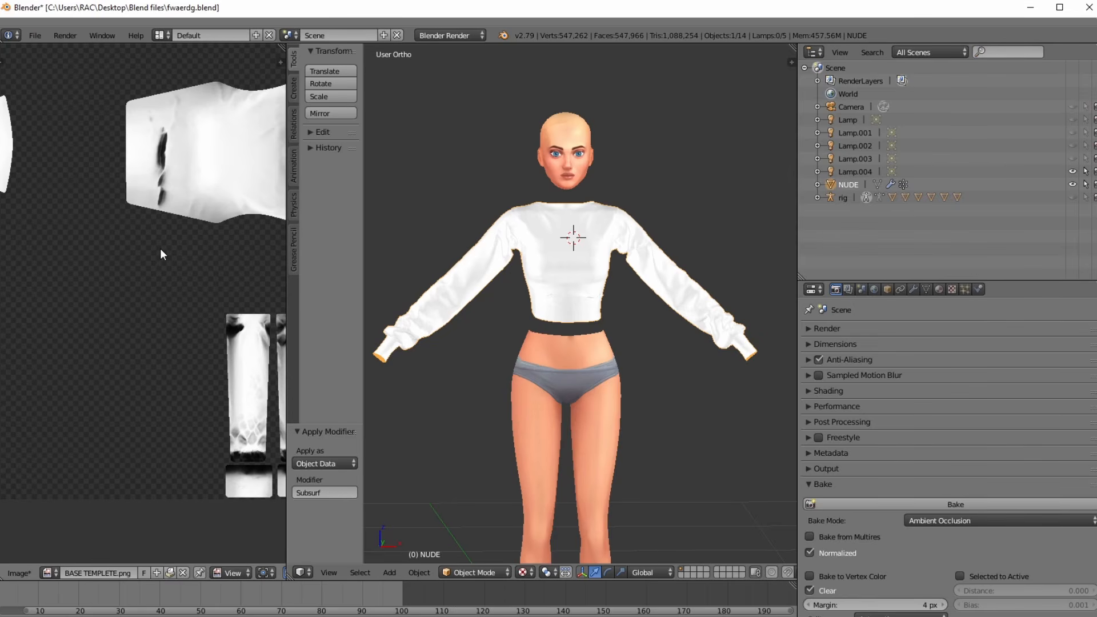
middle_click_drag(155, 244, 87, 174)
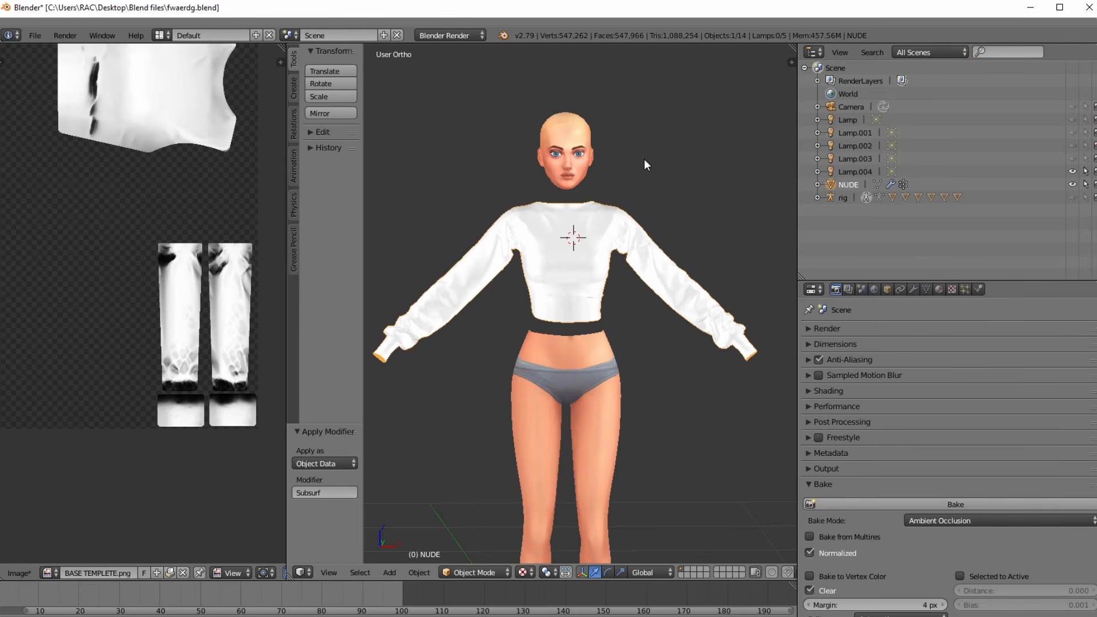
middle_click_drag(251, 233, 89, 159)
middle_click_drag(177, 266, 86, 430)
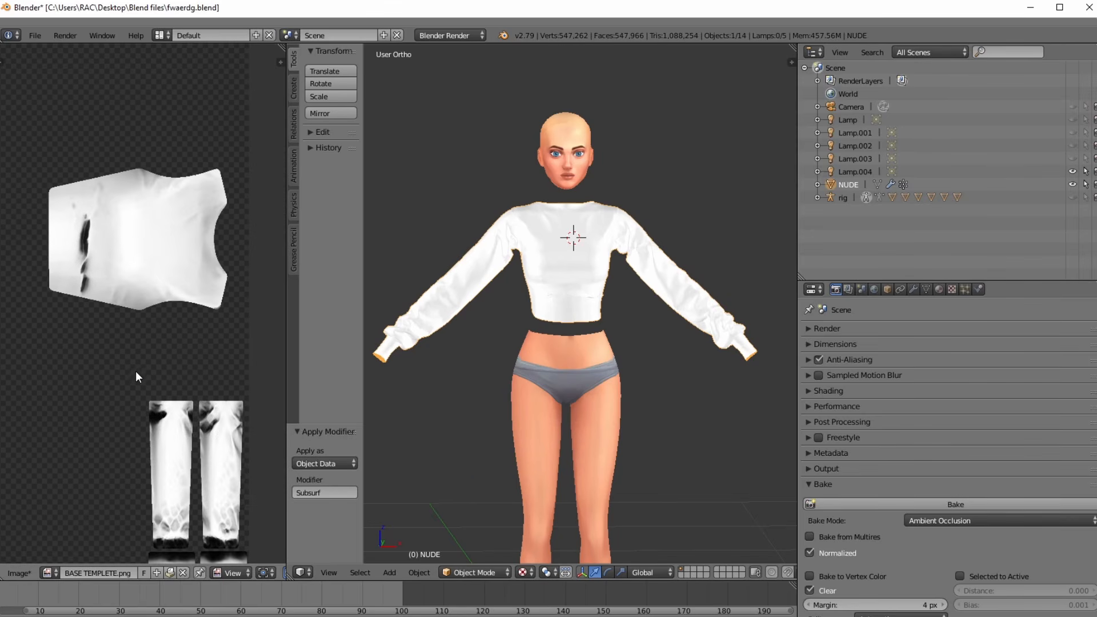
middle_click_drag(127, 372, 89, 253)
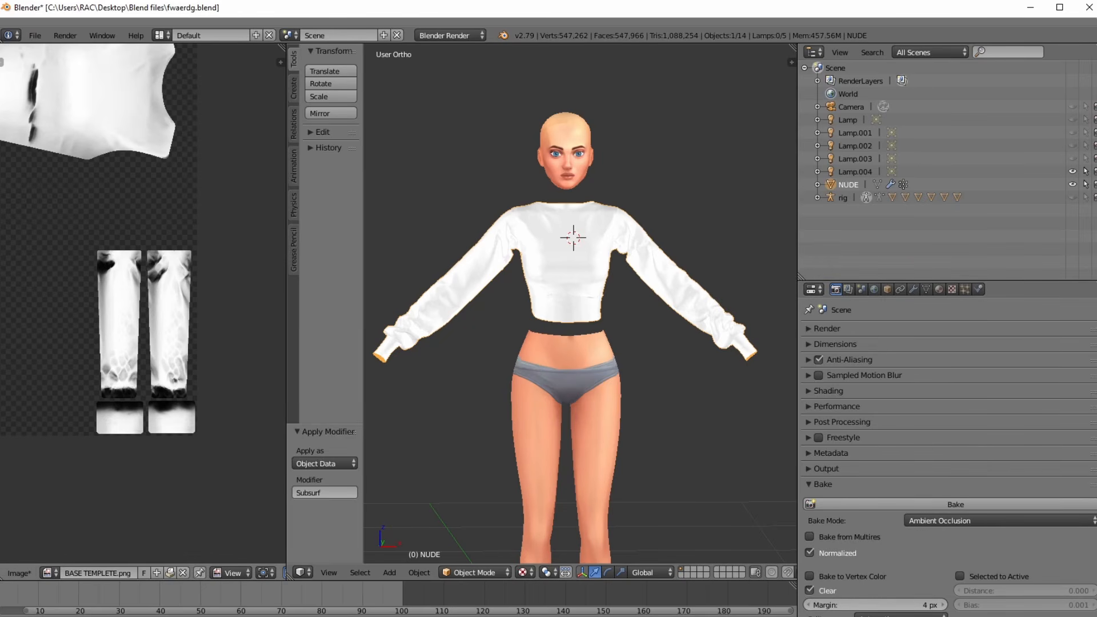
middle_click_drag(87, 156, 130, 247)
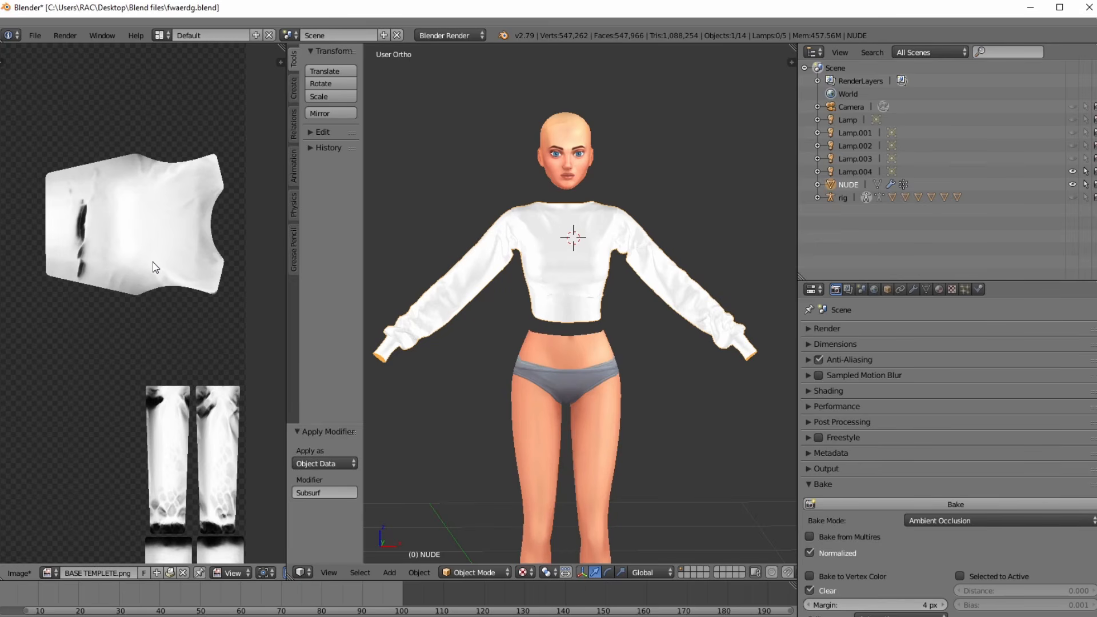
scroll(87, 290, "down", 3)
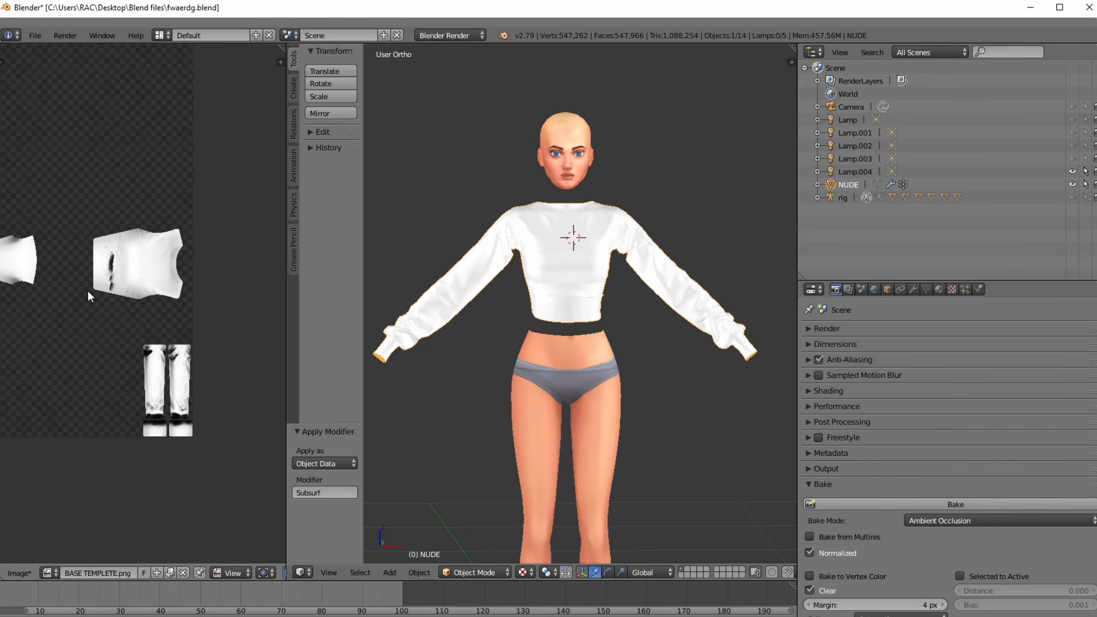
scroll(88, 290, "down", 1)
middle_click_drag(120, 402, 151, 407)
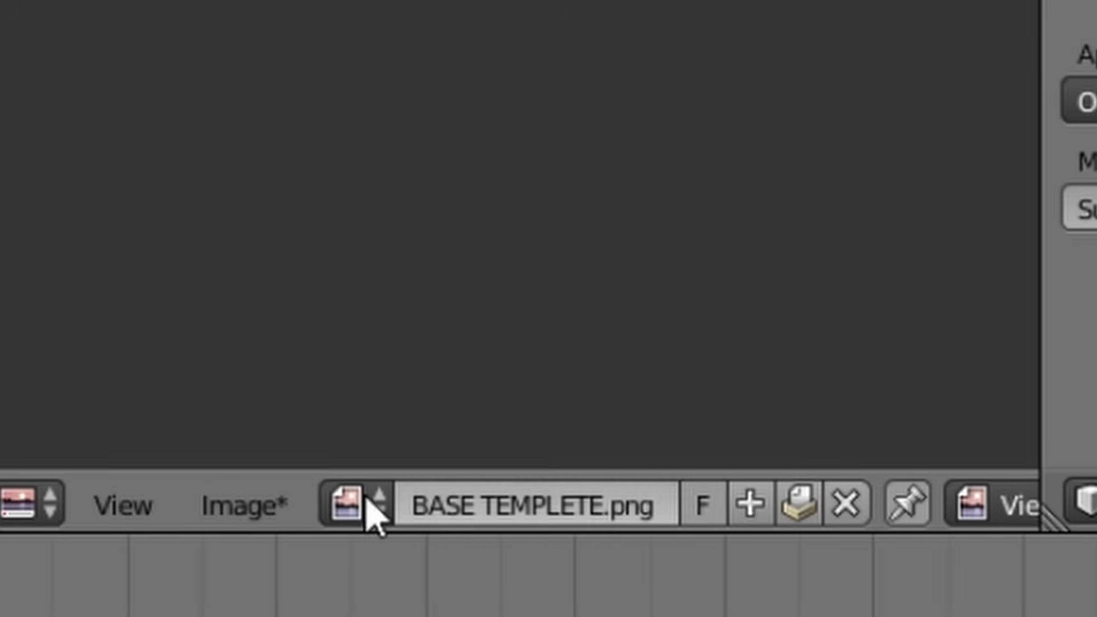
- Save the baked image as LISA TREXTURE.png in the Documents folder, as RGBA PNG with 16-bit color depth and 100% compression
scroll(708, 506, "down", 1)
scroll(721, 496, "down", 3)
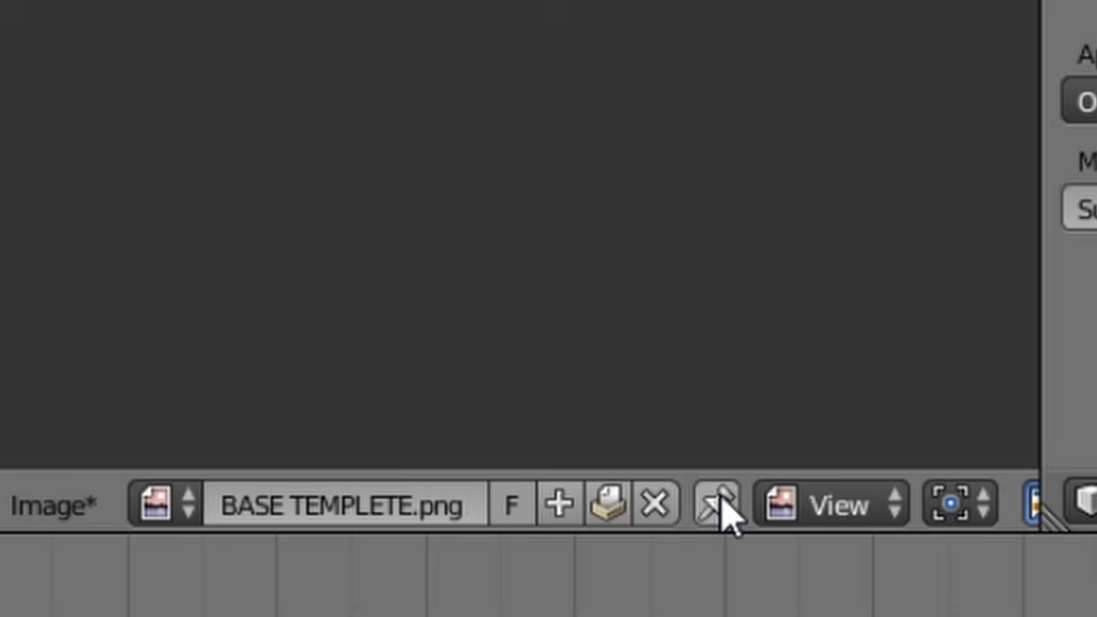
scroll(721, 496, "up", 4)
left_click(255, 499)
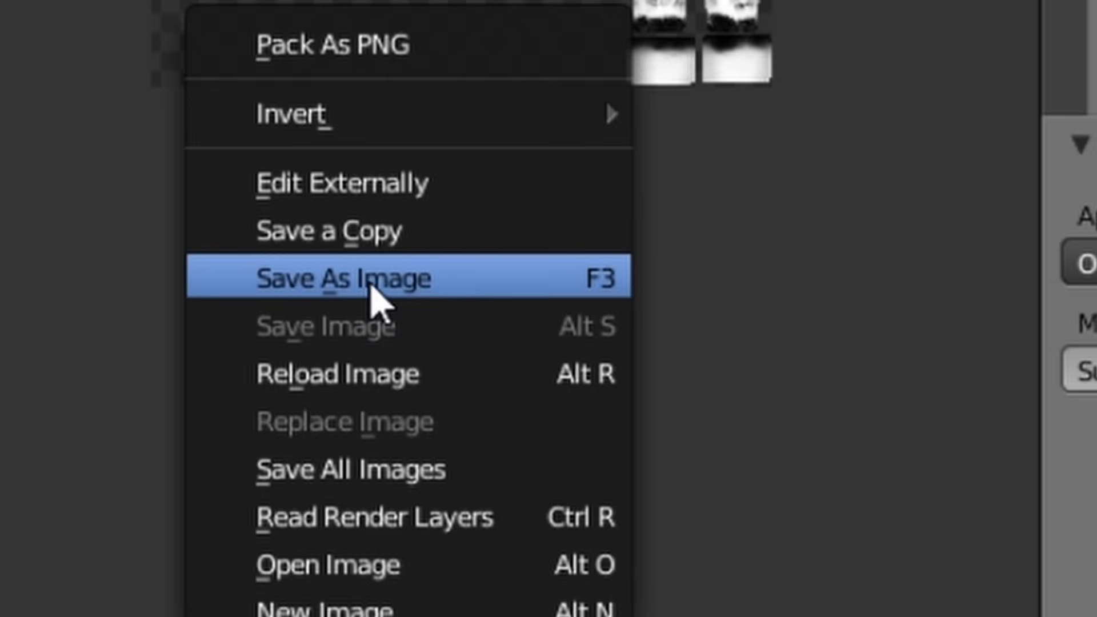
left_click(371, 289)
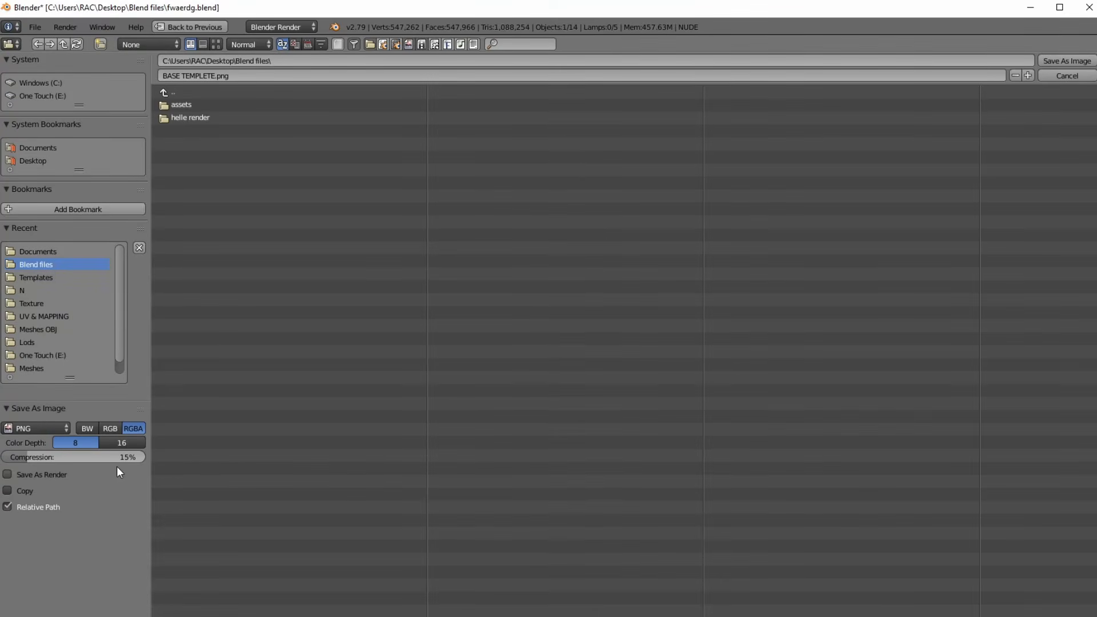
left_click(43, 252)
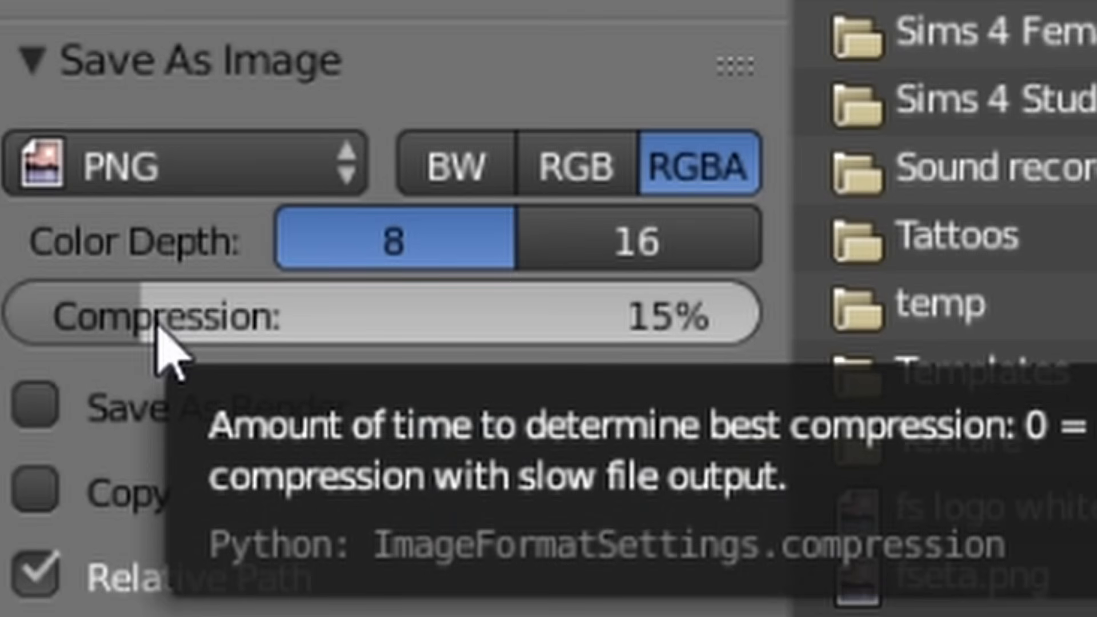
left_click_drag(157, 327, 280, 308)
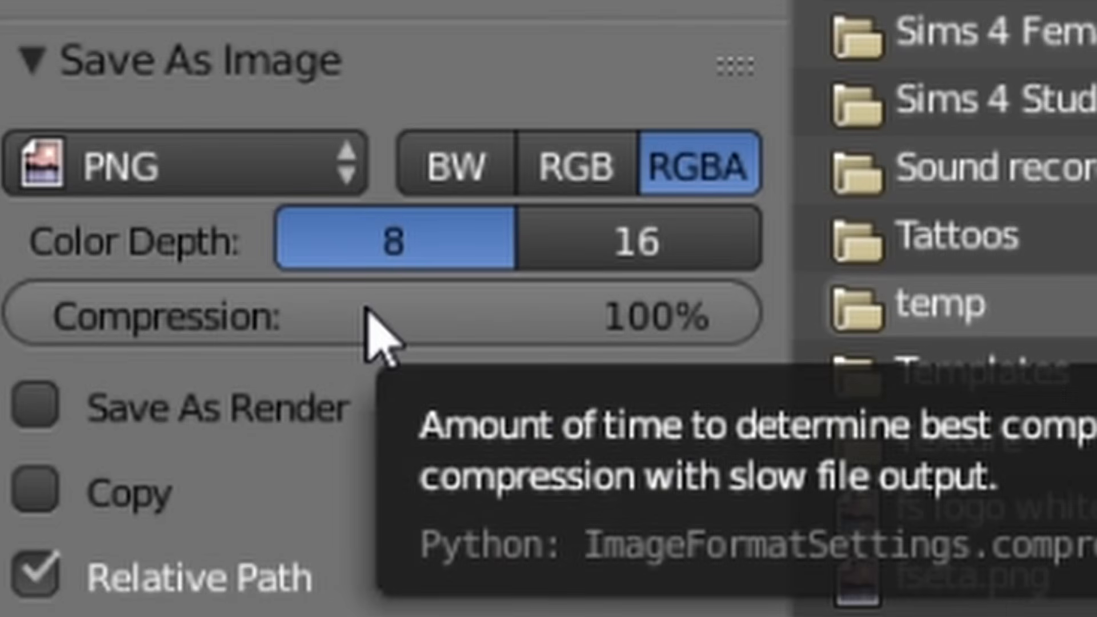
left_click(586, 242)
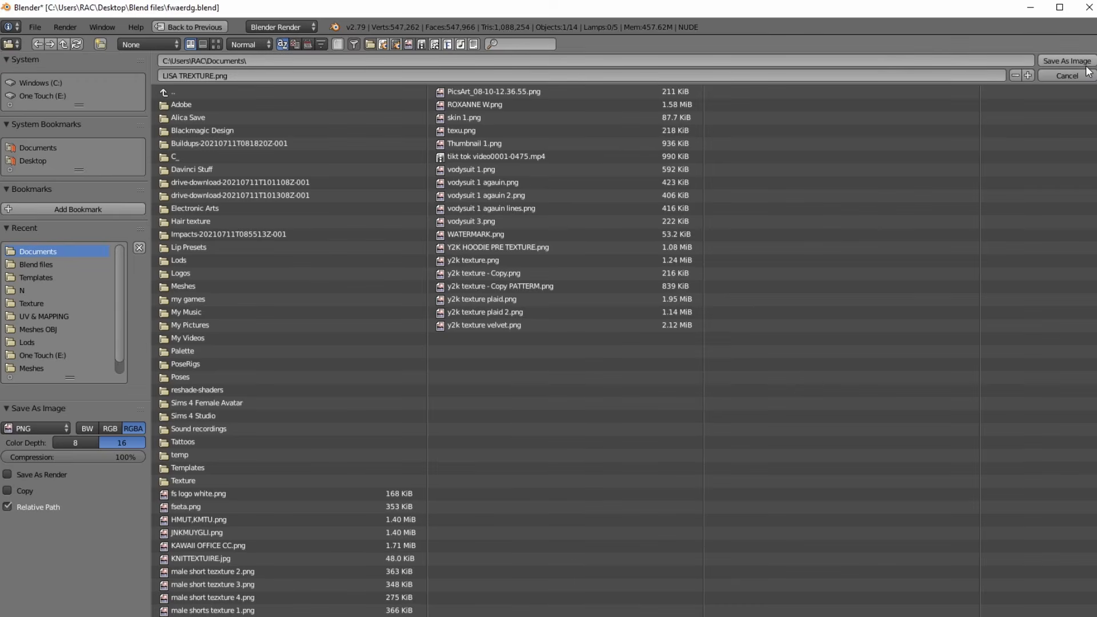
left_click(1066, 61)
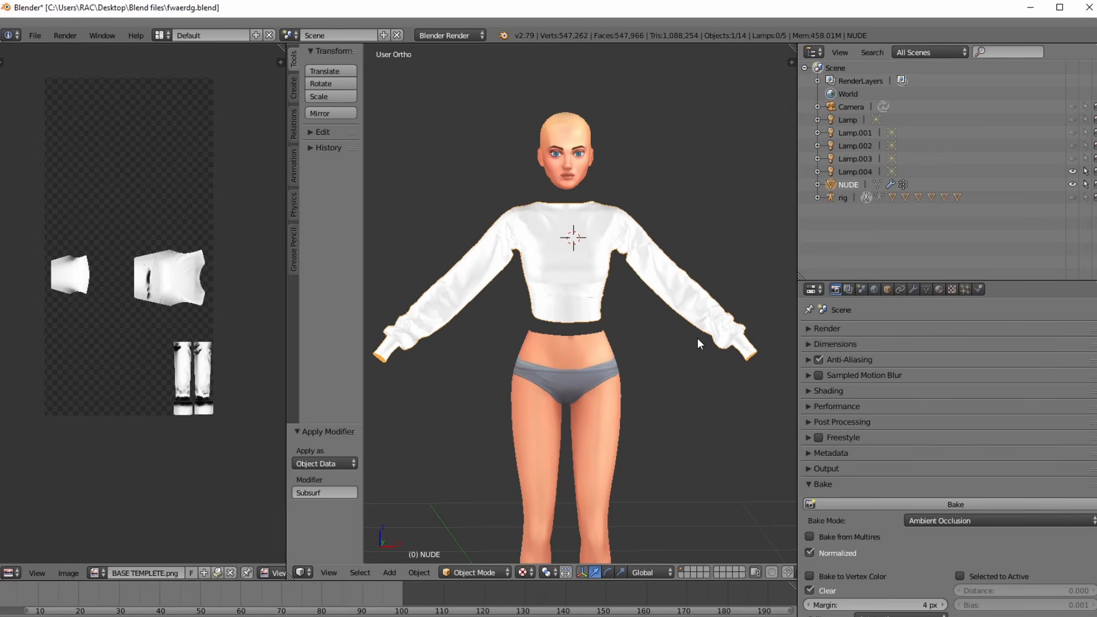
- Switch to the top's package in Sims 4 Studio and make its Shadow, Specular and Normal textures blank, checking Emission too
left_click(496, 616)
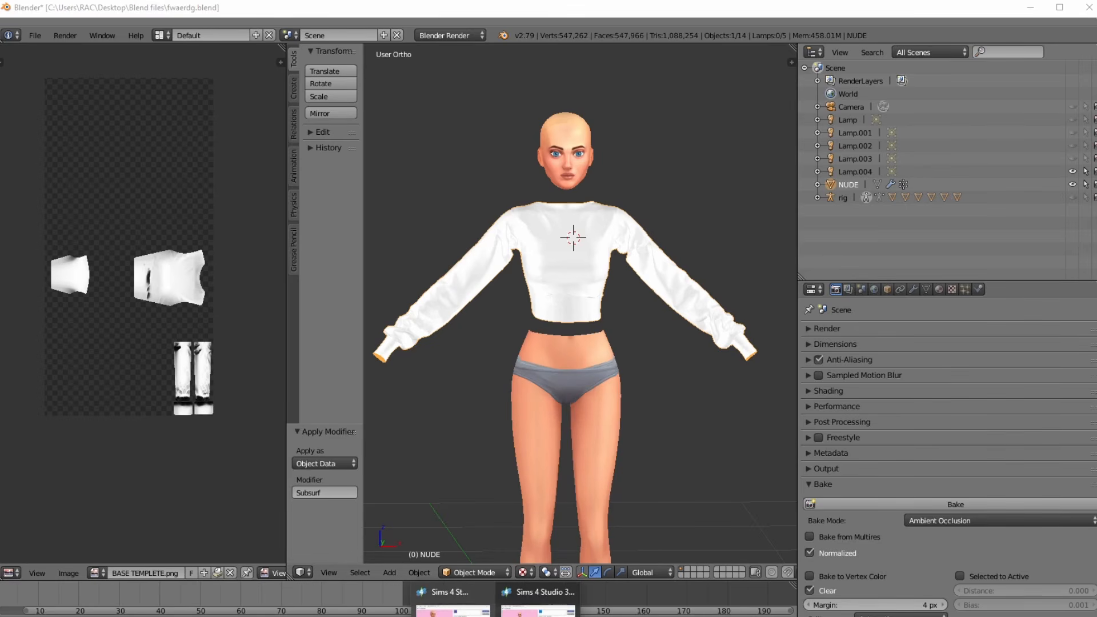
left_click(481, 606)
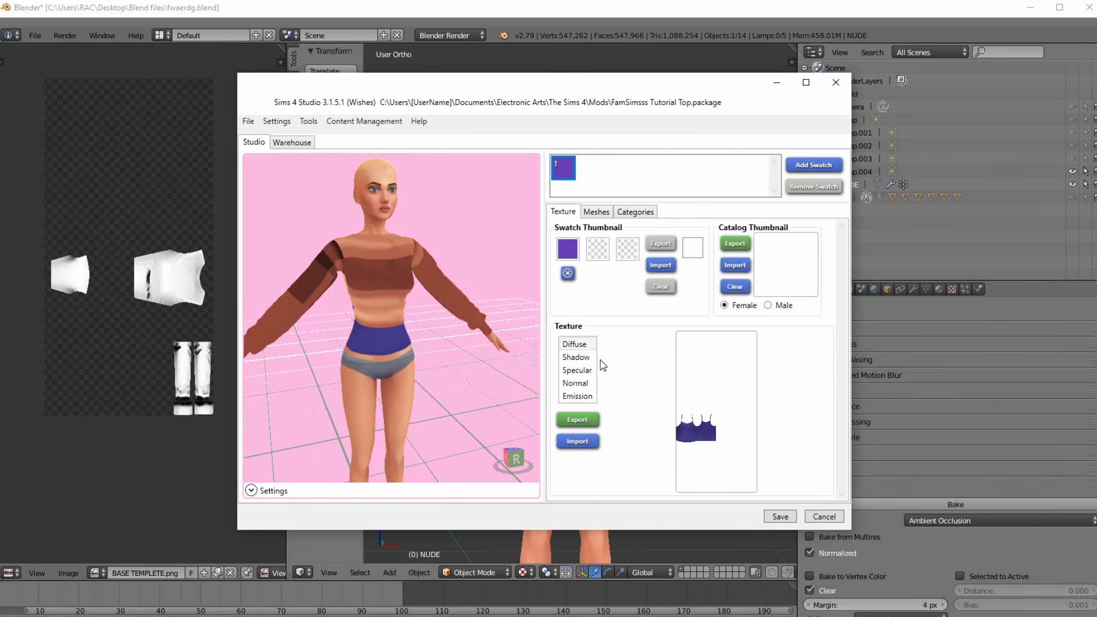
left_click(580, 358)
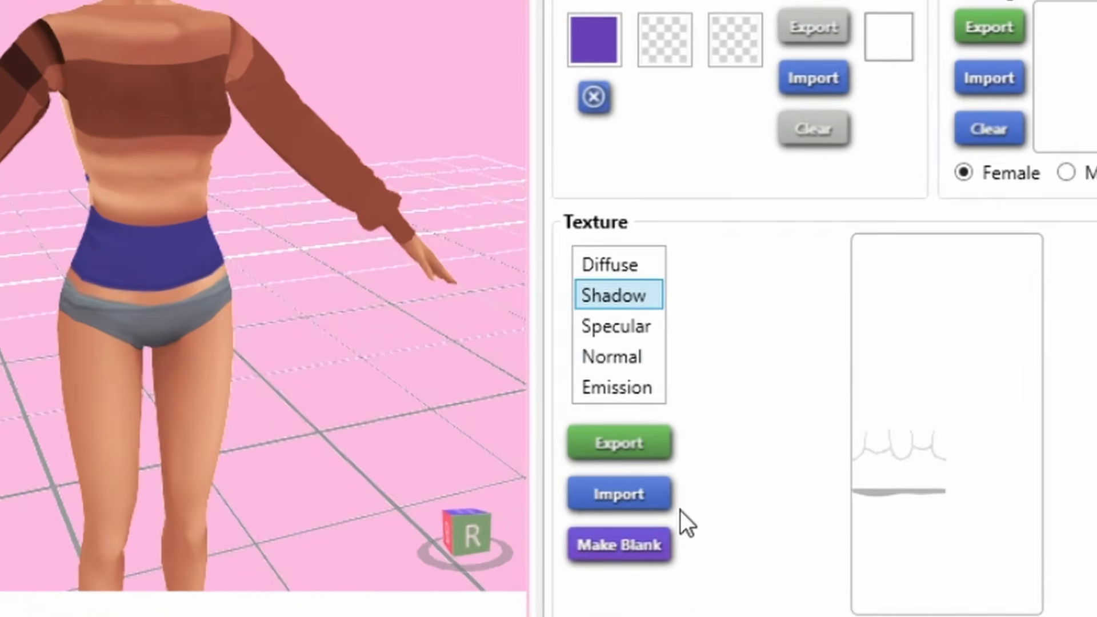
left_click(641, 547)
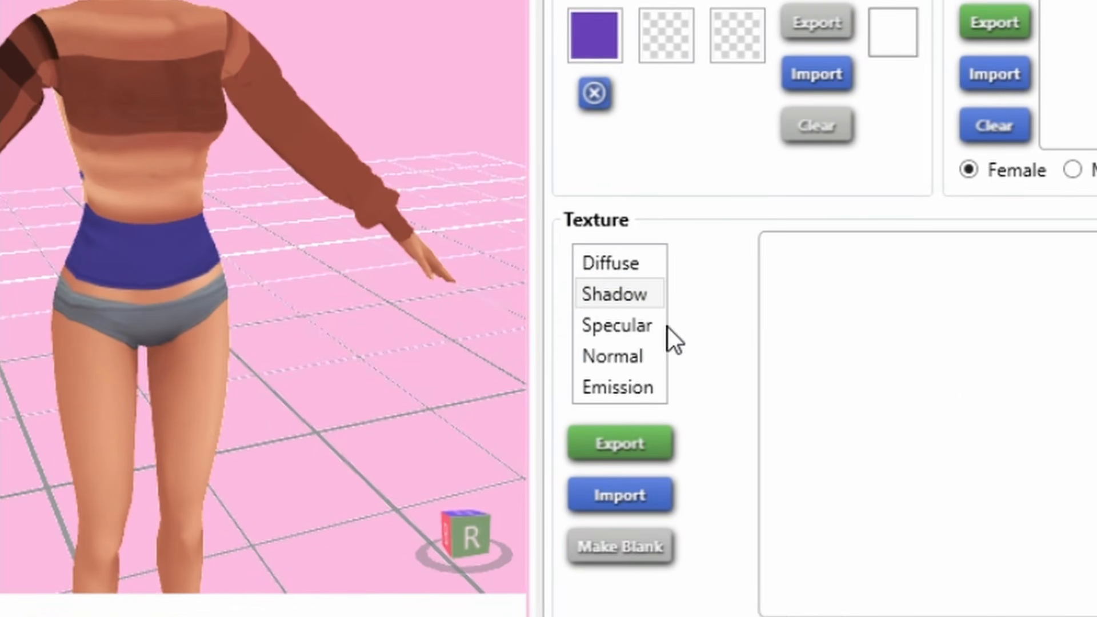
left_click(657, 326)
left_click(621, 547)
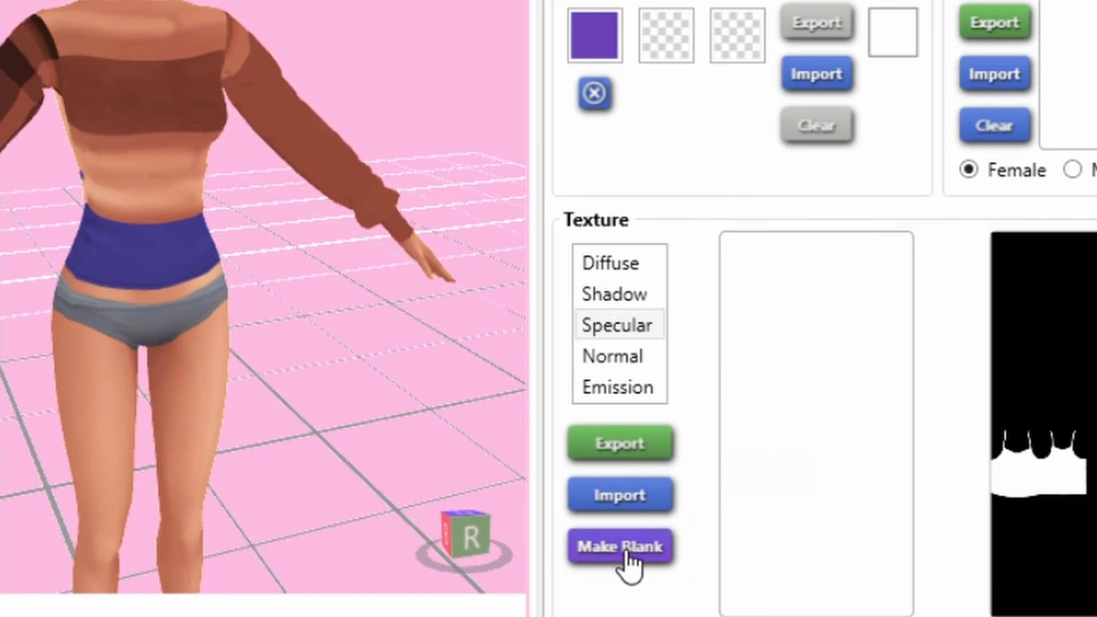
left_click(625, 357)
left_click(669, 532)
left_click(650, 394)
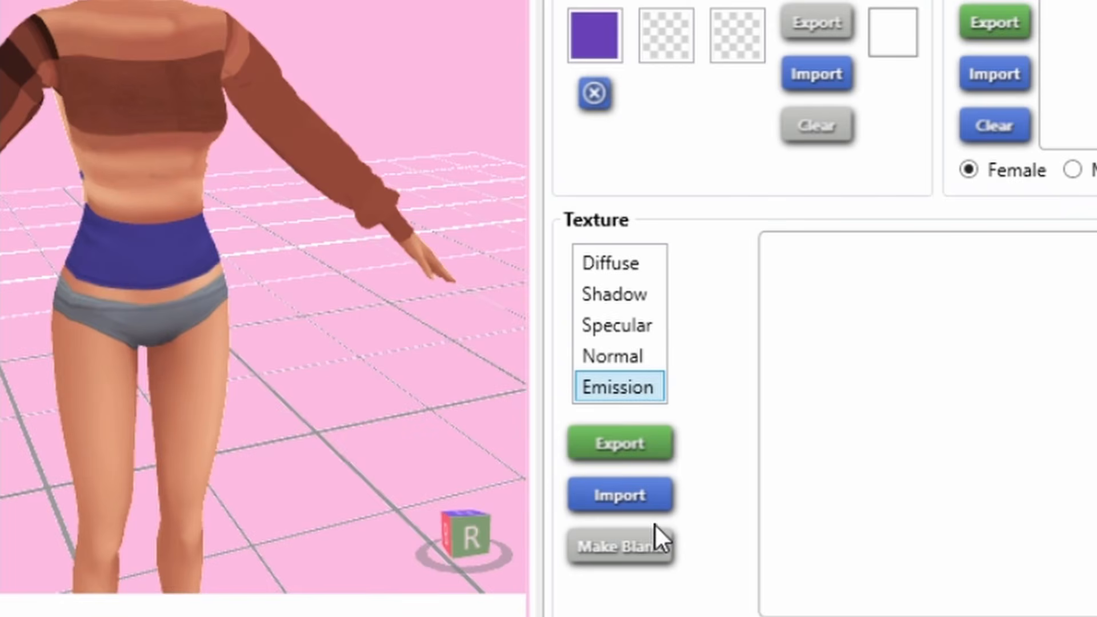
- Import the baked texture as the top's Diffuse texture and sample the swatch thumbnail color from the white top in the preview
left_click(602, 297)
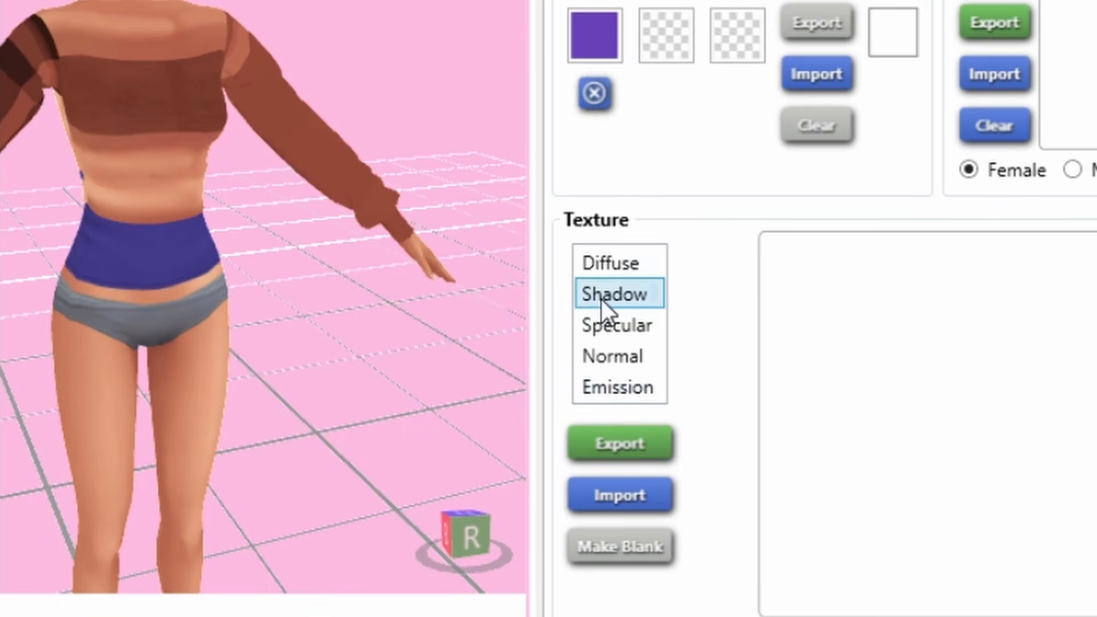
left_click(609, 264)
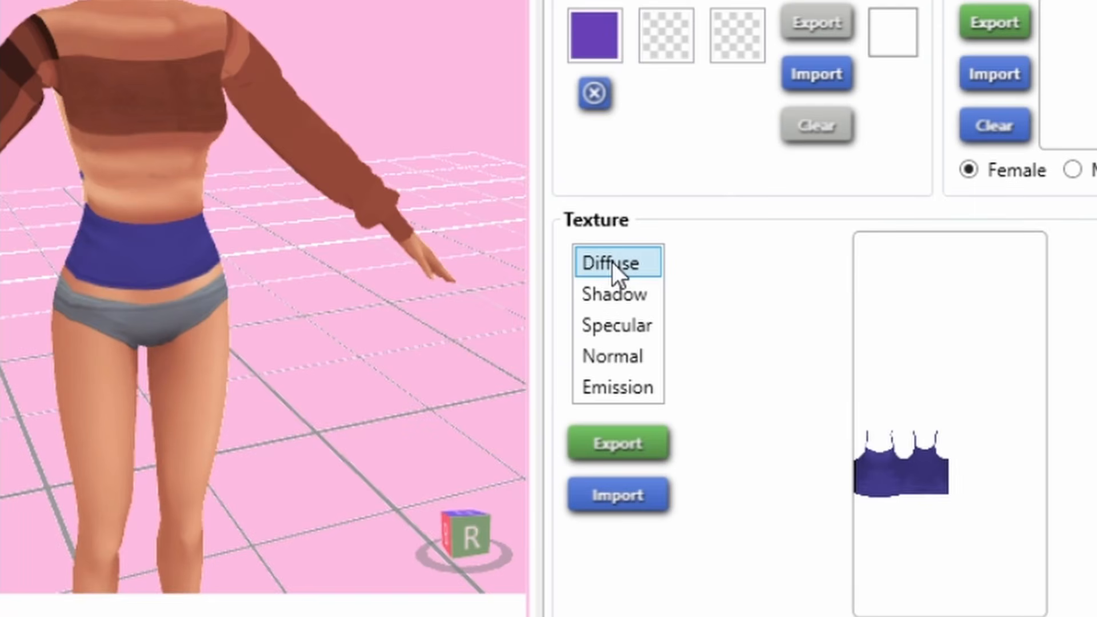
left_click(640, 498)
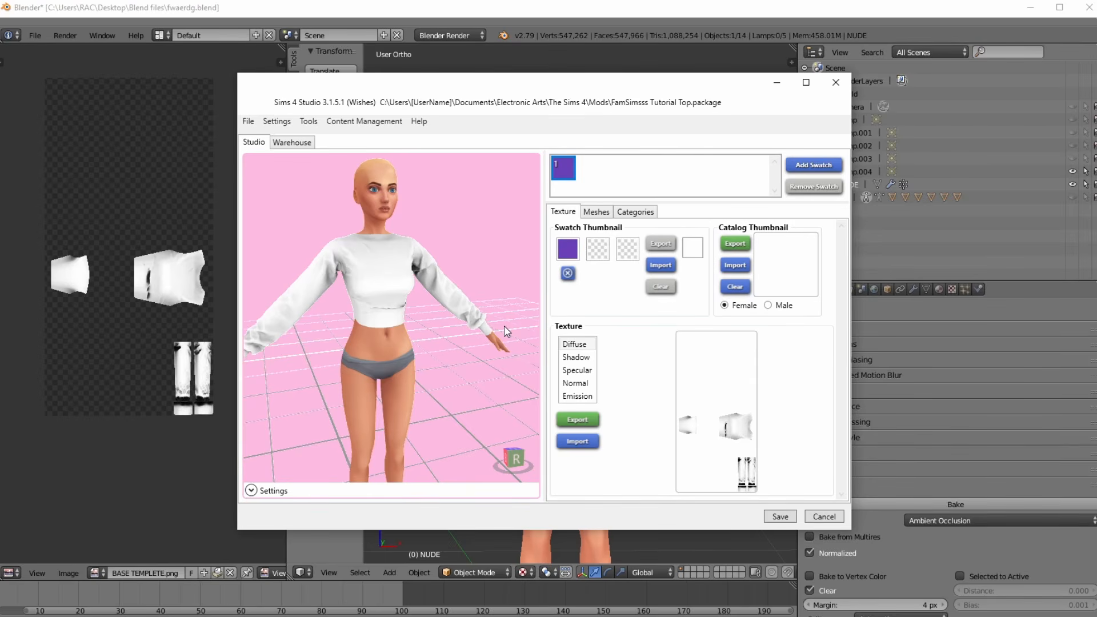
right_click_drag(511, 339, 372, 311)
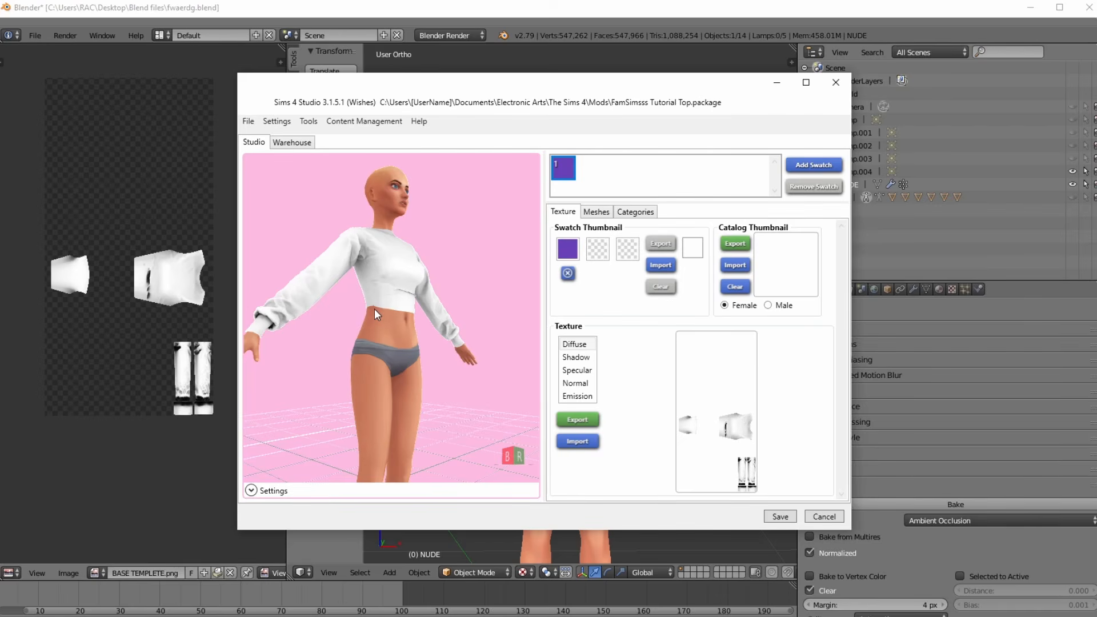
left_click_drag(562, 245, 401, 246)
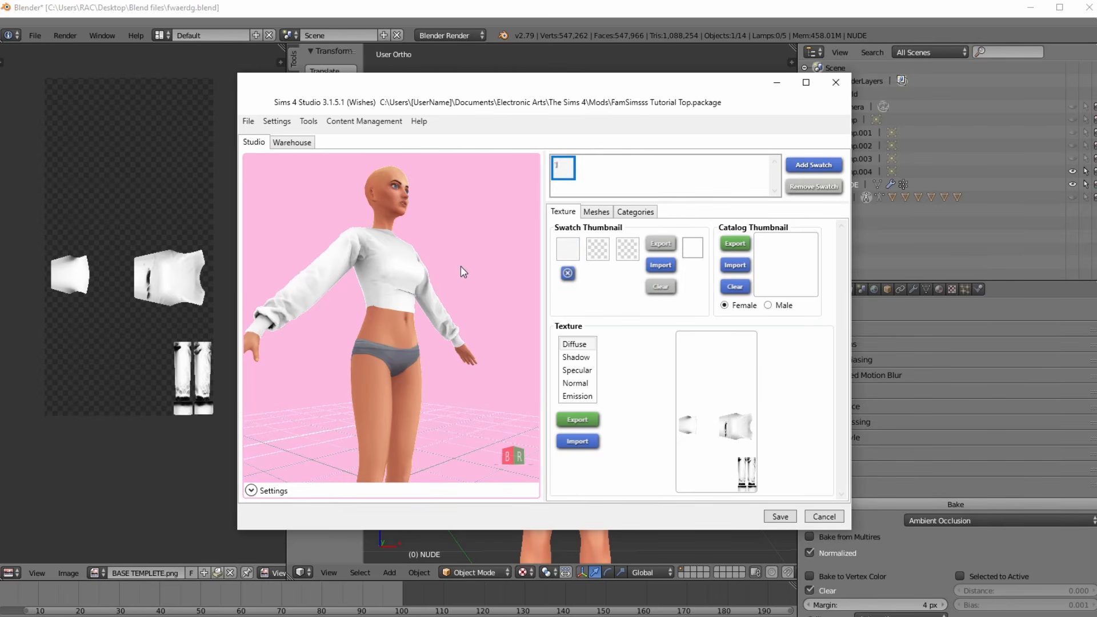
- Import the crazy-face image from the Downloads folder as the top's catalog thumbnail
right_click_drag(461, 266, 337, 393)
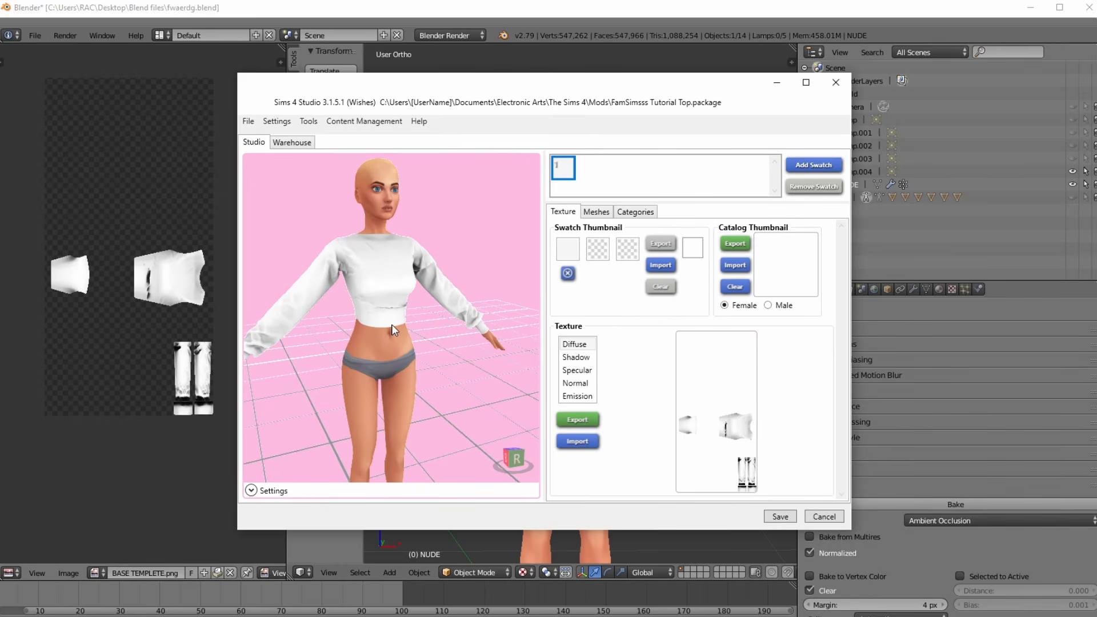
left_click(740, 265)
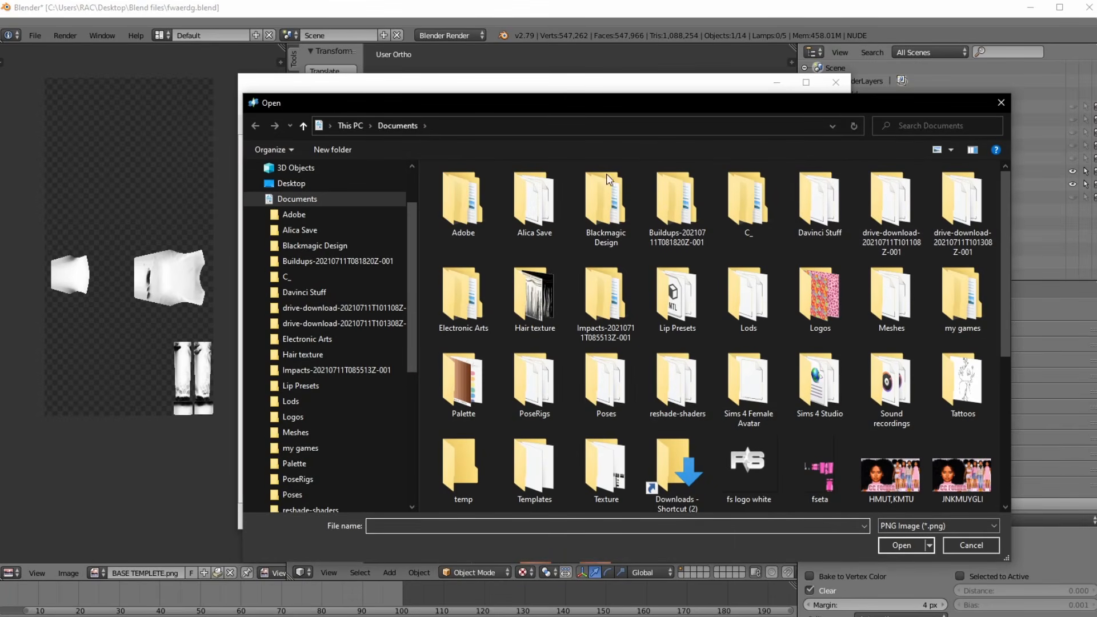
left_click(255, 198)
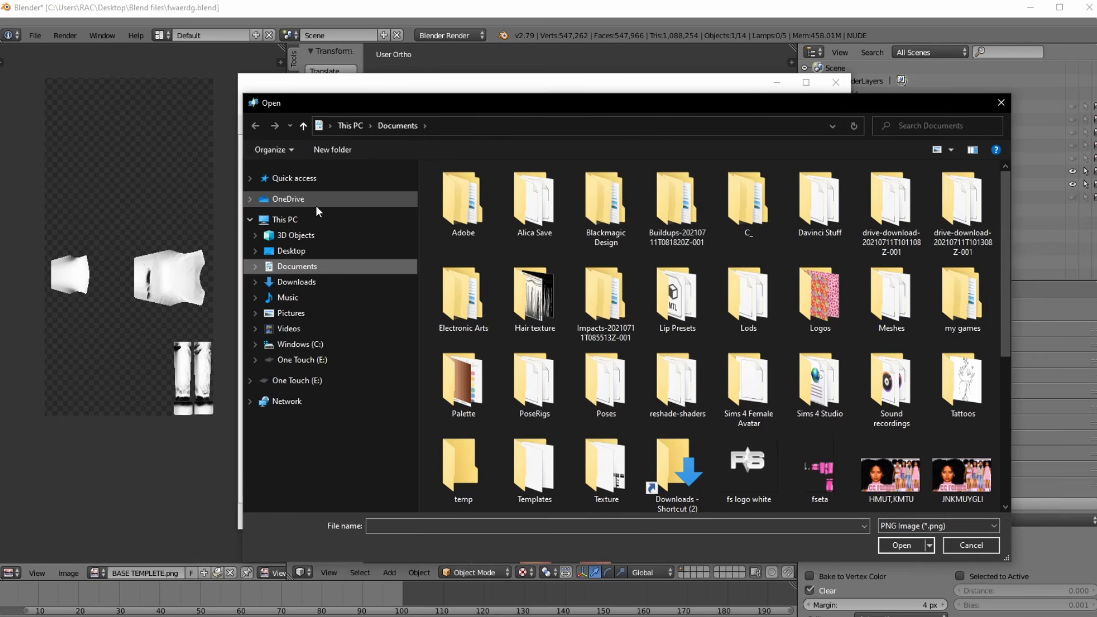
double_click(819, 307)
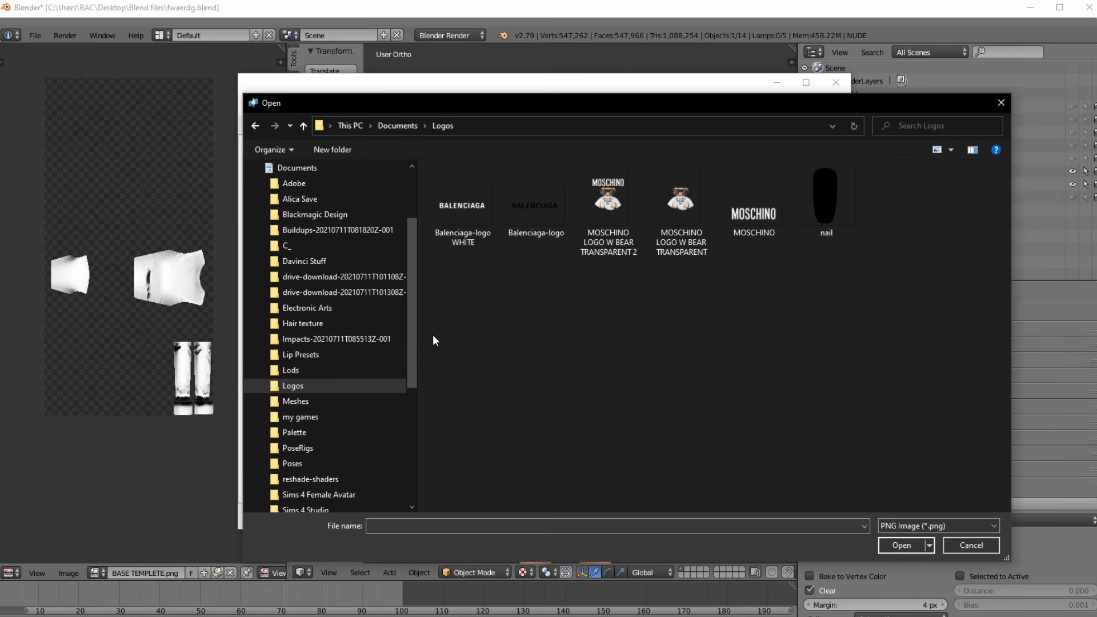
scroll(345, 381, "up", 2)
left_click(256, 267)
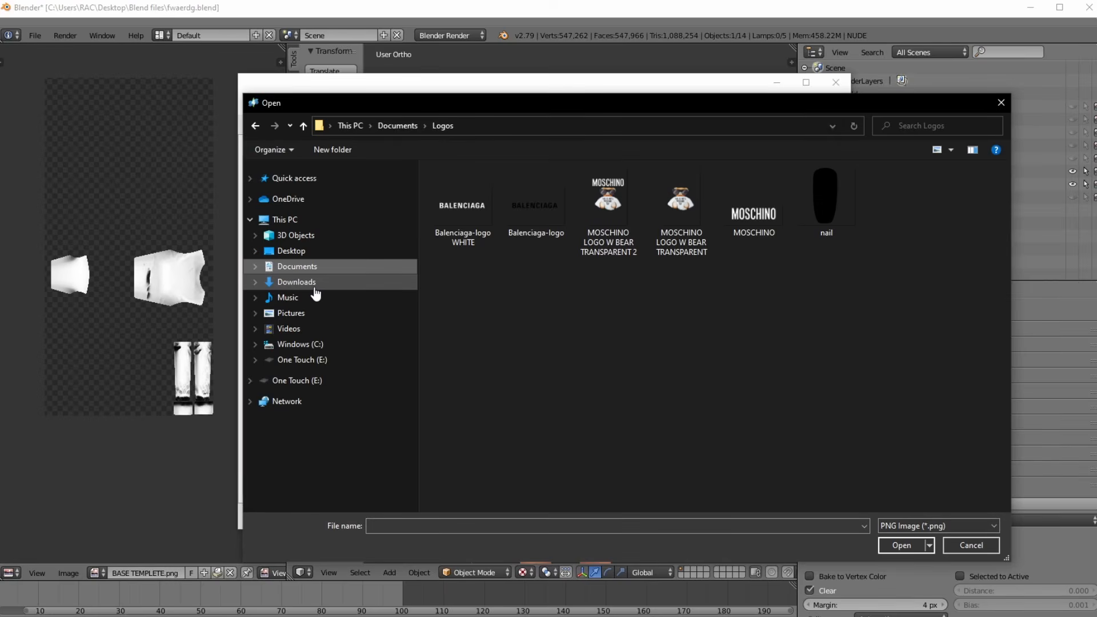
left_click(371, 285)
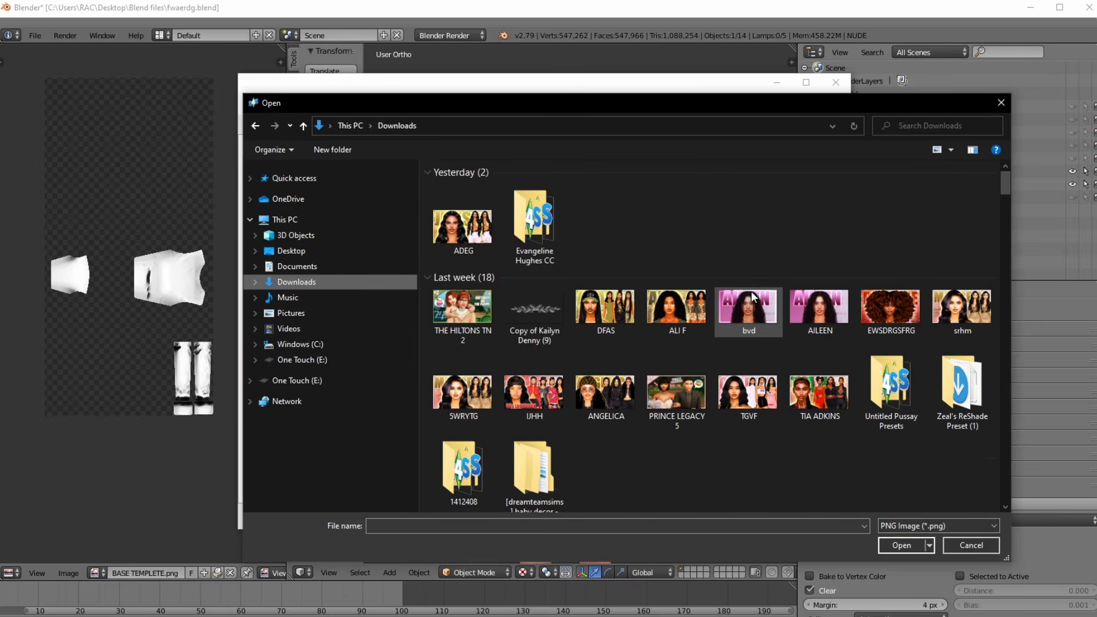
scroll(737, 296, "down", 8)
scroll(730, 304, "down", 3)
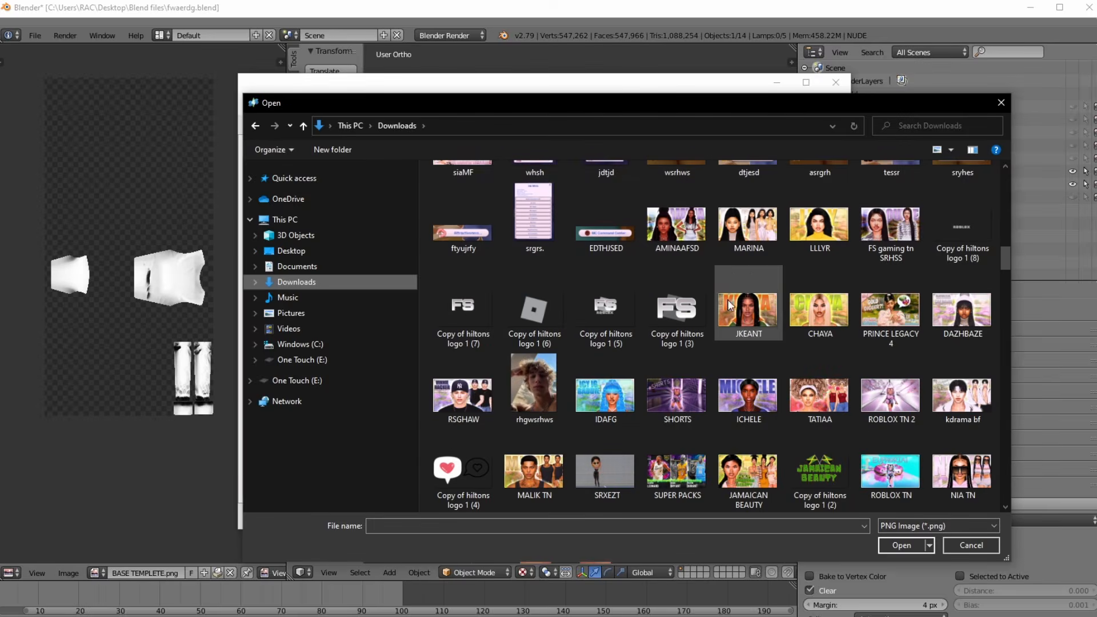
scroll(745, 341, "down", 5)
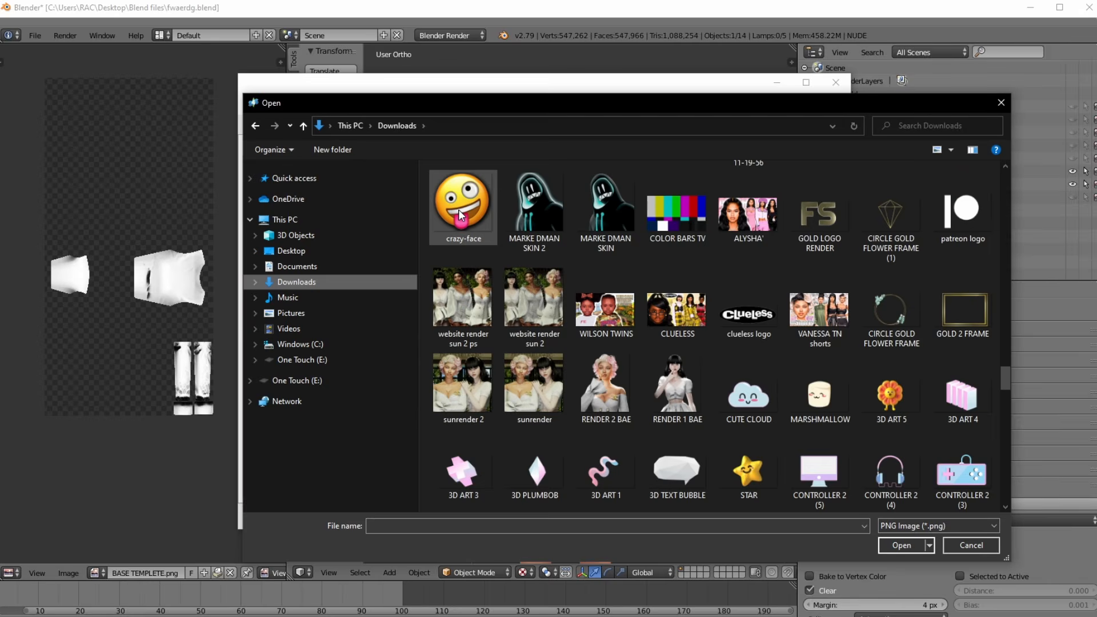
double_click(458, 210)
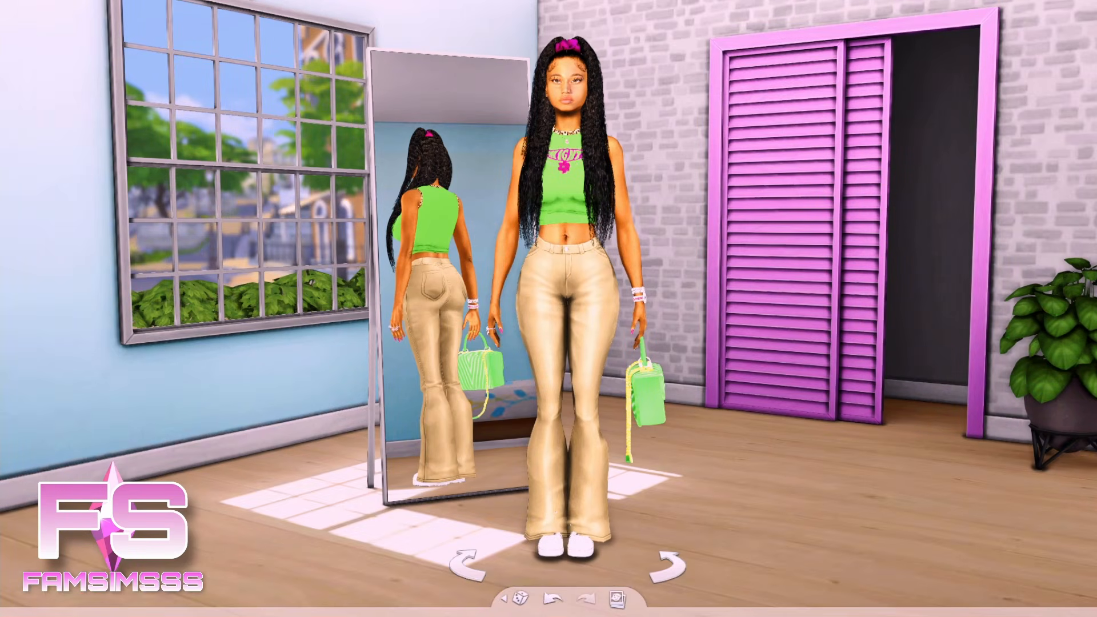
- Switch to Create a Sim in The Sims 4, open the Sim's Tops category and filter it to Custom Content
left_click(581, 277)
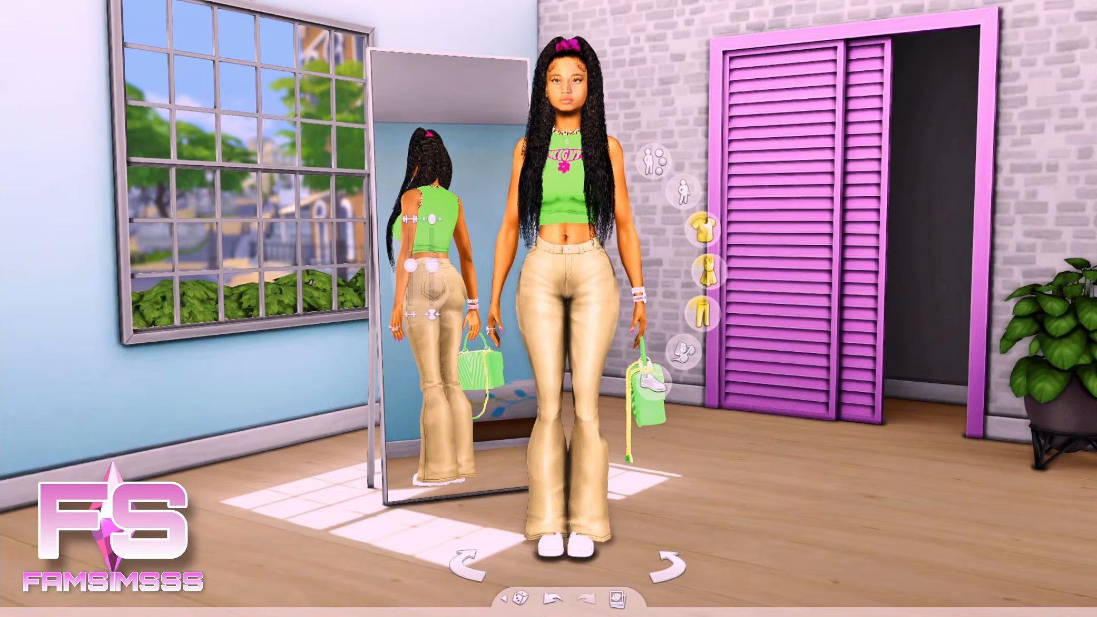
left_click(705, 314)
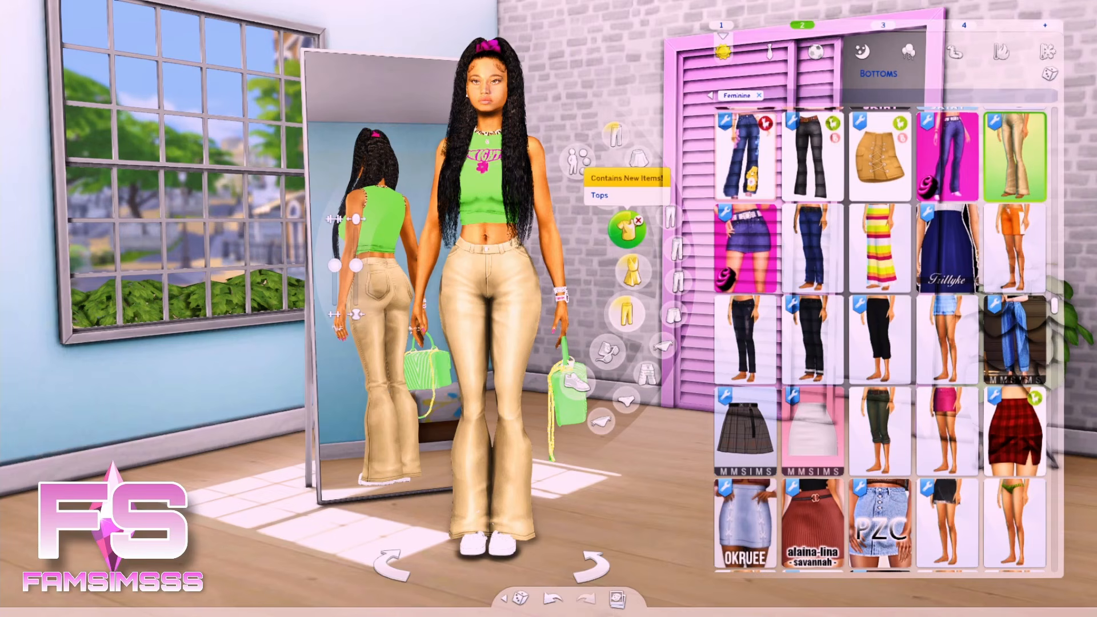
left_click(626, 227)
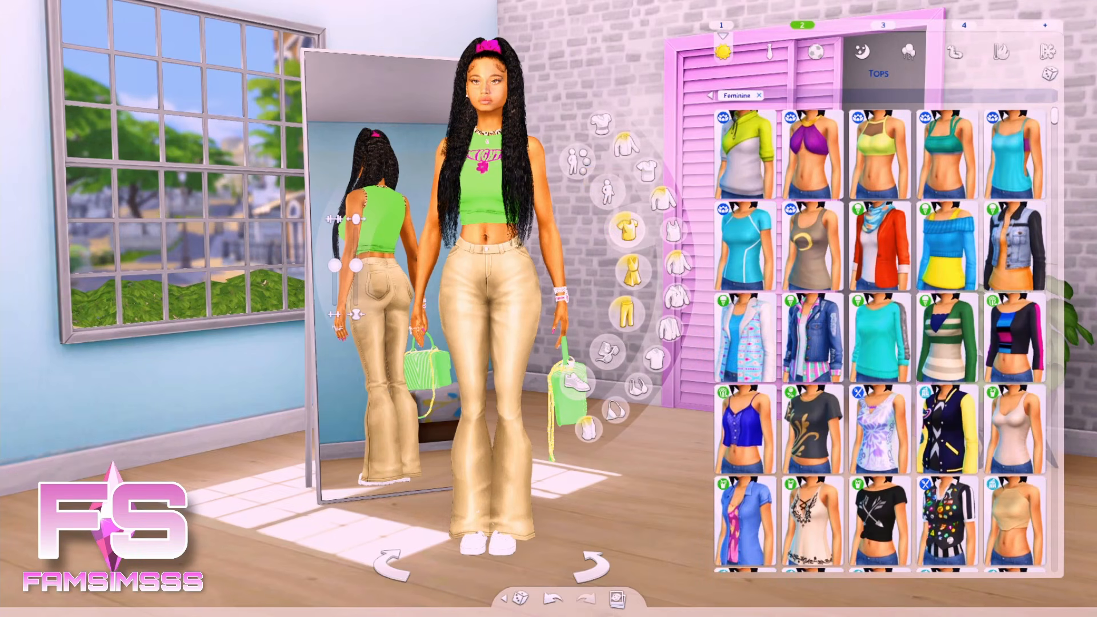
left_click(710, 95)
left_click(637, 272)
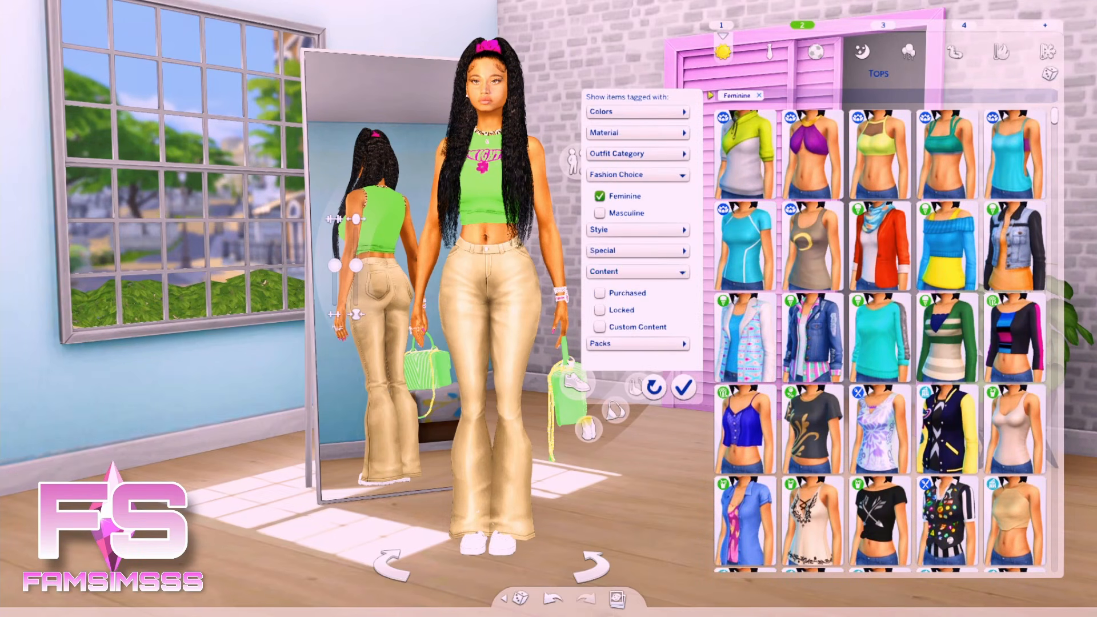
left_click(600, 327)
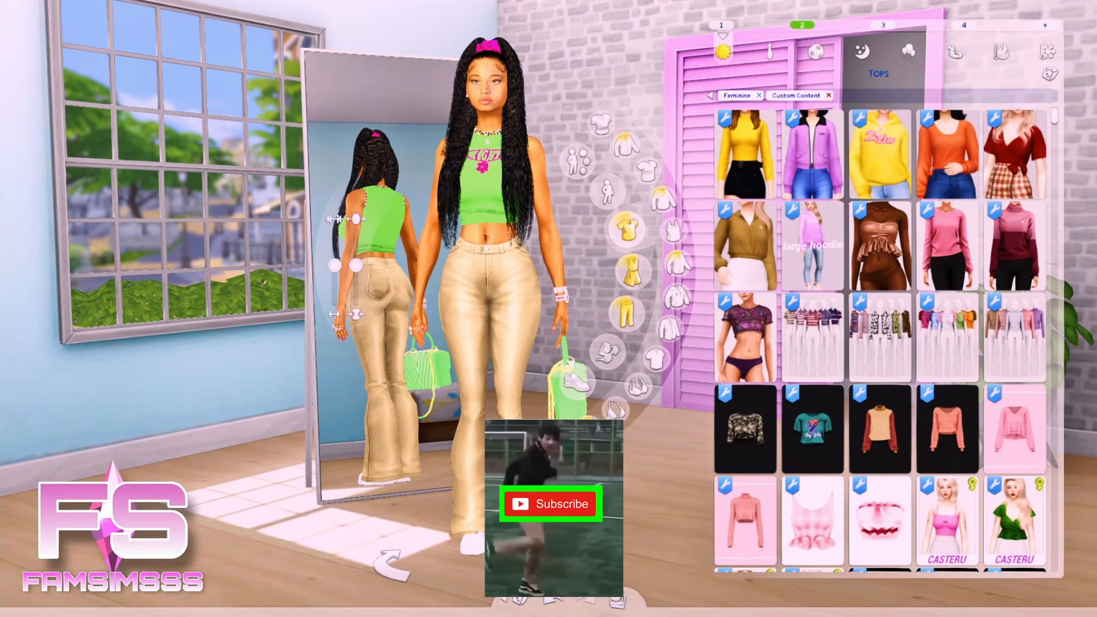
- Find the custom top with the crazy-face thumbnail in the catalog and put it on the Sim
scroll(879, 342, "down", 3)
scroll(880, 343, "down", 5)
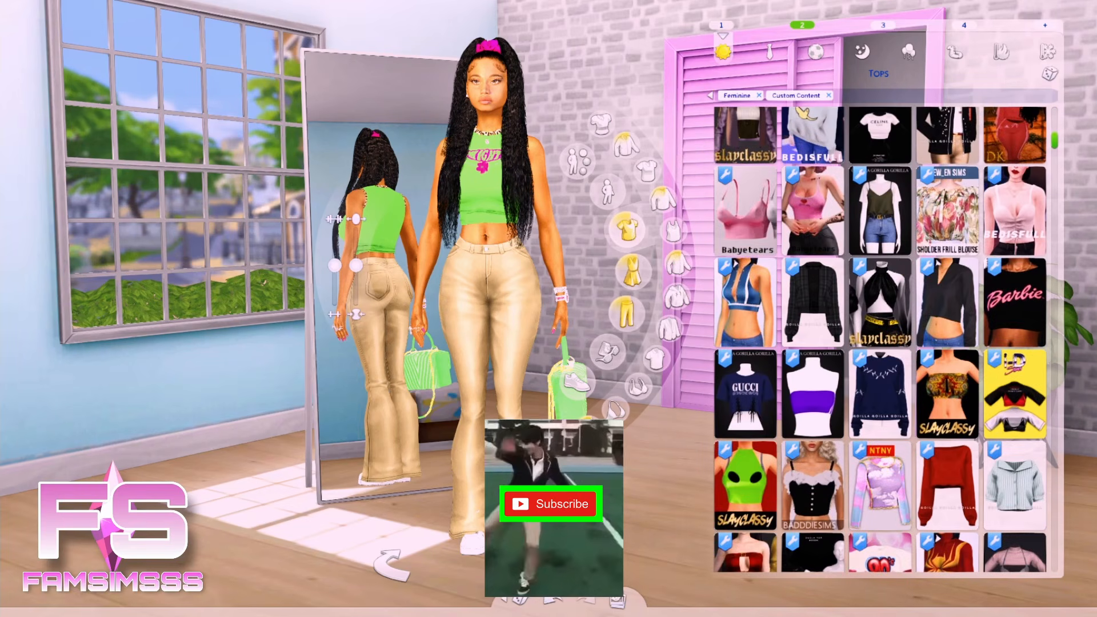
left_click_drag(1055, 140, 1055, 117)
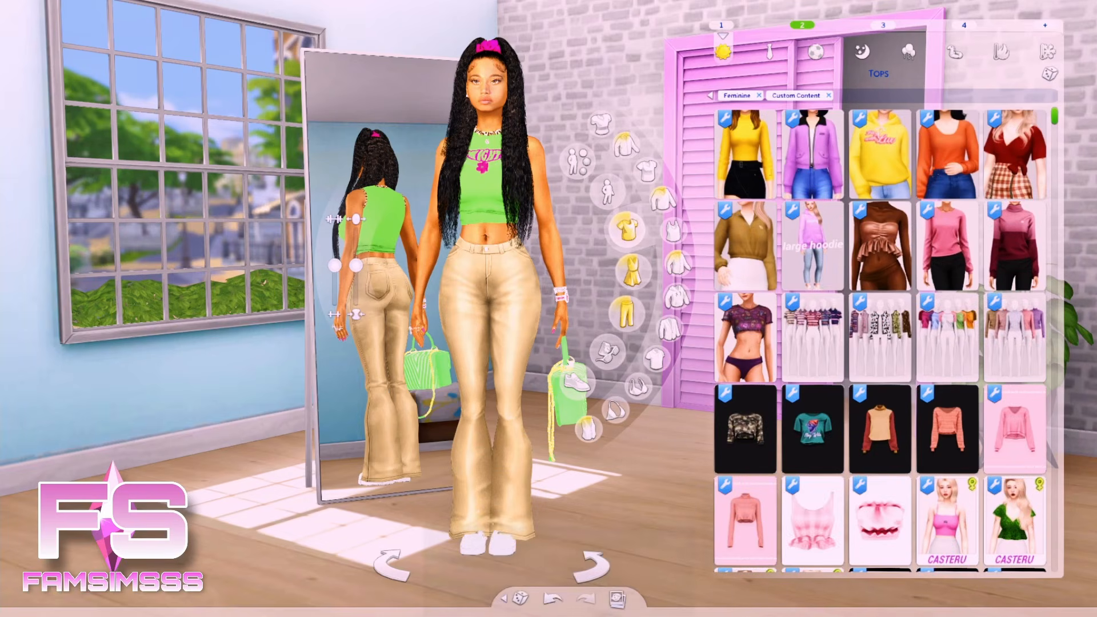
scroll(948, 126, "down", 5)
scroll(880, 342, "down", 10)
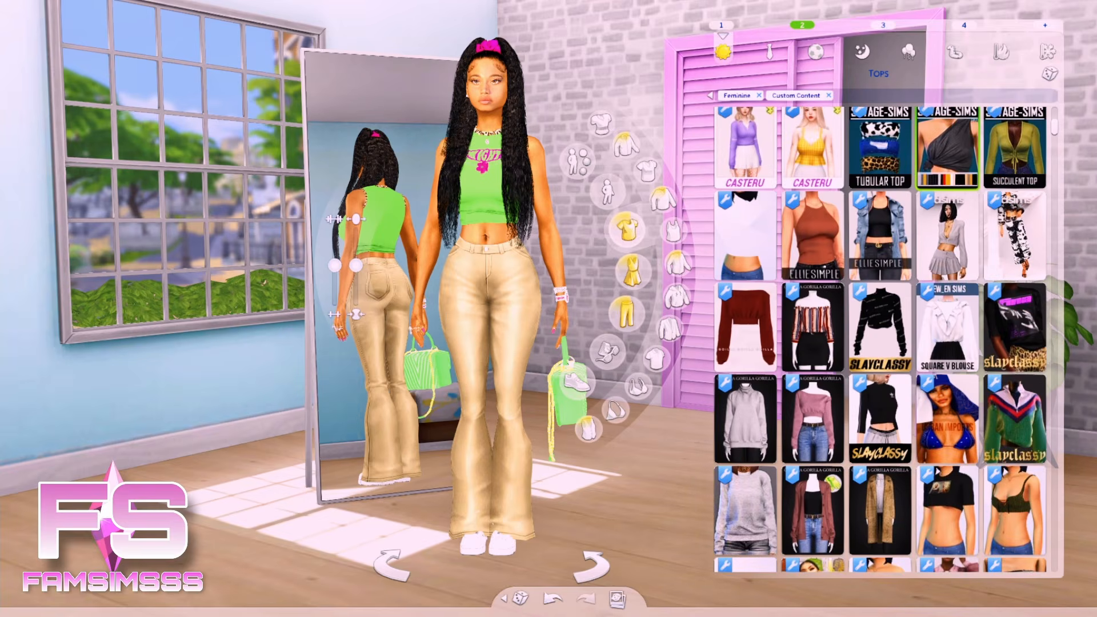
scroll(948, 172, "down", 5)
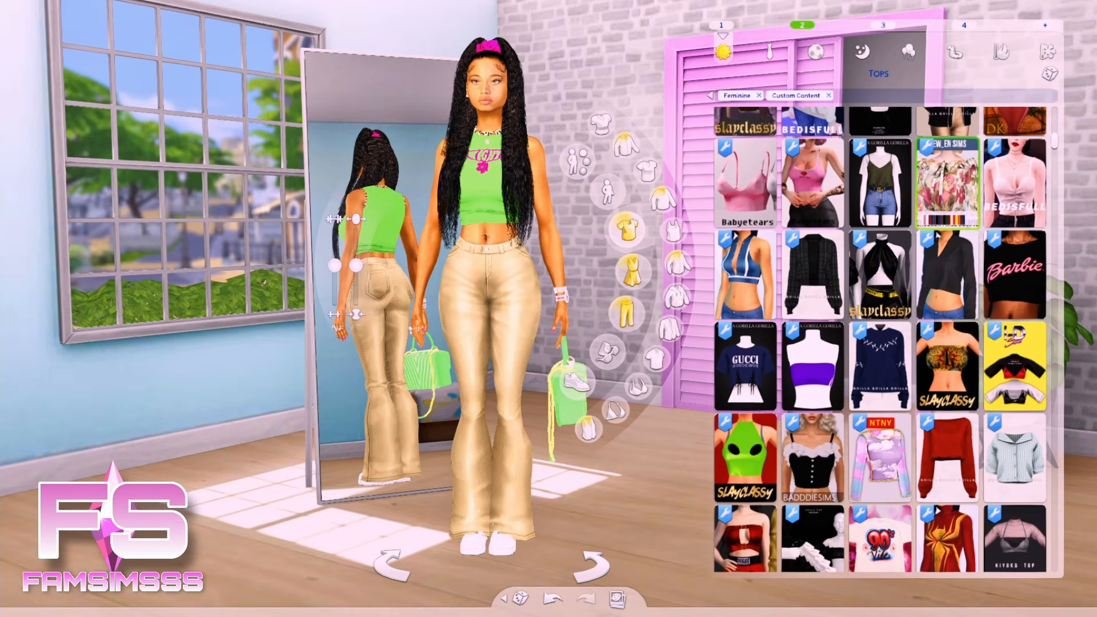
scroll(947, 195, "down", 5)
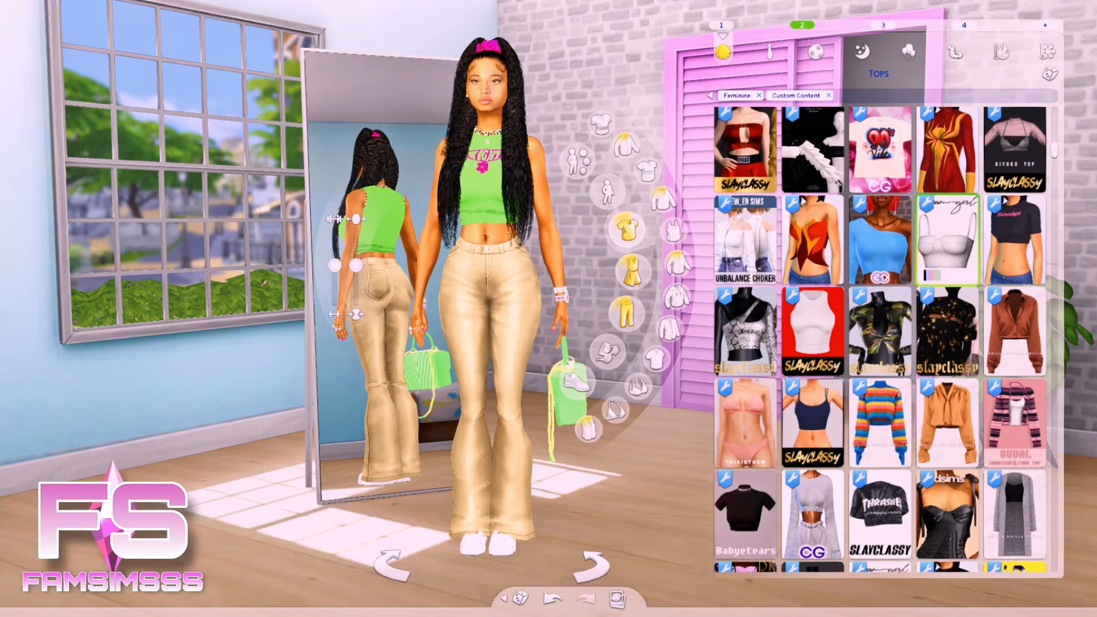
scroll(948, 292, "down", 8)
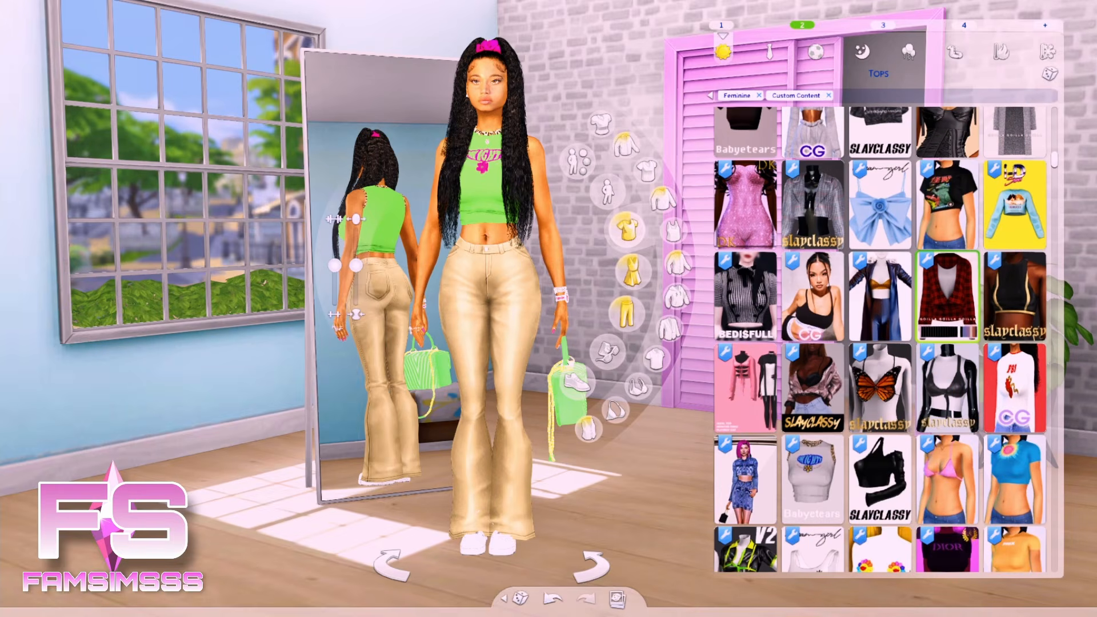
scroll(947, 302, "down", 10)
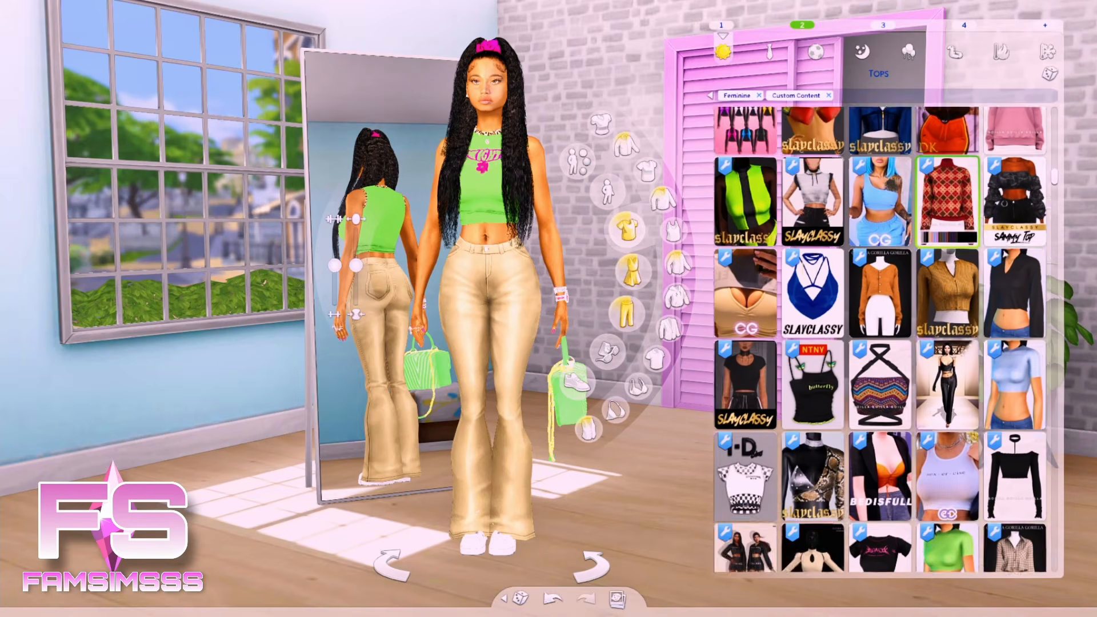
scroll(947, 257, "down", 3)
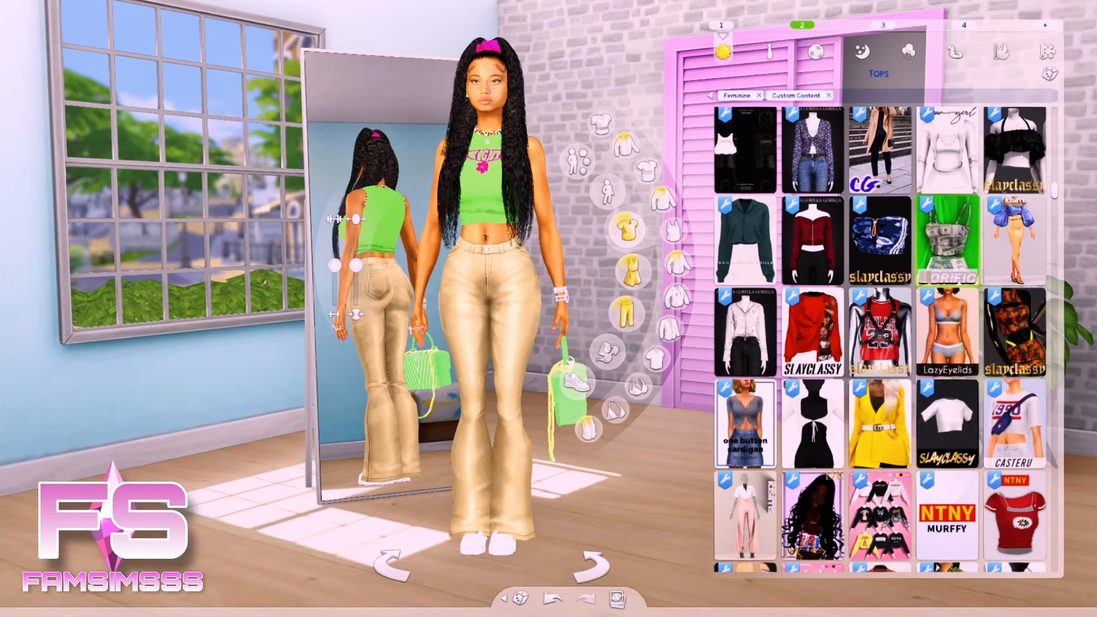
scroll(947, 240, "down", 10)
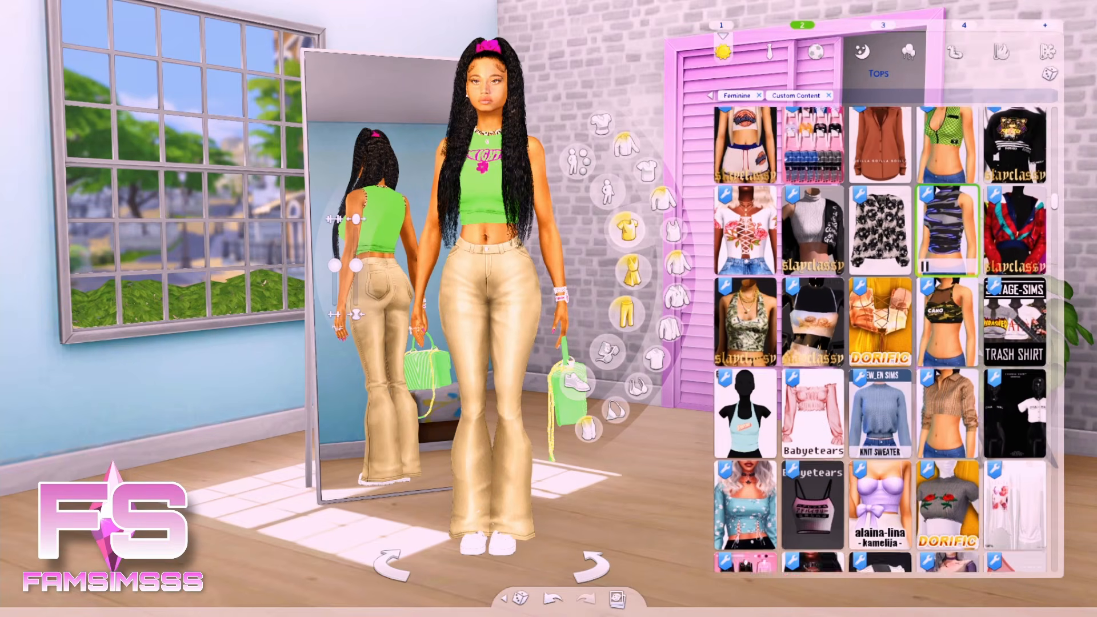
scroll(948, 285, "down", 6)
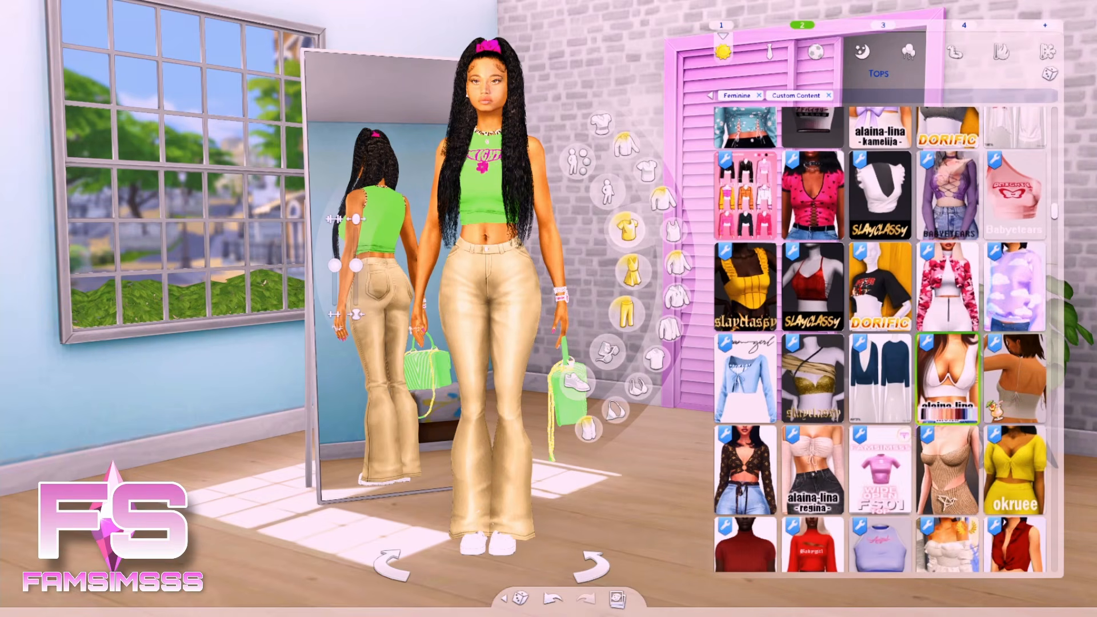
scroll(947, 297, "down", 10)
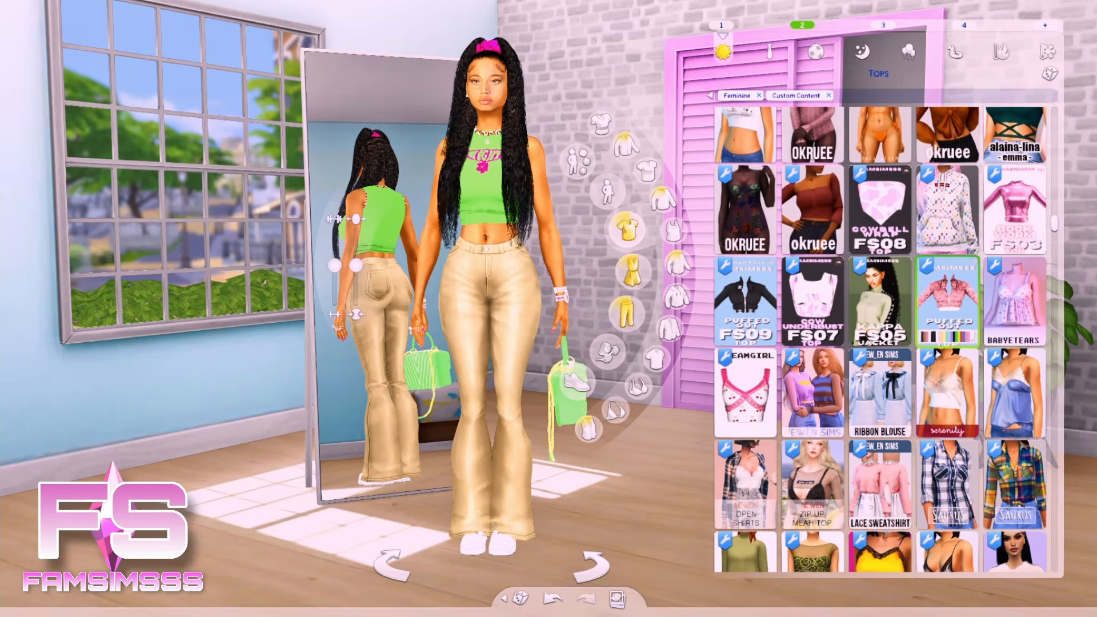
scroll(947, 297, "down", 10)
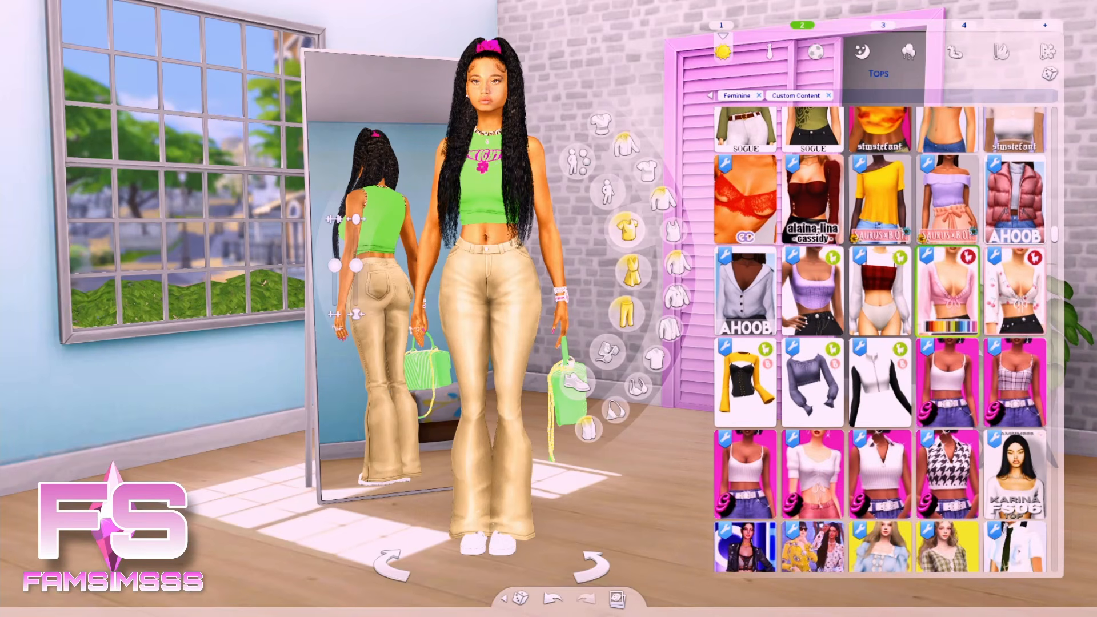
scroll(947, 297, "down", 5)
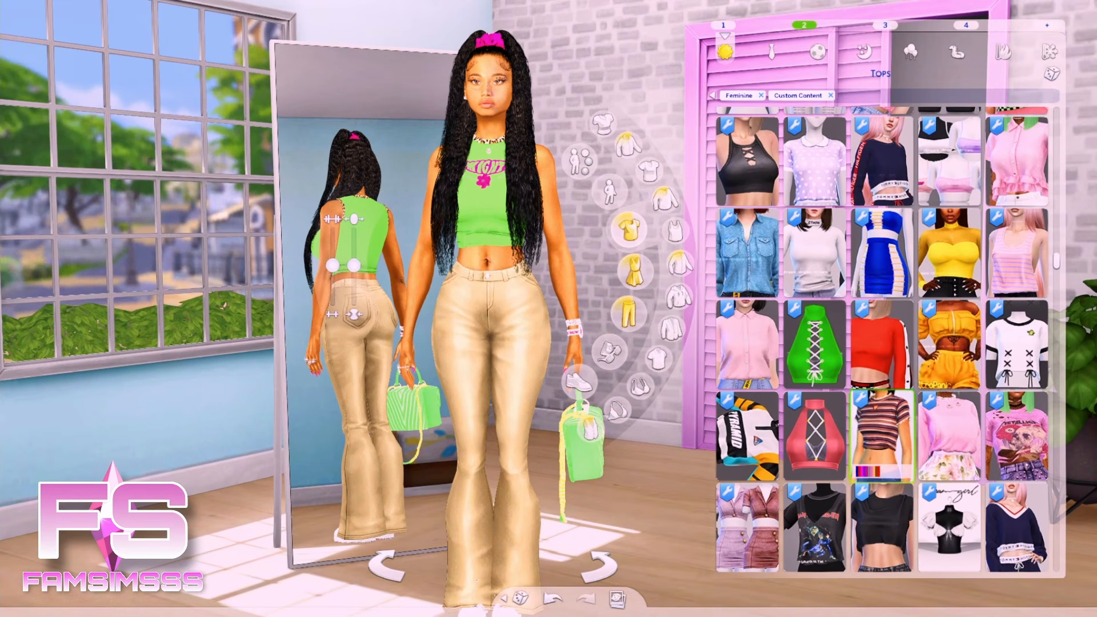
scroll(947, 297, "down", 5)
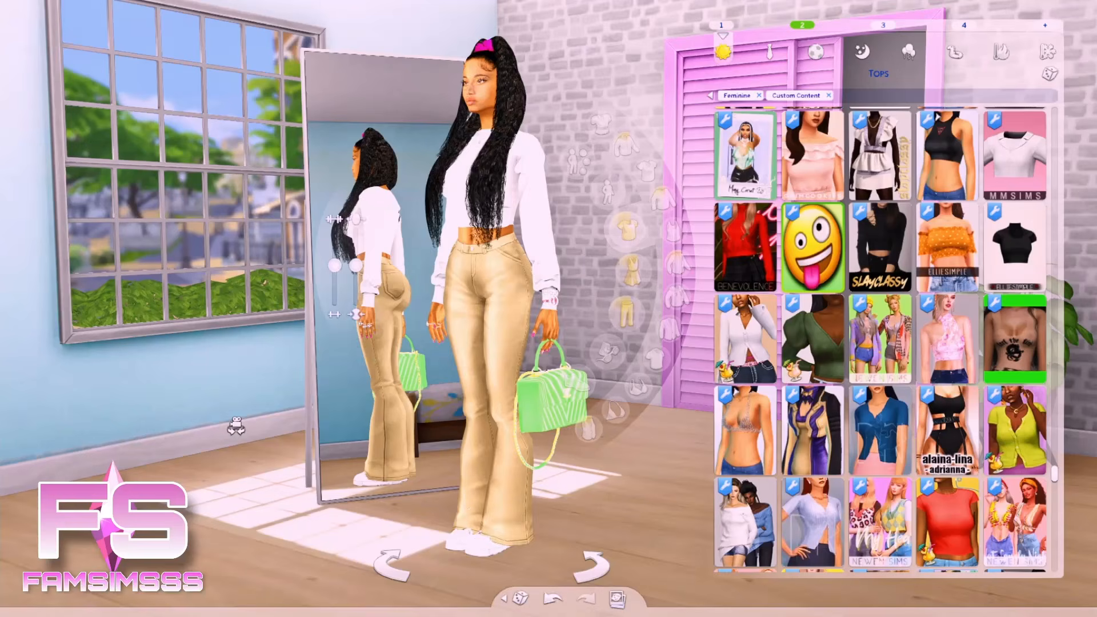
- Inspect the fit and look of the white top on the Sim in Create a Sim and in the paused game
left_click_drag(237, 425, 236, 426)
left_click(236, 426)
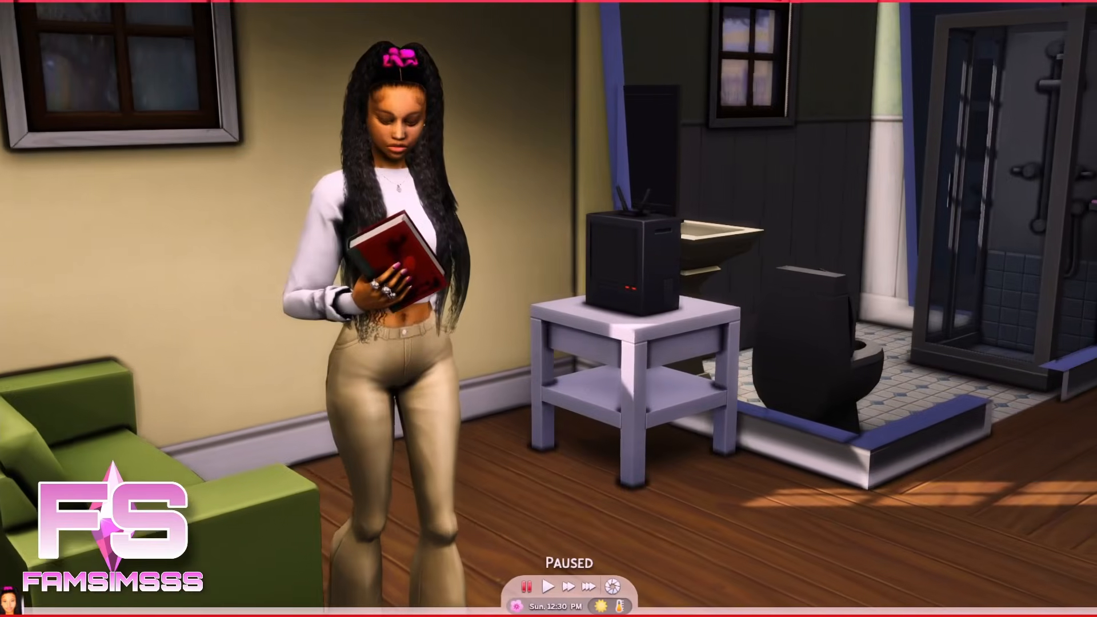
scroll(548, 309, "down", 3)
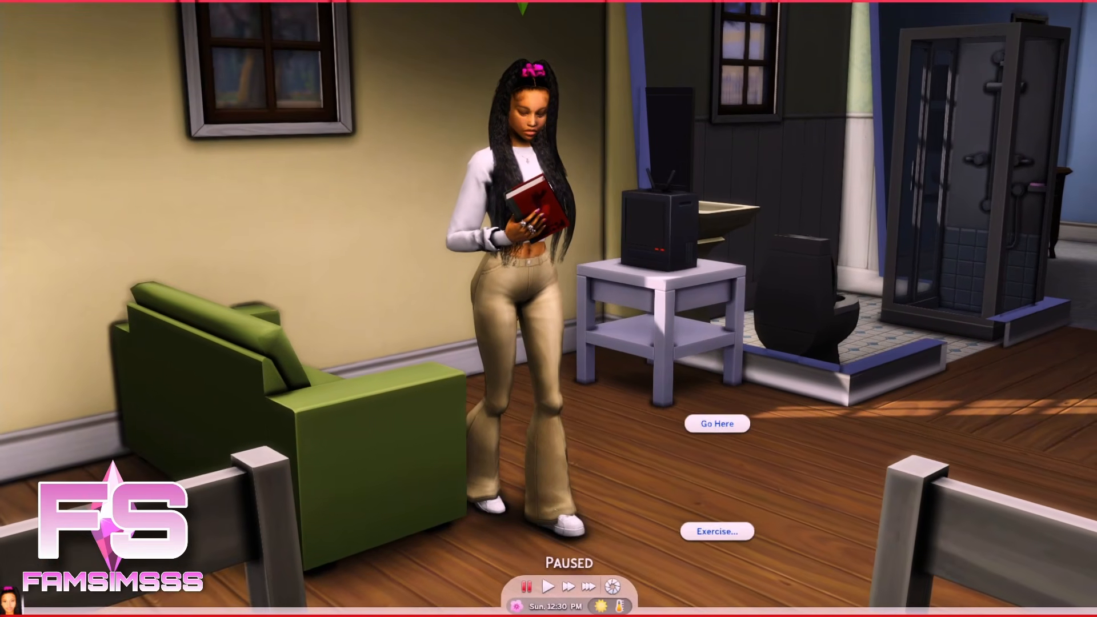